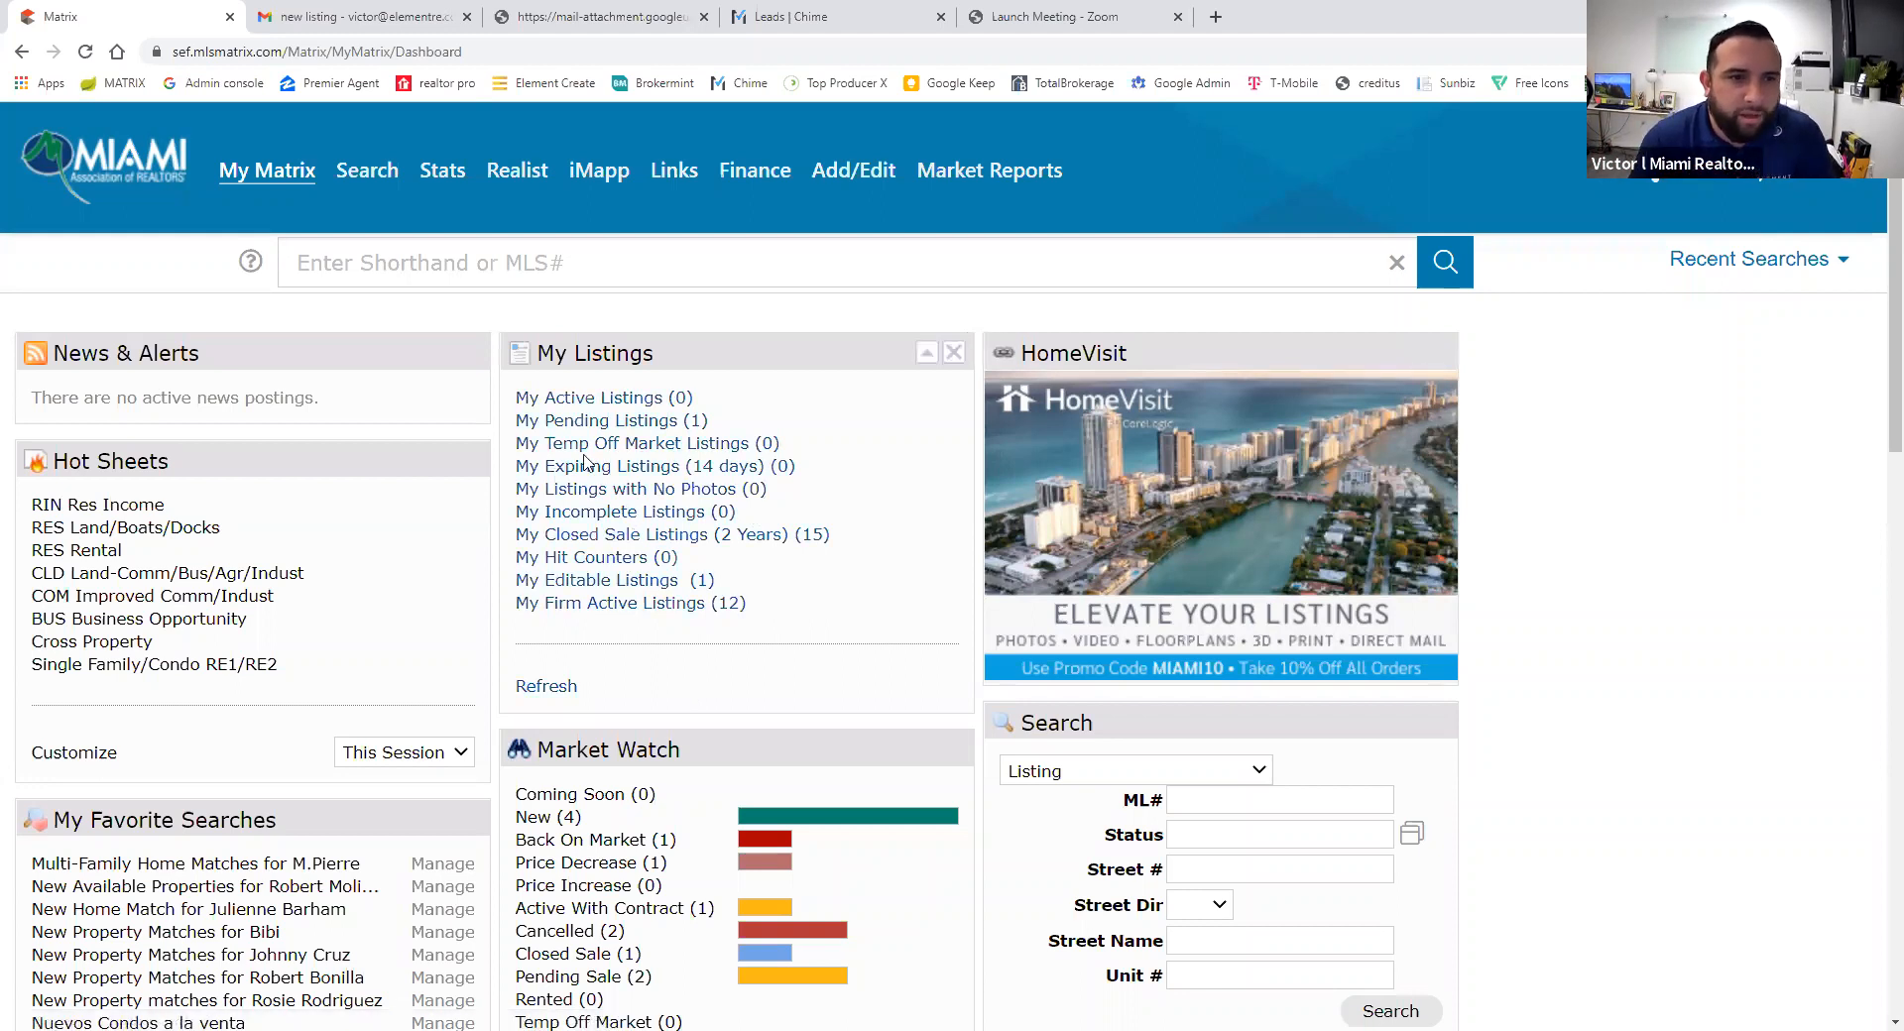
- Open the iMAPP tax search with Miami-Dade County, FL as the area, then view the listing agreement PDF
left_click(603, 171)
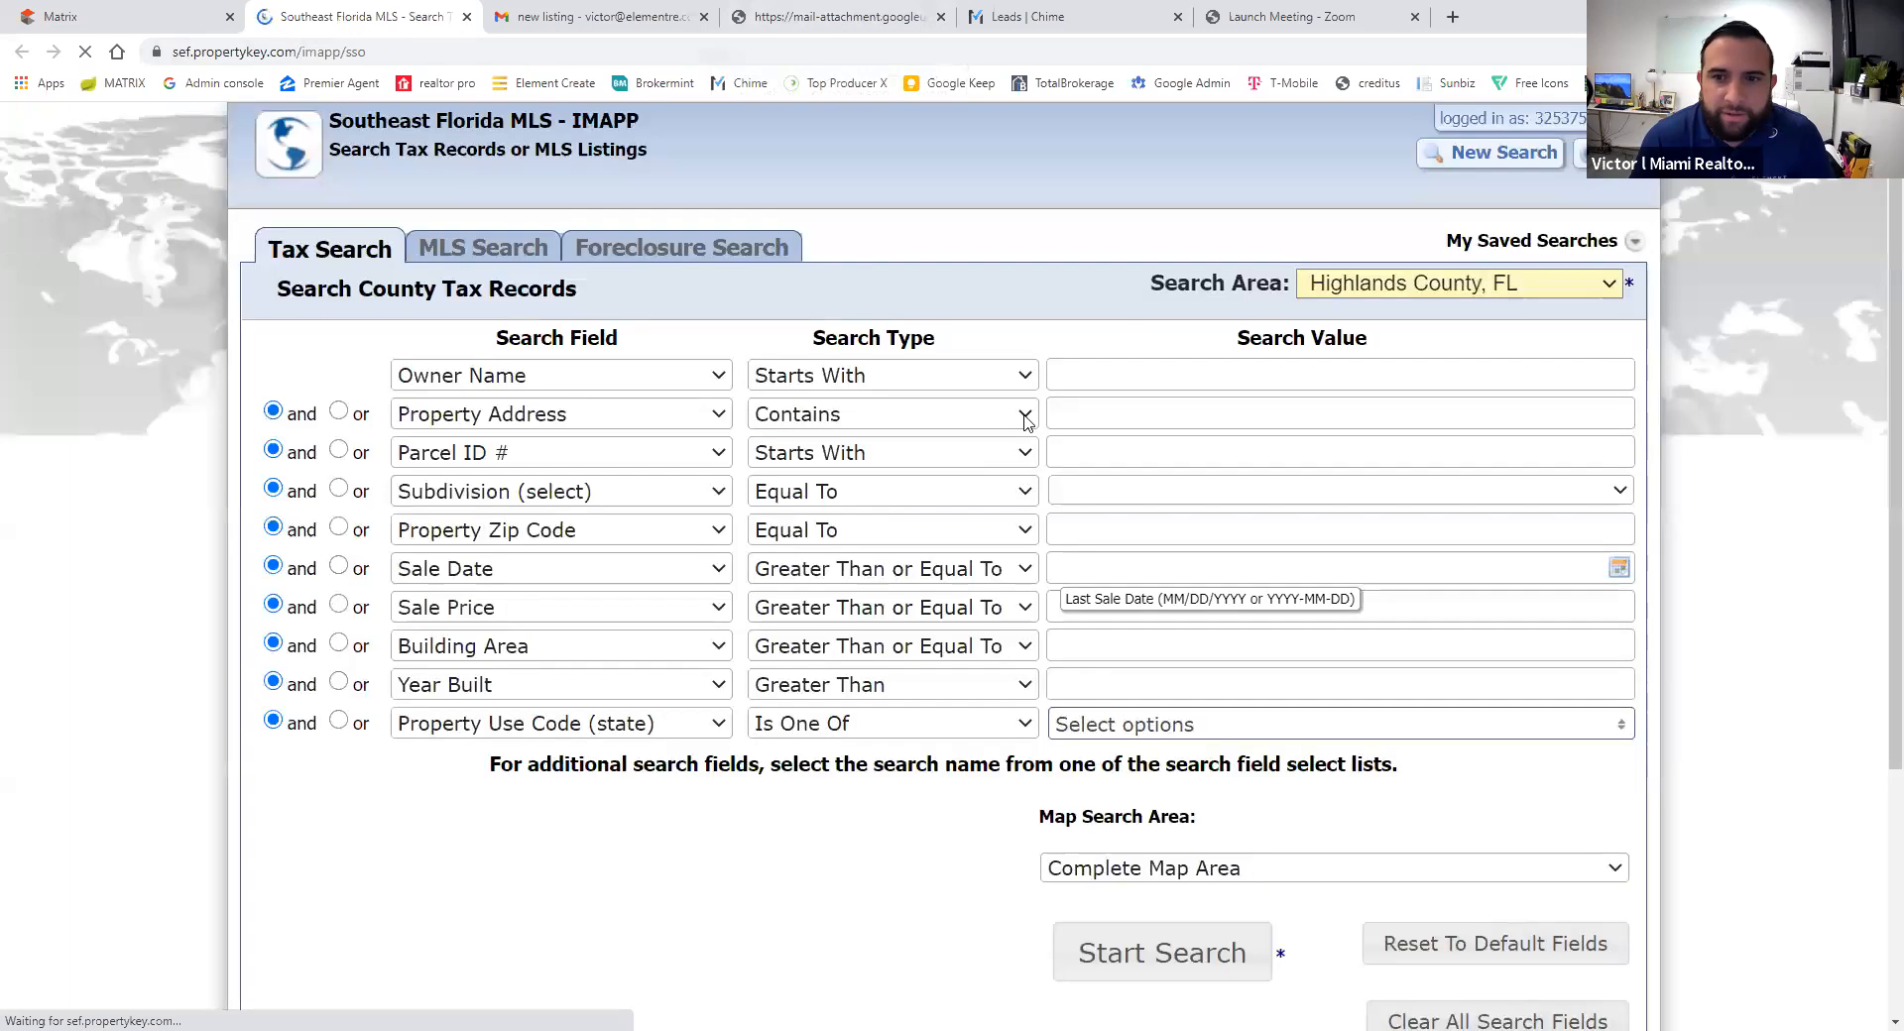
left_click(1378, 287)
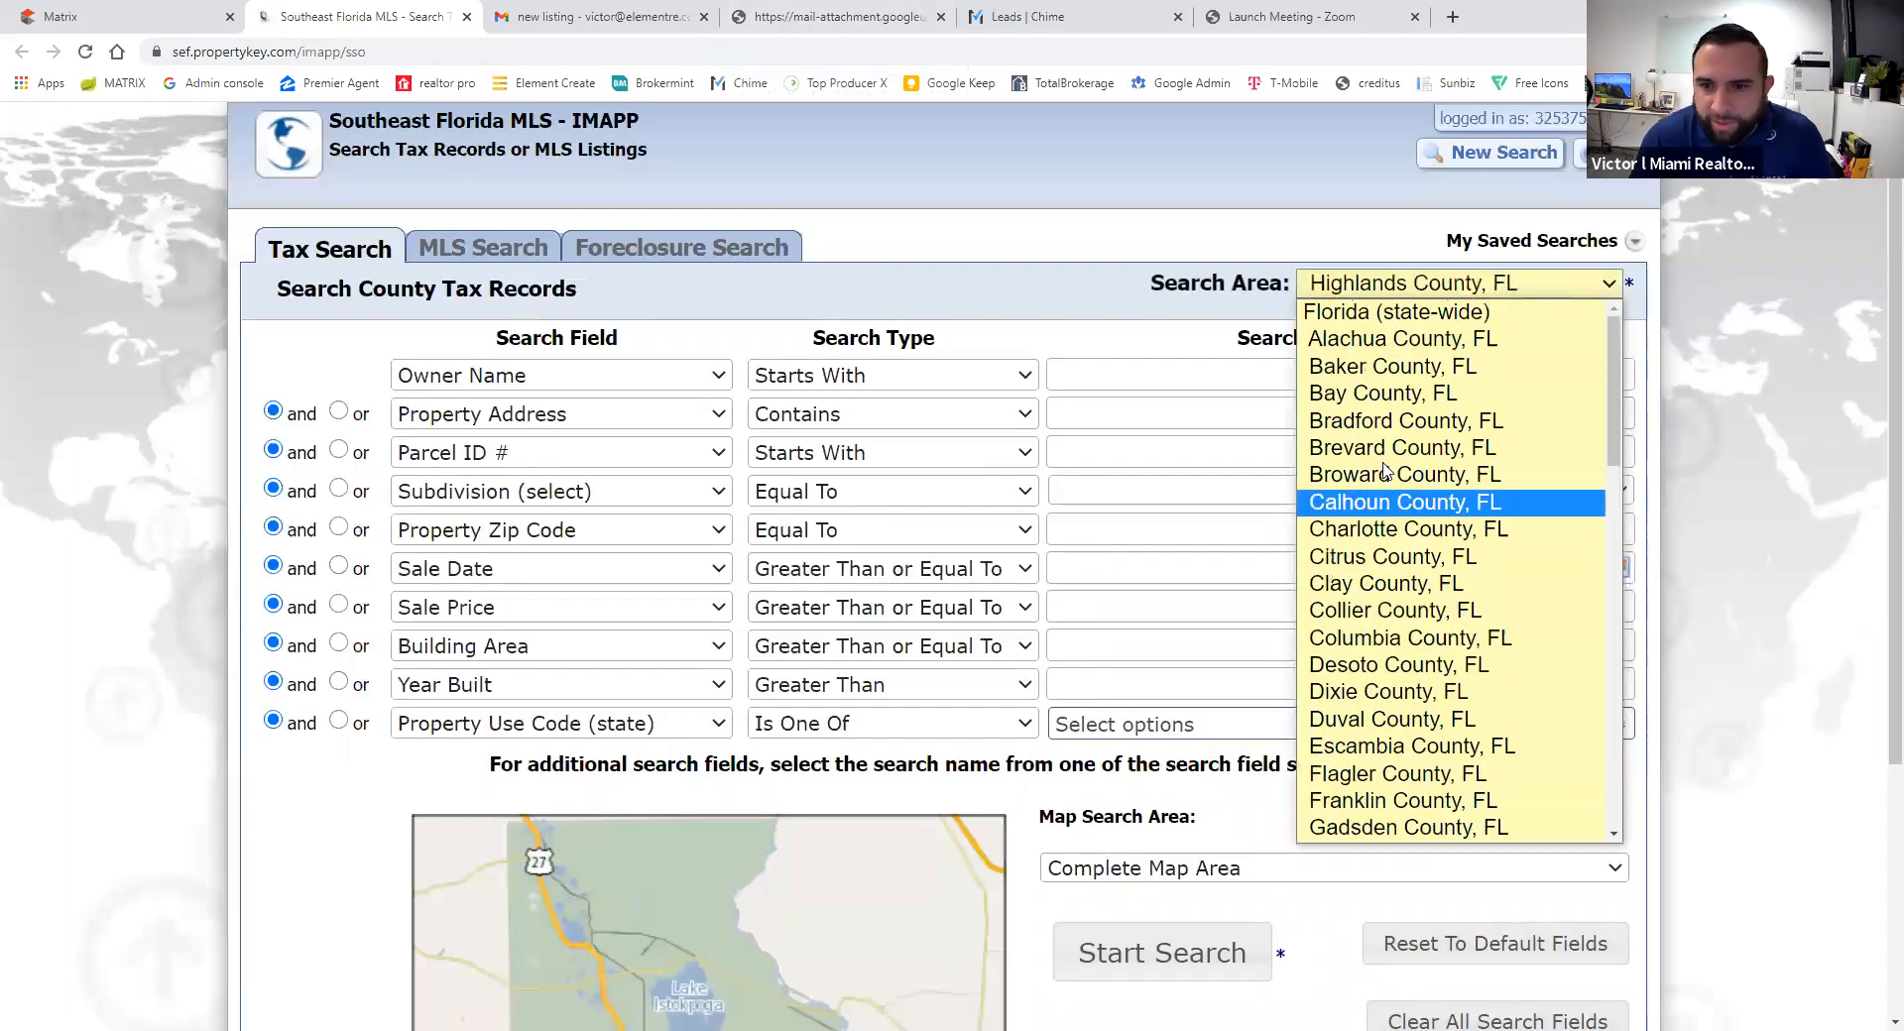
scroll(1393, 595, "down", 6)
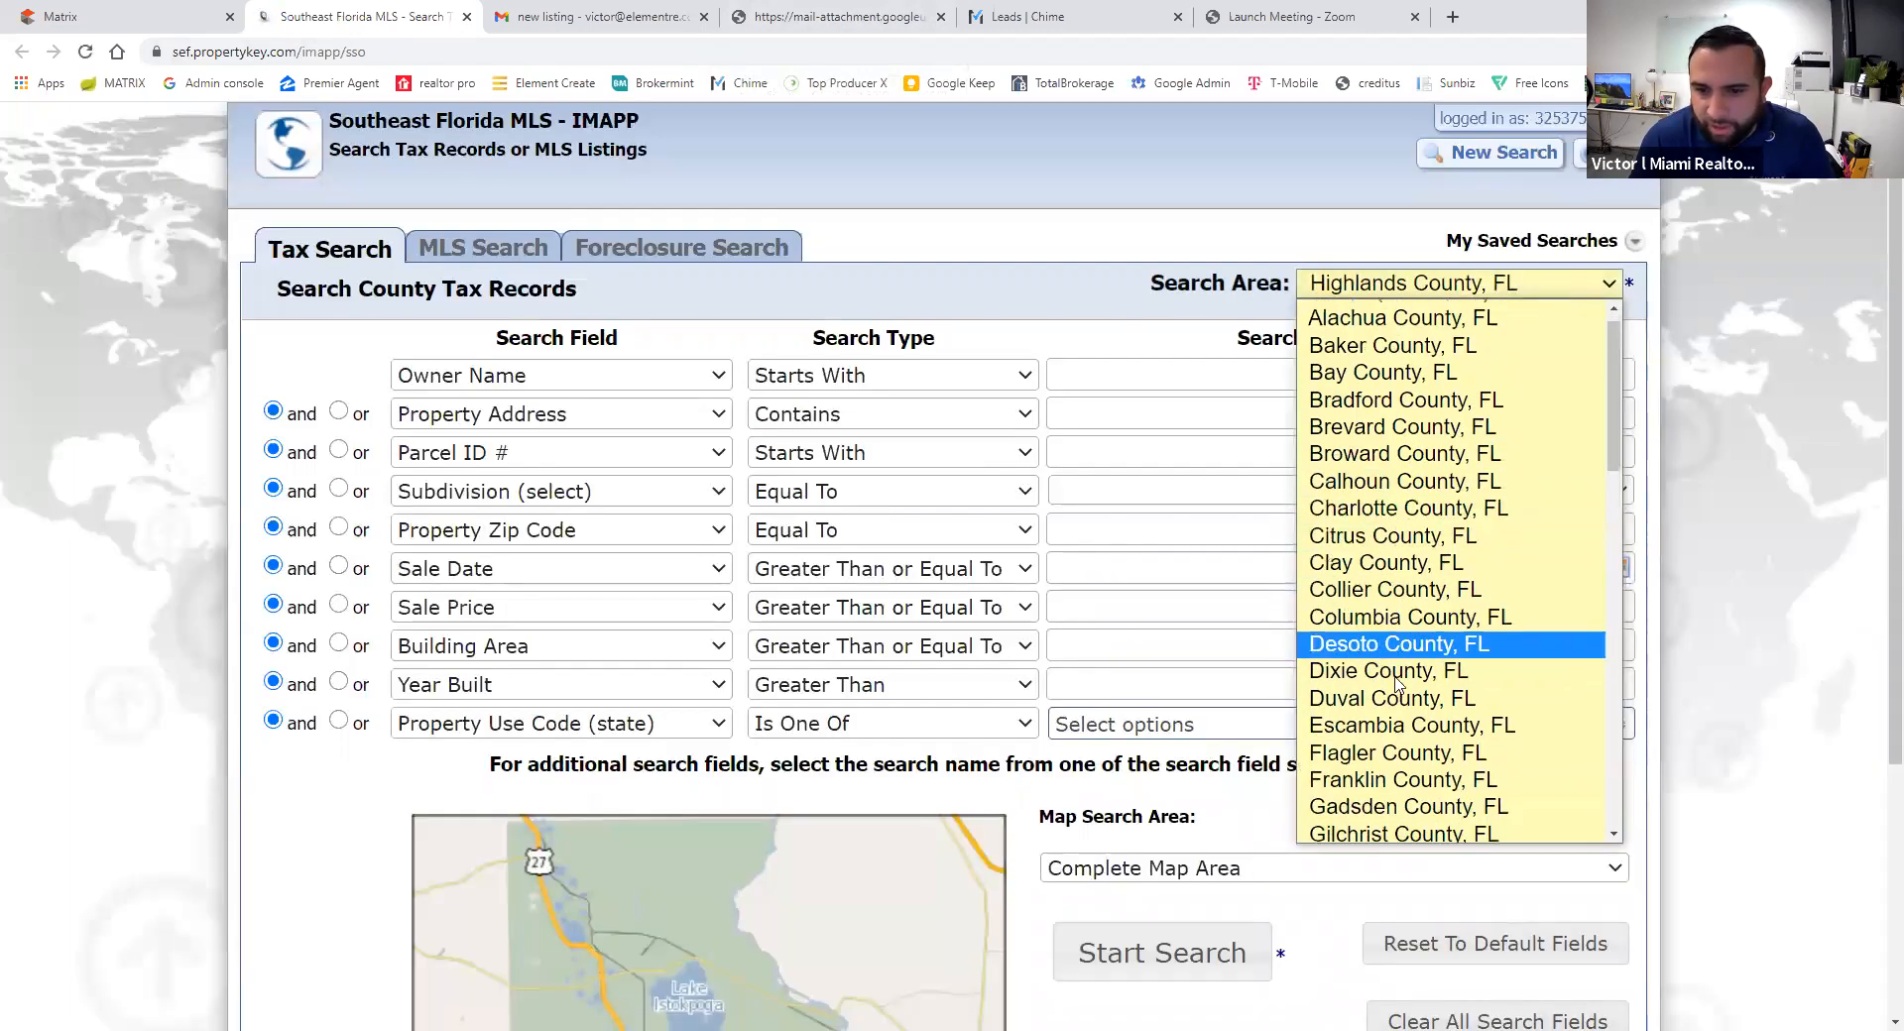
scroll(1389, 525, "down", 2)
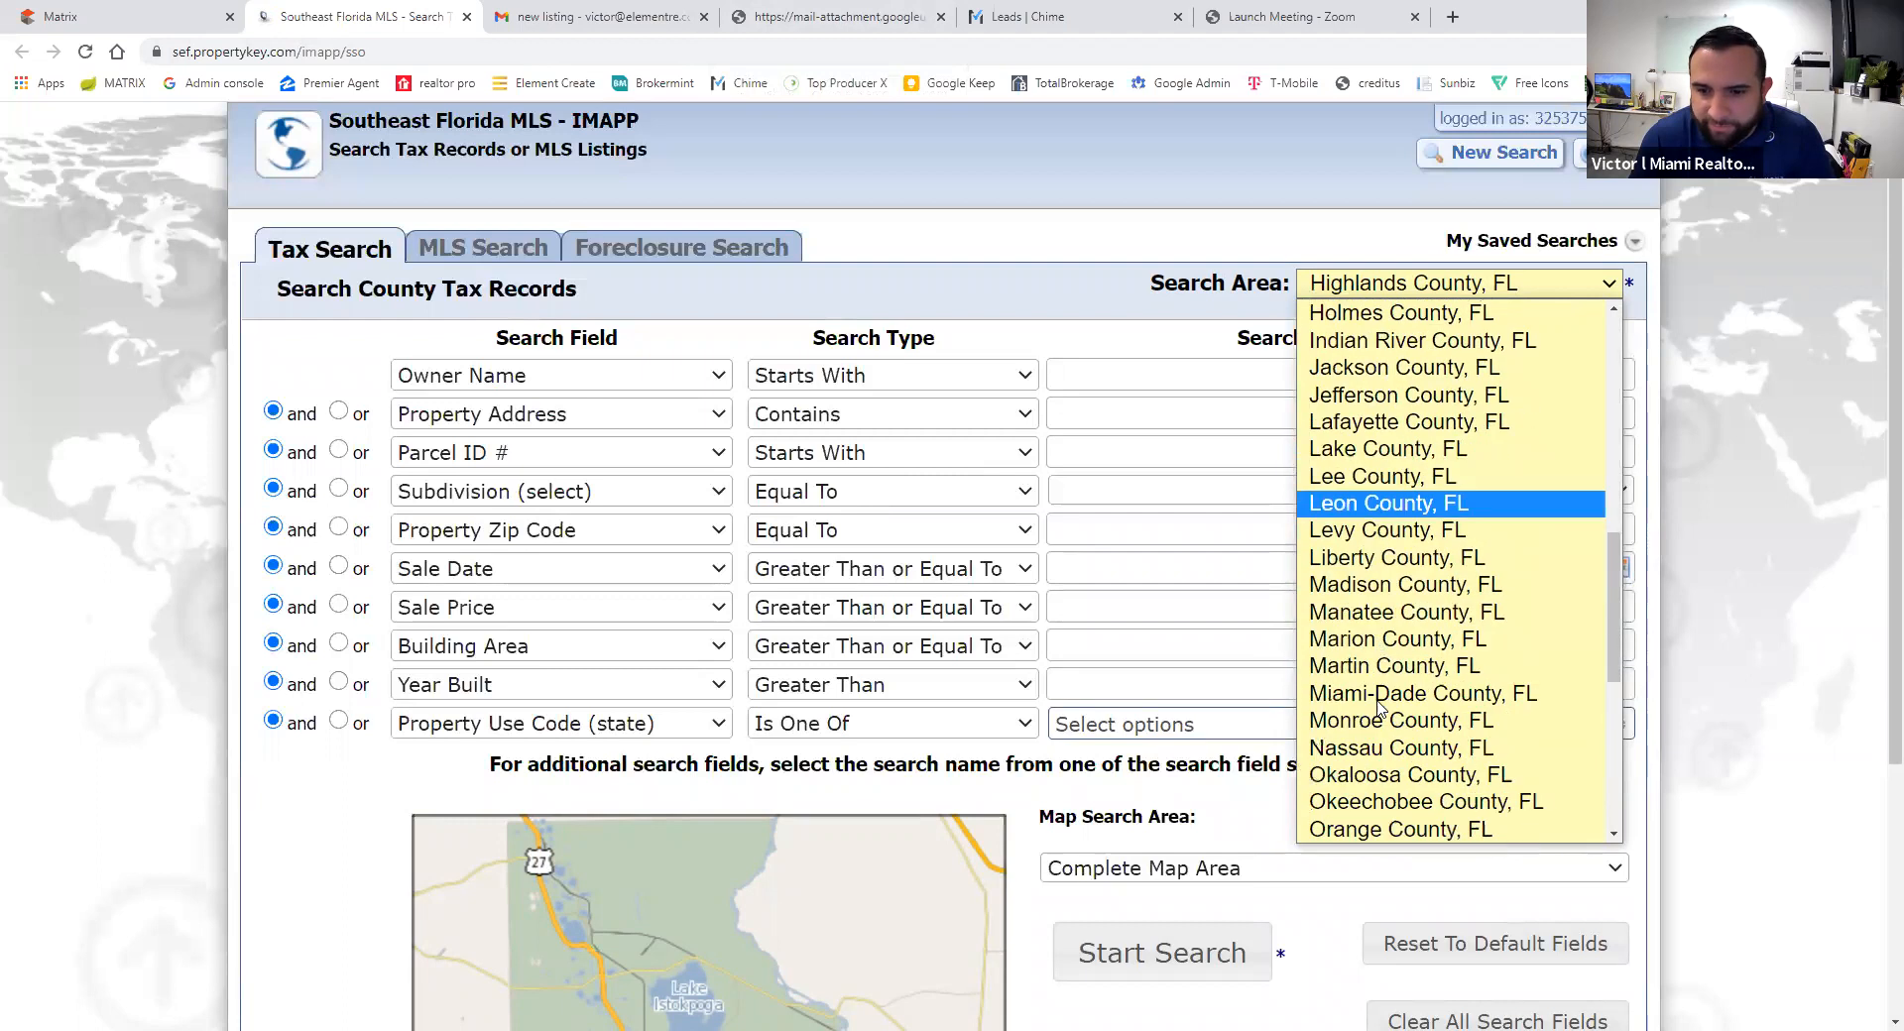
left_click(1388, 686)
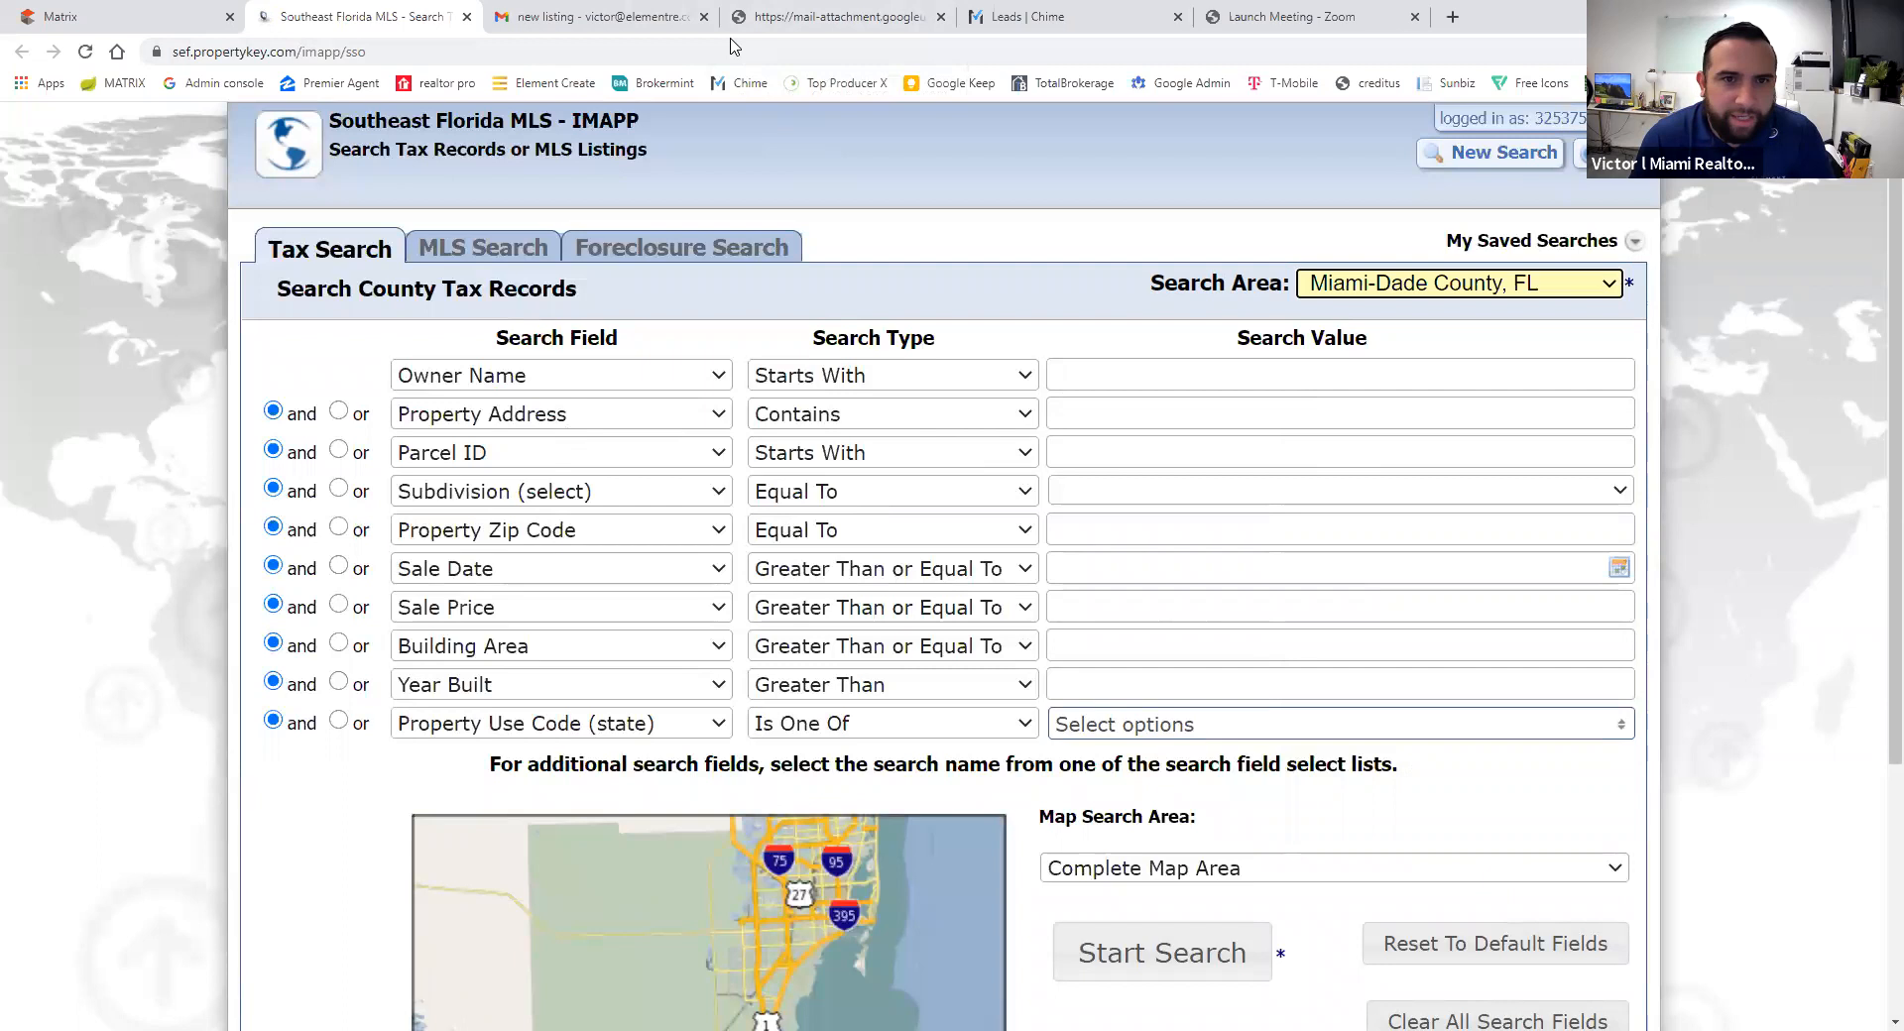
left_click(839, 17)
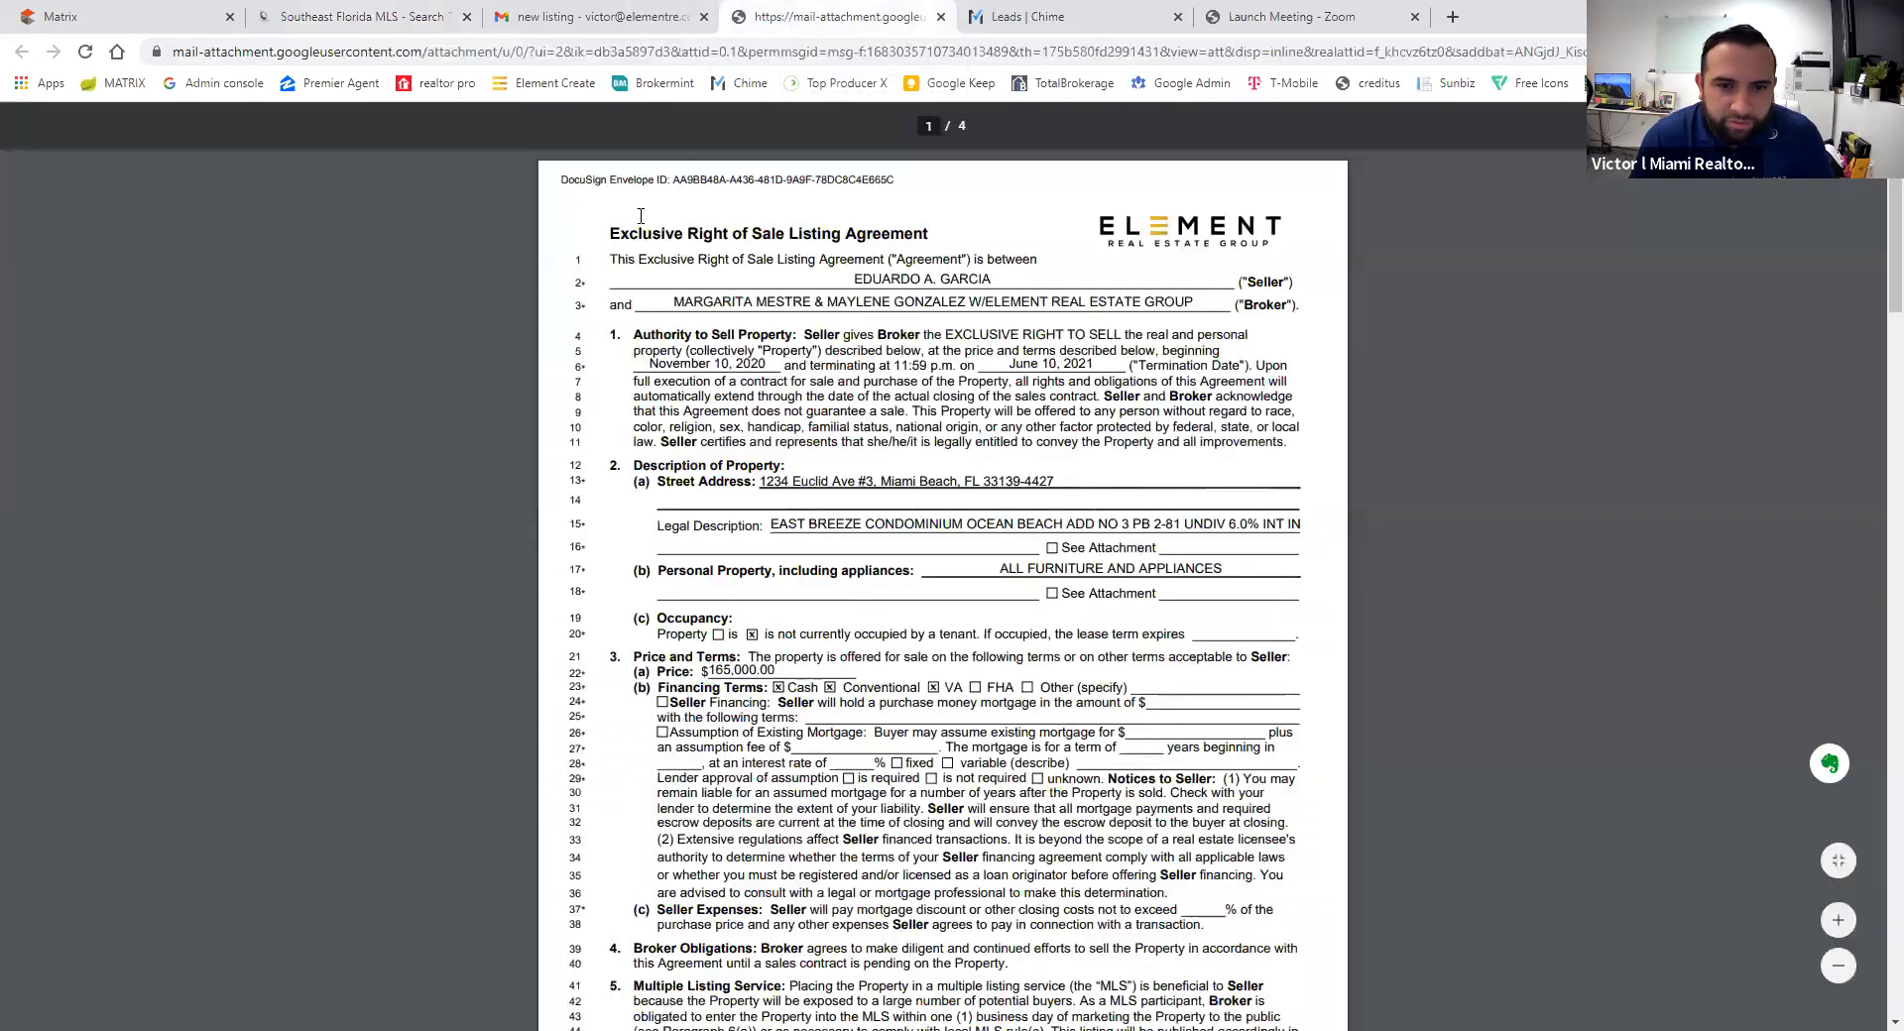
left_click(462, 14)
left_click(1204, 416)
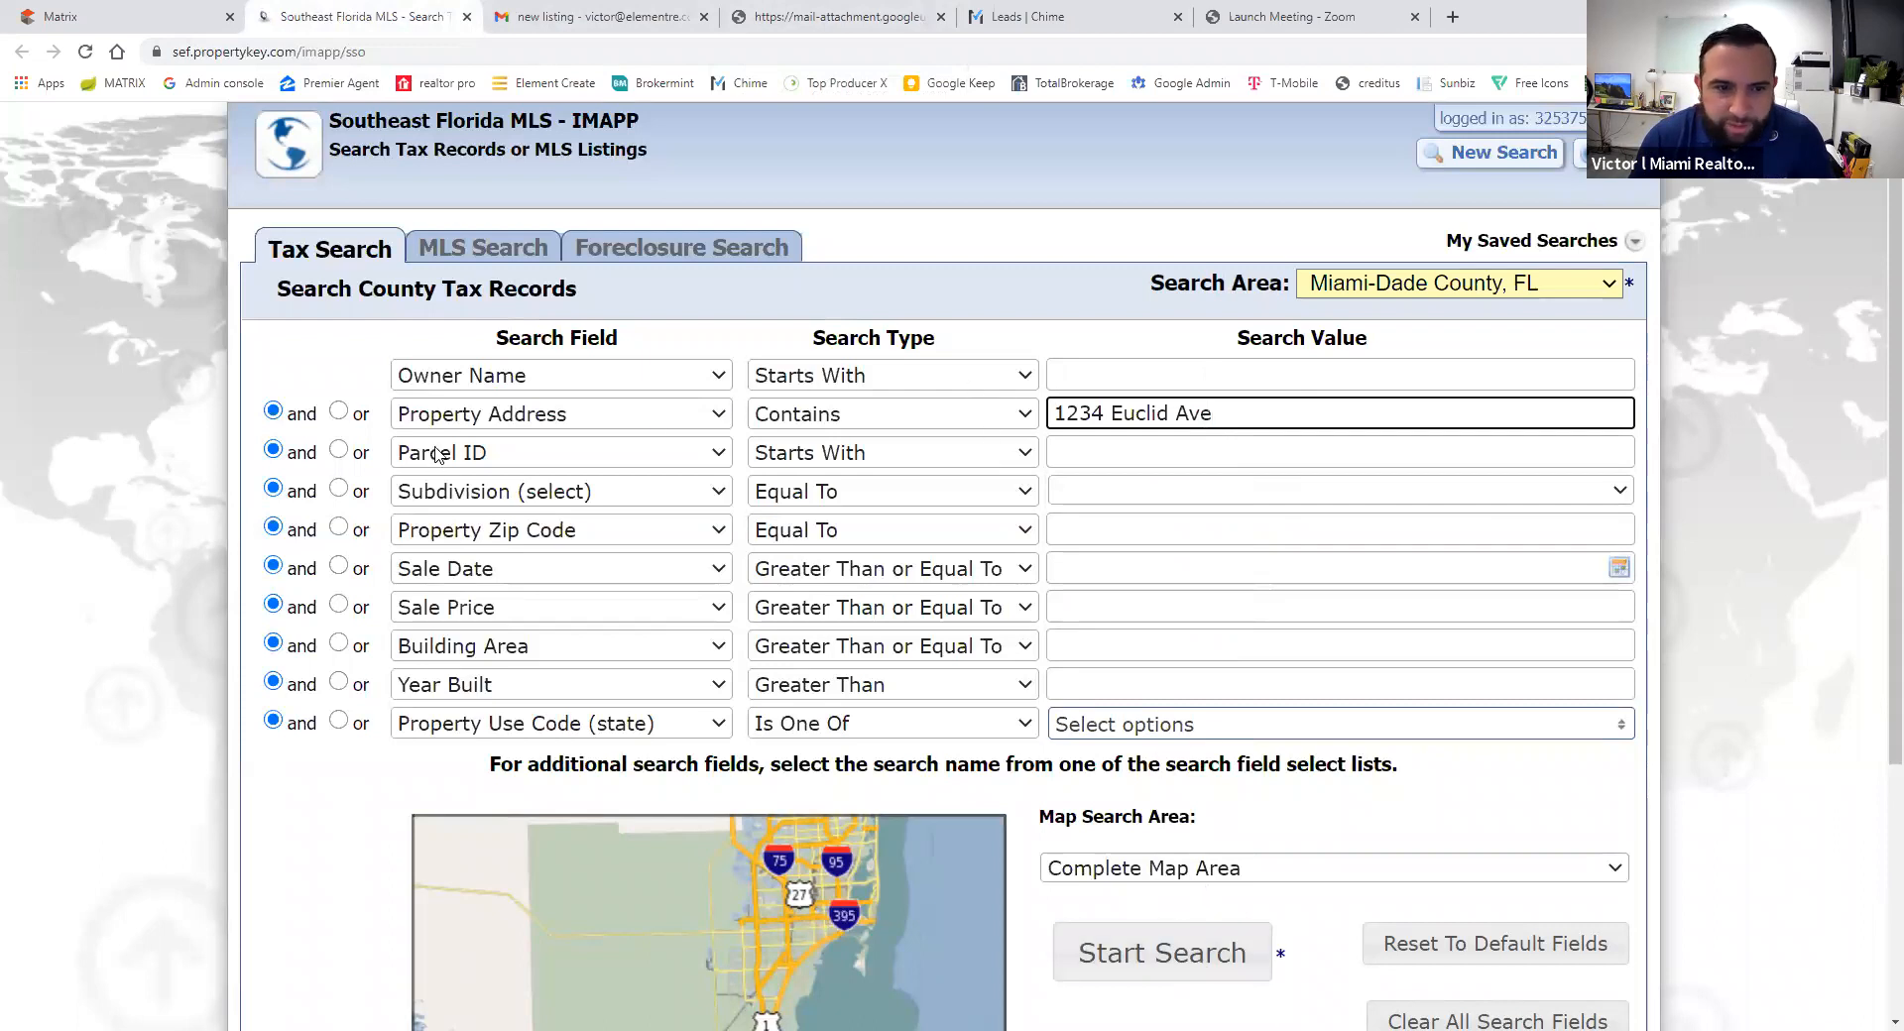
left_click(498, 456)
scroll(519, 873, "down", 8)
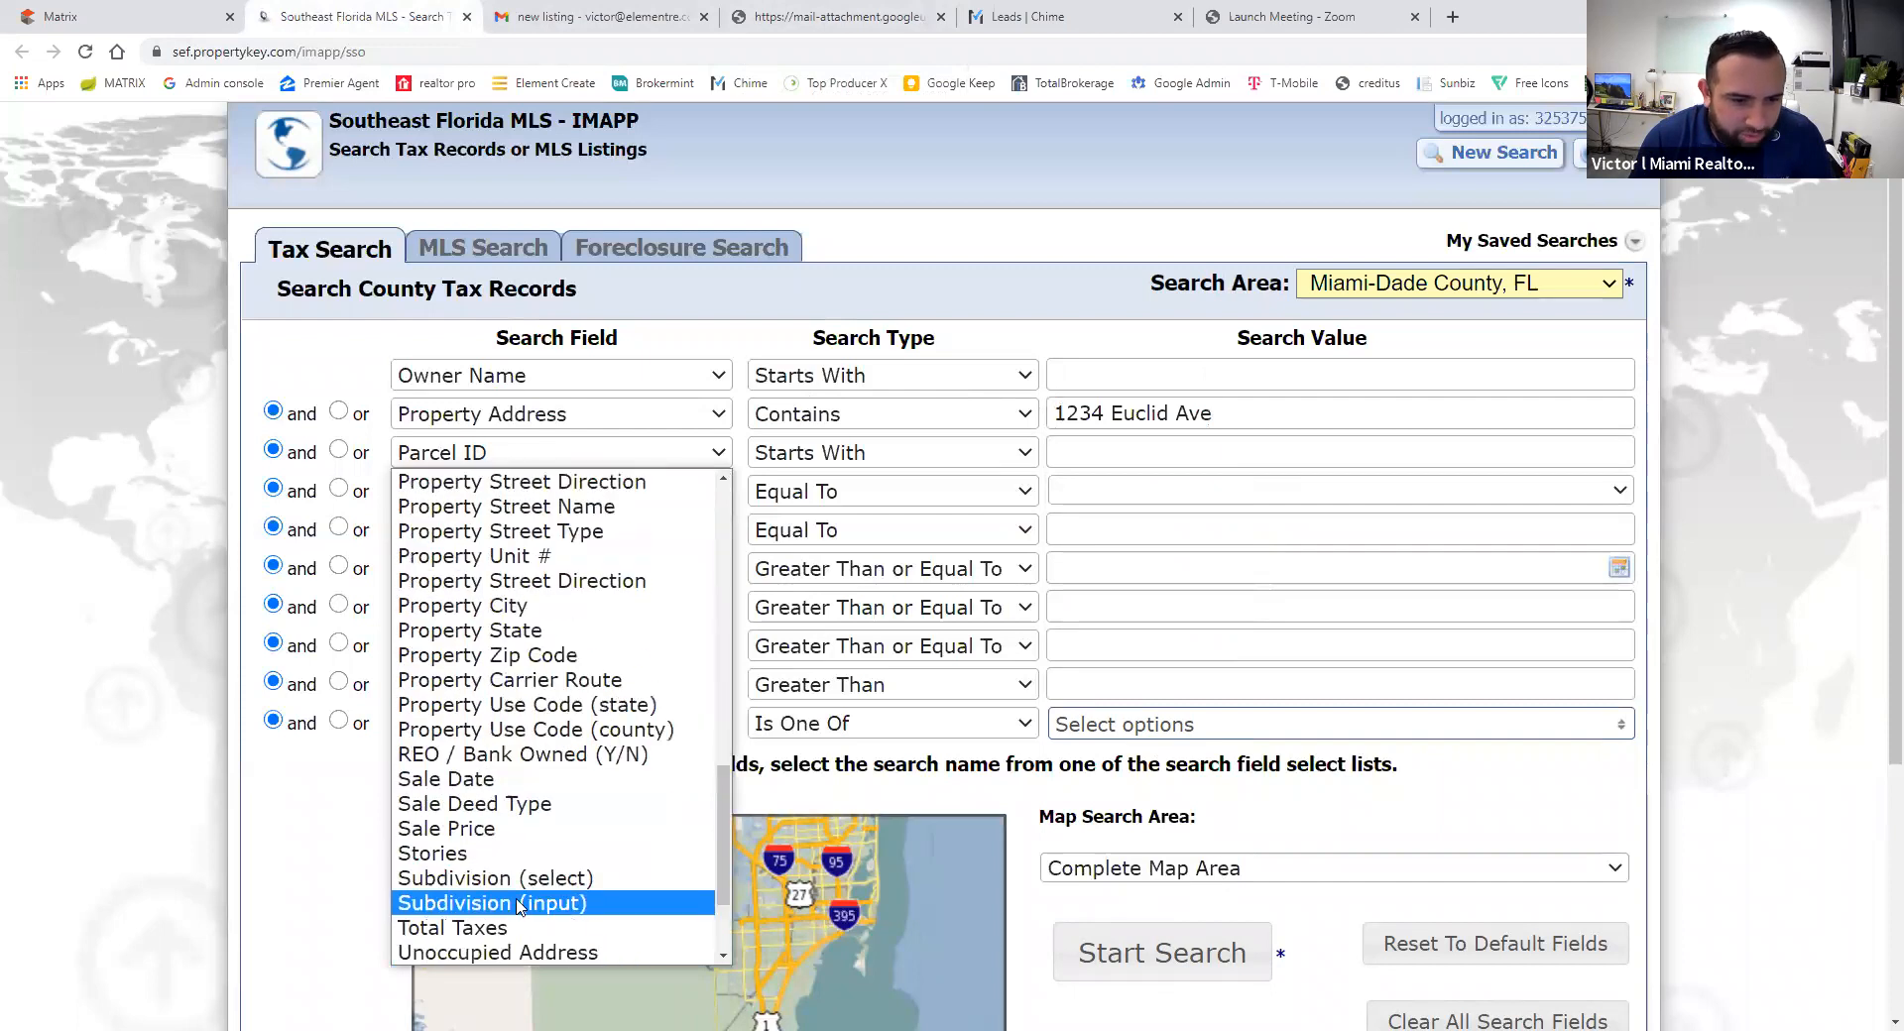
scroll(487, 912, "down", 1)
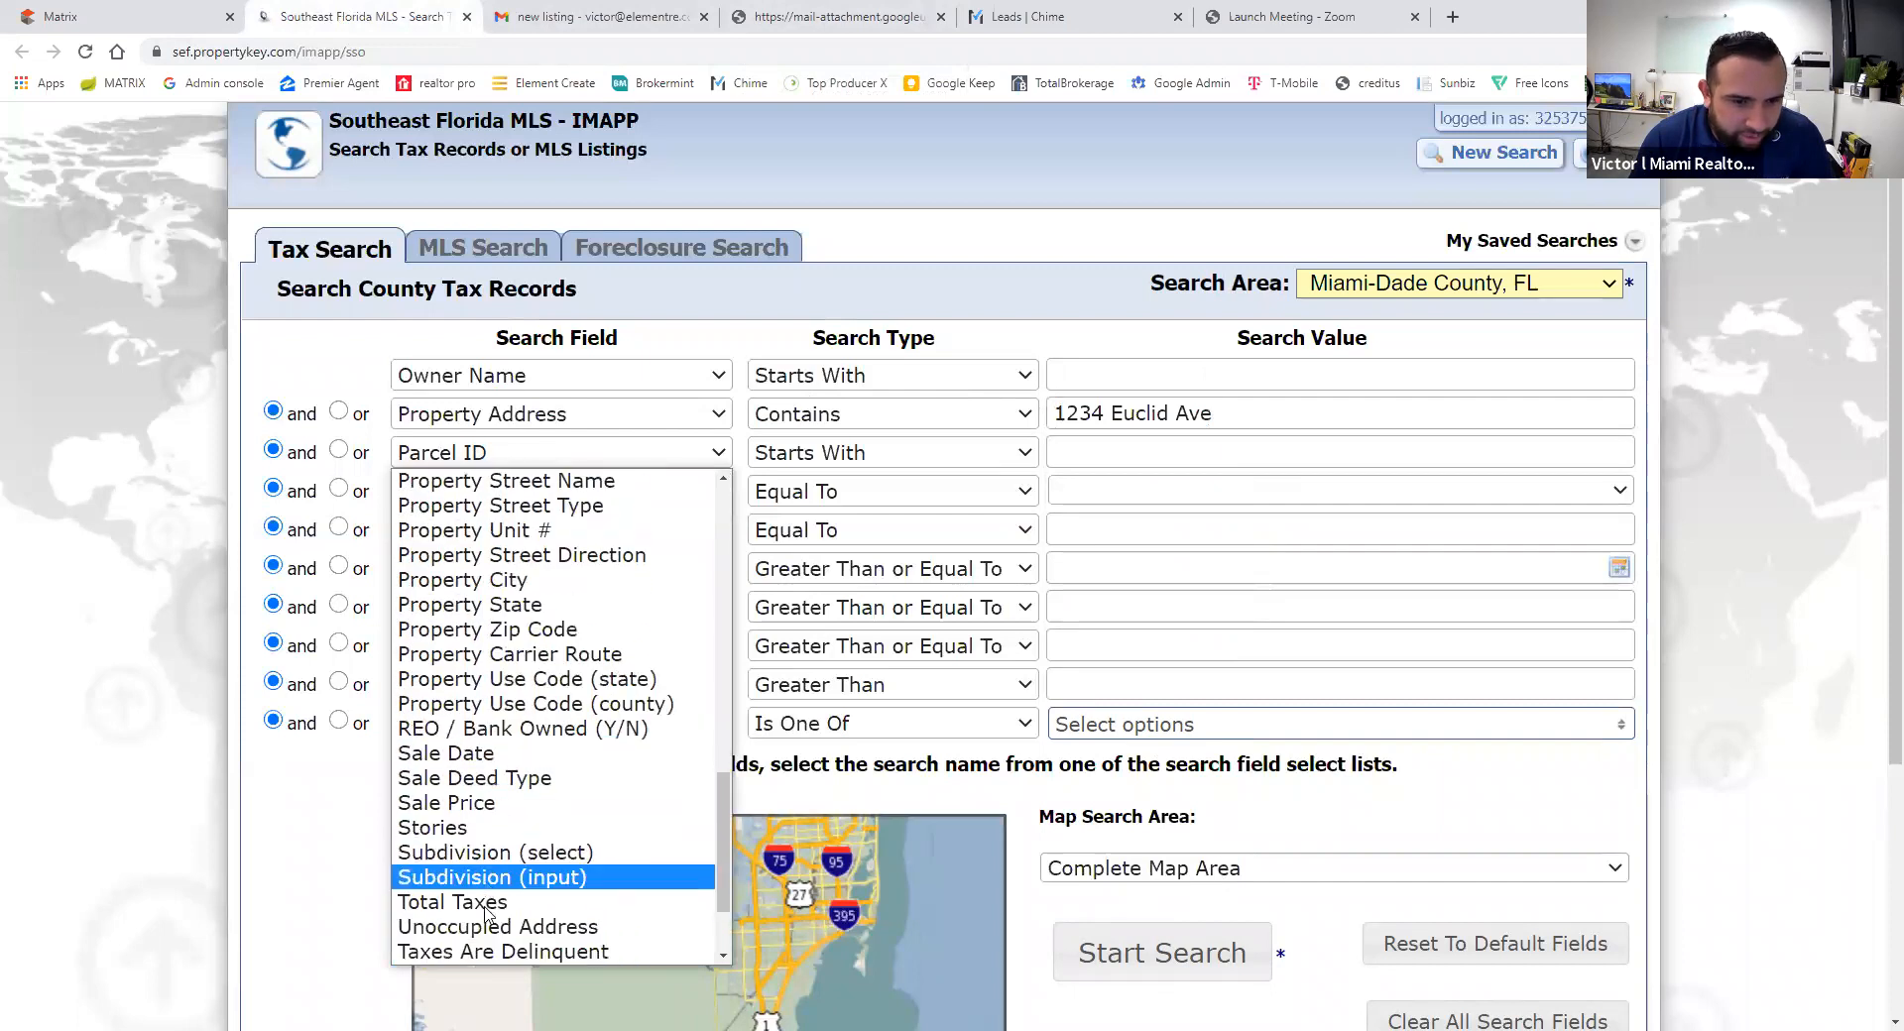
scroll(487, 908, "down", 2)
left_click(515, 849)
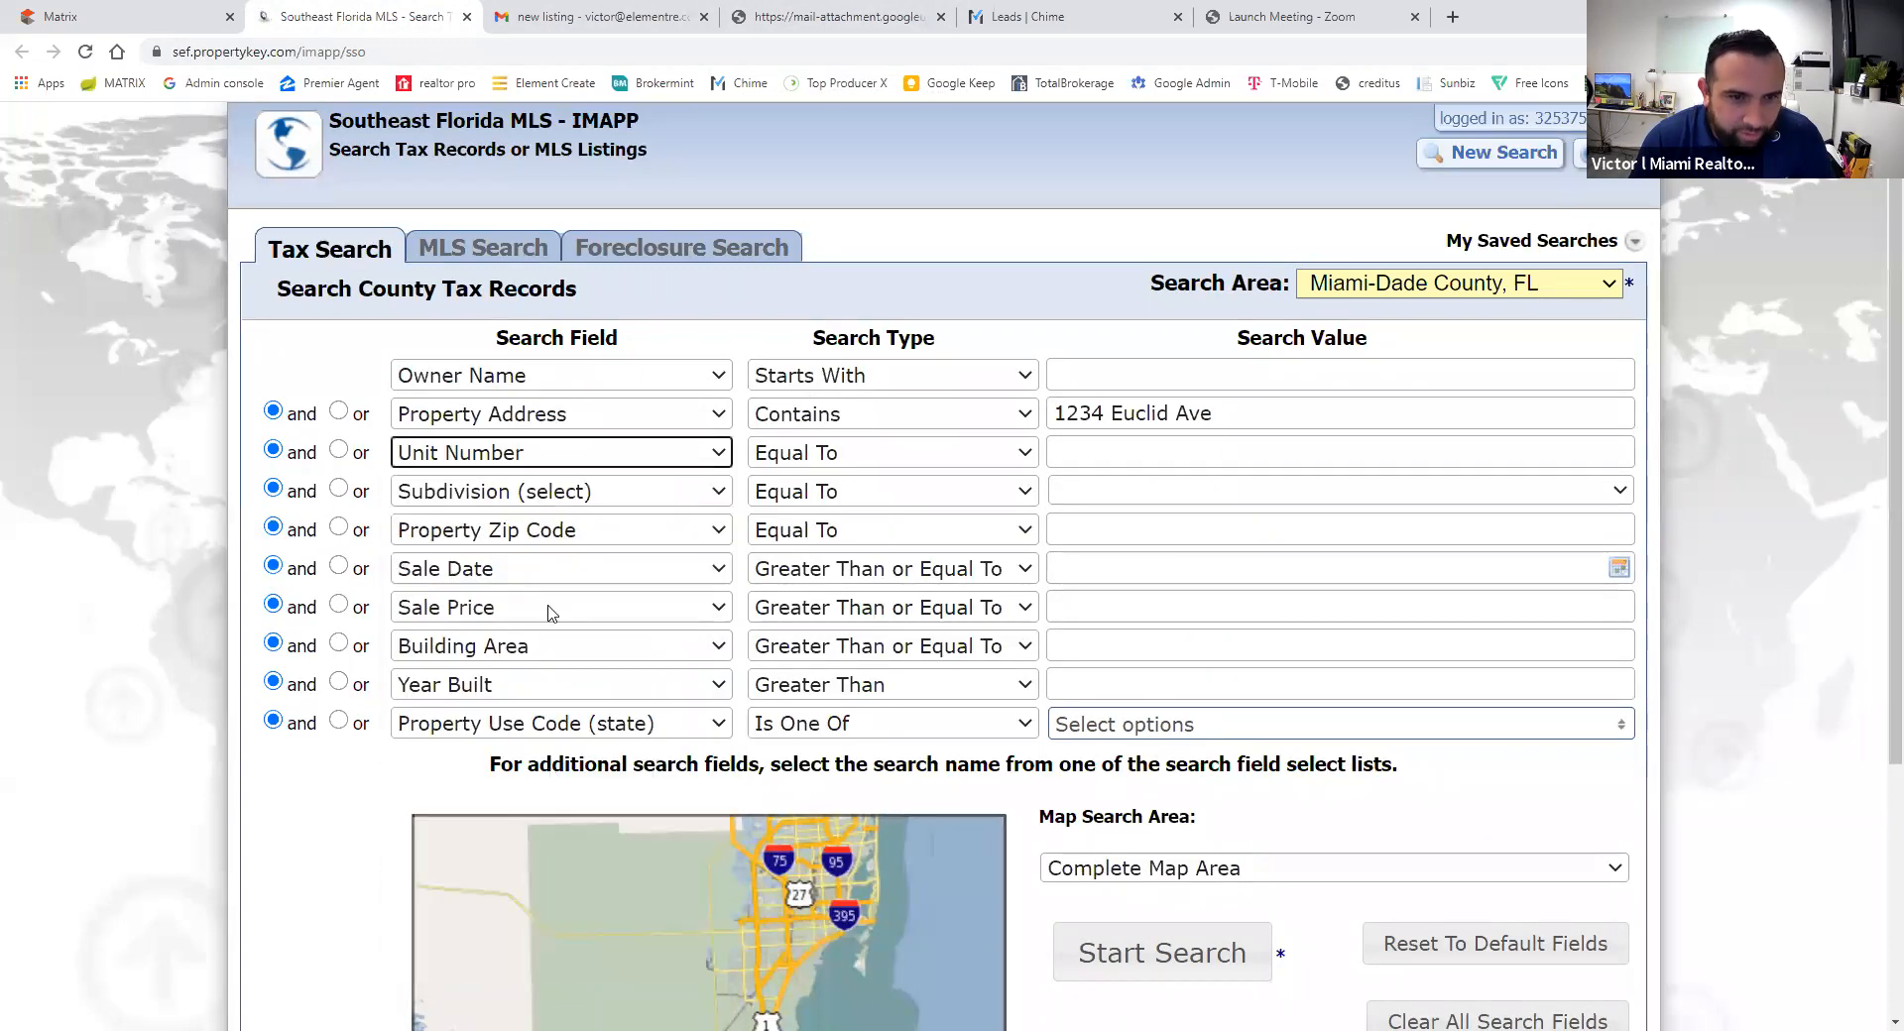
left_click(1073, 448)
type("3")
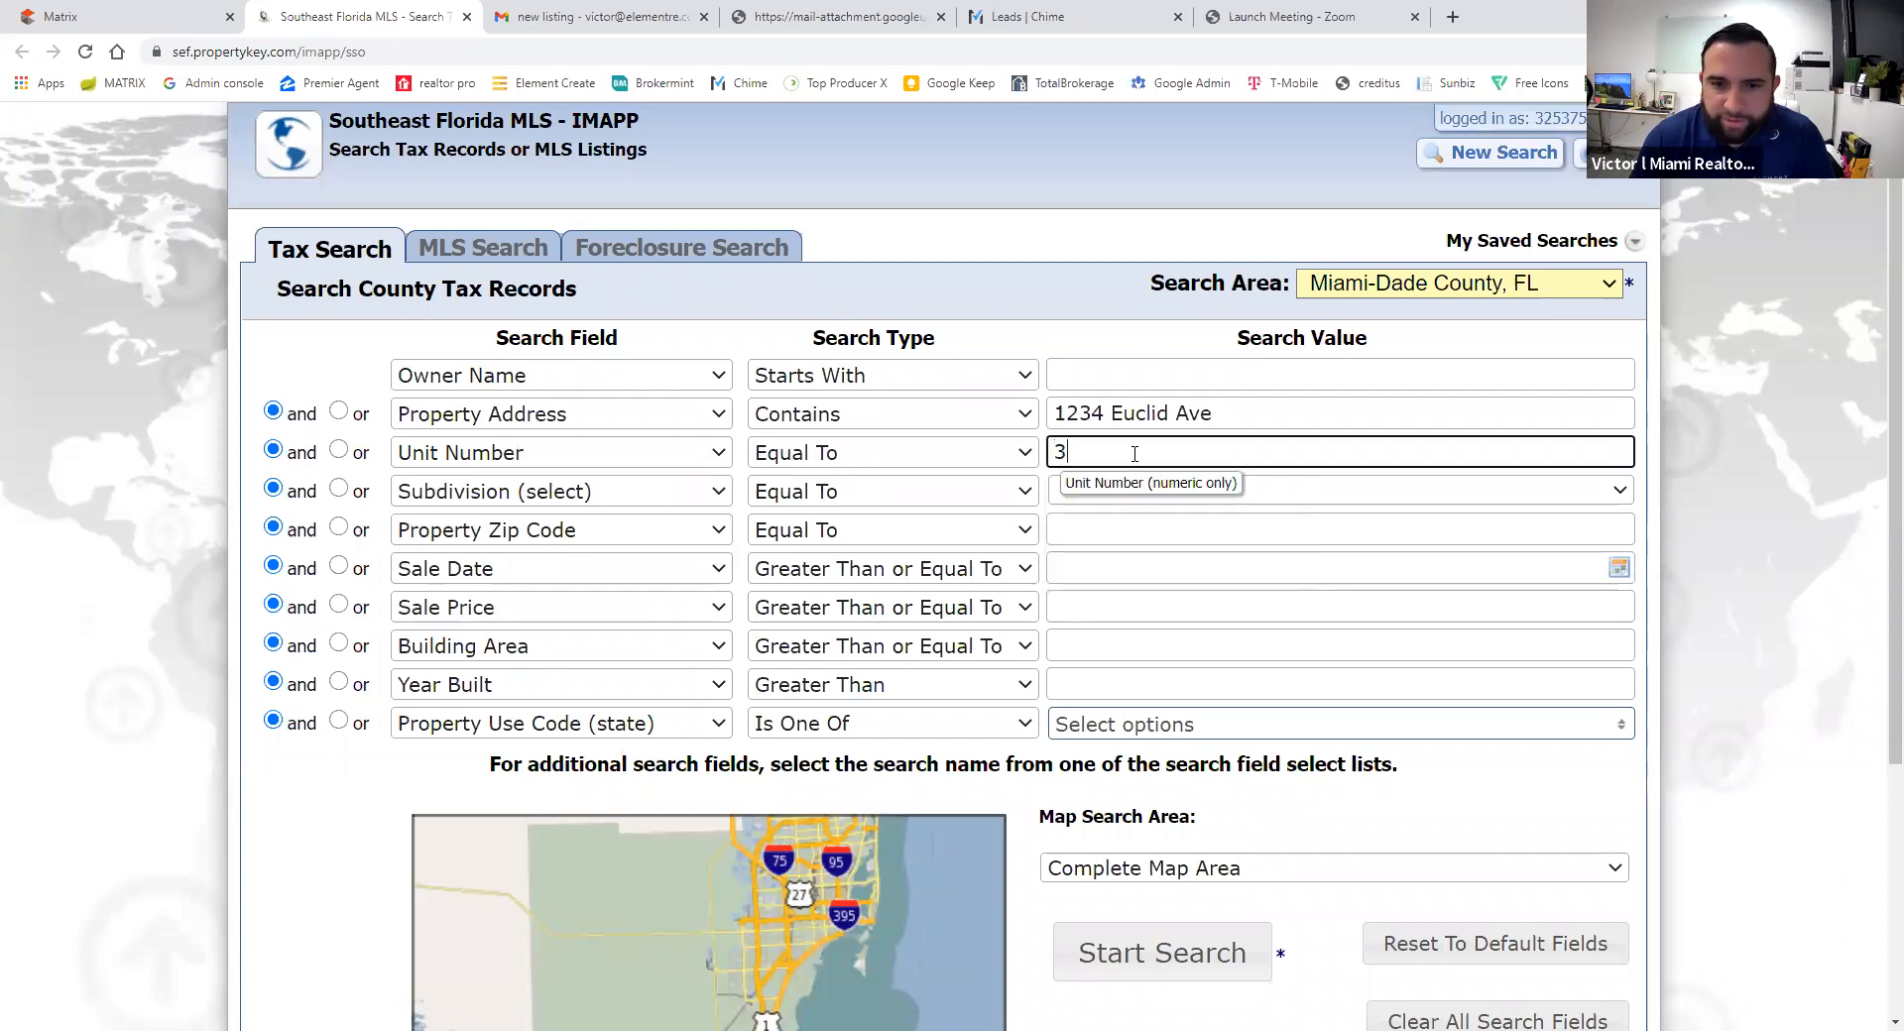
left_click(1171, 965)
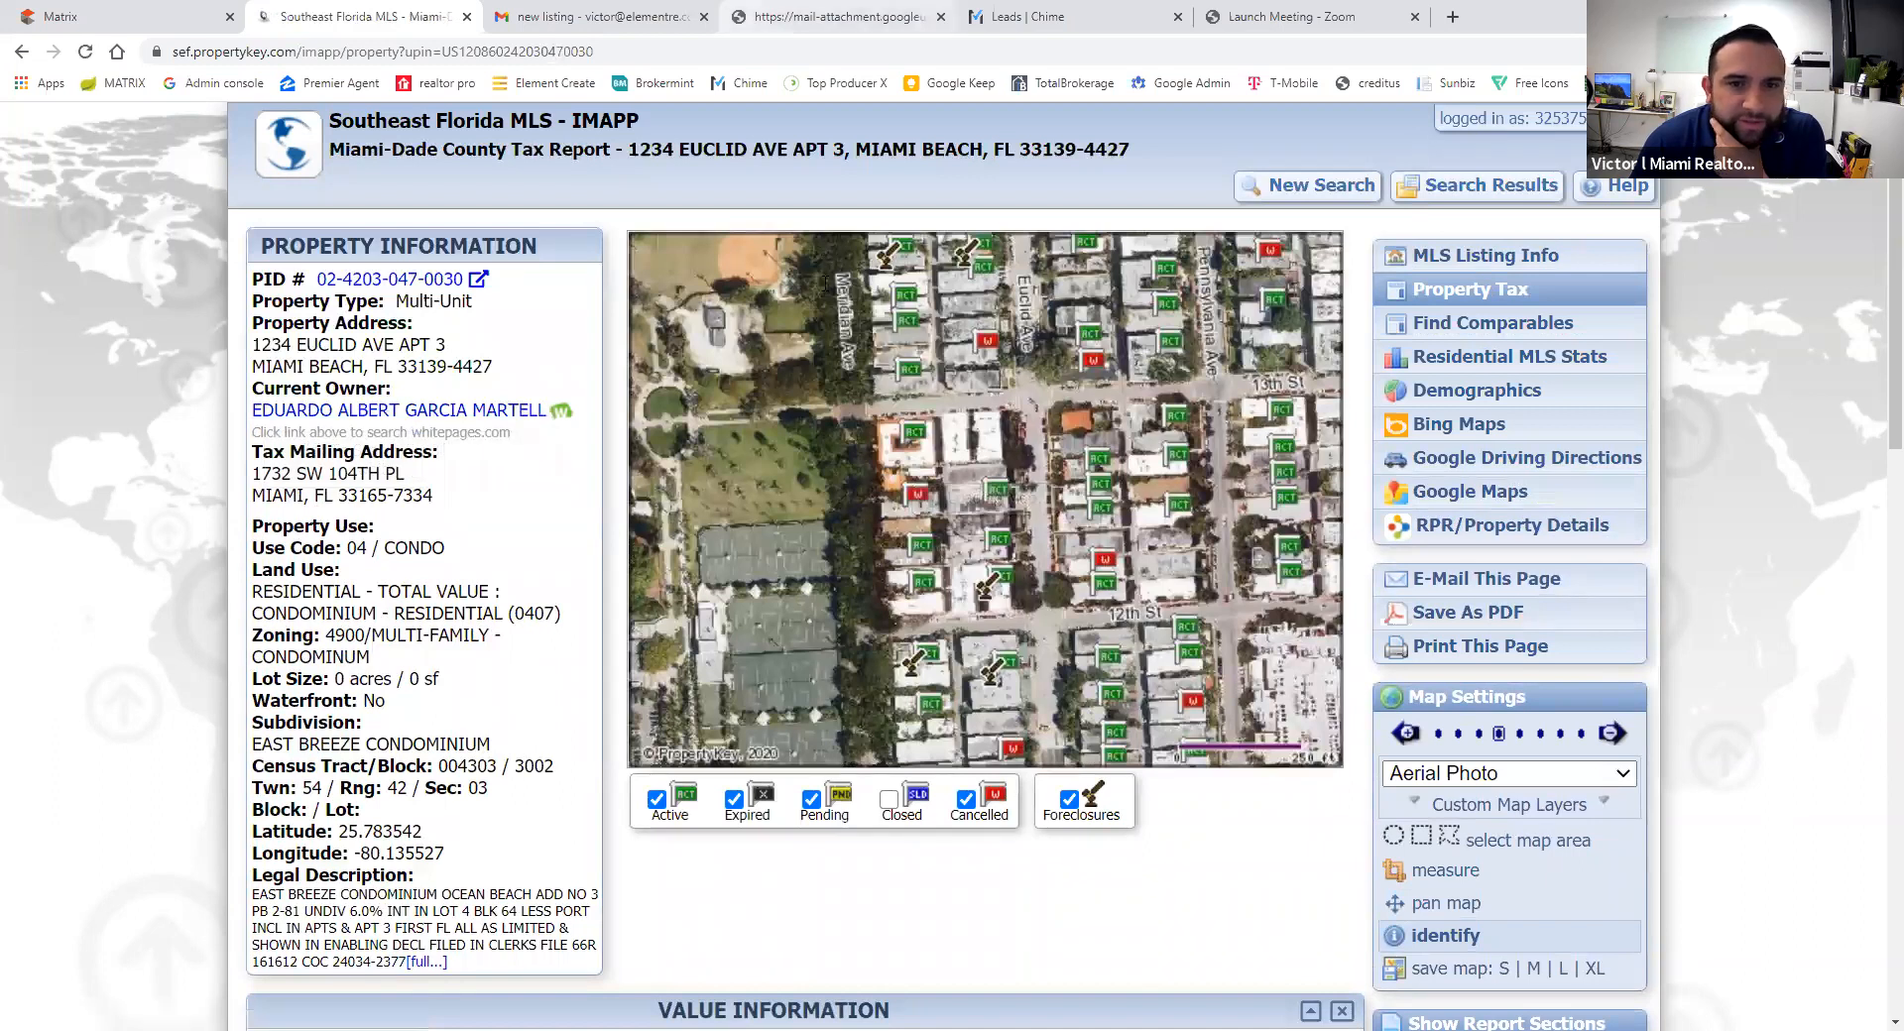
left_click(839, 17)
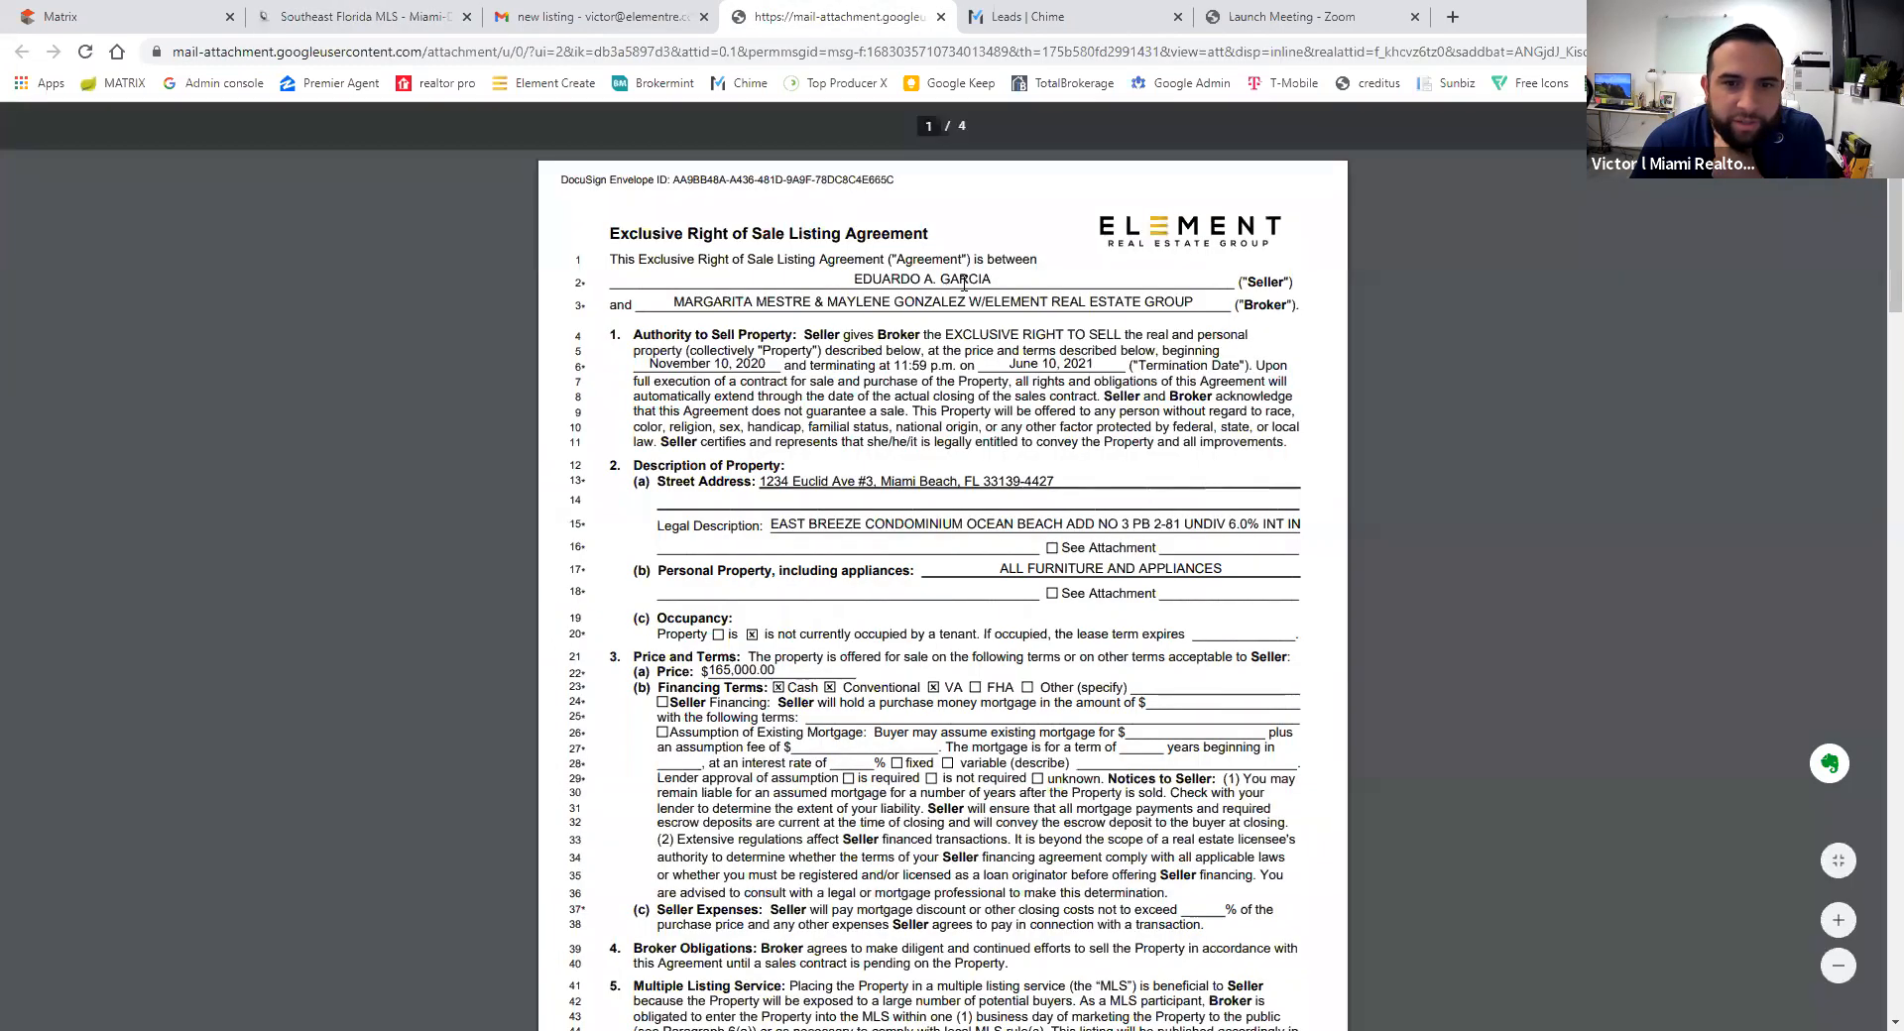
left_click(365, 17)
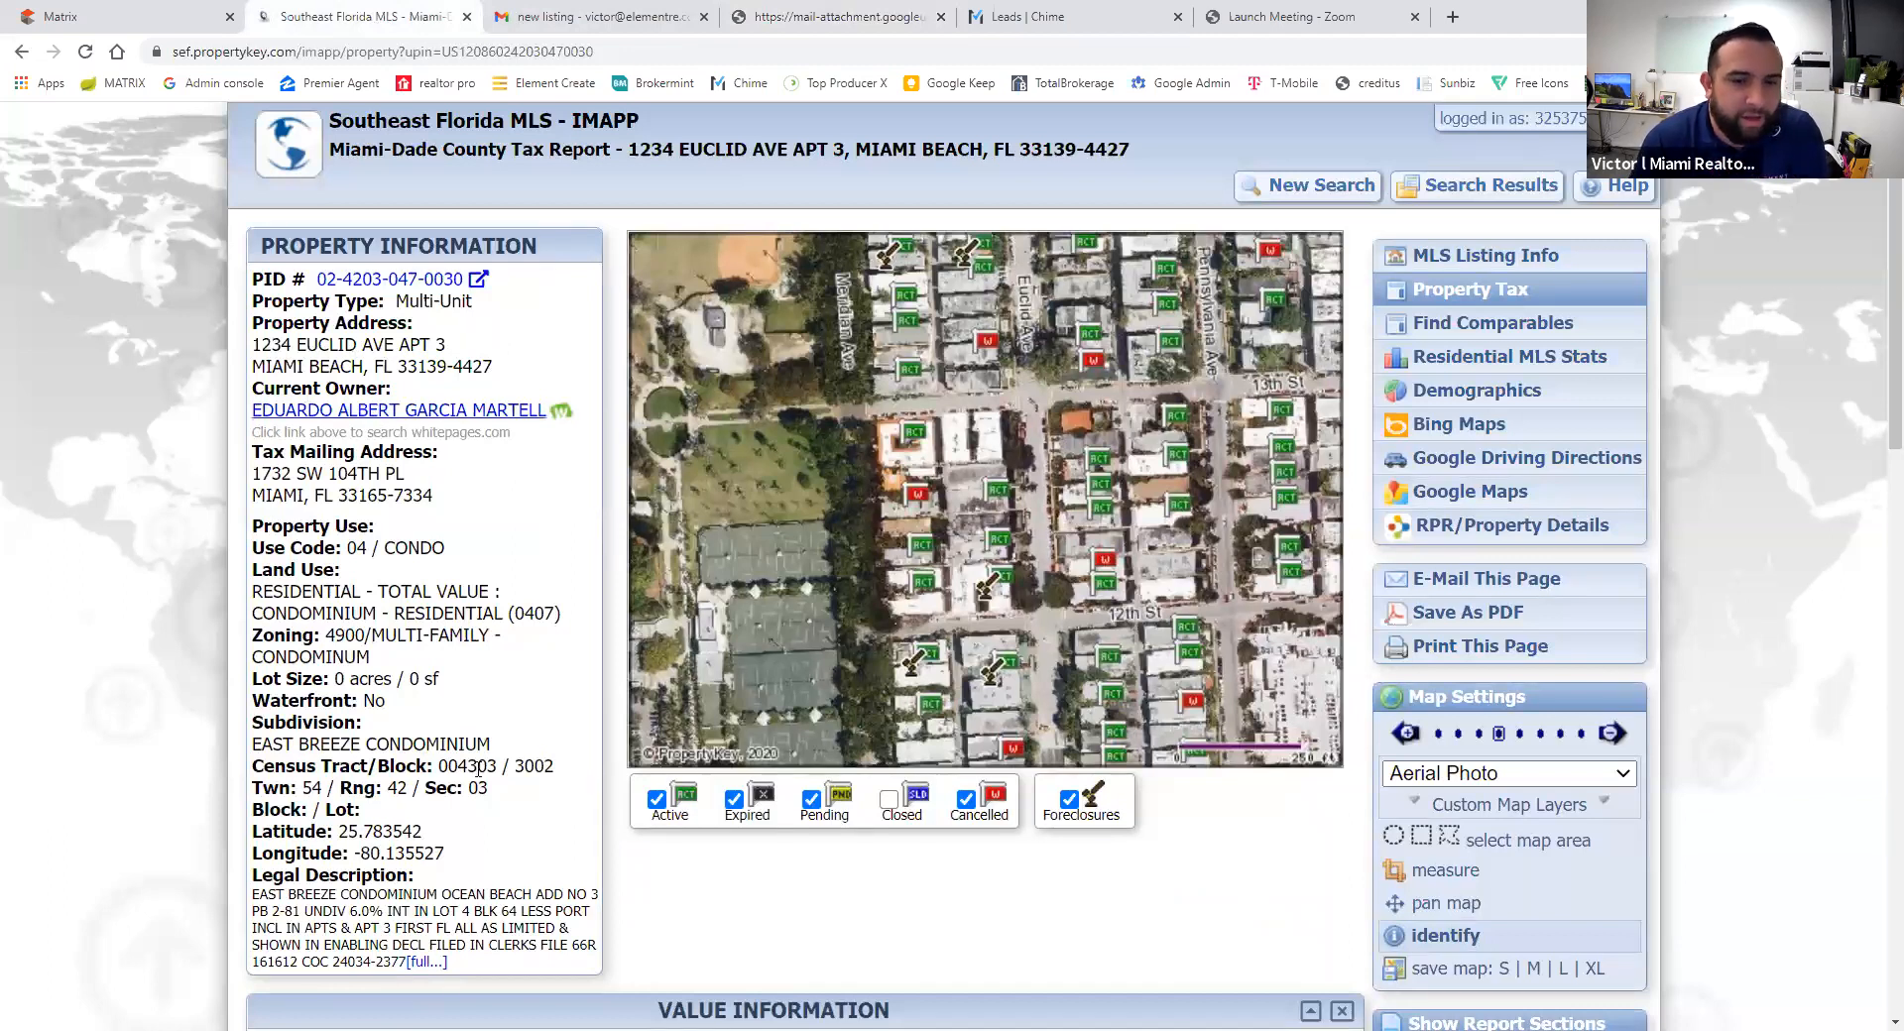
scroll(515, 566, "down", 2)
scroll(335, 331, "up", 2)
left_click_drag(313, 278, 466, 281)
key("ctrl+c")
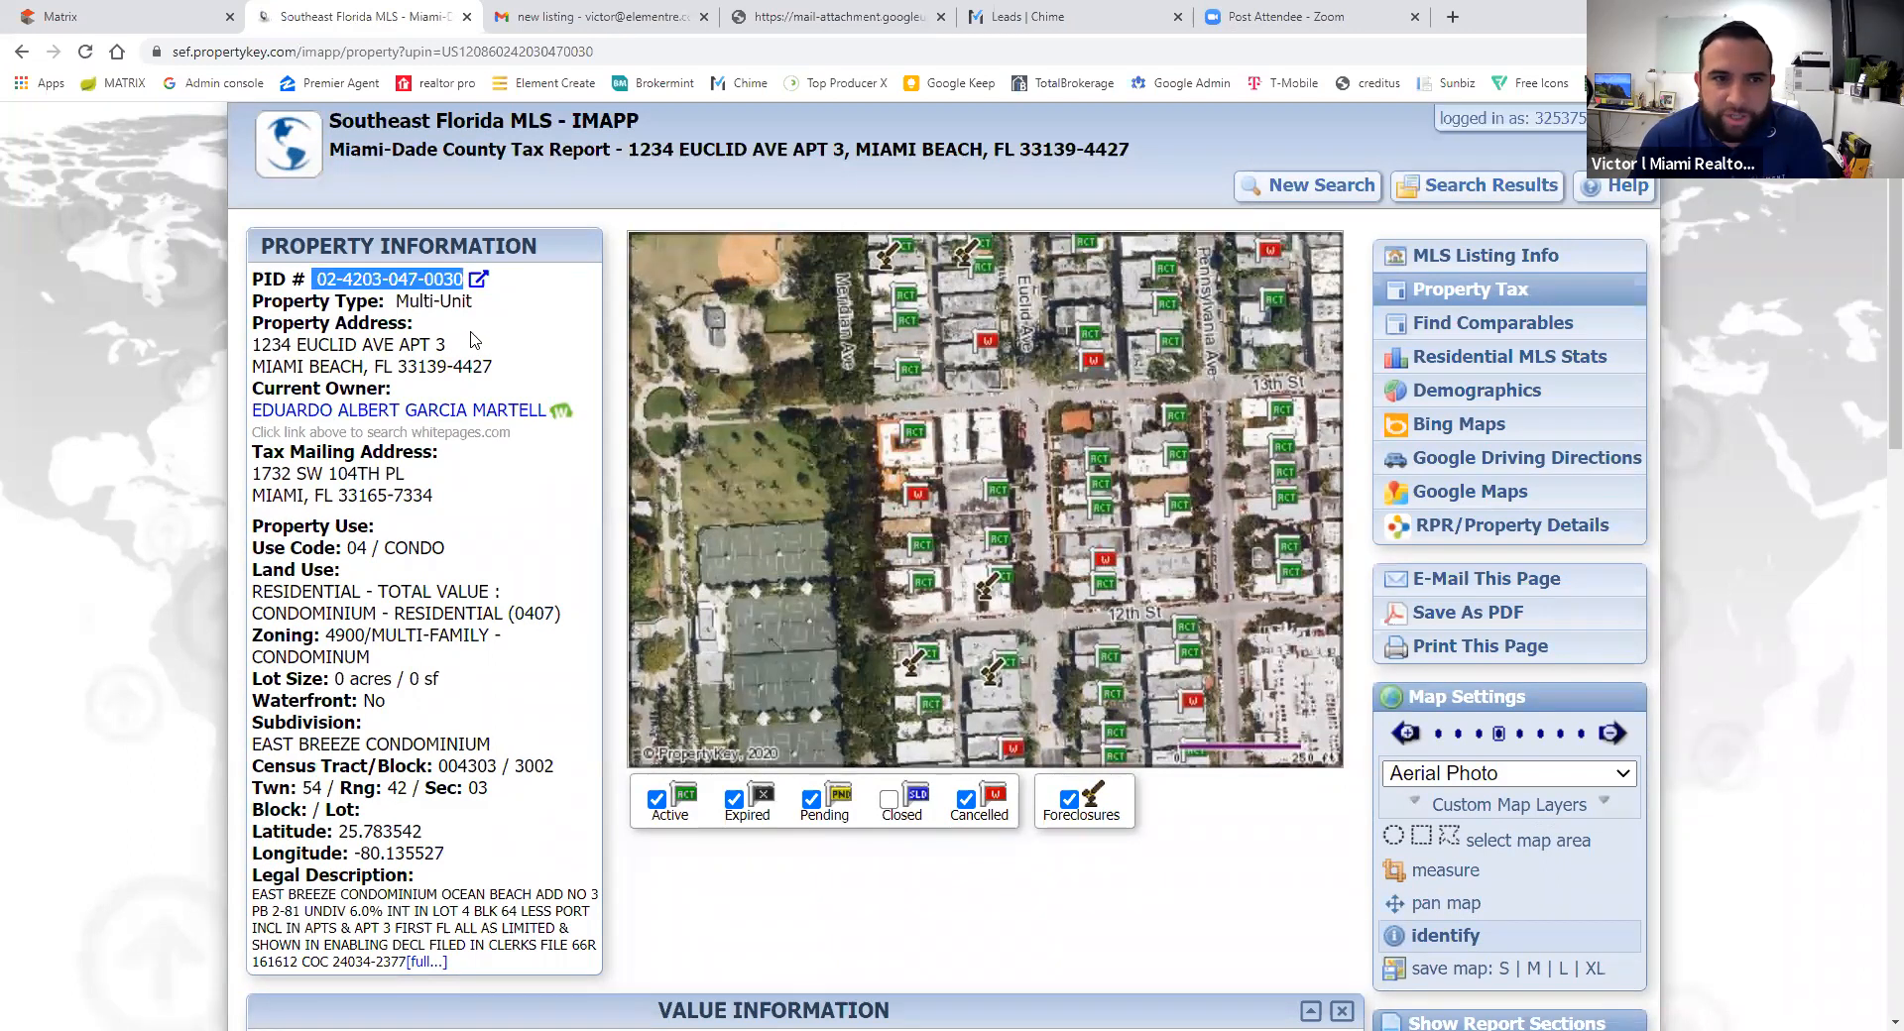
left_click(126, 9)
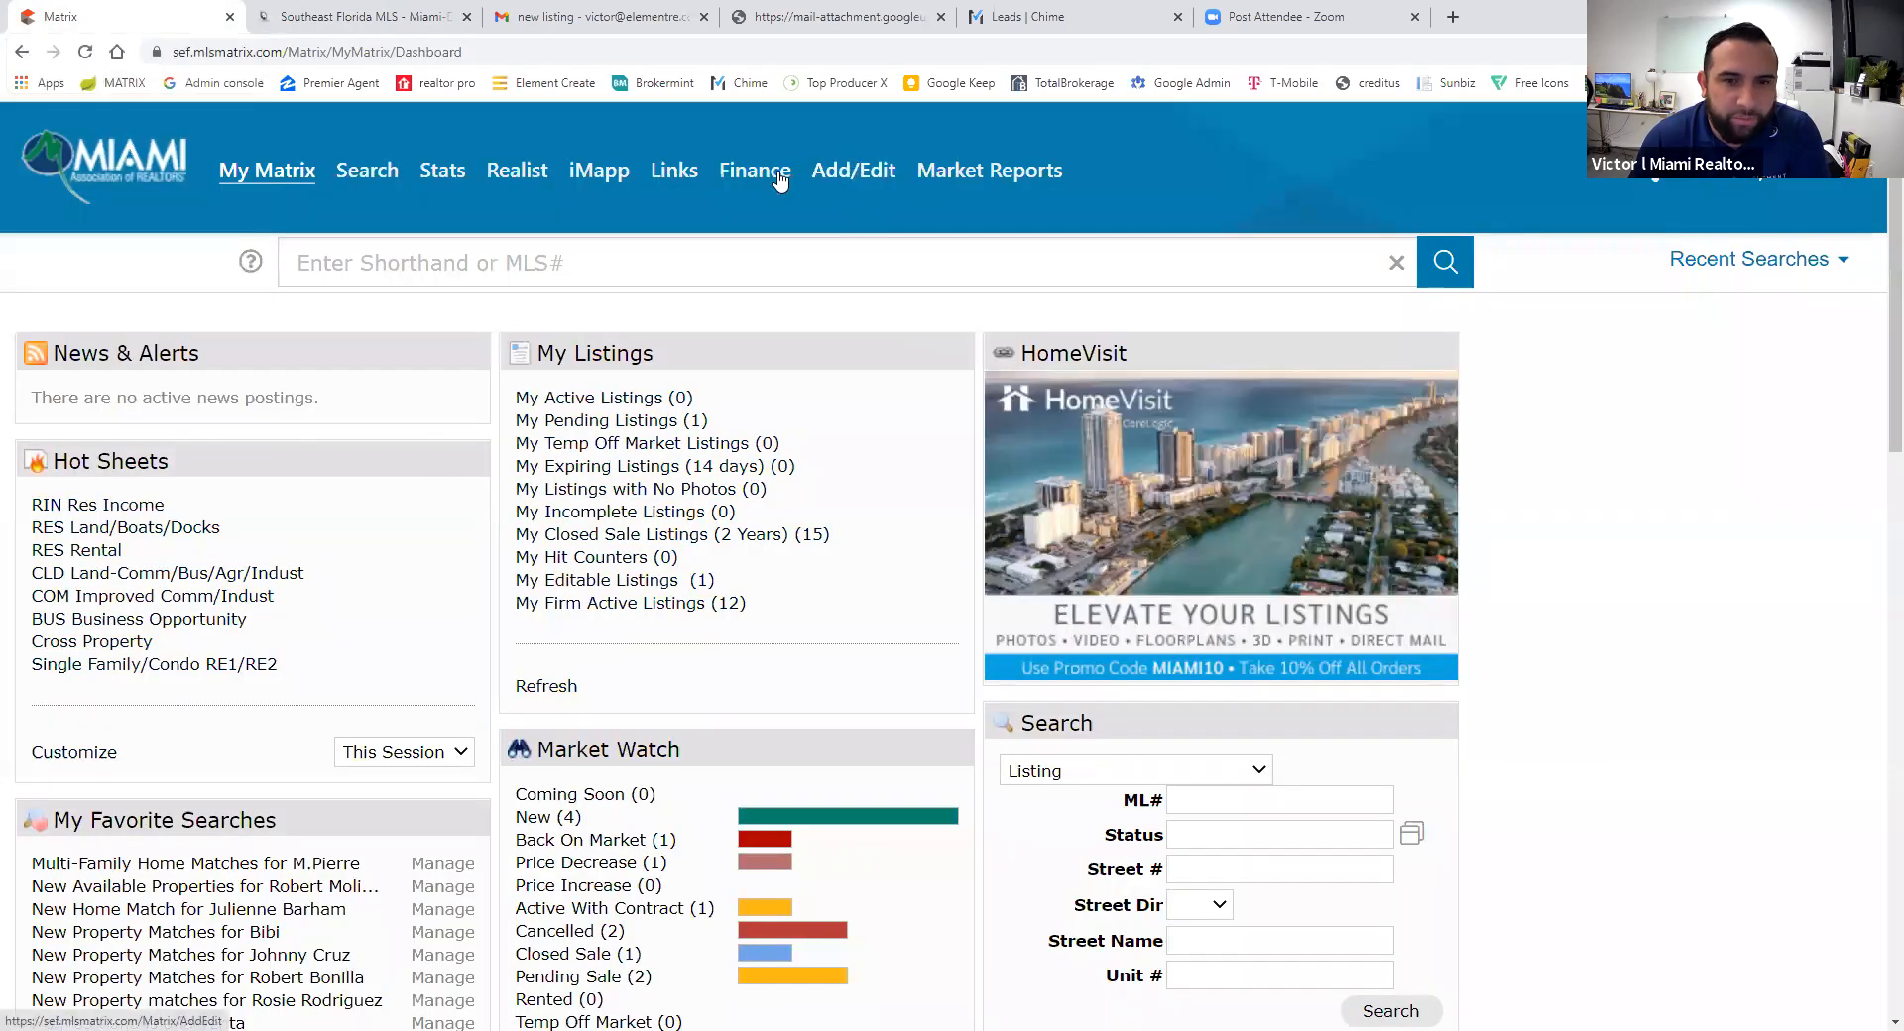
- Start a new Condo/Co-op/Townhouse listing with Miami-Dade County chosen for the tax lookup
left_click(865, 178)
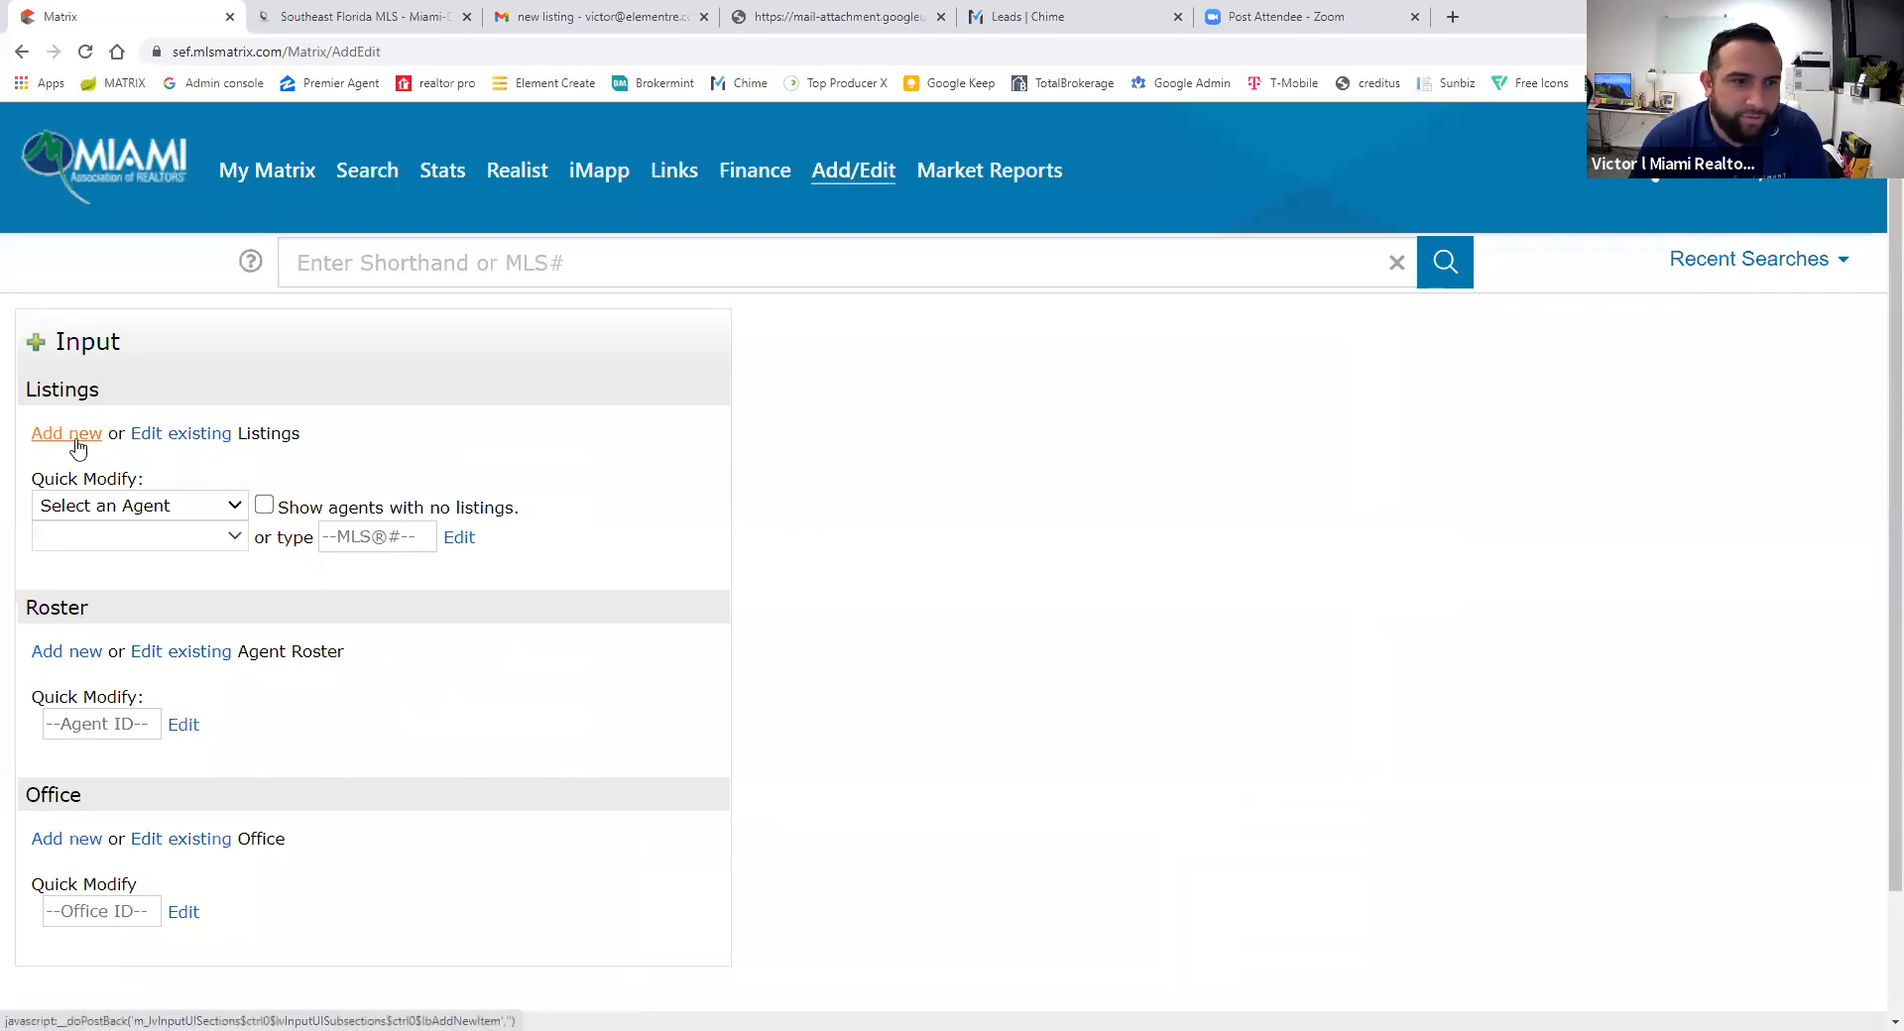
left_click(70, 436)
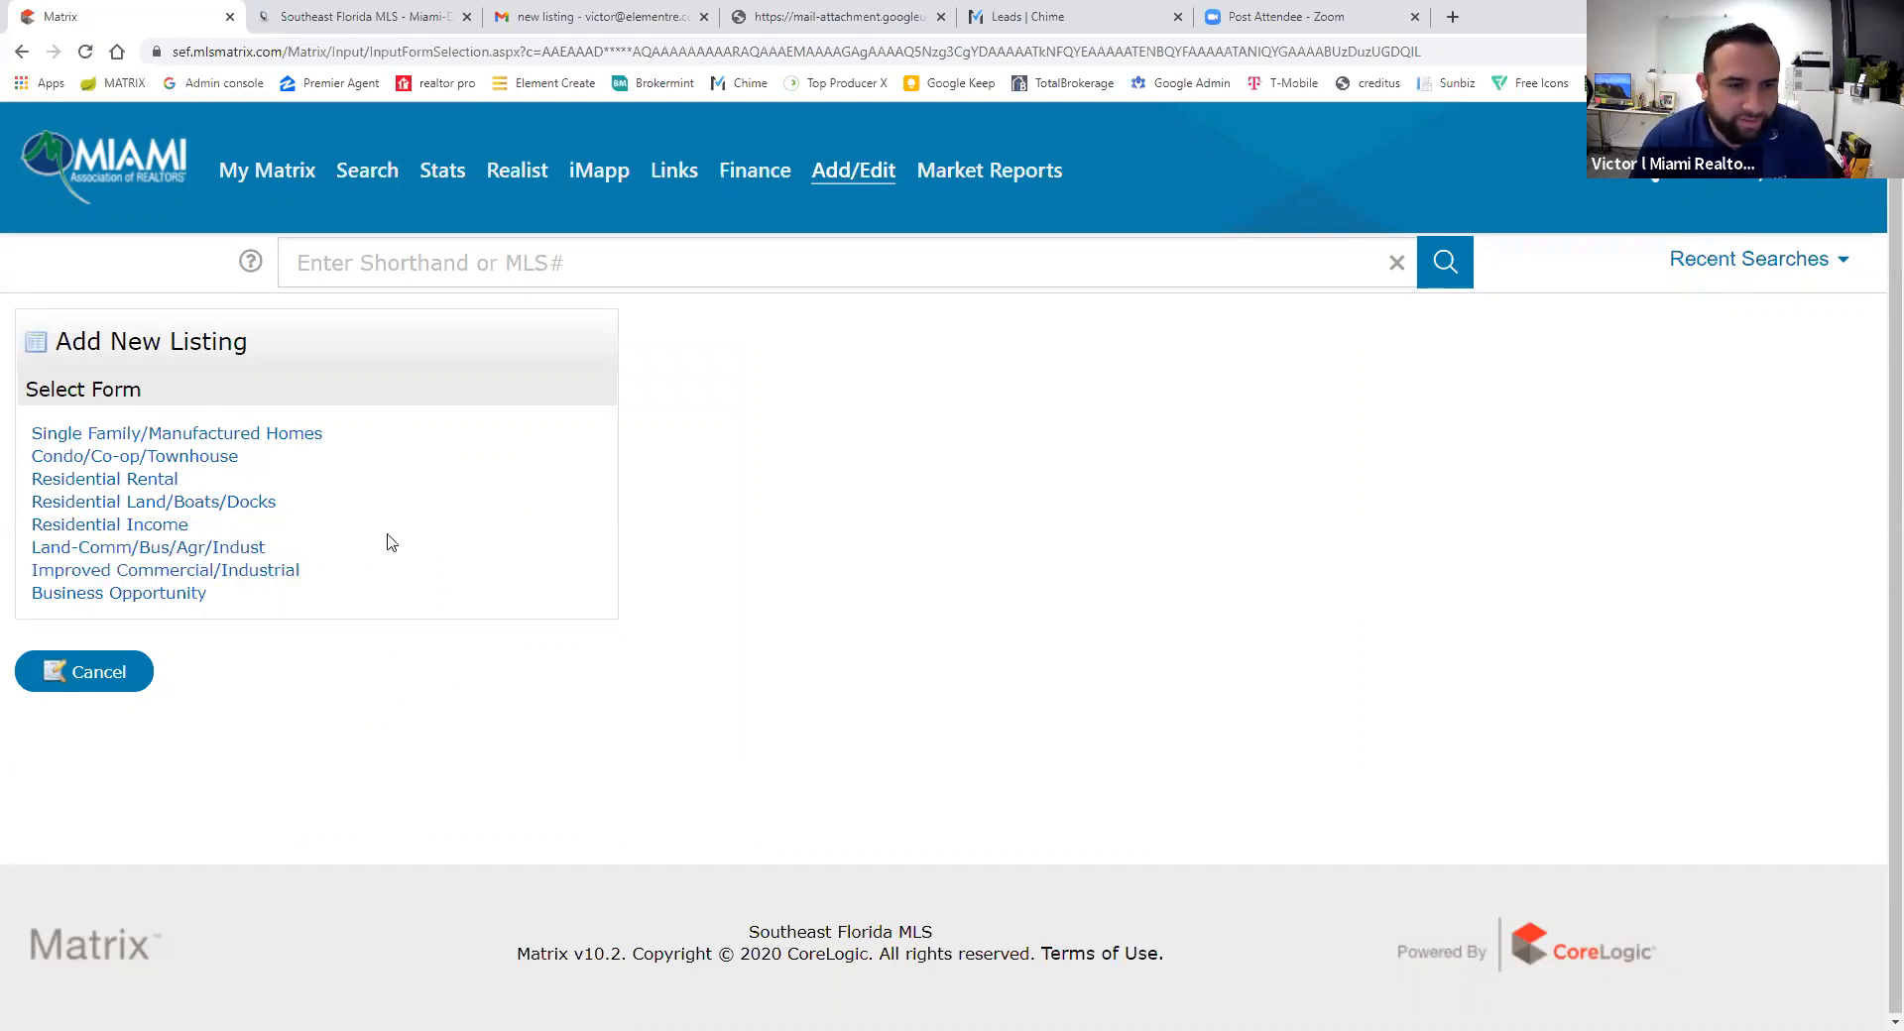
left_click(184, 459)
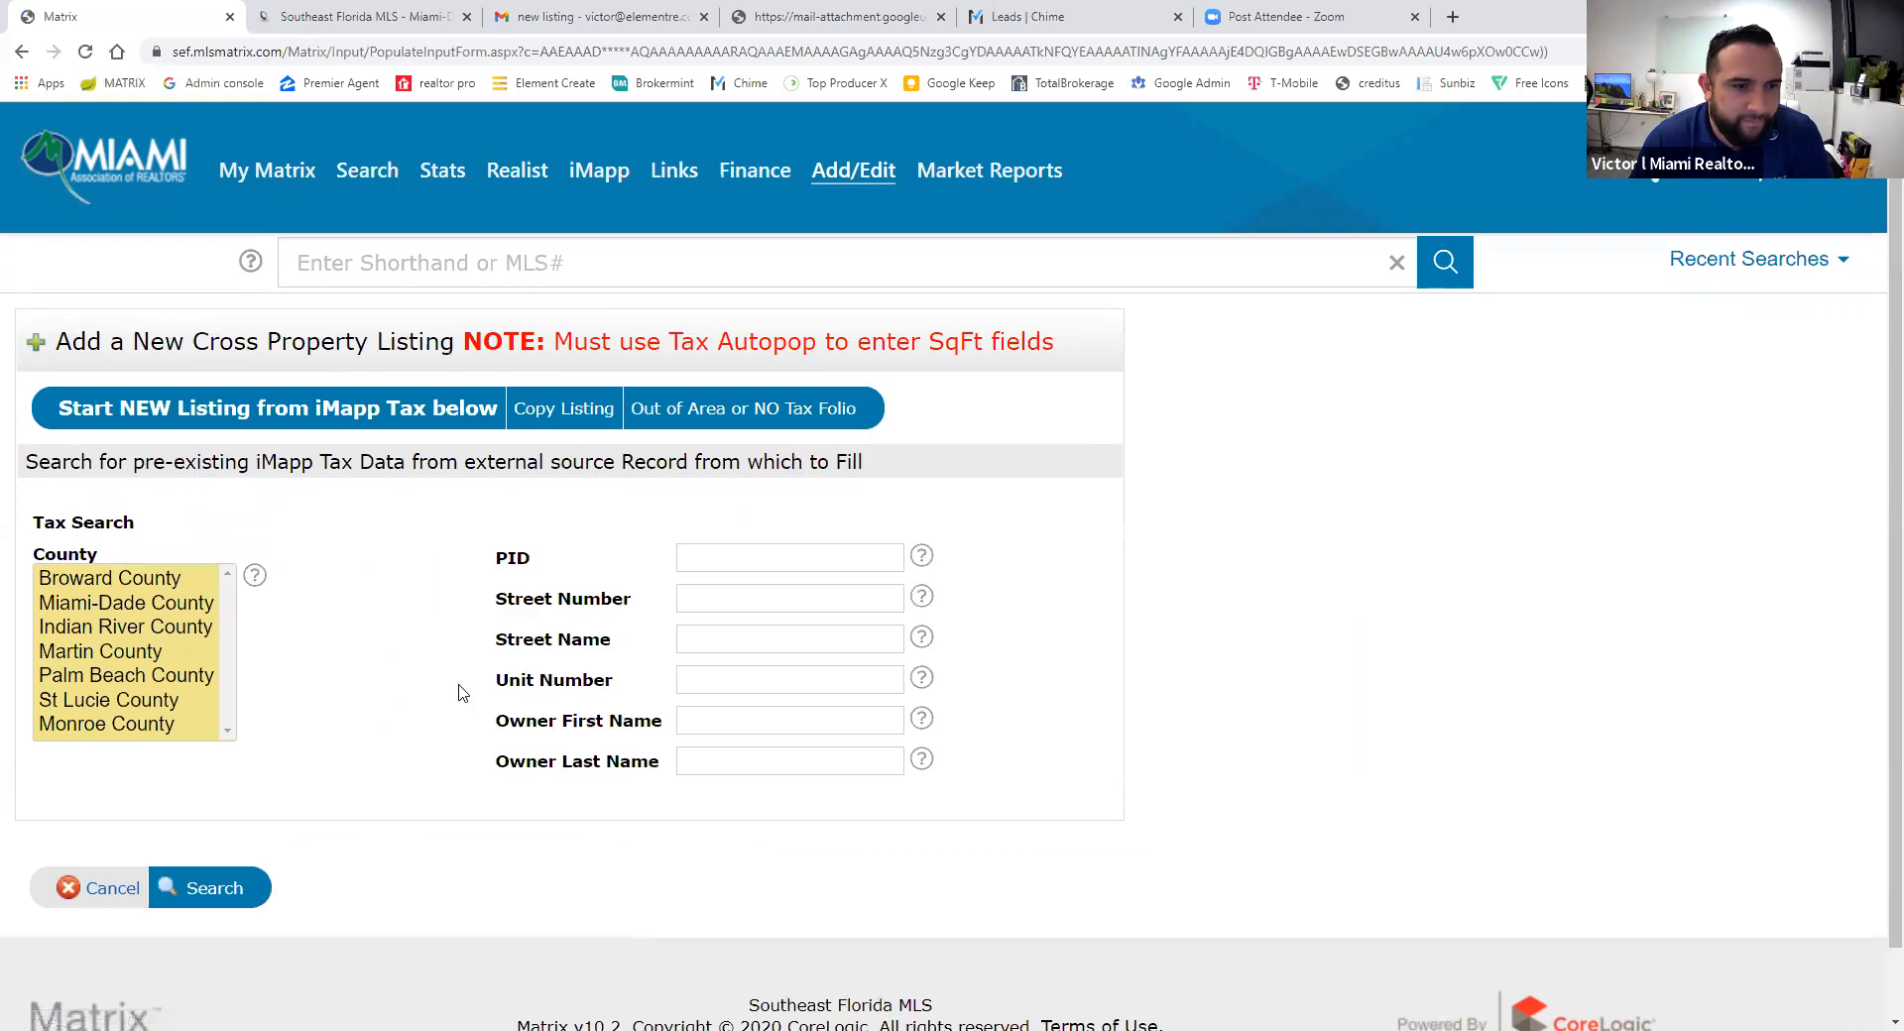
left_click(126, 605)
left_click(744, 564)
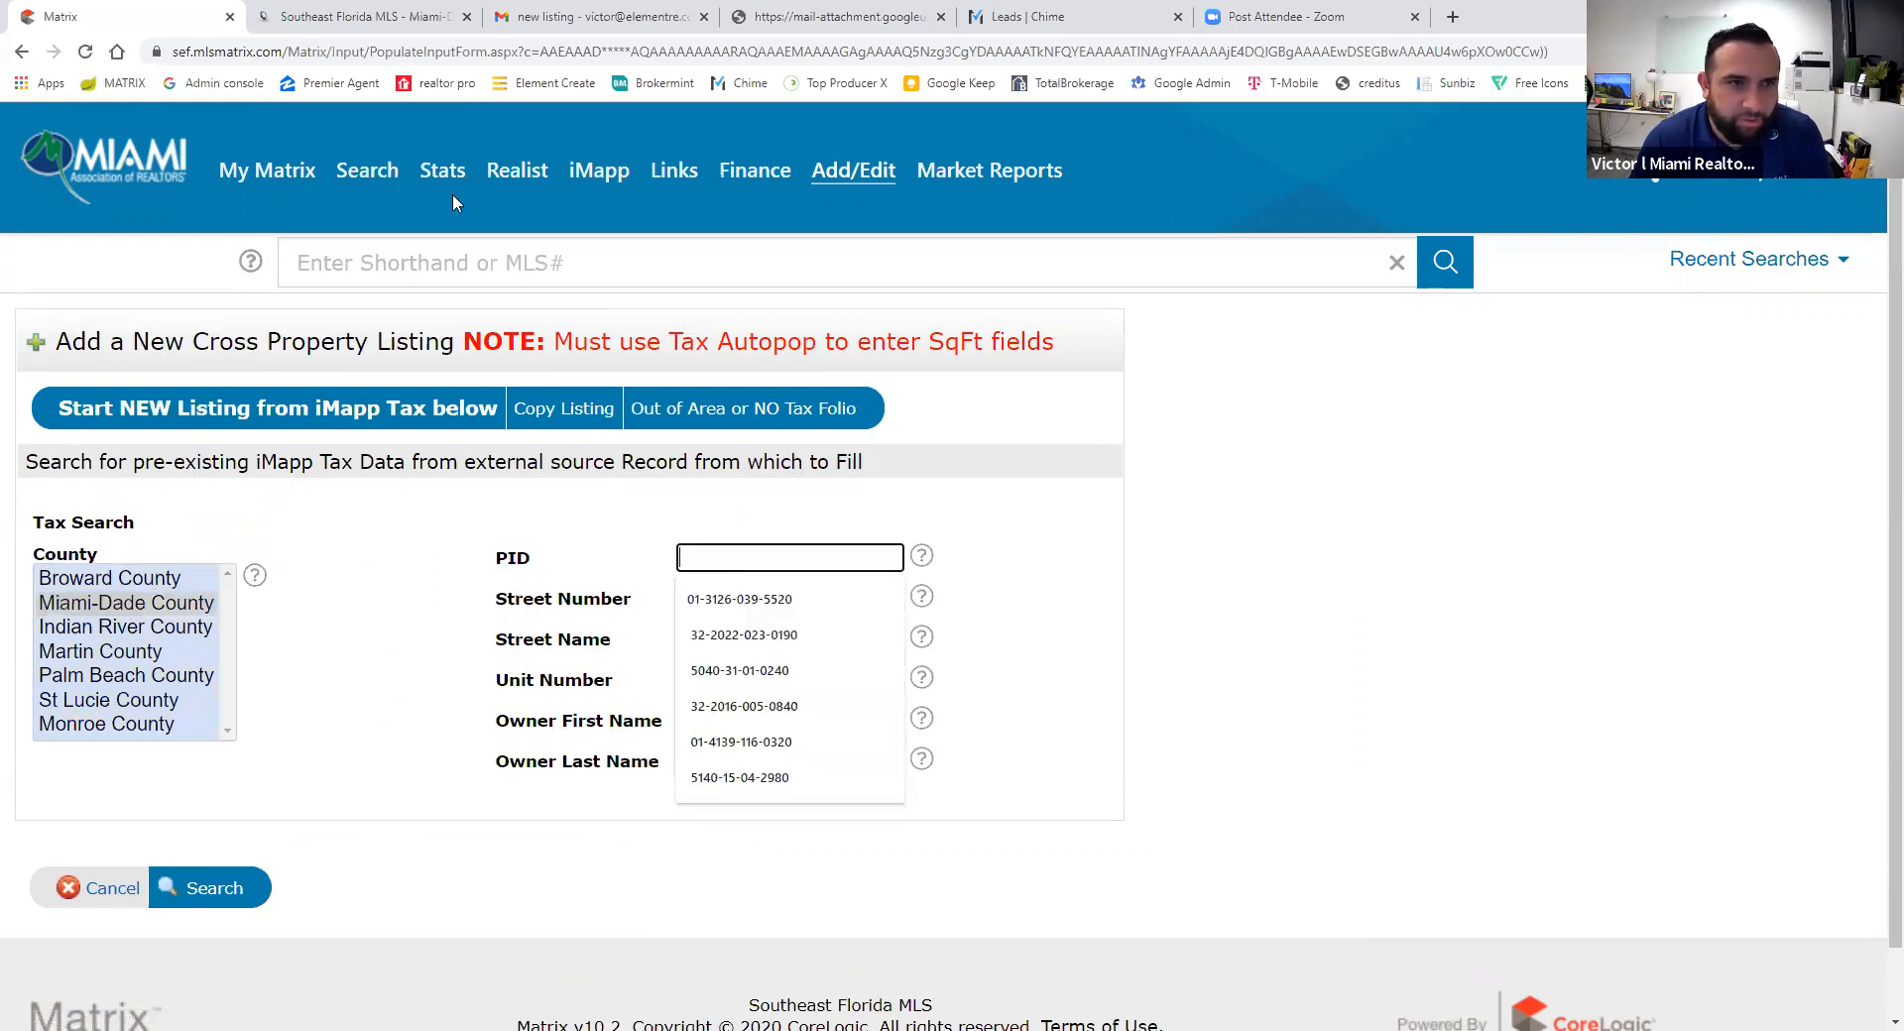
left_click(357, 16)
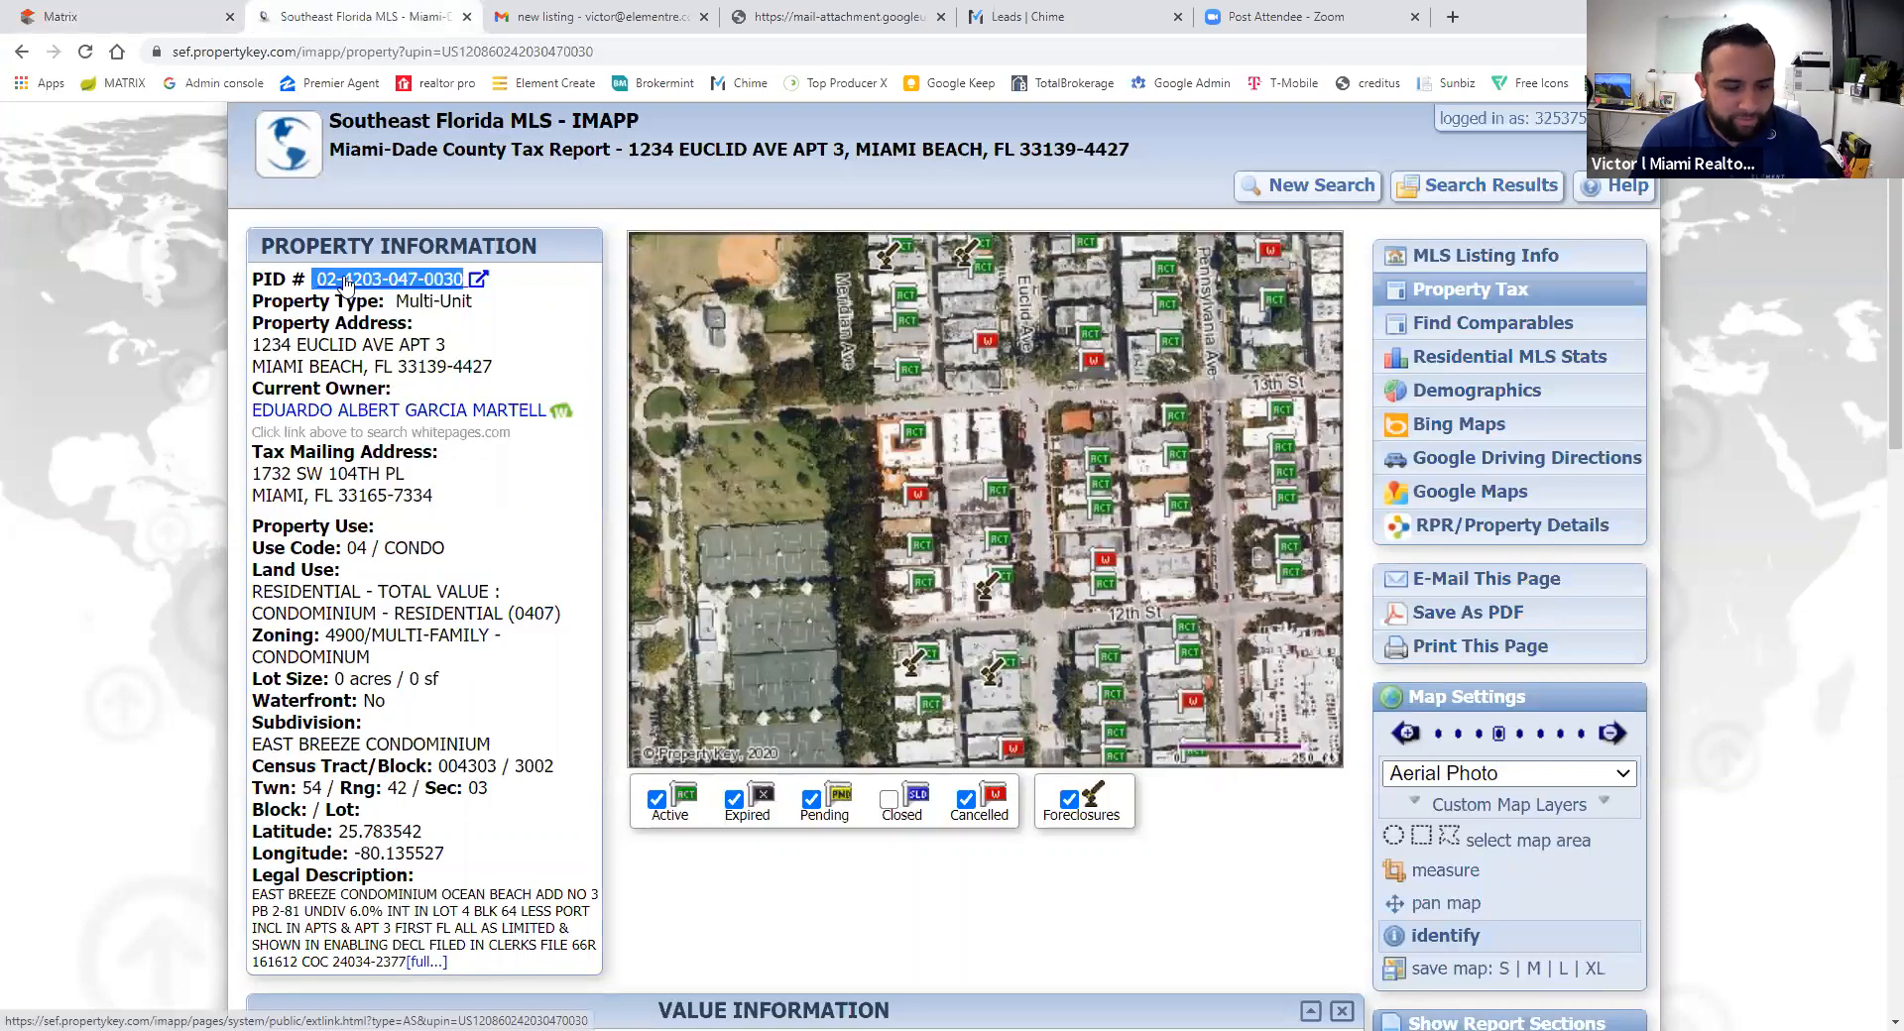
left_click(63, 11)
key("ctrl+v")
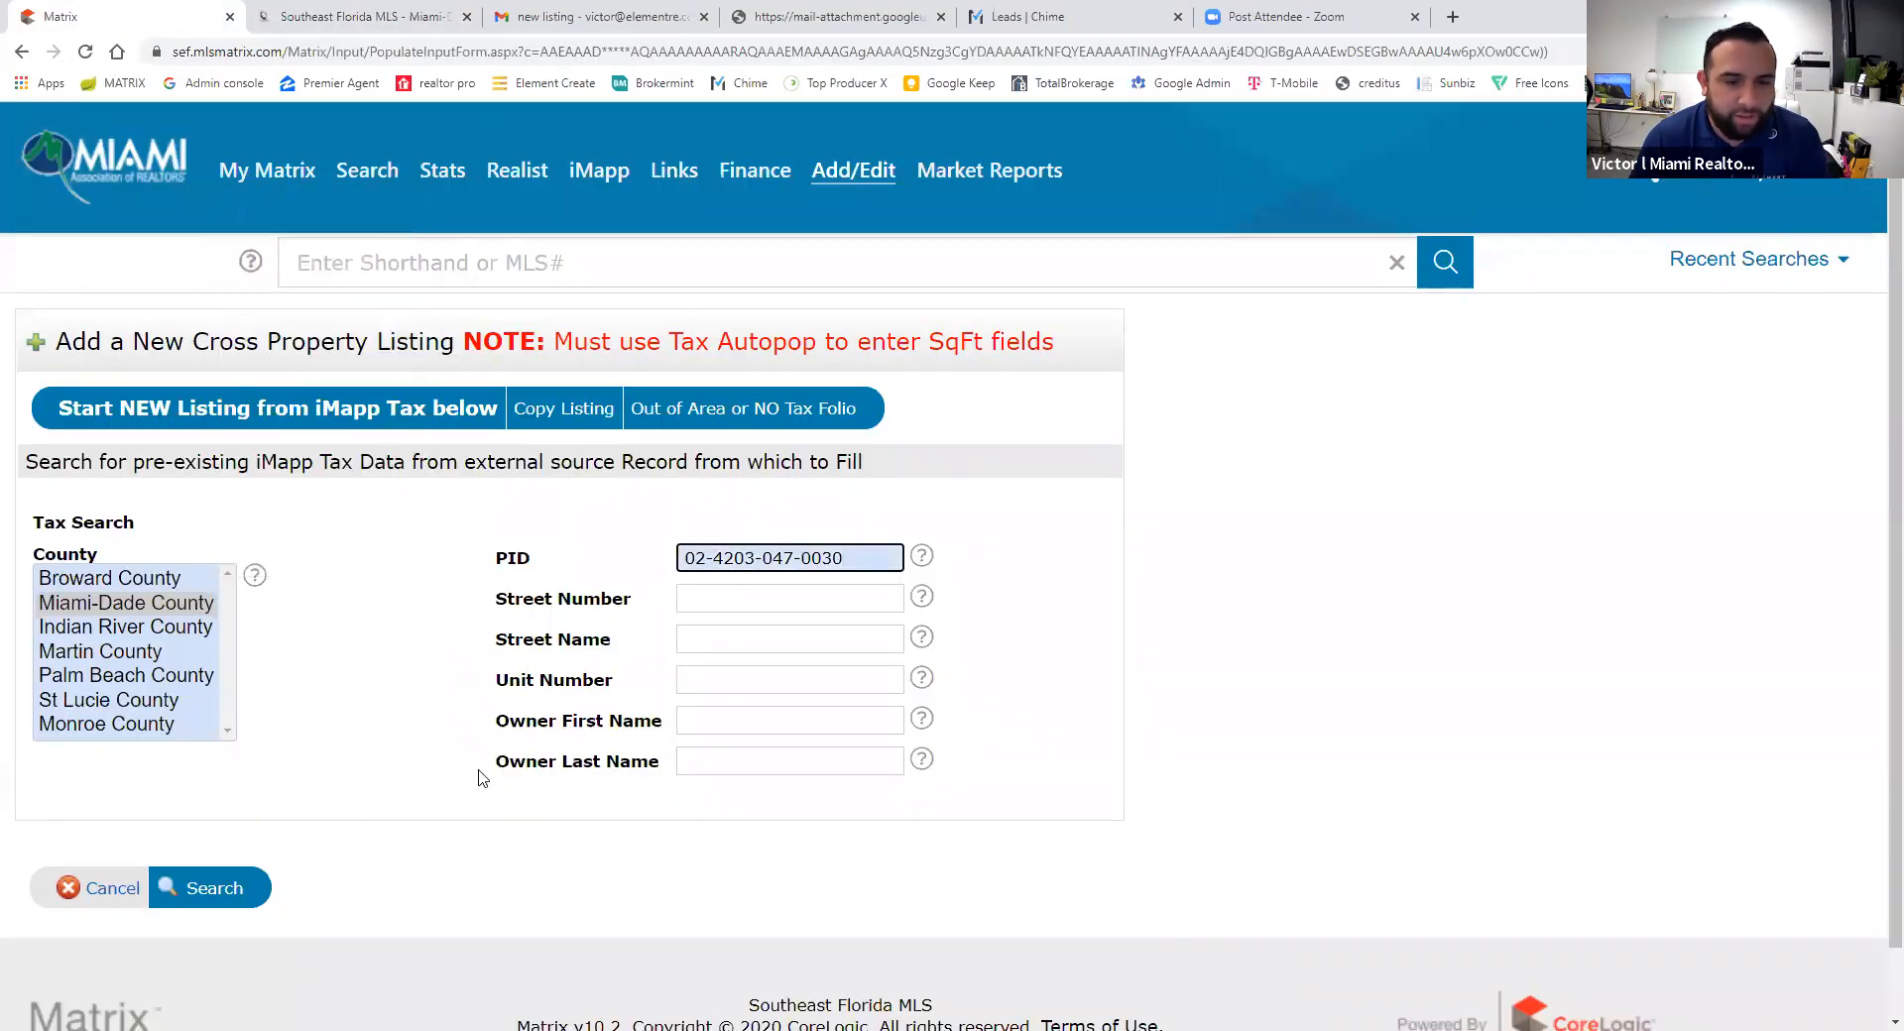
left_click(216, 895)
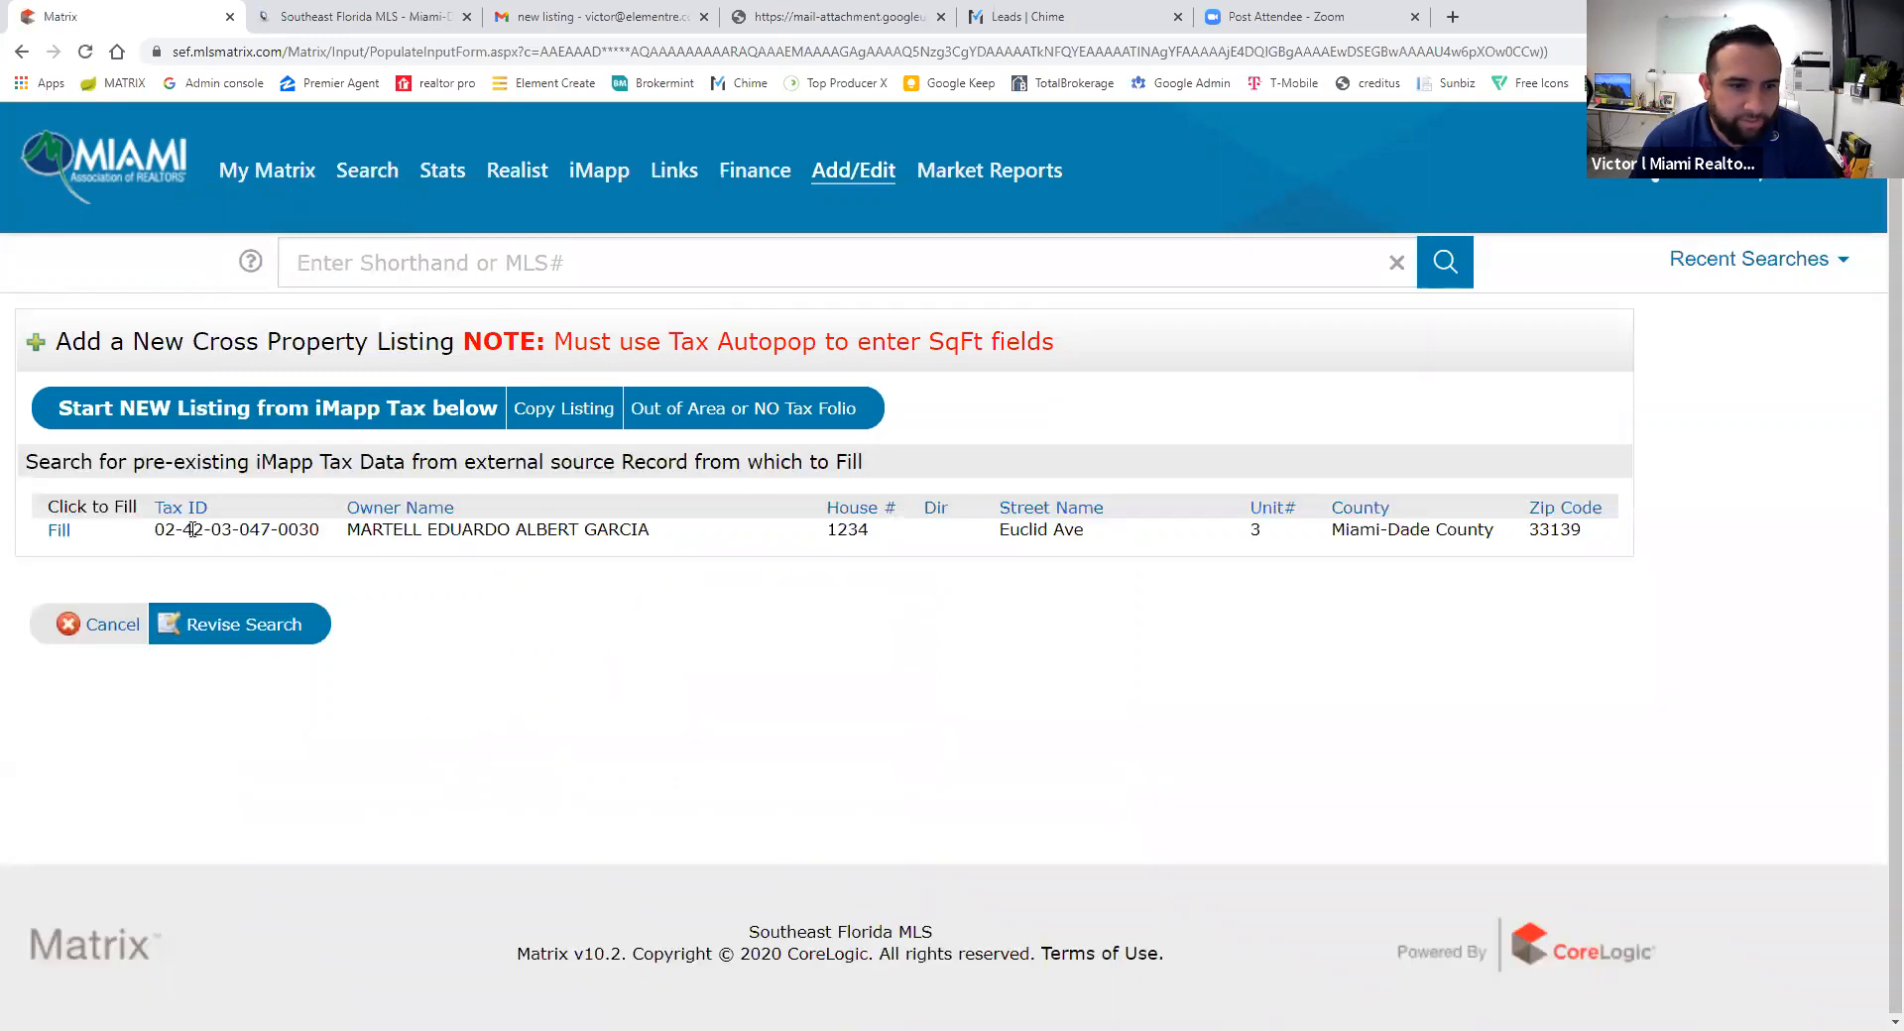
left_click_drag(363, 528, 549, 548)
left_click(509, 532)
left_click(641, 534)
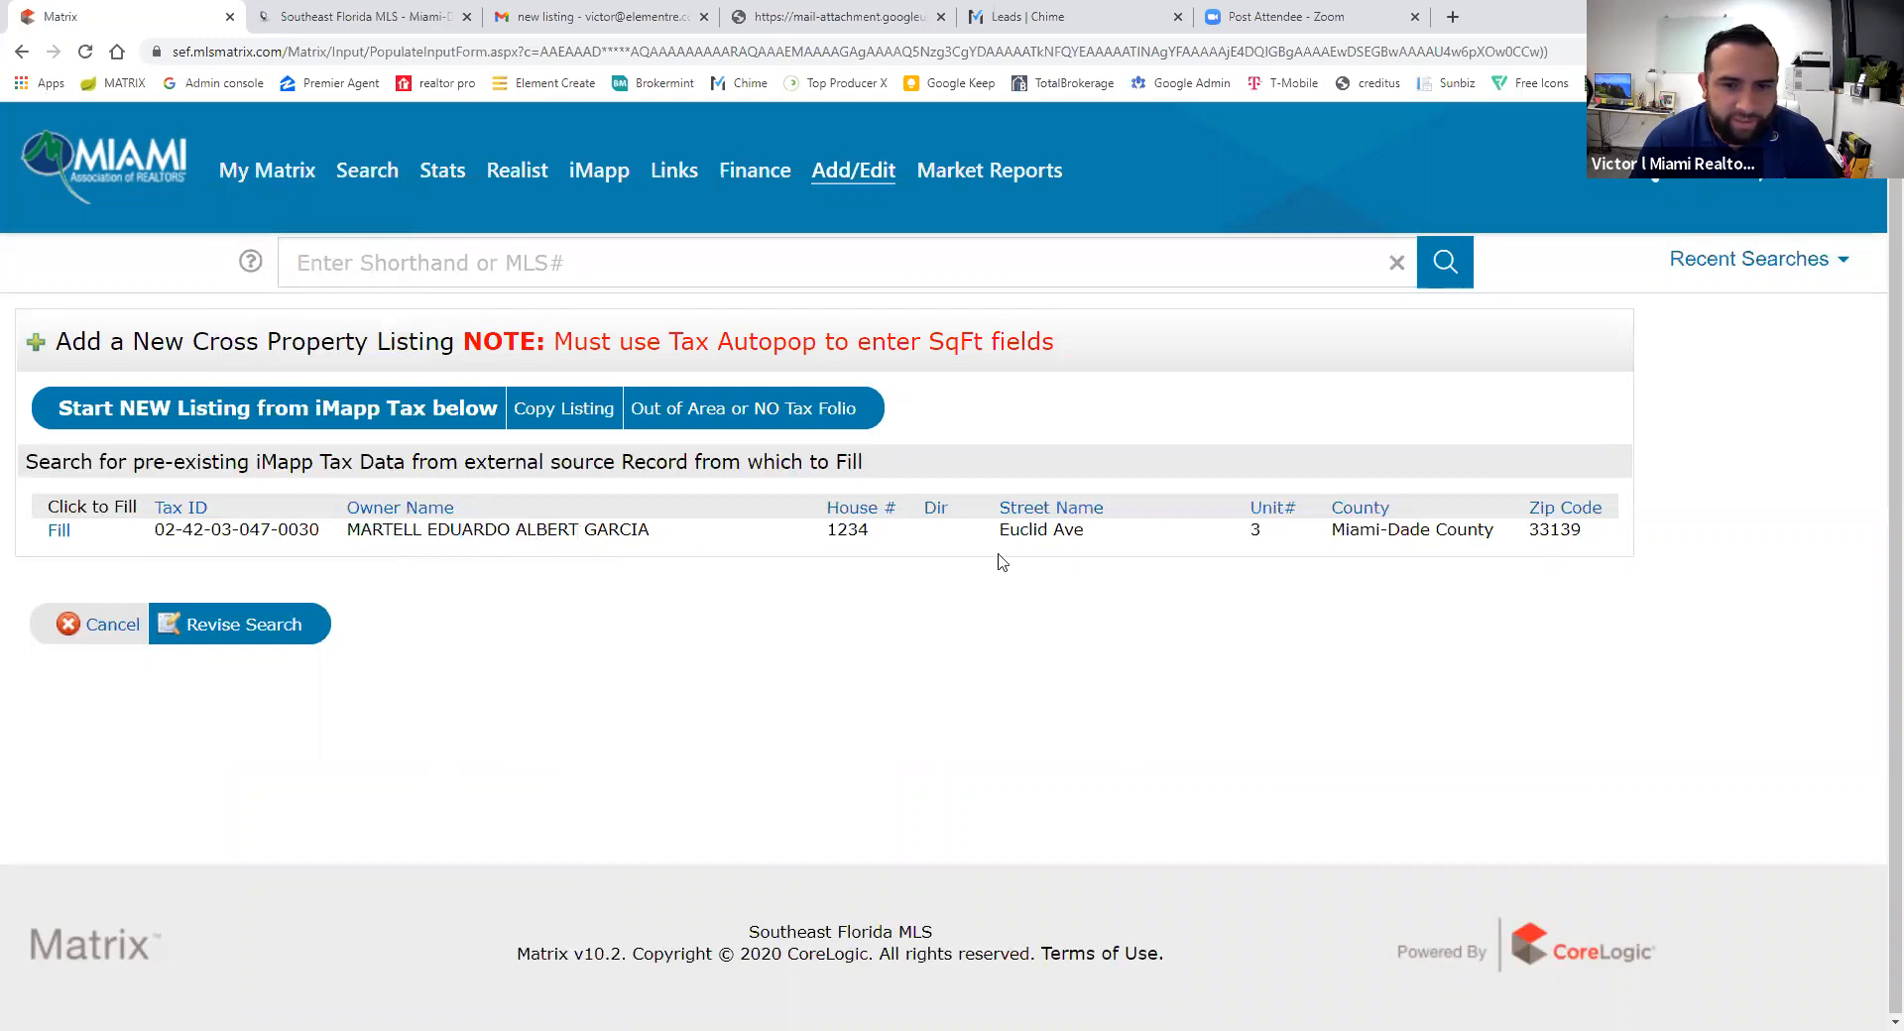
left_click(58, 532)
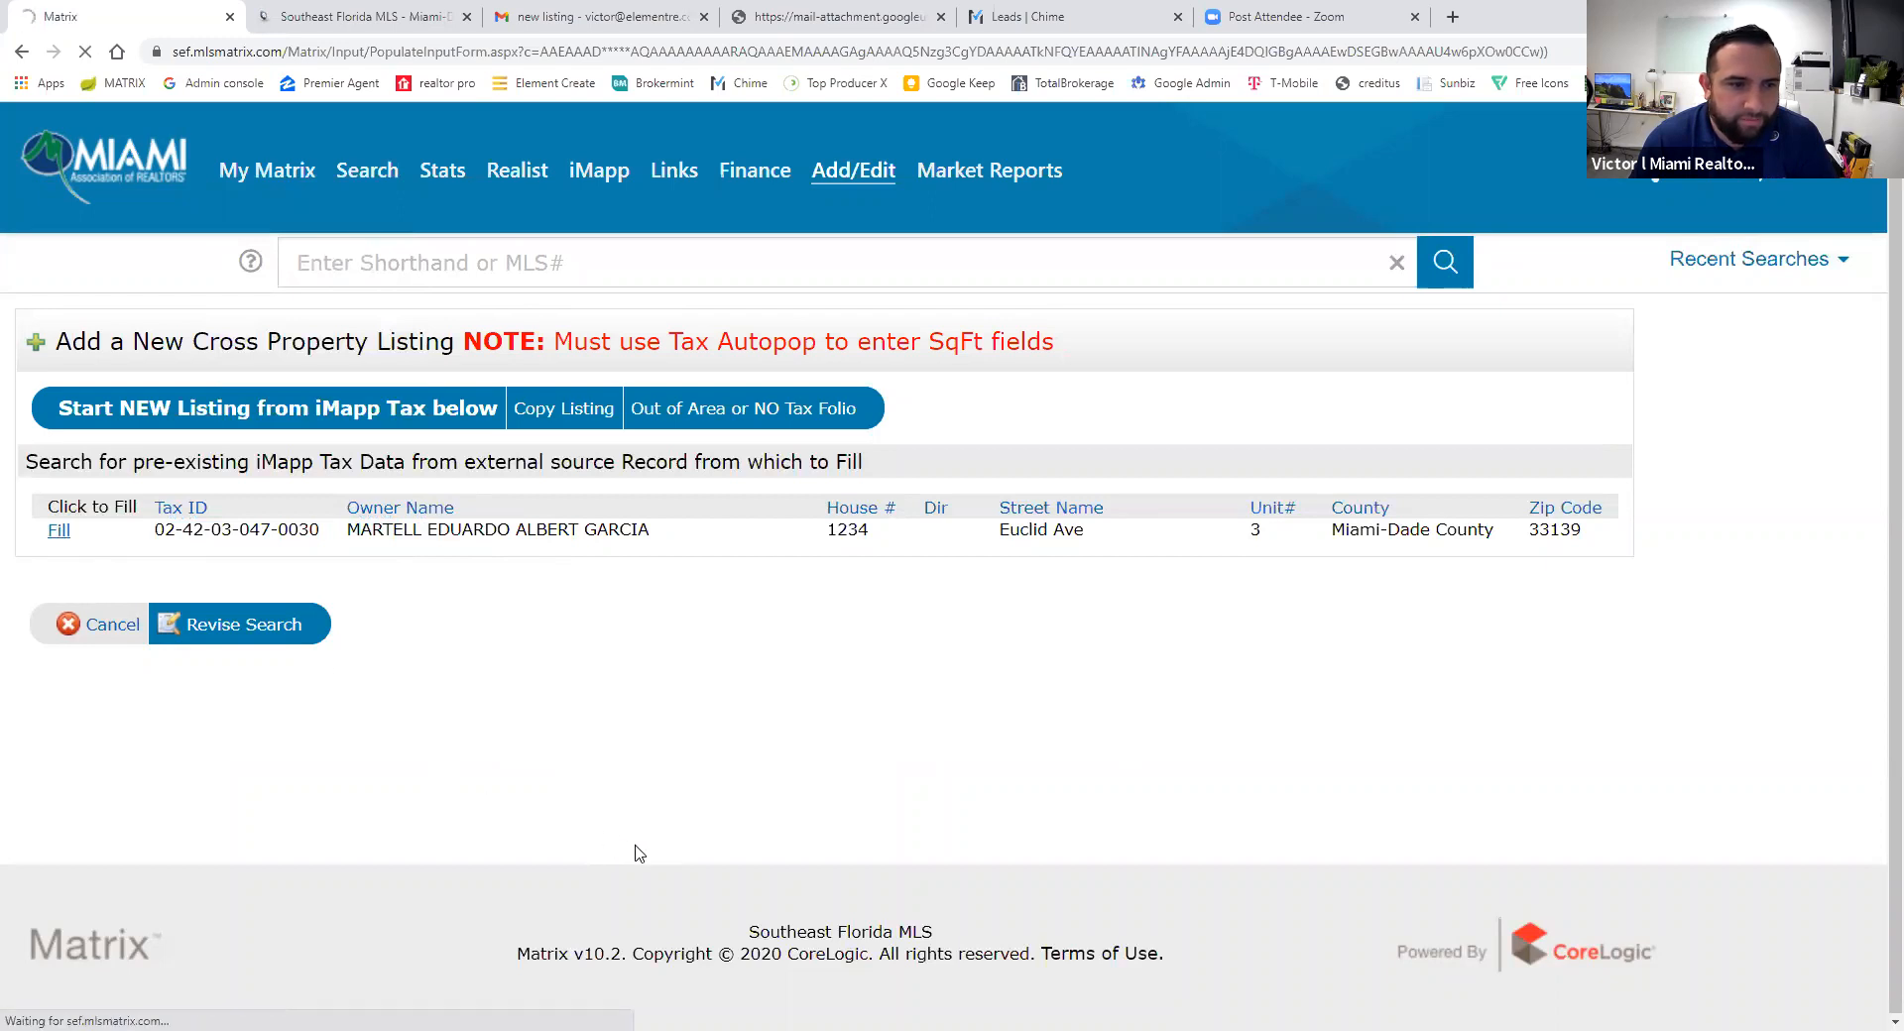
scroll(536, 667, "down", 1)
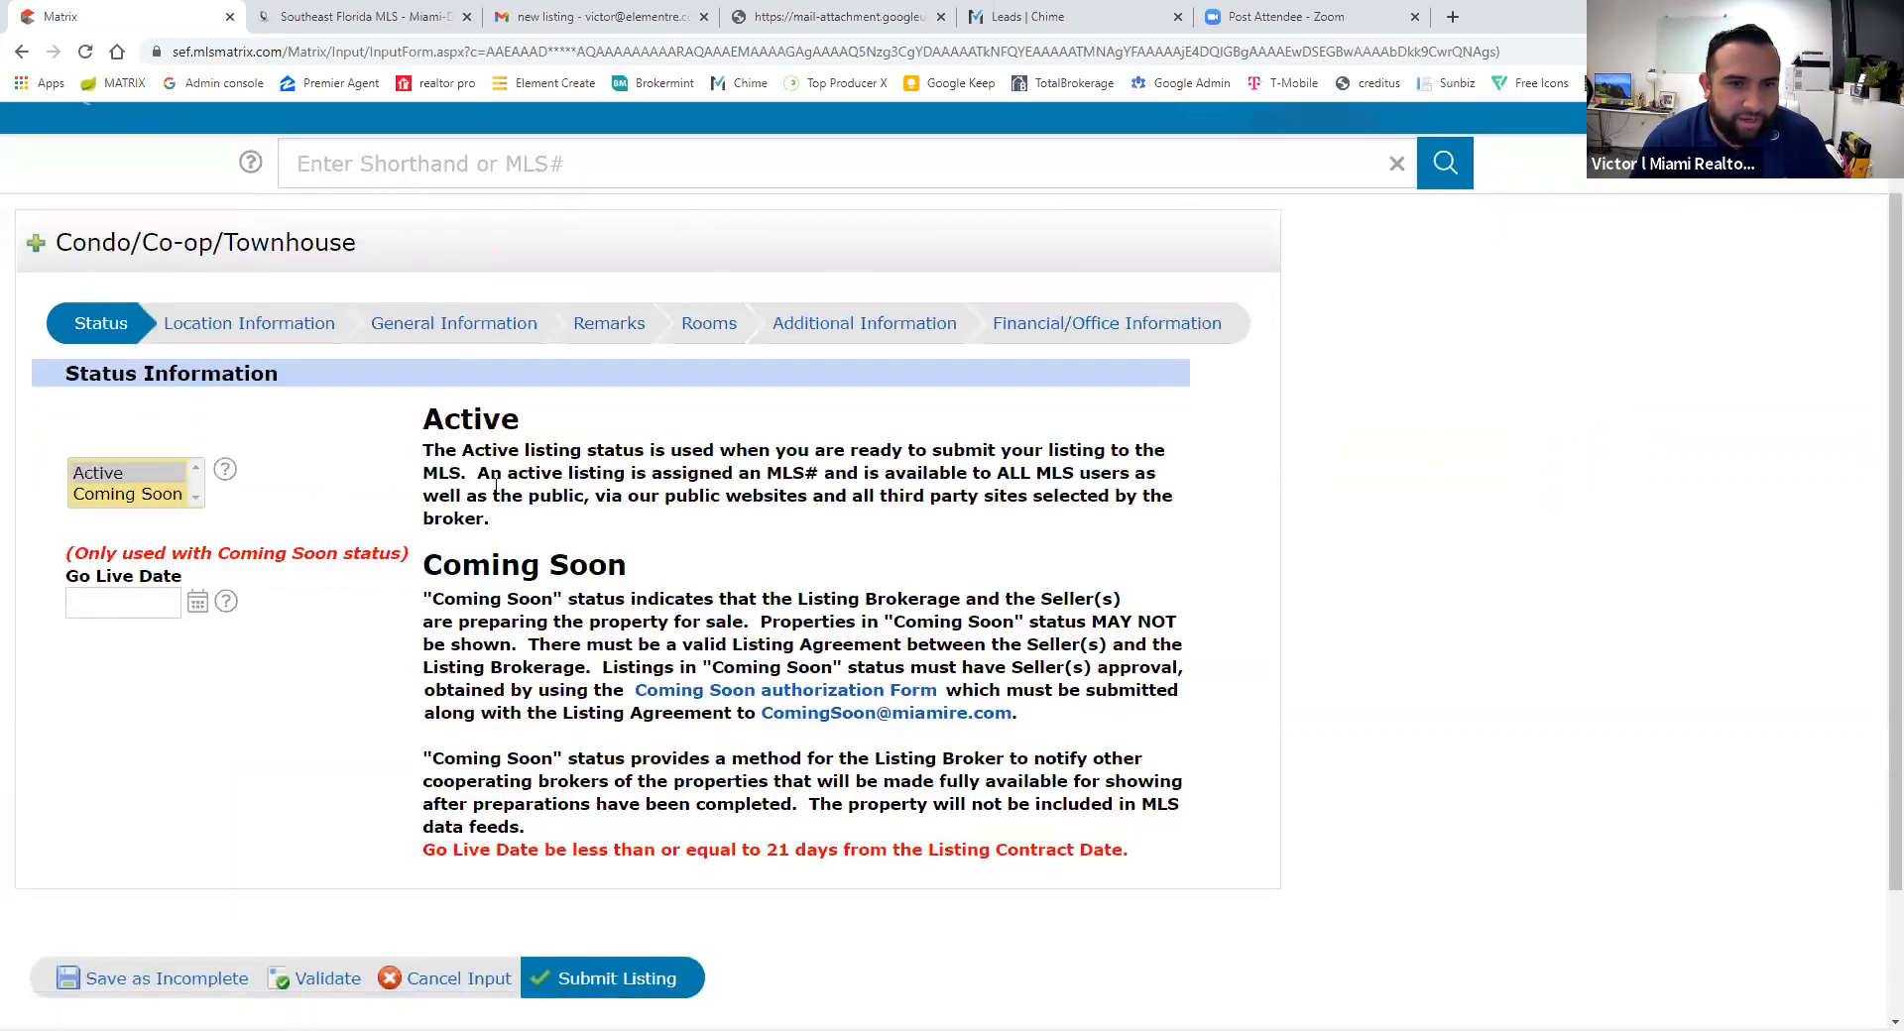
- Choose Active in the Status list box of the new condo listing
scroll(823, 482, "down", 2)
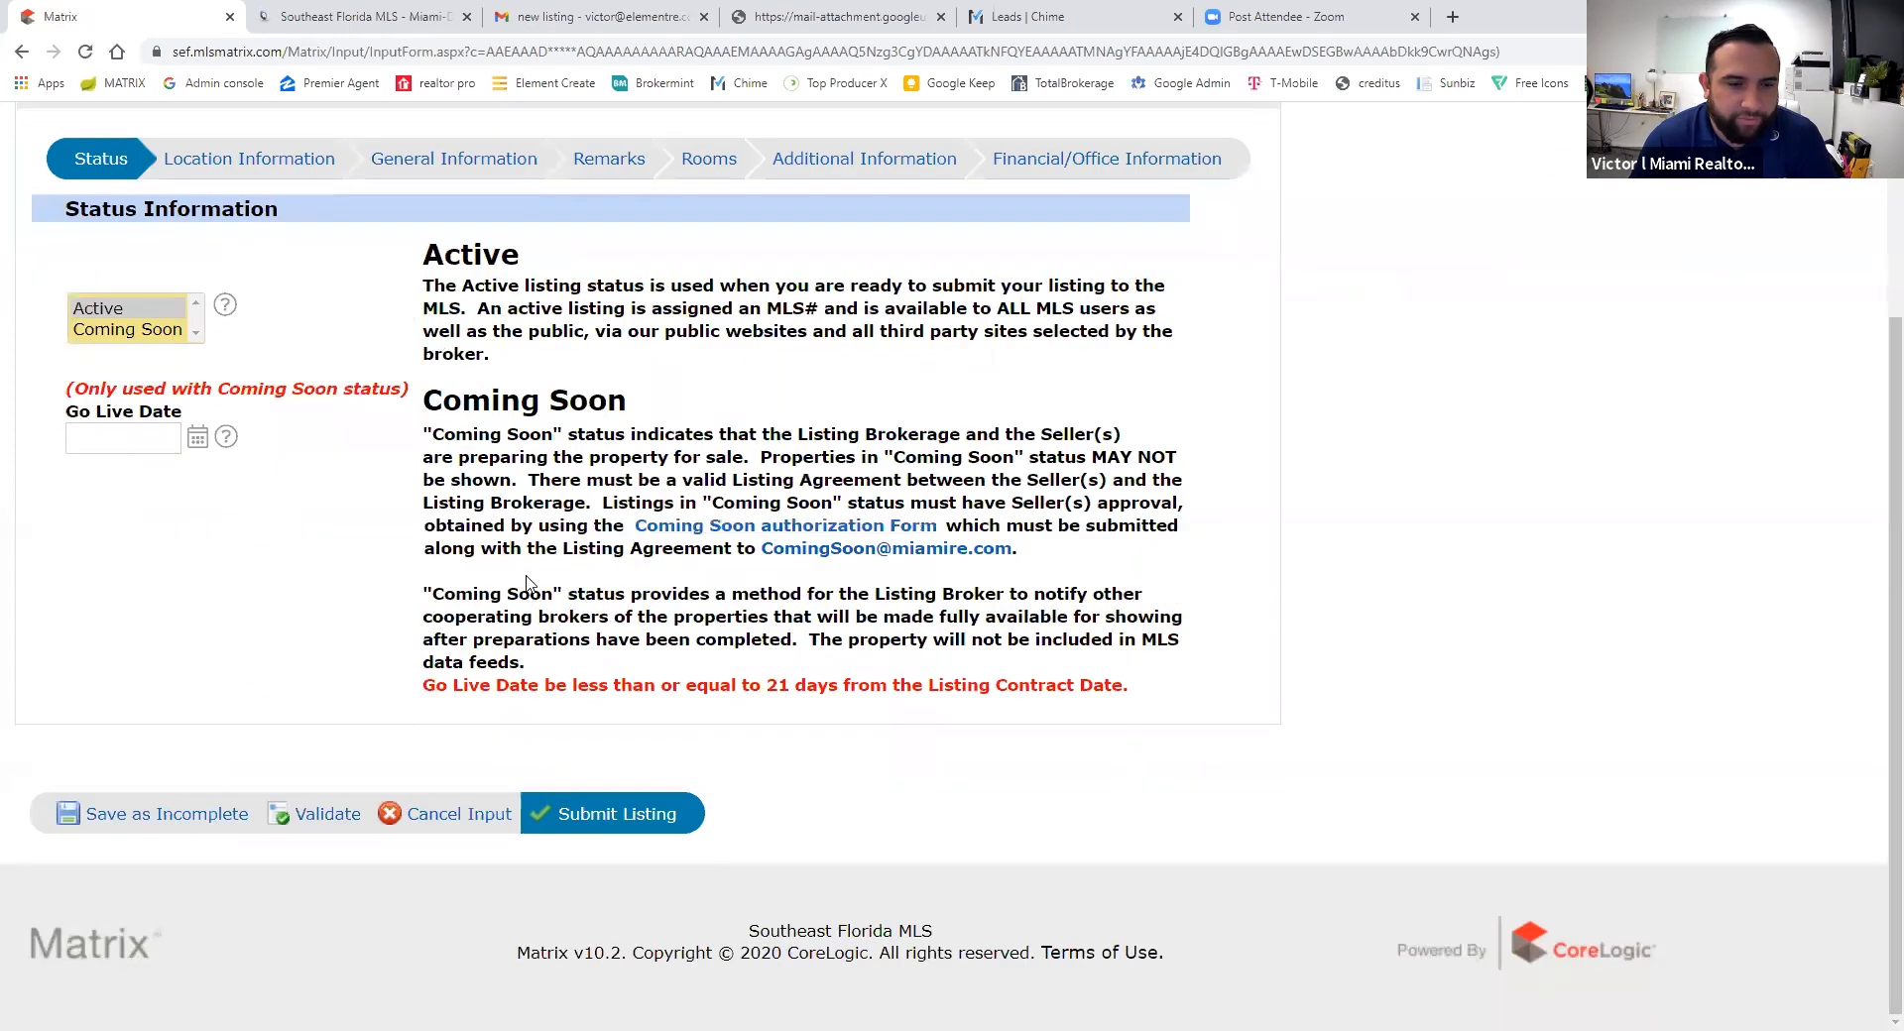
scroll(326, 598, "up", 1)
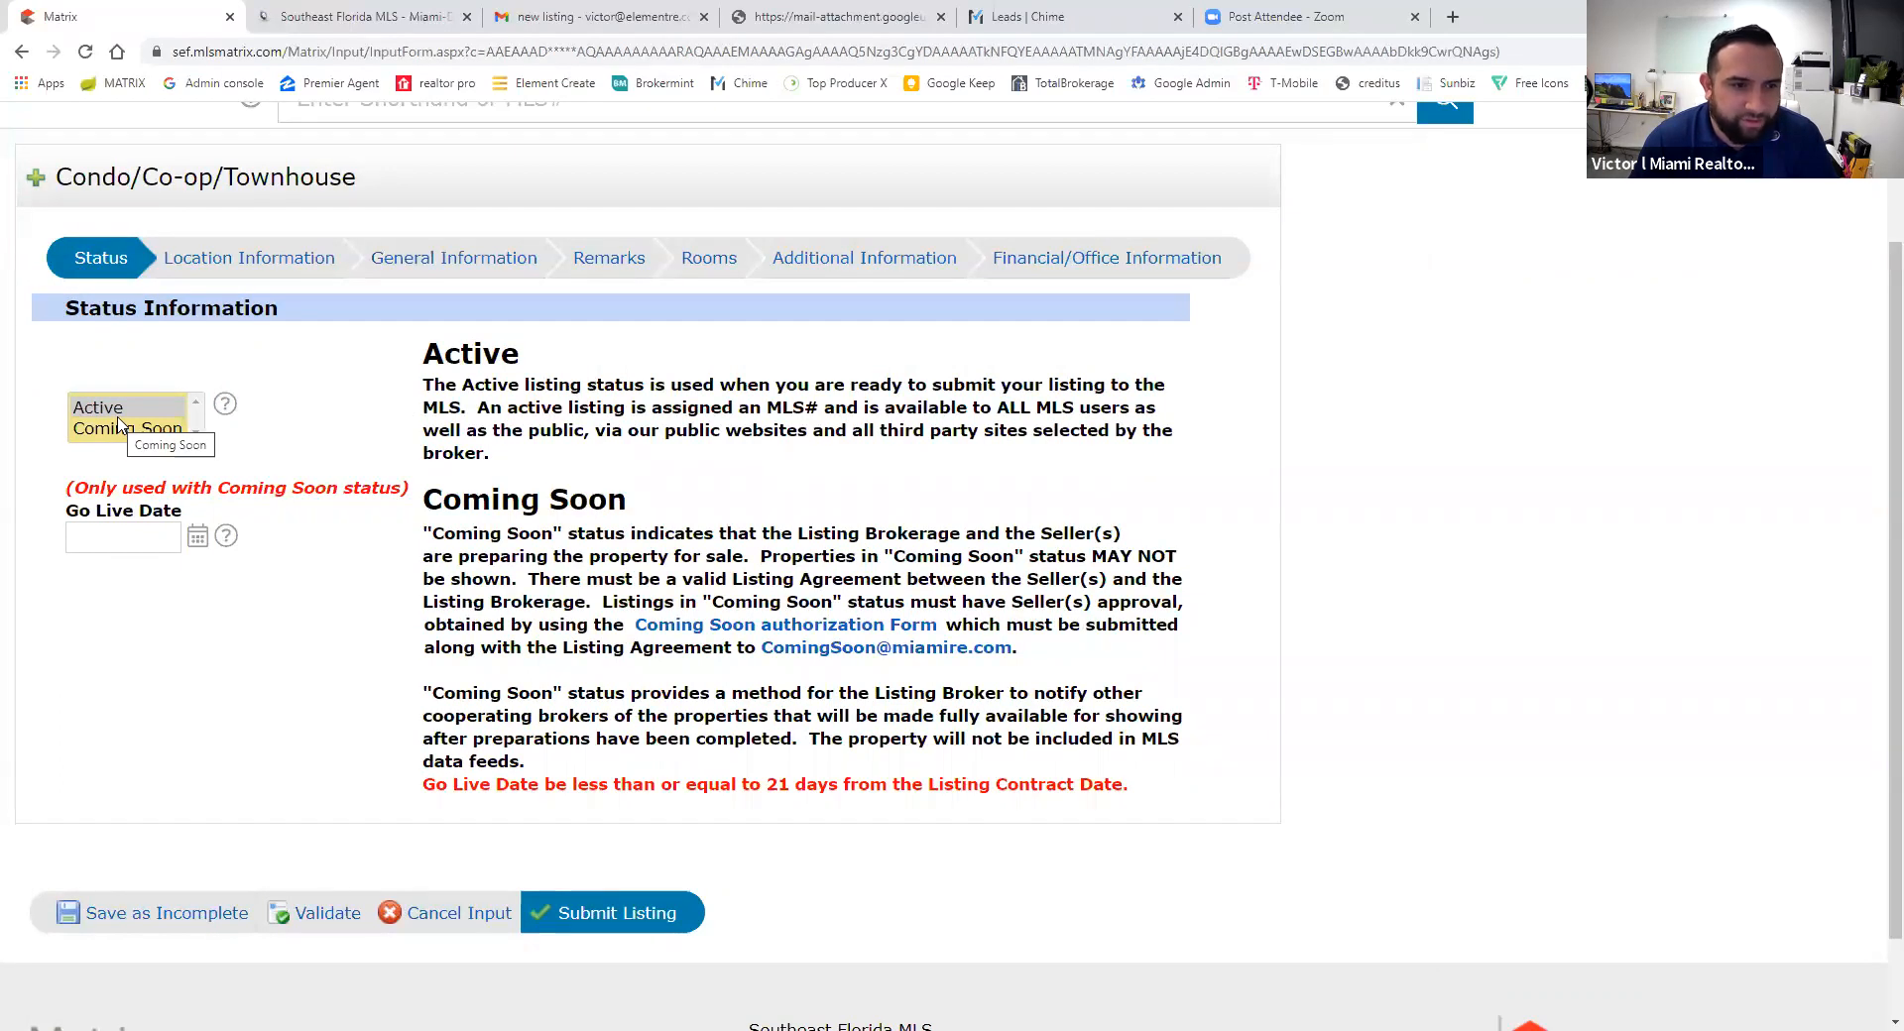
left_click(118, 411)
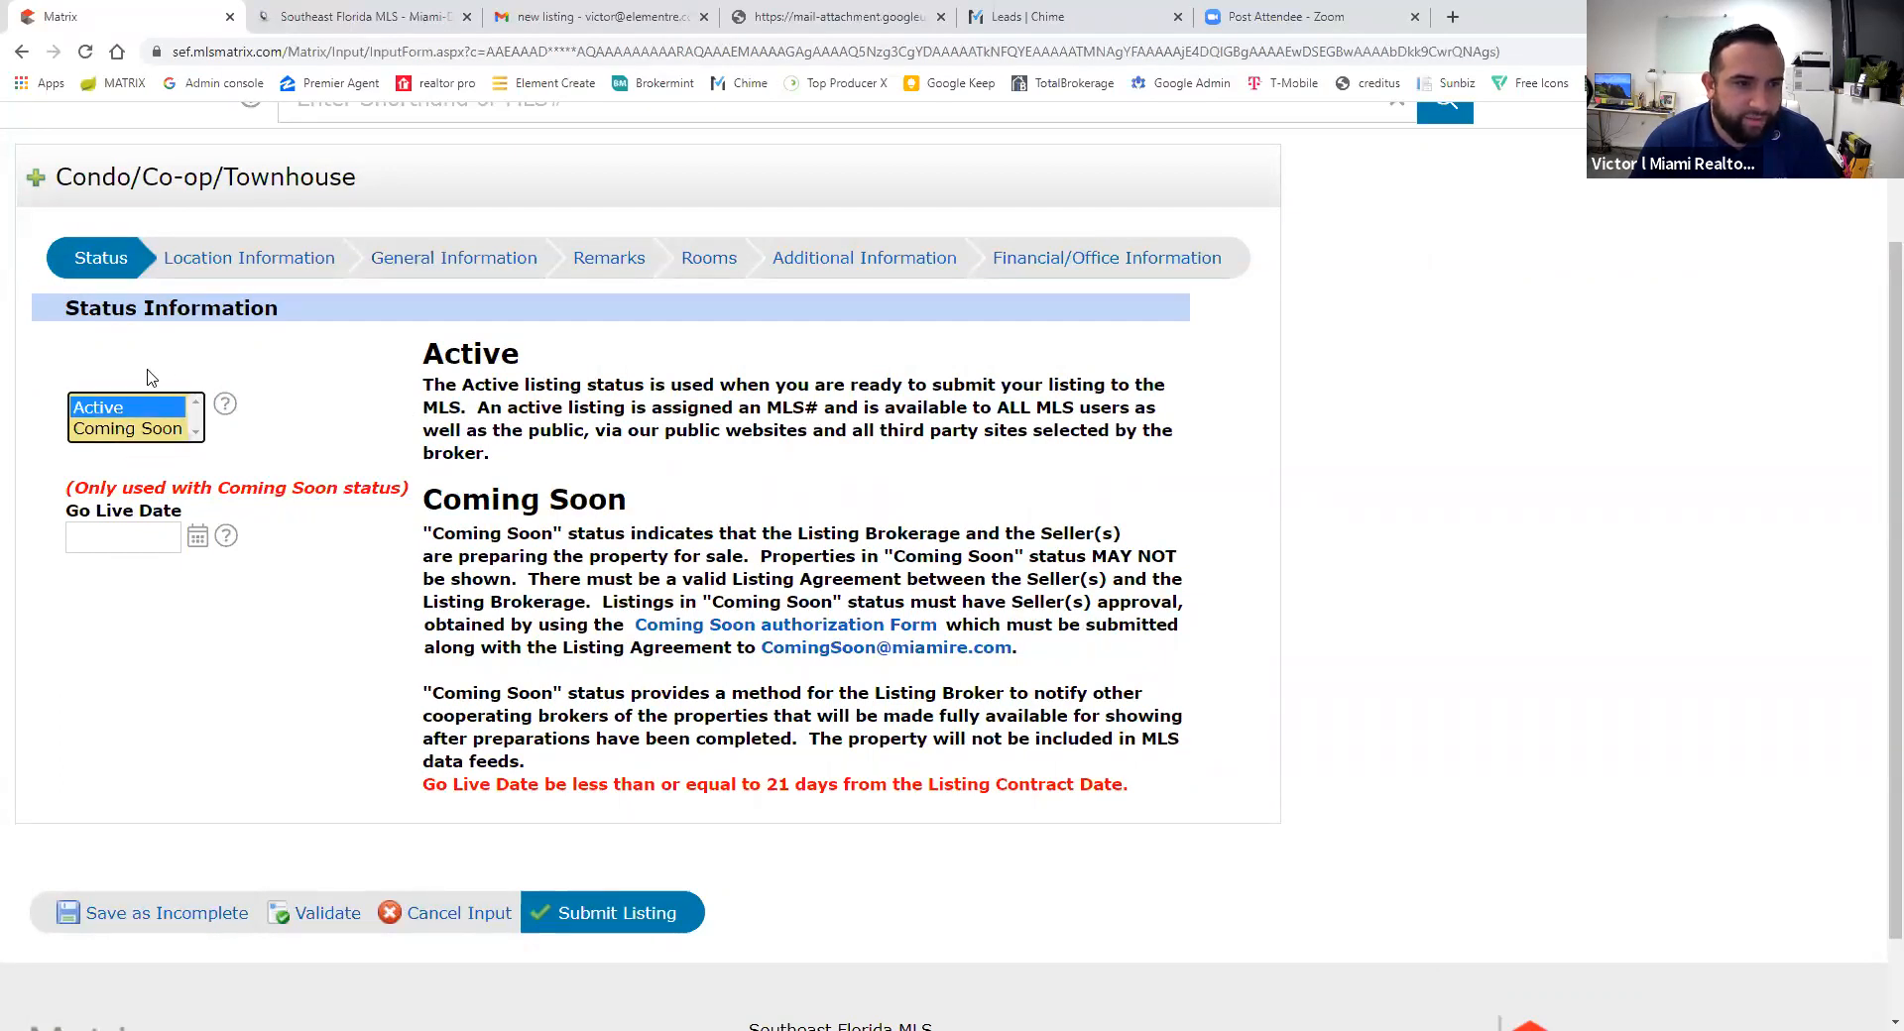
left_click(148, 370)
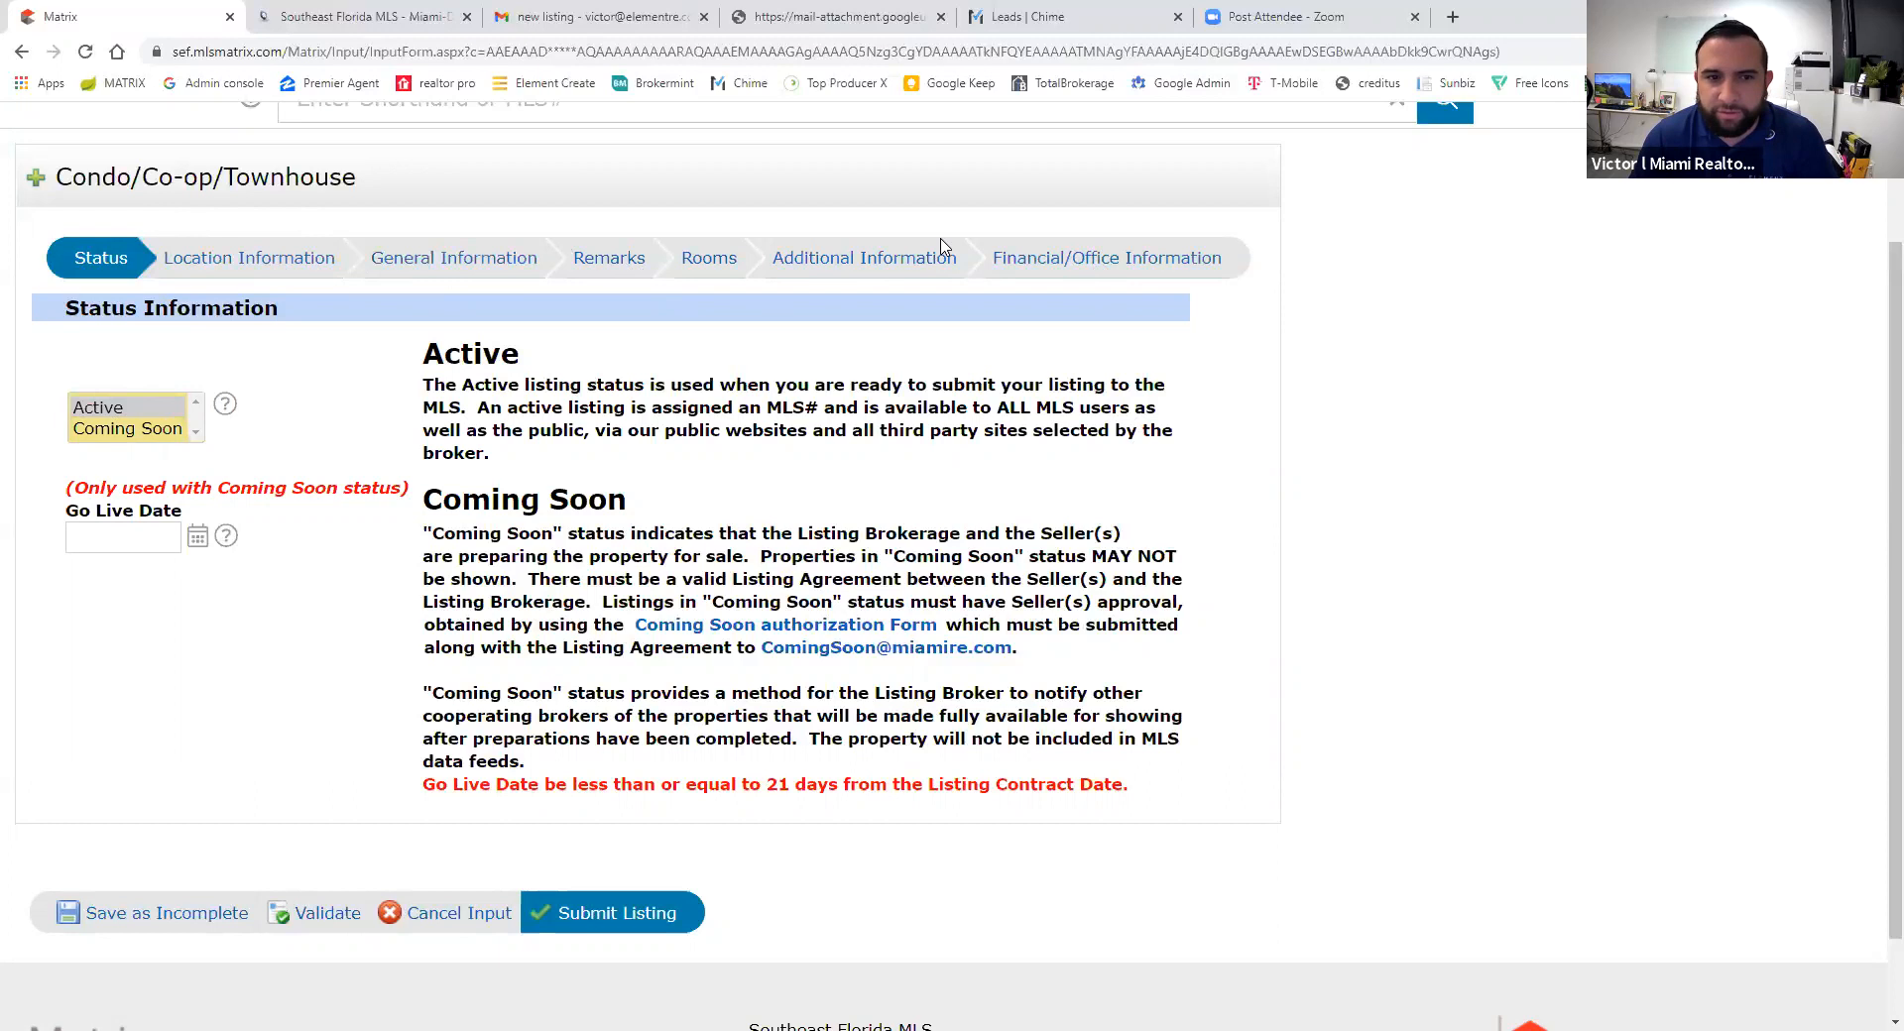
left_click(249, 260)
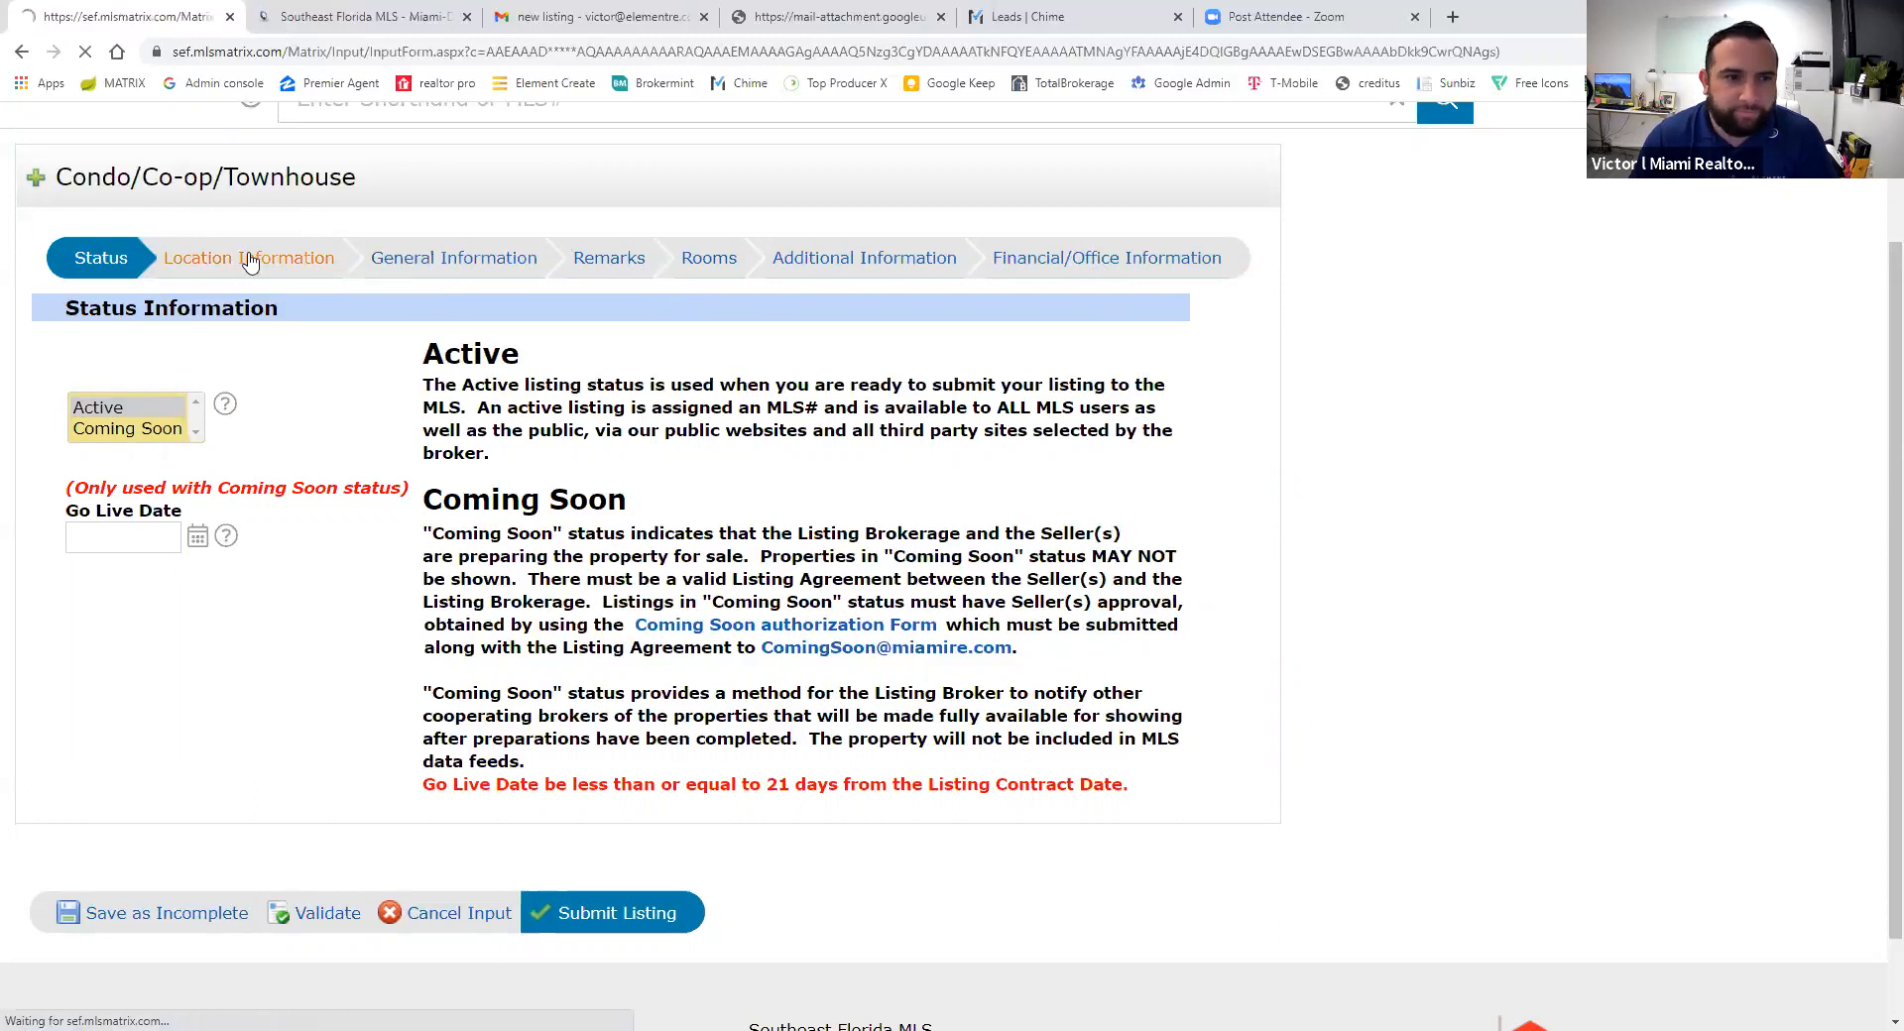
- Validate the form for missing required fields and browse the school lists without choosing one
scroll(493, 576, "down", 1)
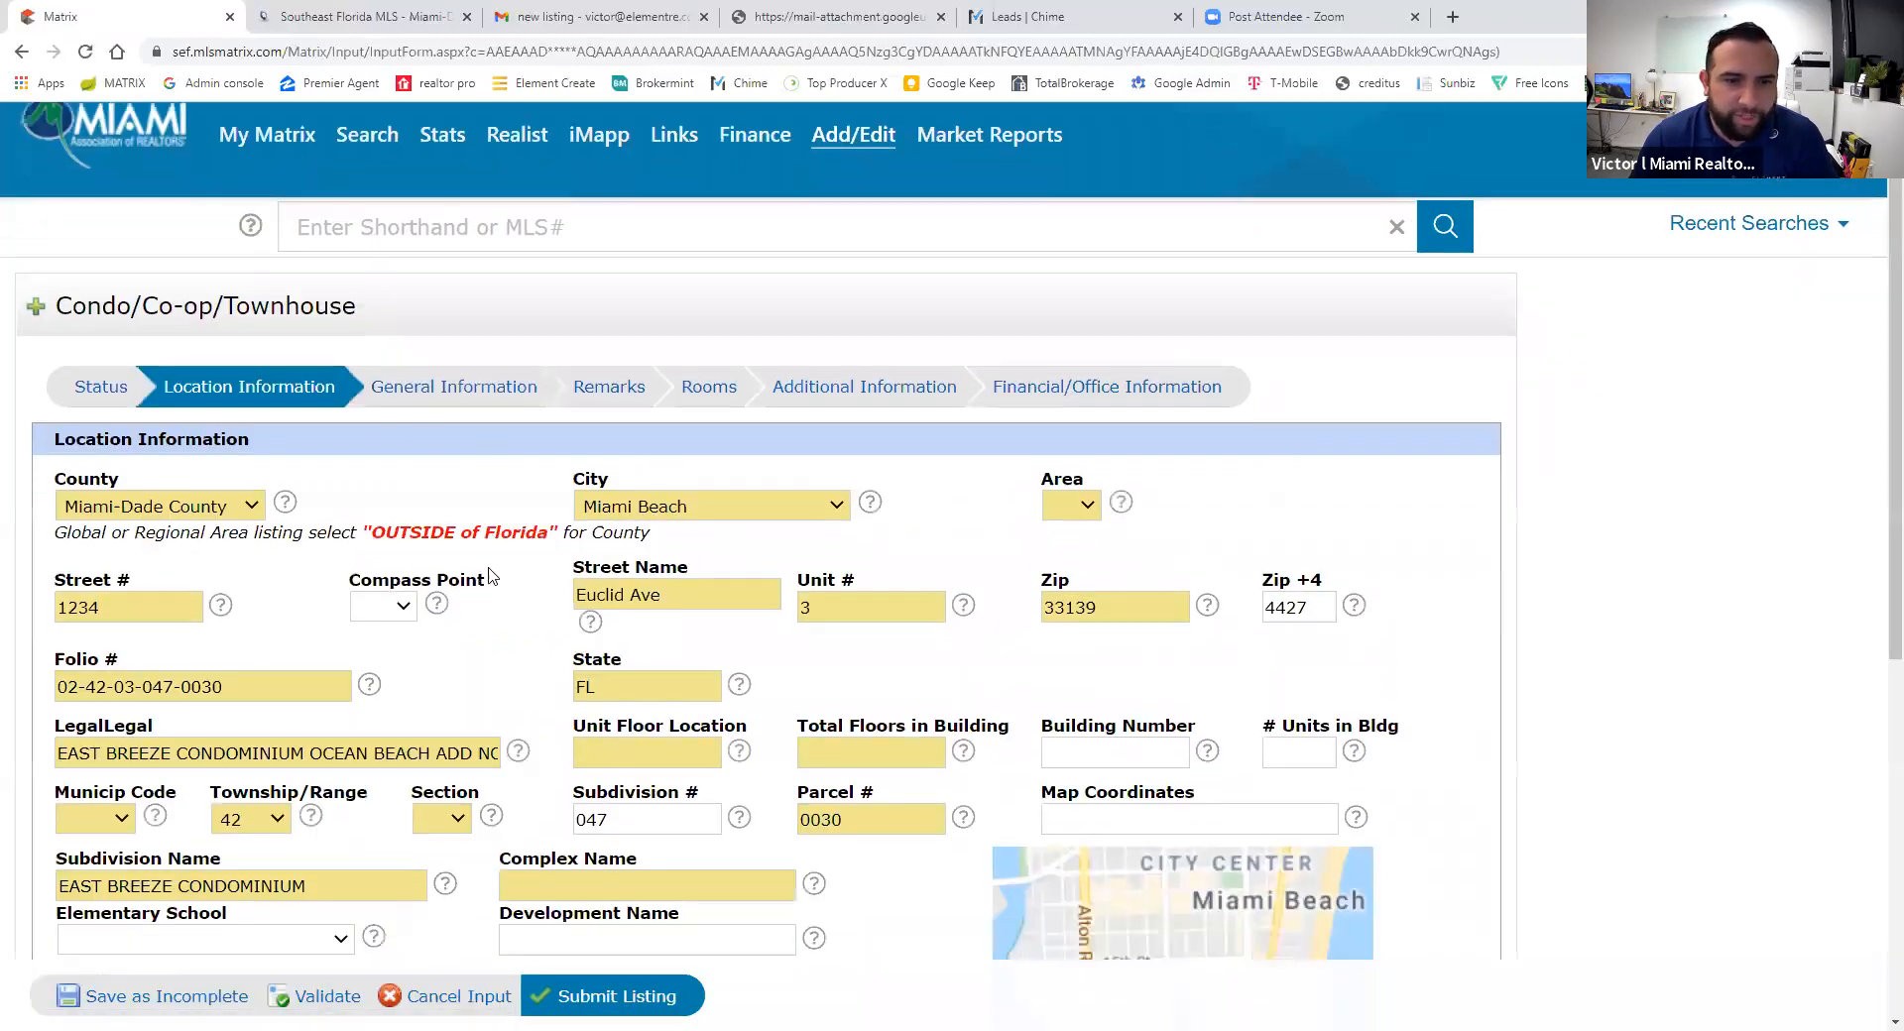
scroll(493, 576, "down", 4)
scroll(476, 541, "up", 2)
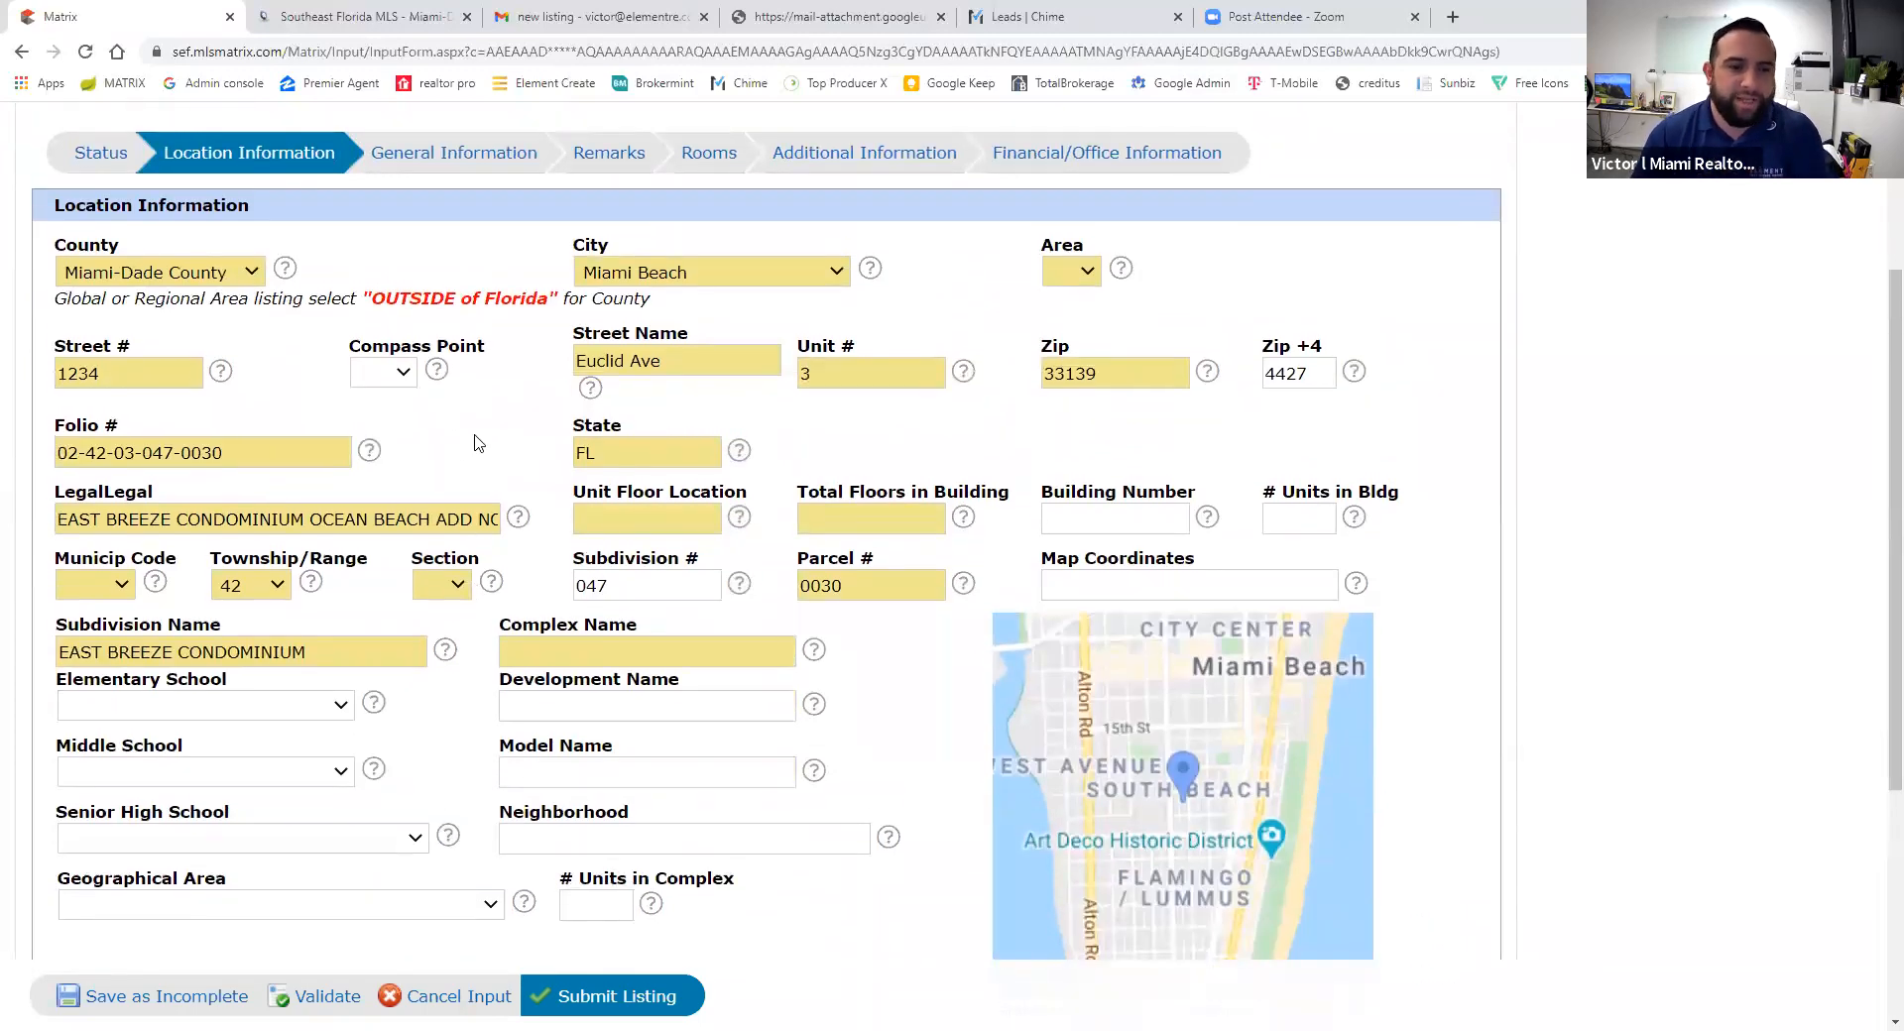
left_click(353, 1005)
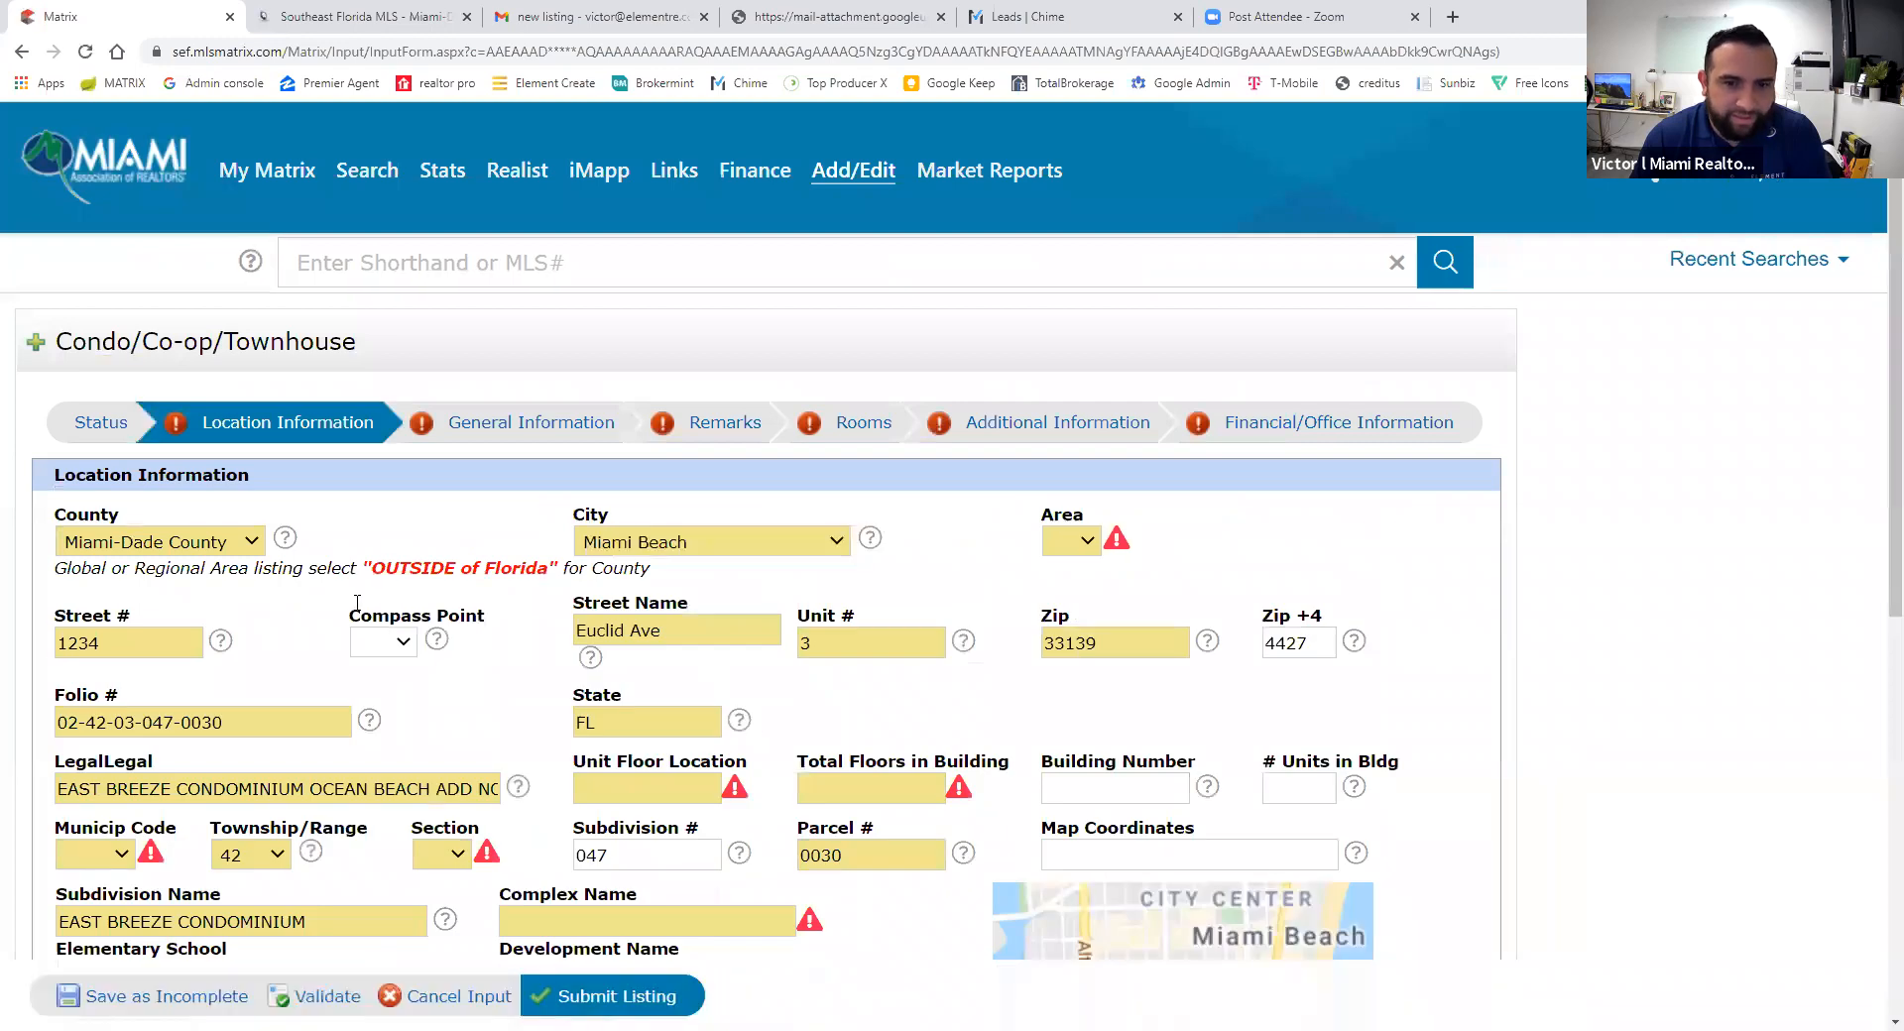
scroll(402, 714, "down", 4)
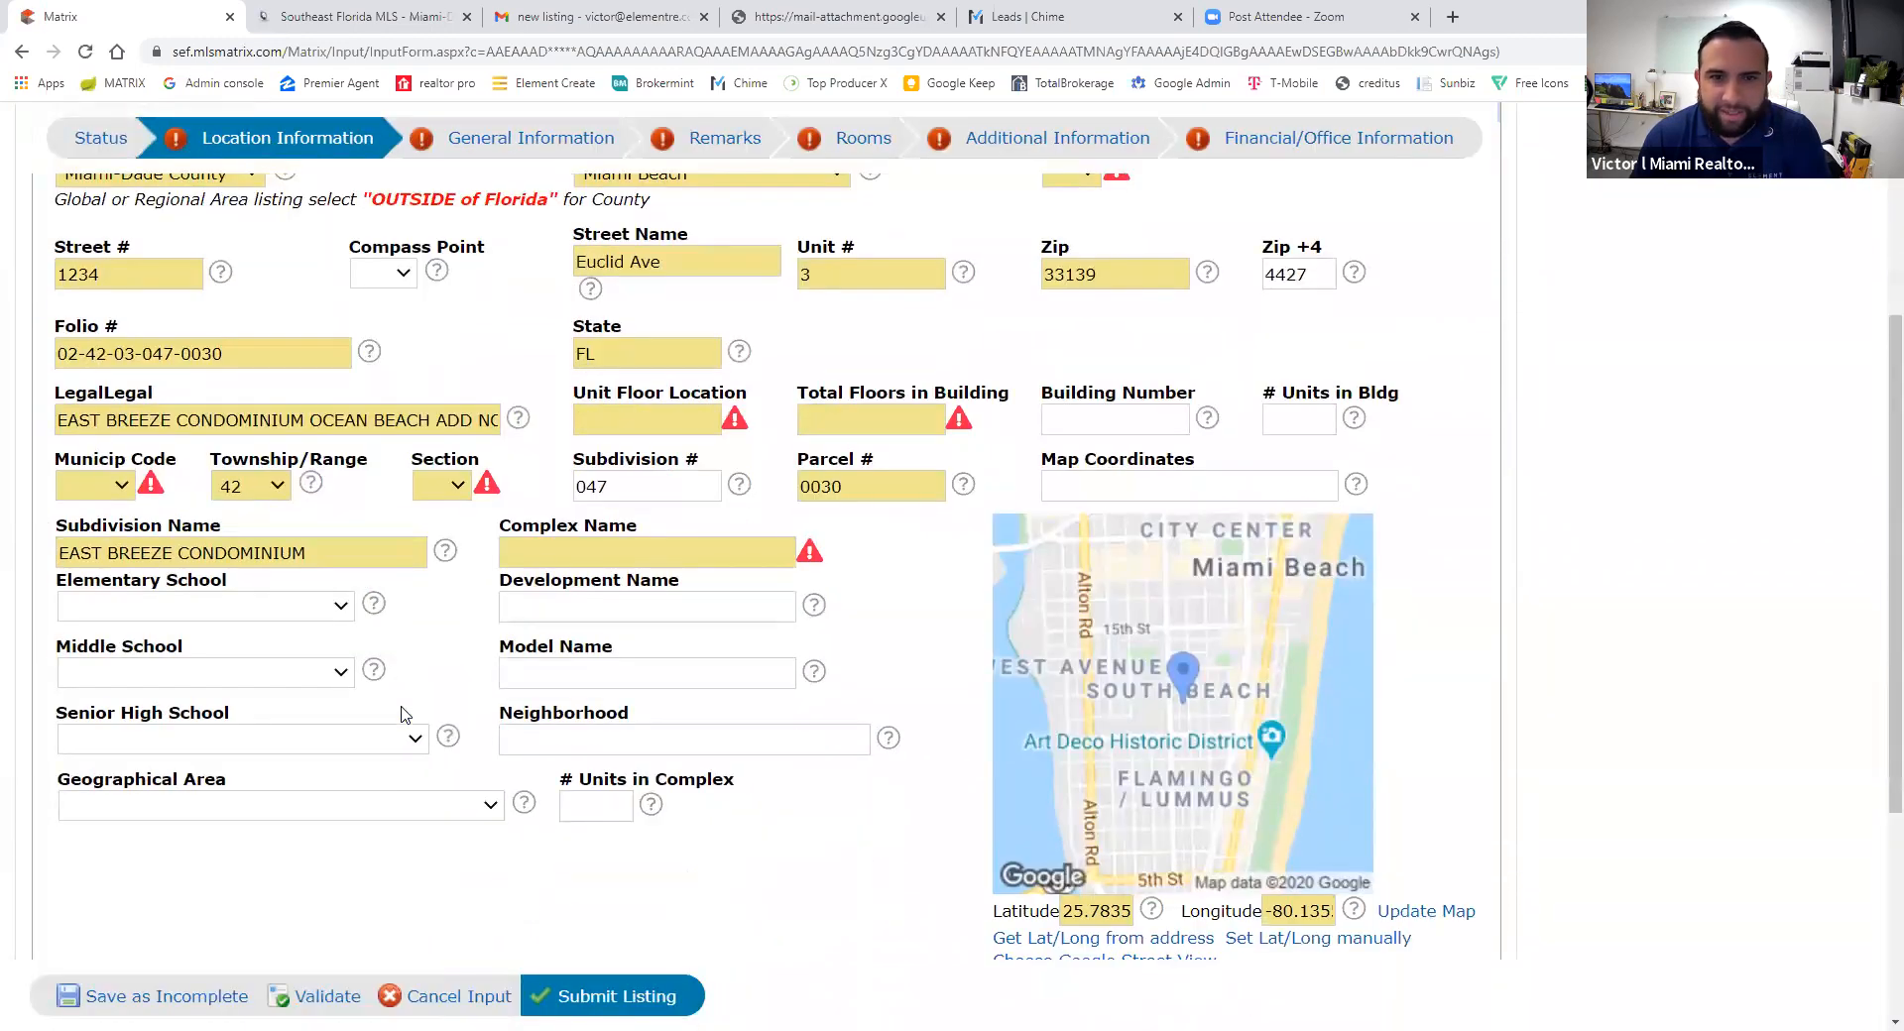
scroll(402, 714, "up", 2)
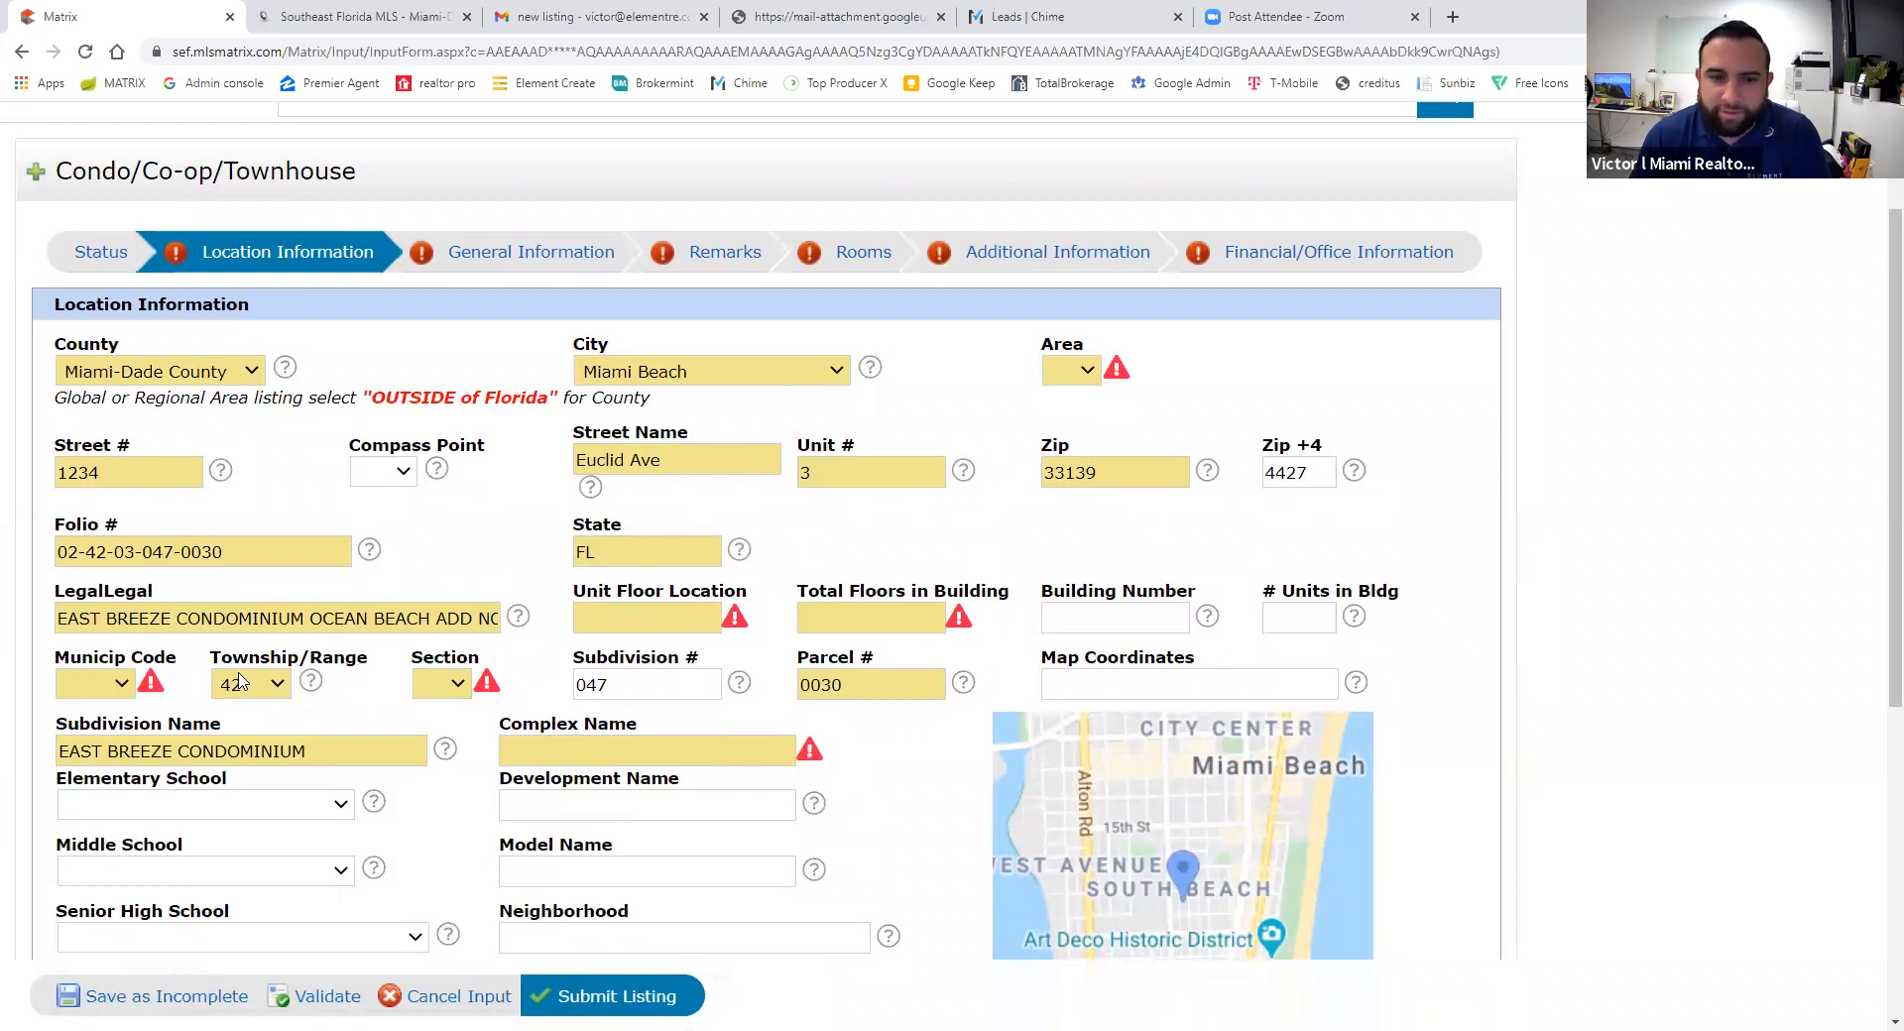
scroll(238, 680, "down", 4)
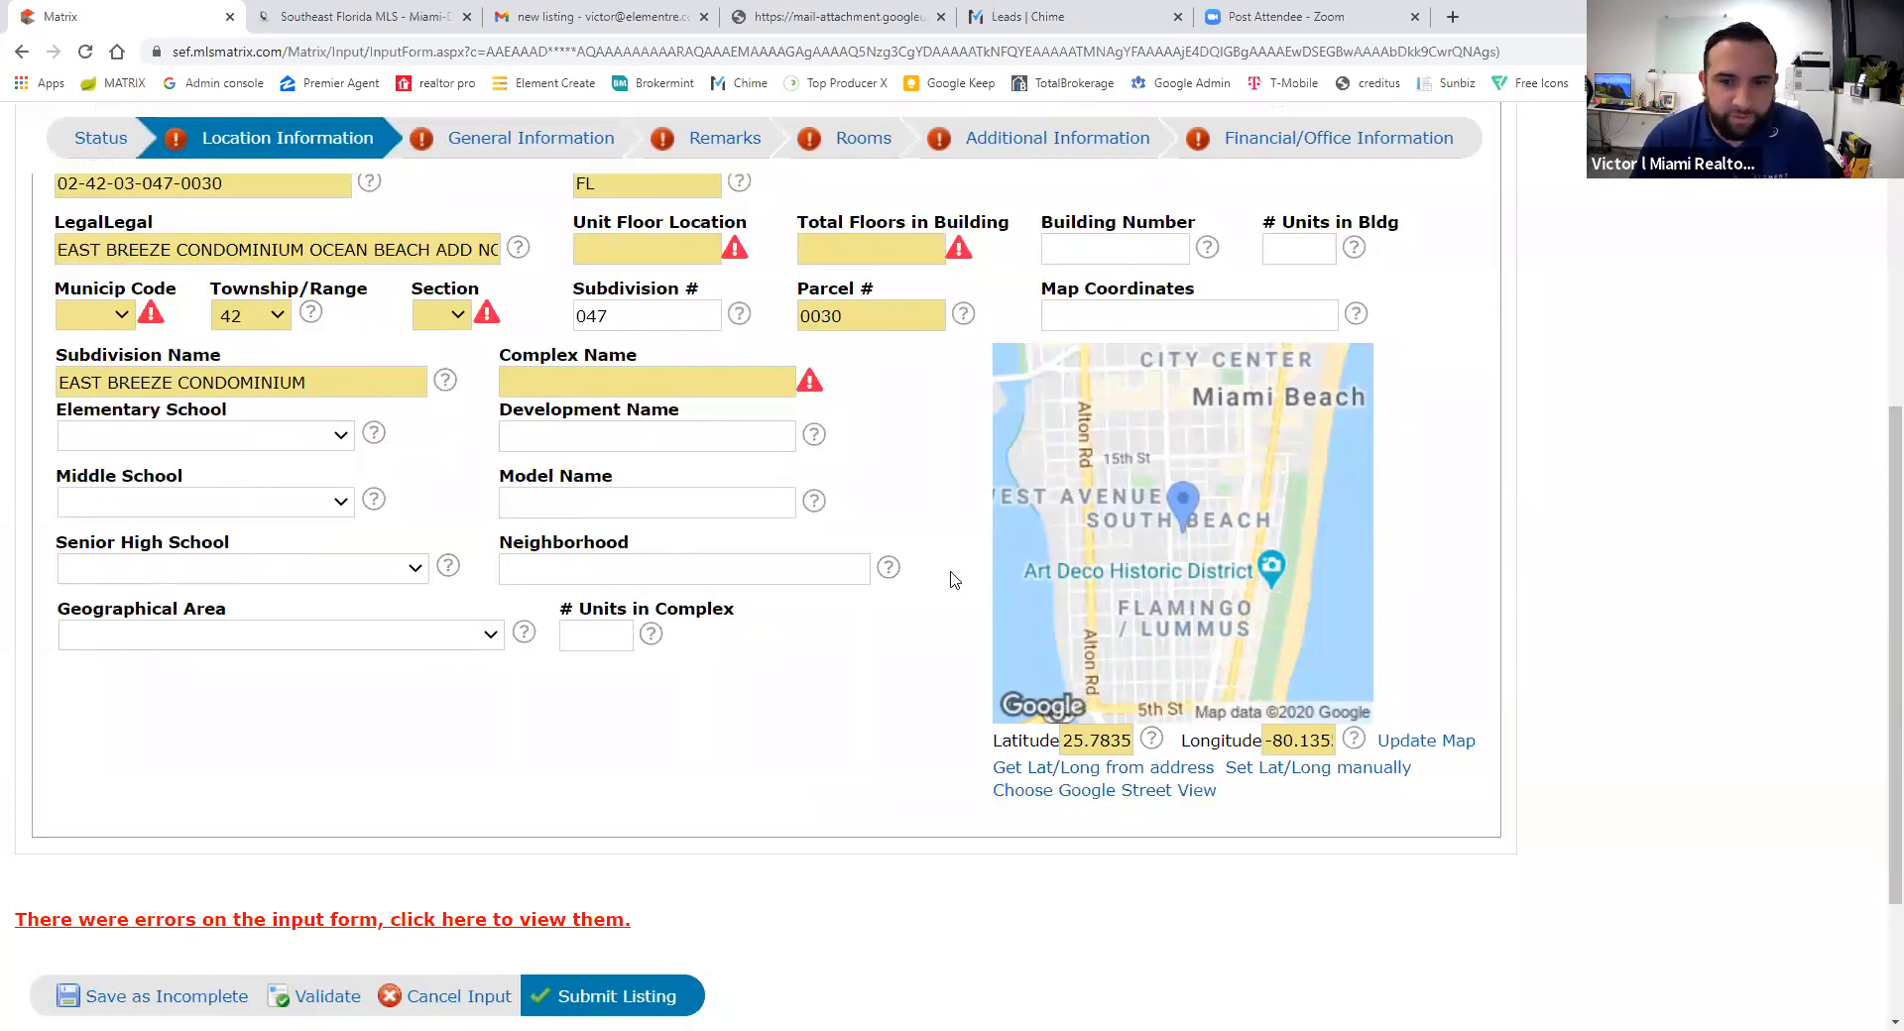
scroll(948, 573, "up", 2)
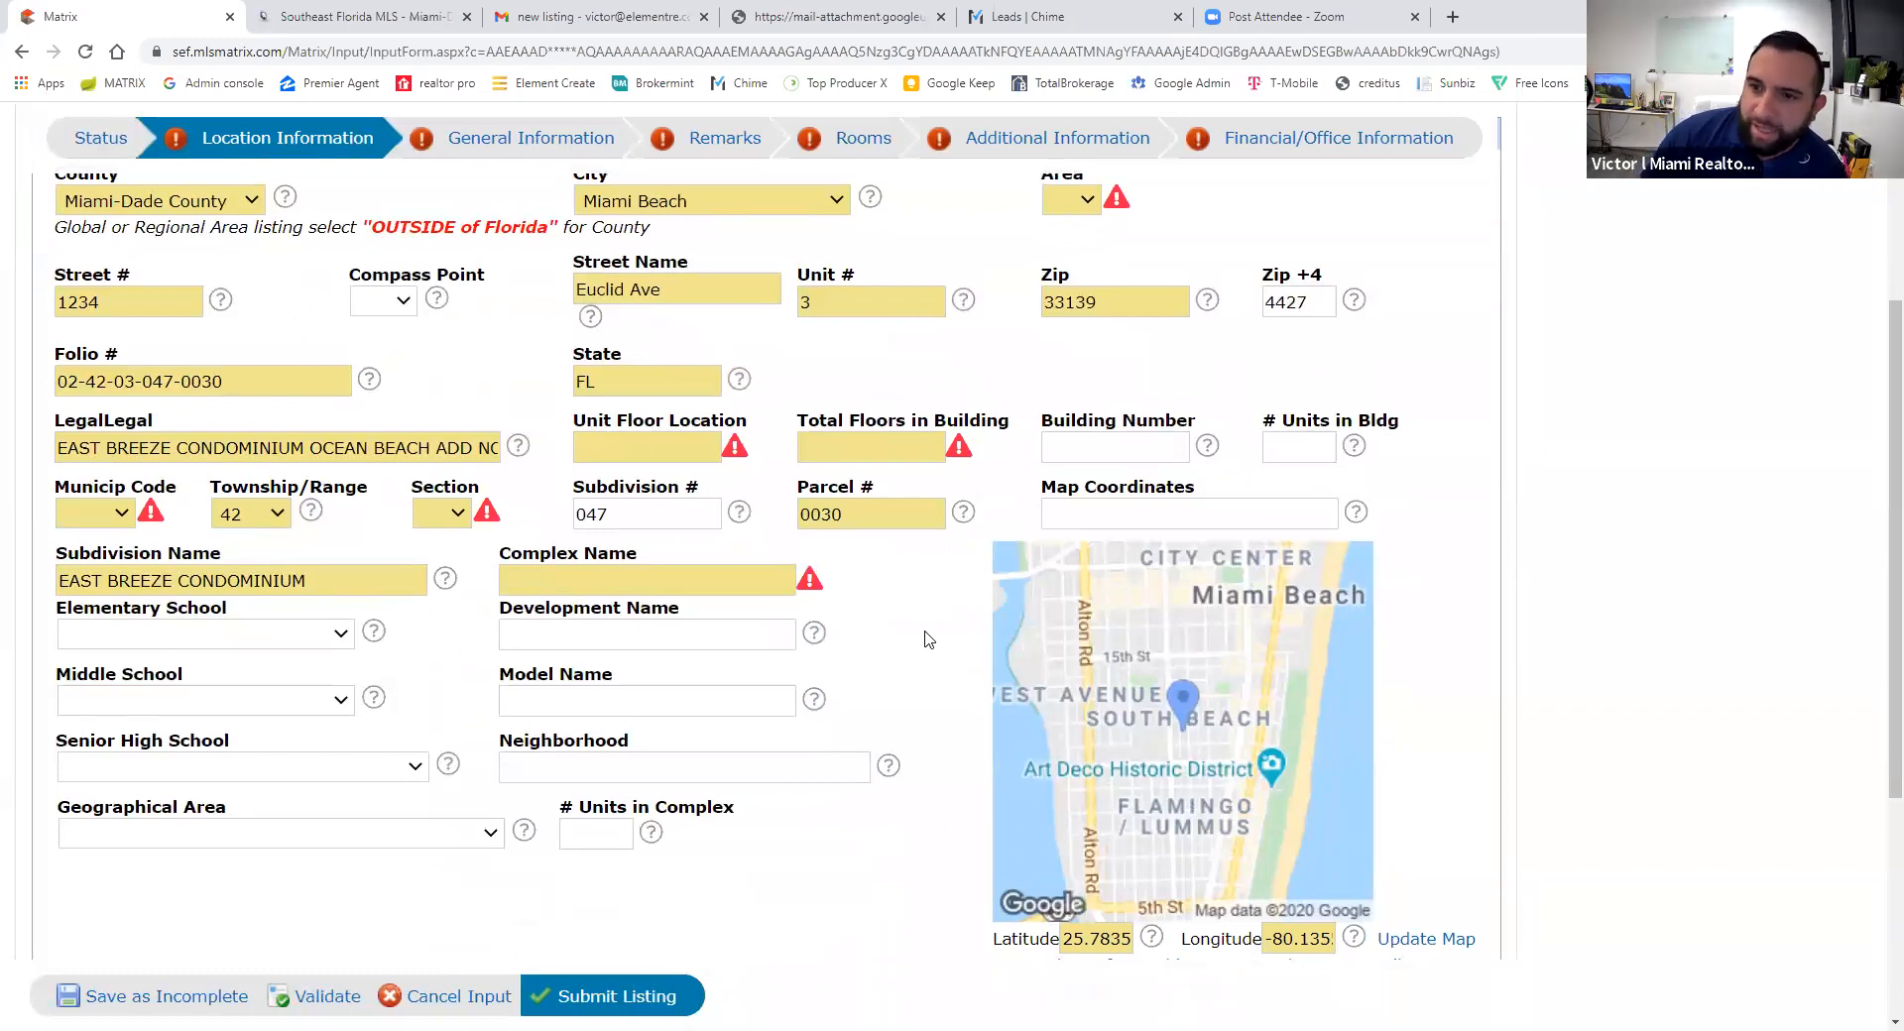
left_click(238, 642)
left_click(237, 644)
left_click(220, 707)
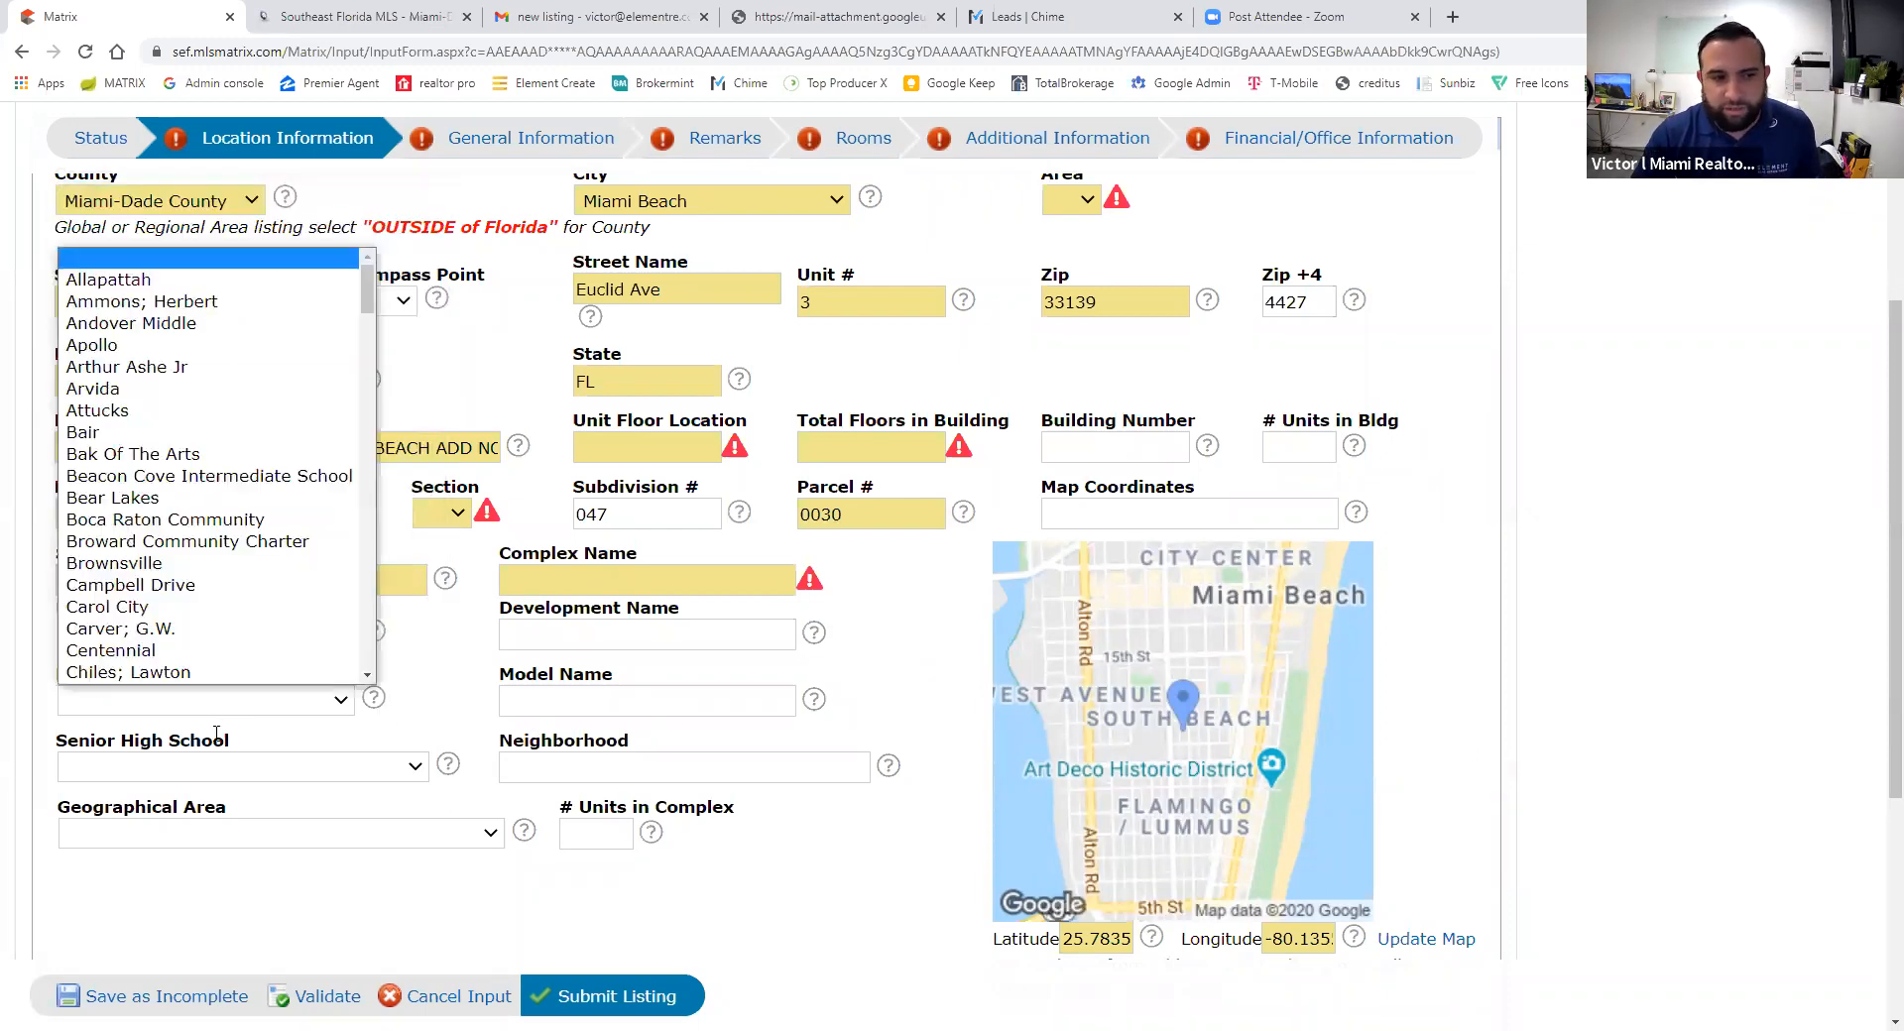
left_click(209, 773)
left_click(470, 714)
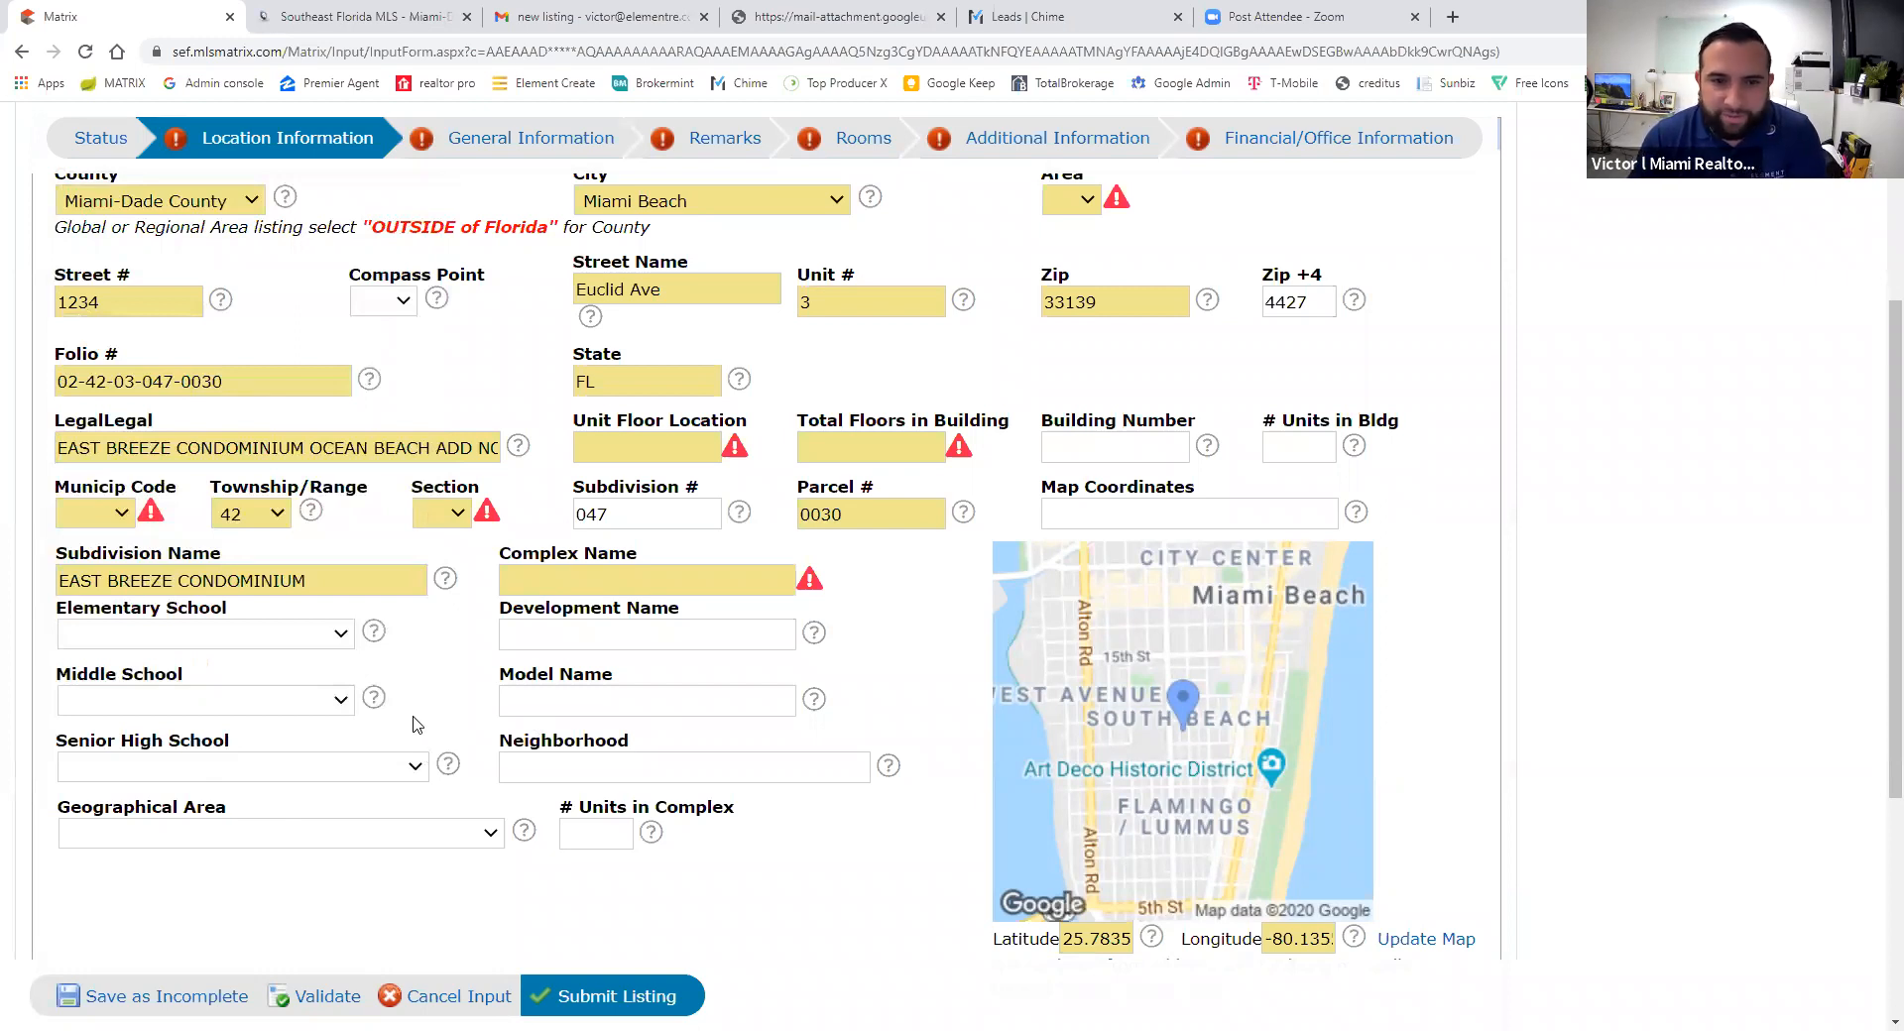
scroll(342, 734, "up", 1)
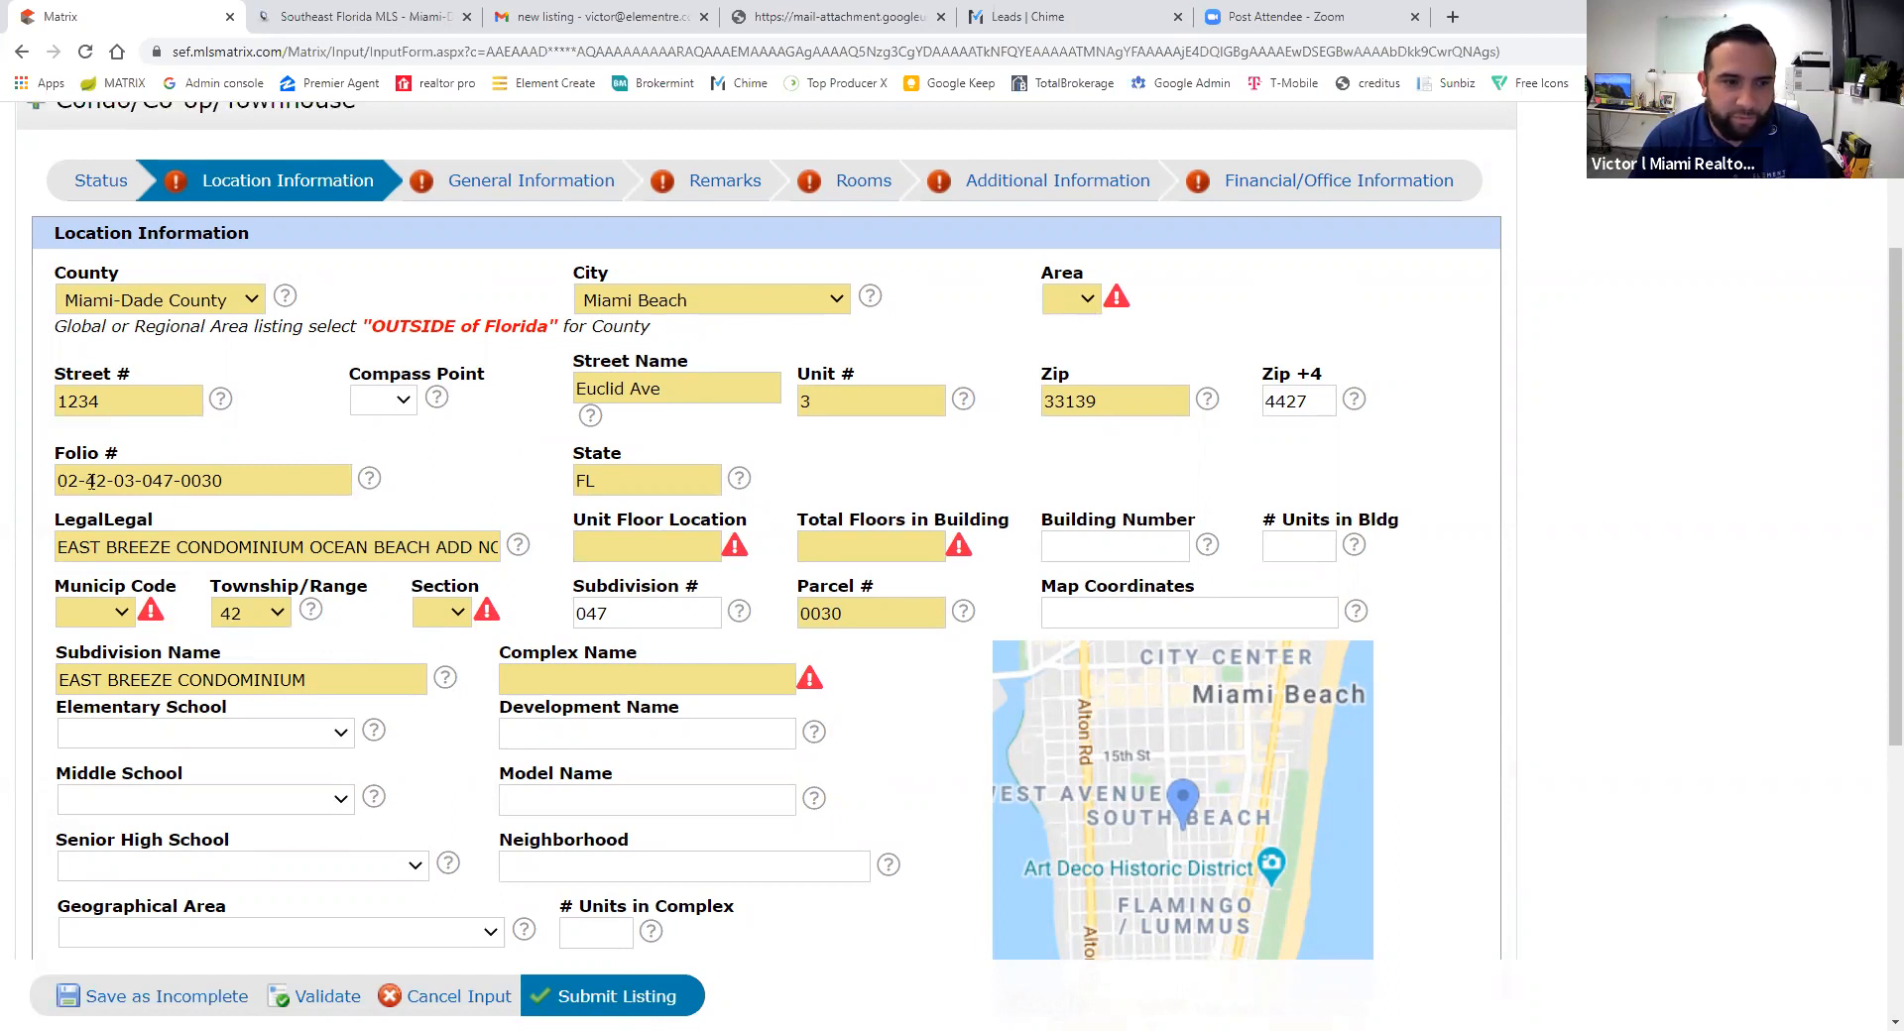
- Set Area to 42, Municip Code to 2 and Section to 3
left_click(1071, 299)
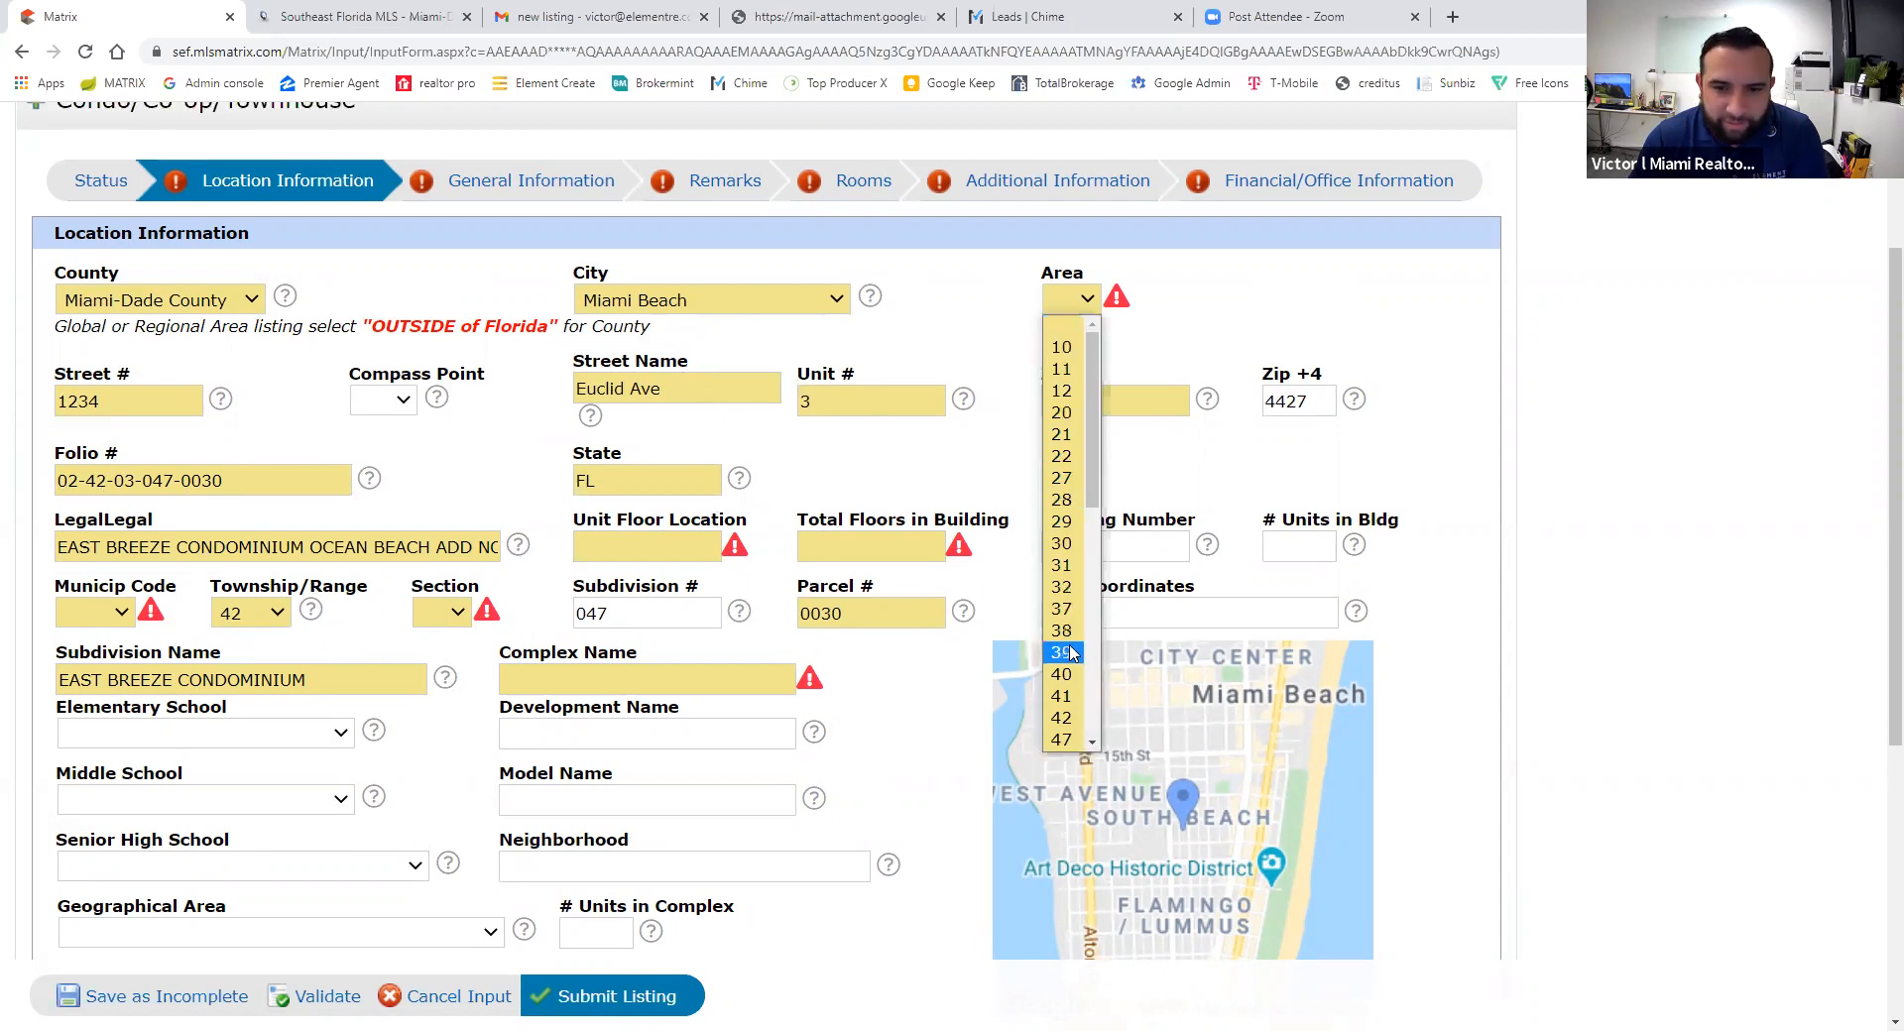
left_click(1061, 717)
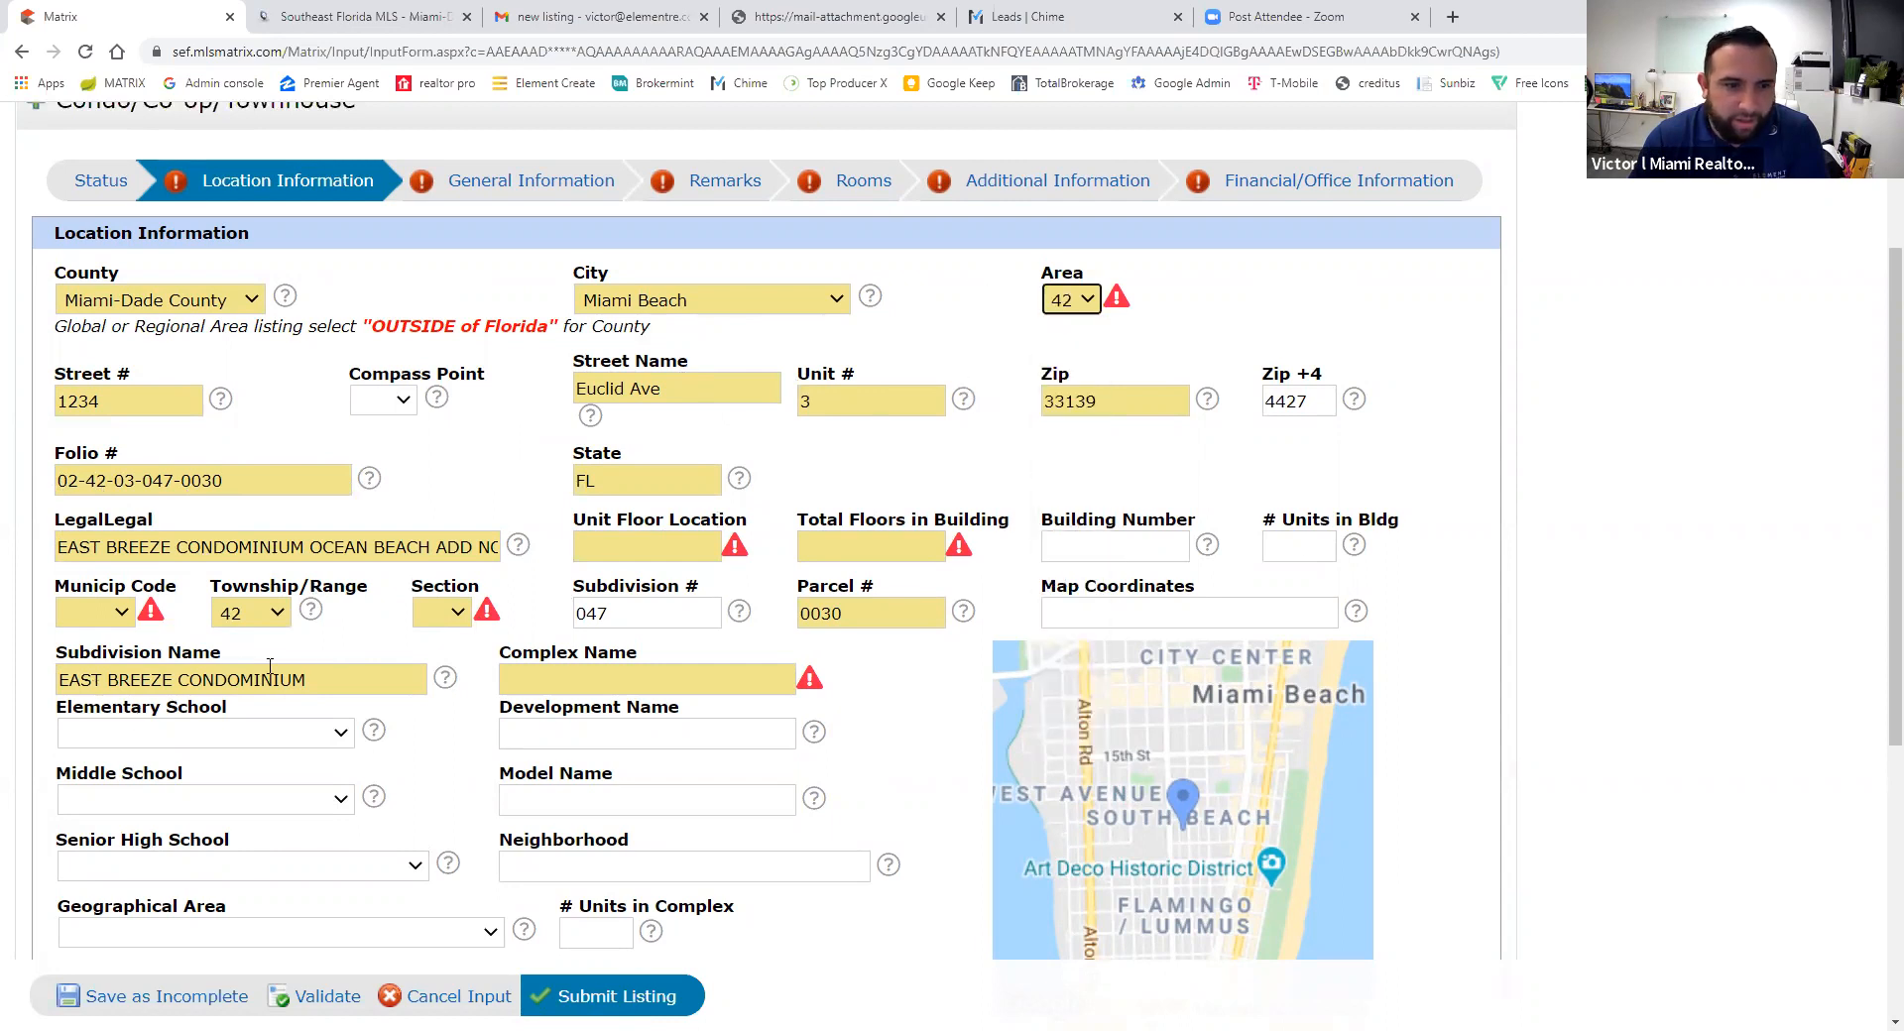
left_click(109, 621)
left_click(89, 234)
left_click(455, 615)
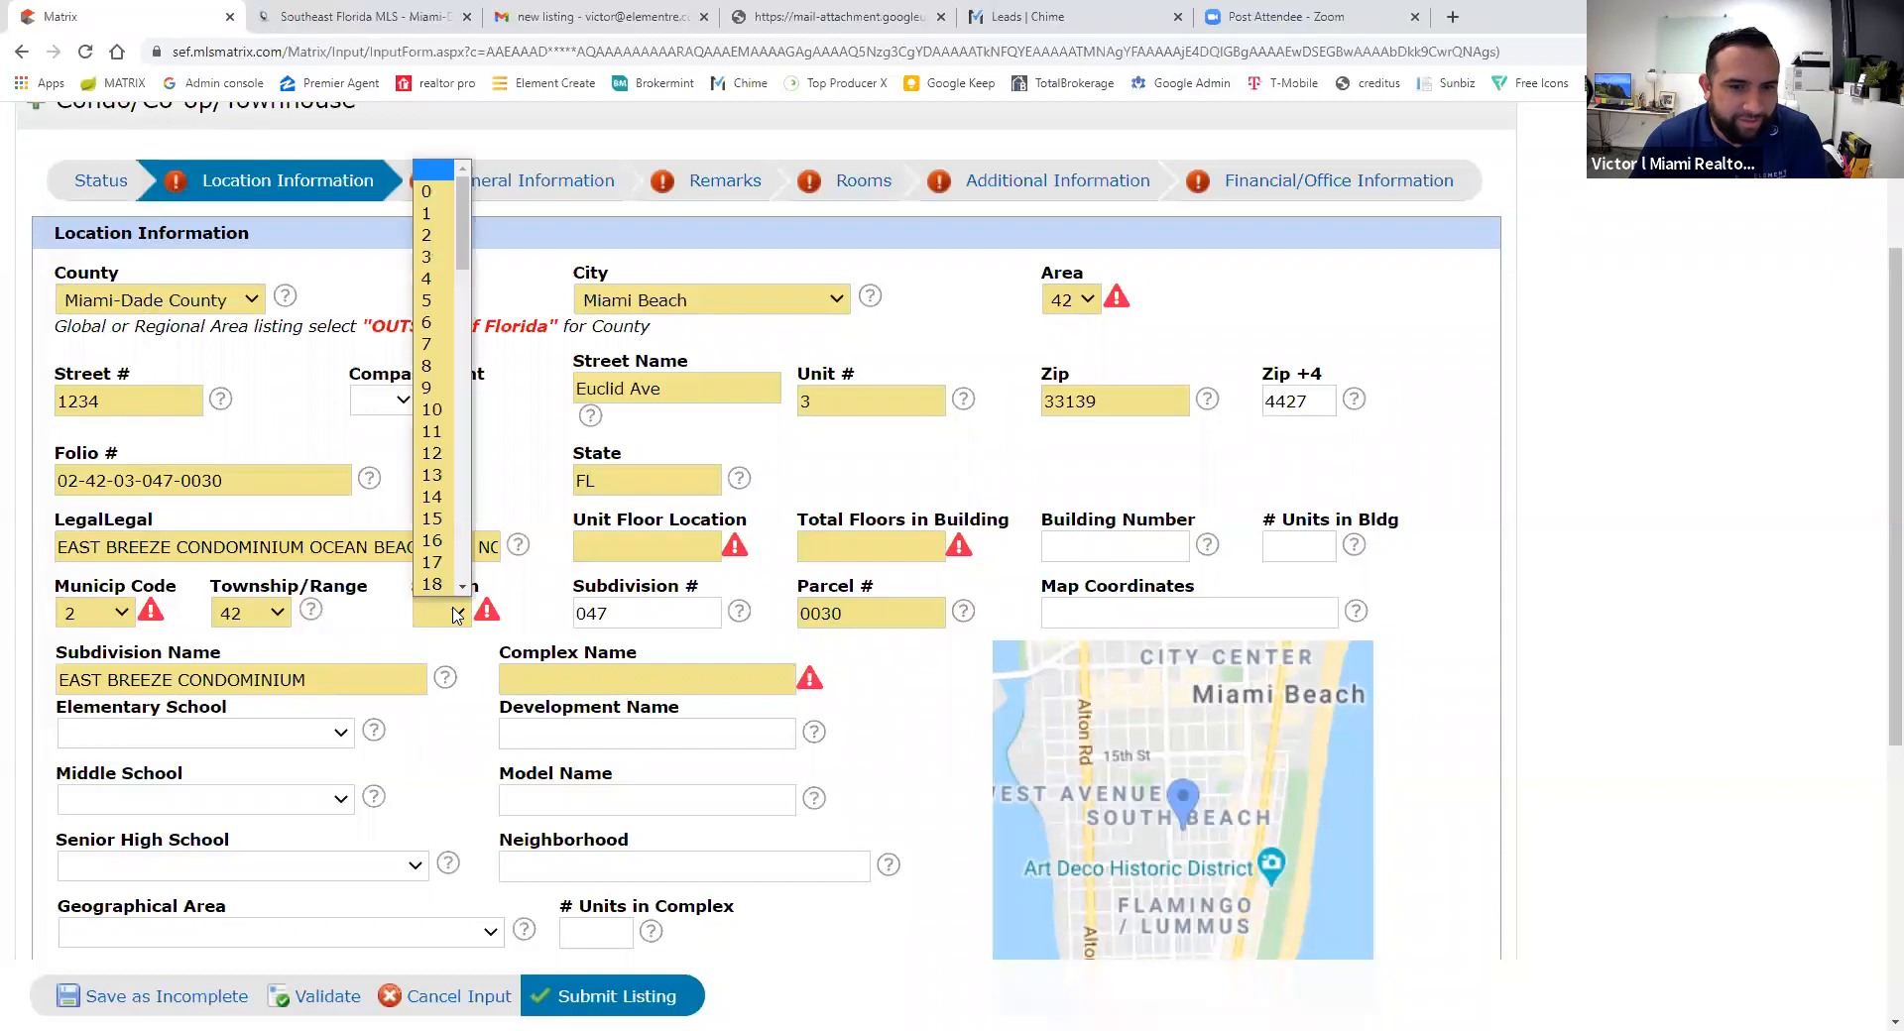
left_click(444, 260)
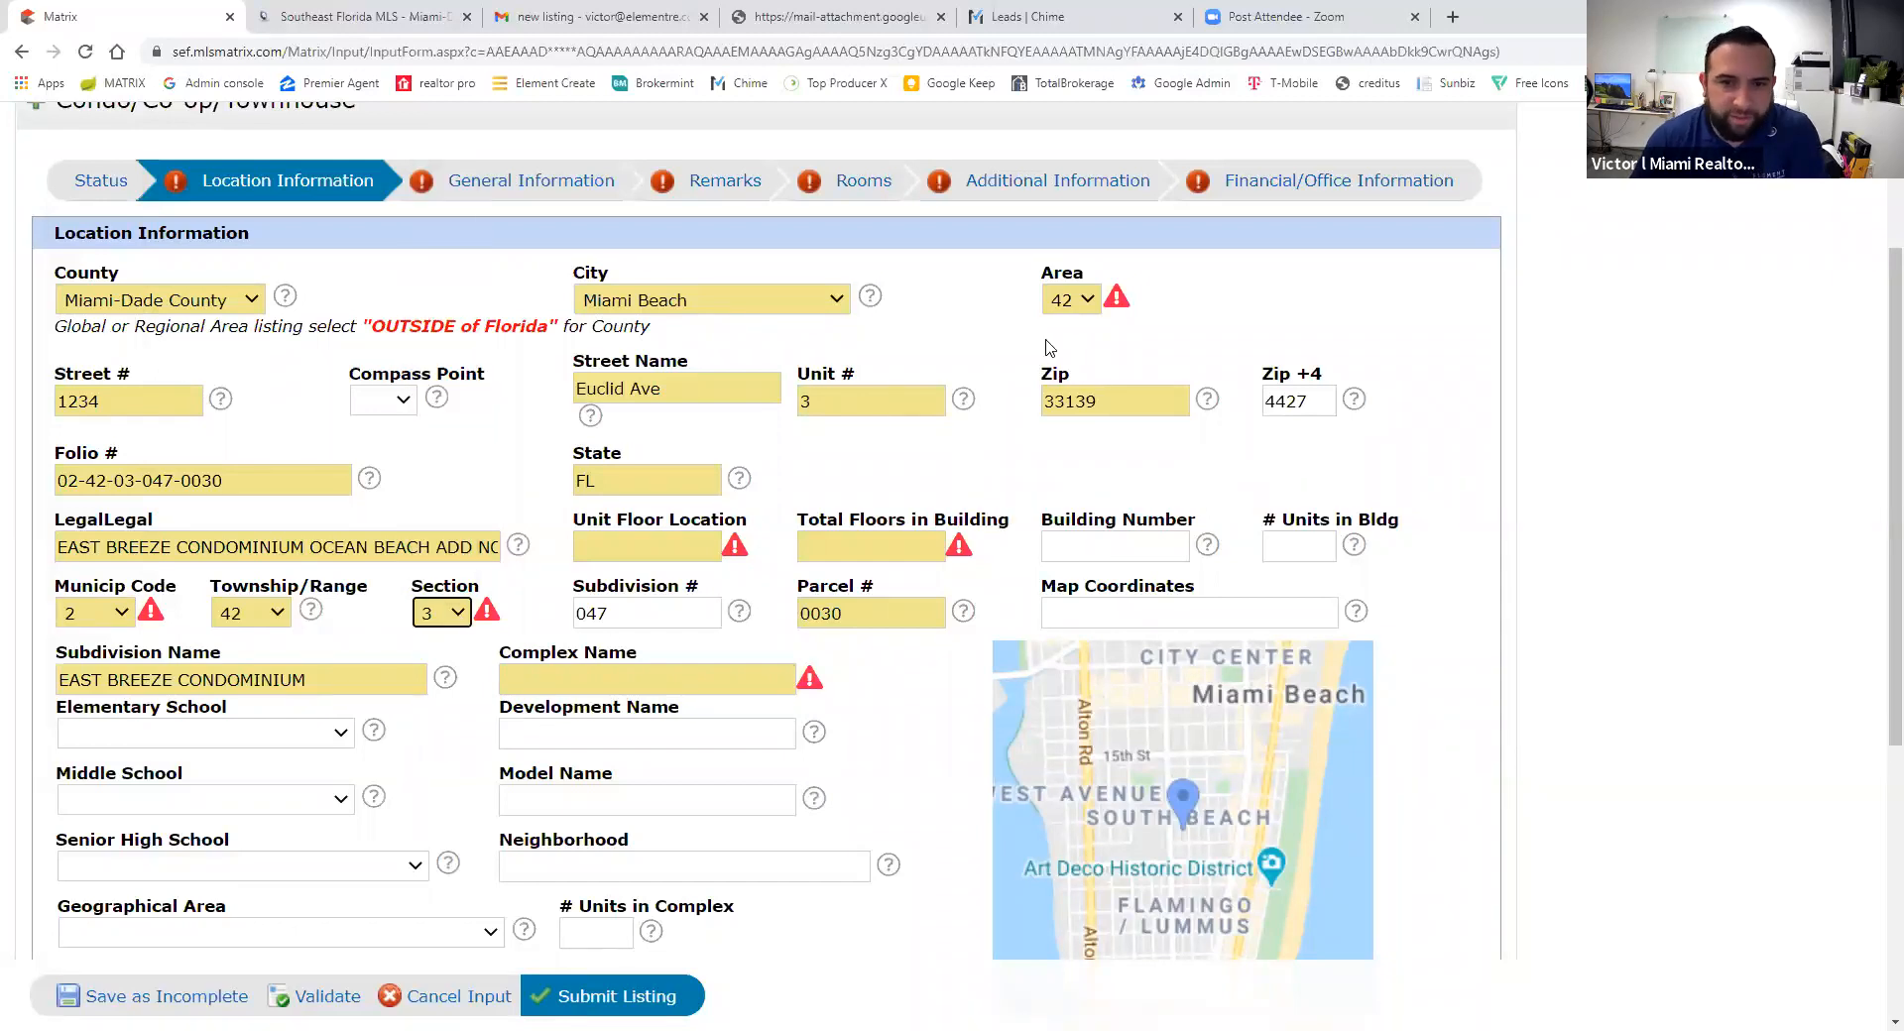
- Check the folio number's section part 03 and subdivision part 047
left_click_drag(113, 482, 135, 483)
left_click(135, 483)
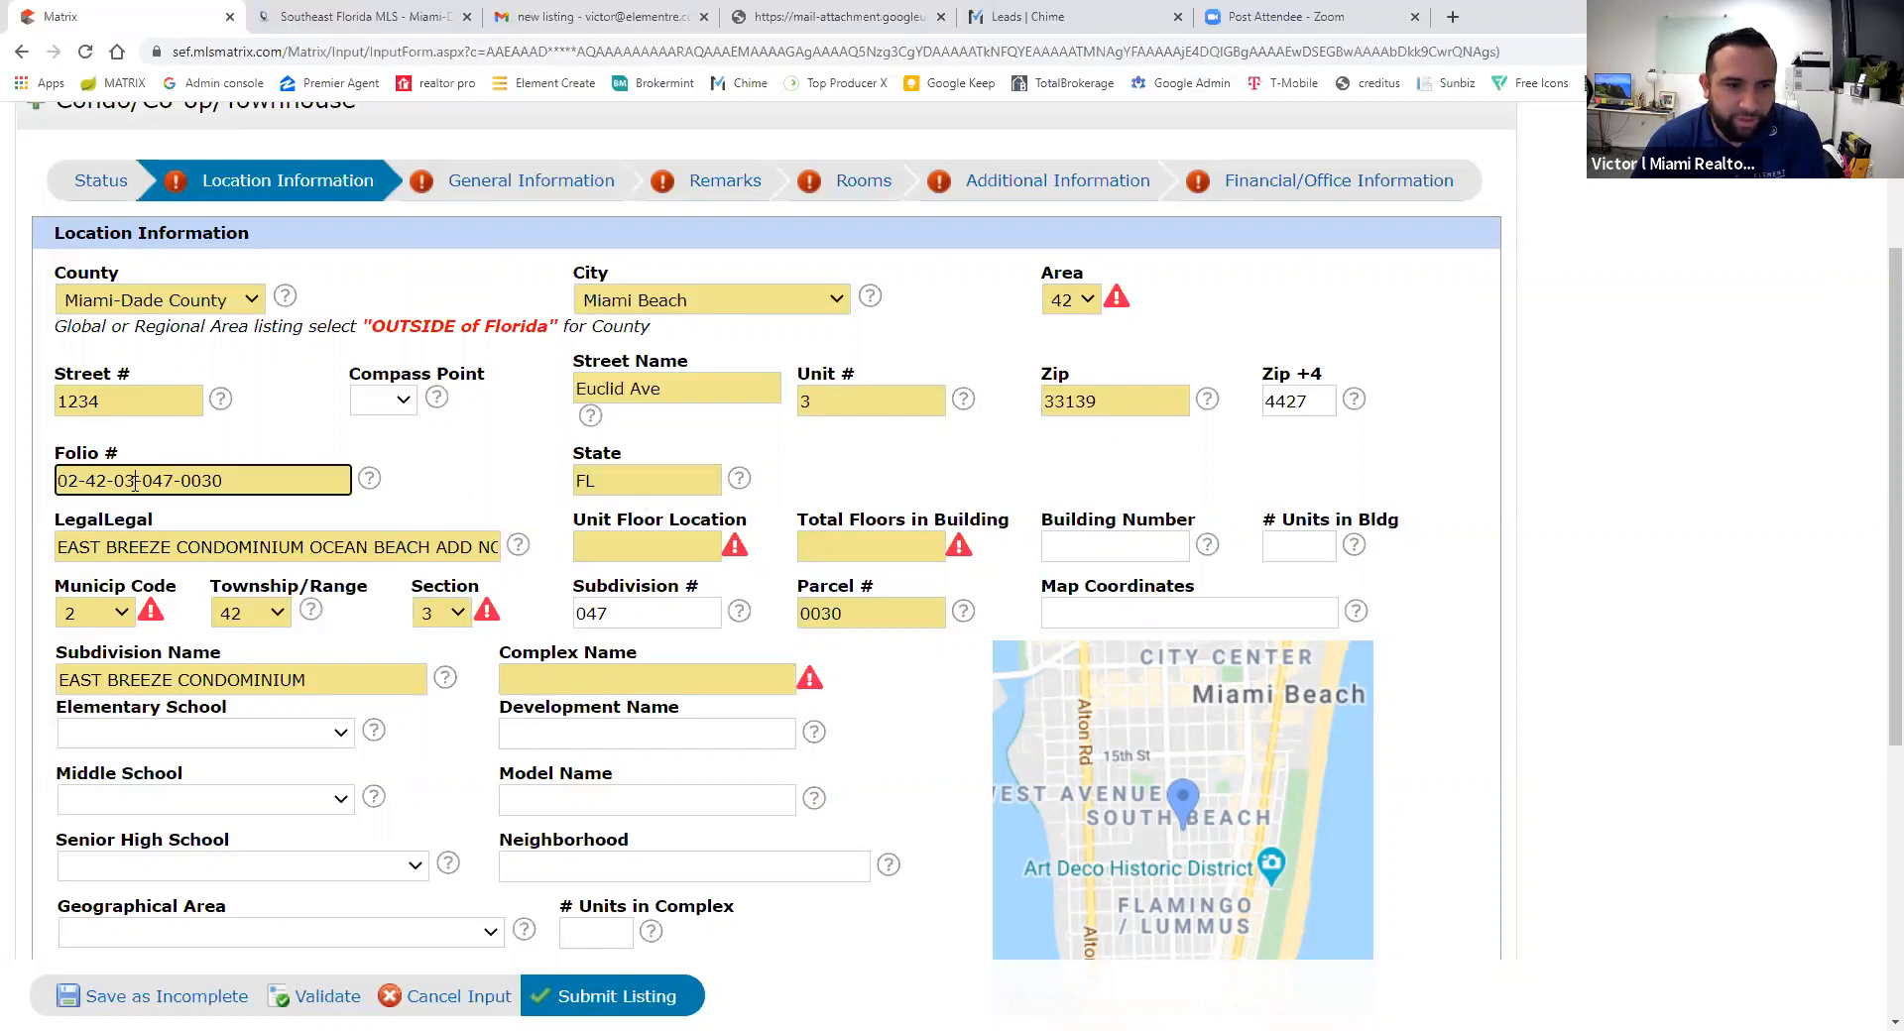
left_click_drag(141, 483, 173, 483)
left_click(184, 486)
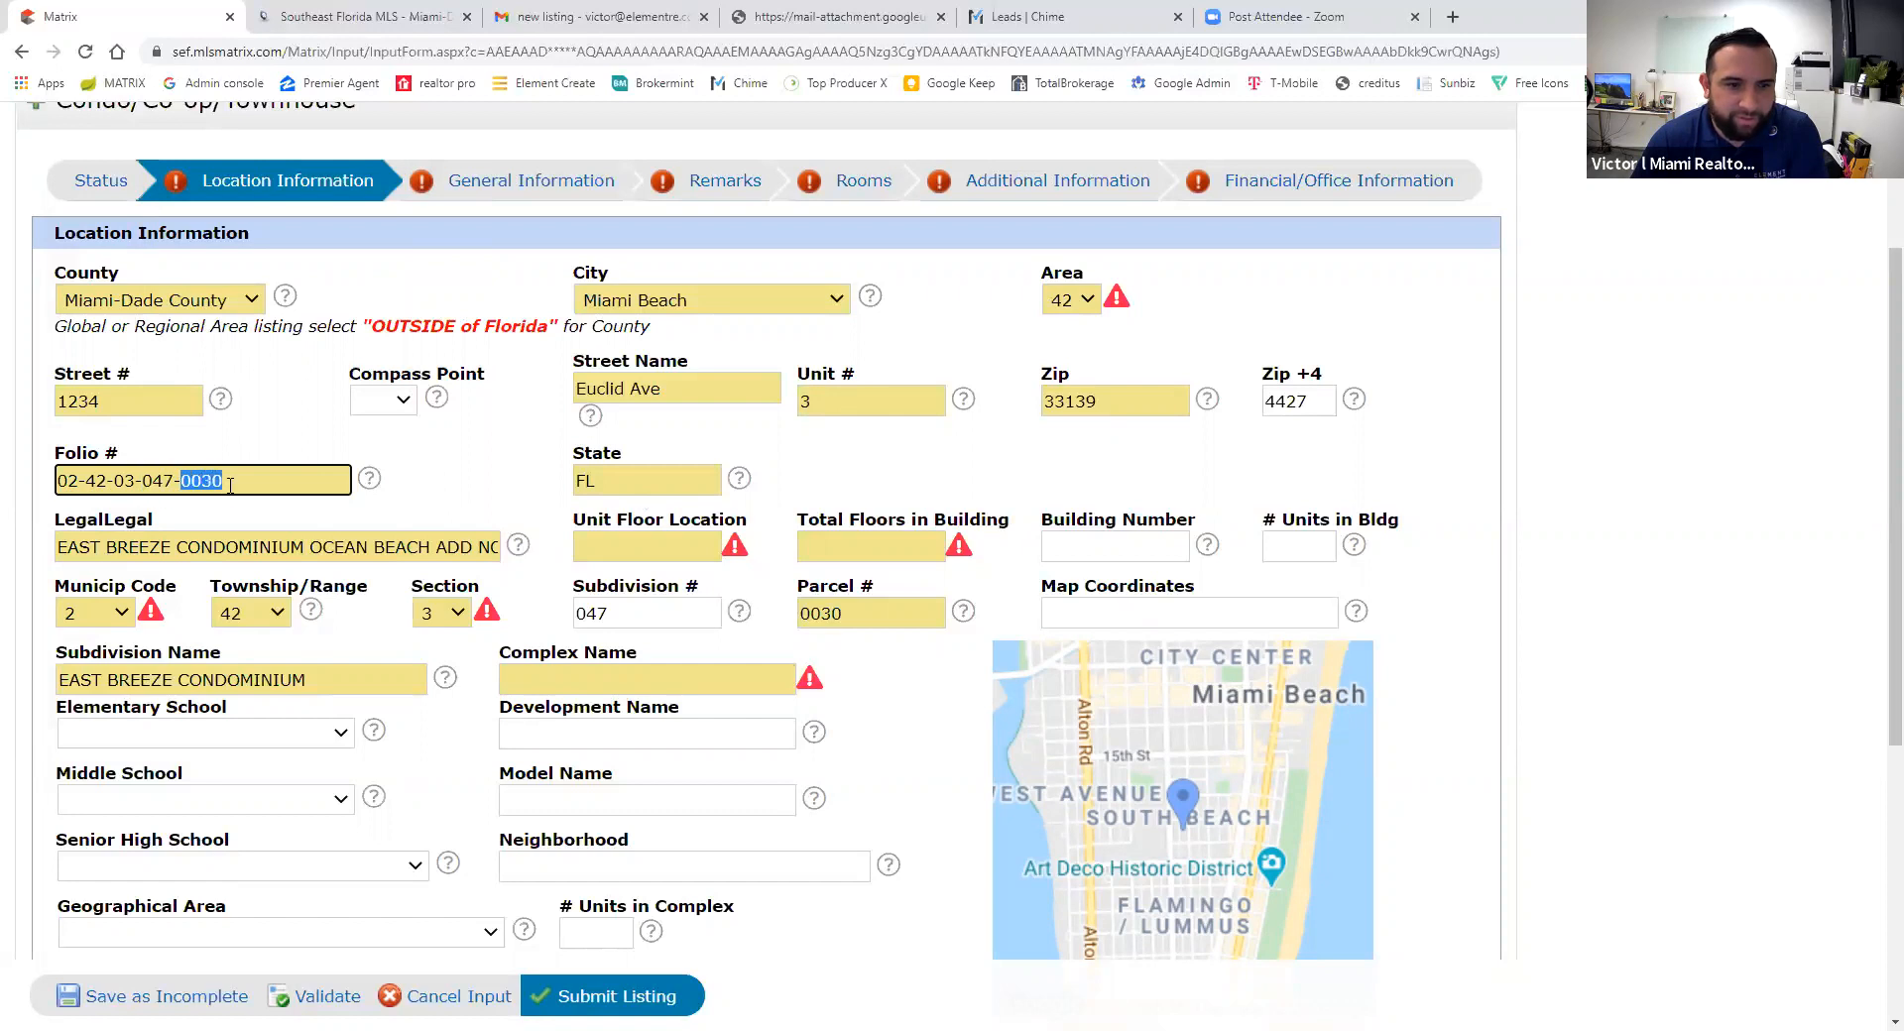
left_click(30, 637)
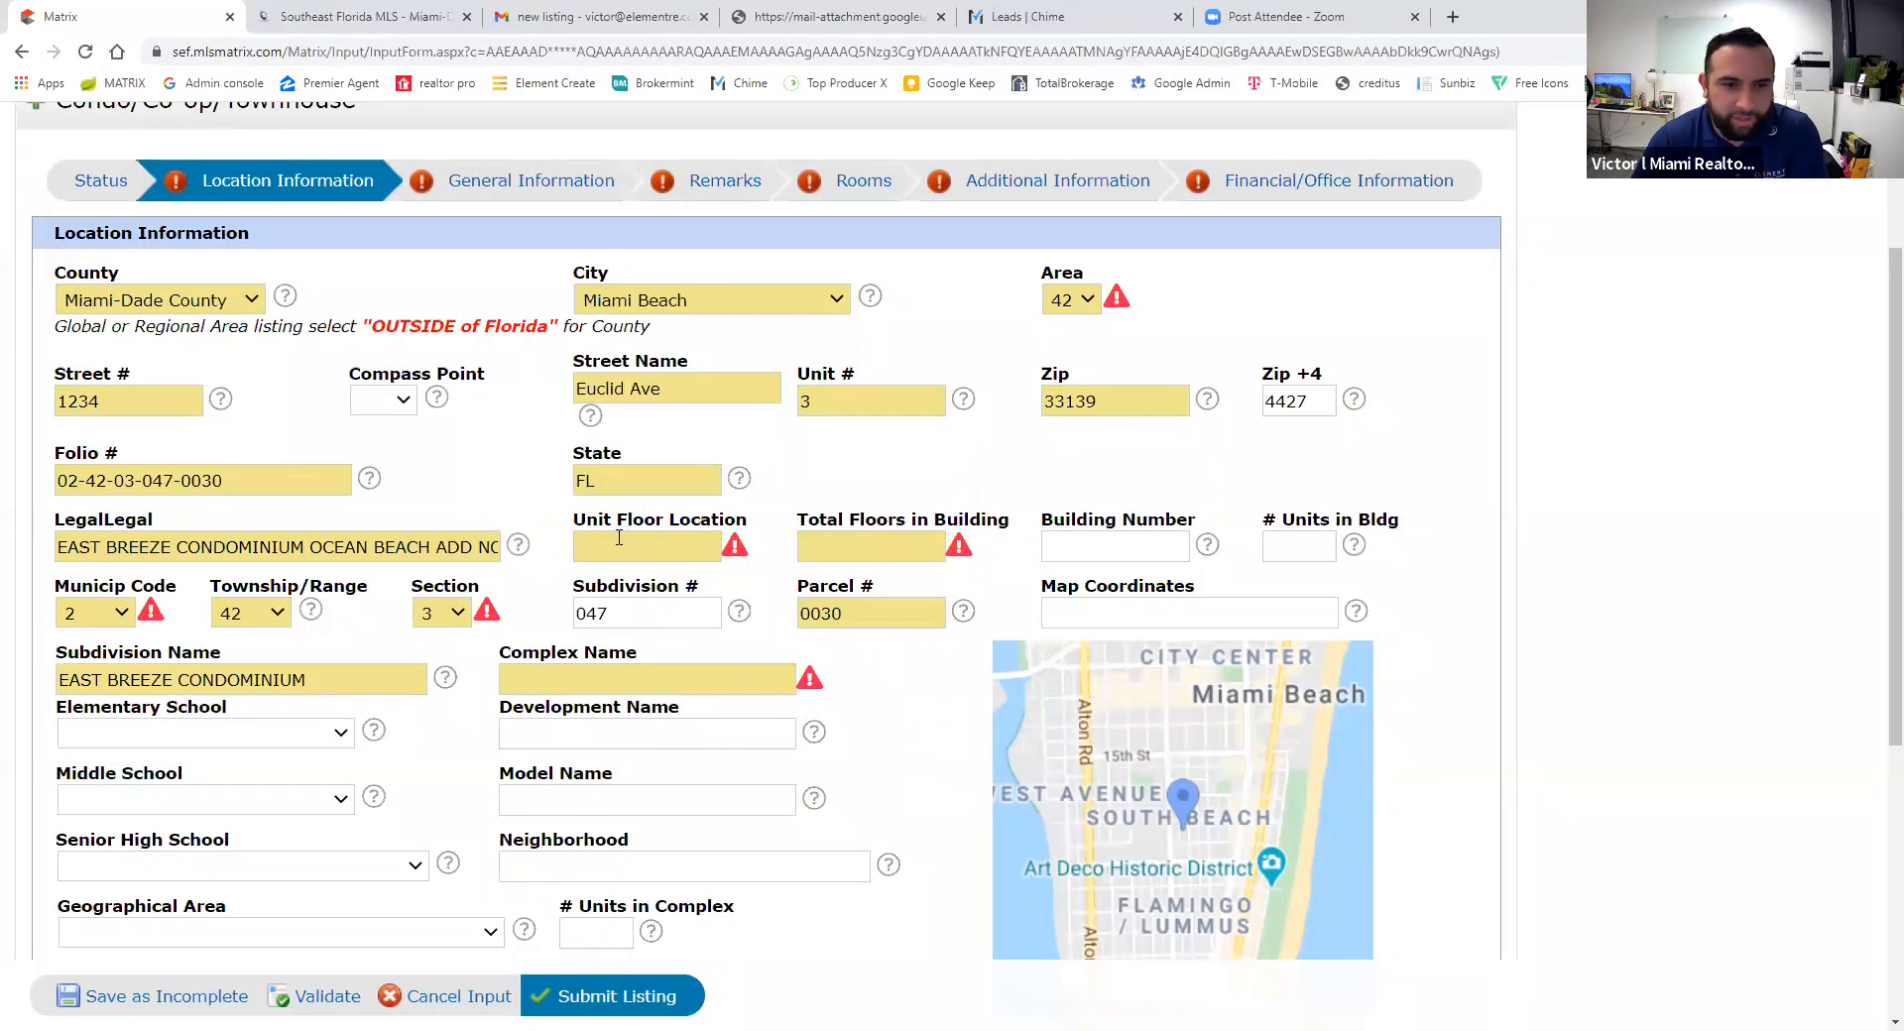
left_click(686, 548)
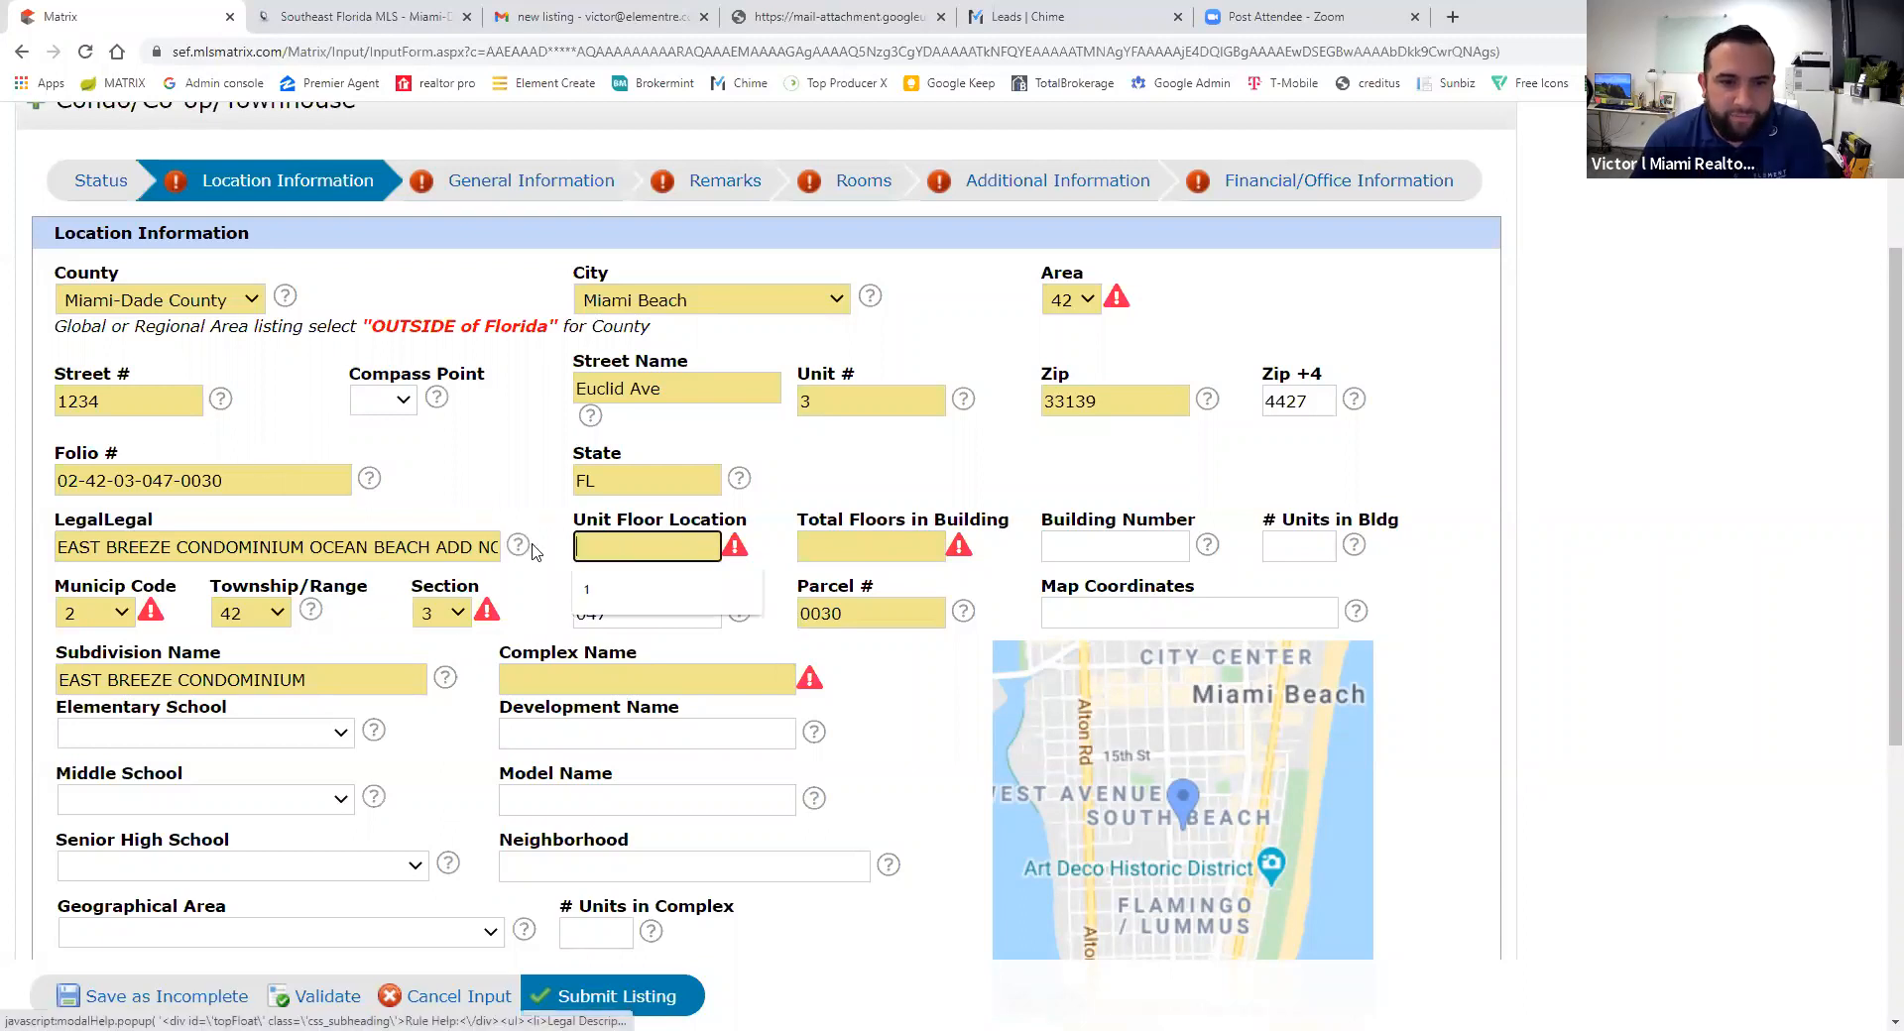
- Set Unit Floor Location to 2 and Total Floors in Building to 2
left_click(859, 509)
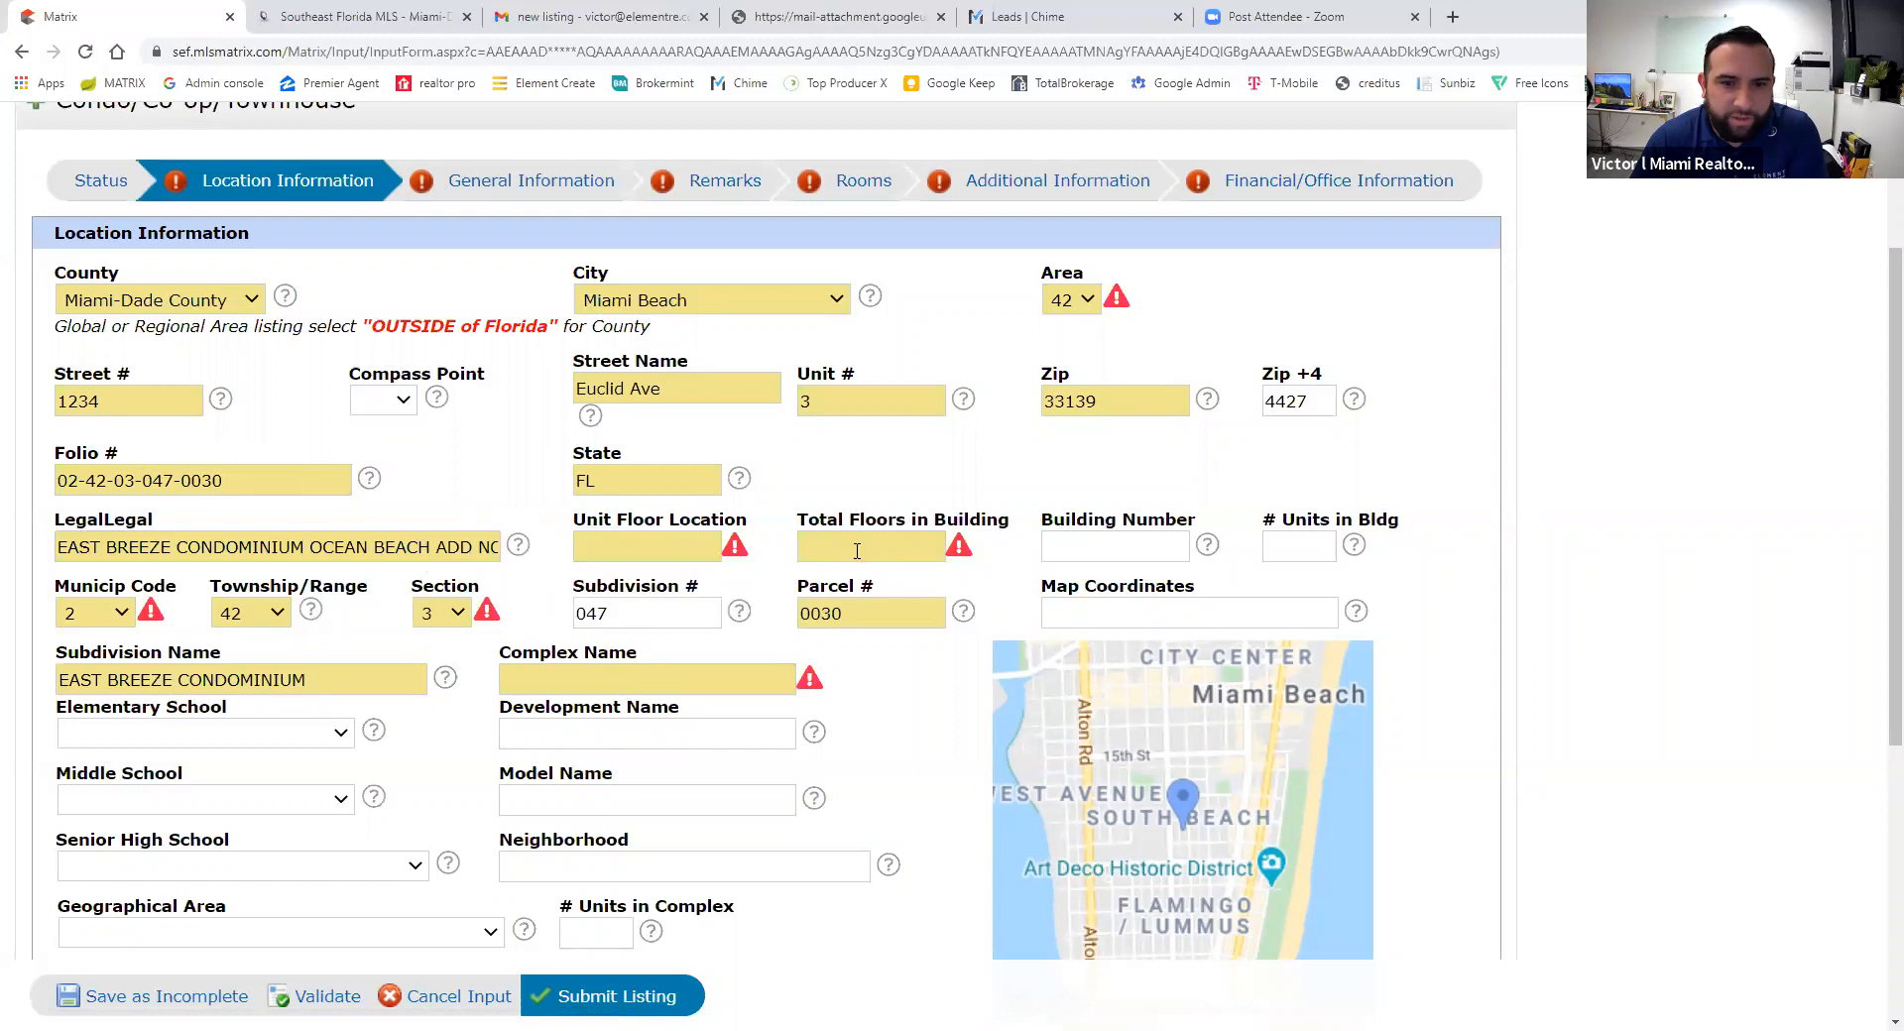
left_click(673, 552)
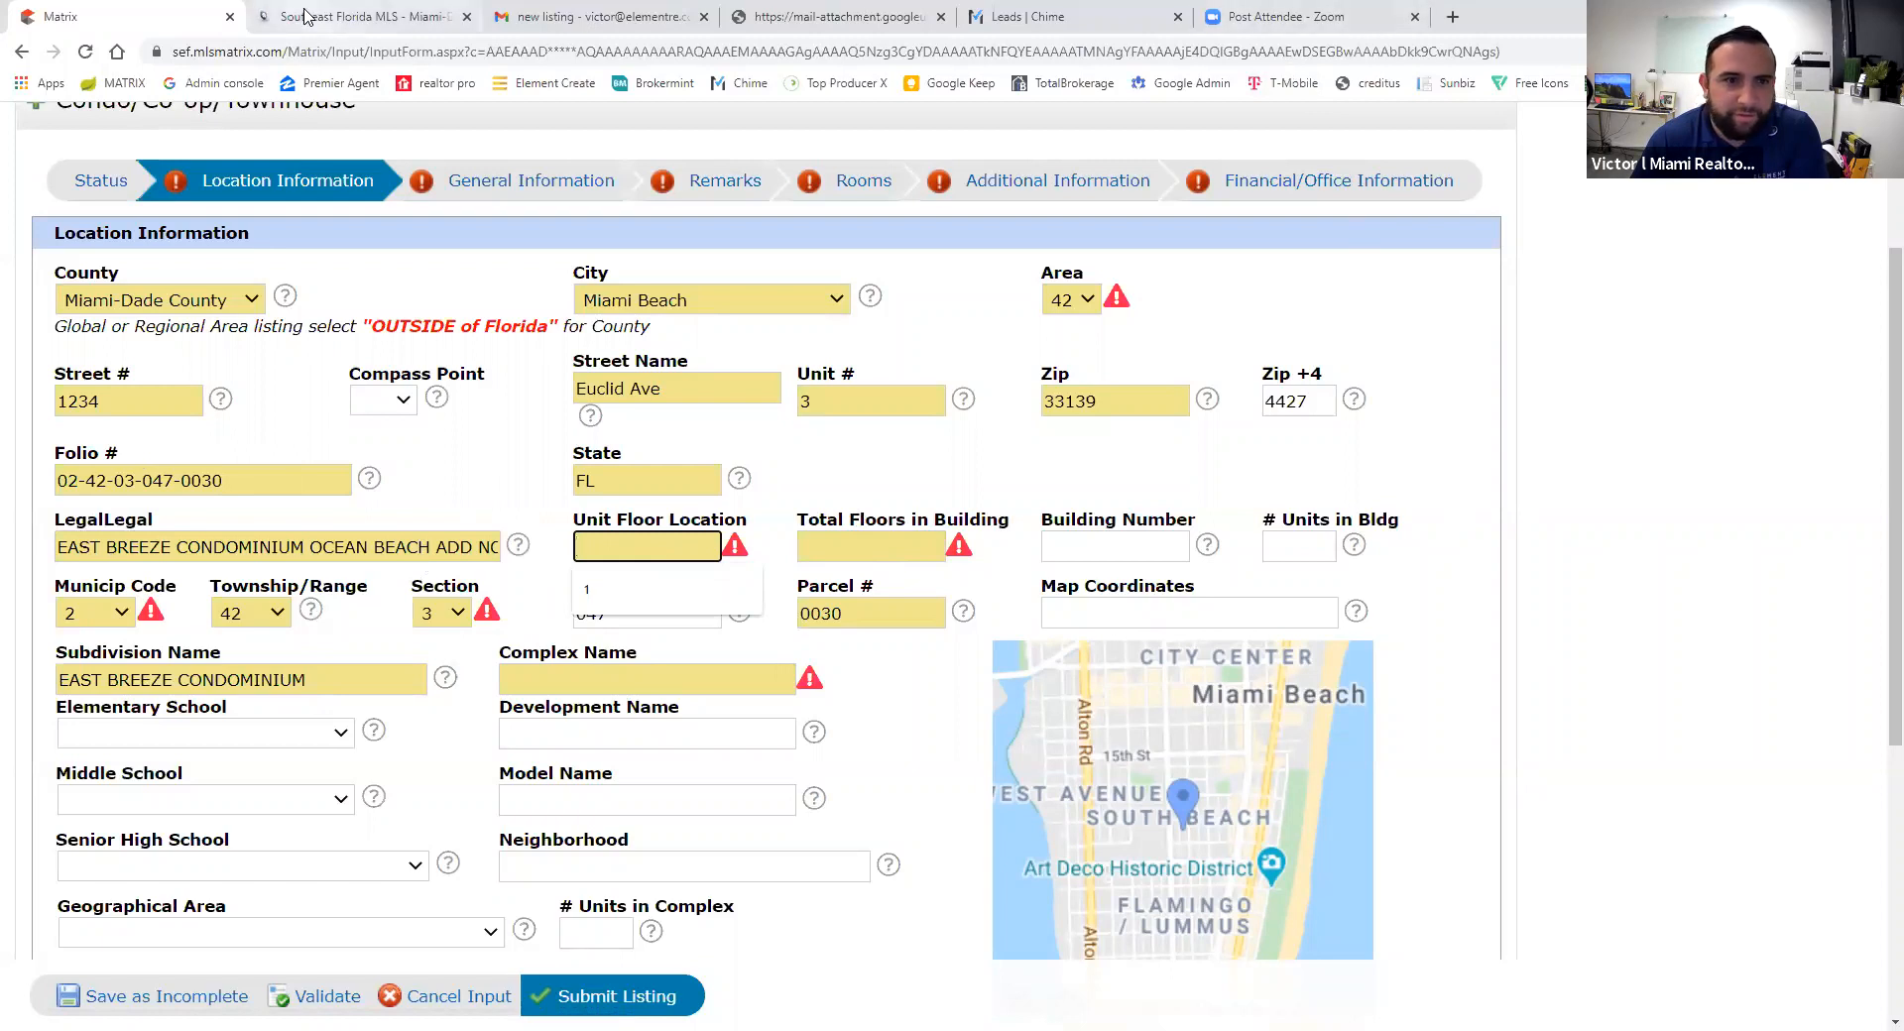
key("ctrl+Tab")
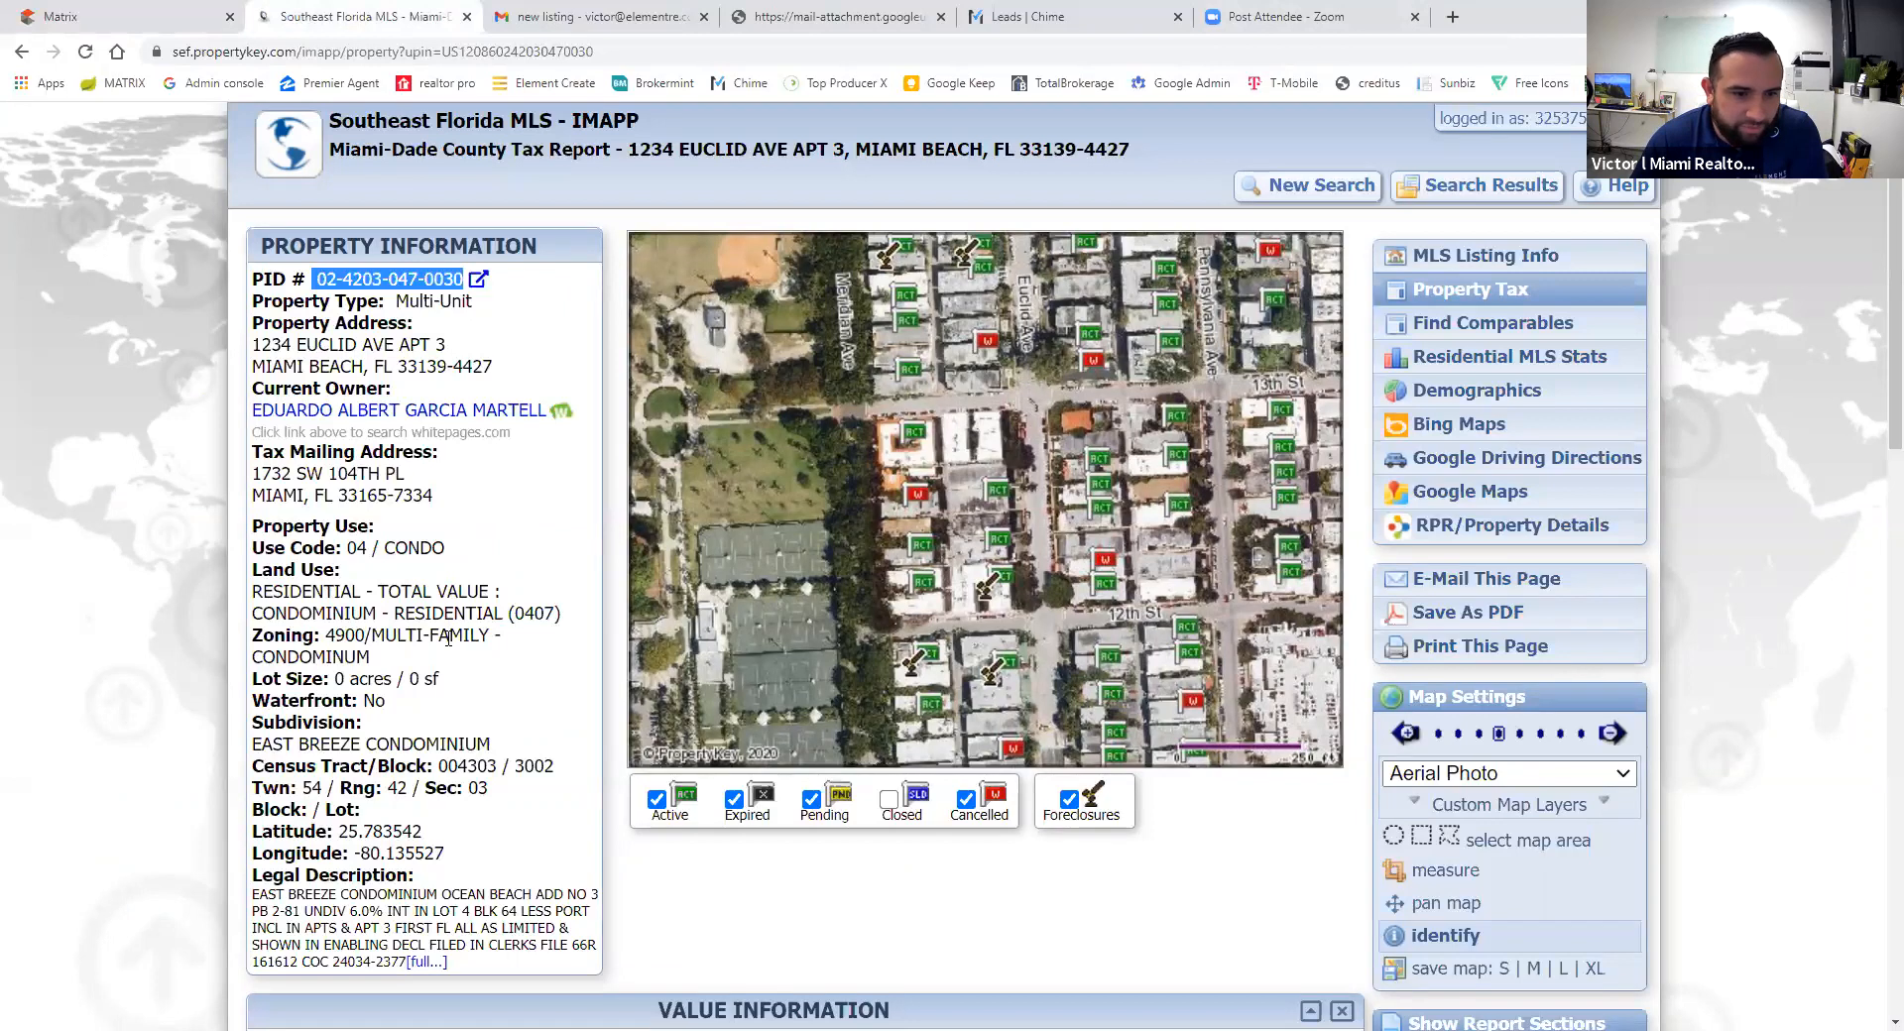
left_click(117, 16)
type("1")
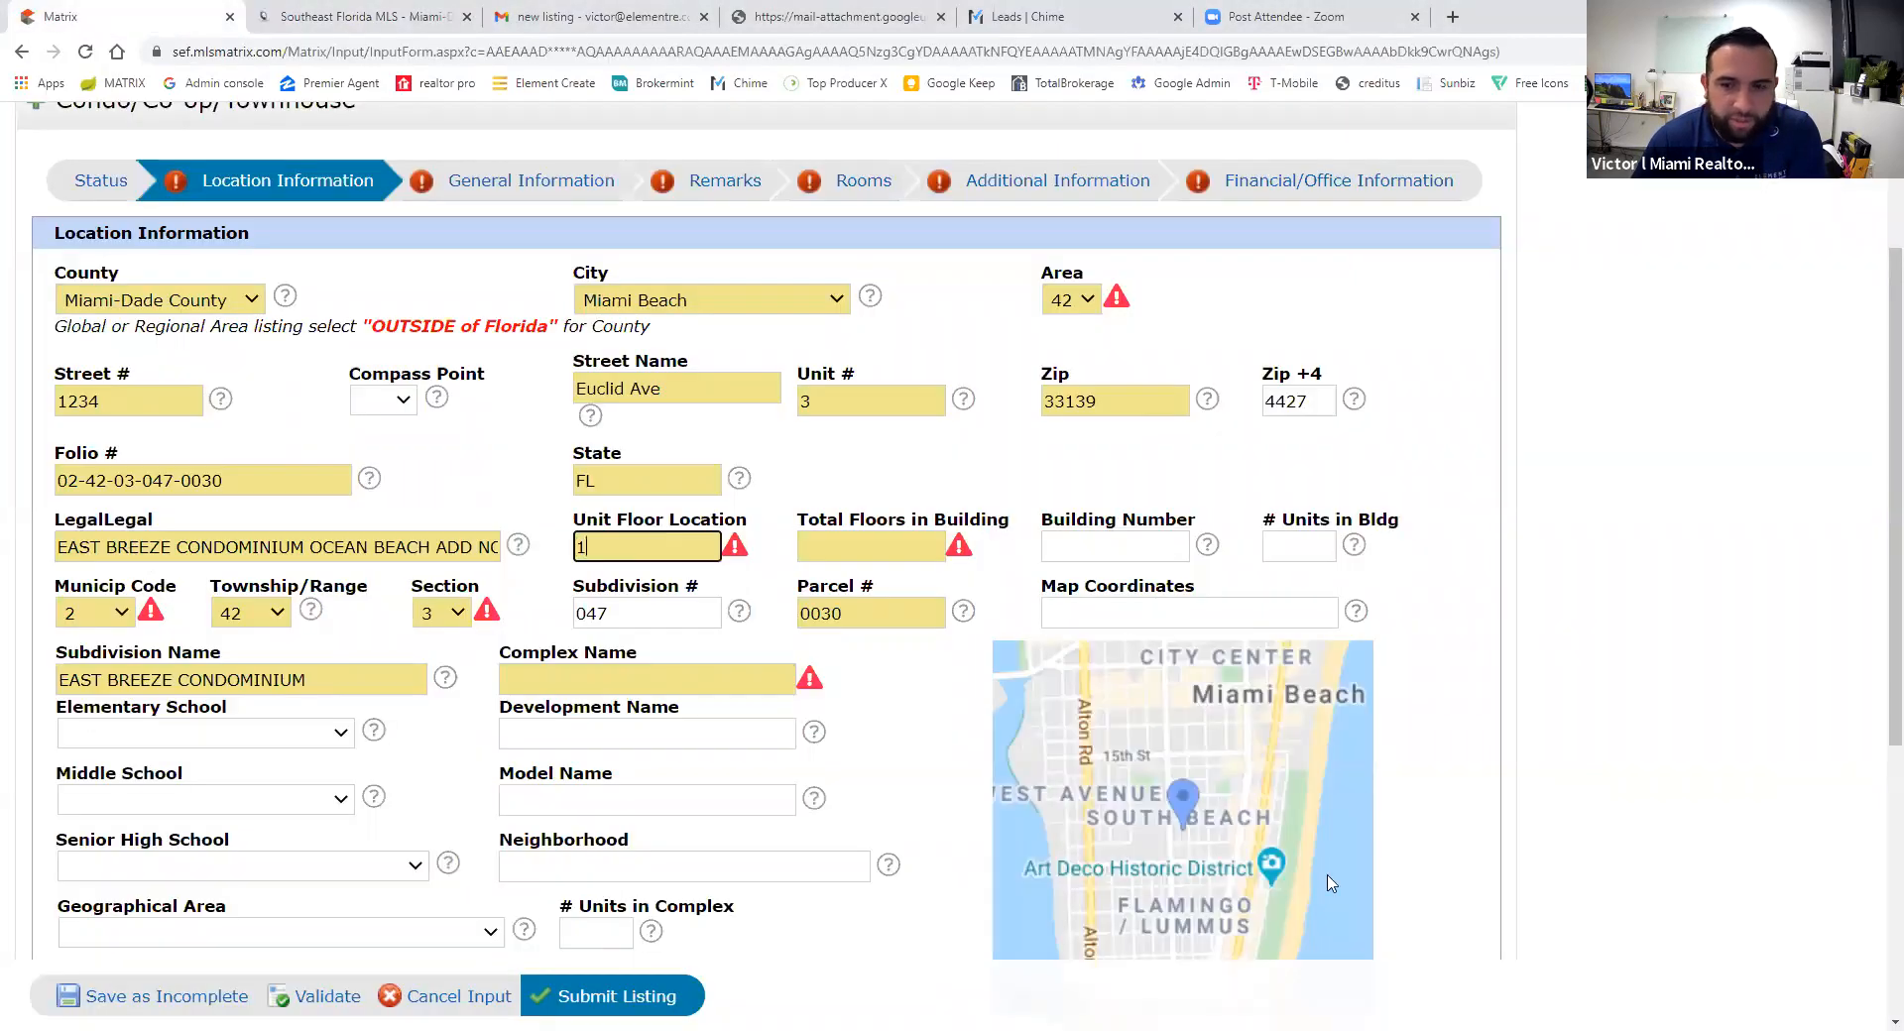
left_click(1895, 1022)
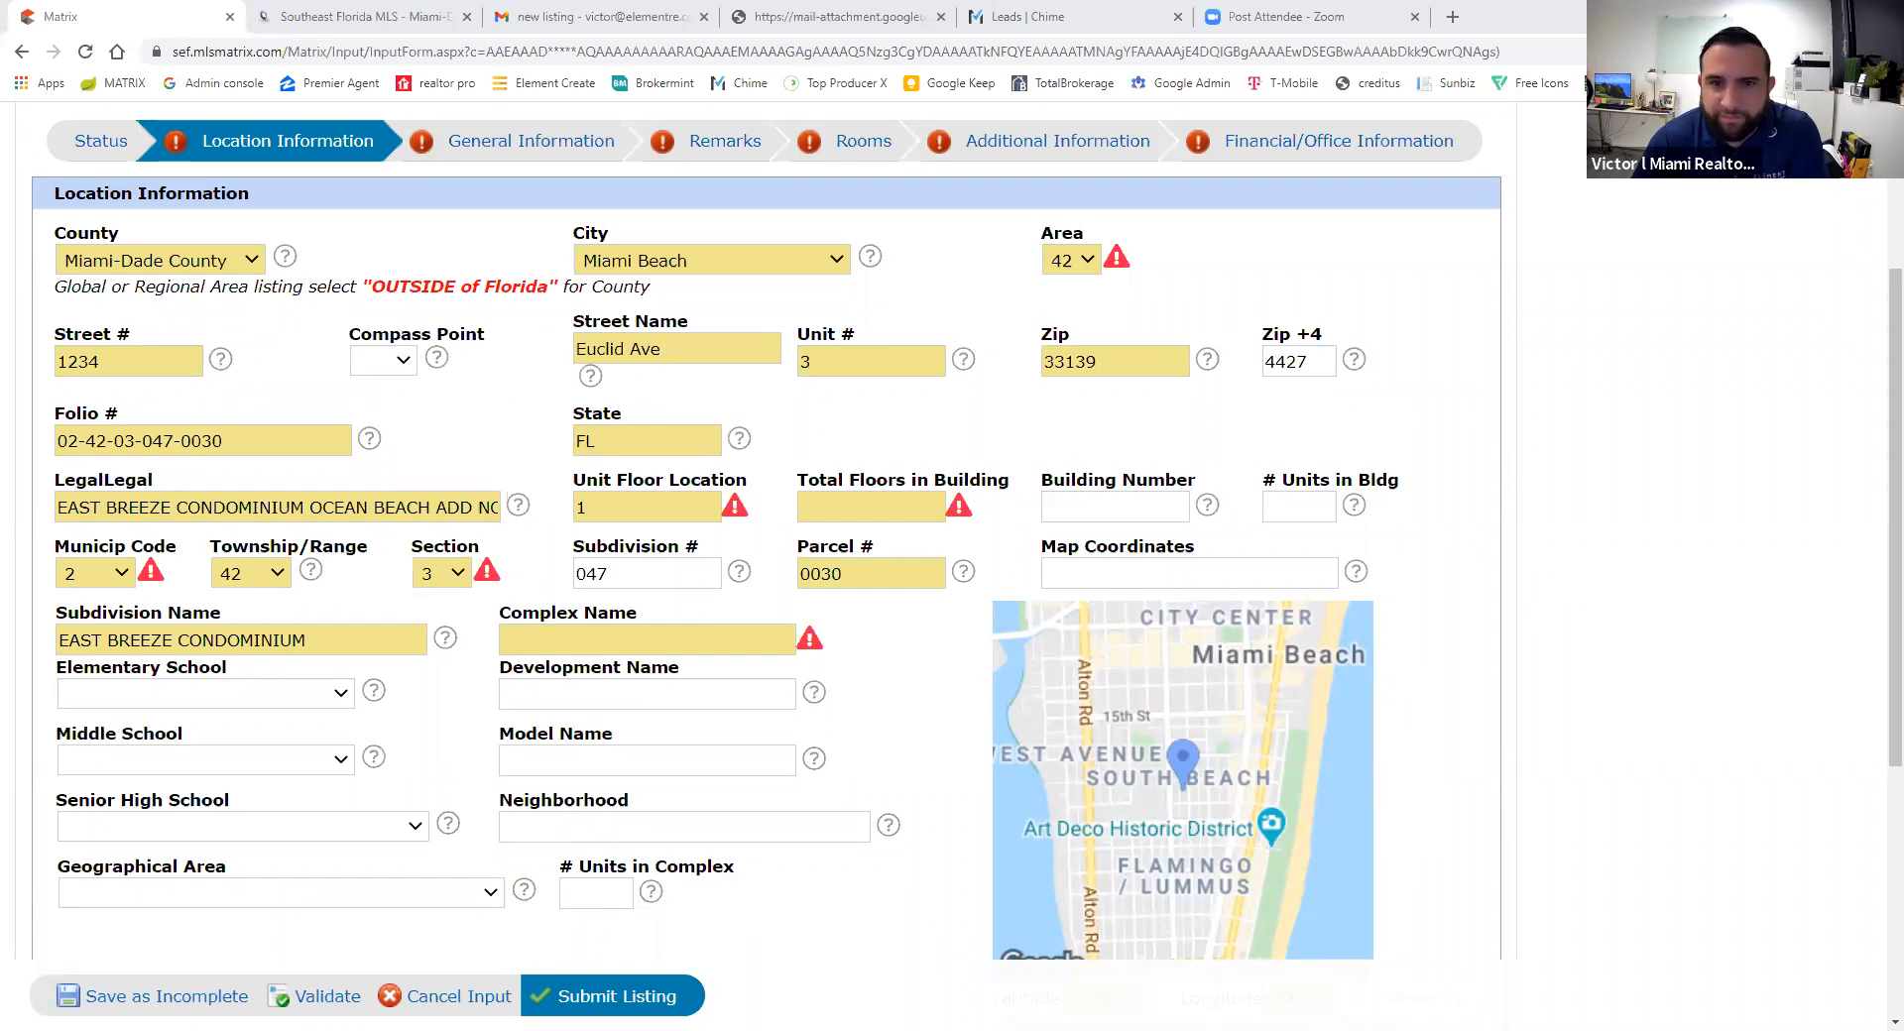
left_click(595, 507)
left_click_drag(591, 507, 523, 508)
type("2")
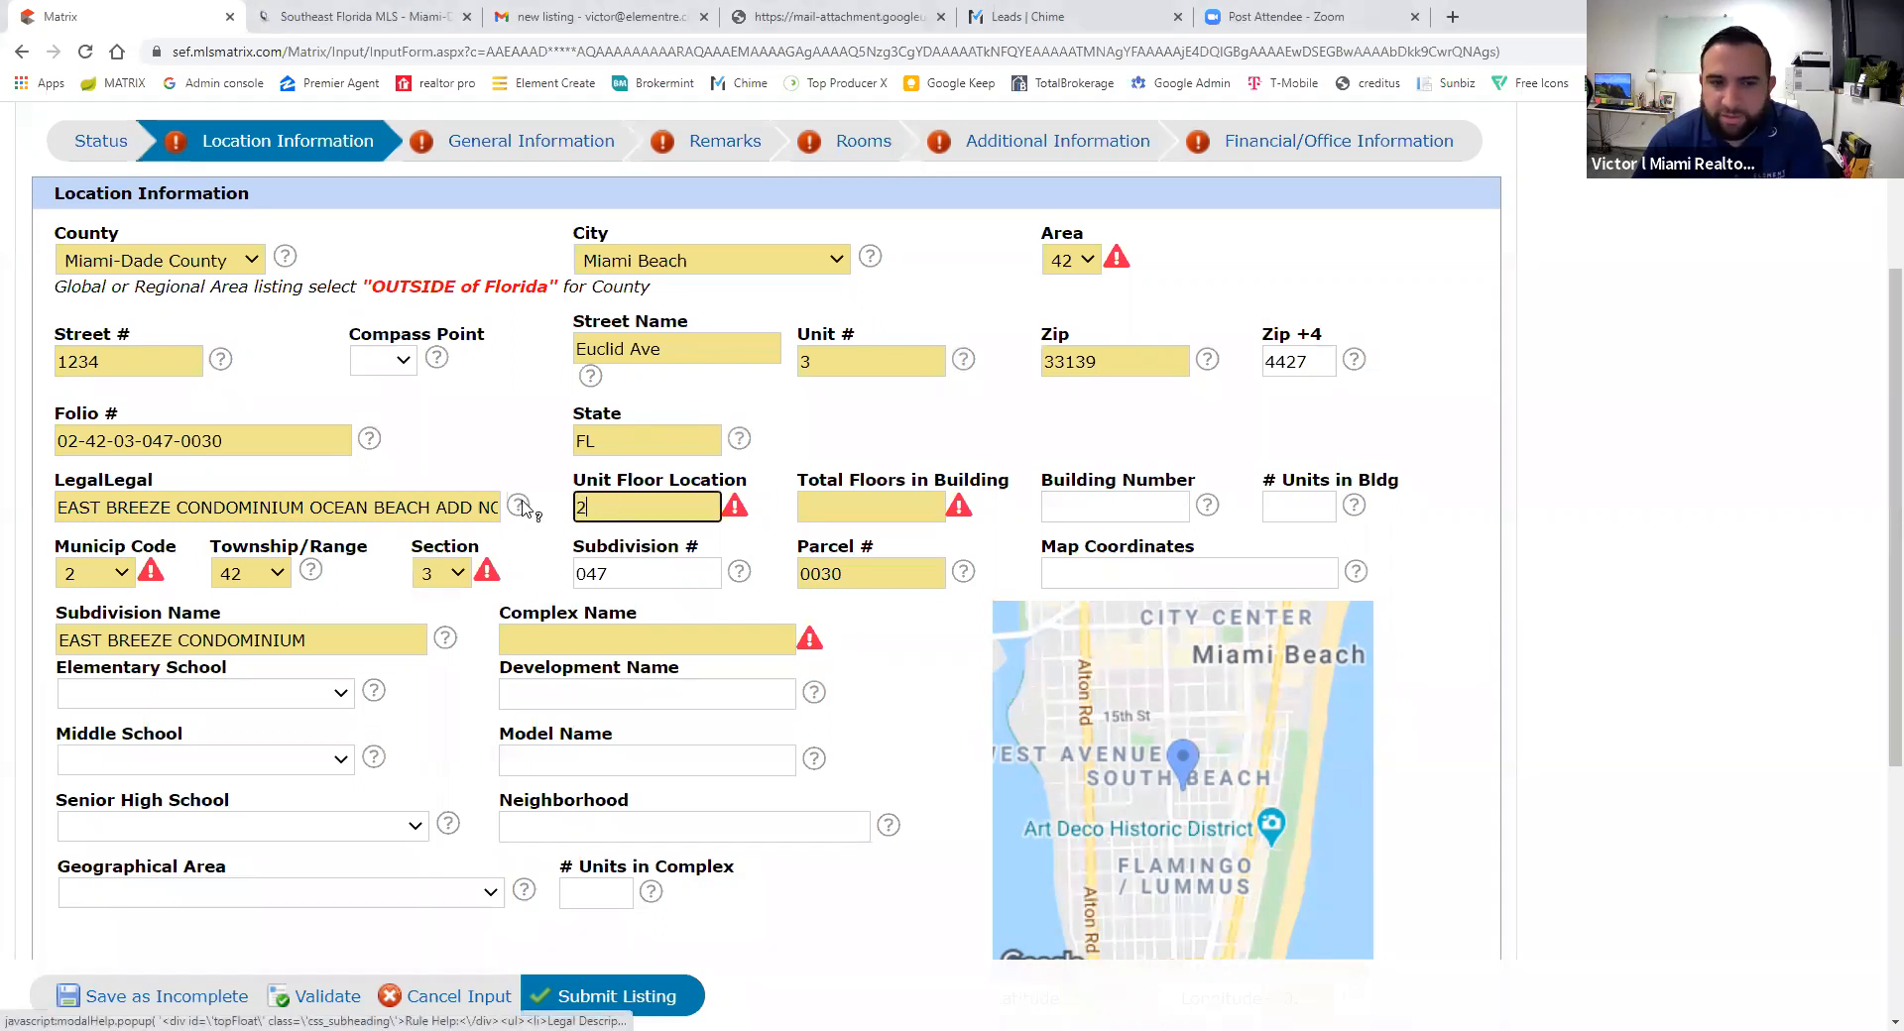
left_click(882, 503)
type("2")
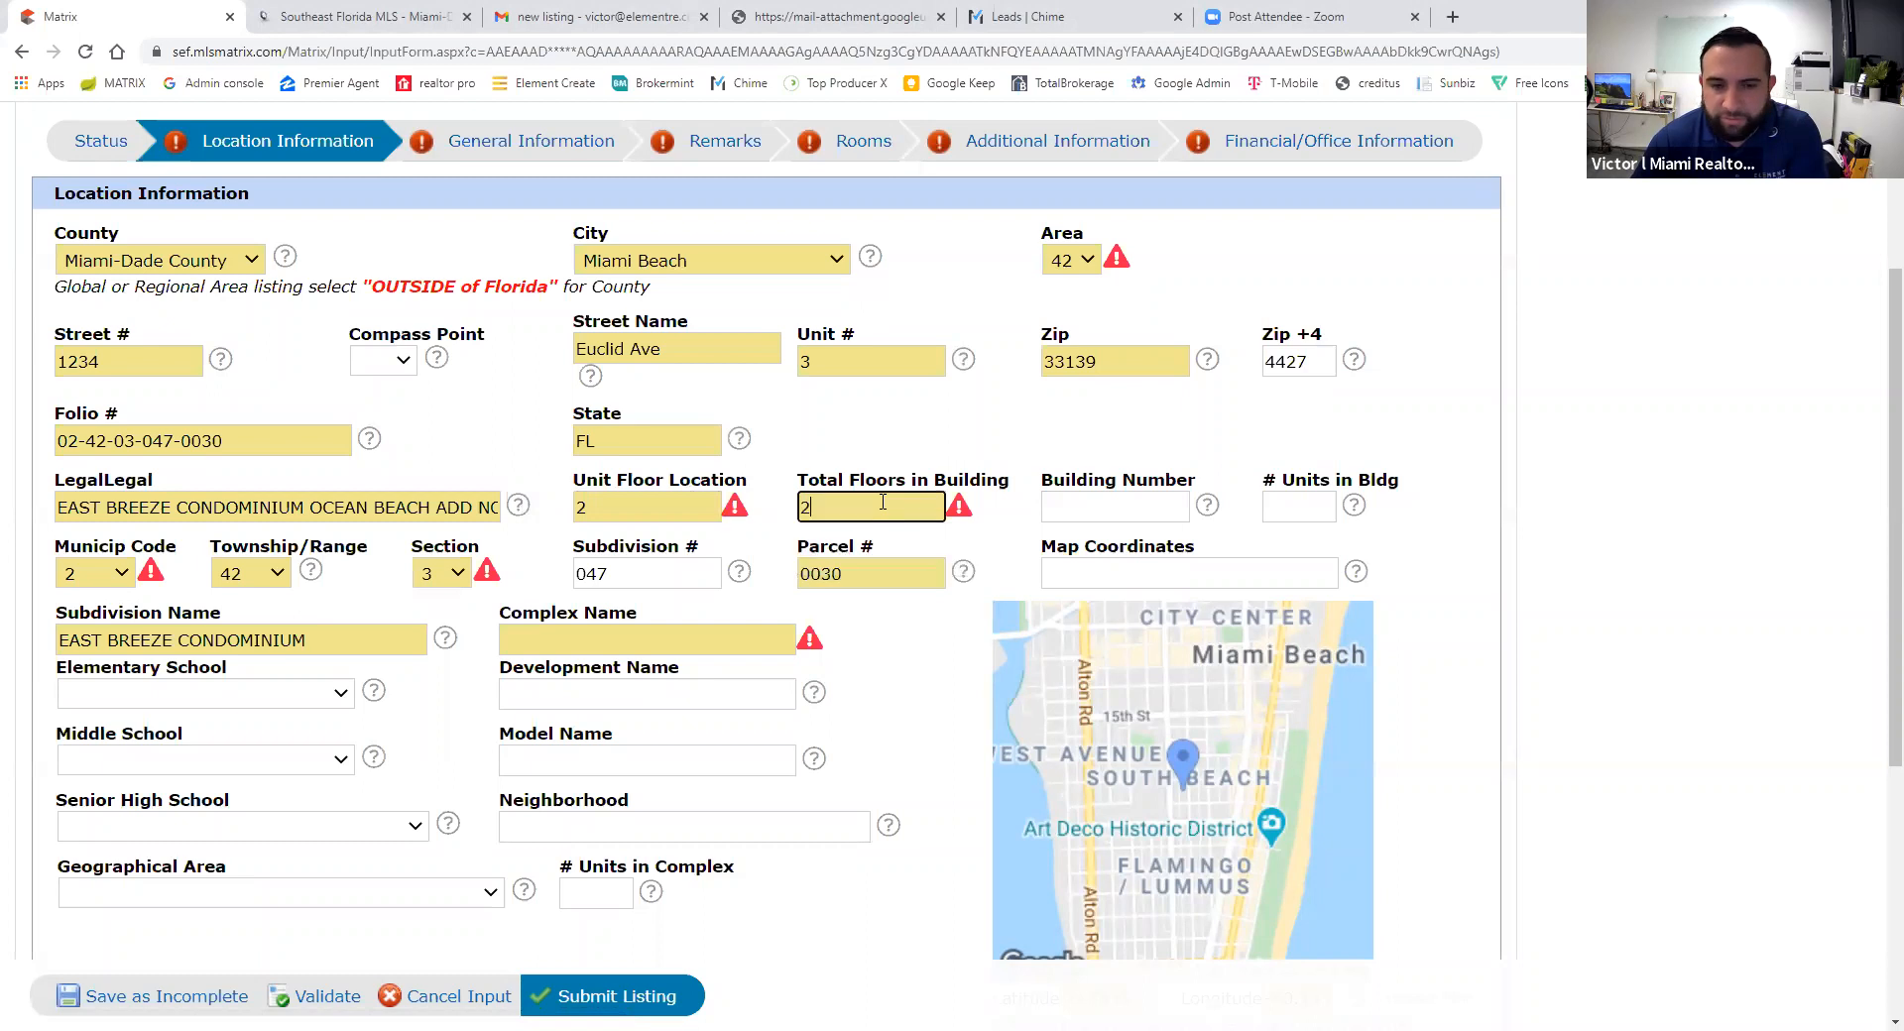
left_click(962, 409)
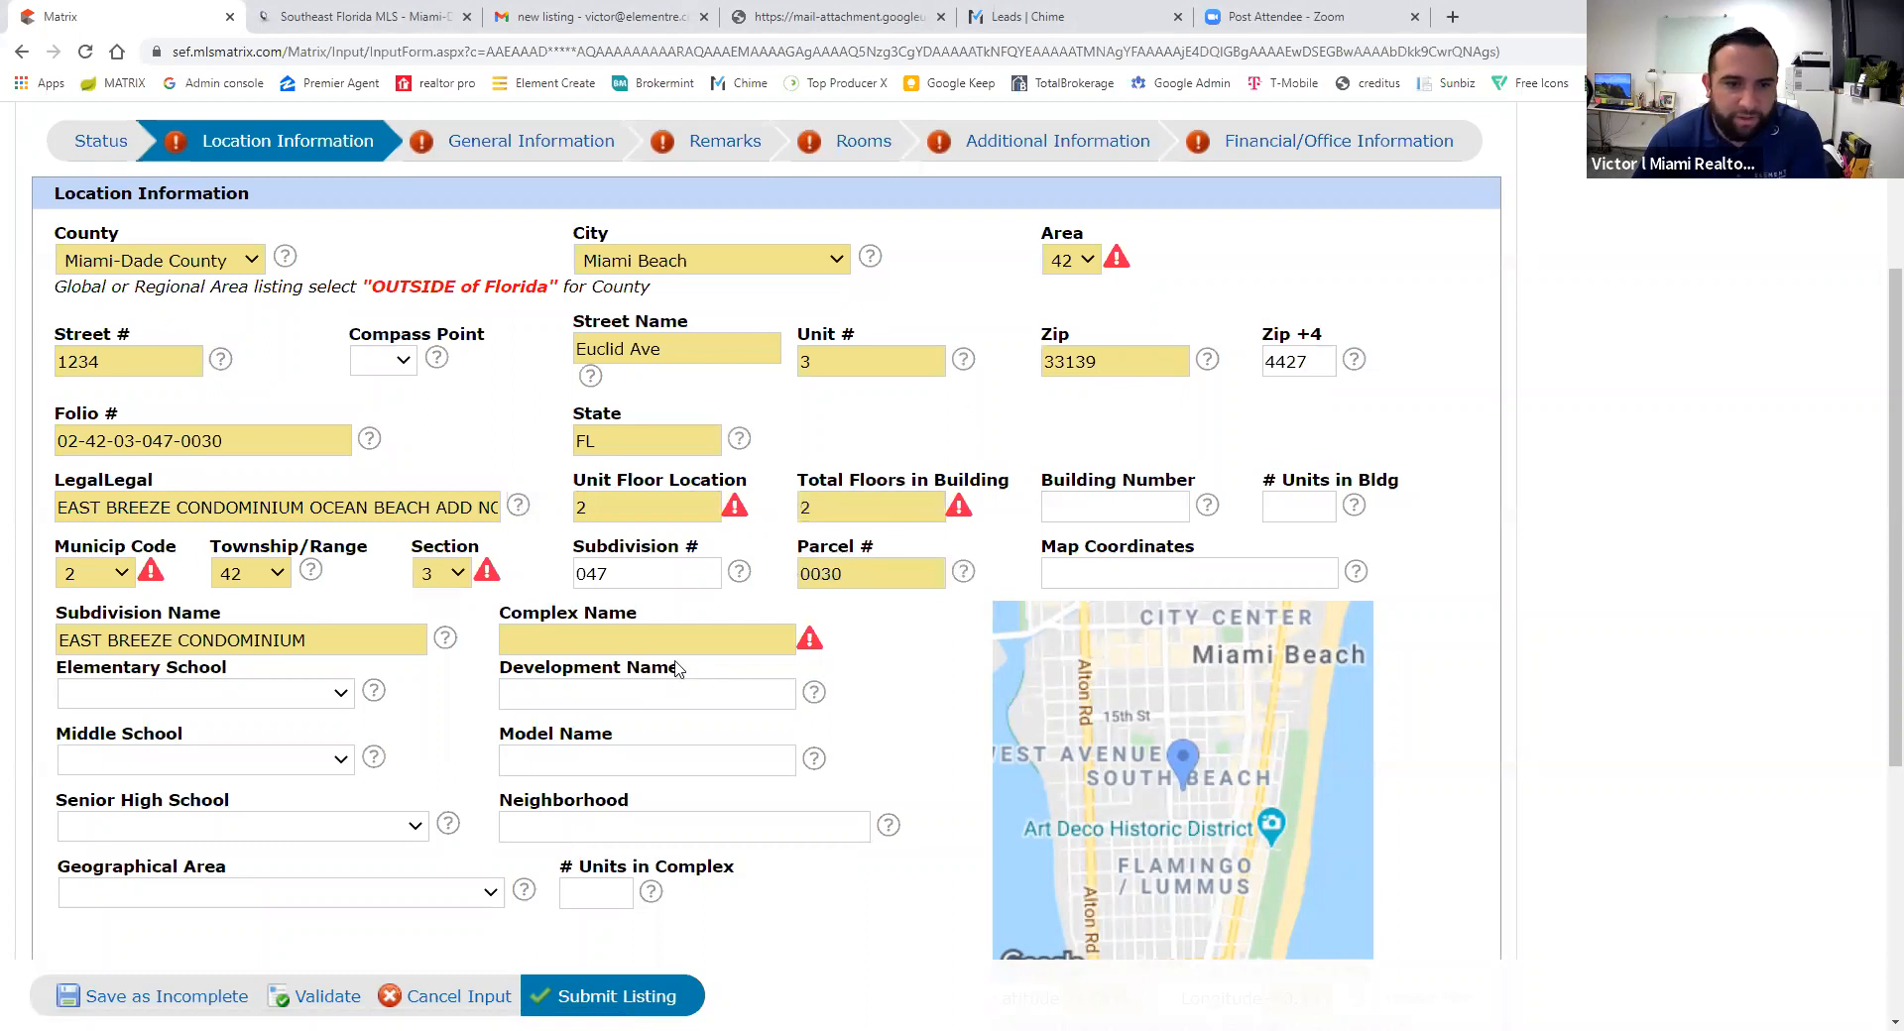
- Enter complex name 'EAST BREEZE CONDOMINIUM' and revalidate the location details
left_click(581, 644)
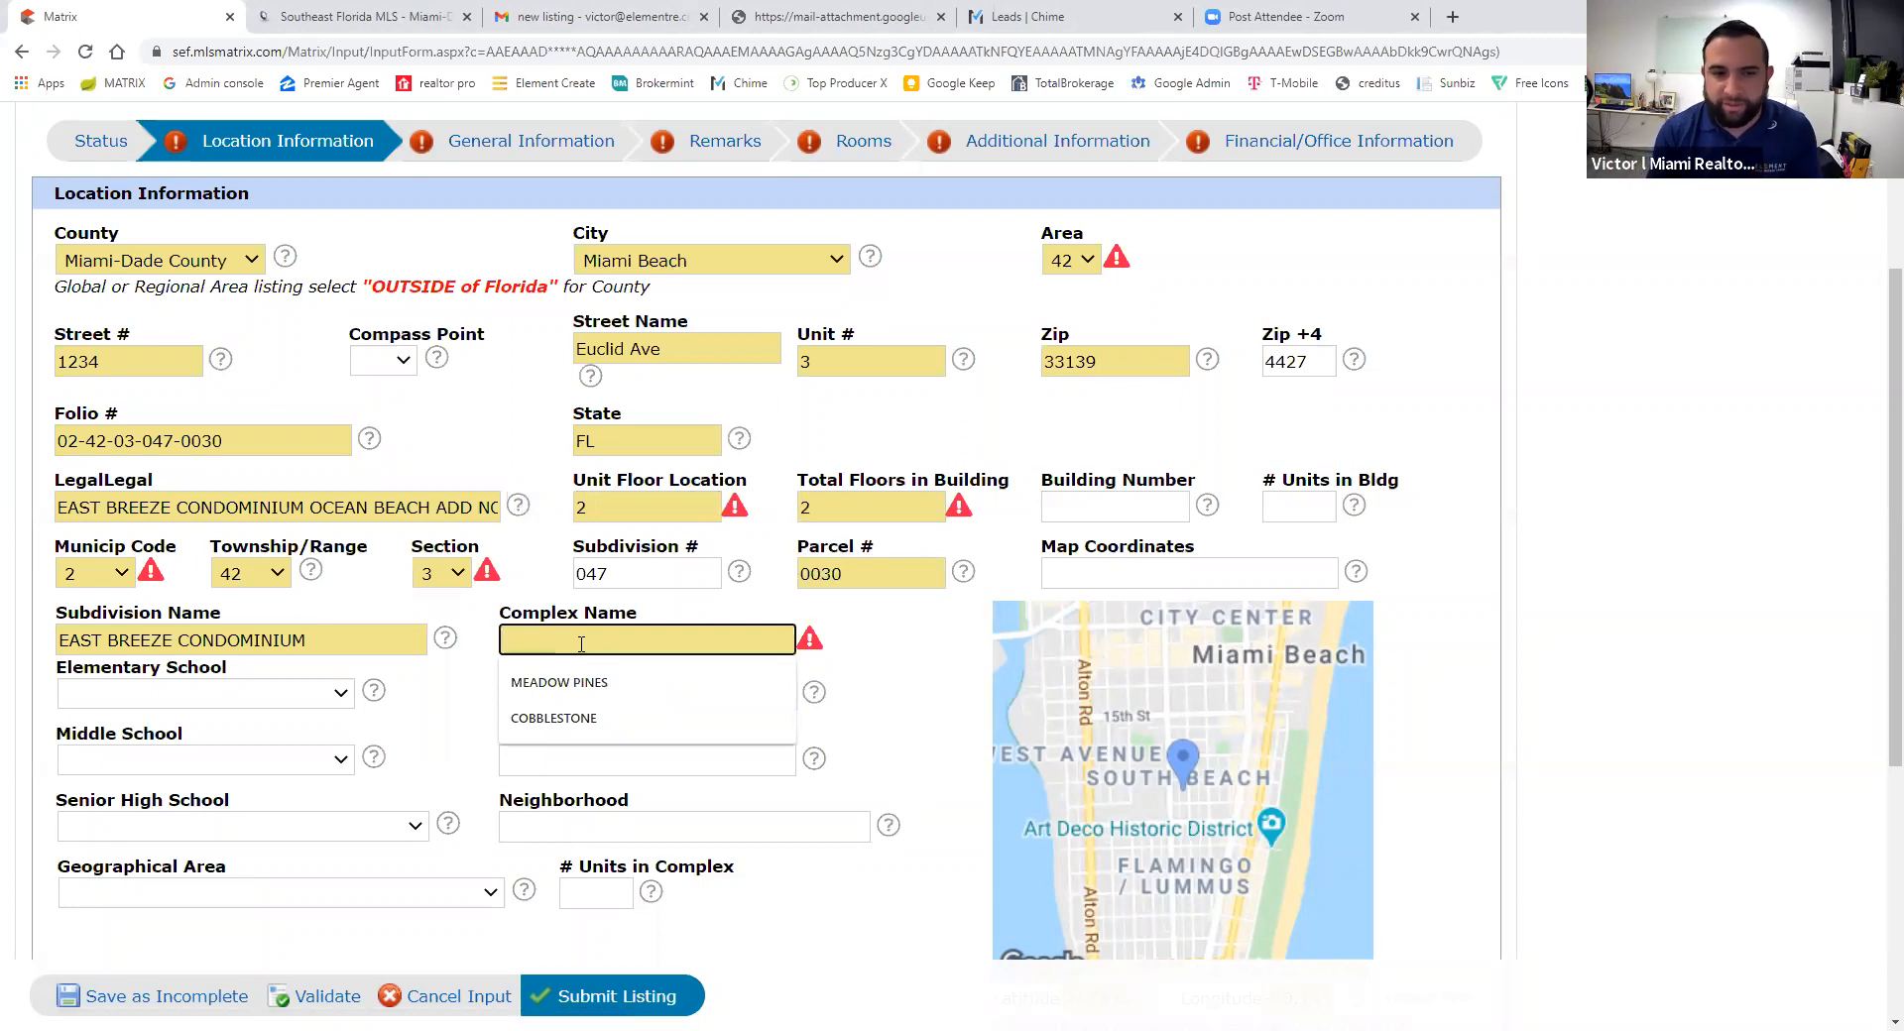
type("E")
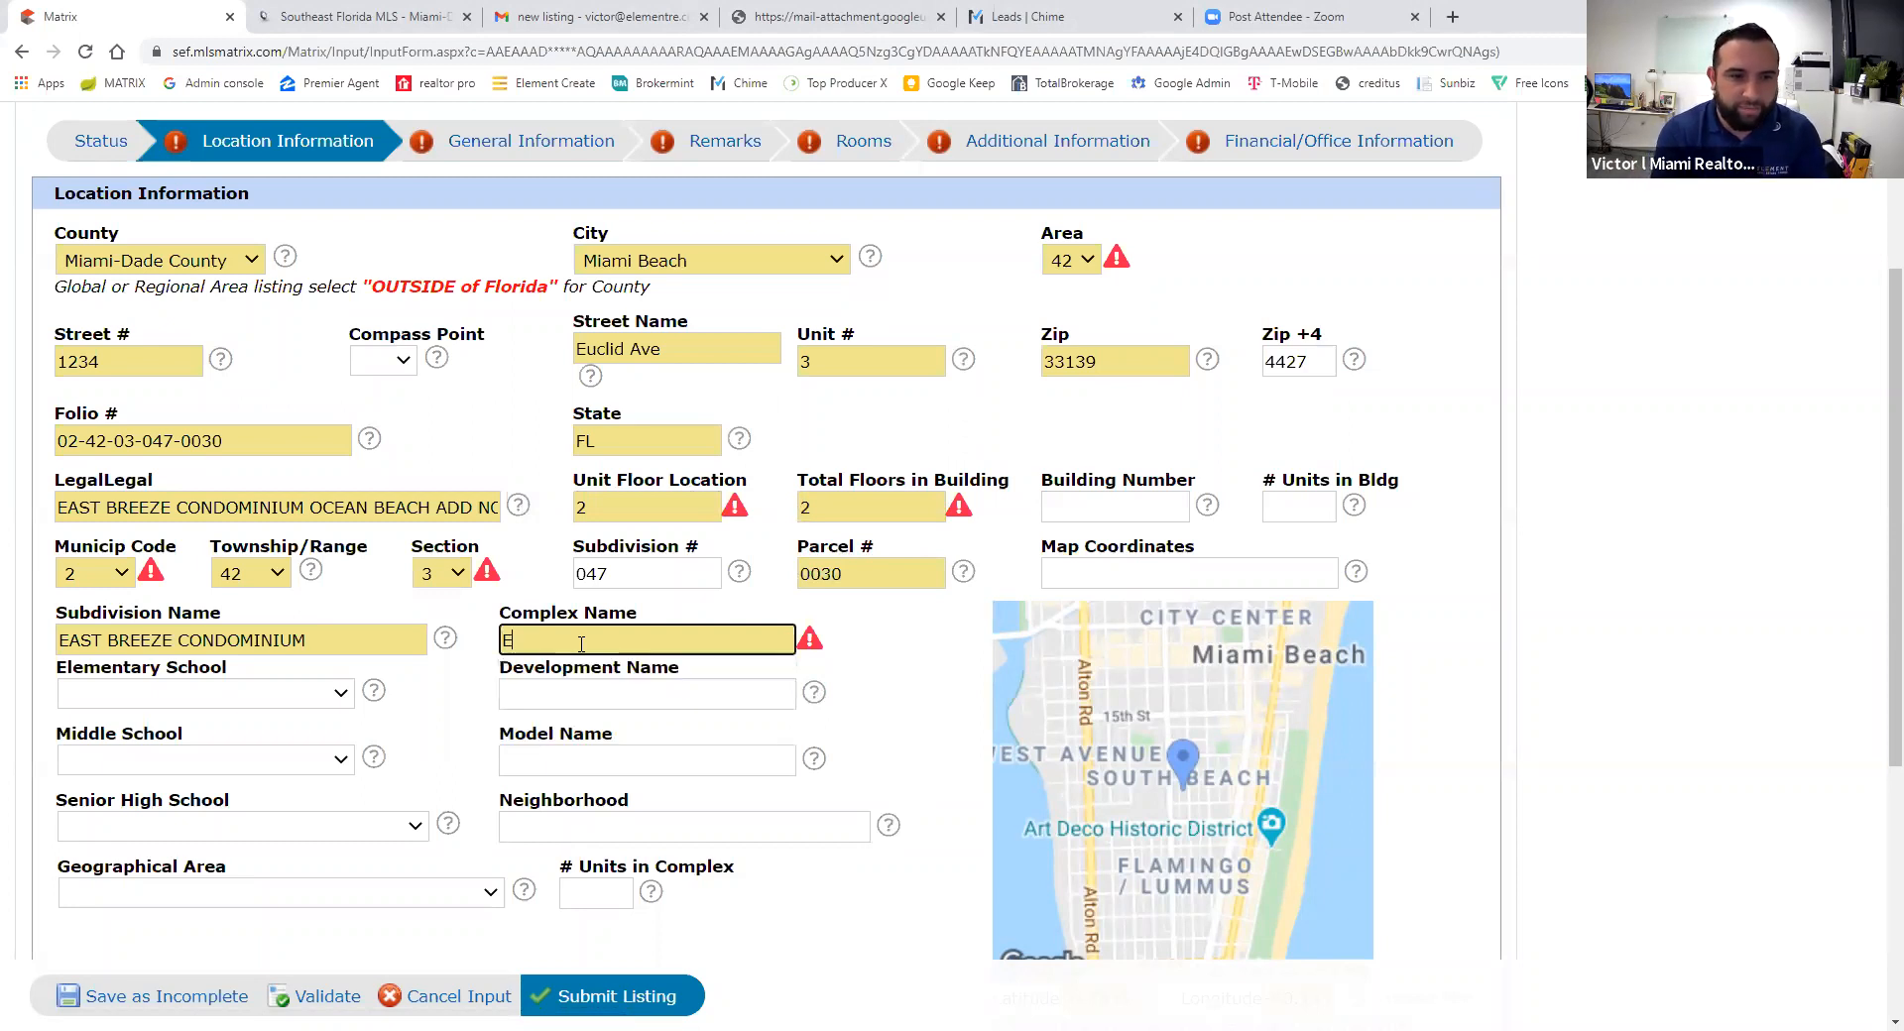
type("AST BREEZ")
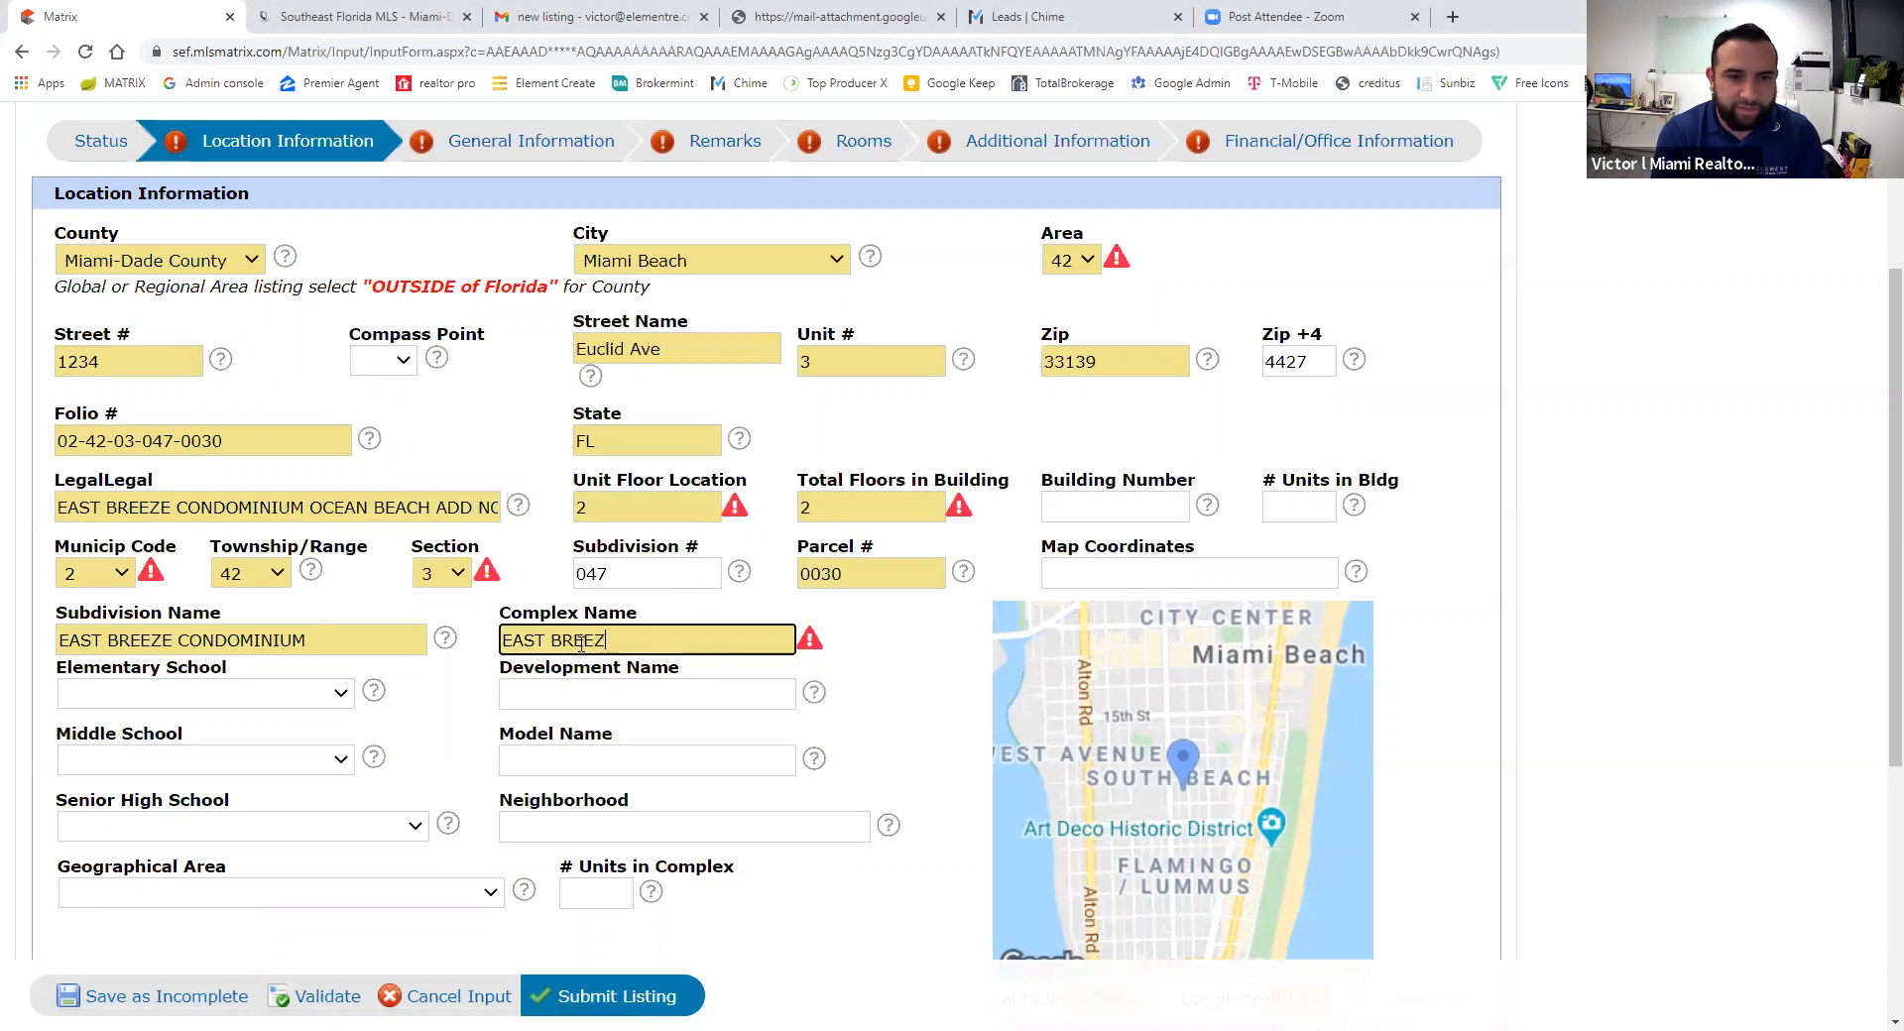
type("E CONDOMINIUM")
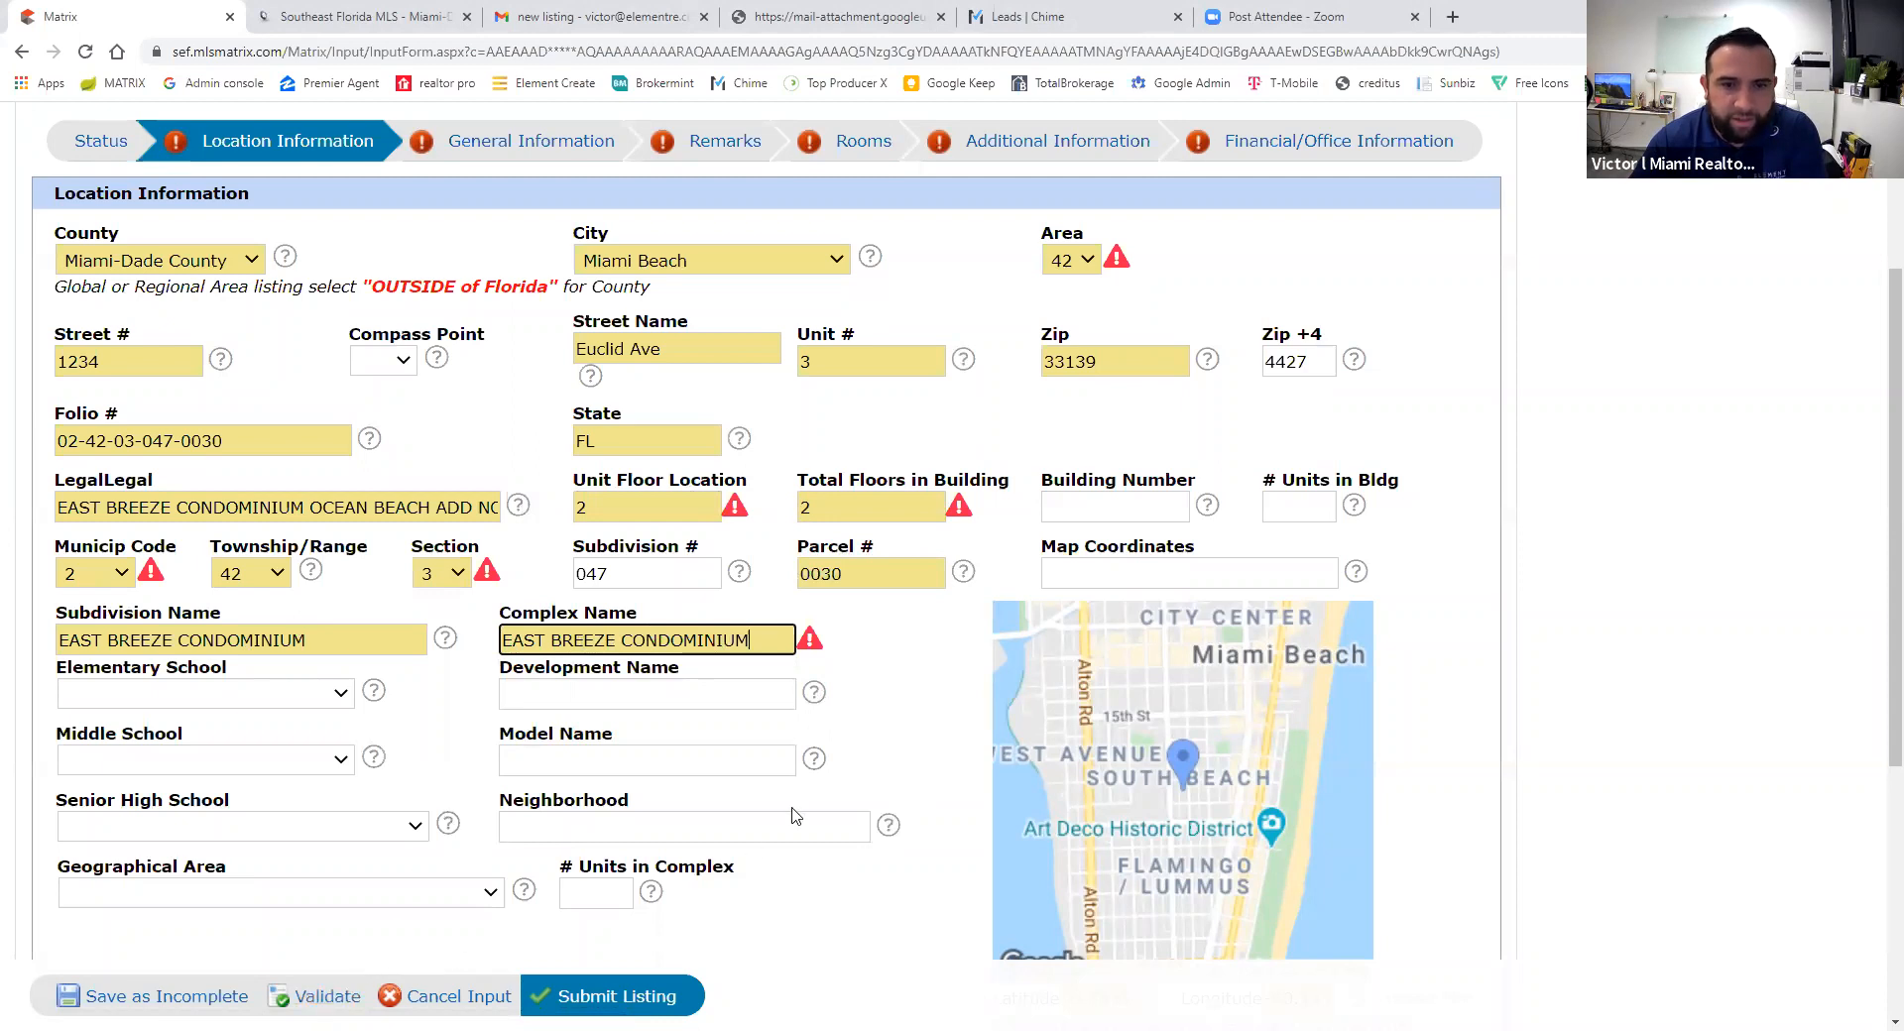
left_click(338, 1000)
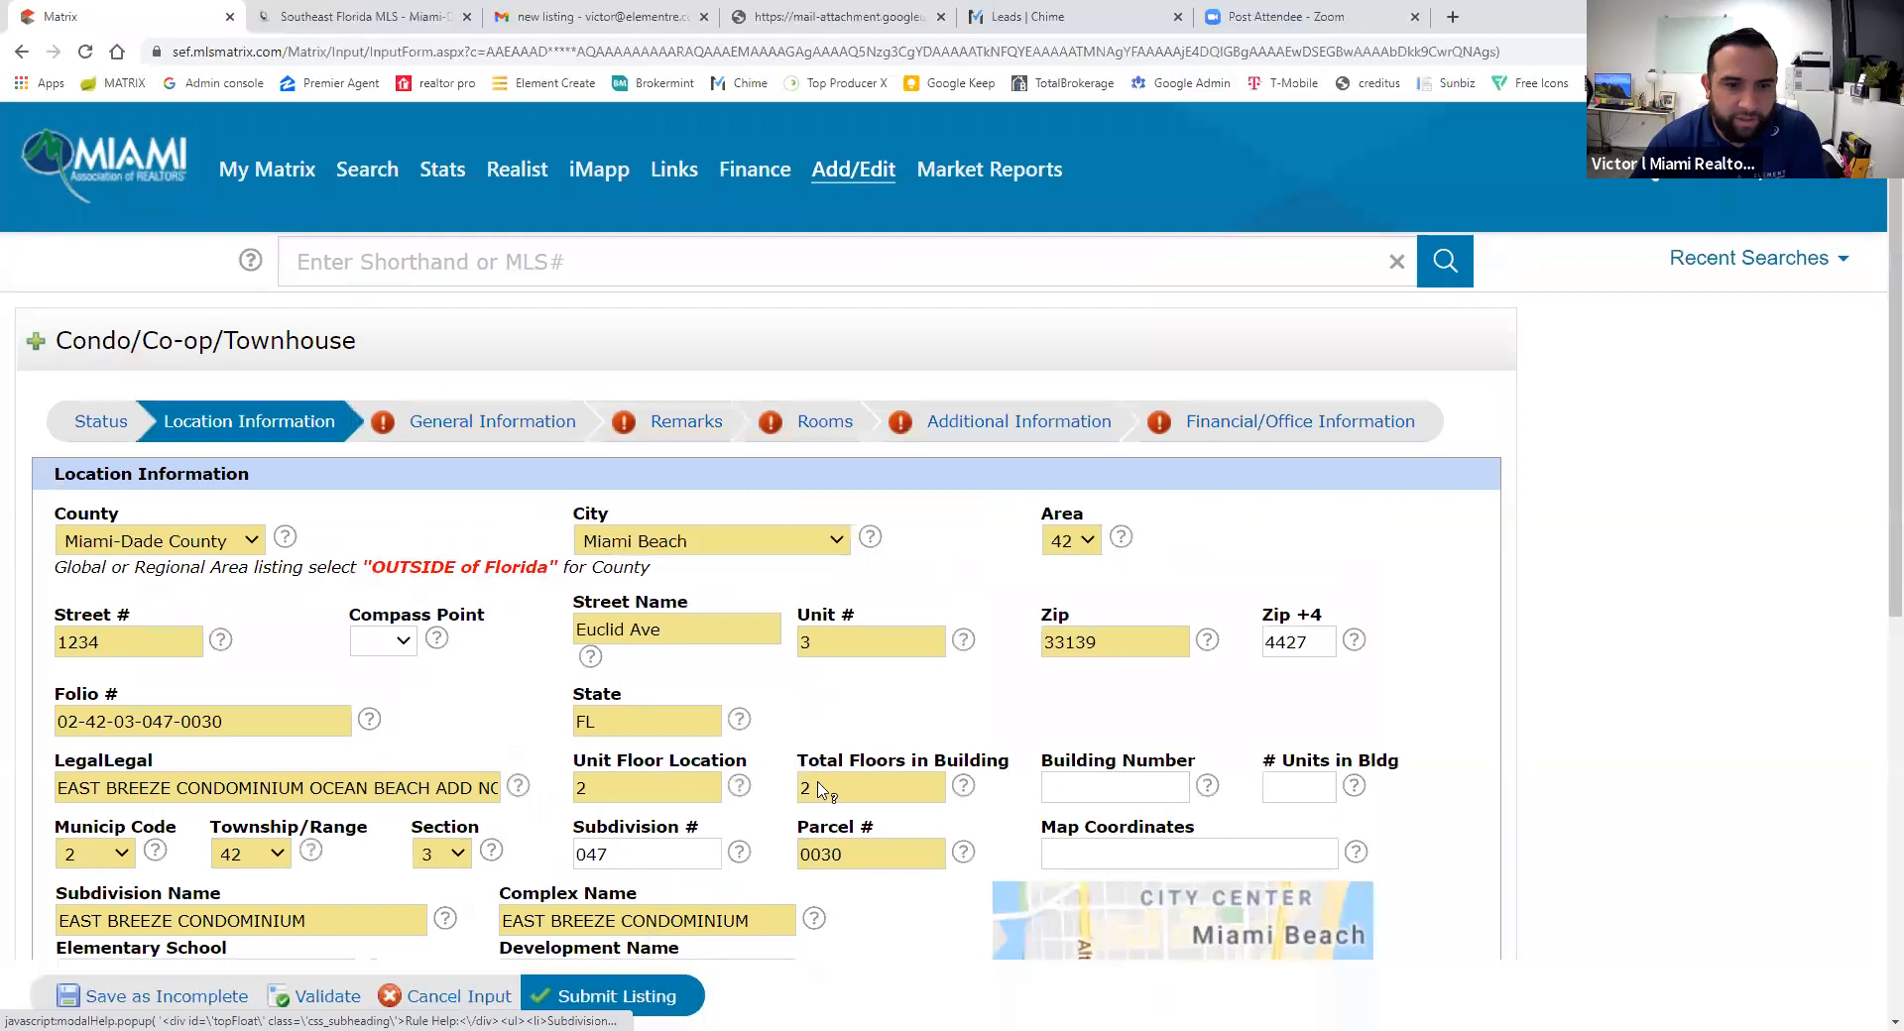
scroll(824, 794, "down", 4)
scroll(822, 790, "up", 4)
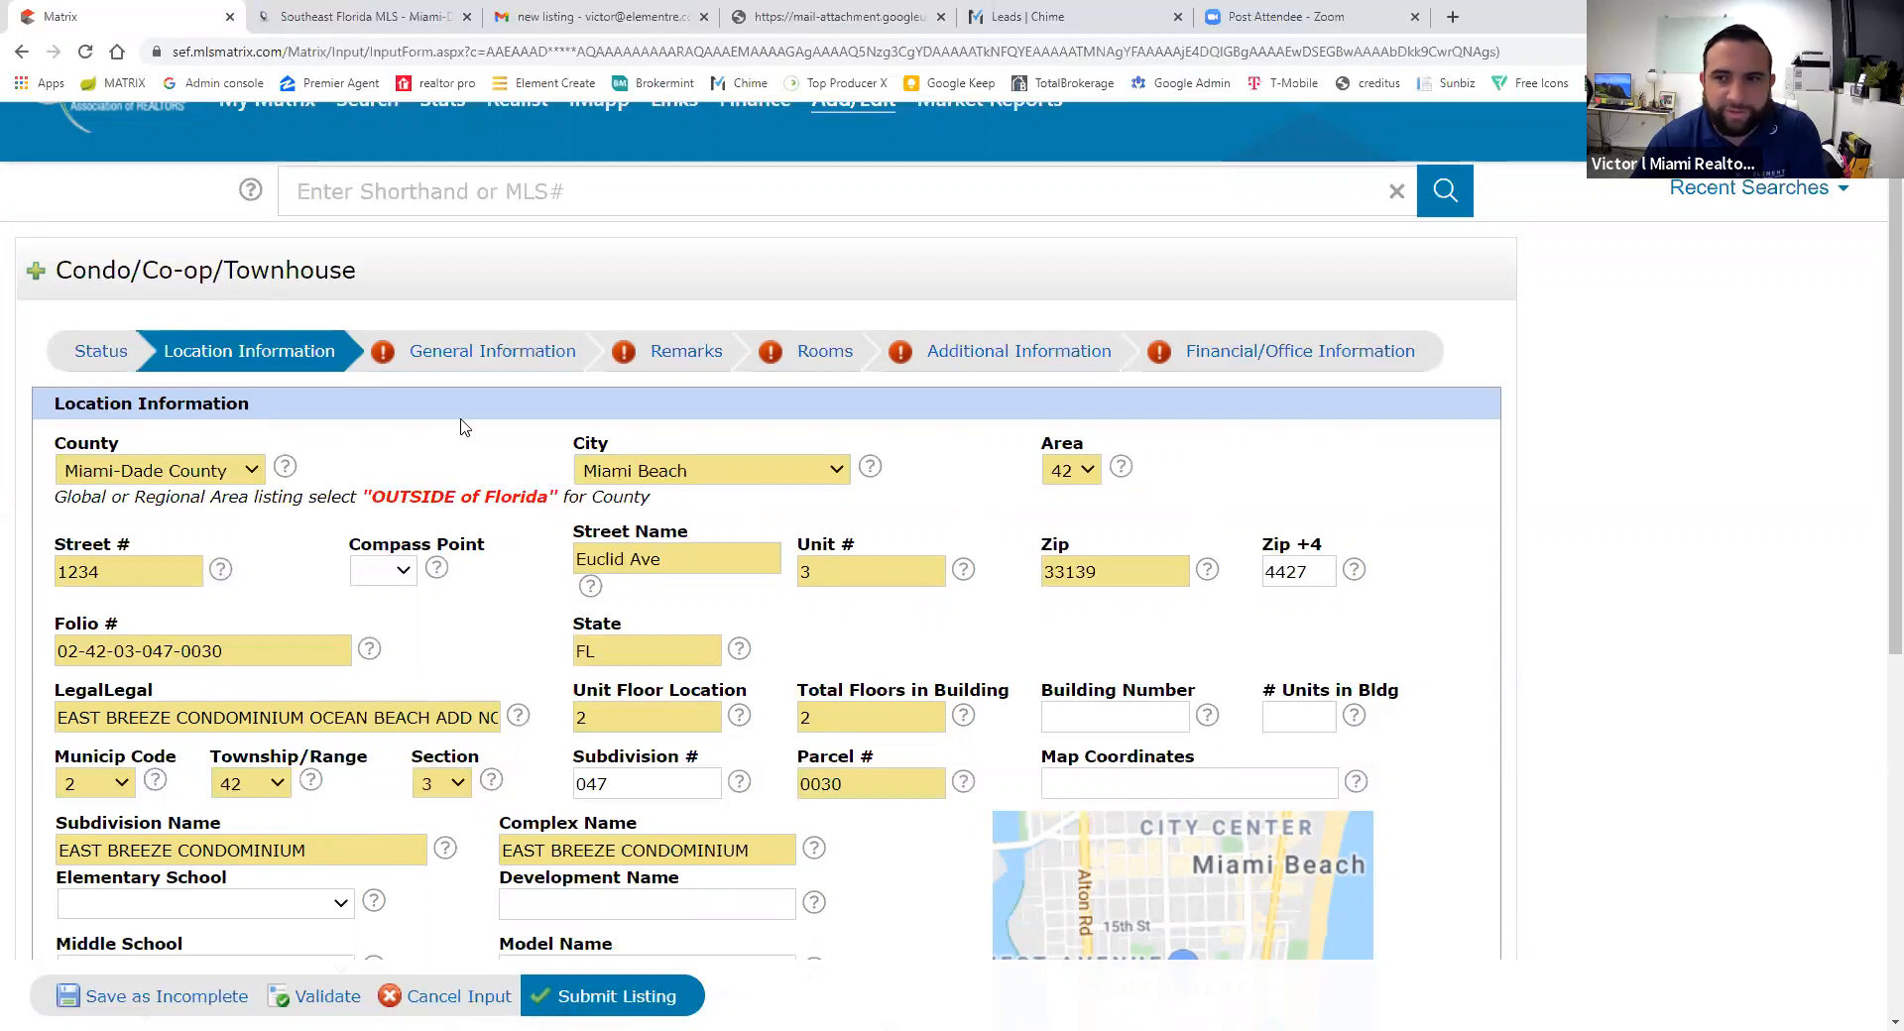
left_click(466, 357)
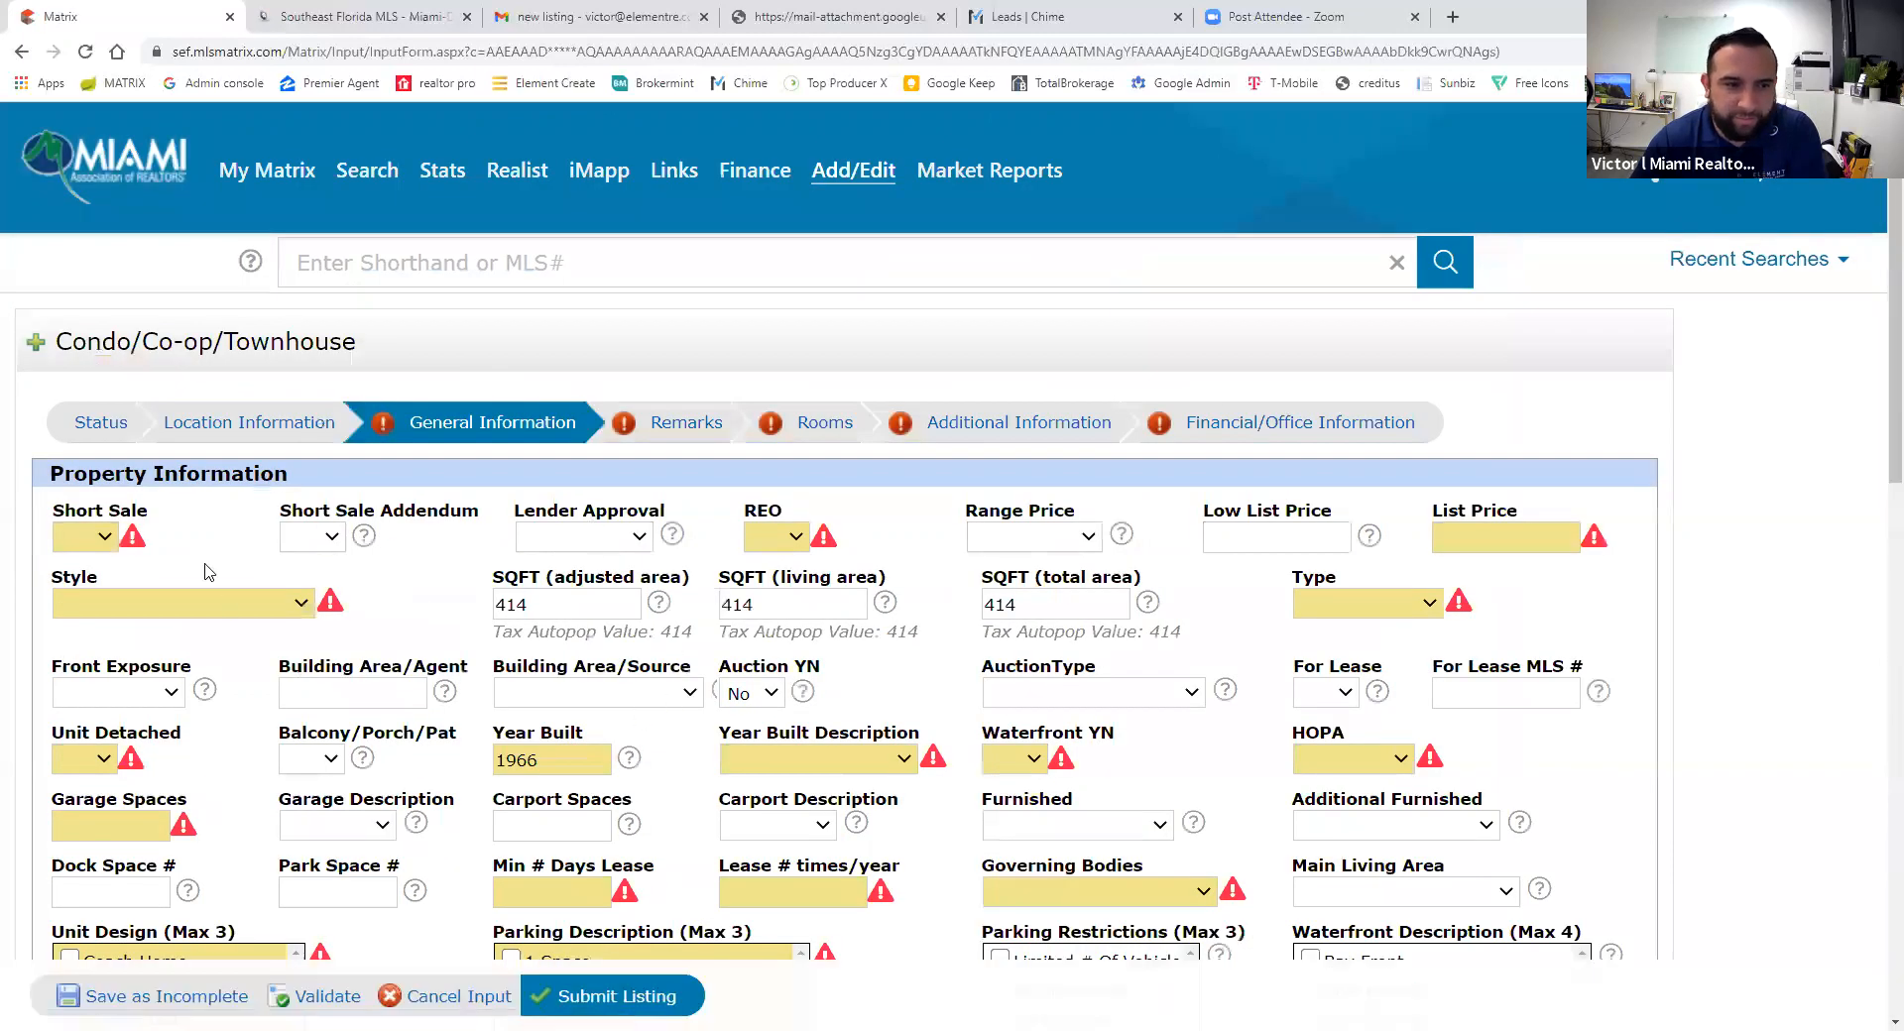
- Set Short Sale and REO to No, Style to C41-Condo 1-4 Stories, and list price 165000
scroll(188, 526, "down", 1)
left_click(107, 439)
left_click(109, 506)
left_click(192, 506)
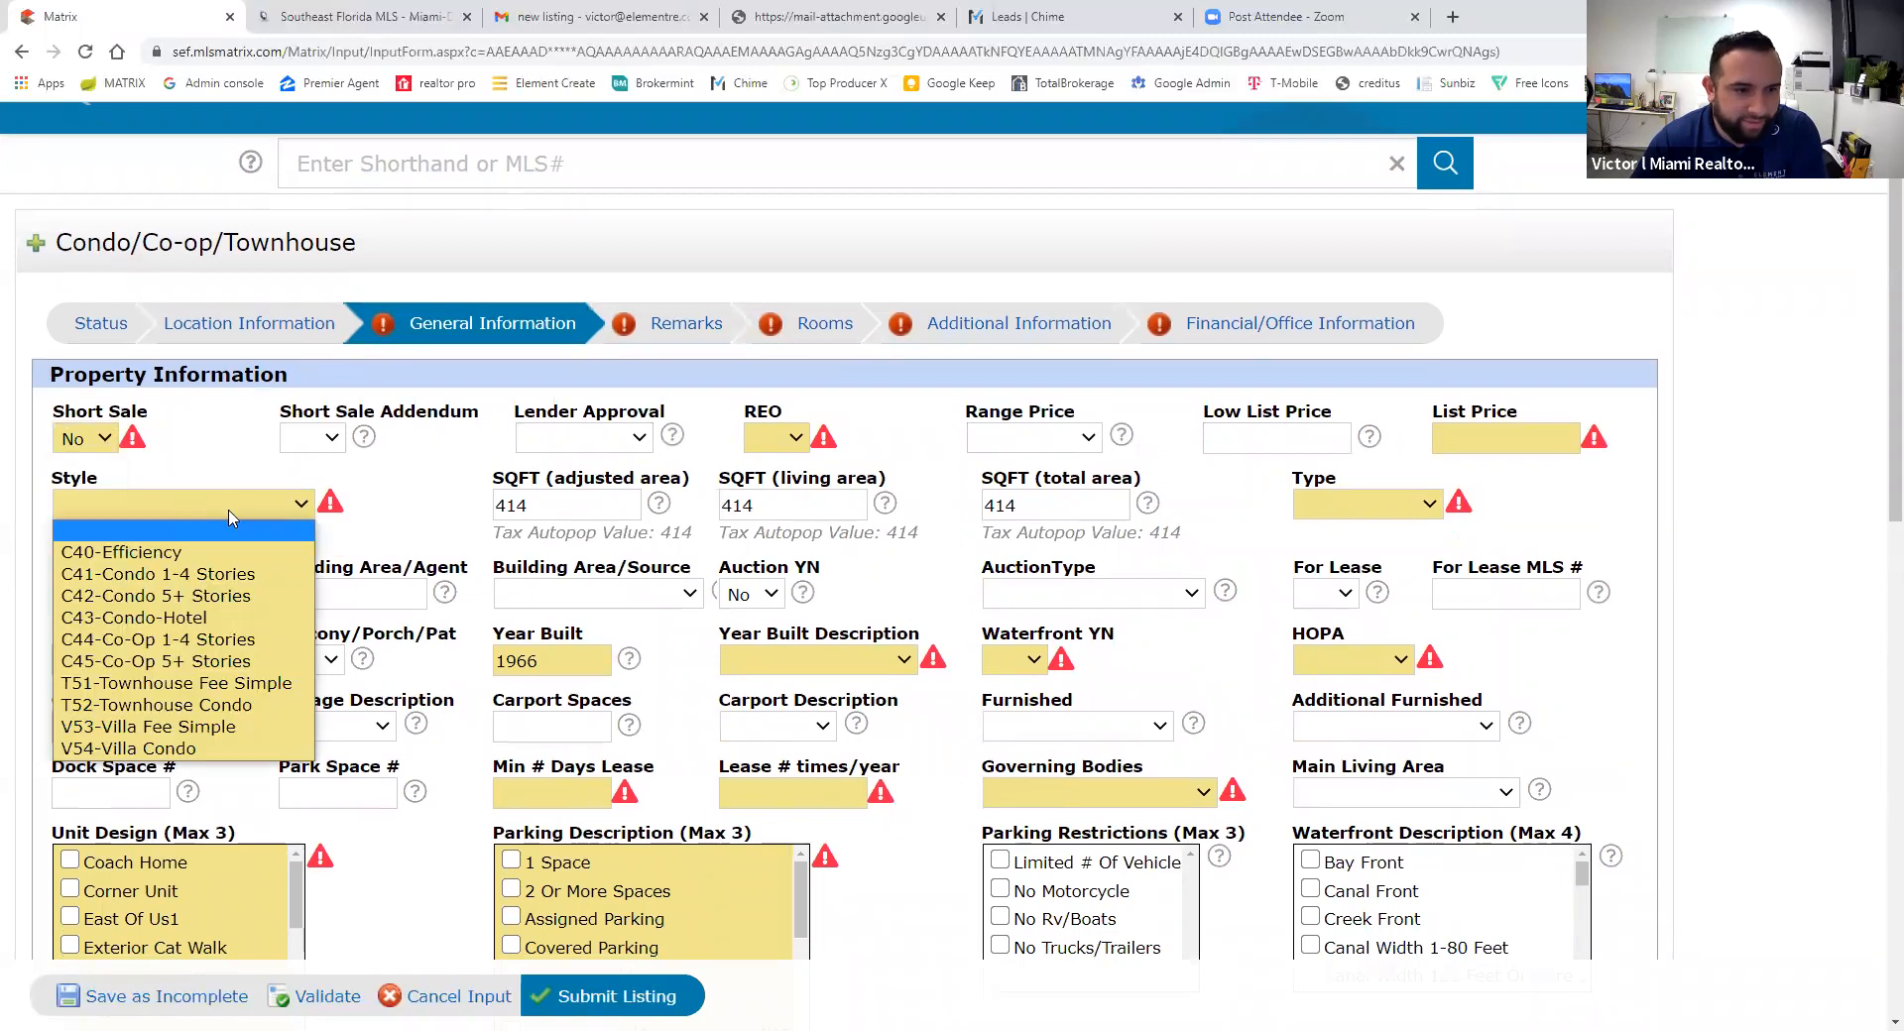
left_click(216, 577)
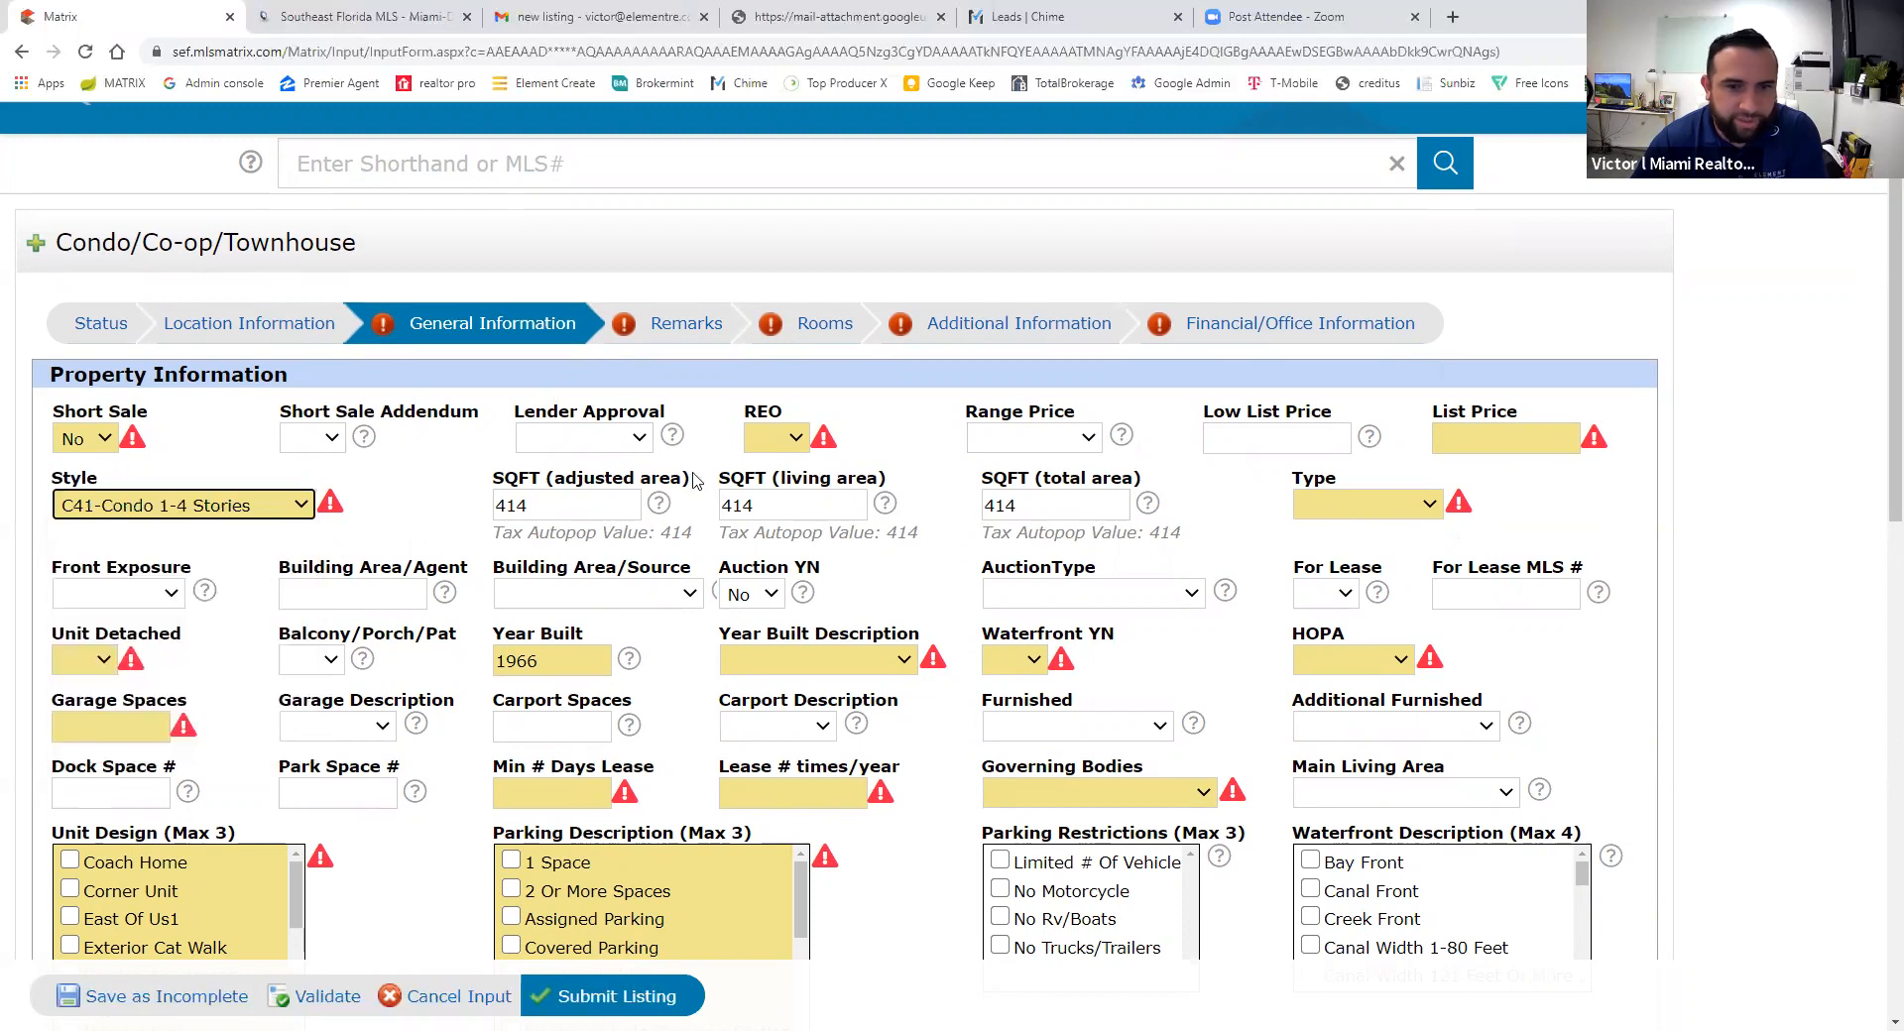
left_click(781, 446)
left_click(779, 507)
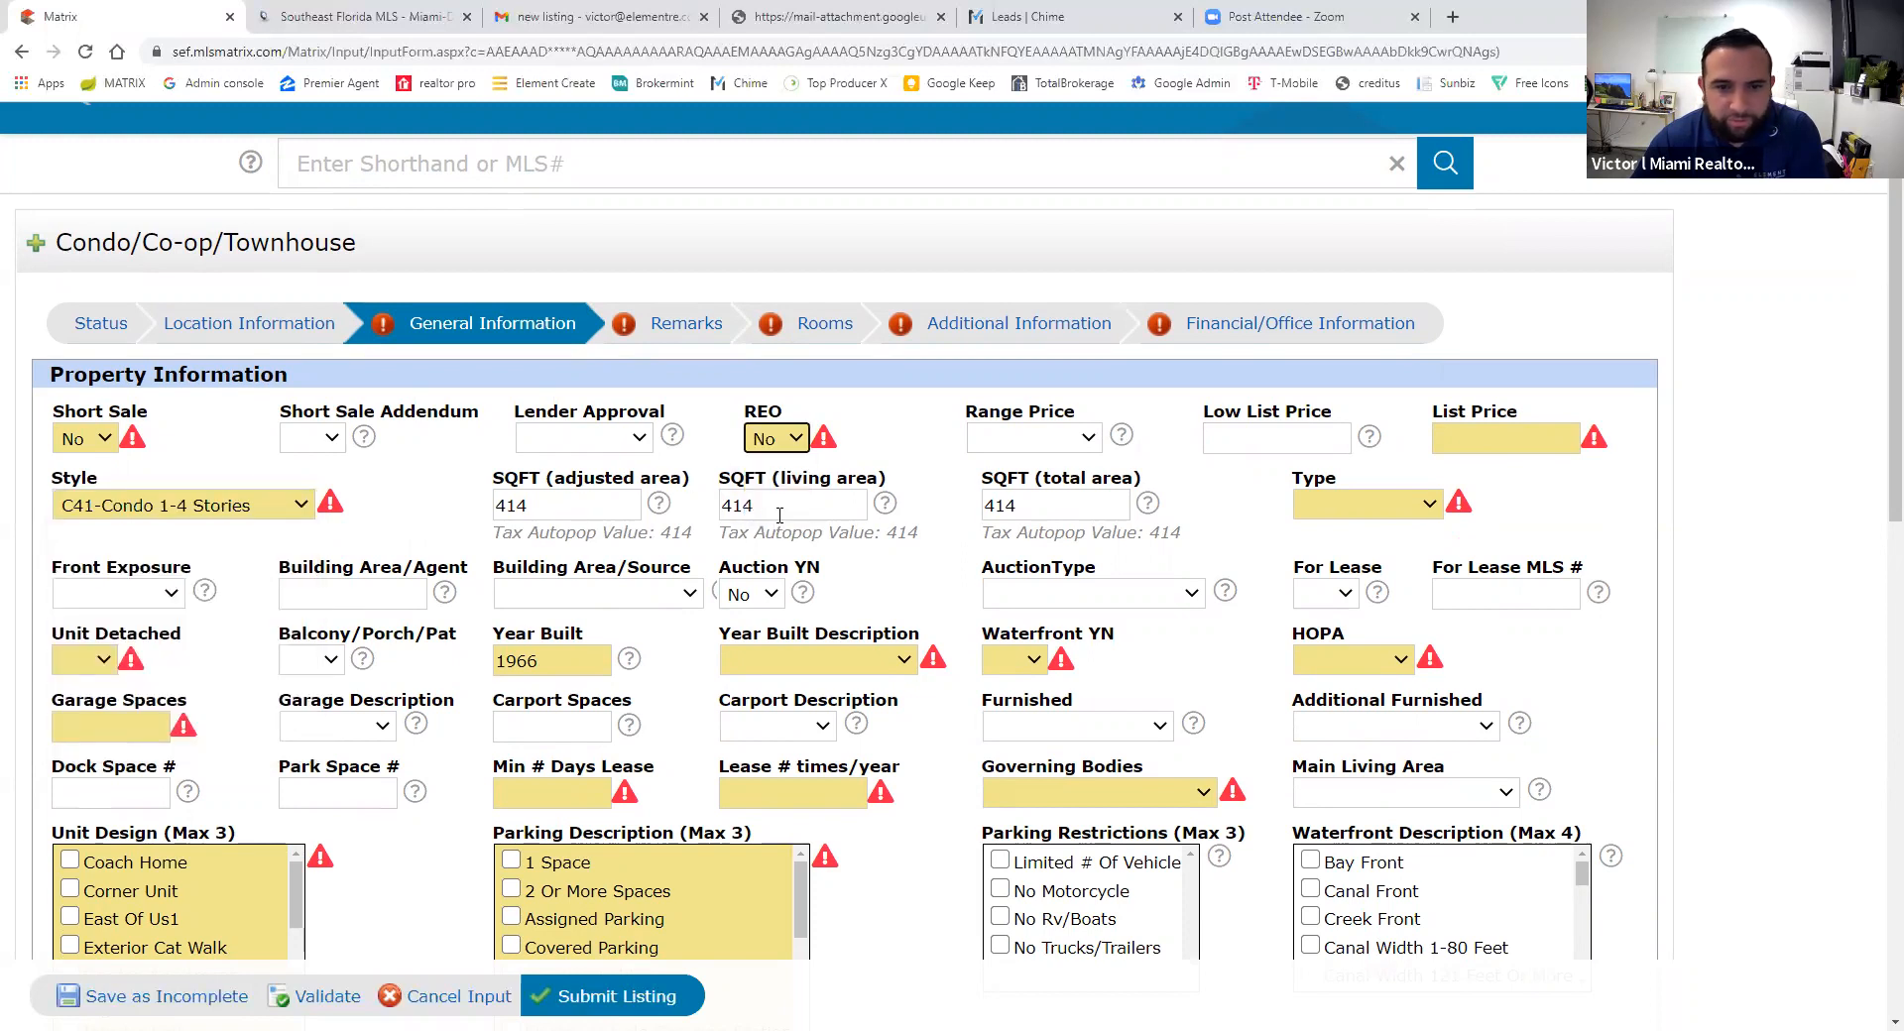
left_click(1442, 437)
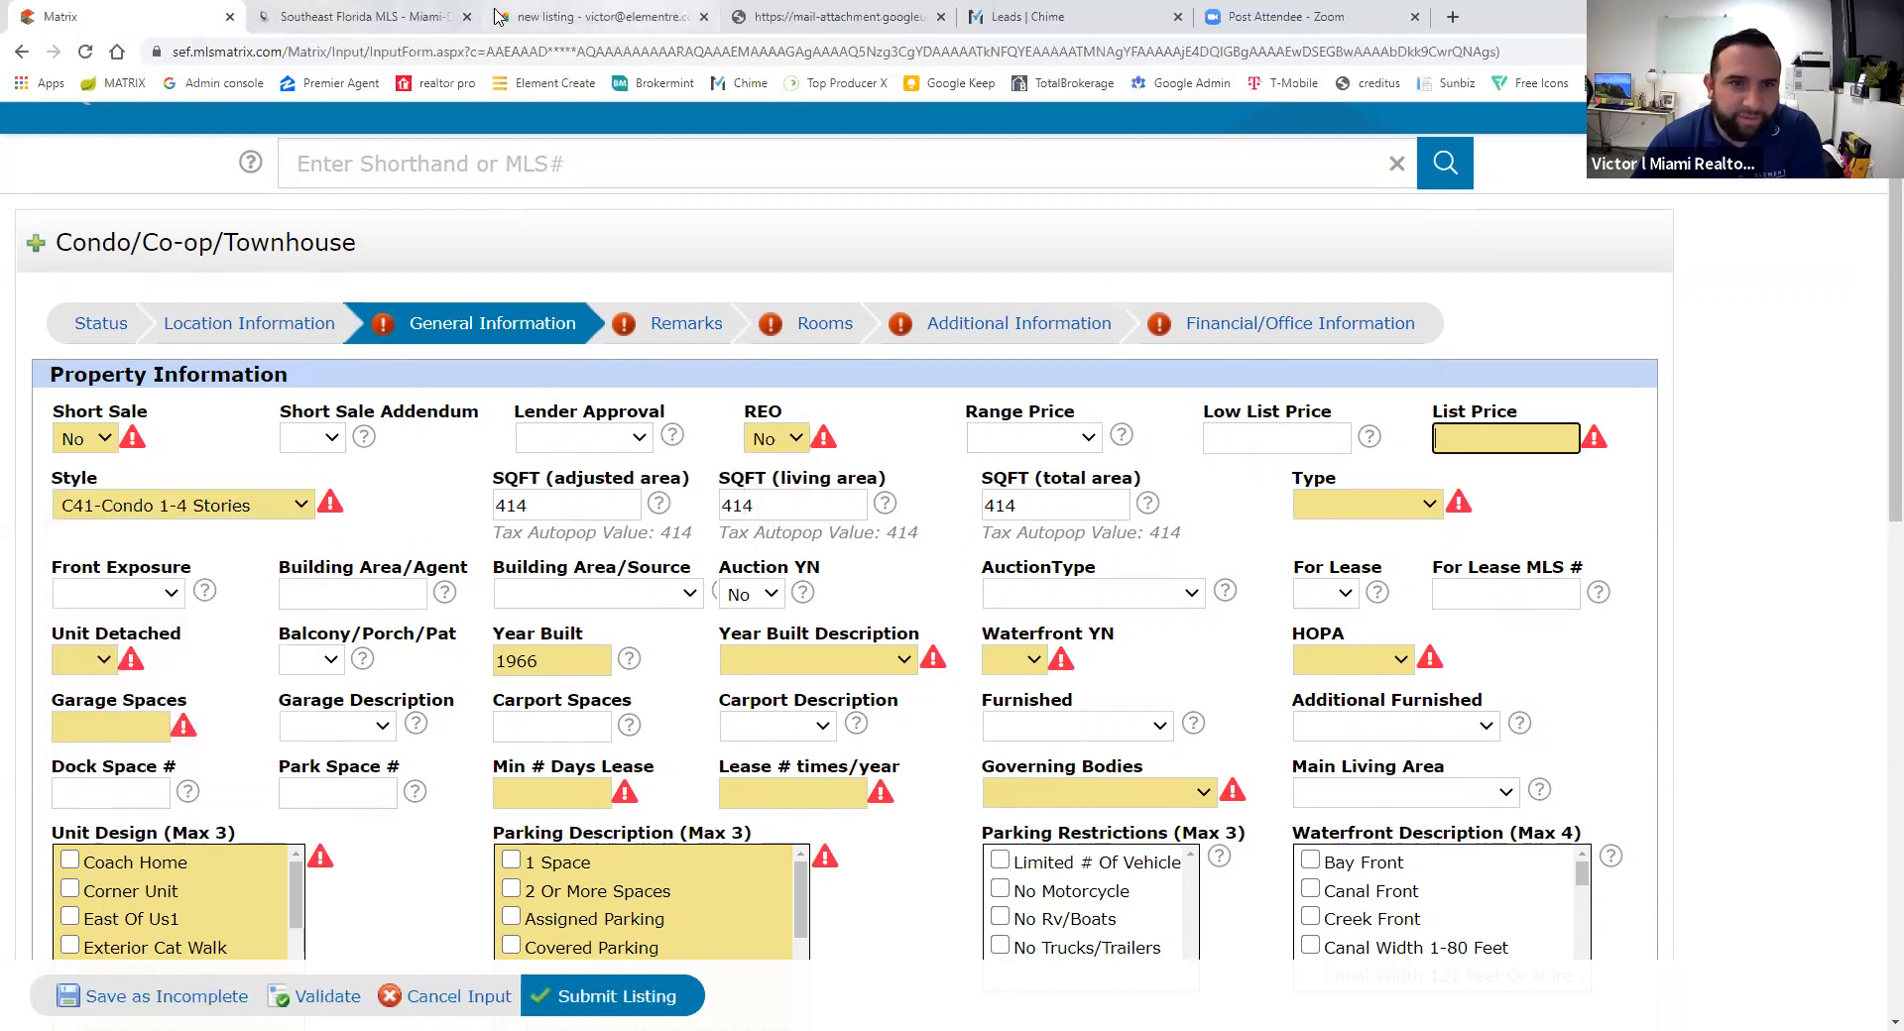
left_click(838, 16)
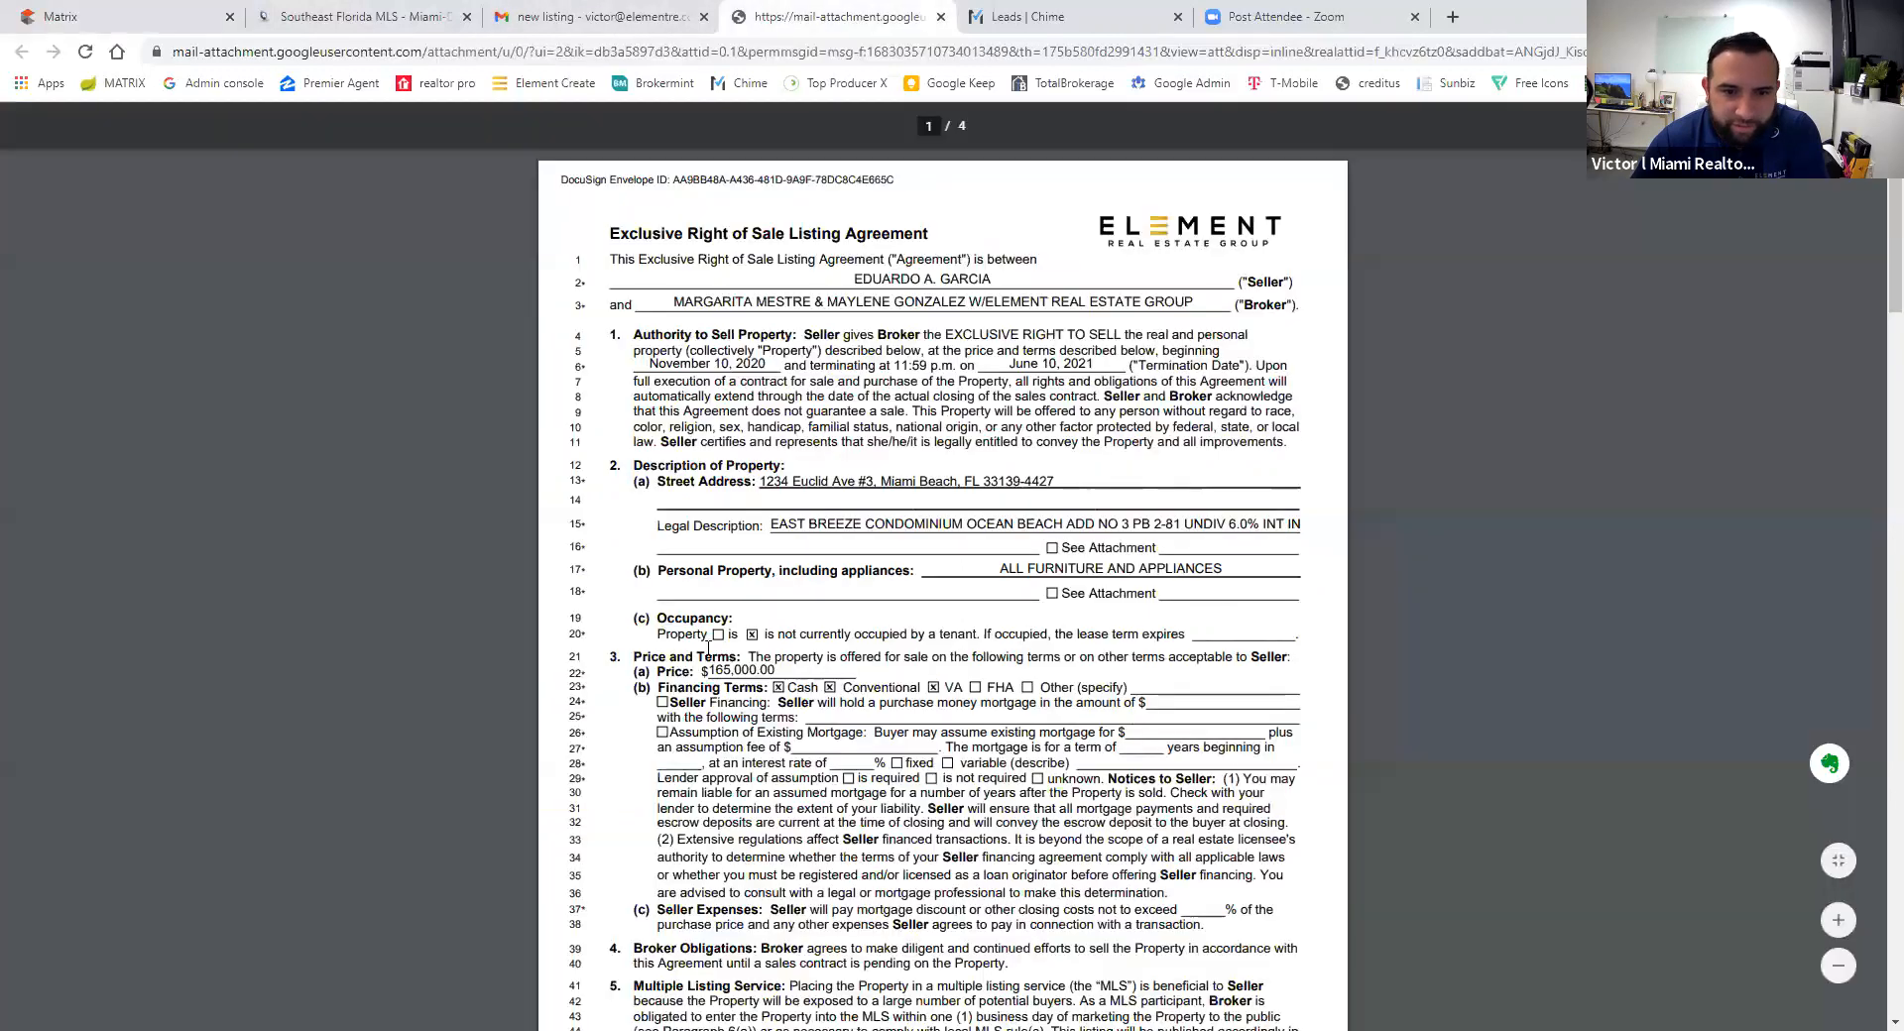
left_click(111, 14)
type("165000")
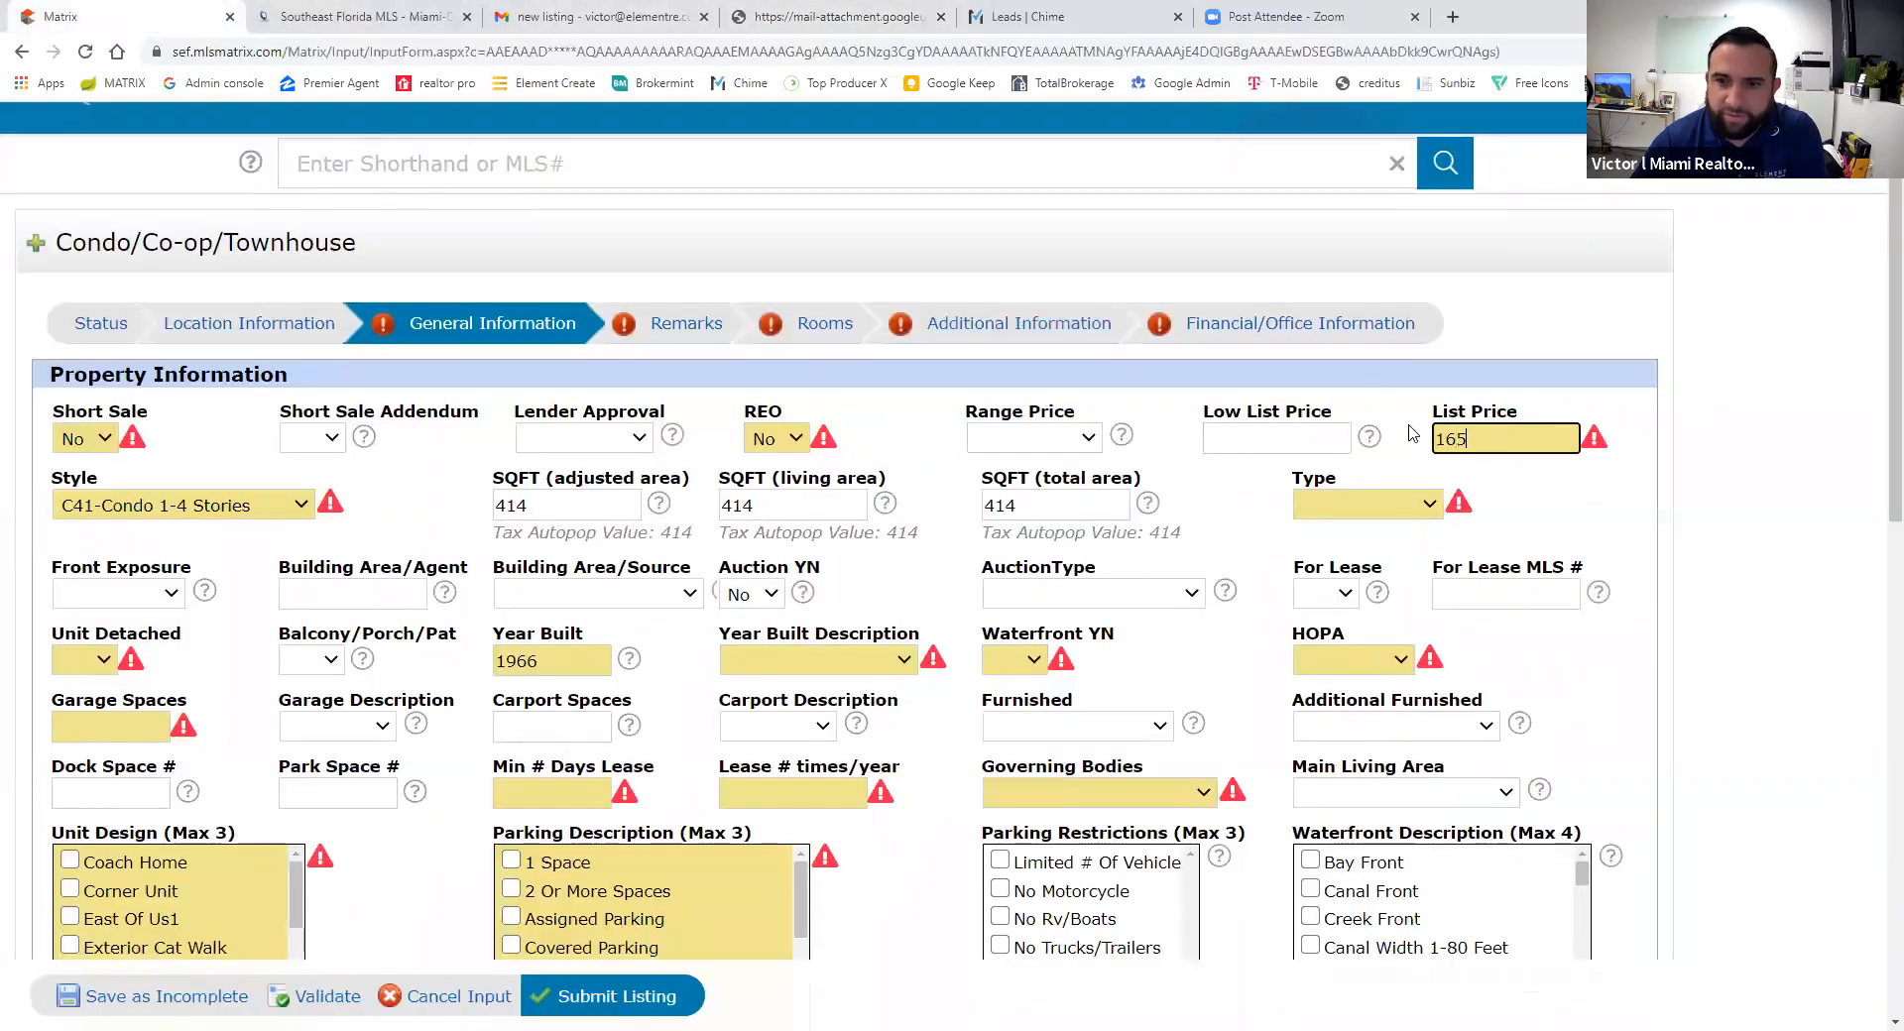
- Set the property Type to Condo and Year Built Description to Resale
left_click(1374, 505)
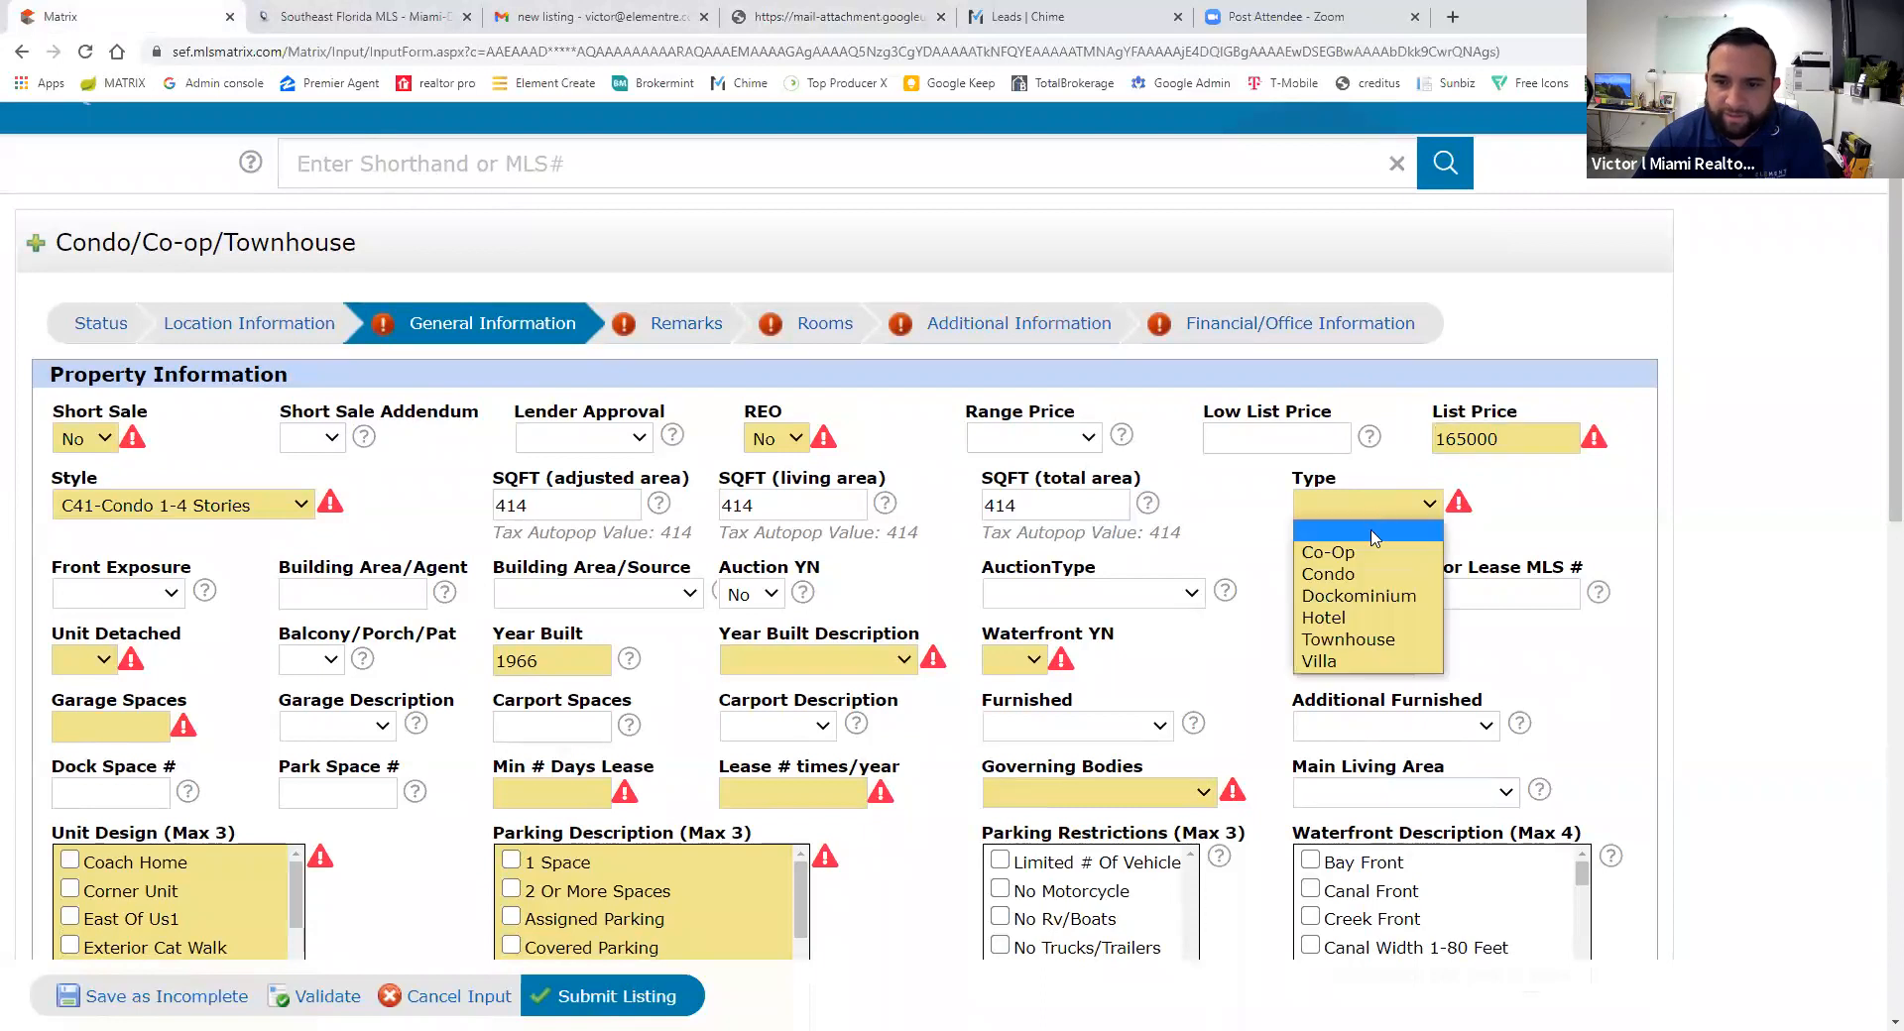
left_click(1364, 571)
scroll(454, 661, "down", 1)
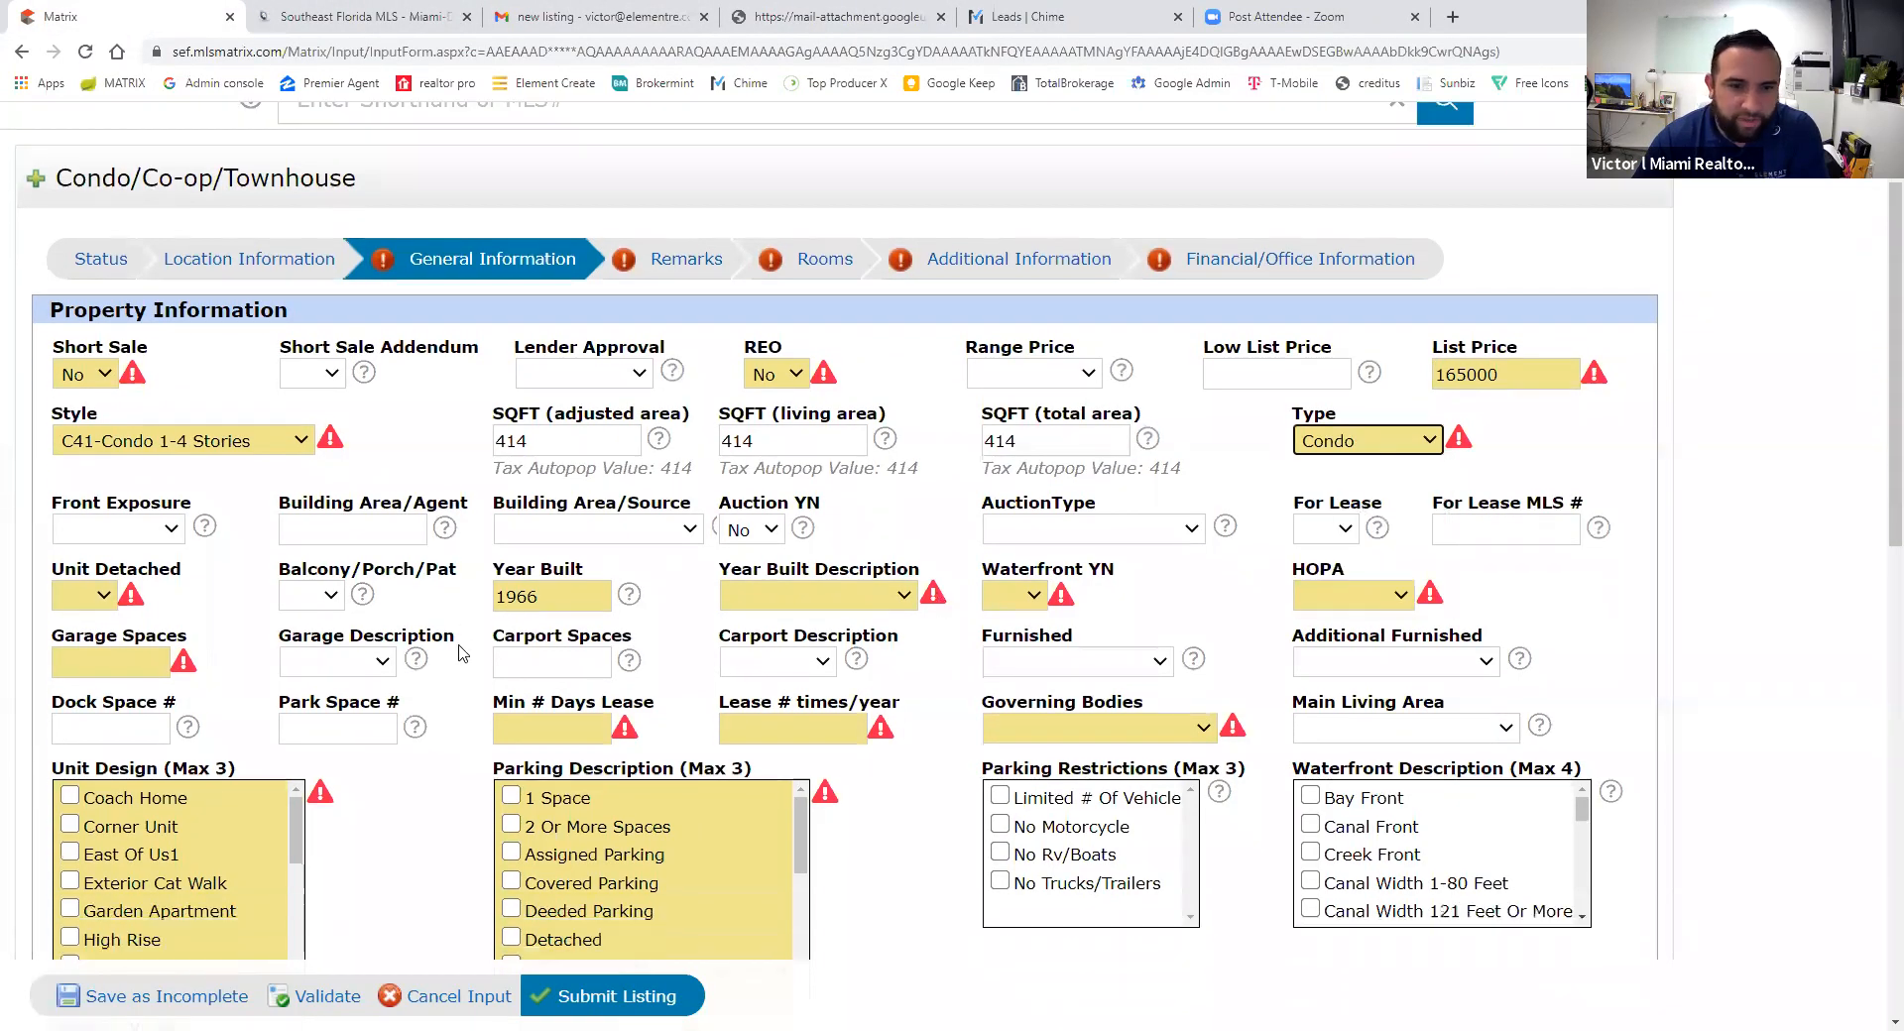
left_click(841, 560)
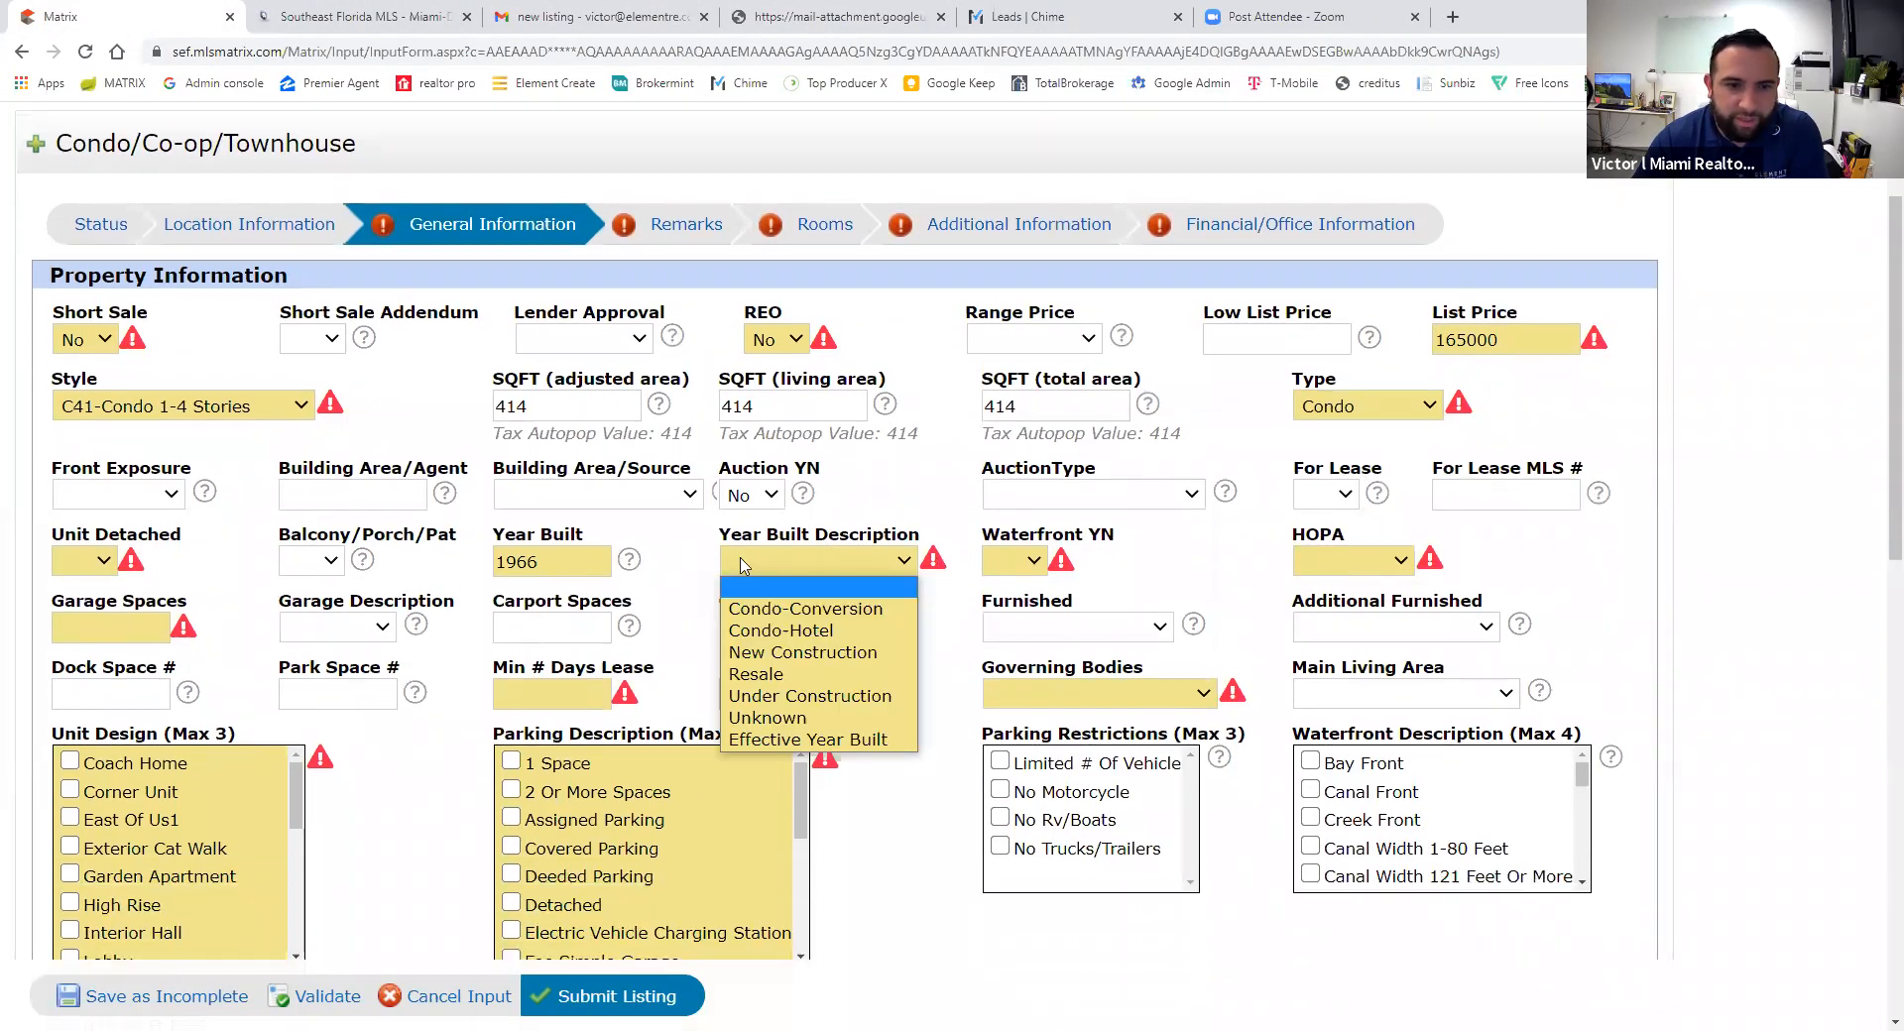
left_click(782, 674)
left_click(804, 561)
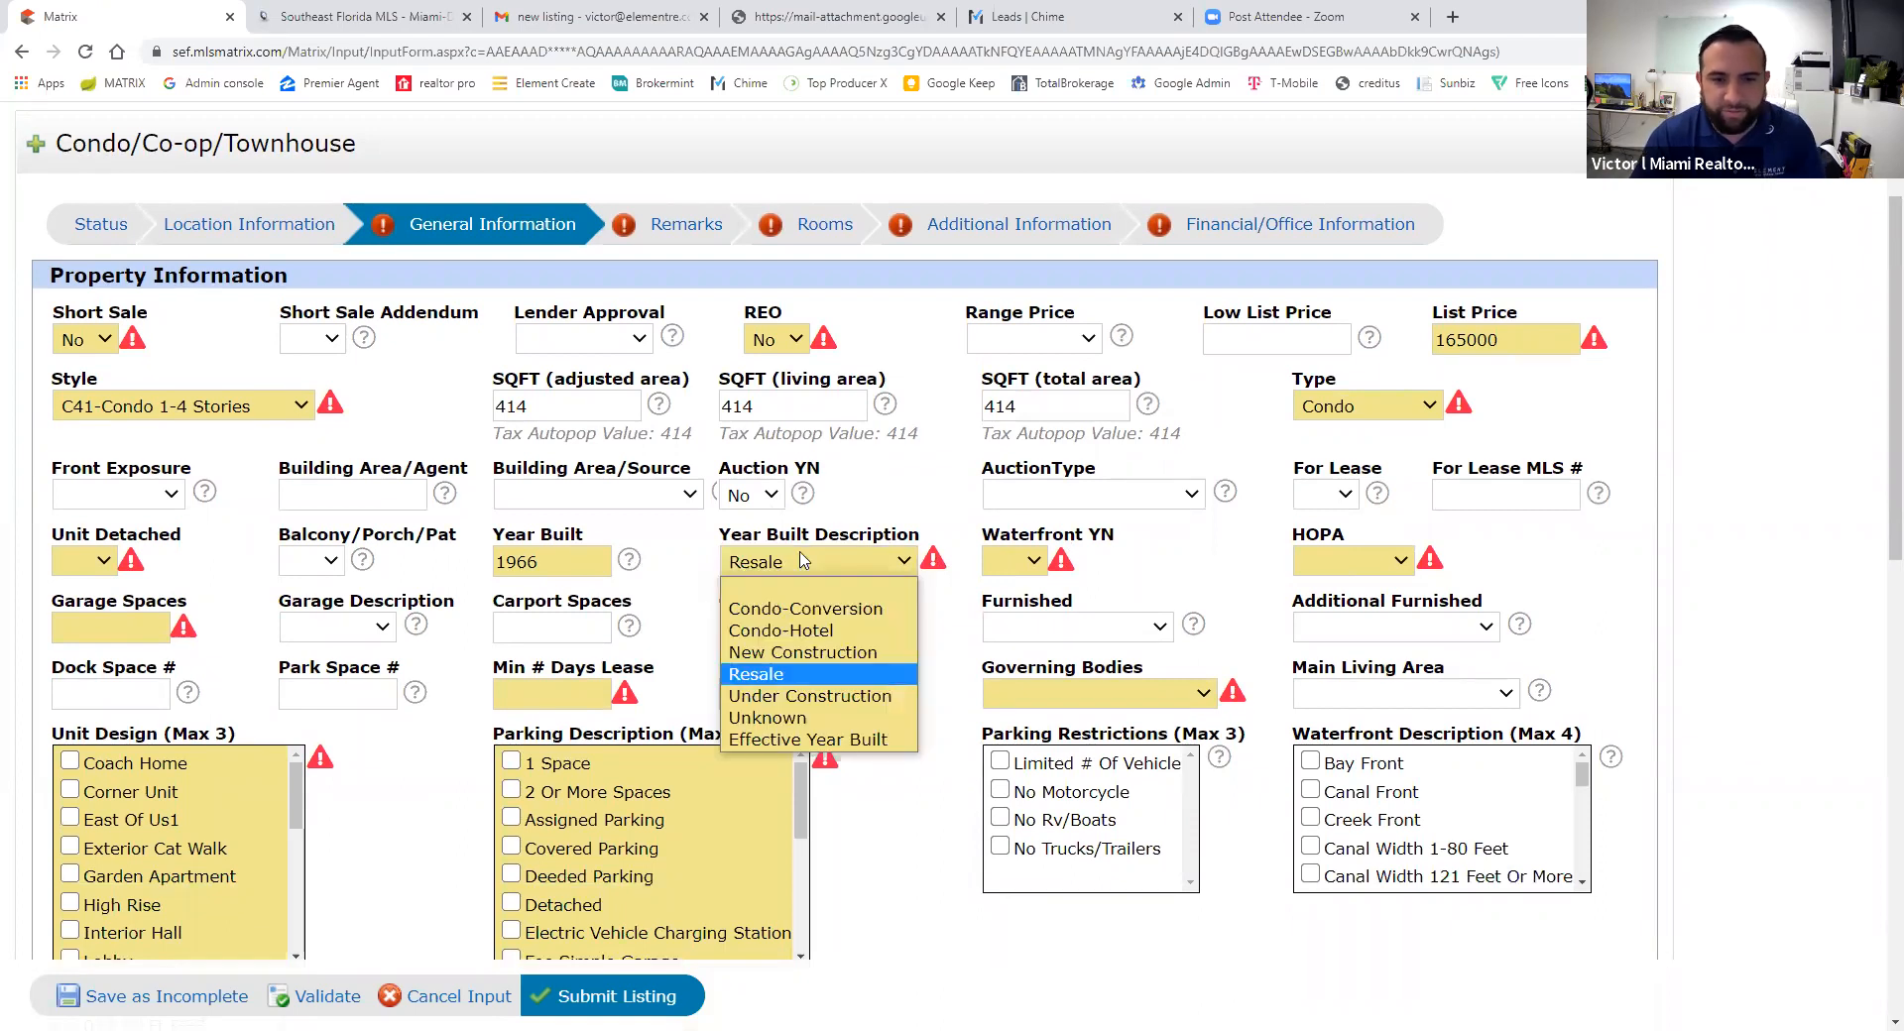
left_click(783, 674)
left_click(805, 571)
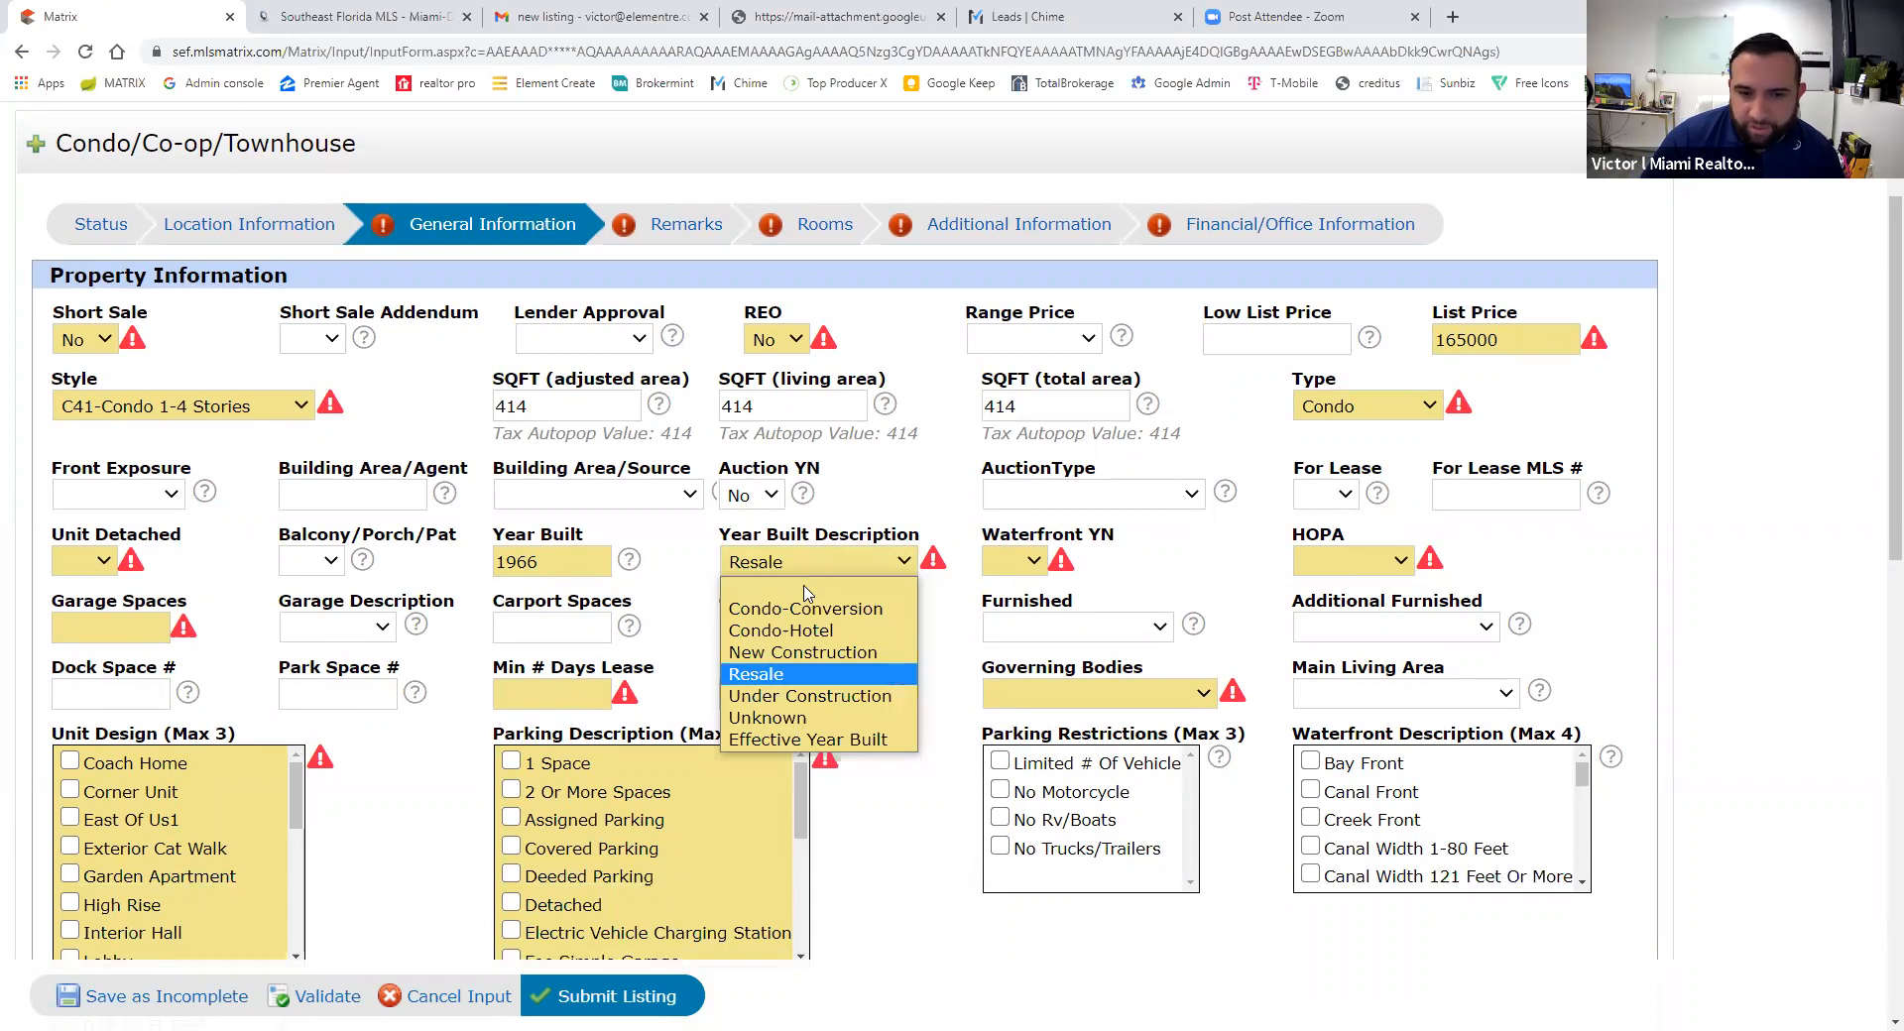
left_click(796, 671)
- Mark the unit as not waterfront, No HOPA, and not detached
left_click(1012, 561)
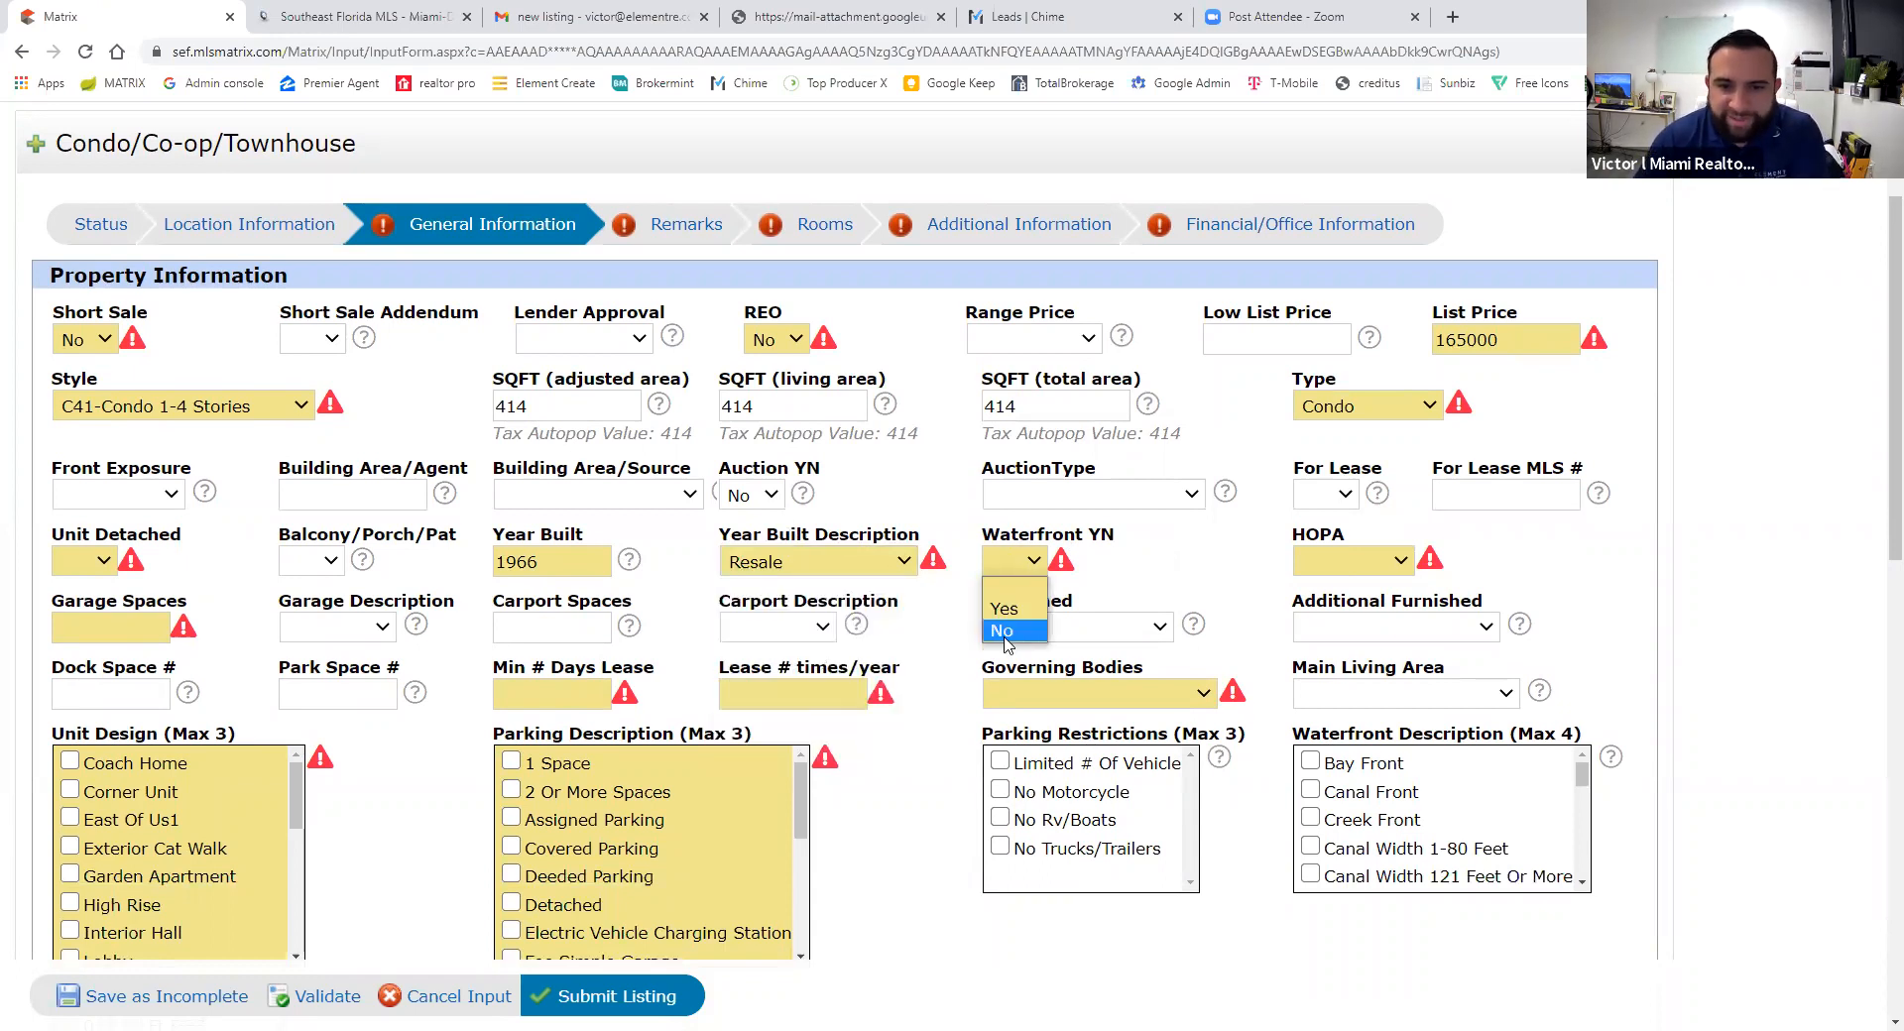
left_click(1007, 632)
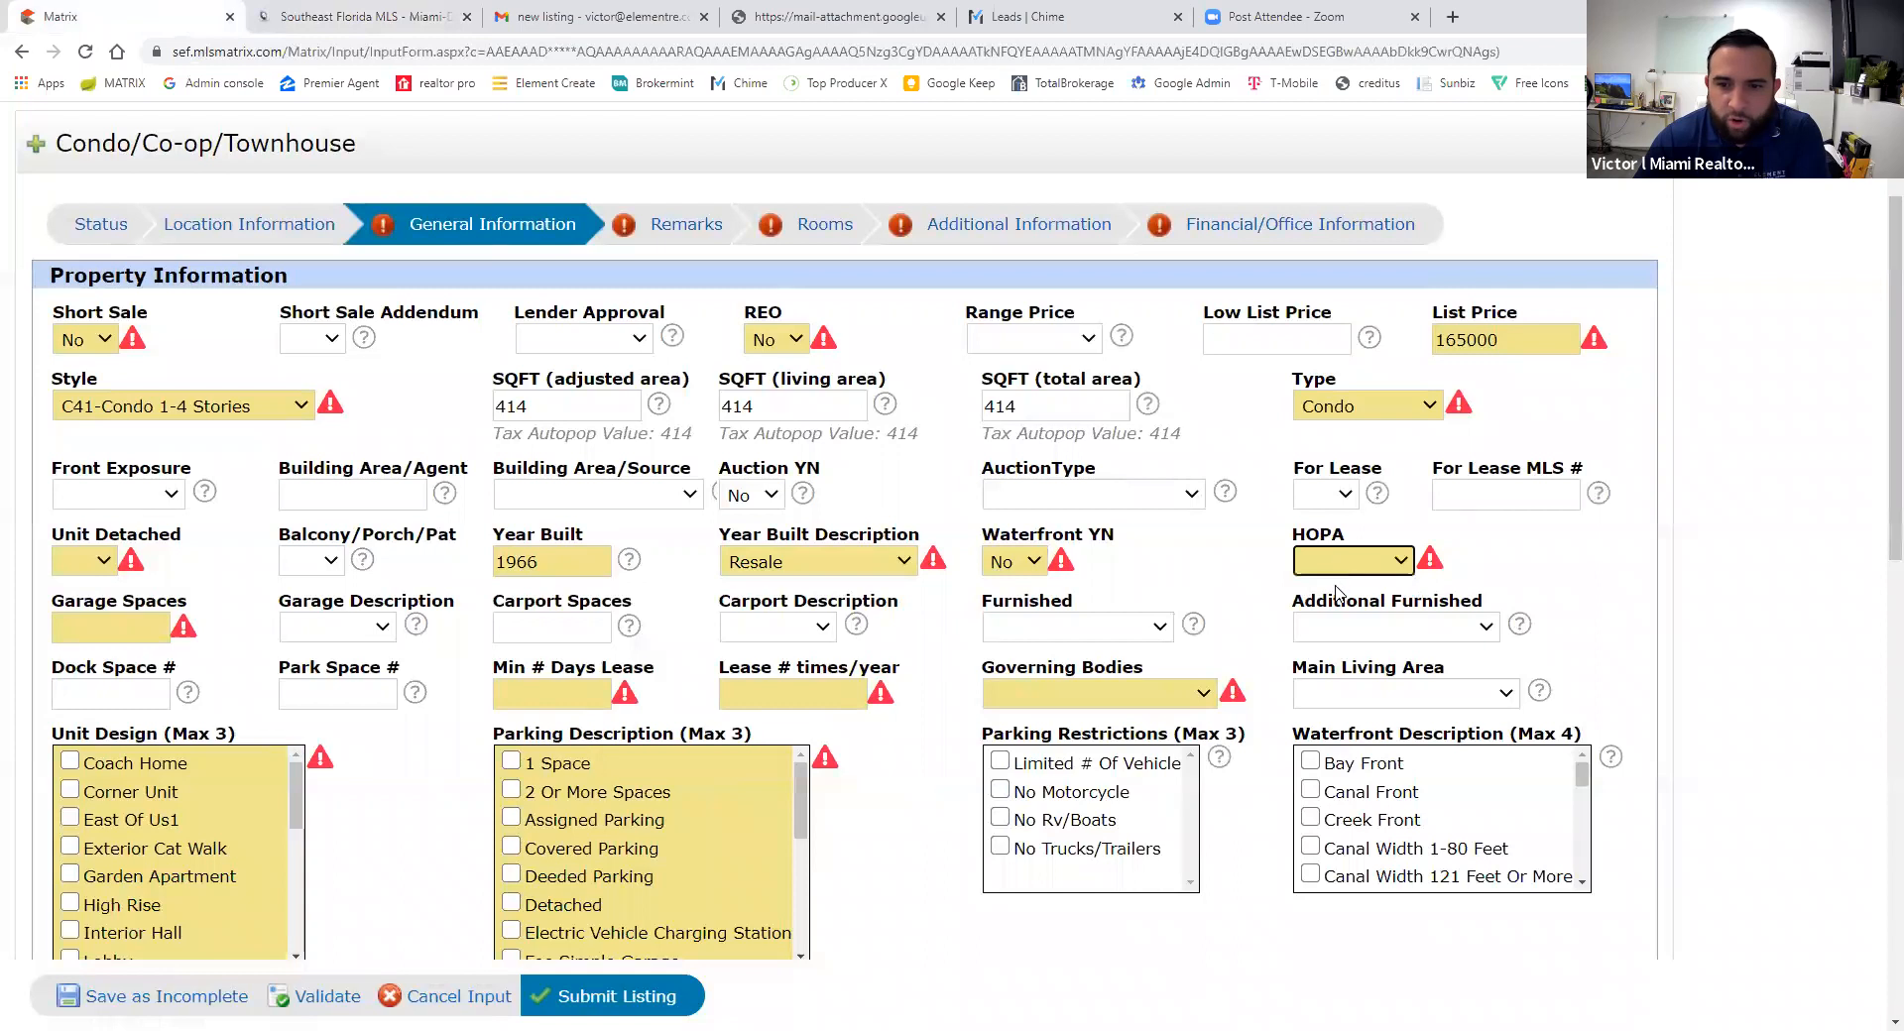
left_click(1339, 563)
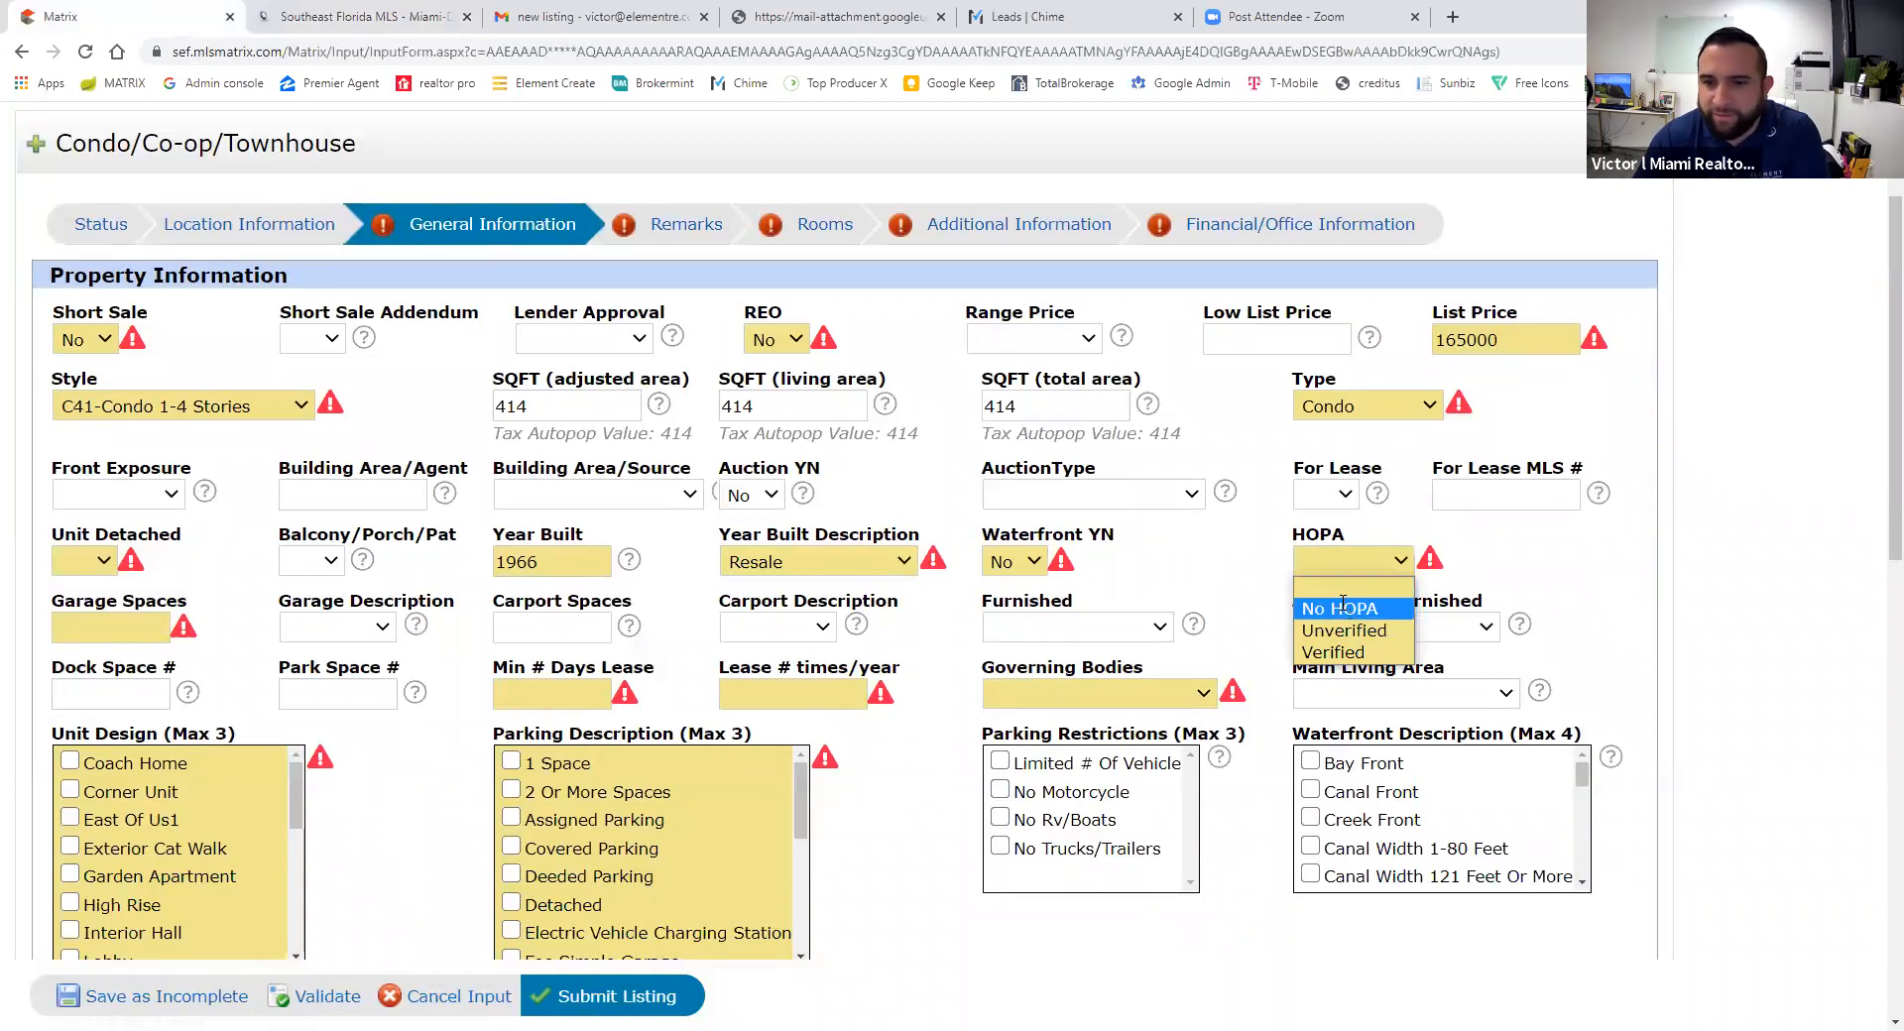
left_click(1344, 609)
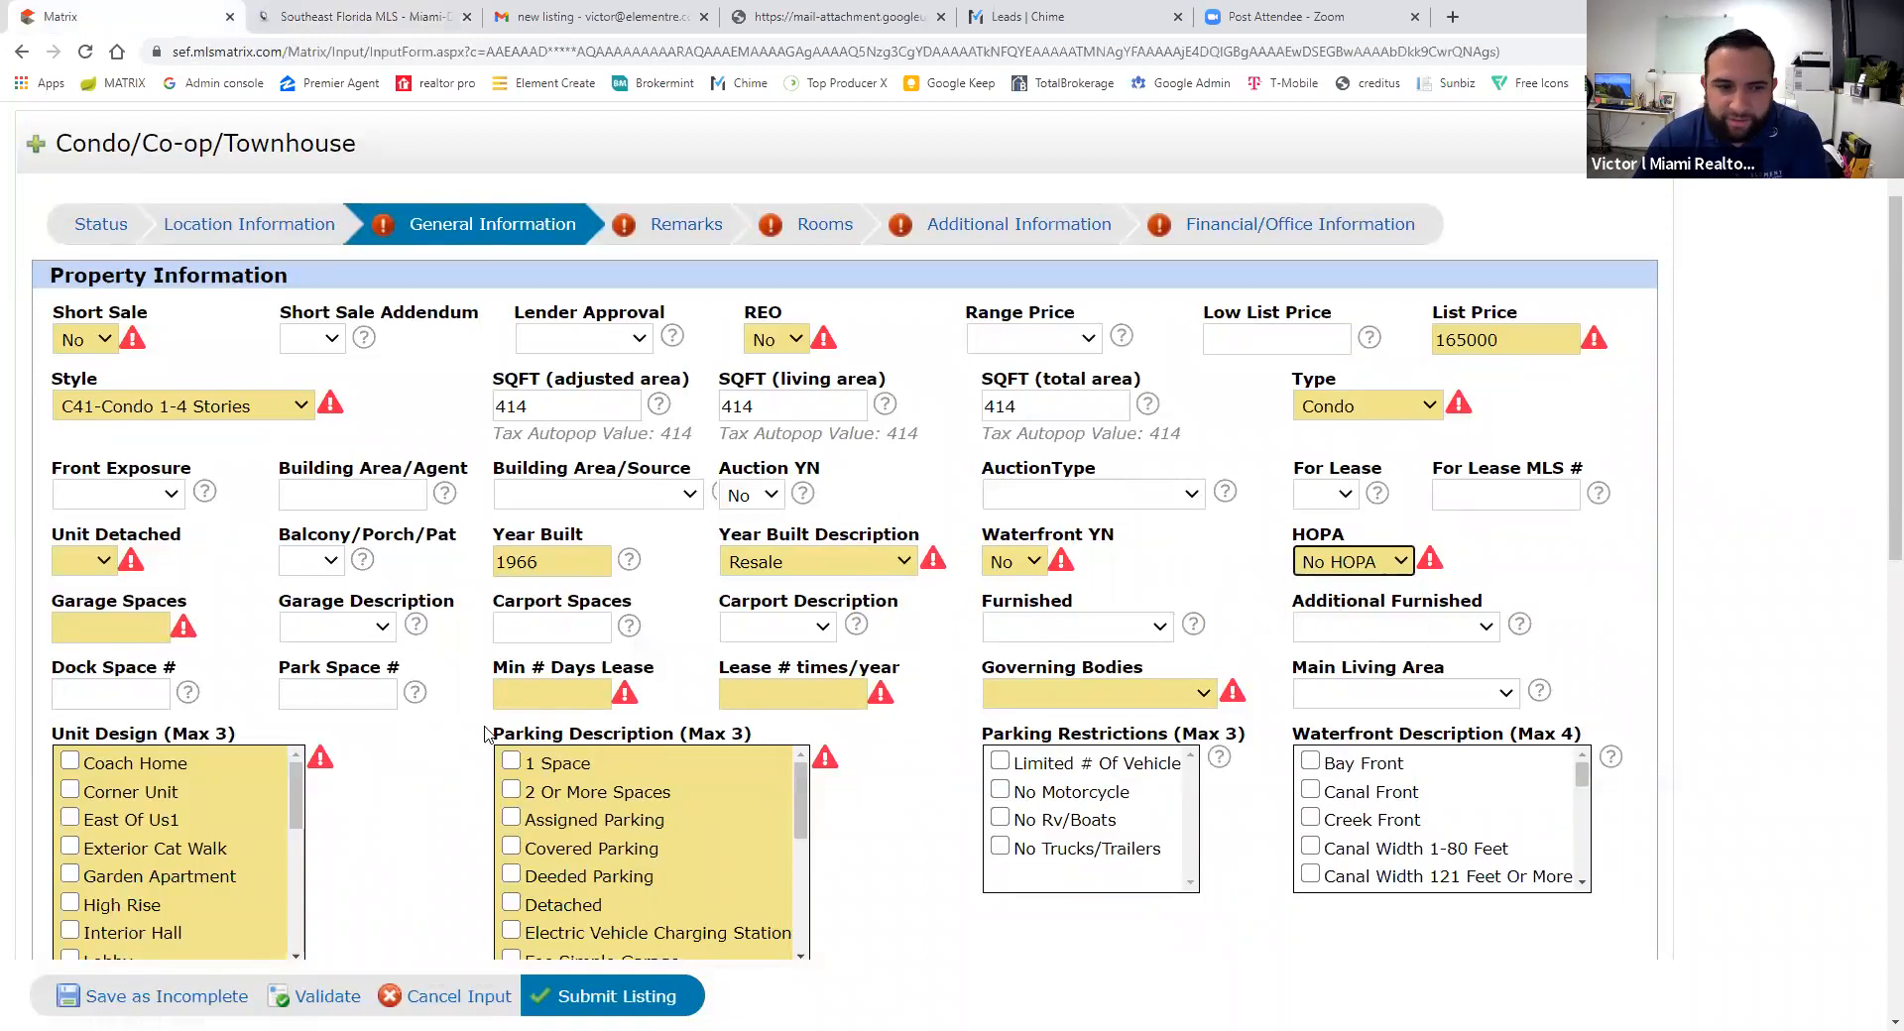
left_click(81, 564)
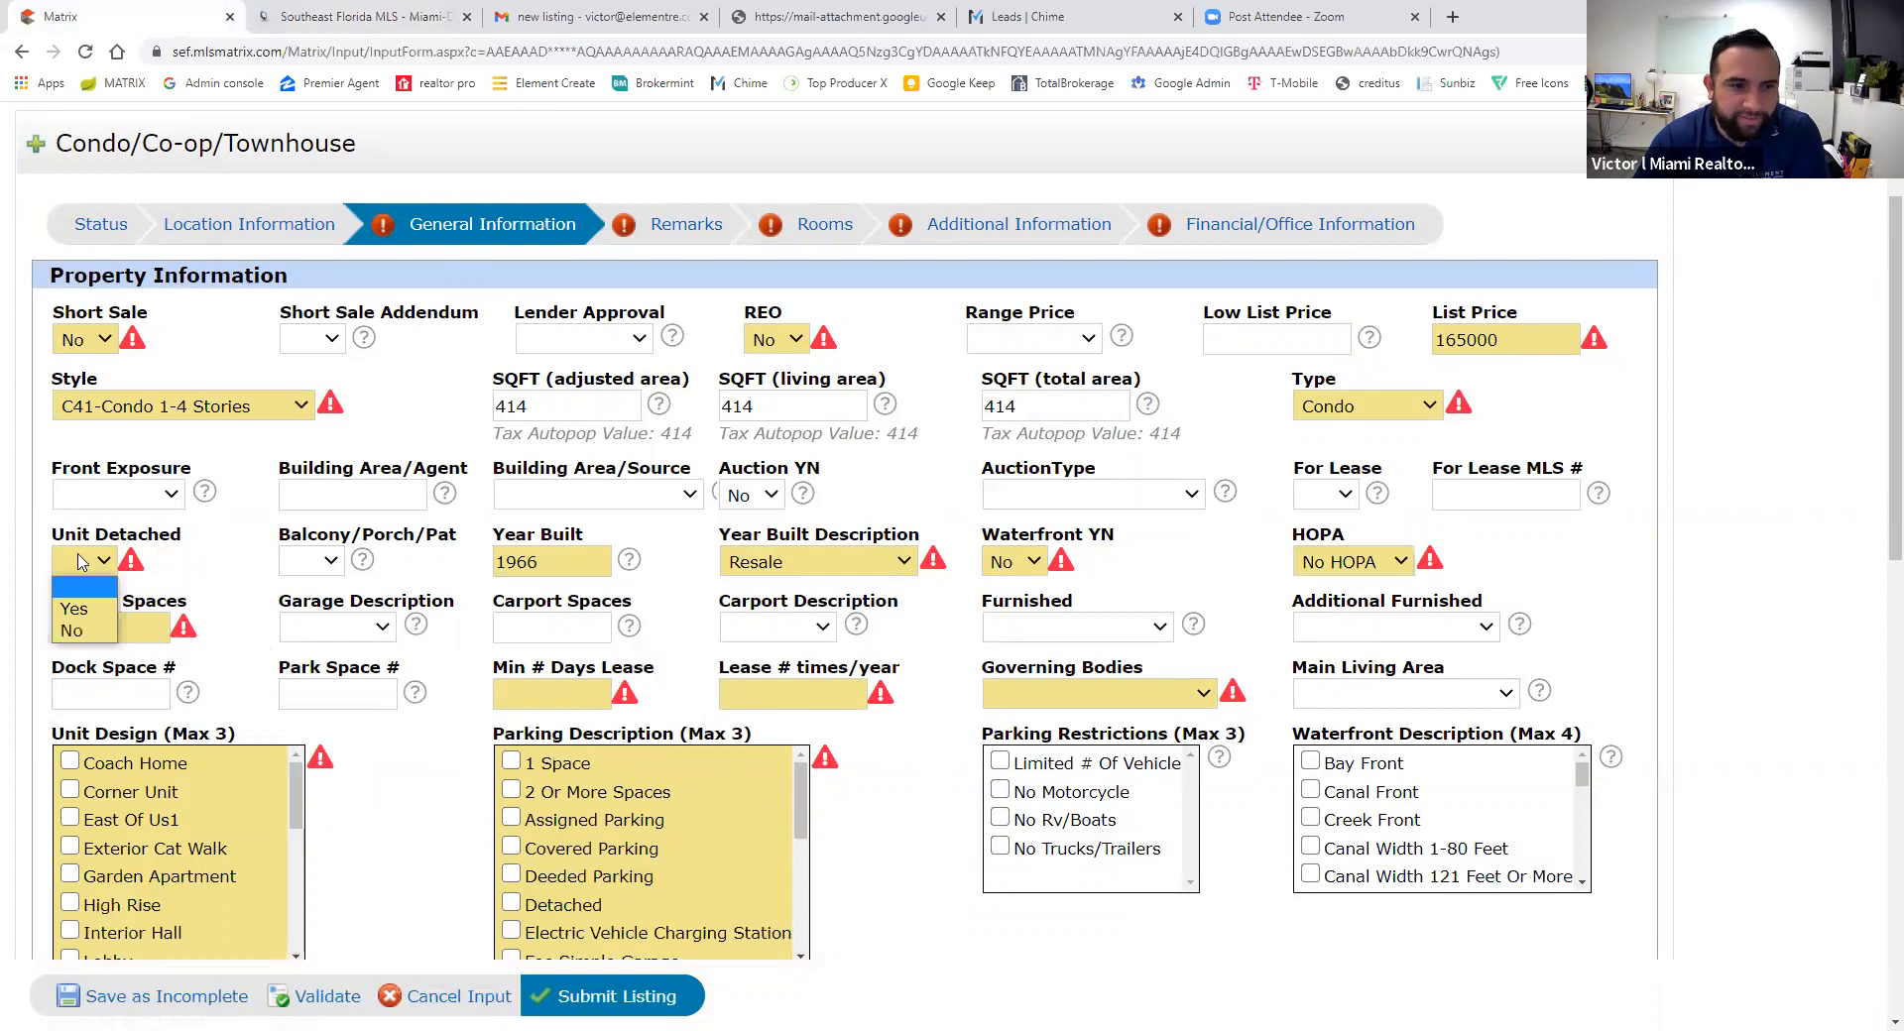
left_click(70, 633)
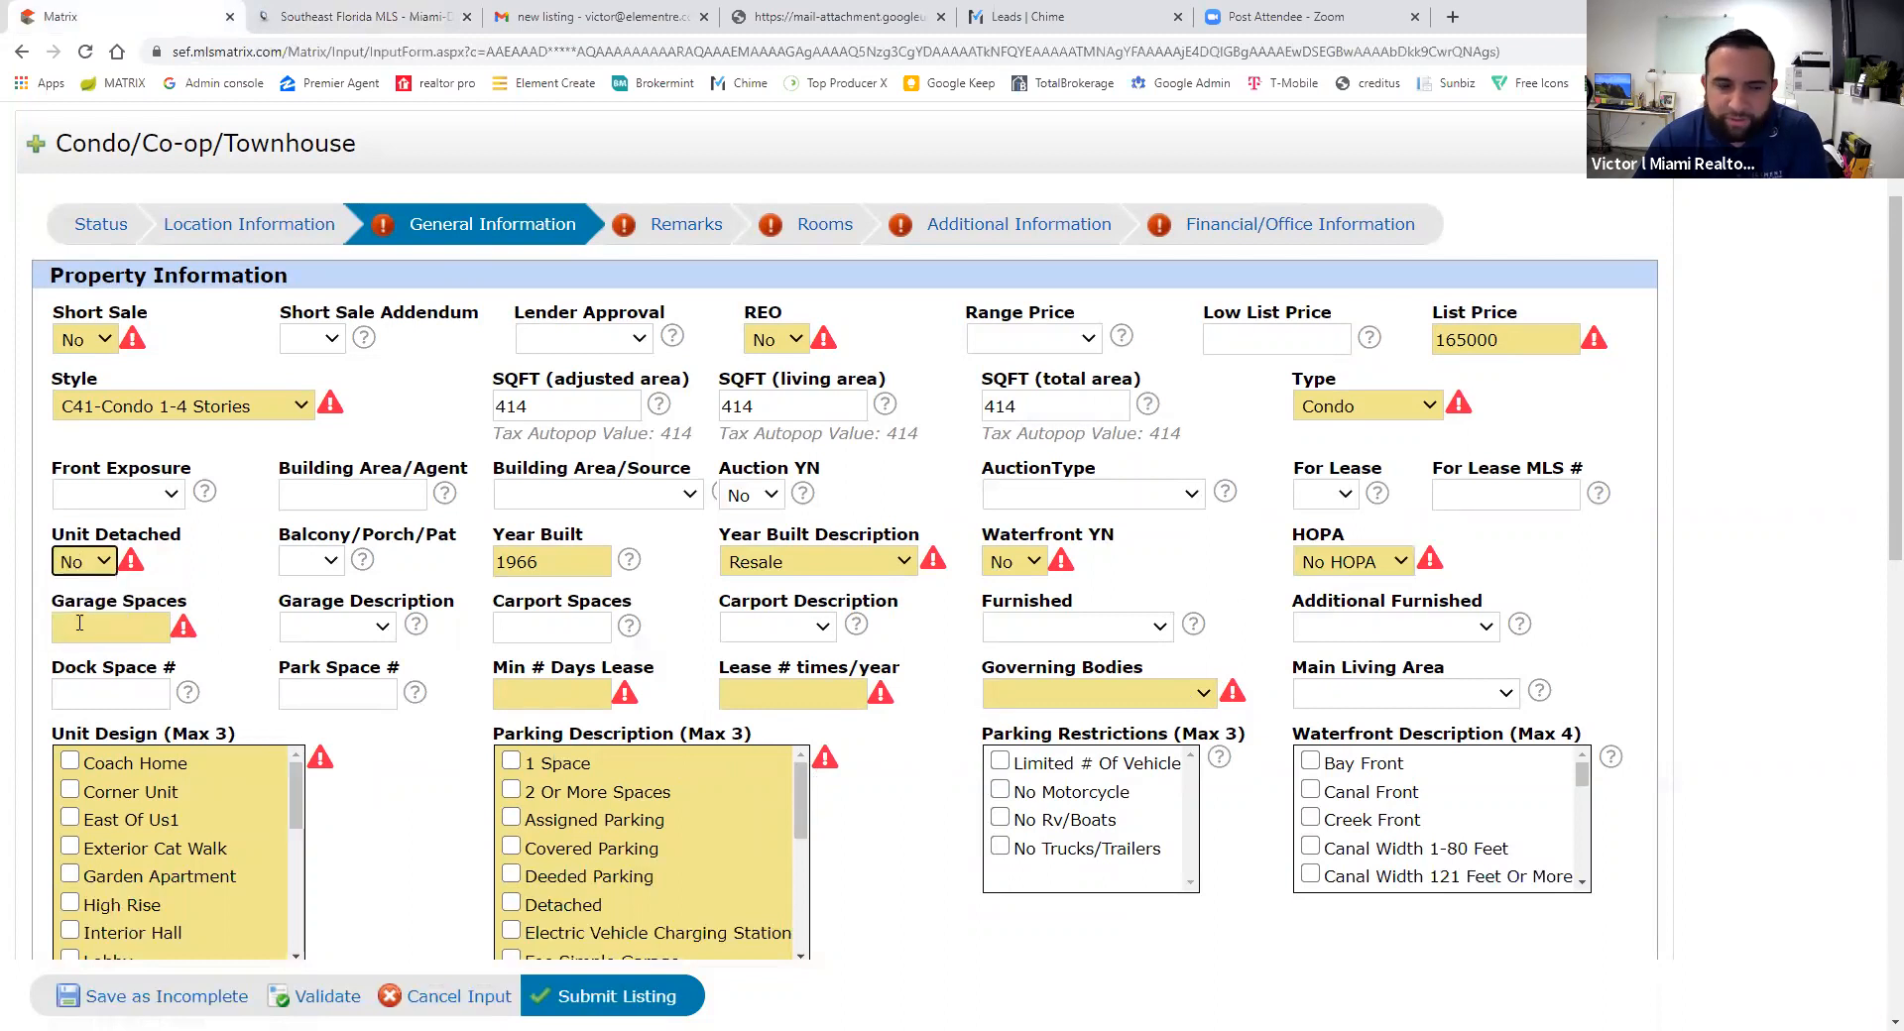
left_click(198, 595)
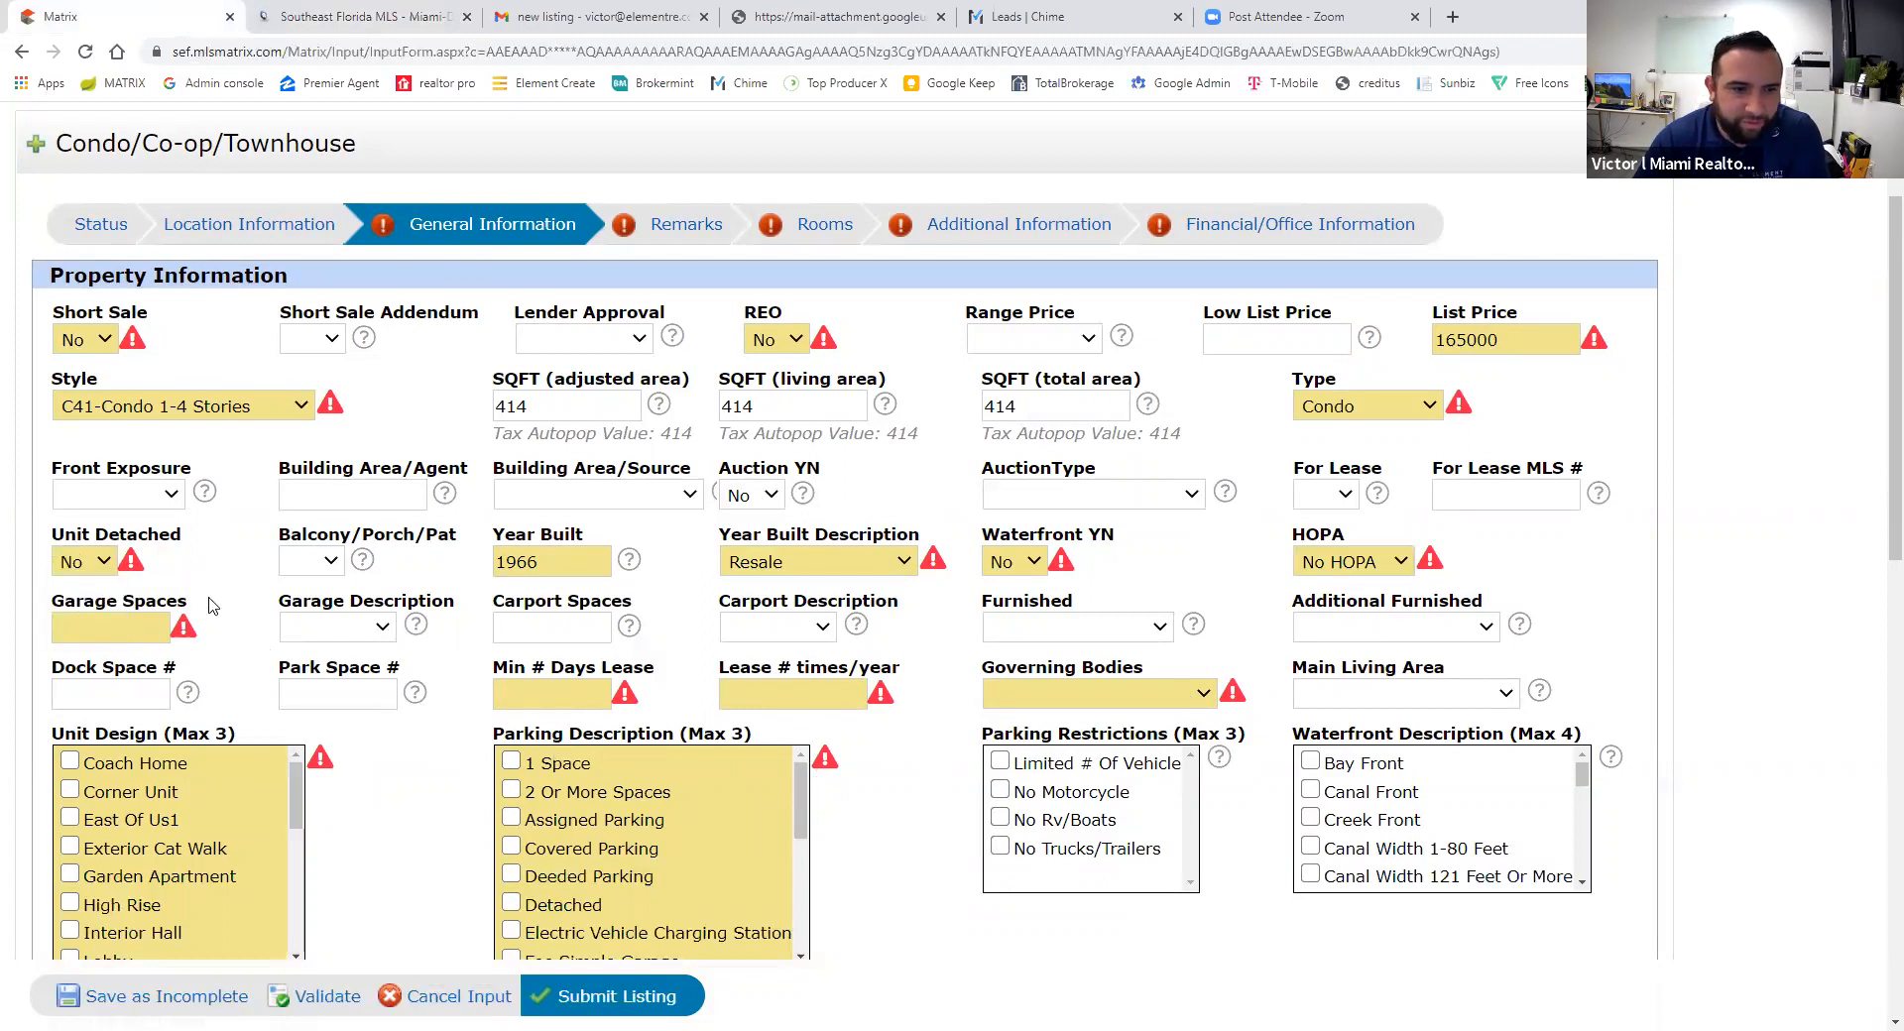
- Enter a 365-day minimum lease and set Governing Bodies to Condominium
left_click(145, 635)
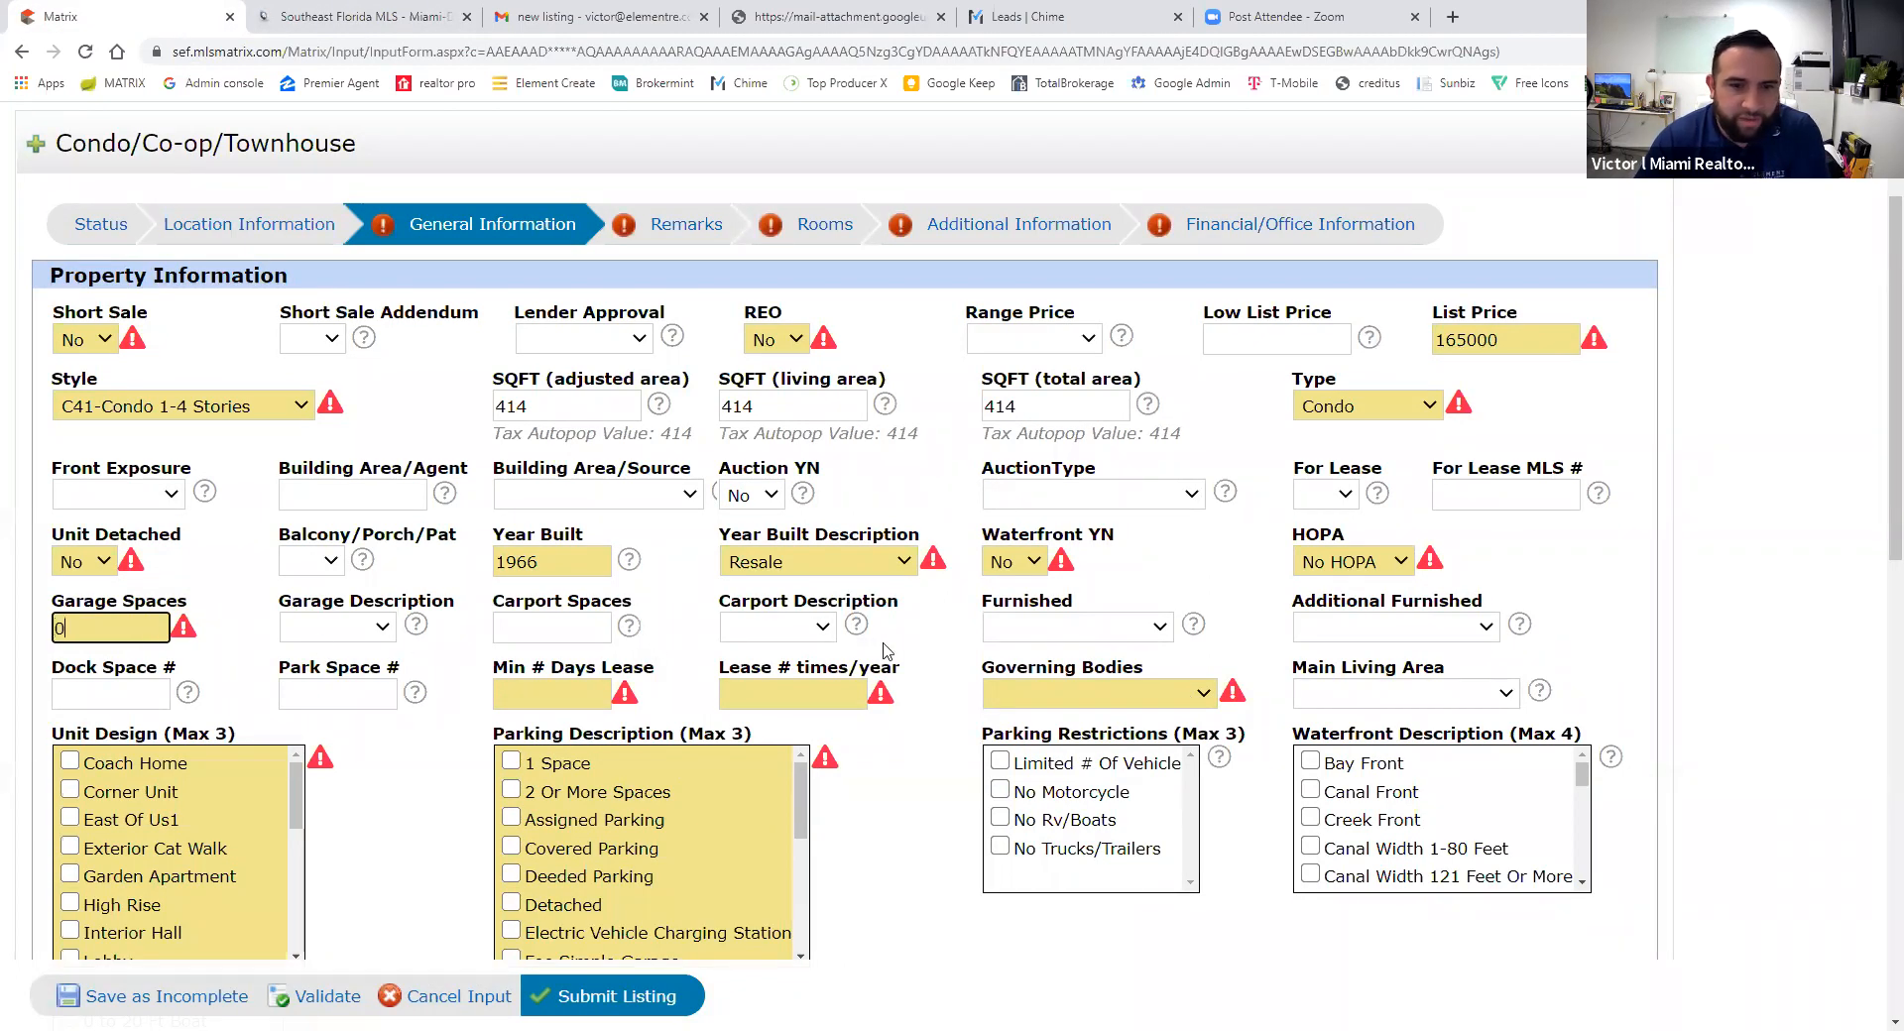
left_click(533, 701)
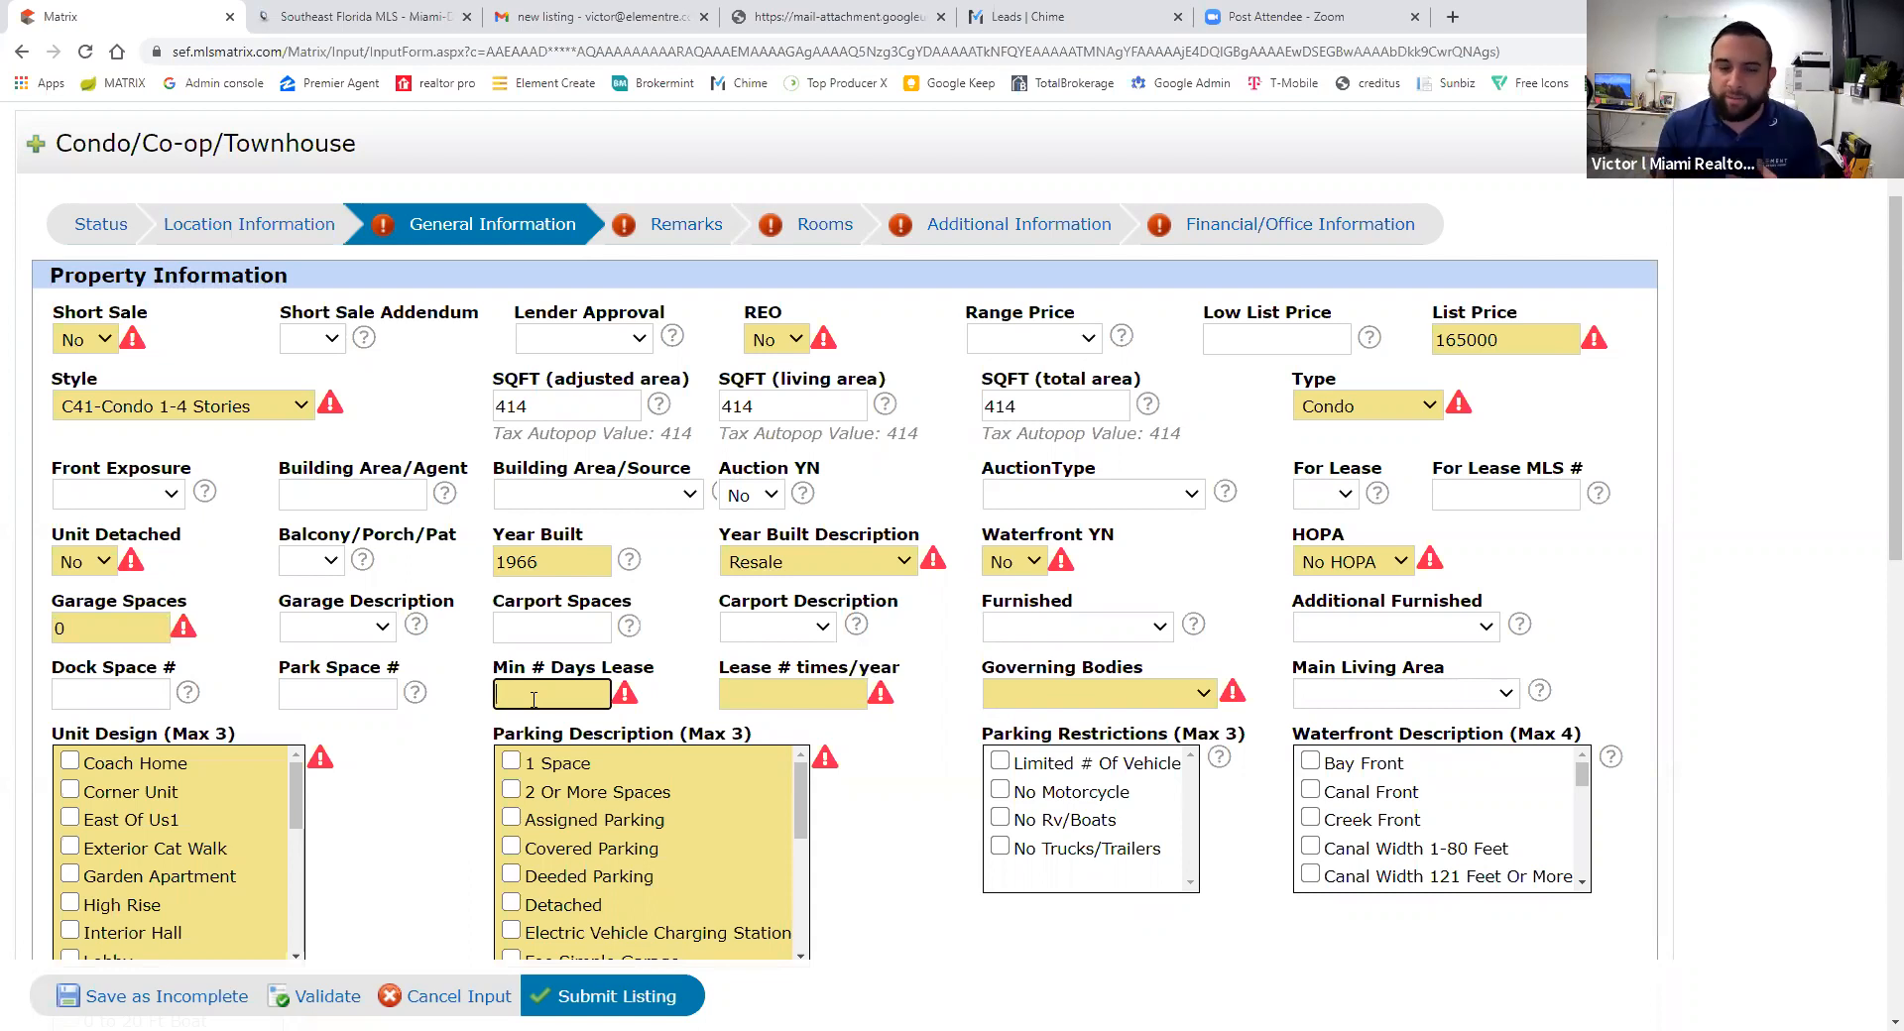
type("365")
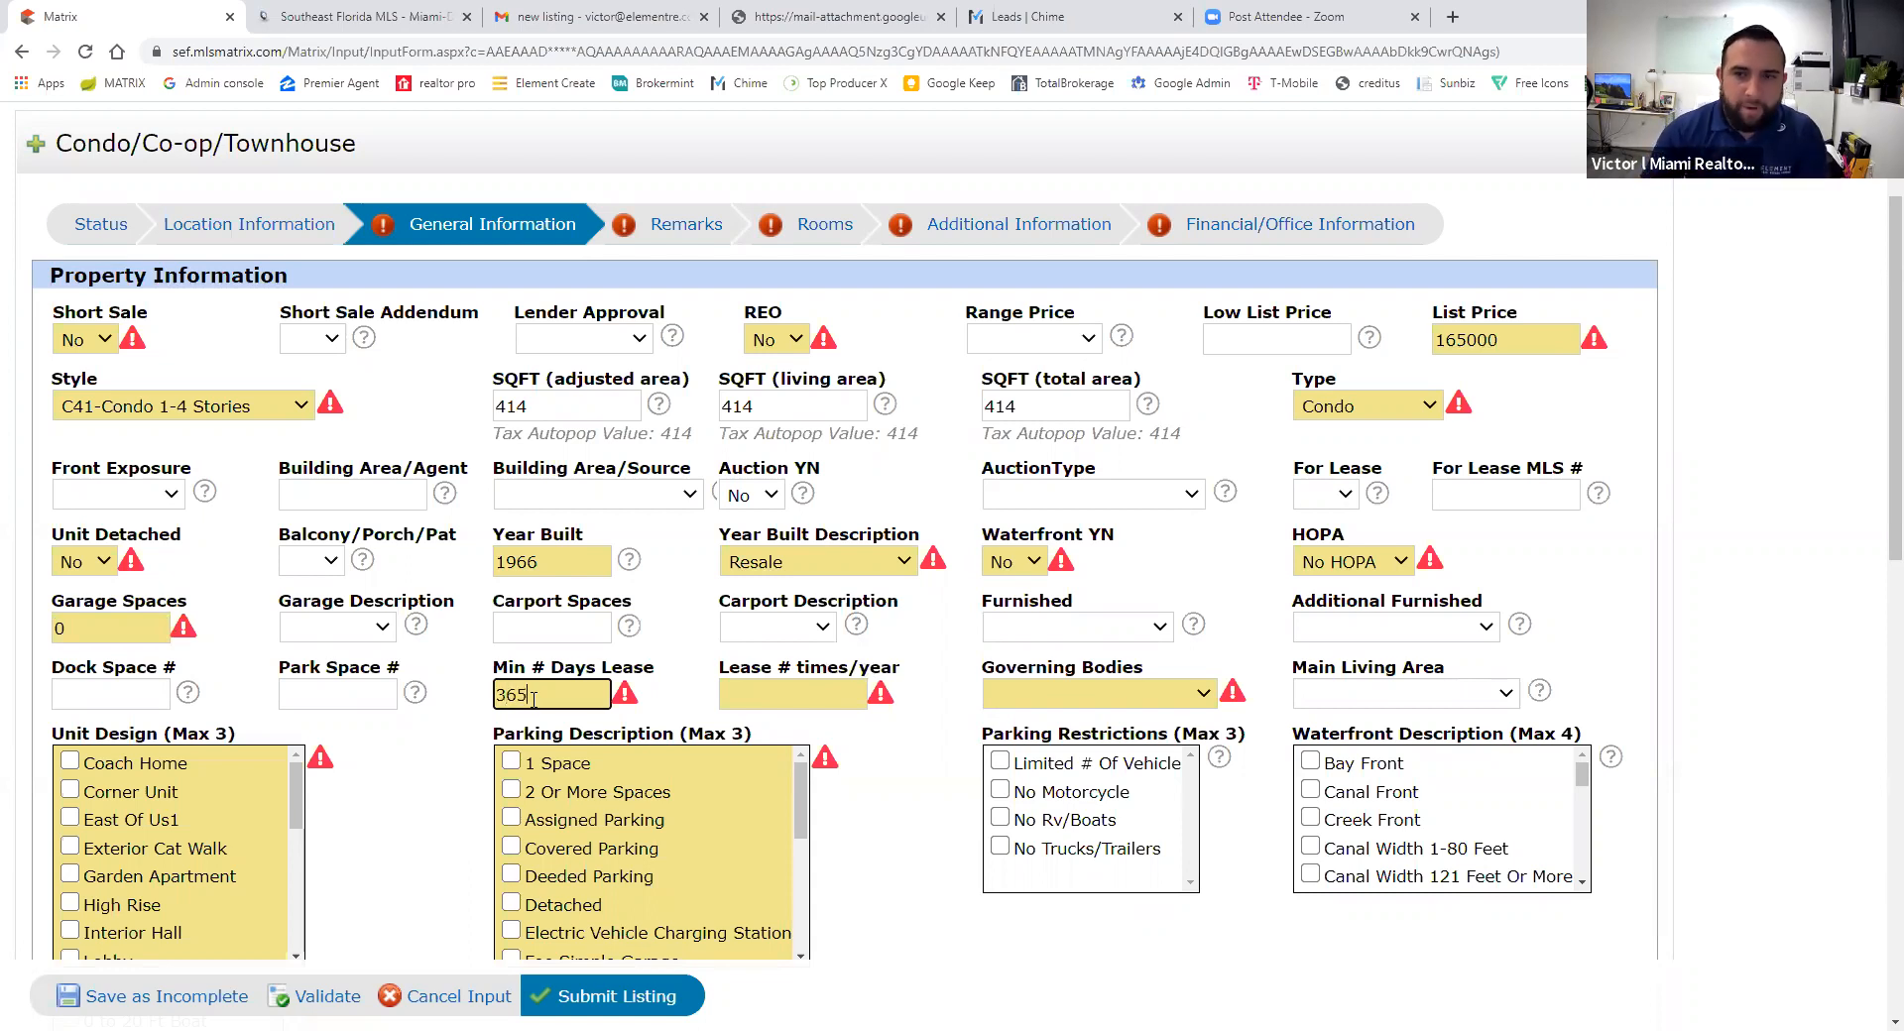
left_click(745, 694)
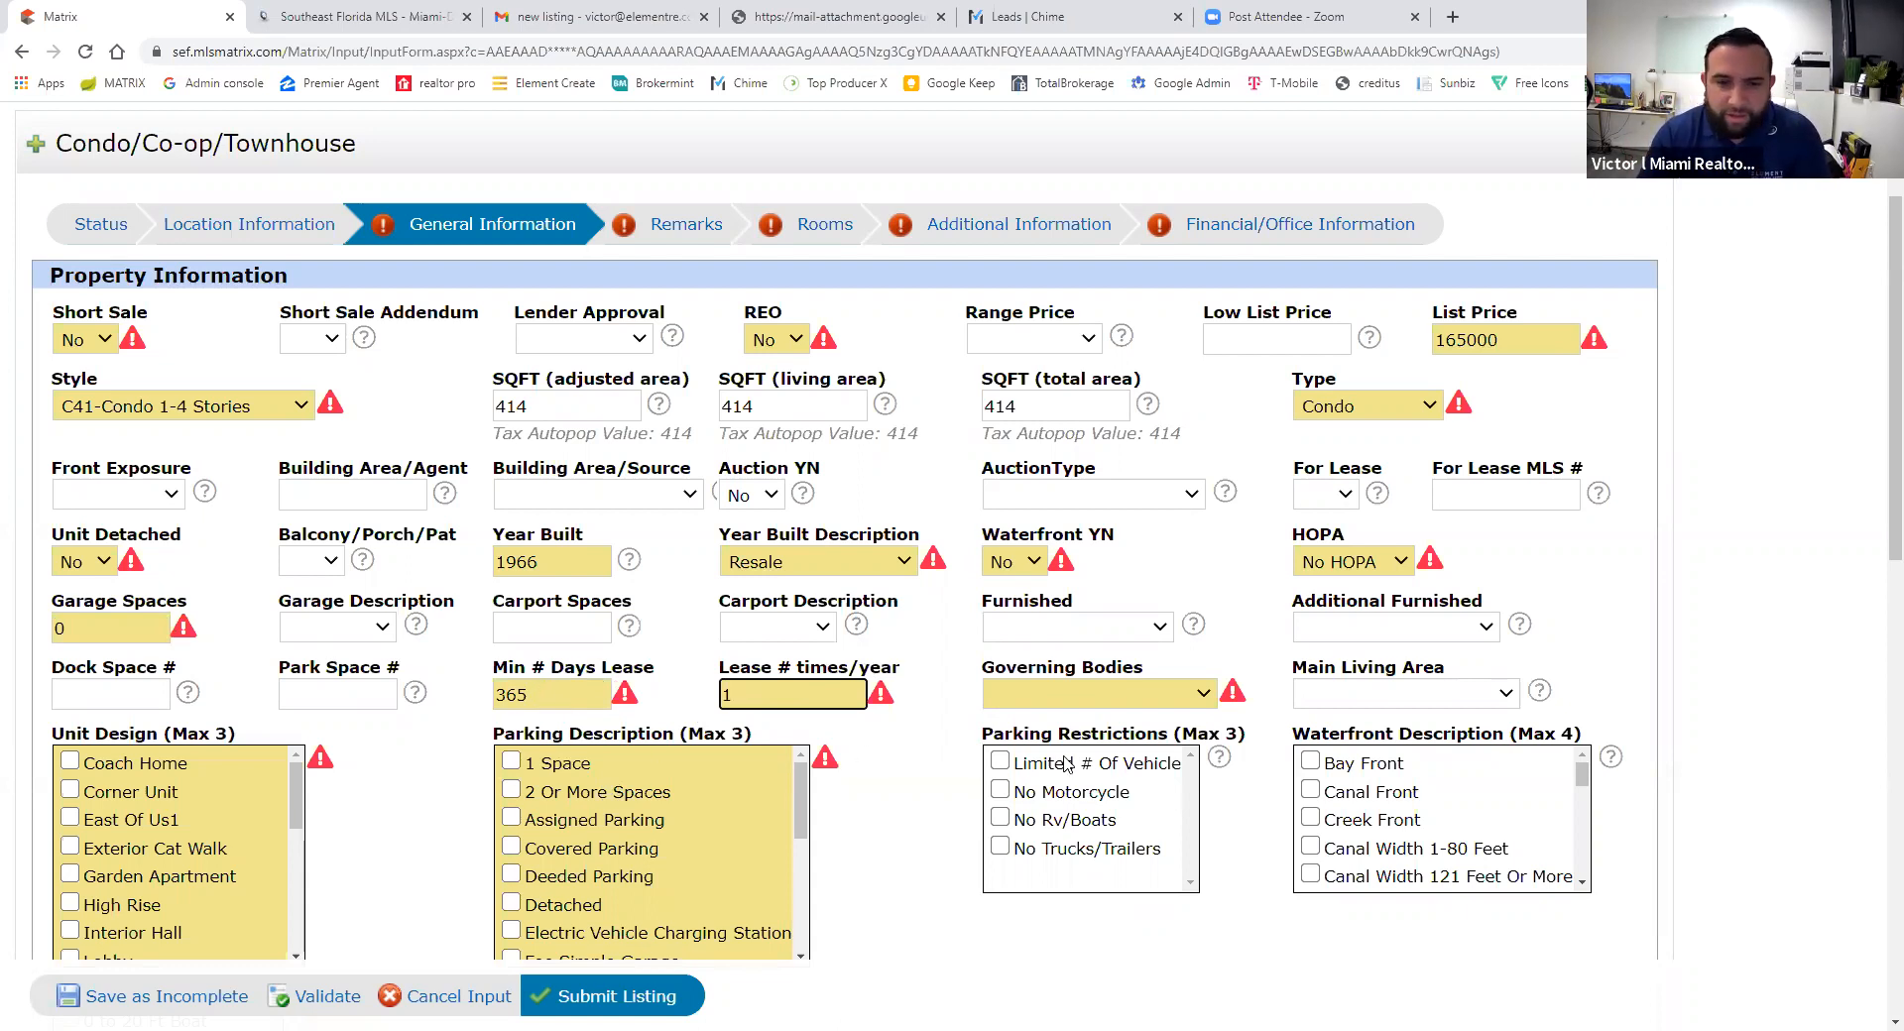
left_click(1060, 697)
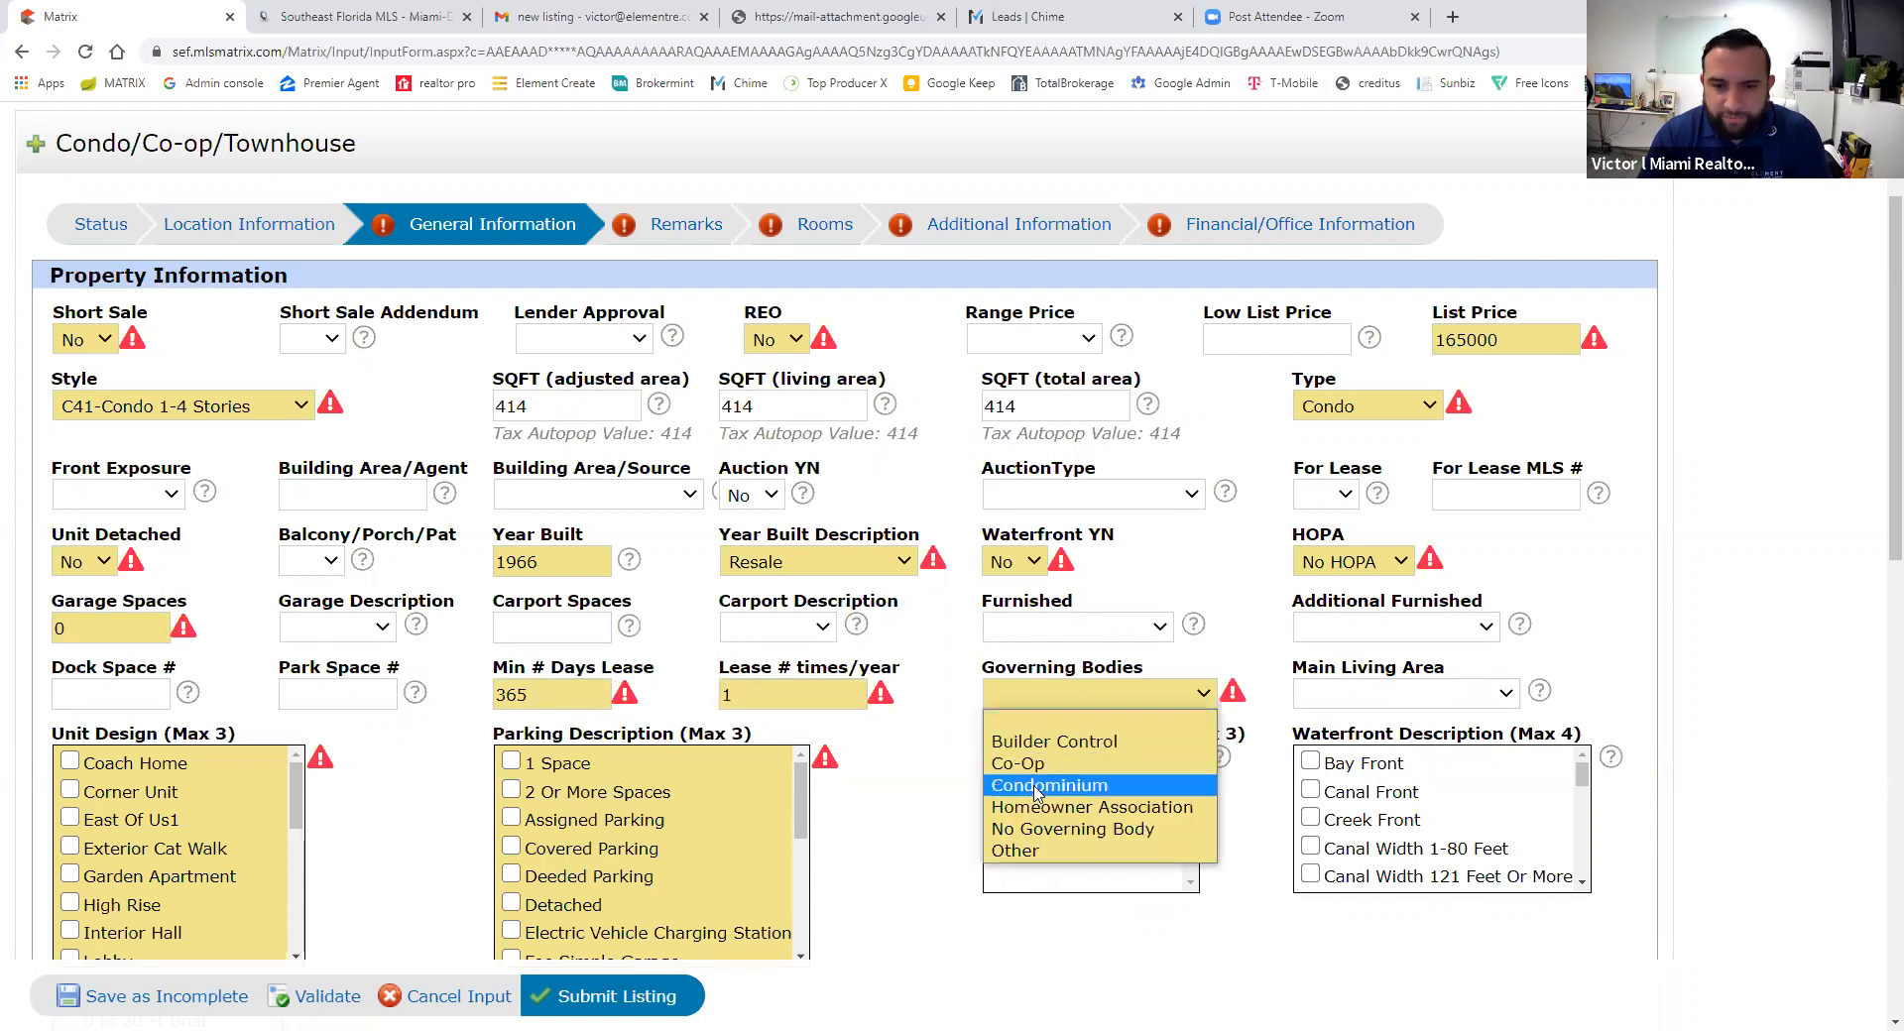
left_click(1046, 784)
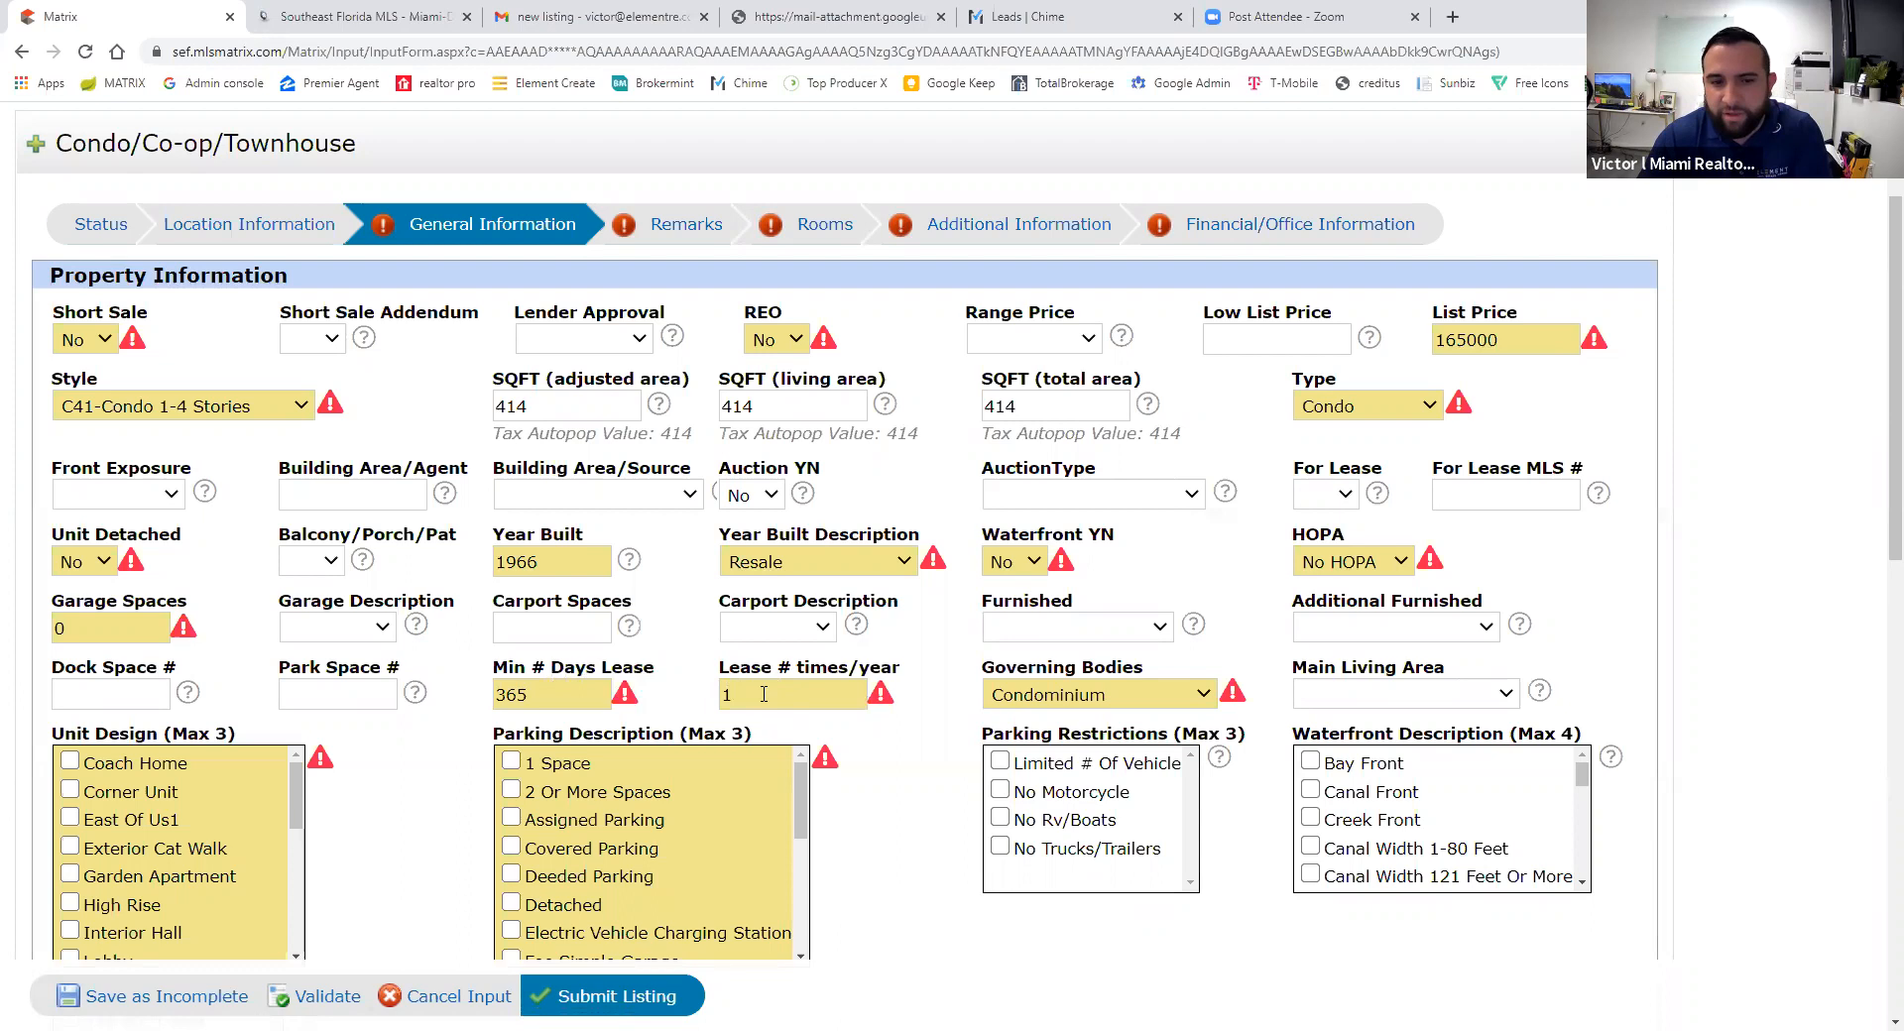
- Change the minimum lease days to 180 and leases per year to 3
left_click_drag(566, 695, 419, 706)
type("180")
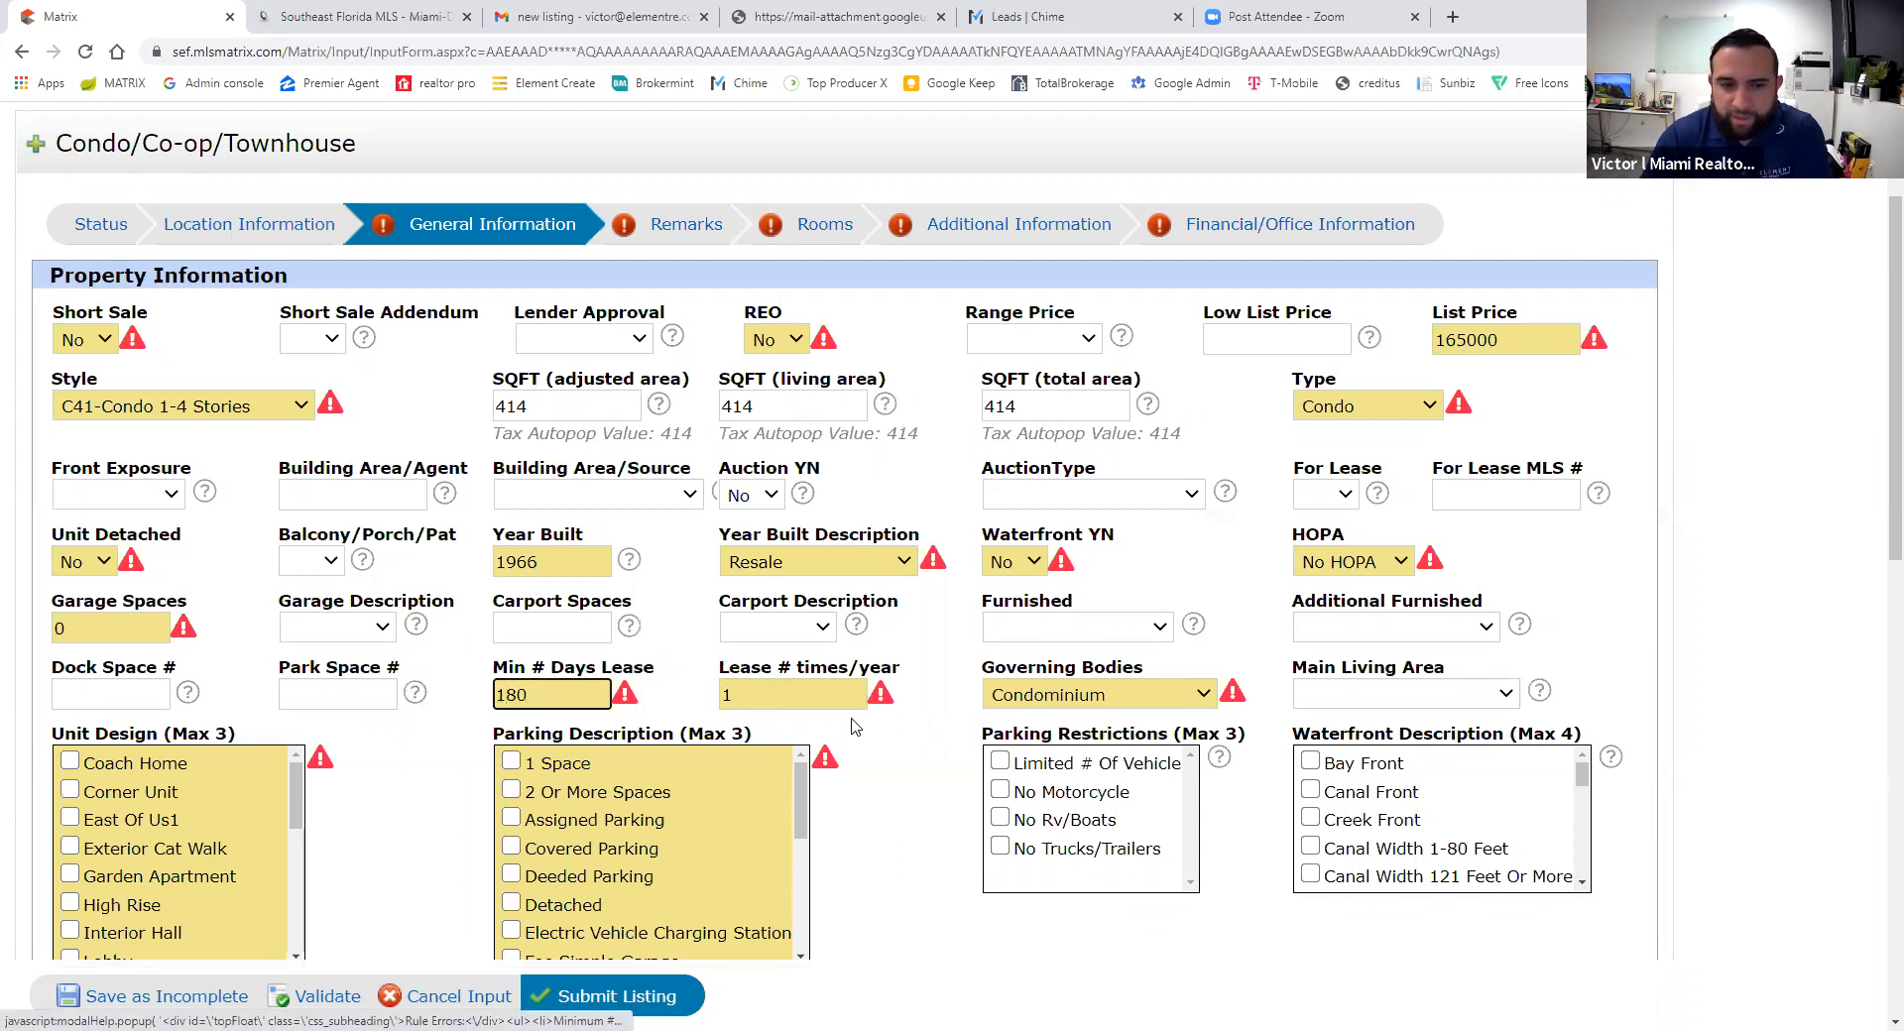
key("Tab")
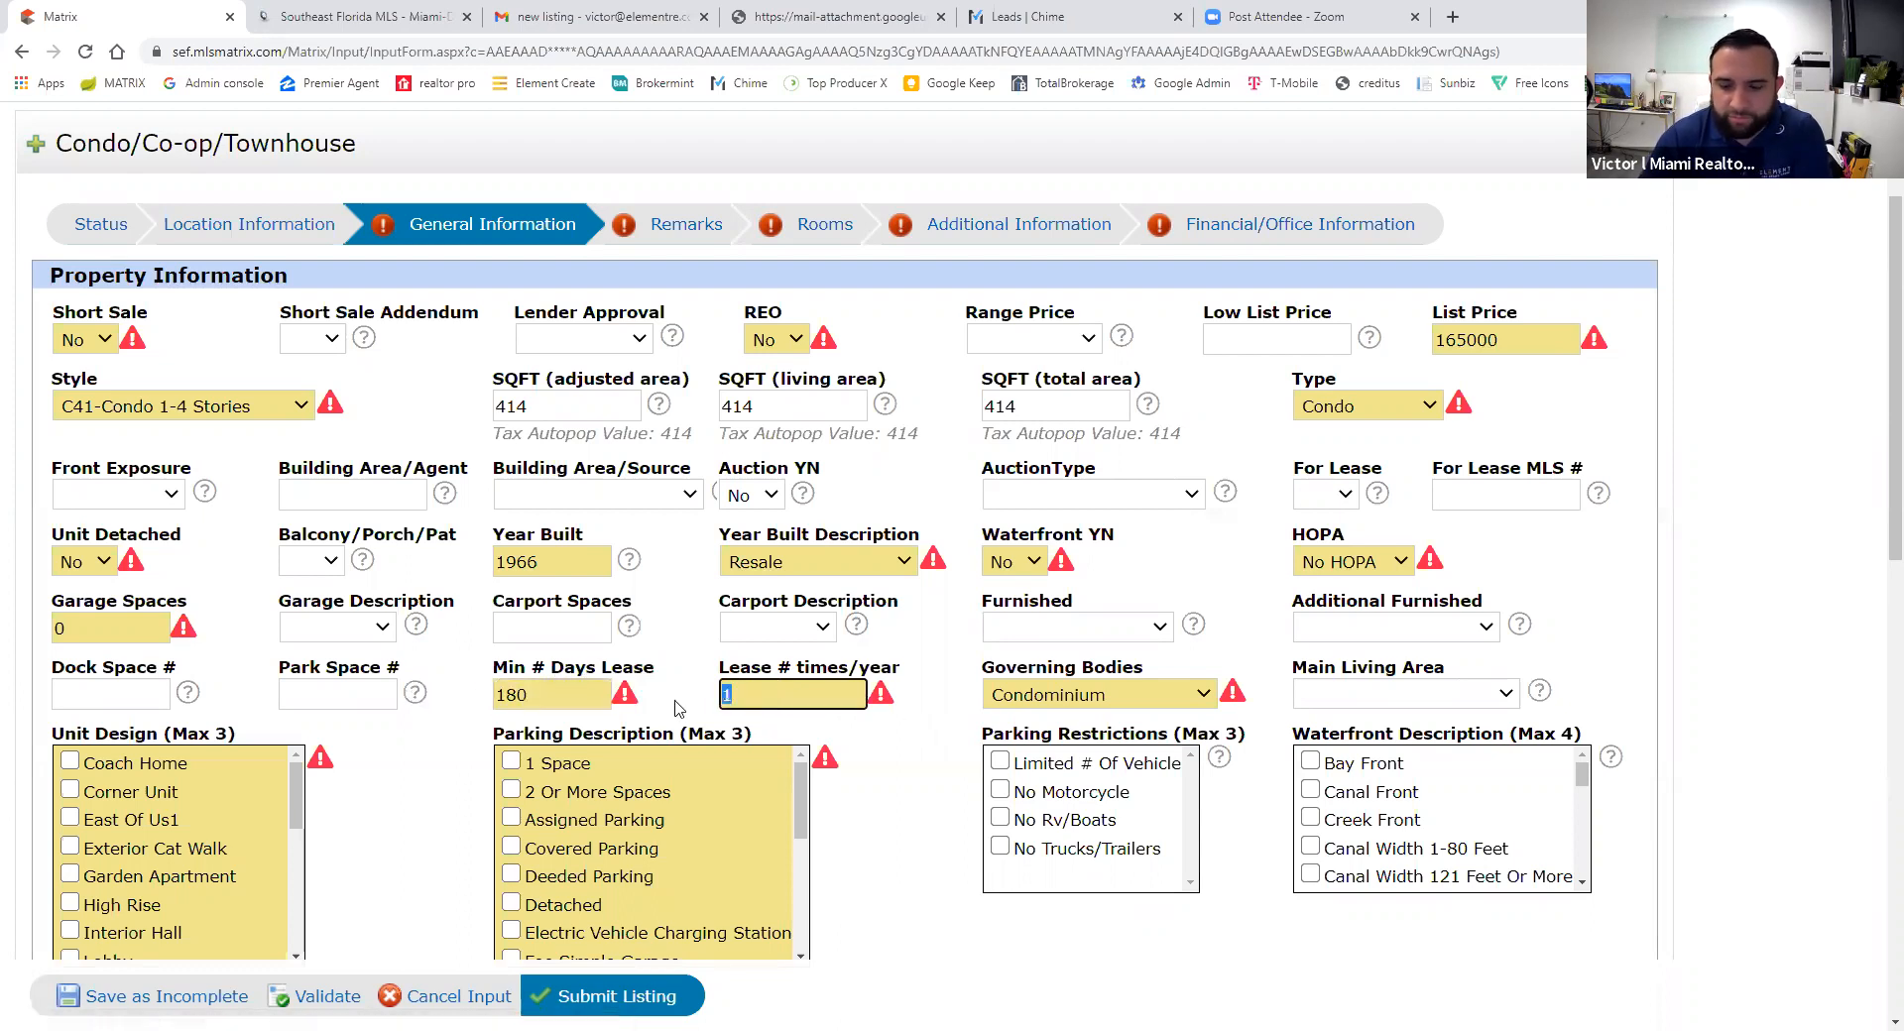
left_click_drag(766, 700, 481, 708)
type("365")
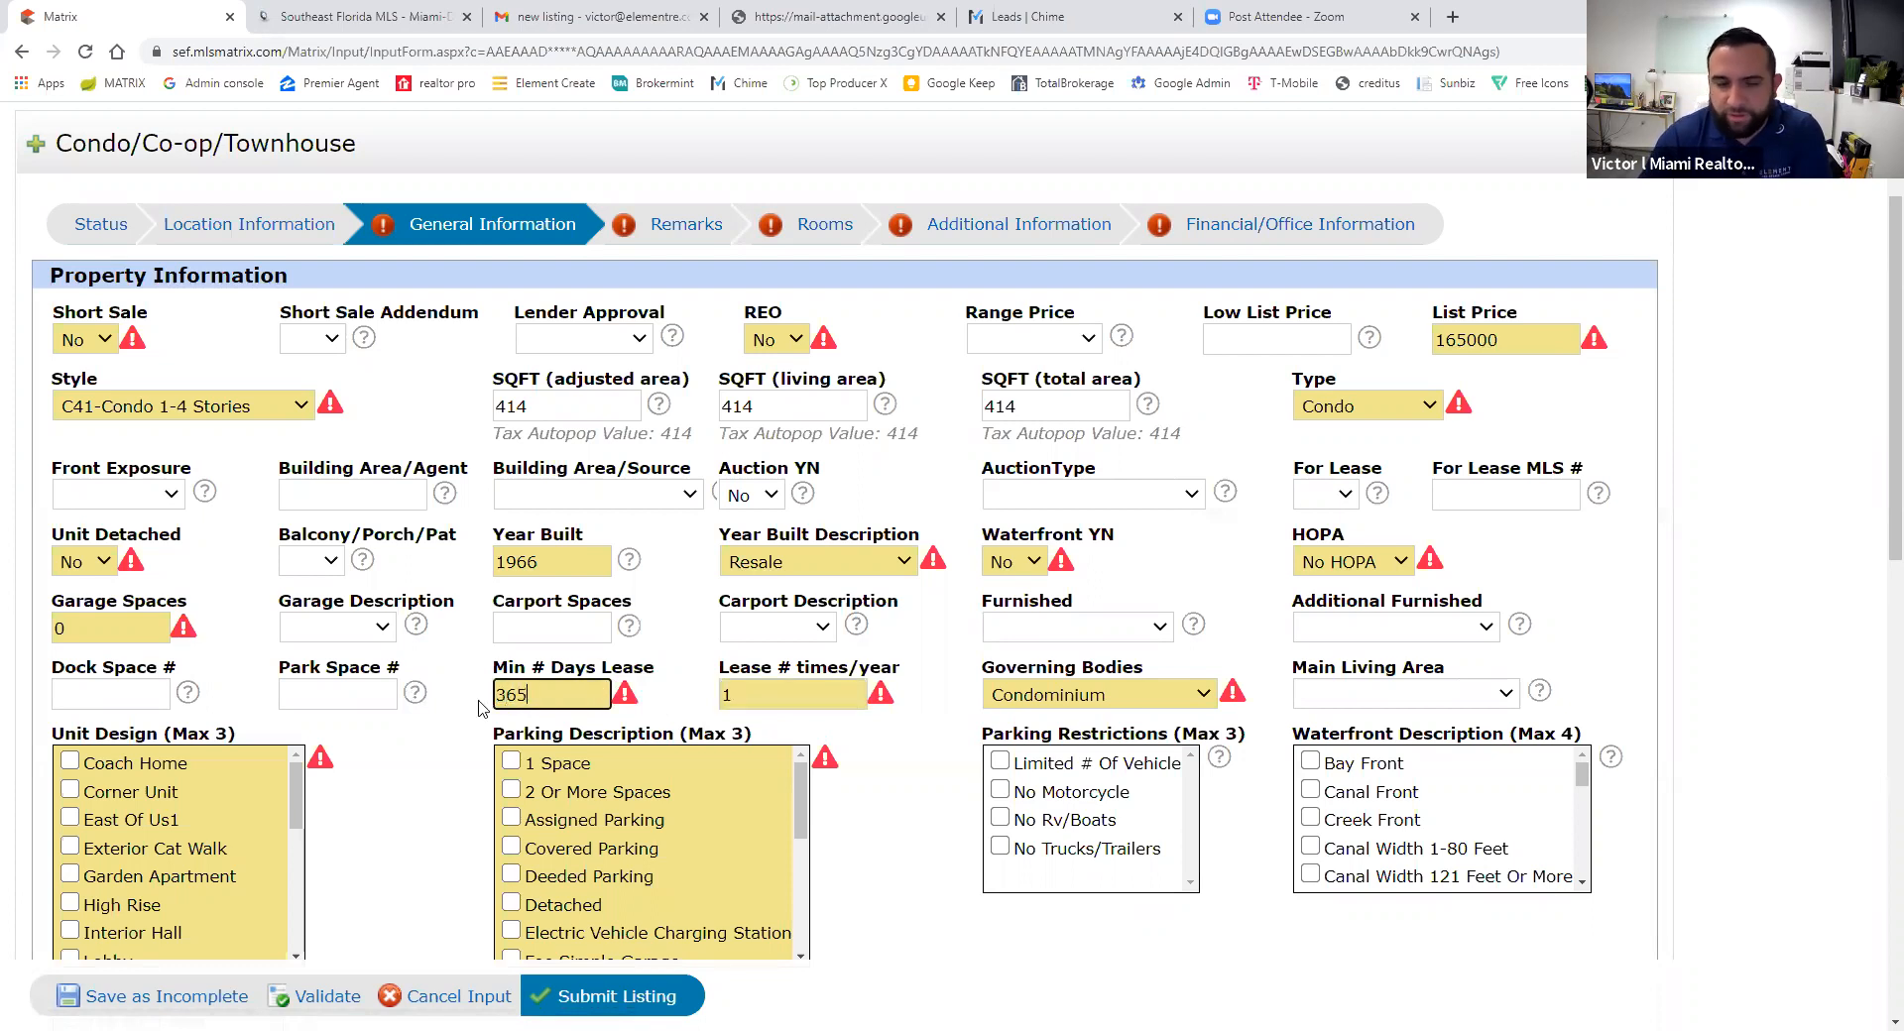
left_click(883, 803)
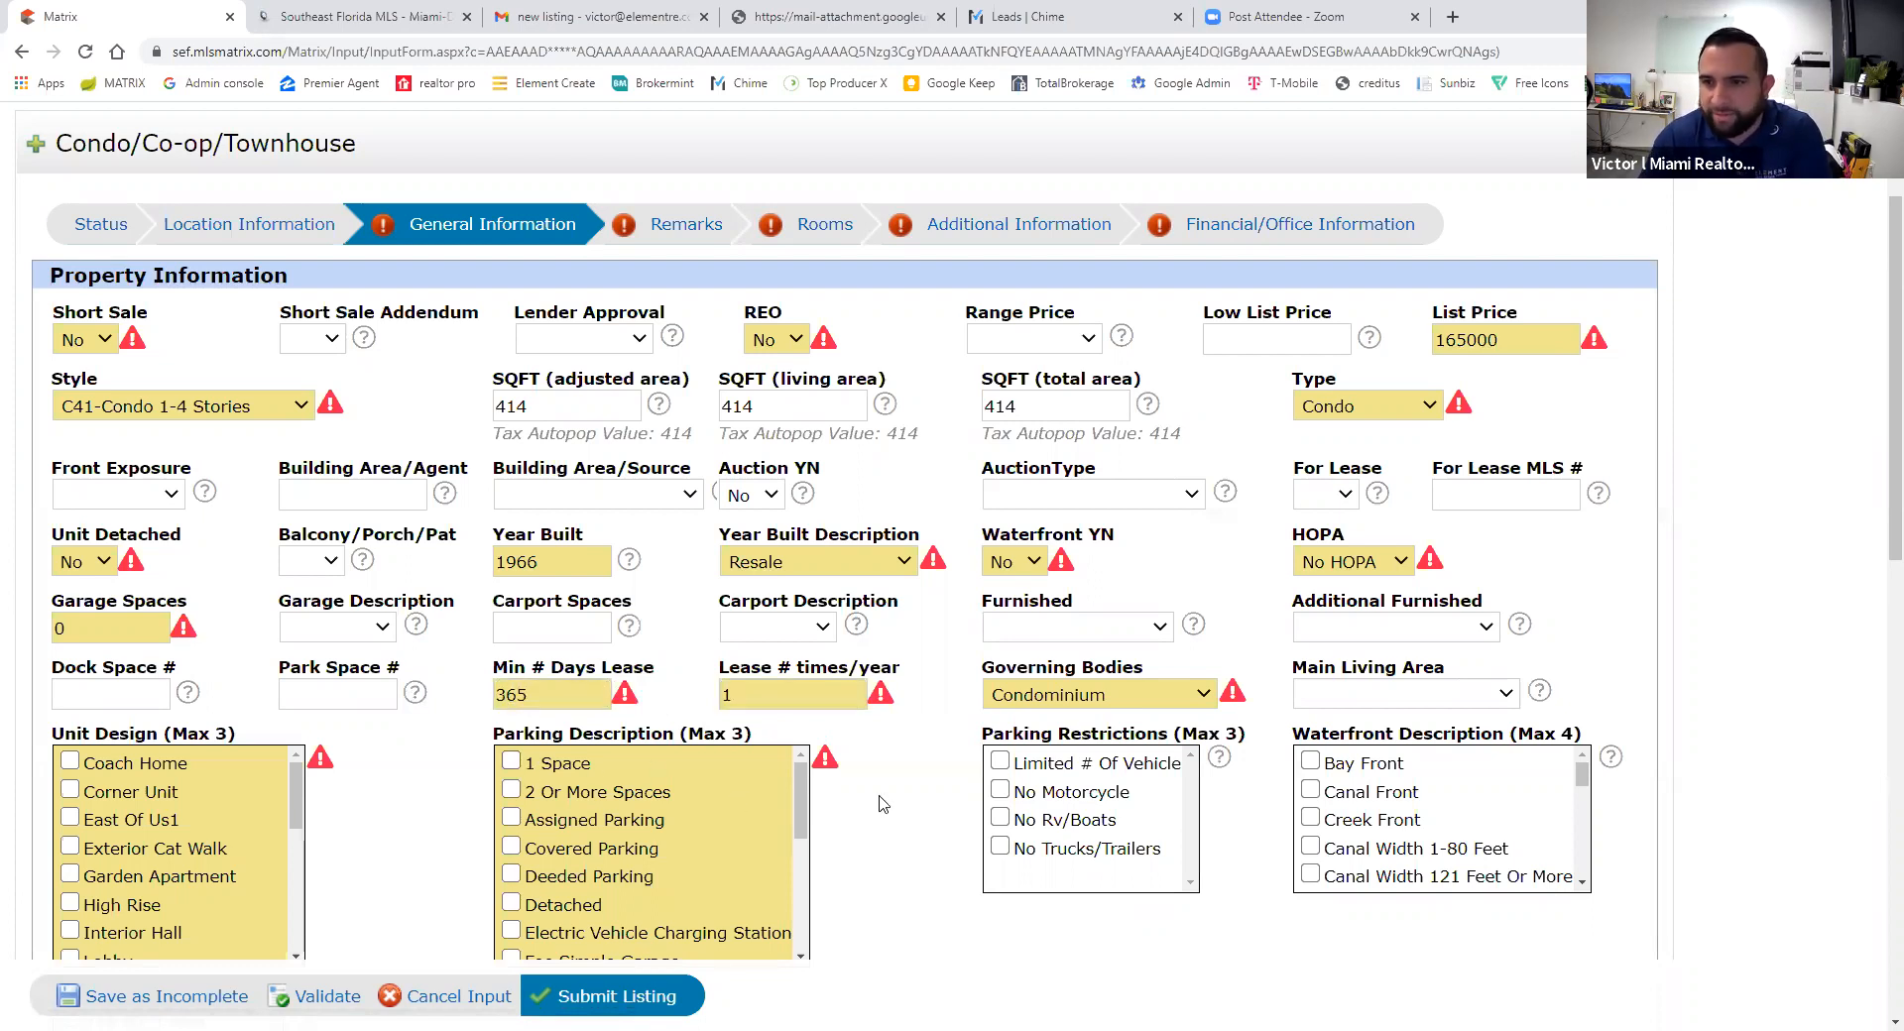
- Check East Of Us1 in the unit design list alongside Corner Unit
scroll(883, 803, "down", 3)
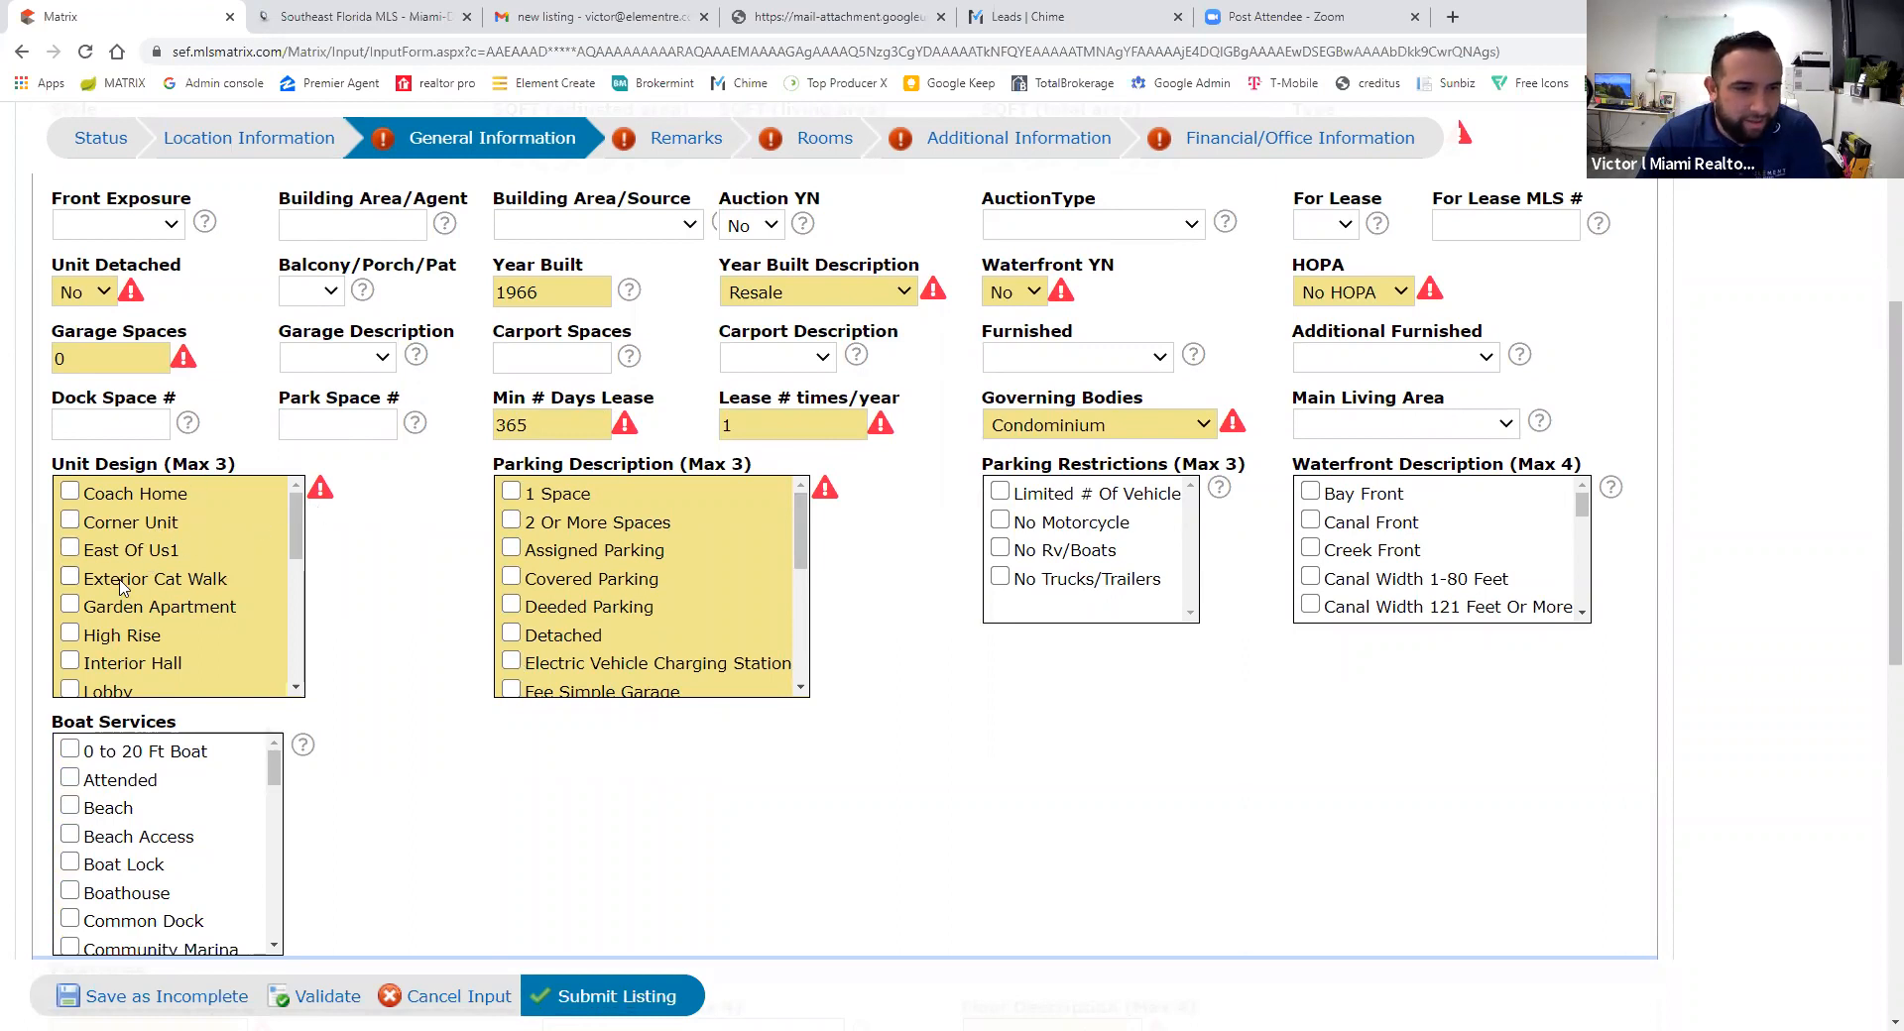
left_click(70, 551)
scroll(299, 525, "down", 1)
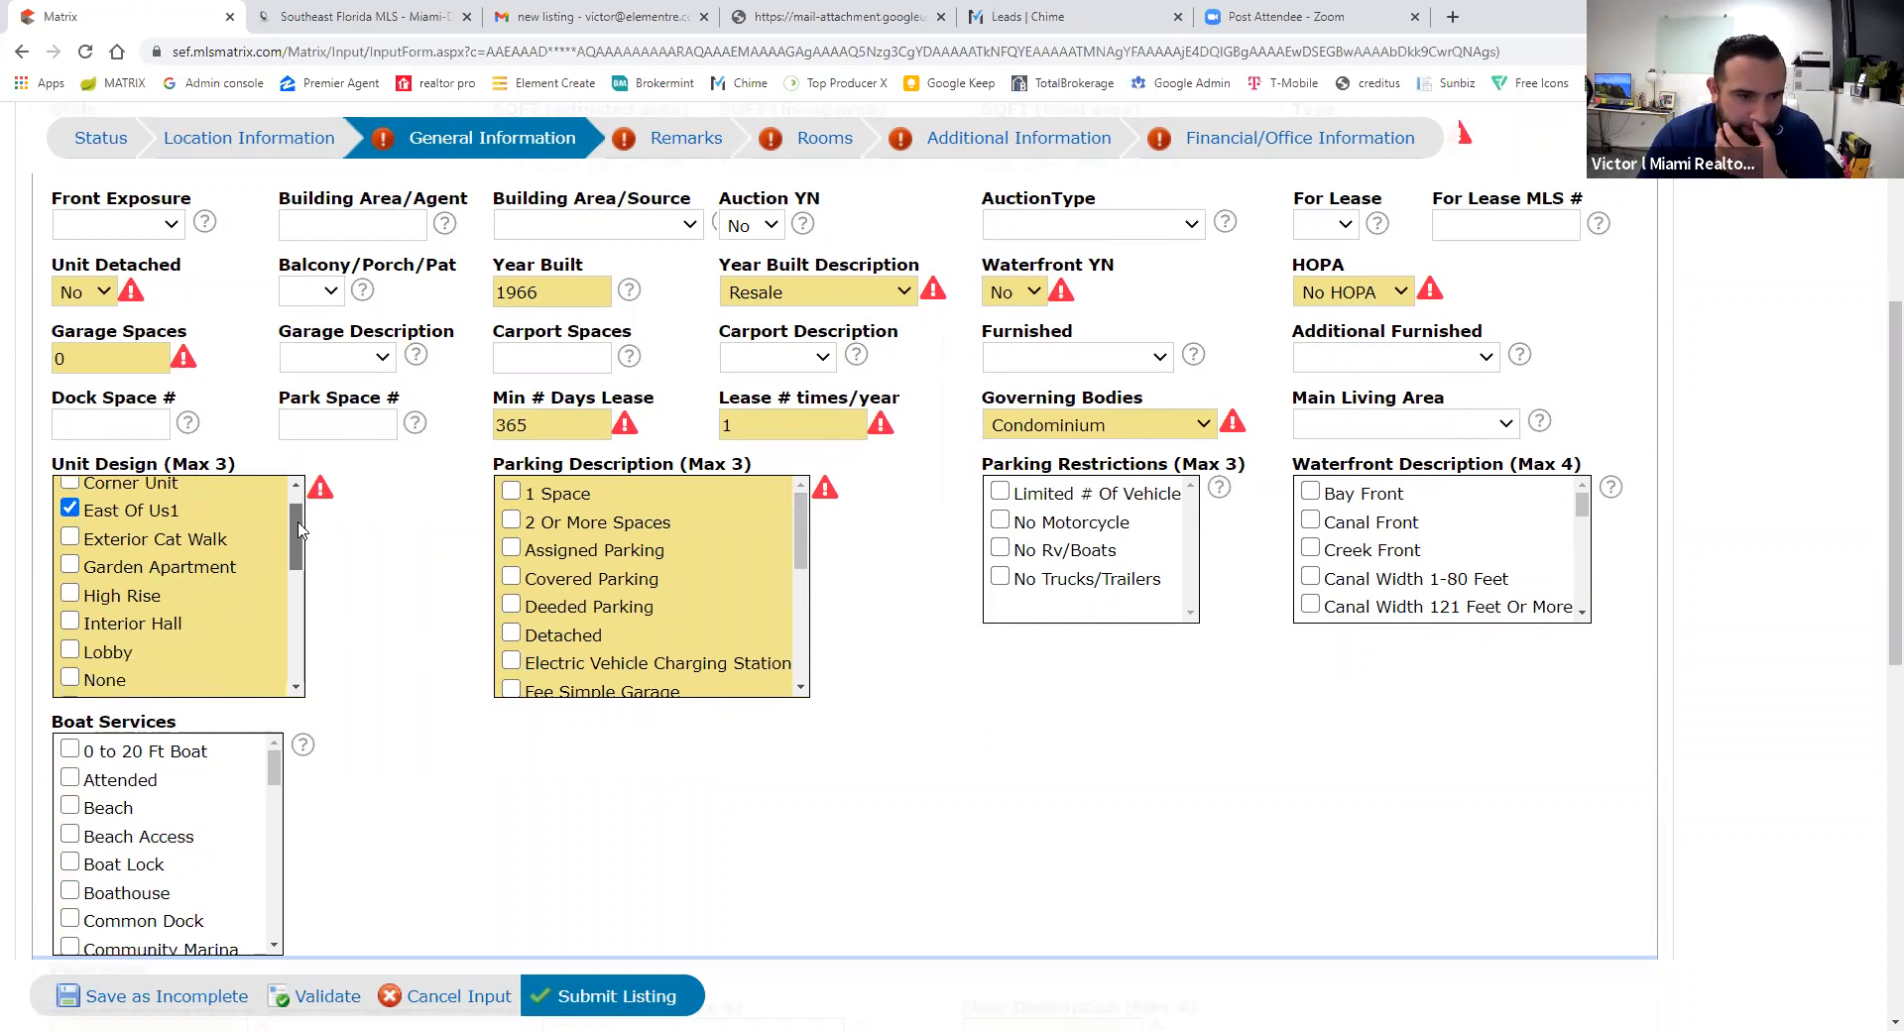
scroll(299, 528, "up", 1)
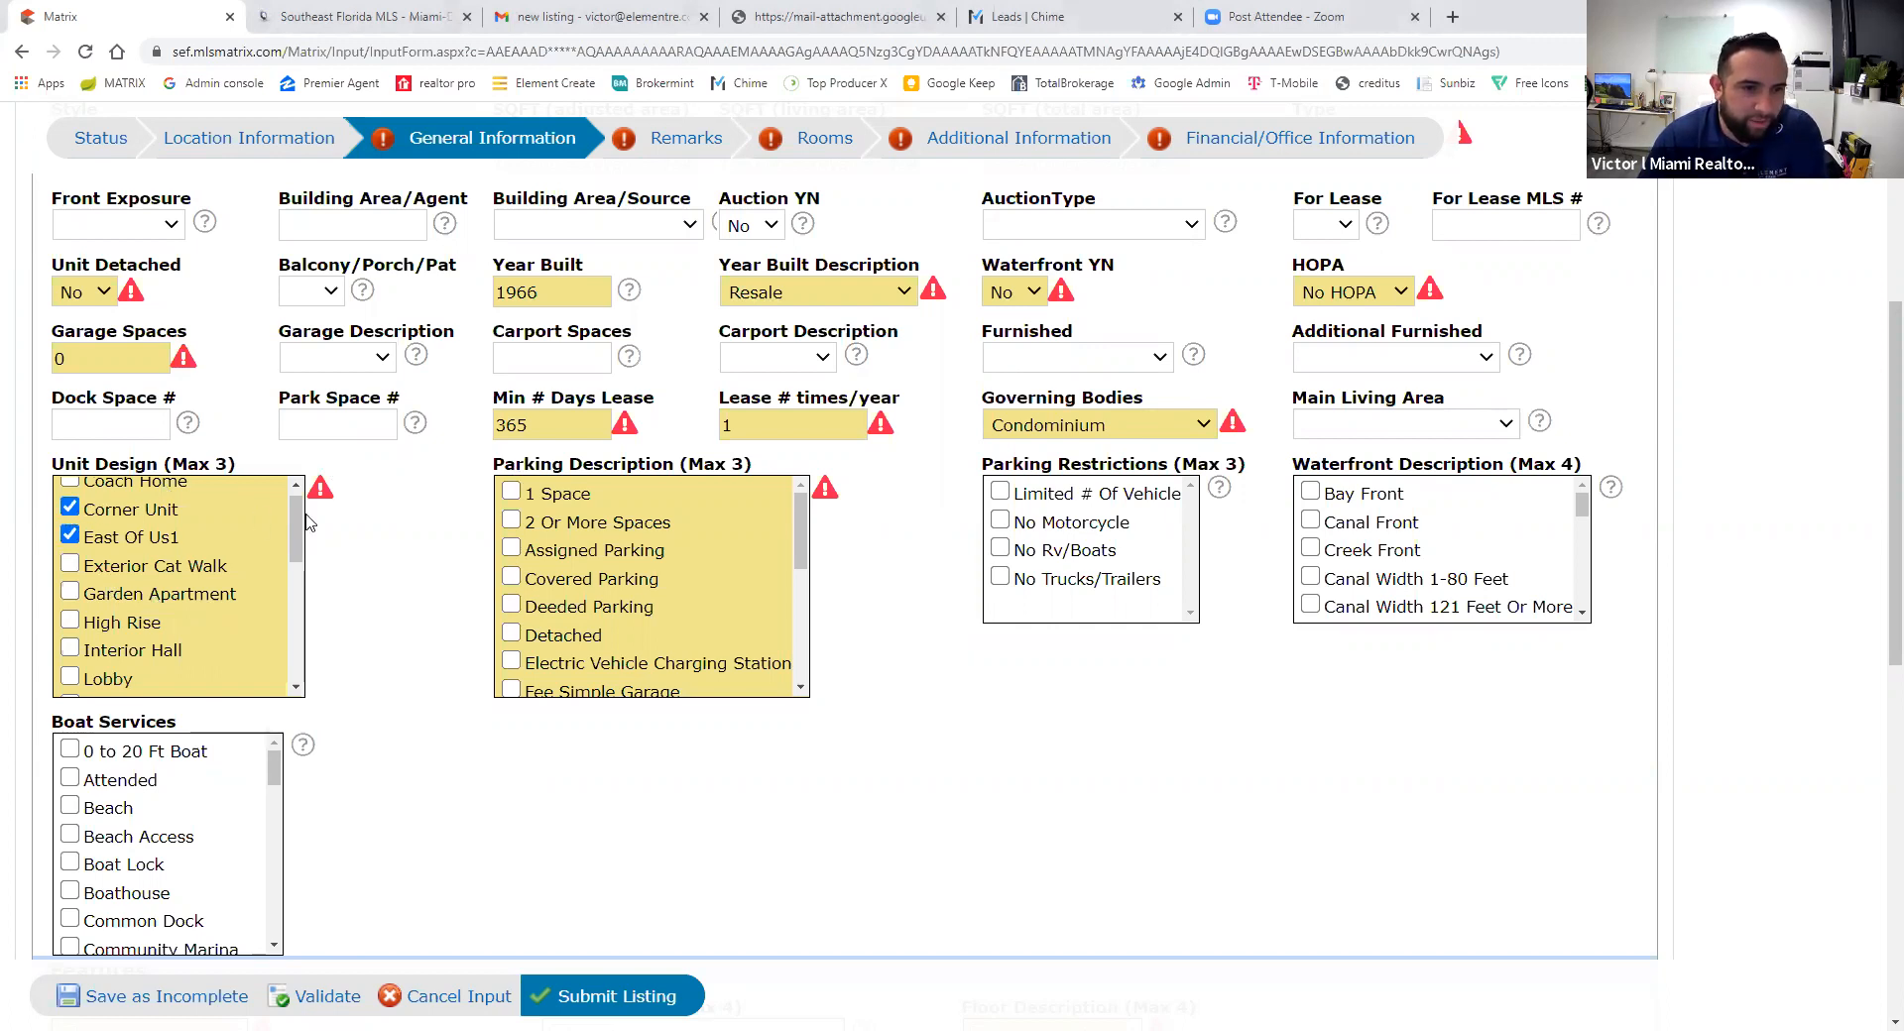
scroll(301, 539, "down", 1)
mouse_move(301, 540)
left_mouse_down()
mouse_move(297, 645)
mouse_move(278, 533)
left_mouse_up()
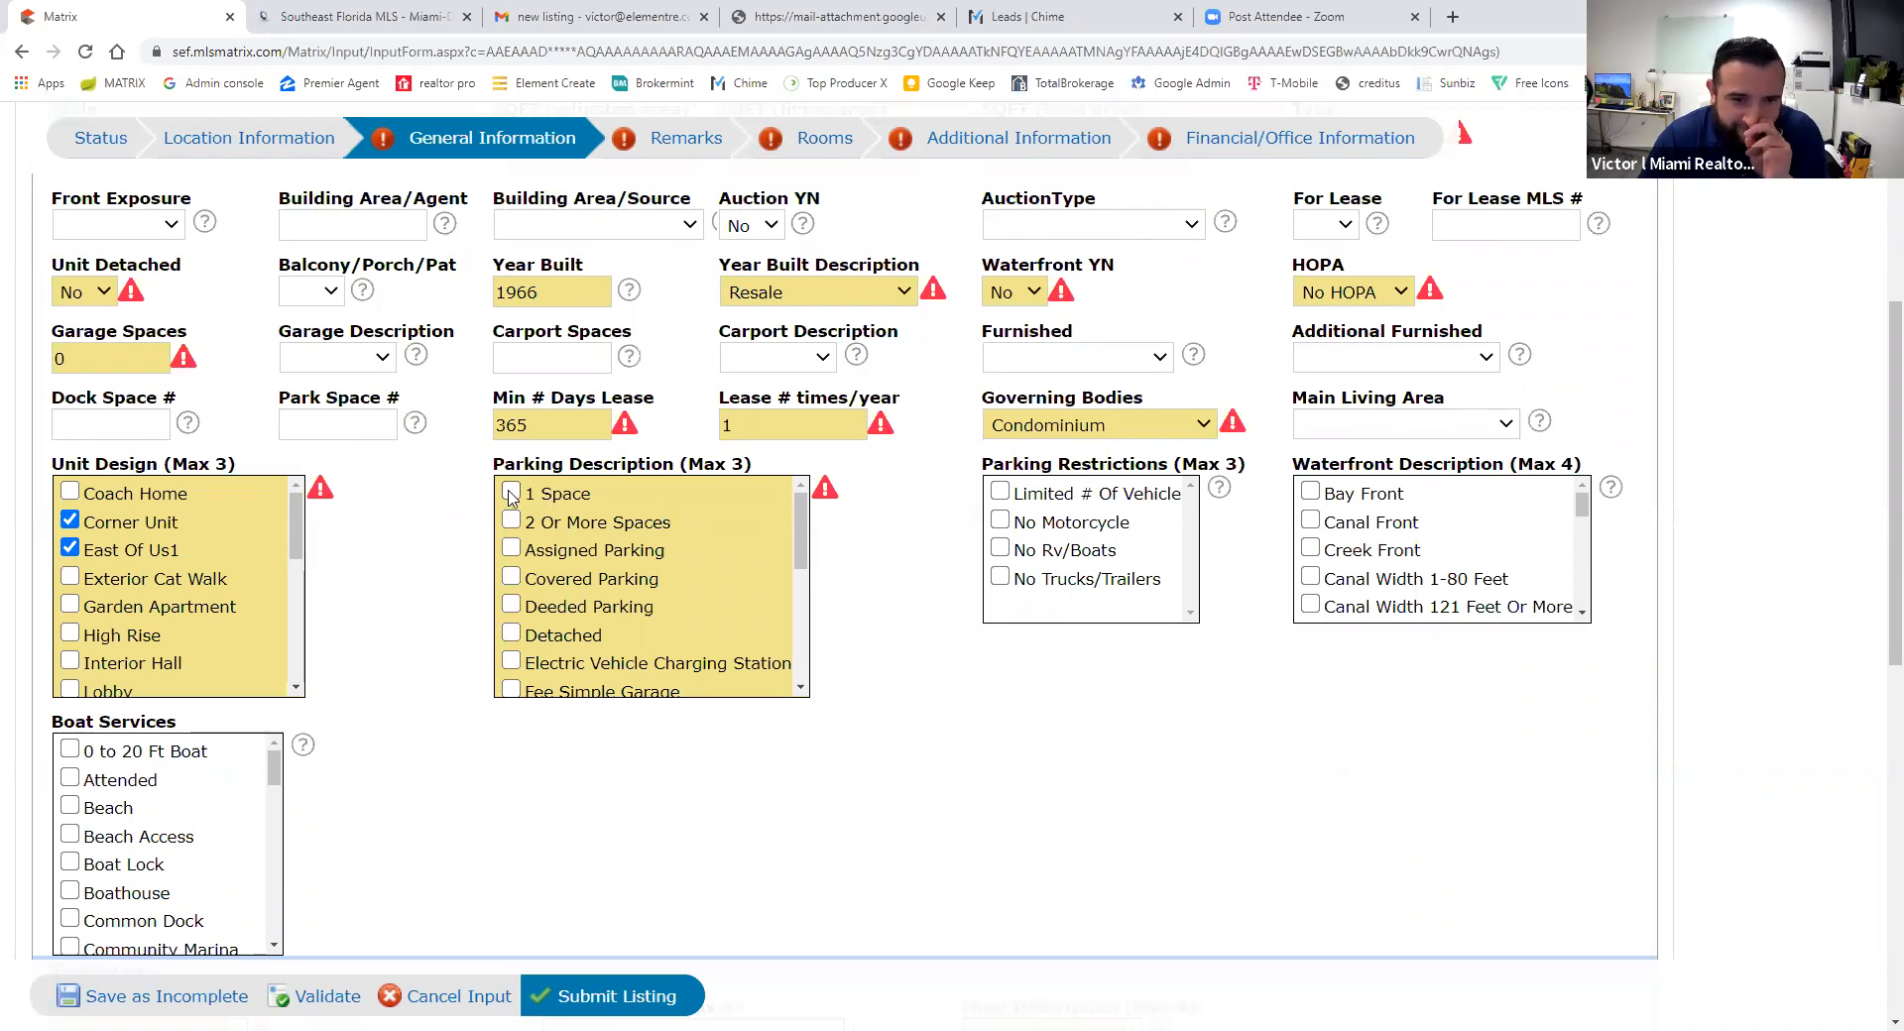
scroll(523, 533, "up", 2)
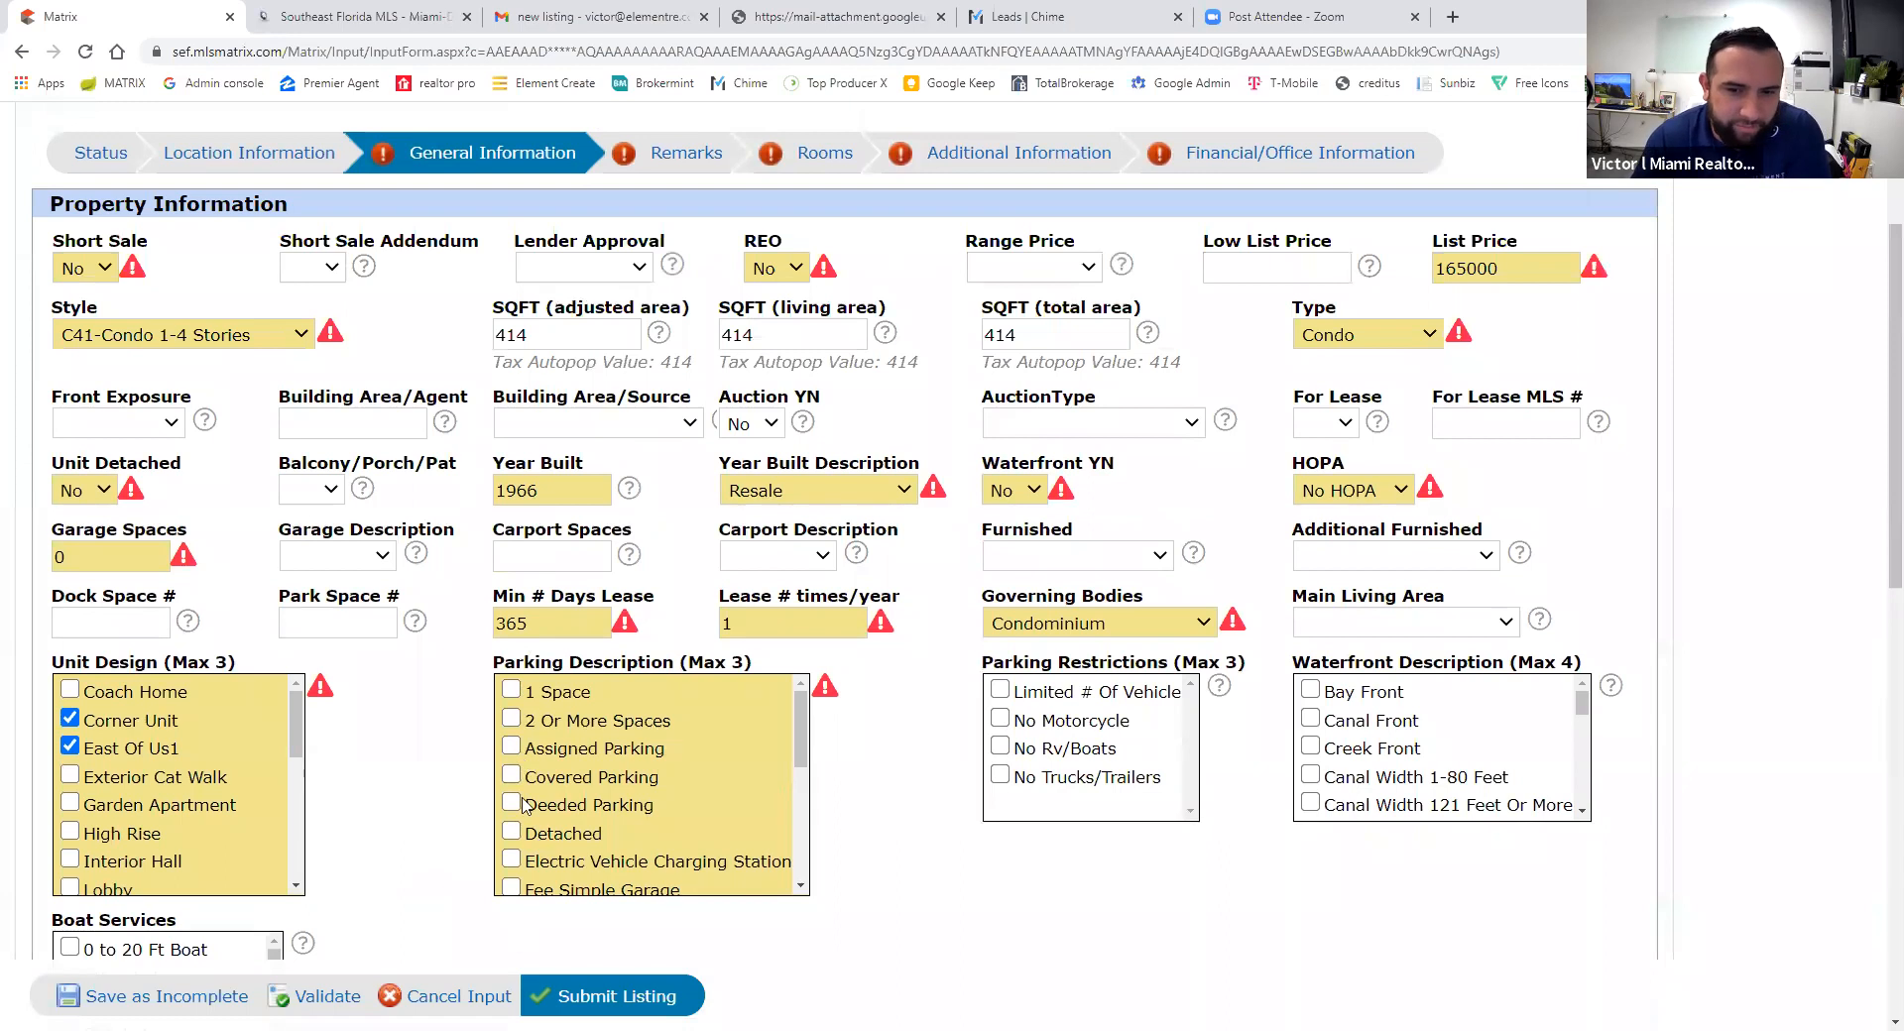
- Check 1 Space and Other Parking in the Parking Description list
left_click(510, 689)
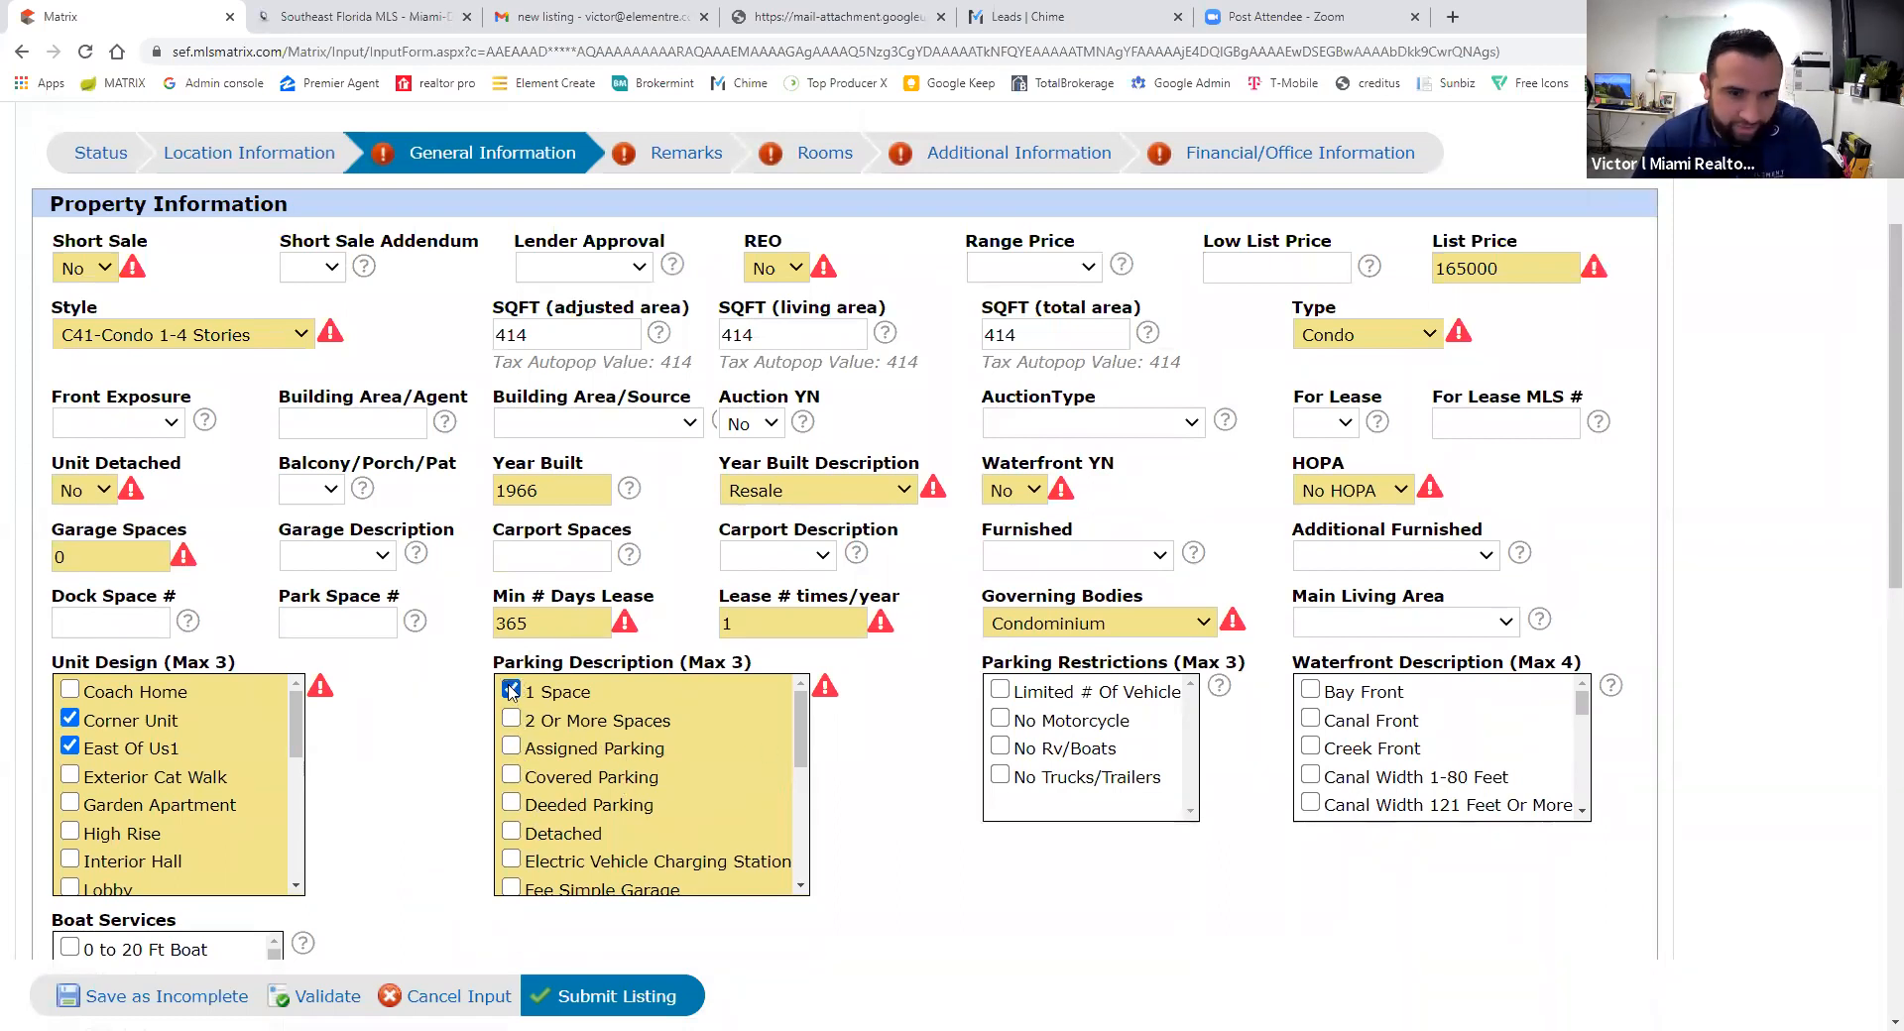
left_click_drag(800, 734, 801, 788)
left_click(512, 800)
scroll(634, 783, "down", 1)
left_click_drag(799, 826, 799, 724)
left_click(510, 689)
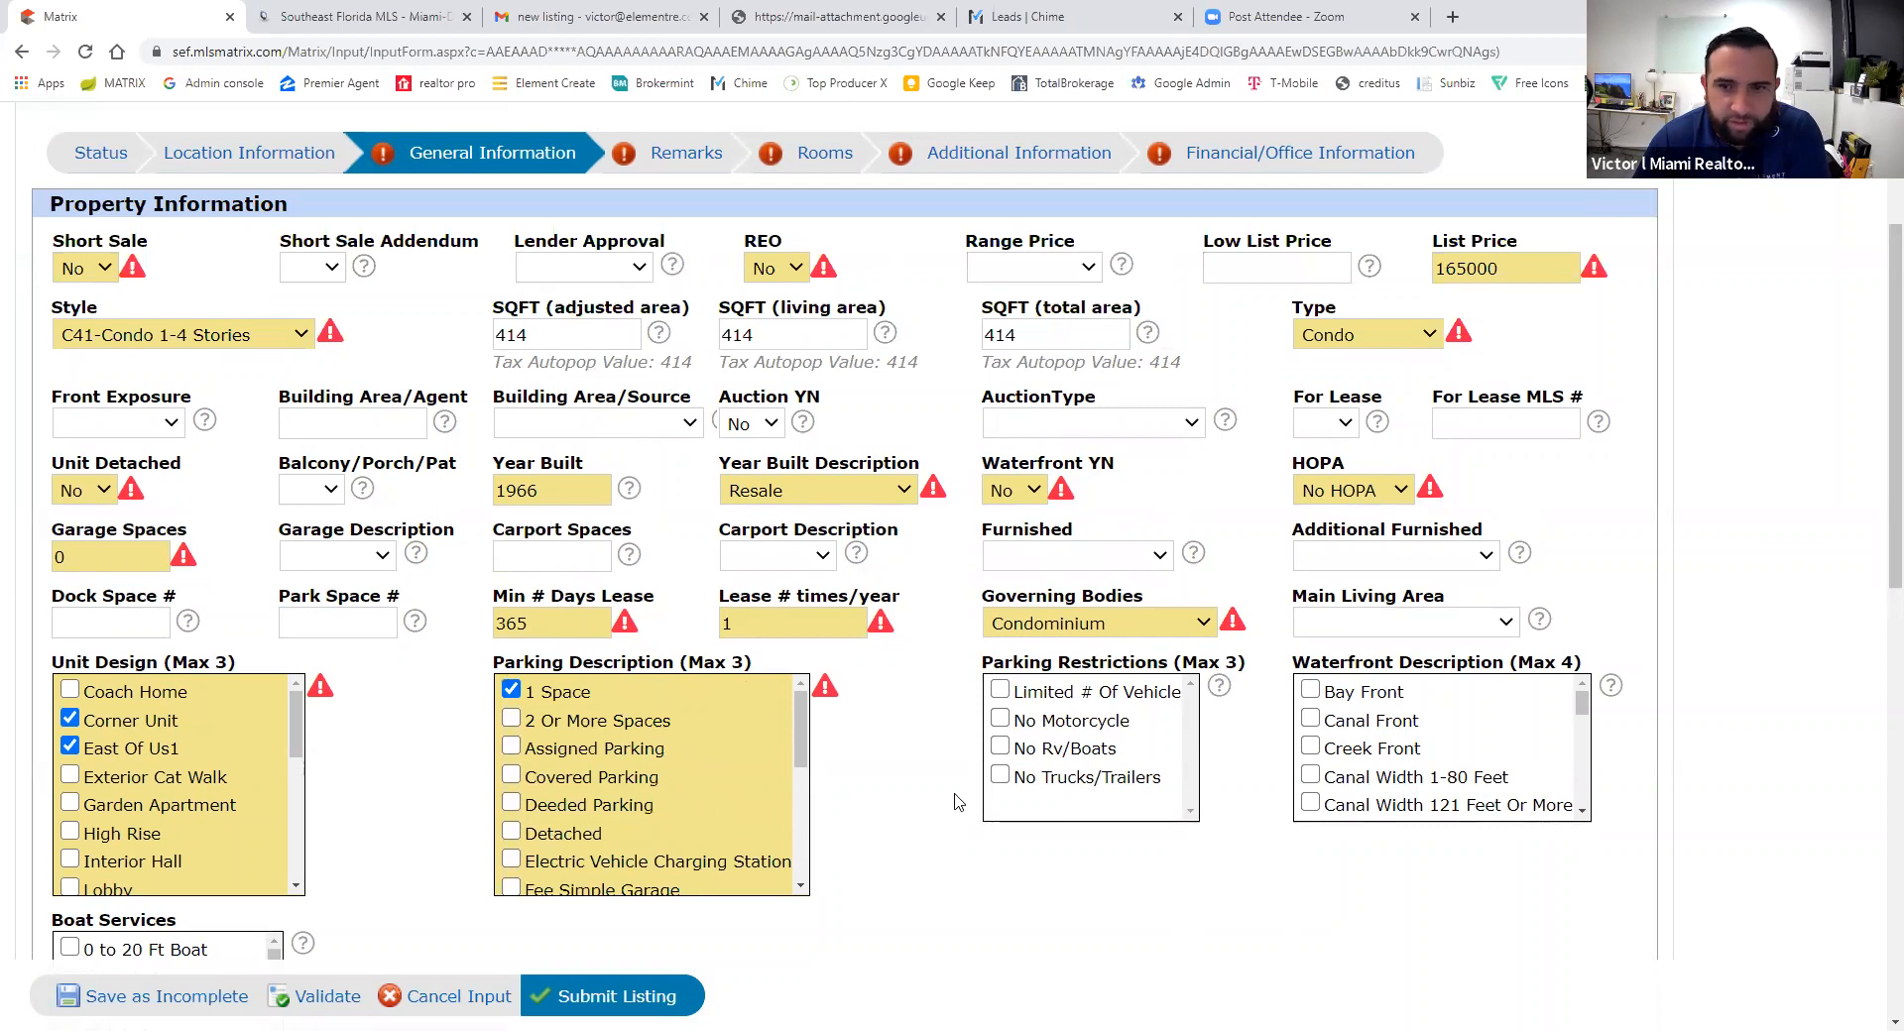
scroll(598, 866, "down", 3)
- Check None in the Unit View list, then switch to the Gmail 'new listing' email
scroll(598, 866, "down", 7)
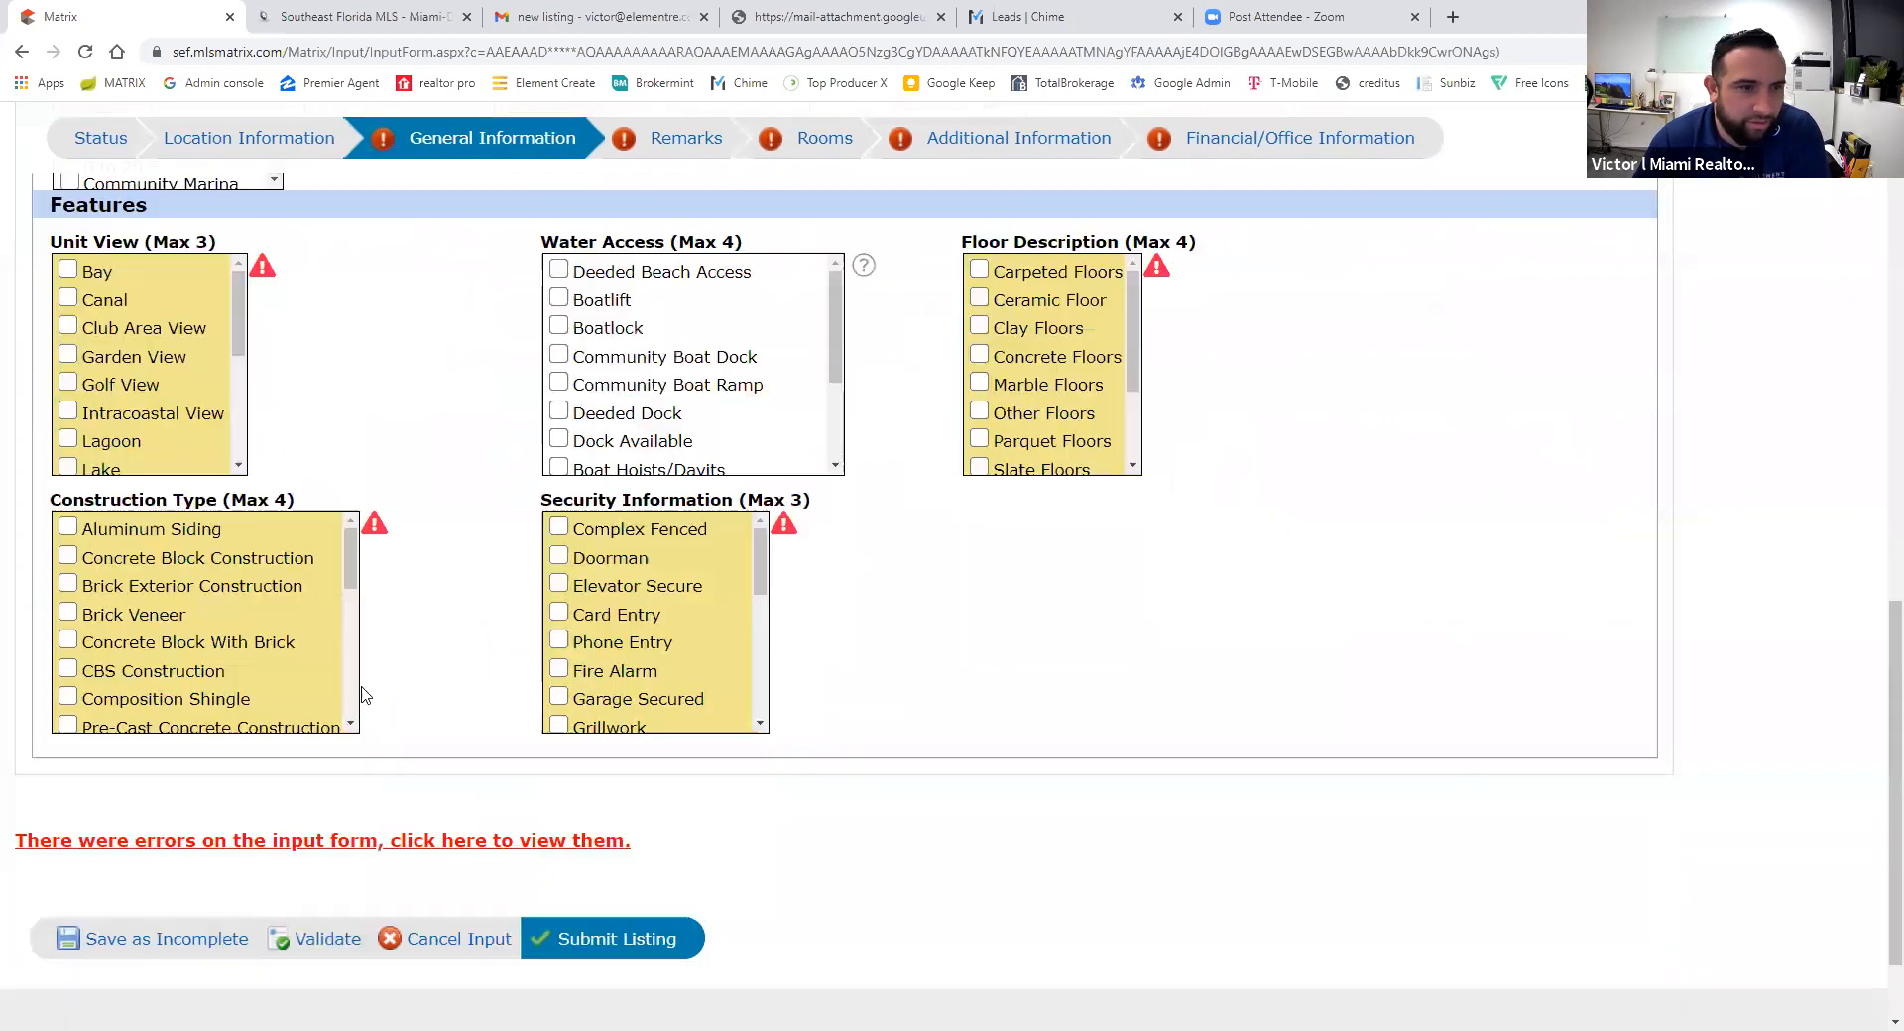
scroll(116, 380, "up", 1)
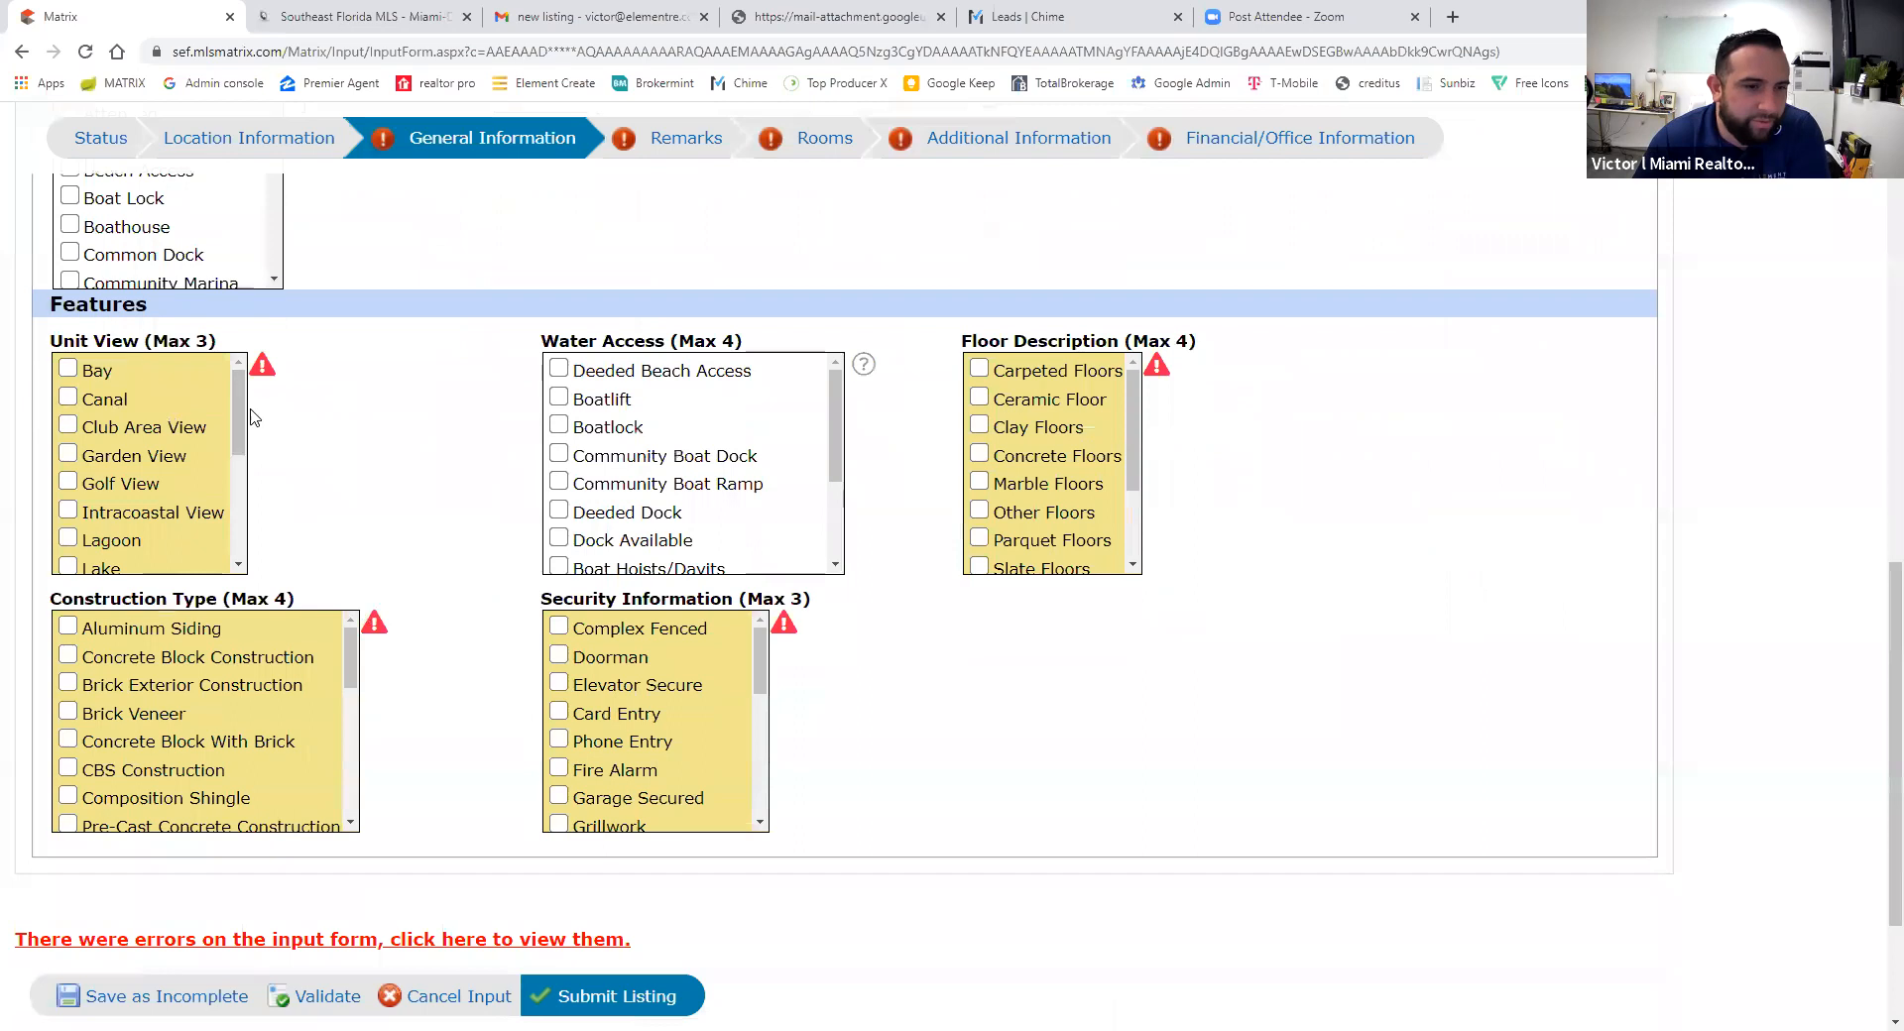
left_click_drag(238, 417, 238, 424)
scroll(235, 425, "up", 1)
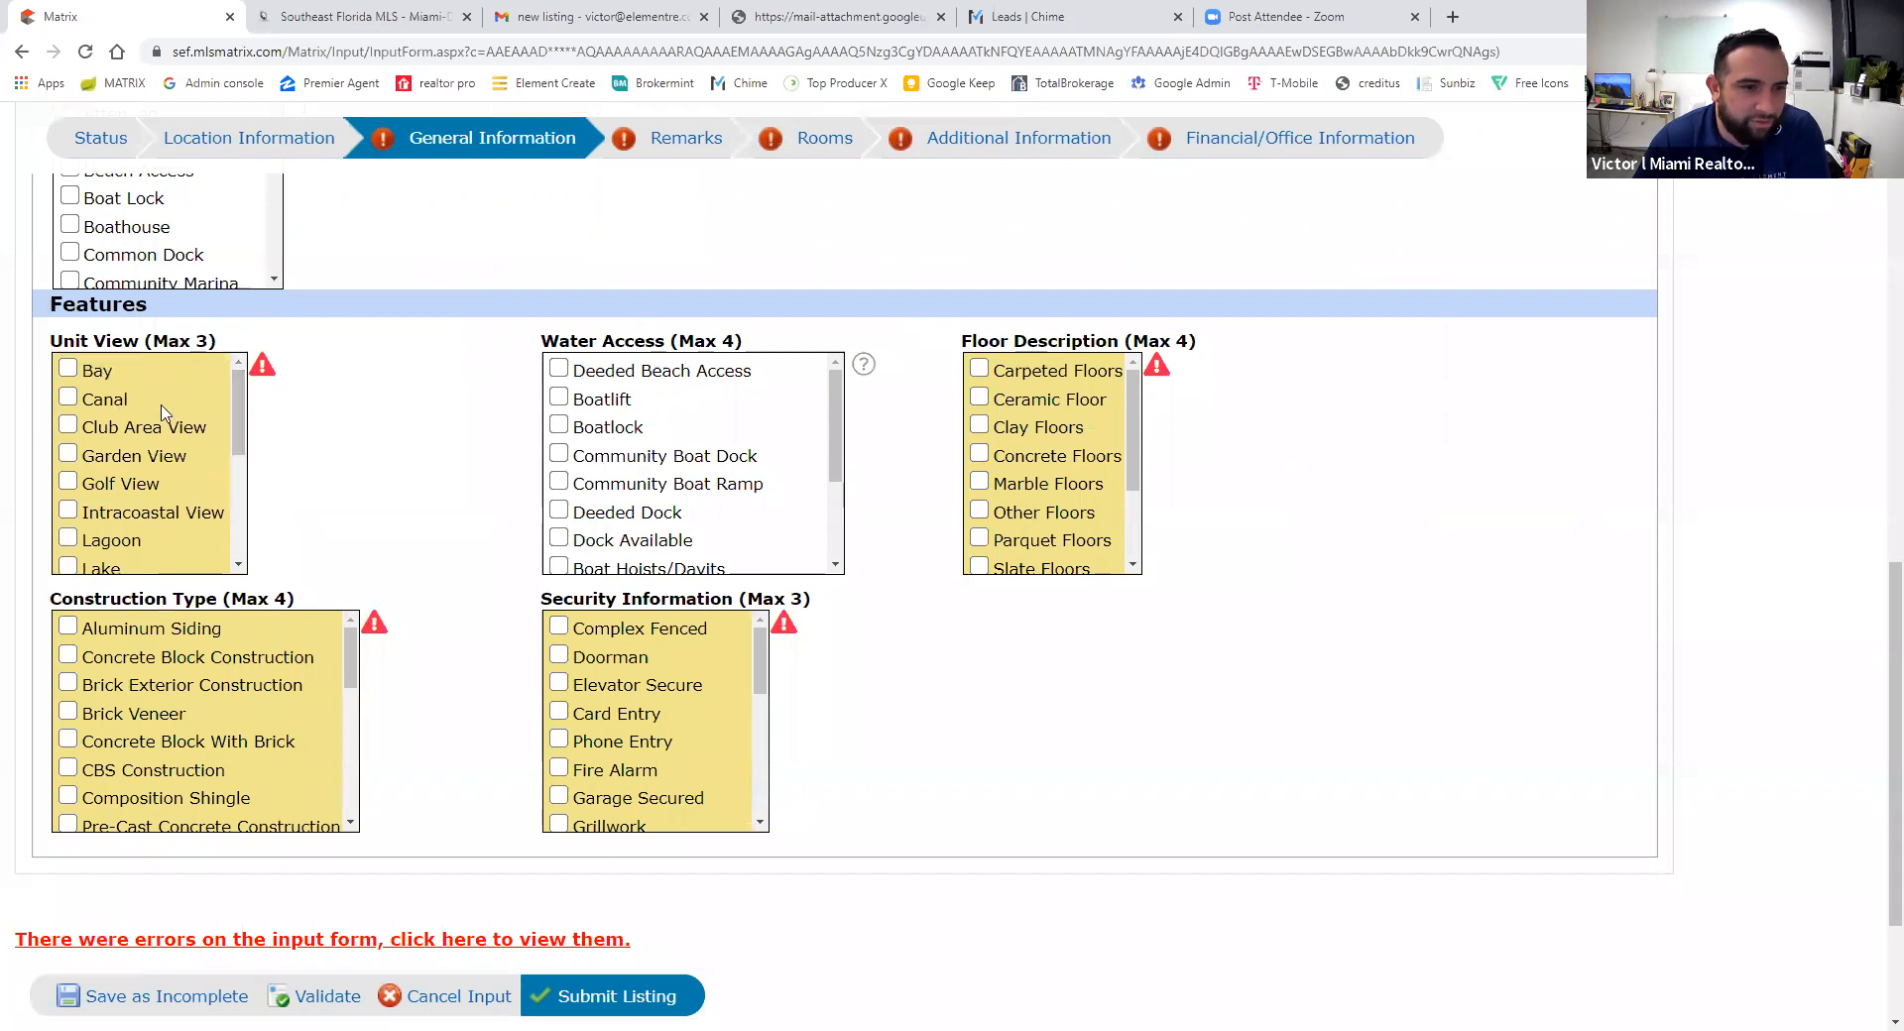
left_click_drag(231, 429, 229, 525)
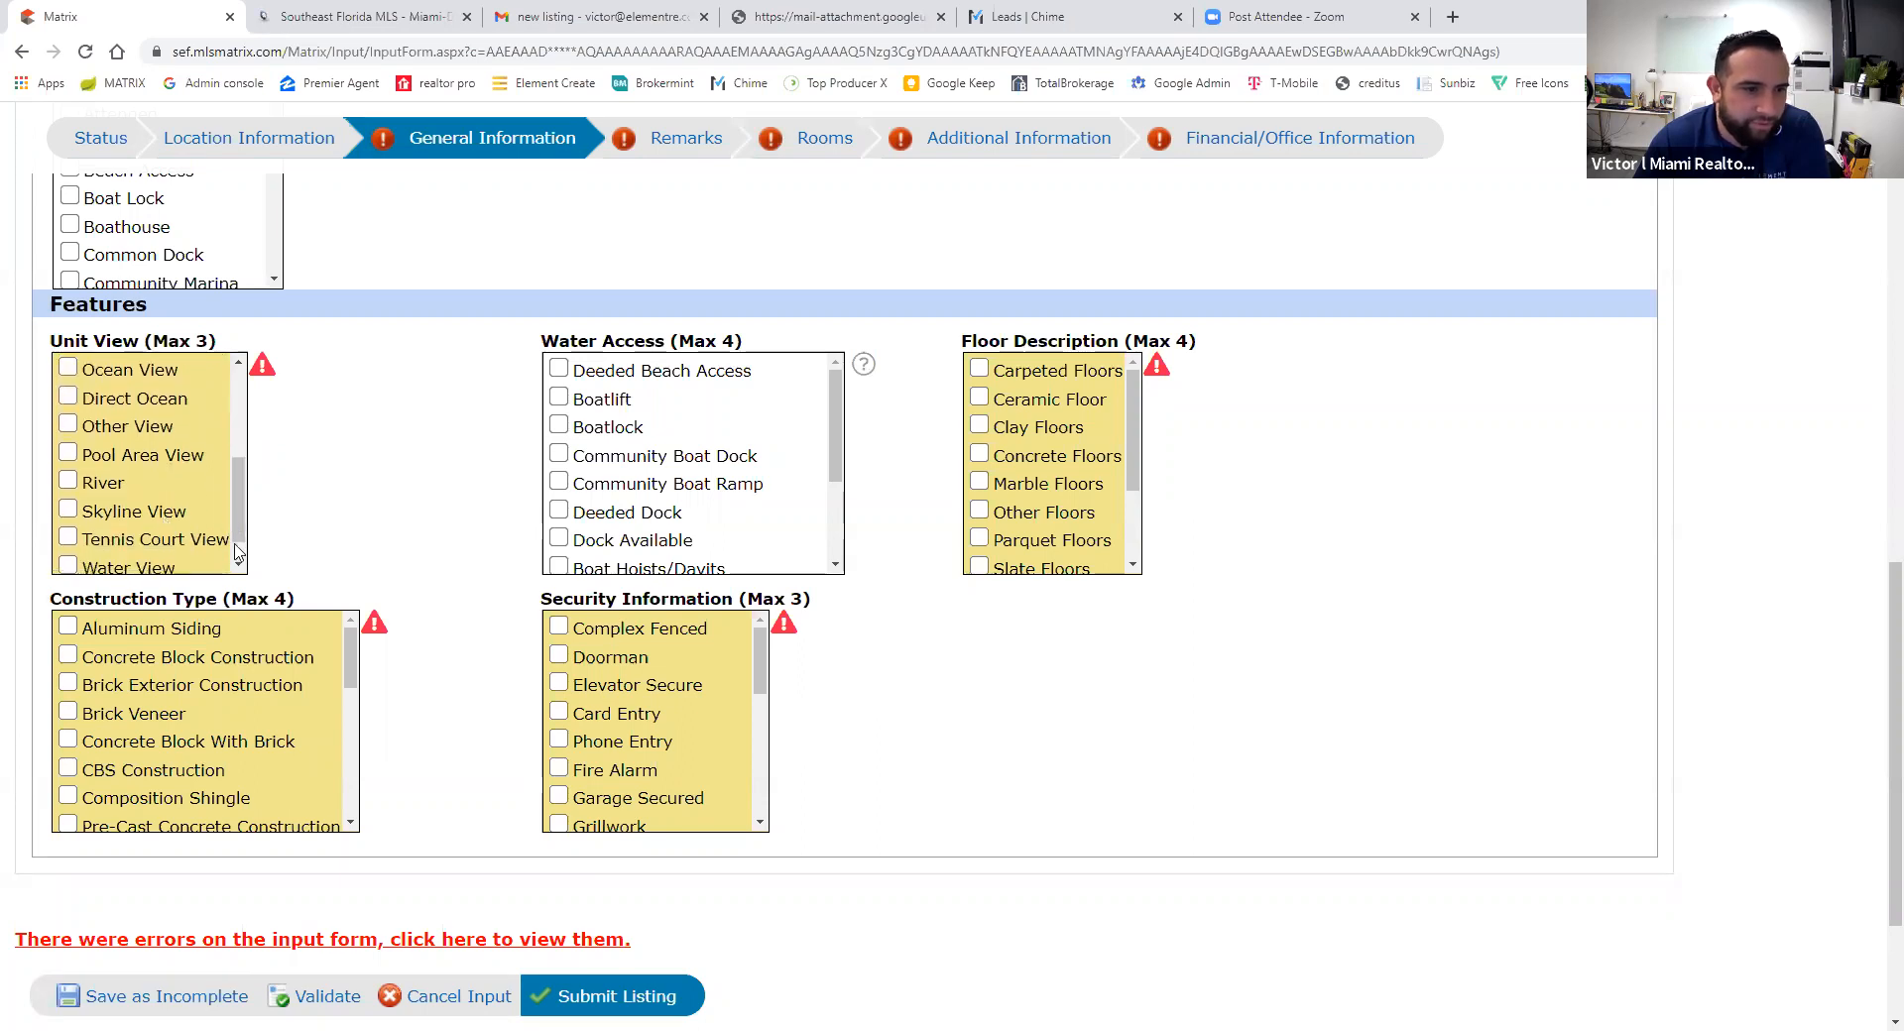
left_click(238, 565)
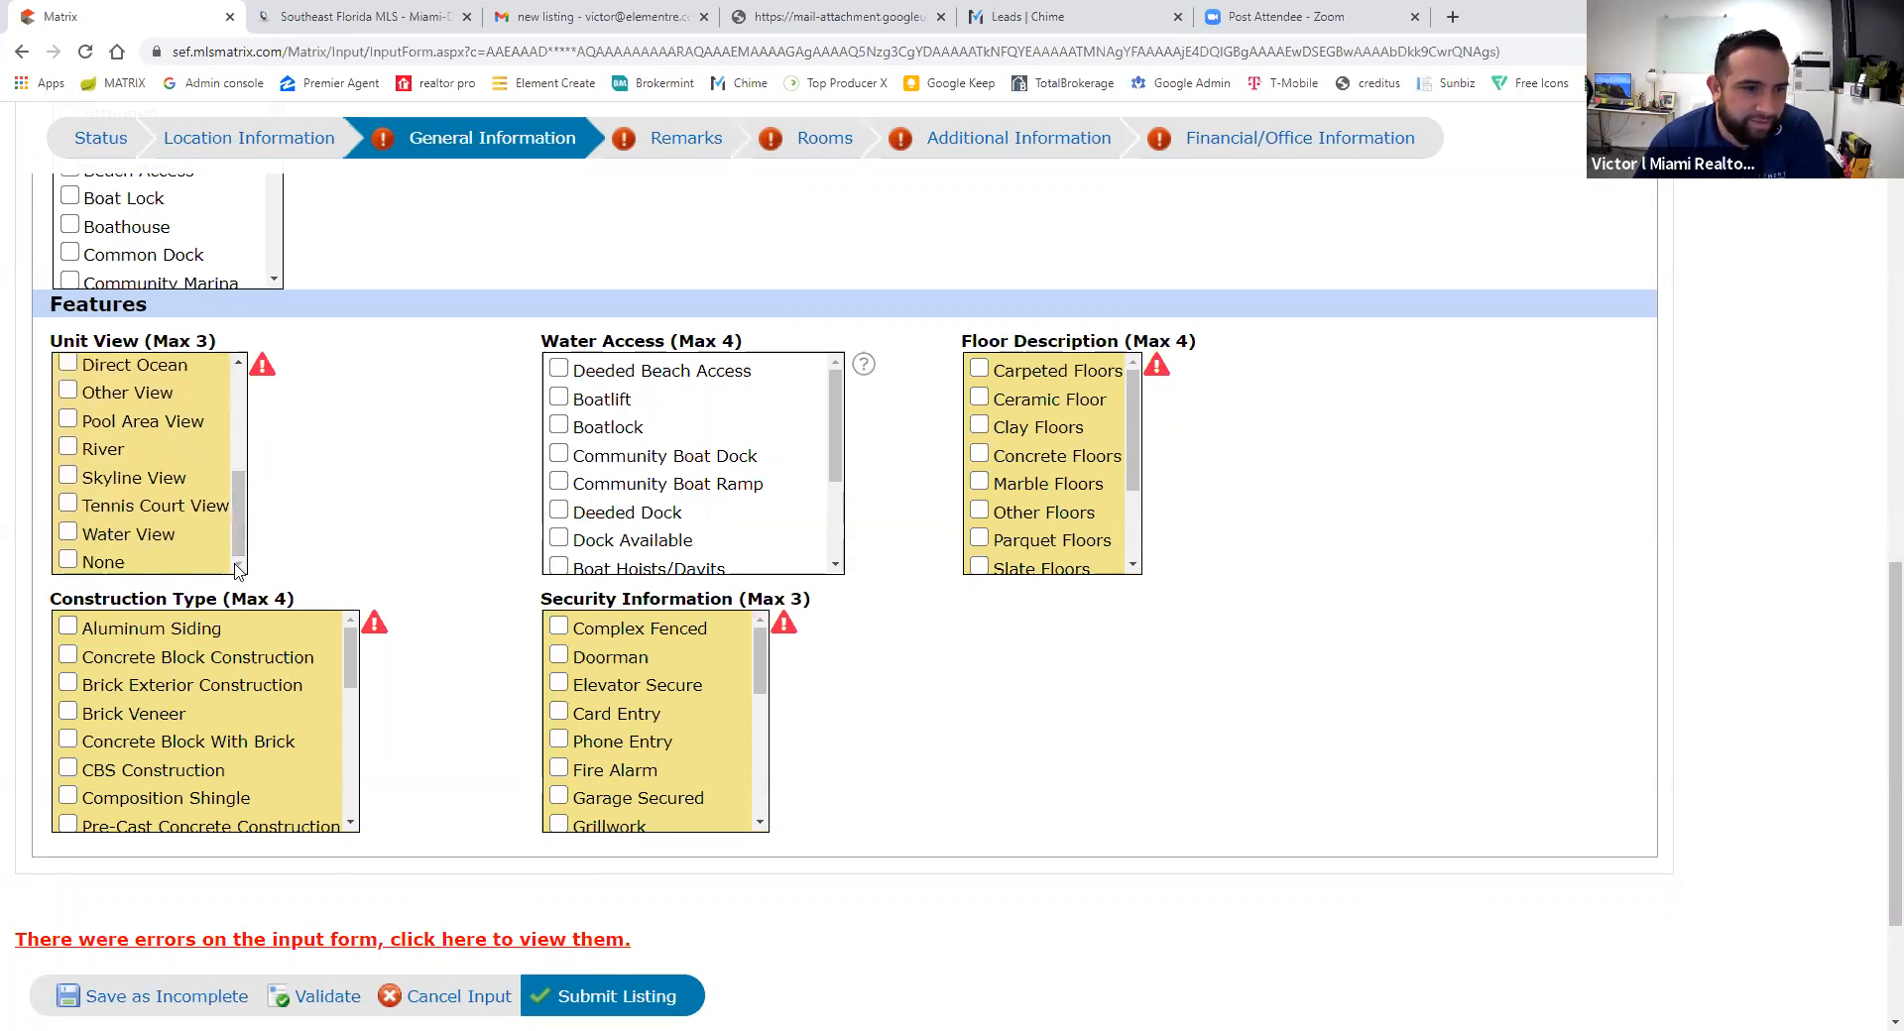
left_click(65, 564)
left_click_drag(236, 532, 231, 444)
left_click(530, 13)
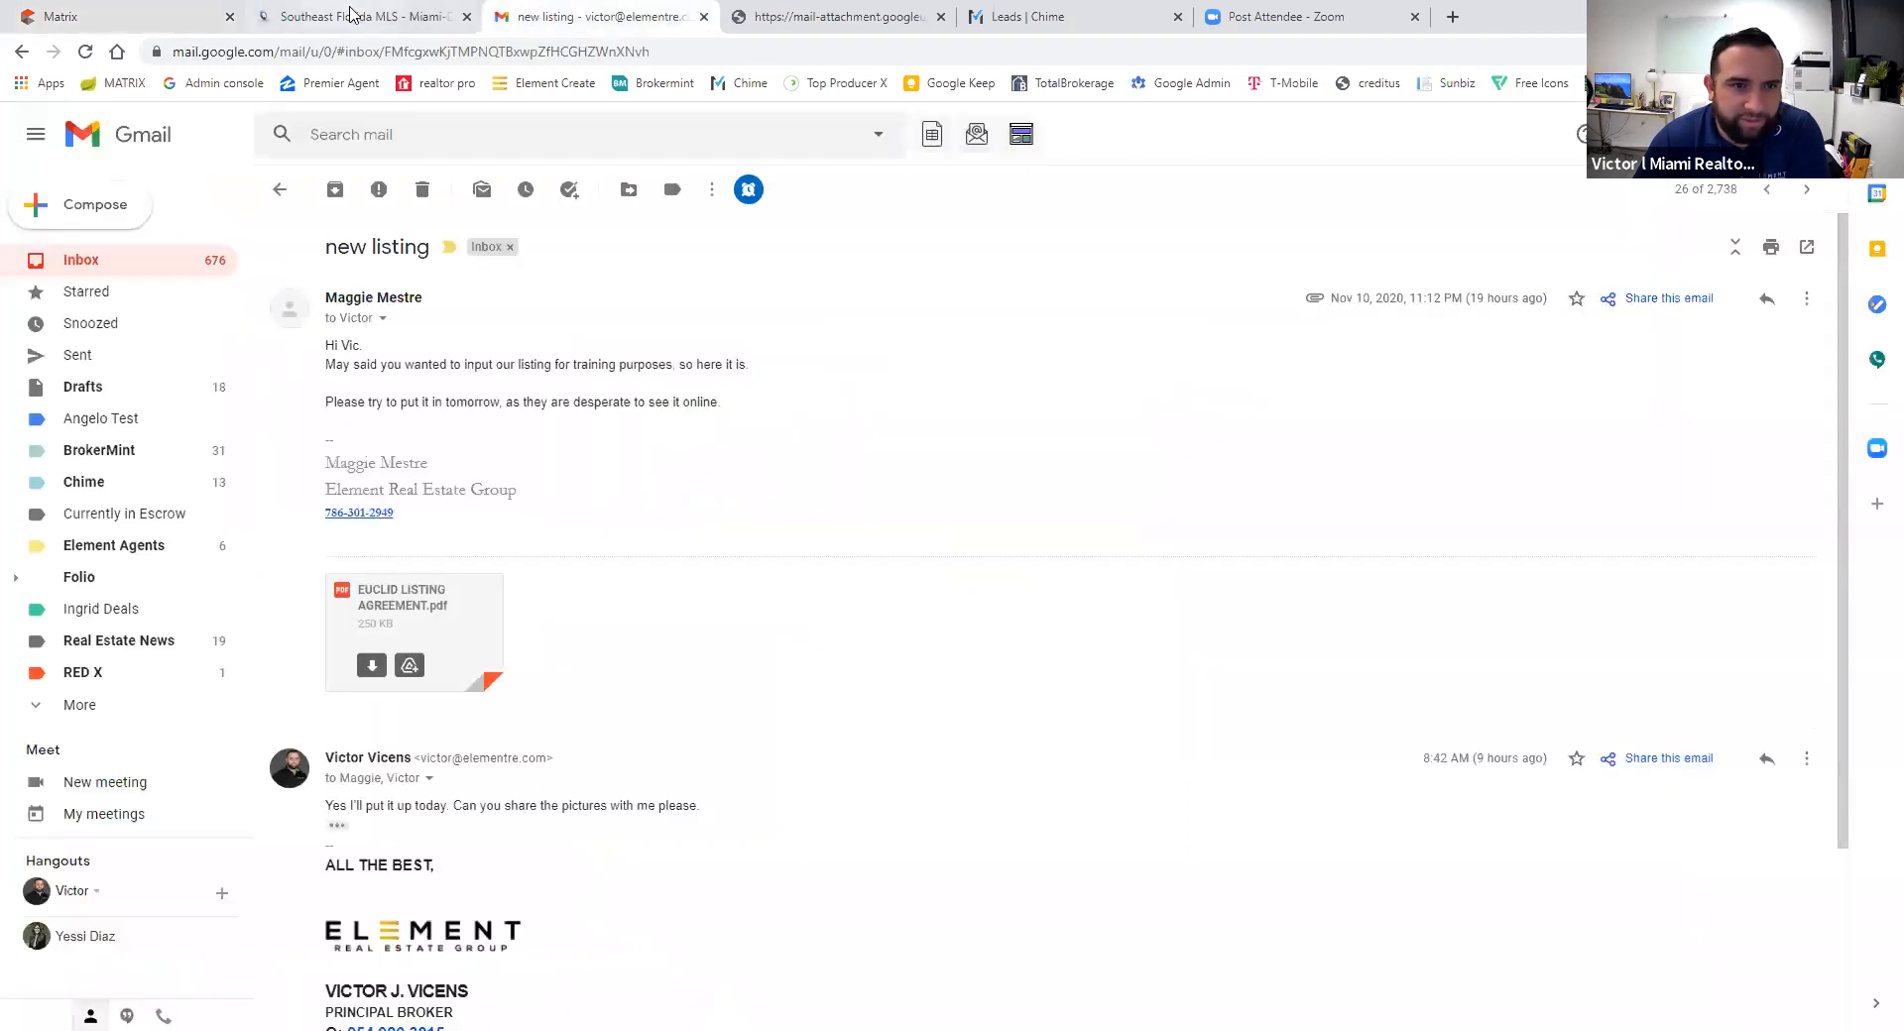
- Glance at the property's tax report, then mark the Unit View as None in Matrix
key("ctrl+shift+Tab")
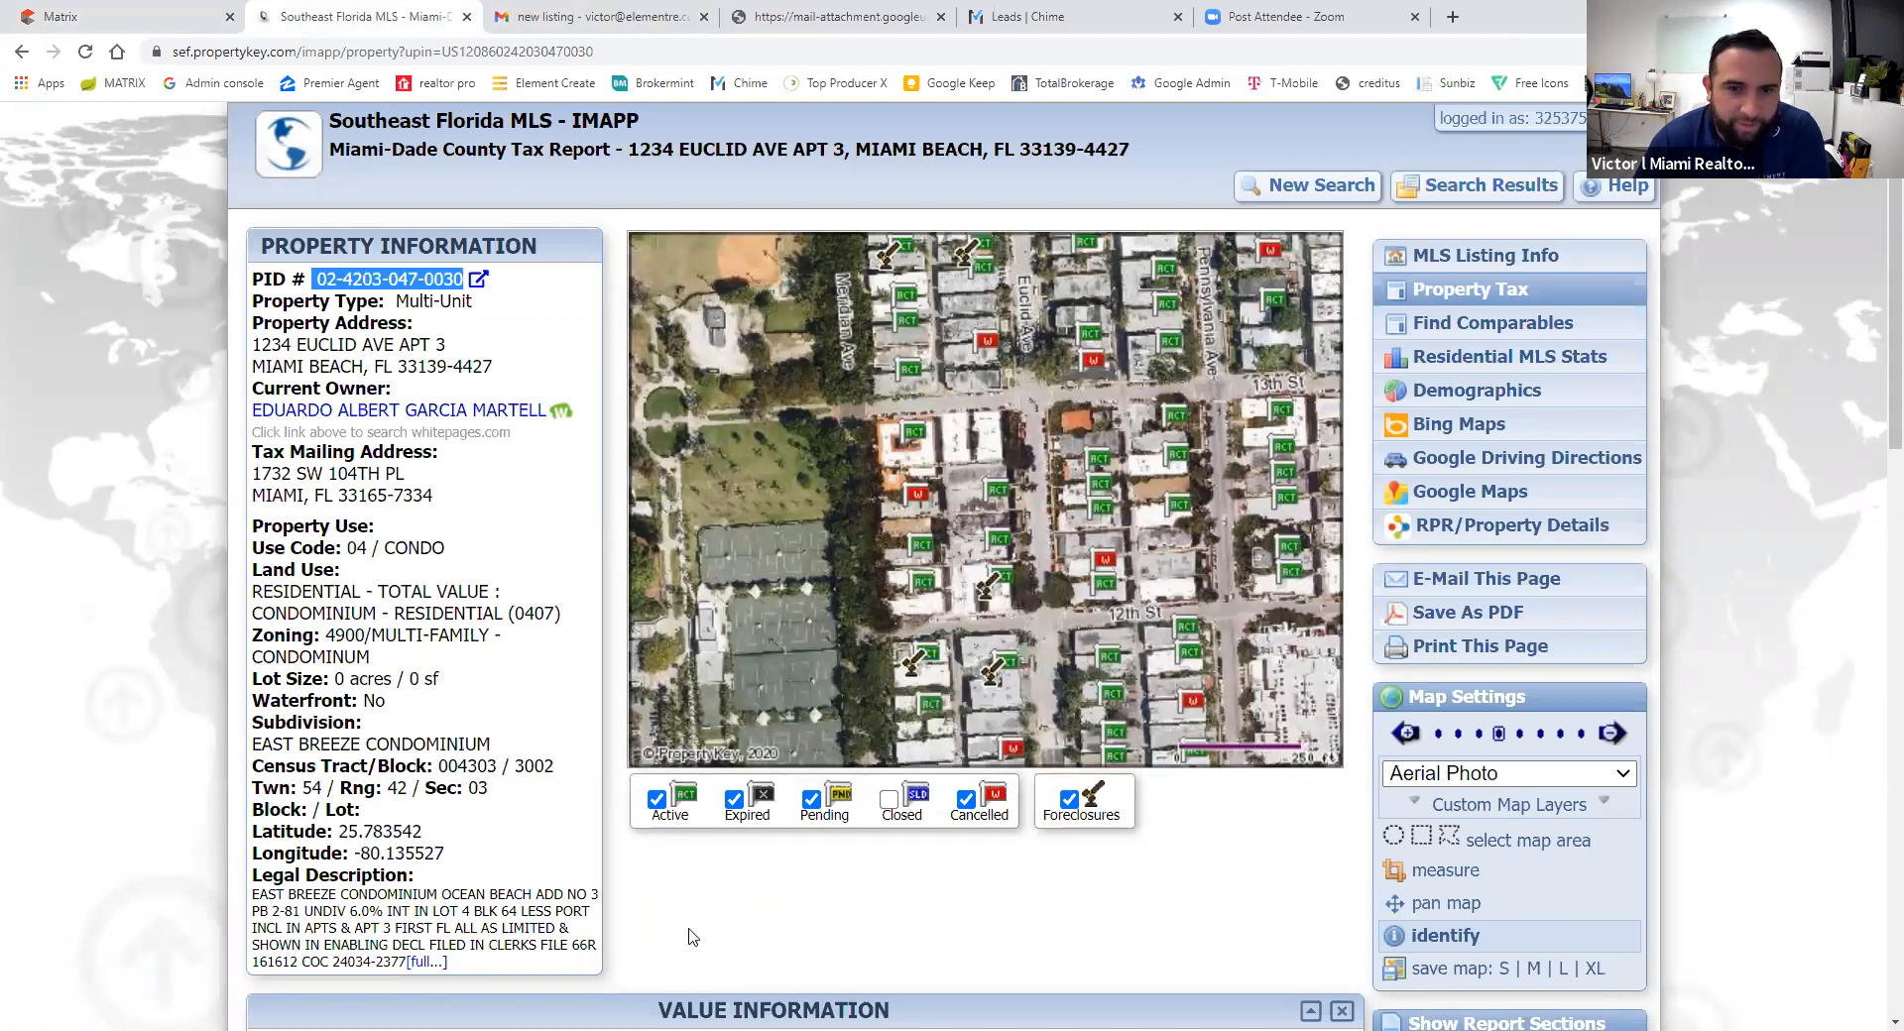
left_click(3, 5)
scroll(238, 426, "down", 4)
left_click(68, 561)
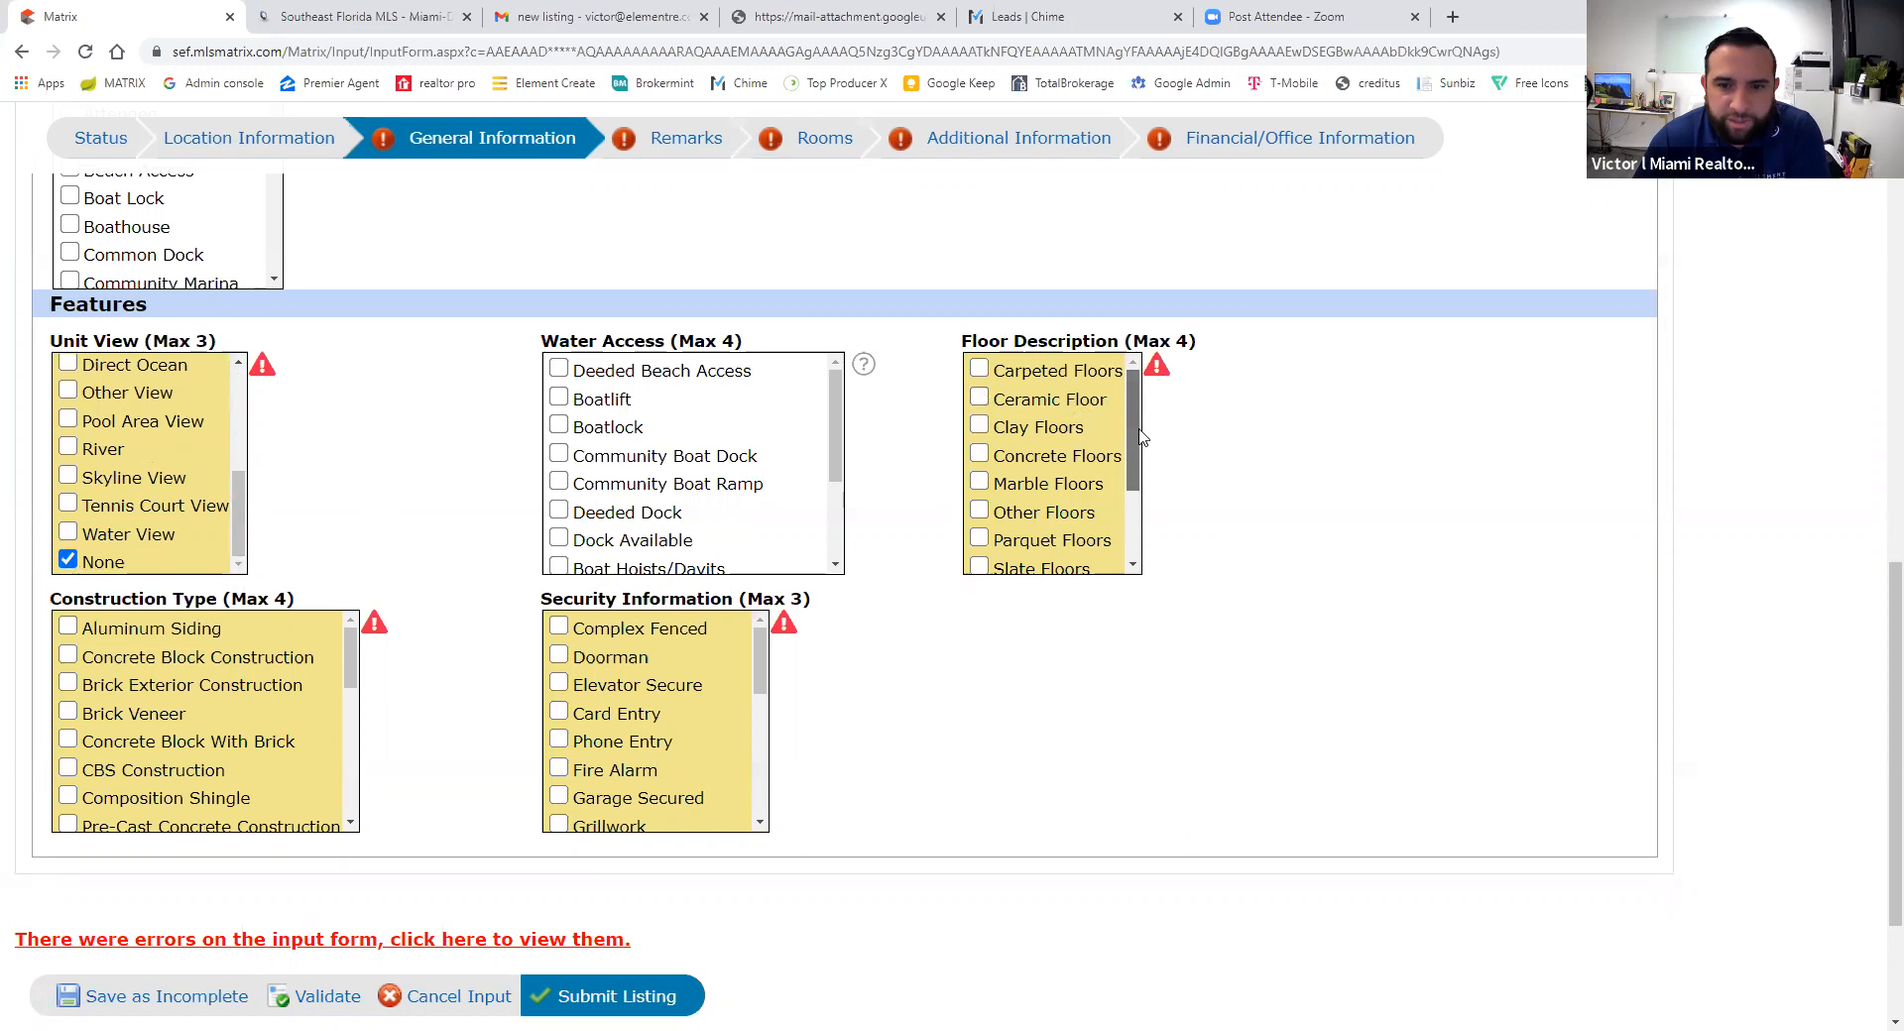
- Tick Tile Floors, CBS Construction and Other Security in the condo feature lists
scroll(1131, 447, "down", 2)
left_click(979, 504)
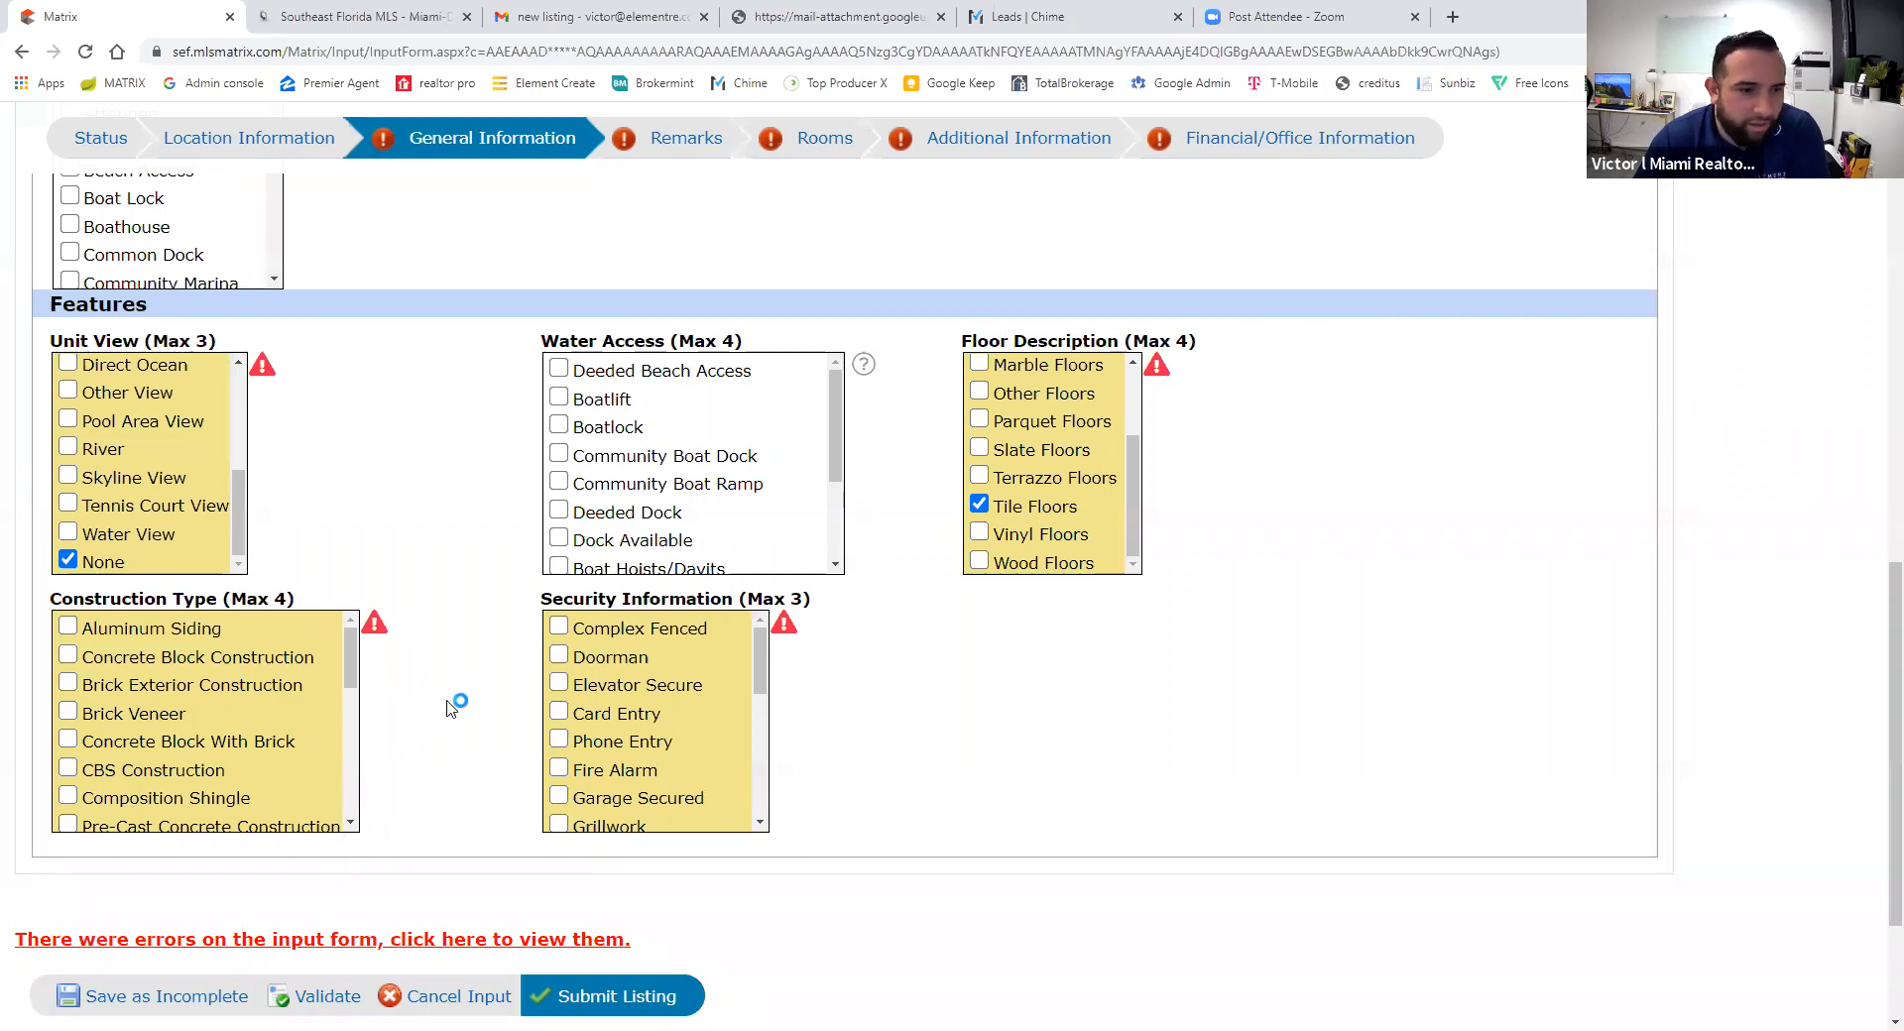
left_click(68, 769)
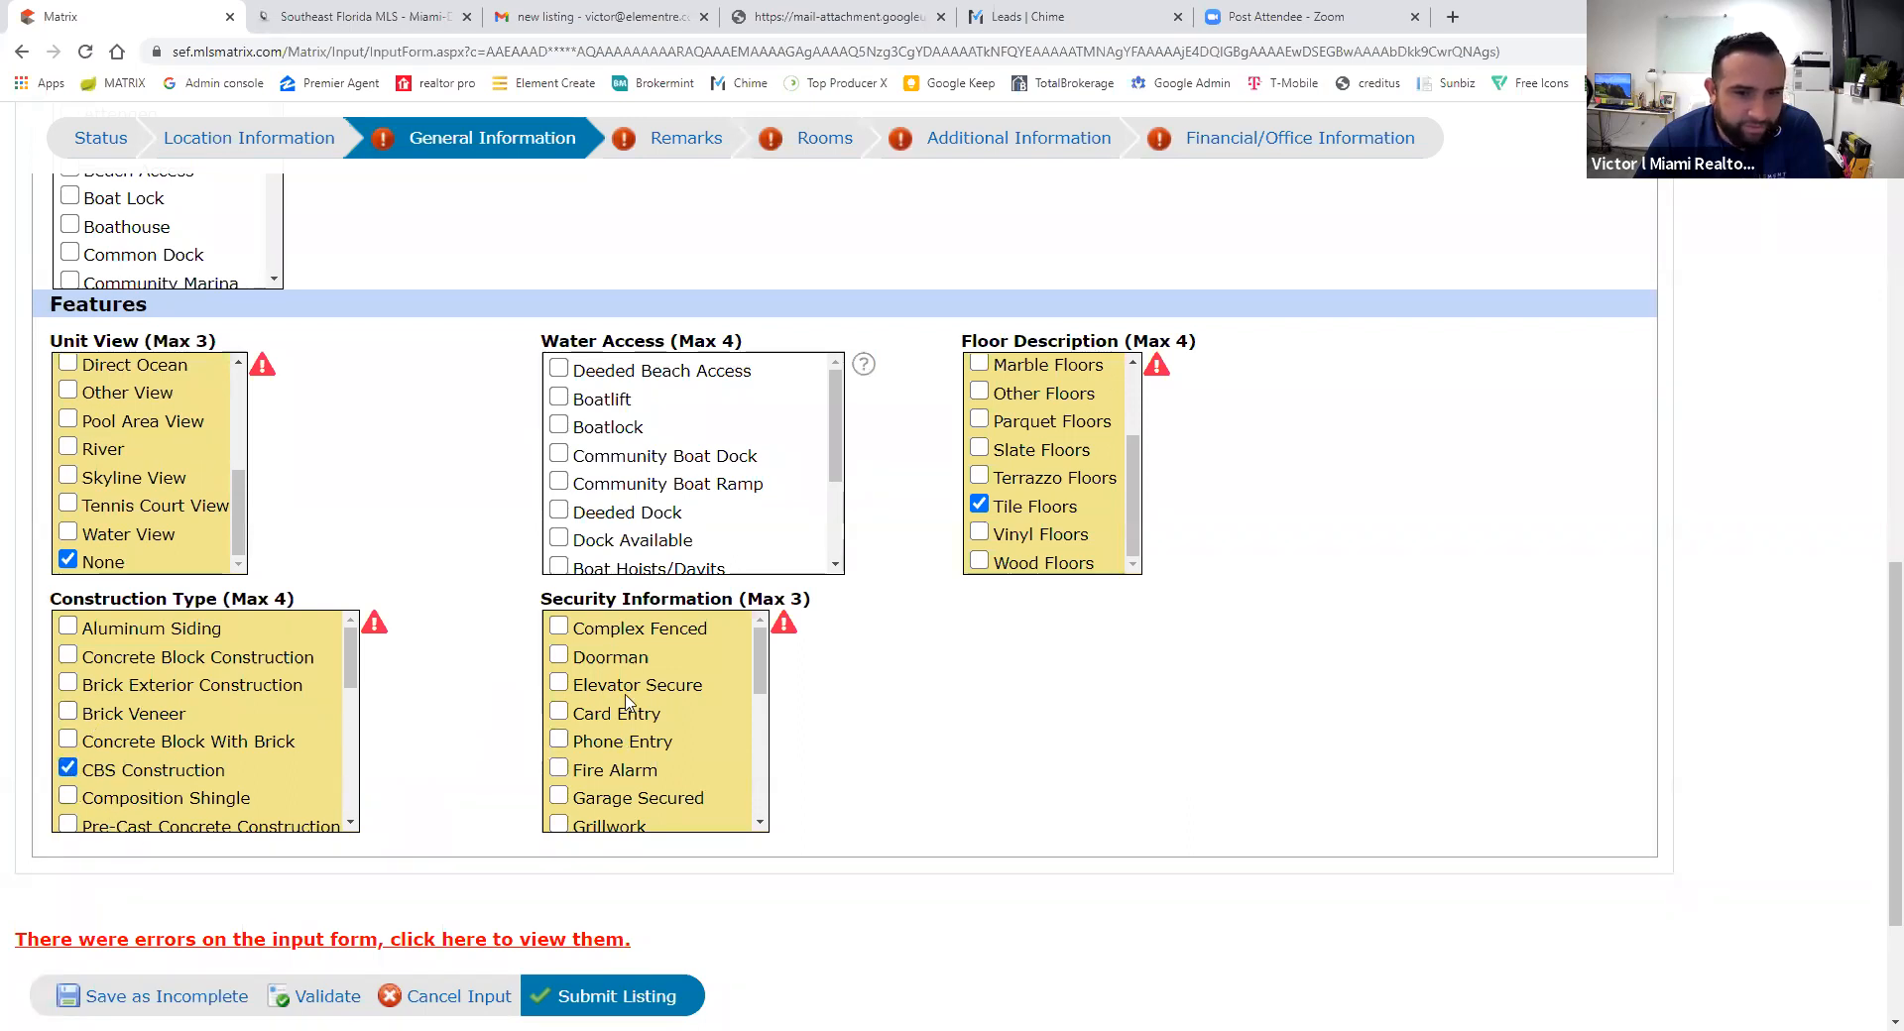
left_click_drag(763, 651, 697, 636)
left_click(559, 689)
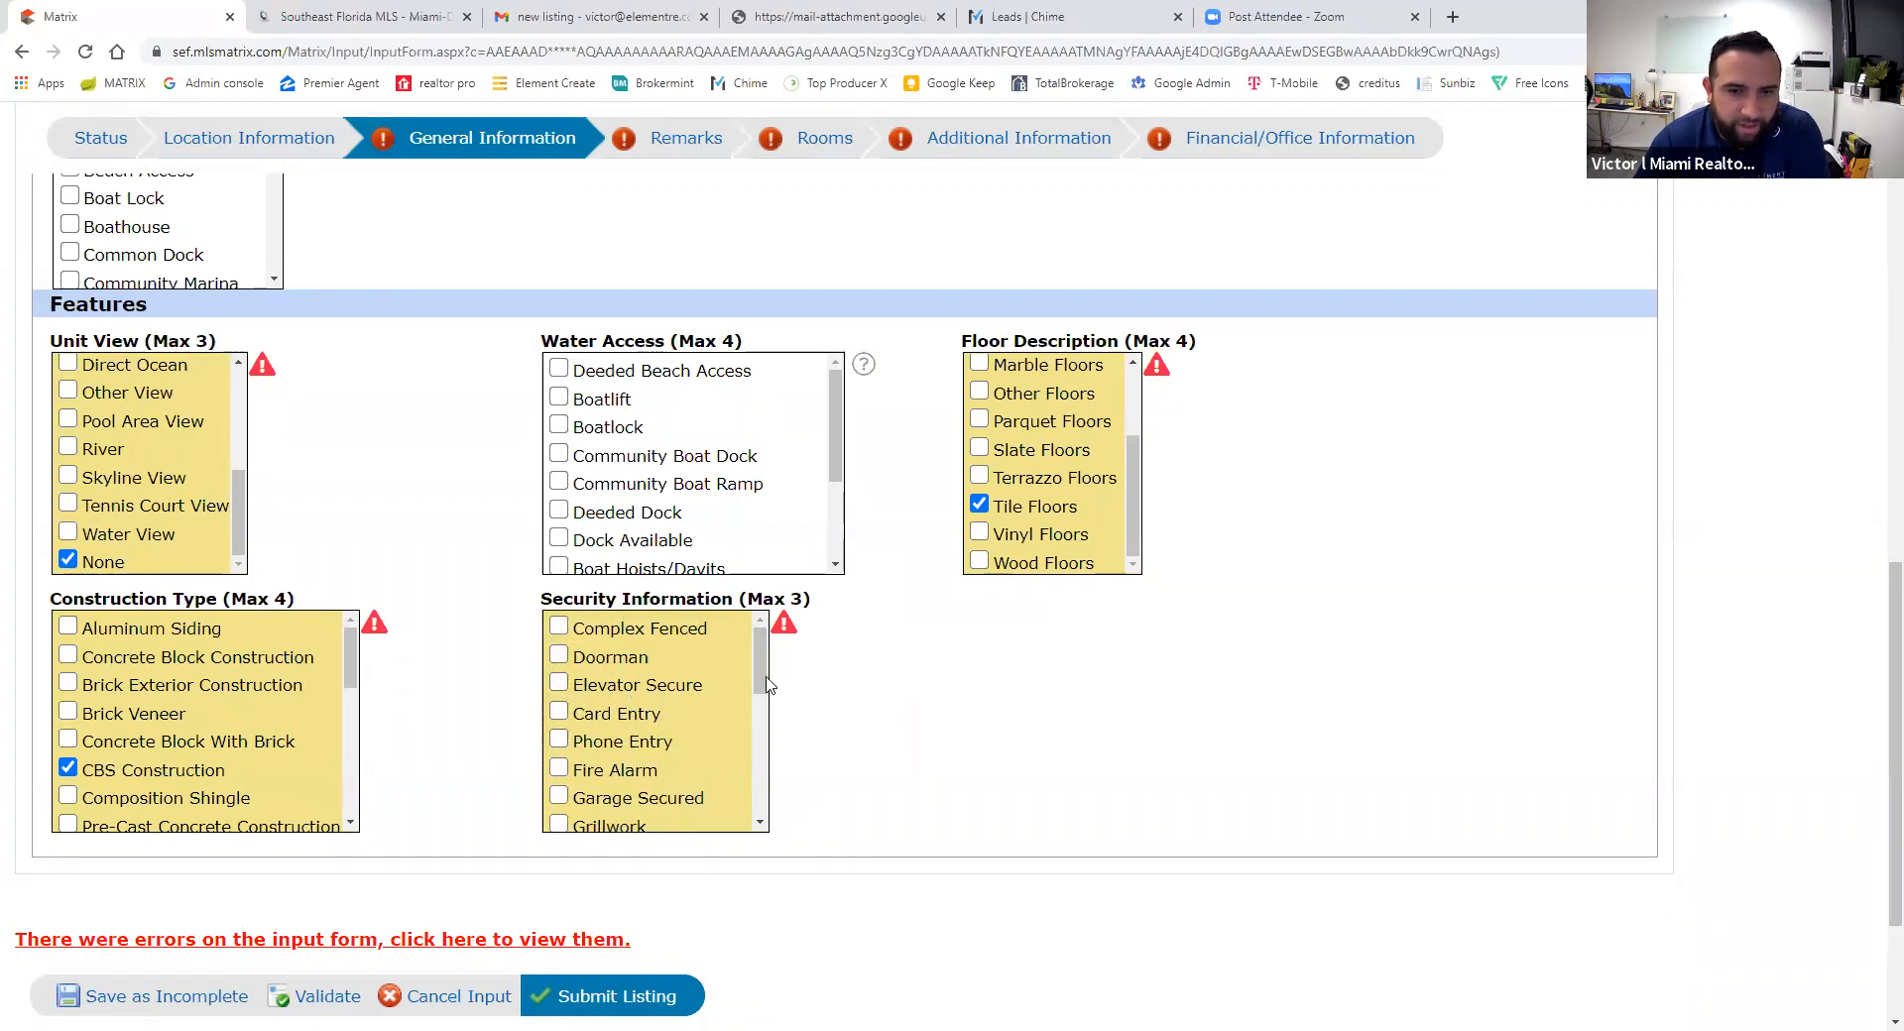
scroll(759, 694, "down", 4)
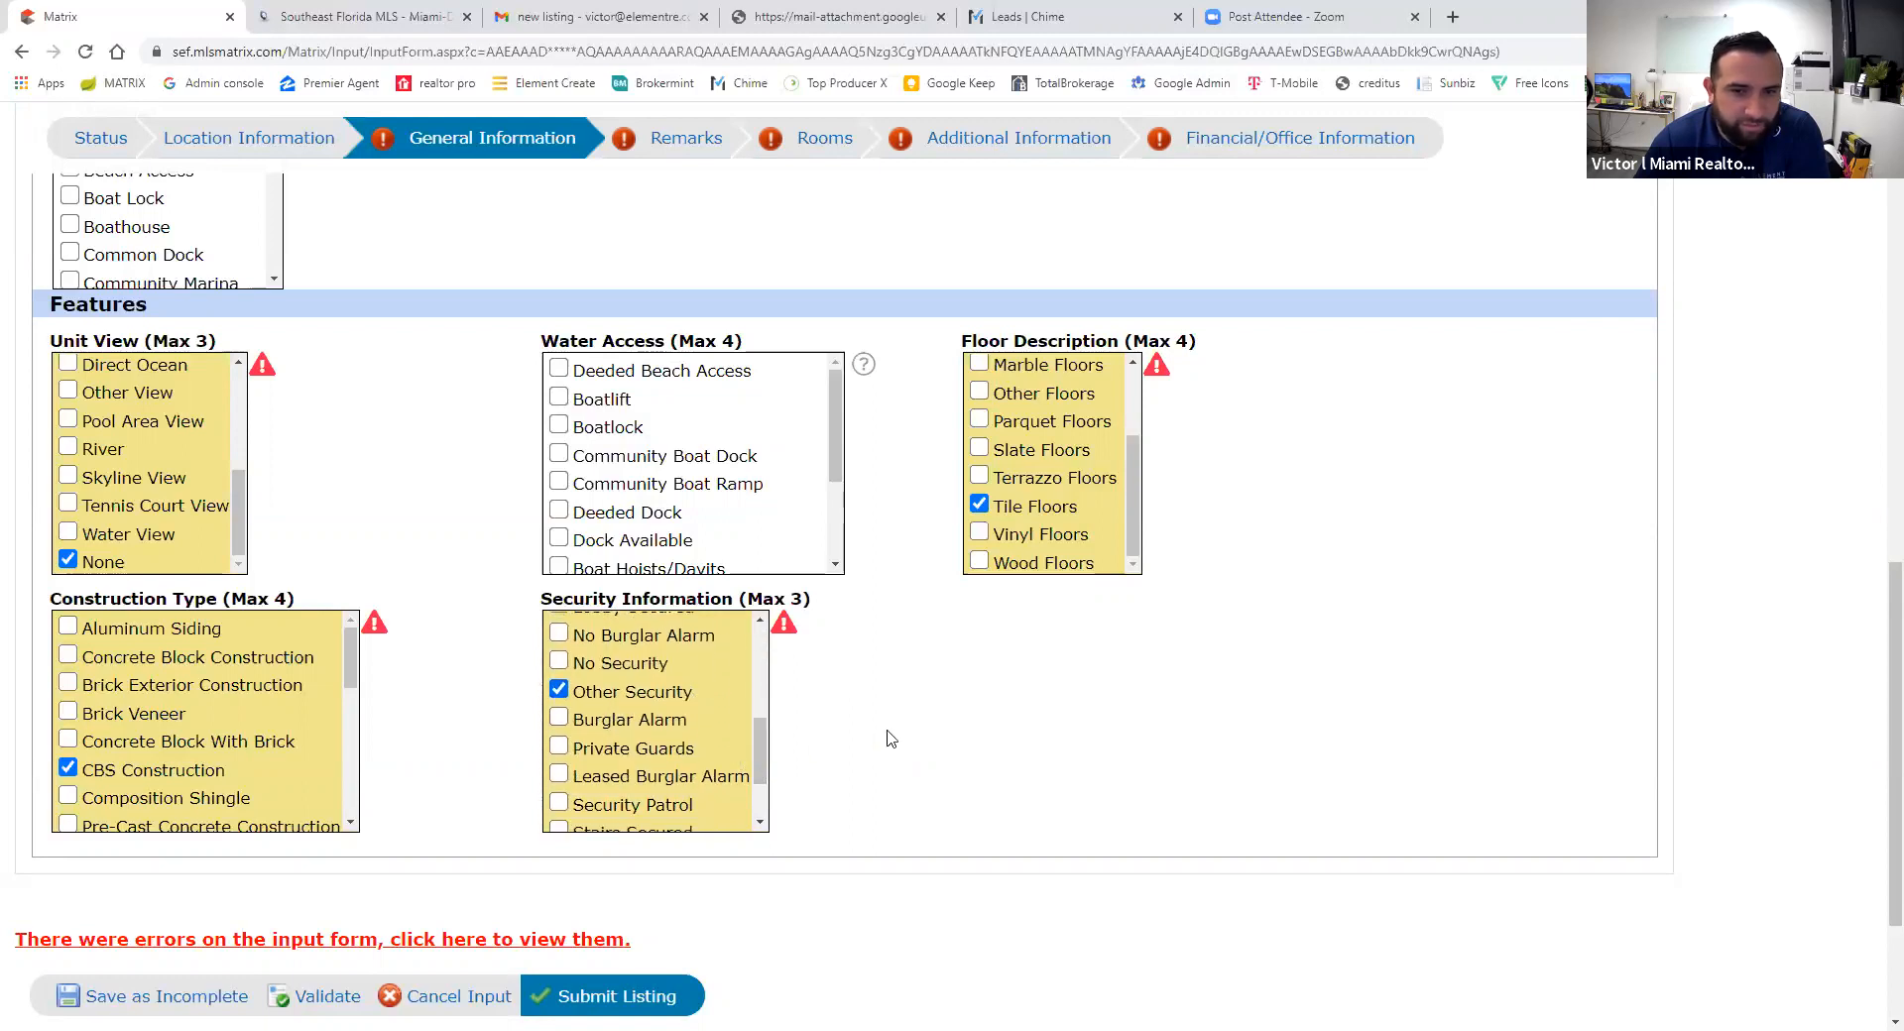
scroll(444, 498, "up", 10)
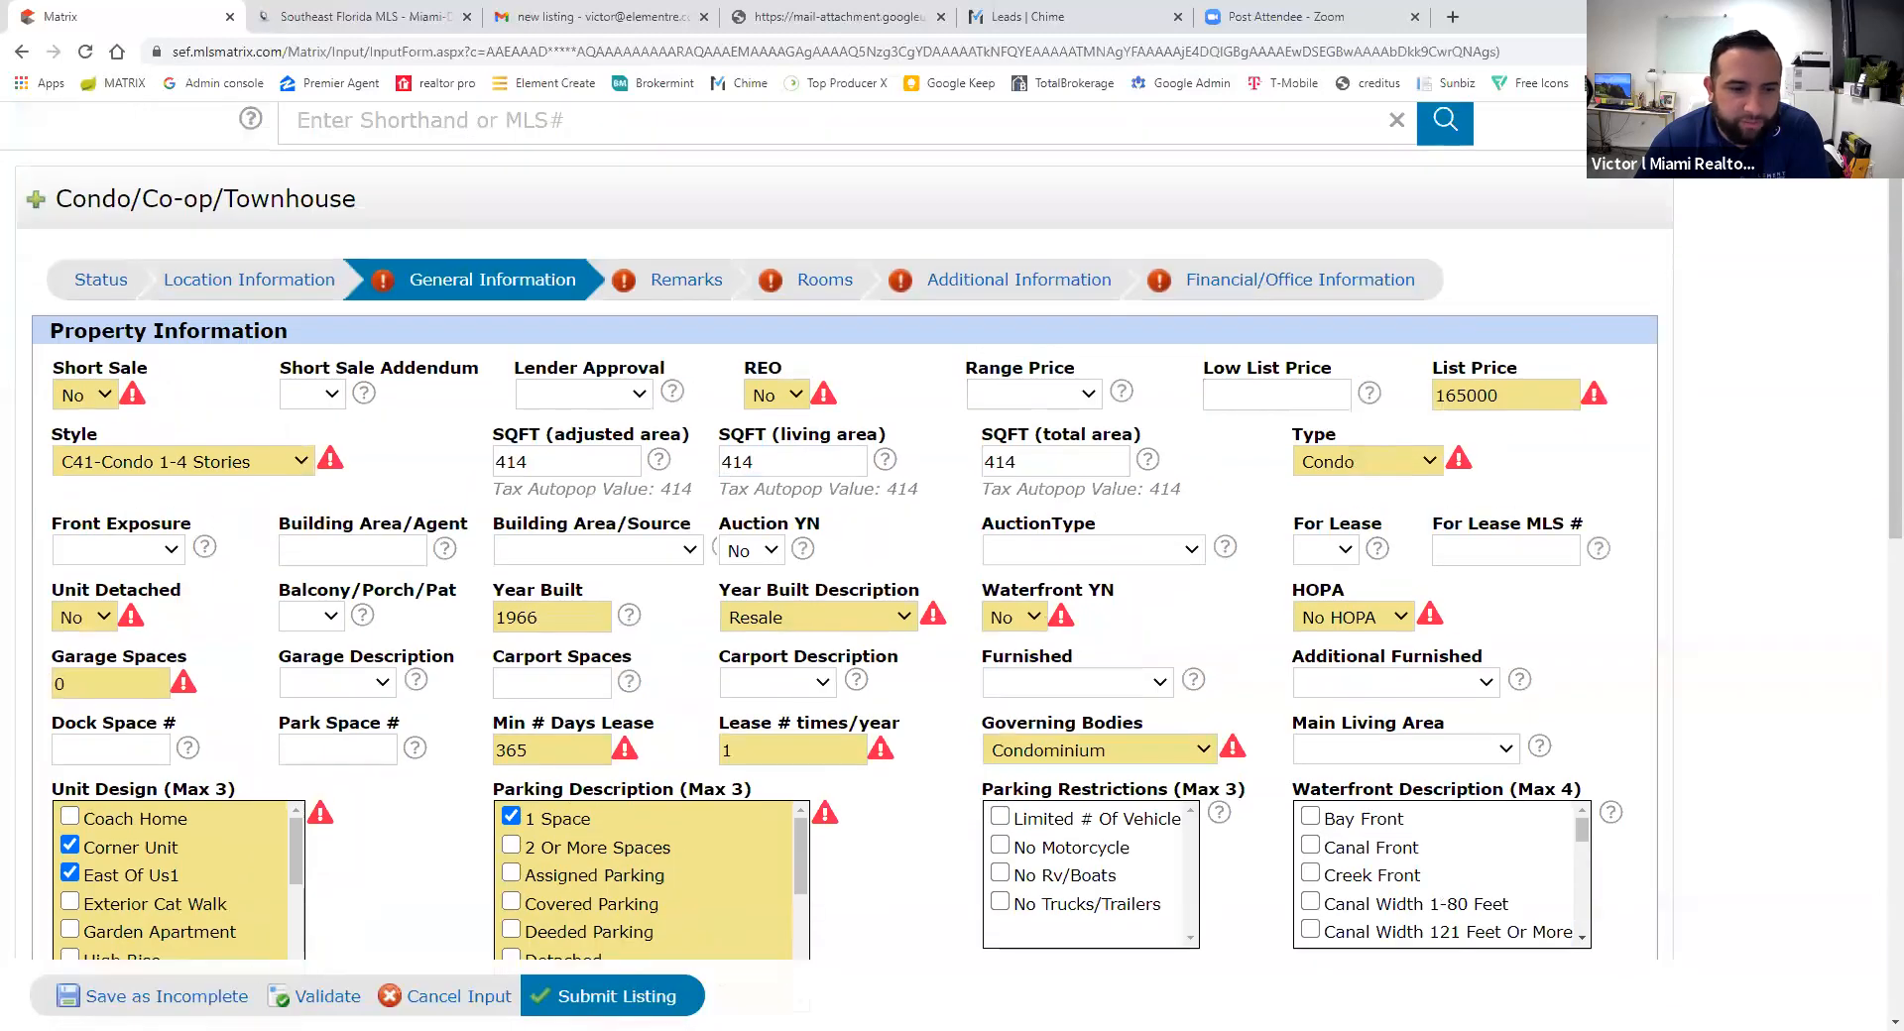
- Enter 0 in the flagged Carport Spaces field, re-validate, then go to Remarks
left_click(315, 996)
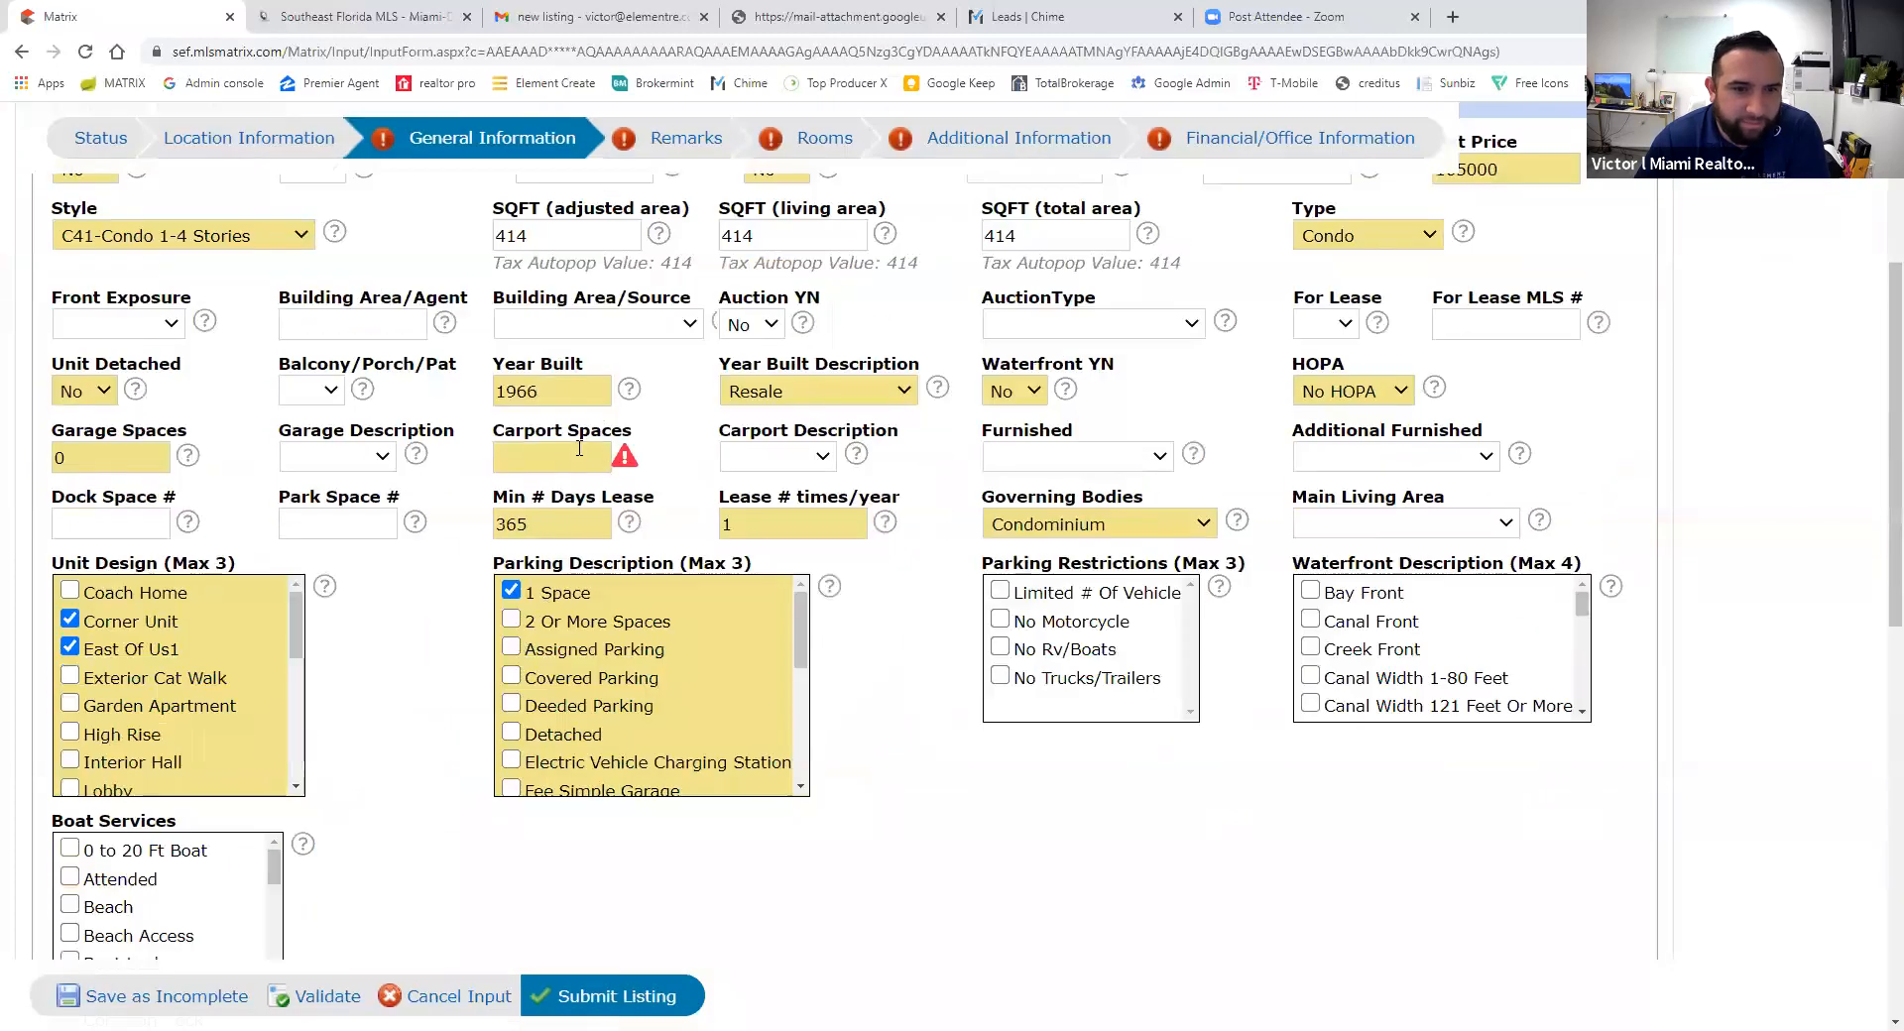
left_click(557, 465)
left_click(484, 557)
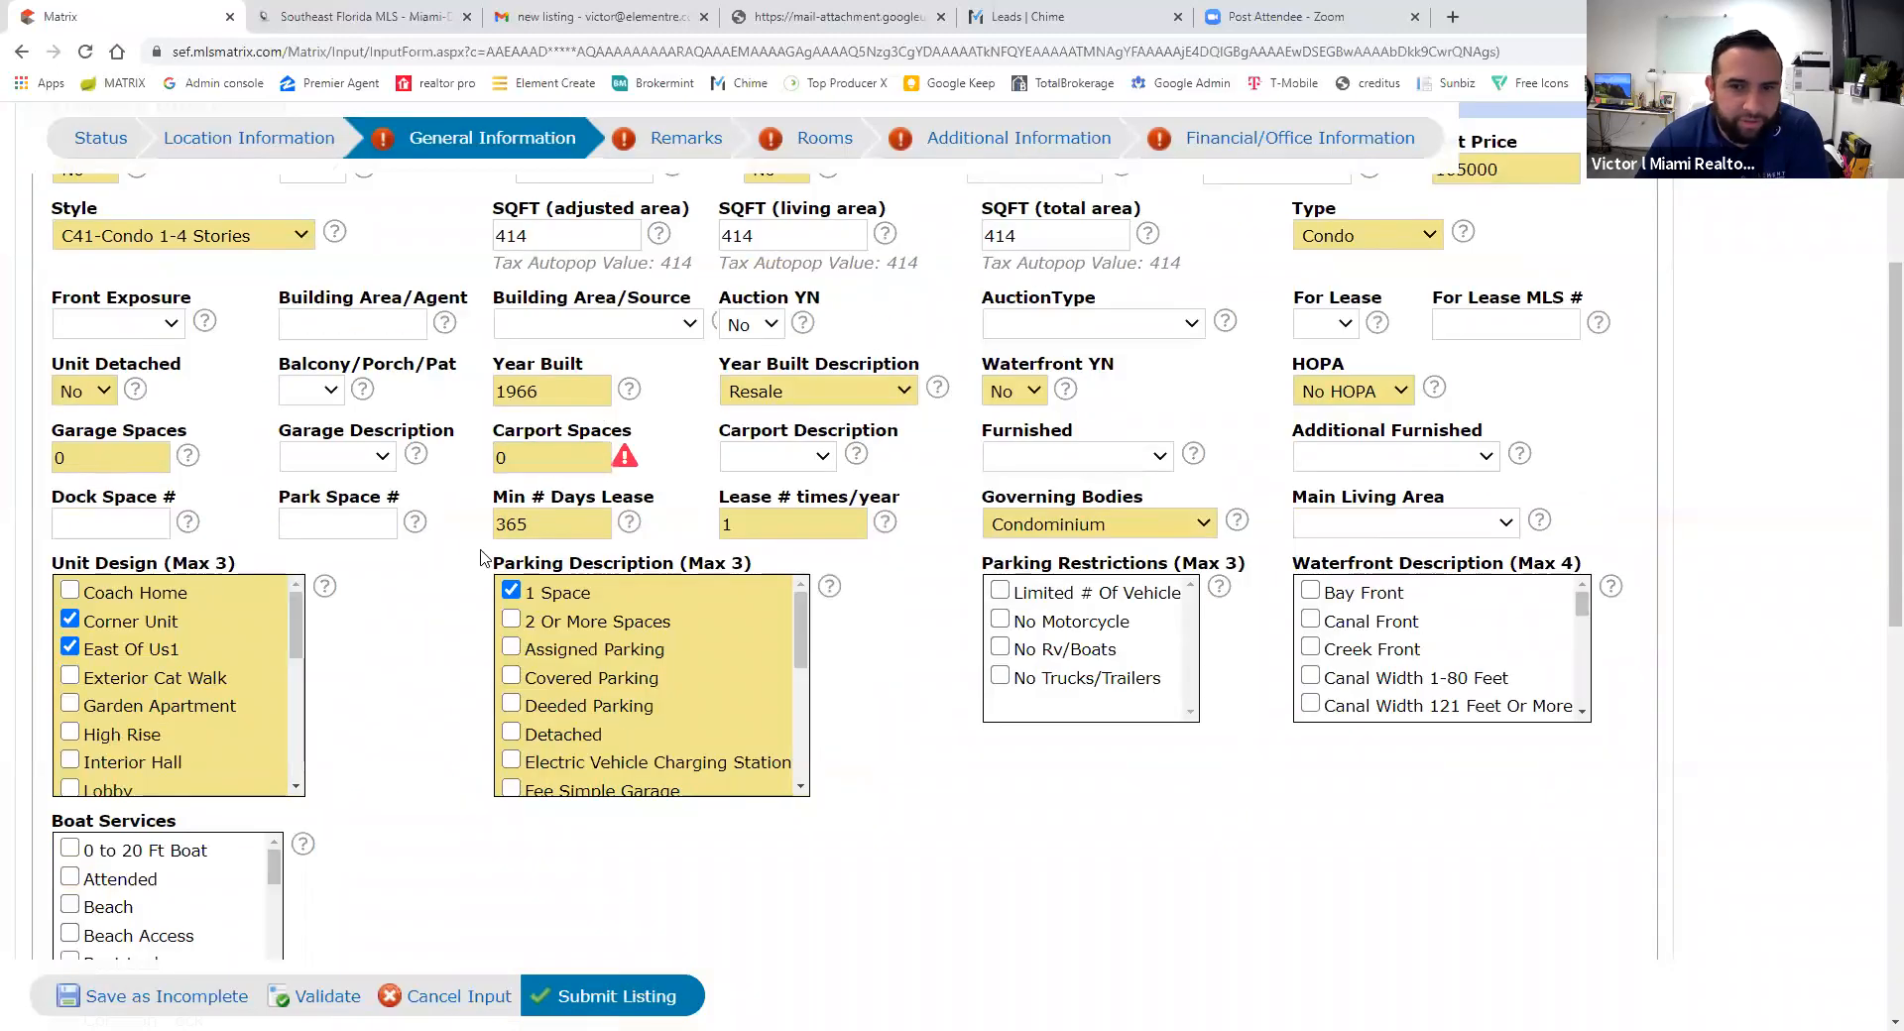
scroll(483, 557, "up", 4)
scroll(483, 557, "down", 13)
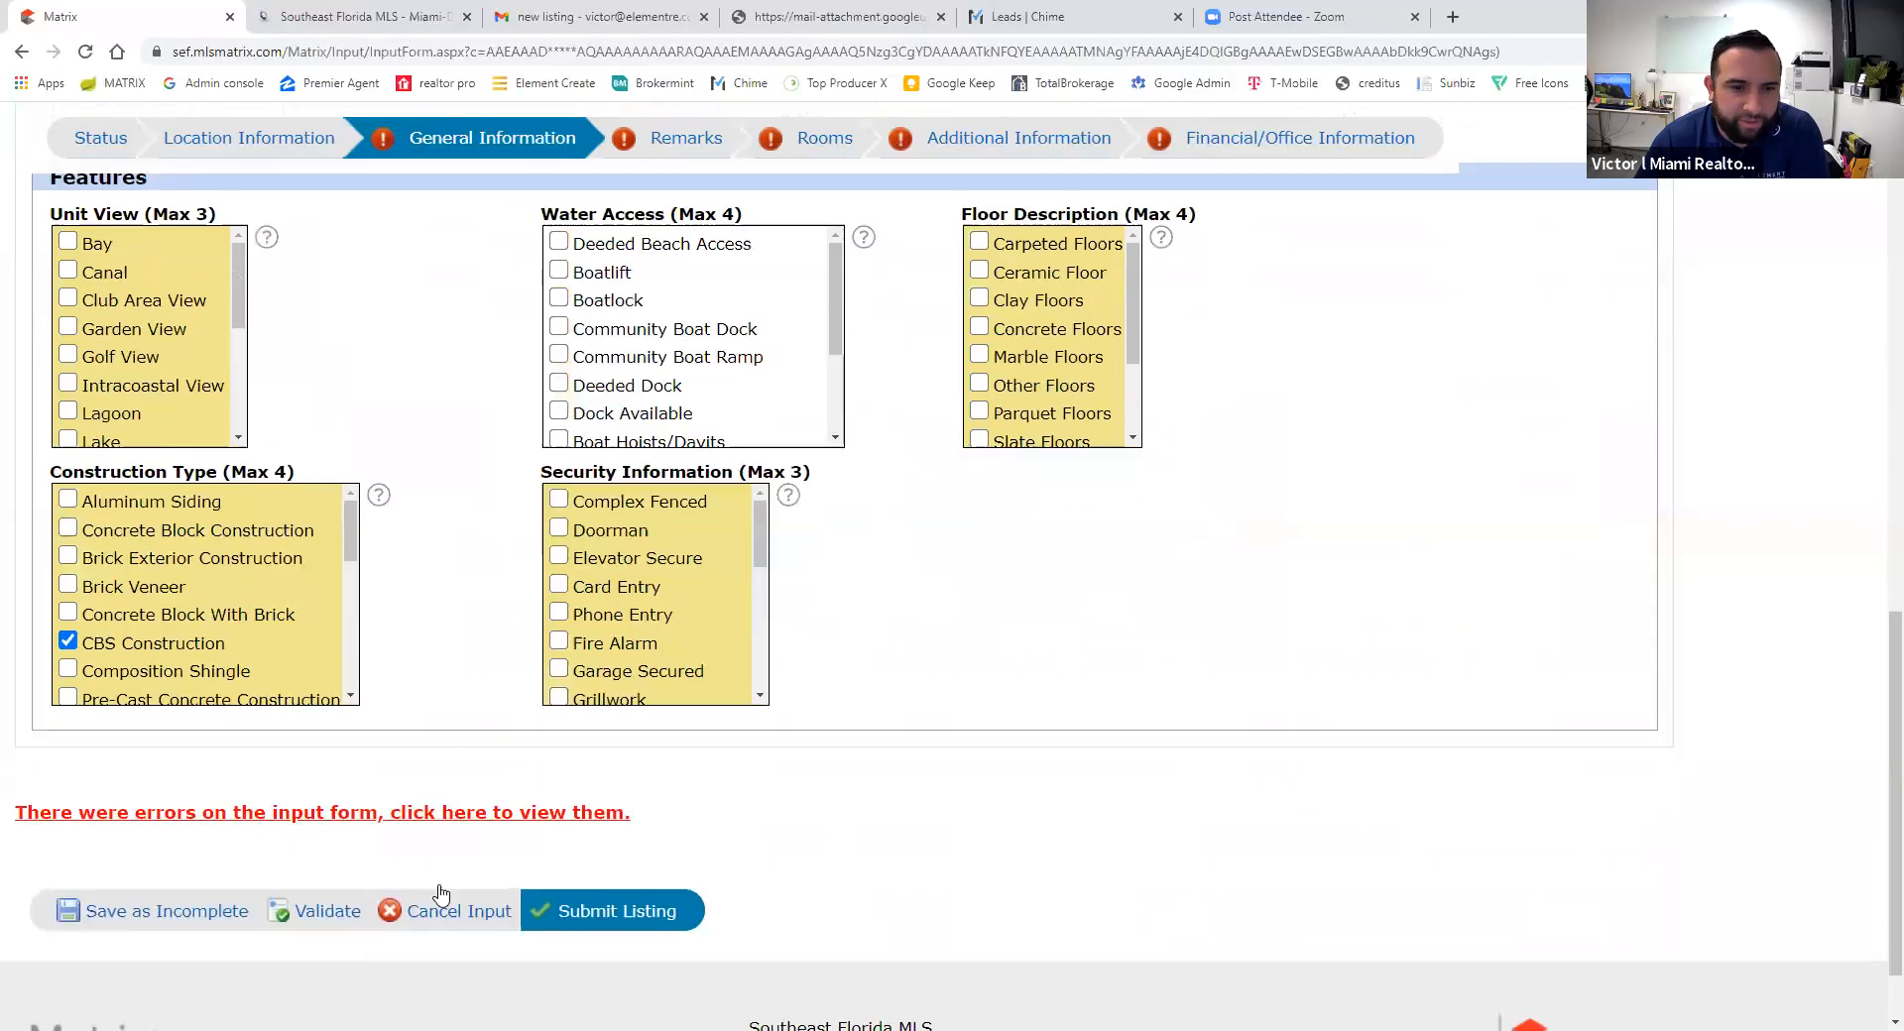
left_click(318, 907)
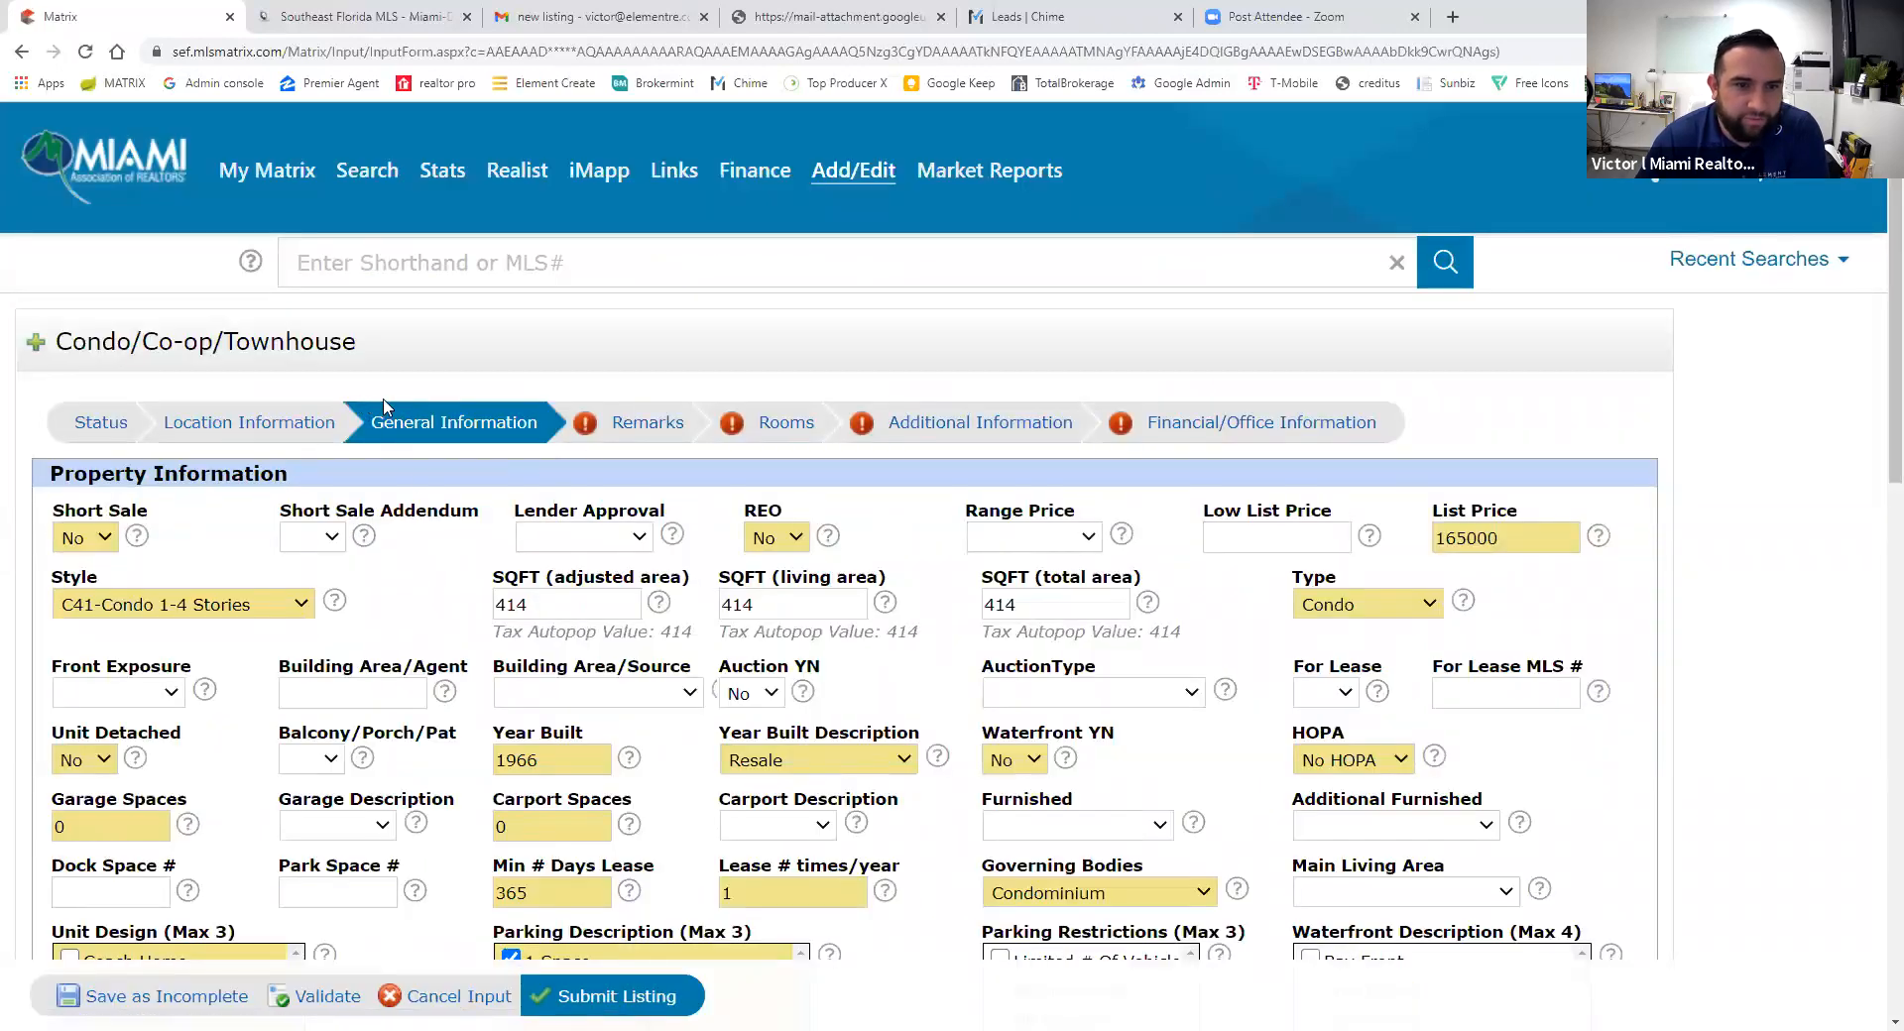
left_click(644, 424)
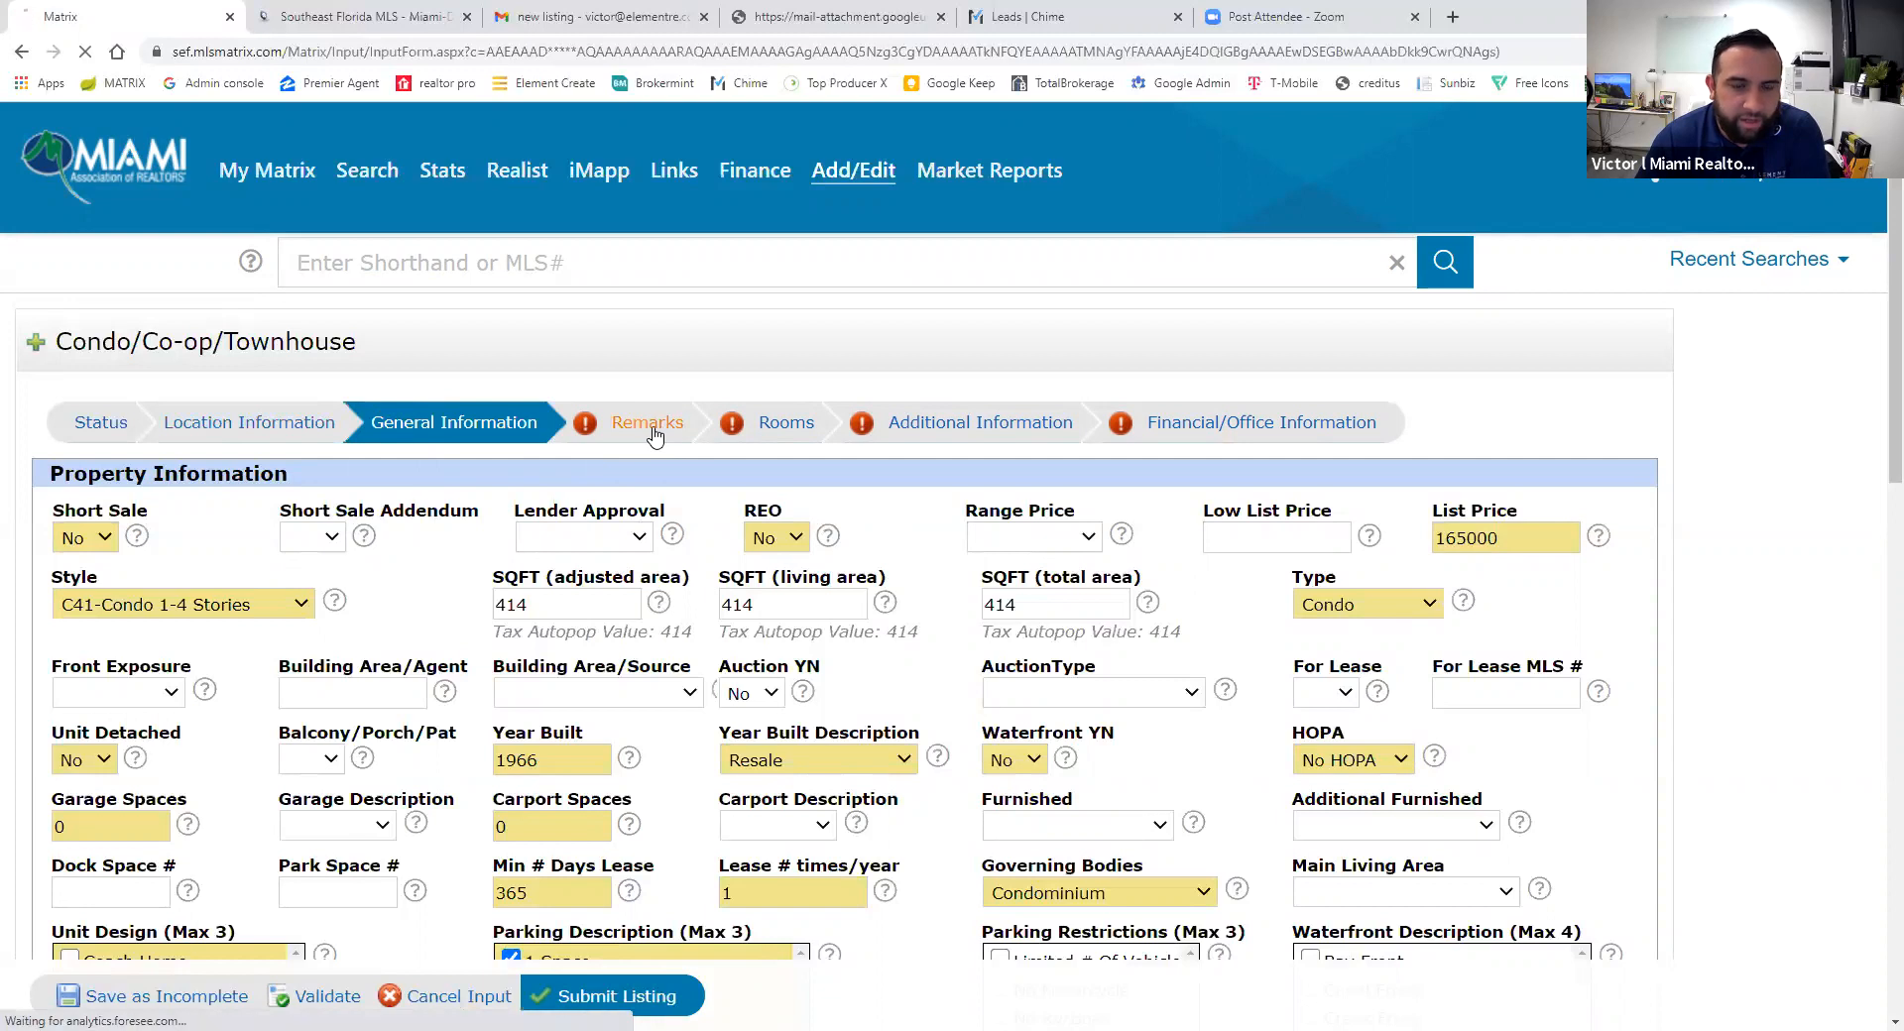
- Open the listing's Rooms section, then switch to the Southeast Florida MLS tax report
left_click(778, 435)
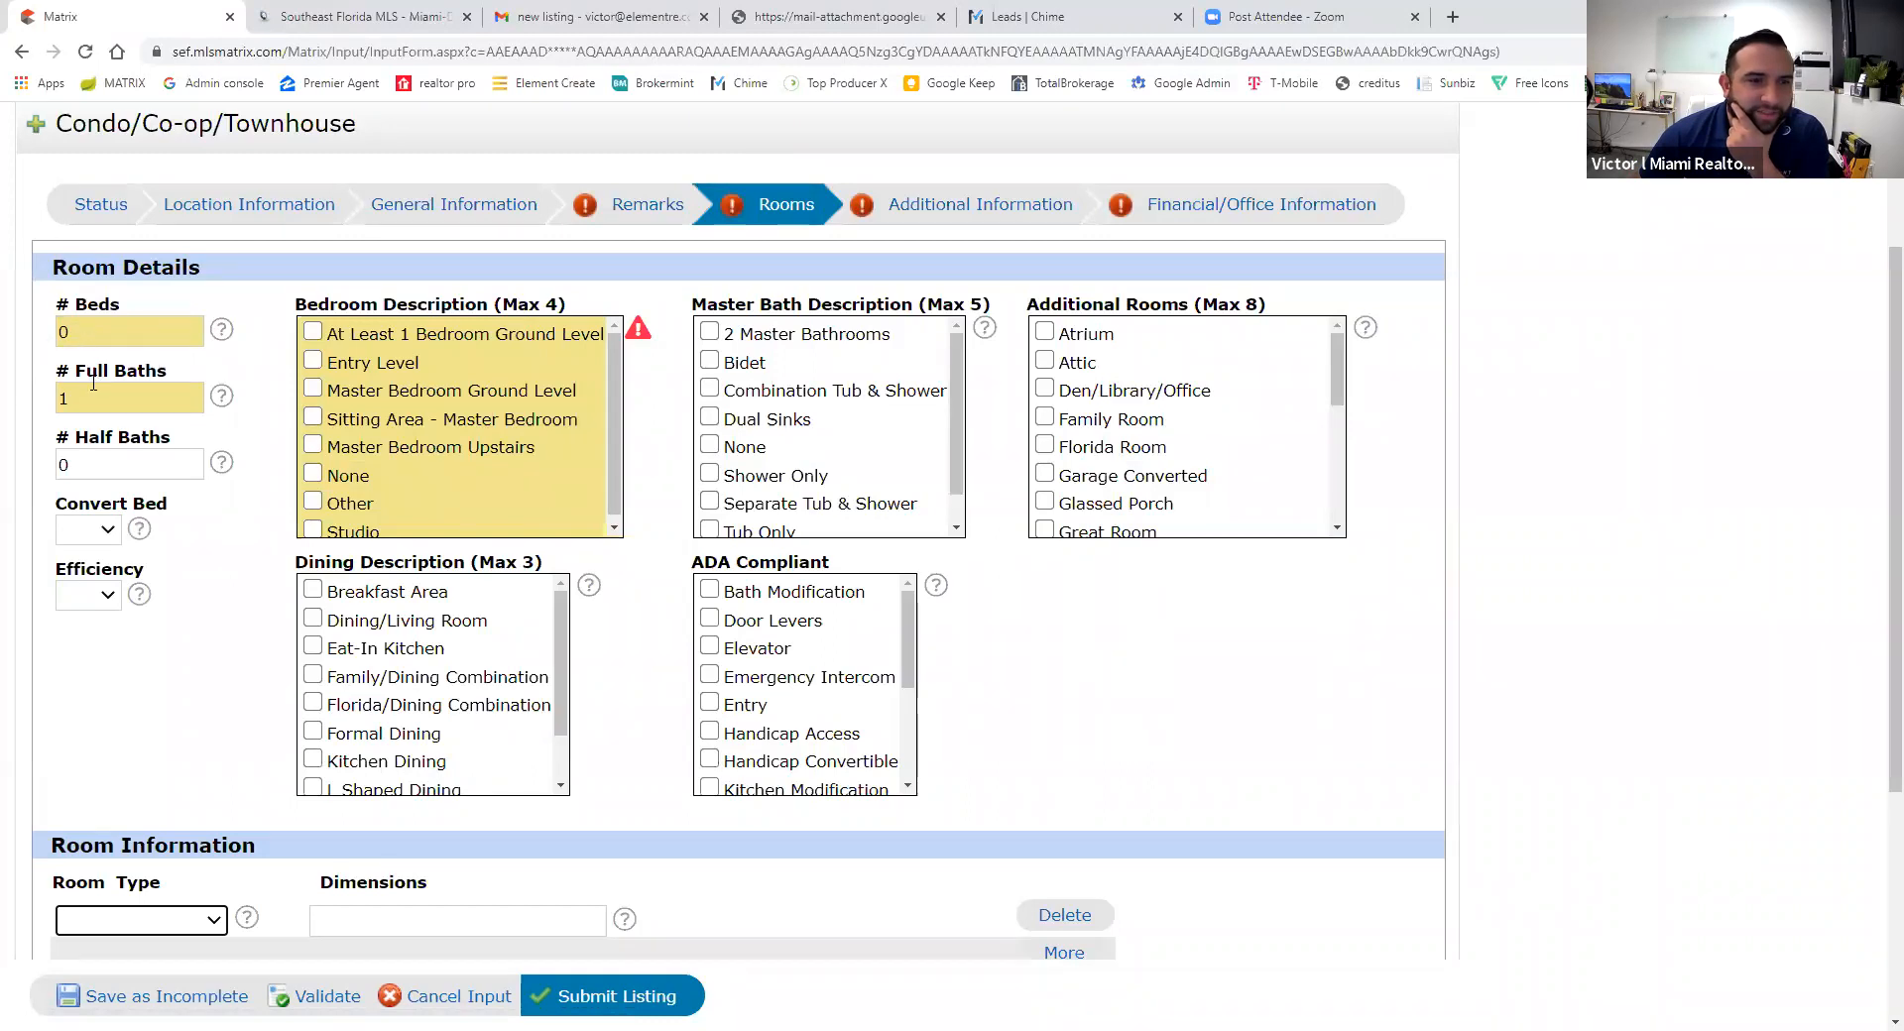
left_click(367, 11)
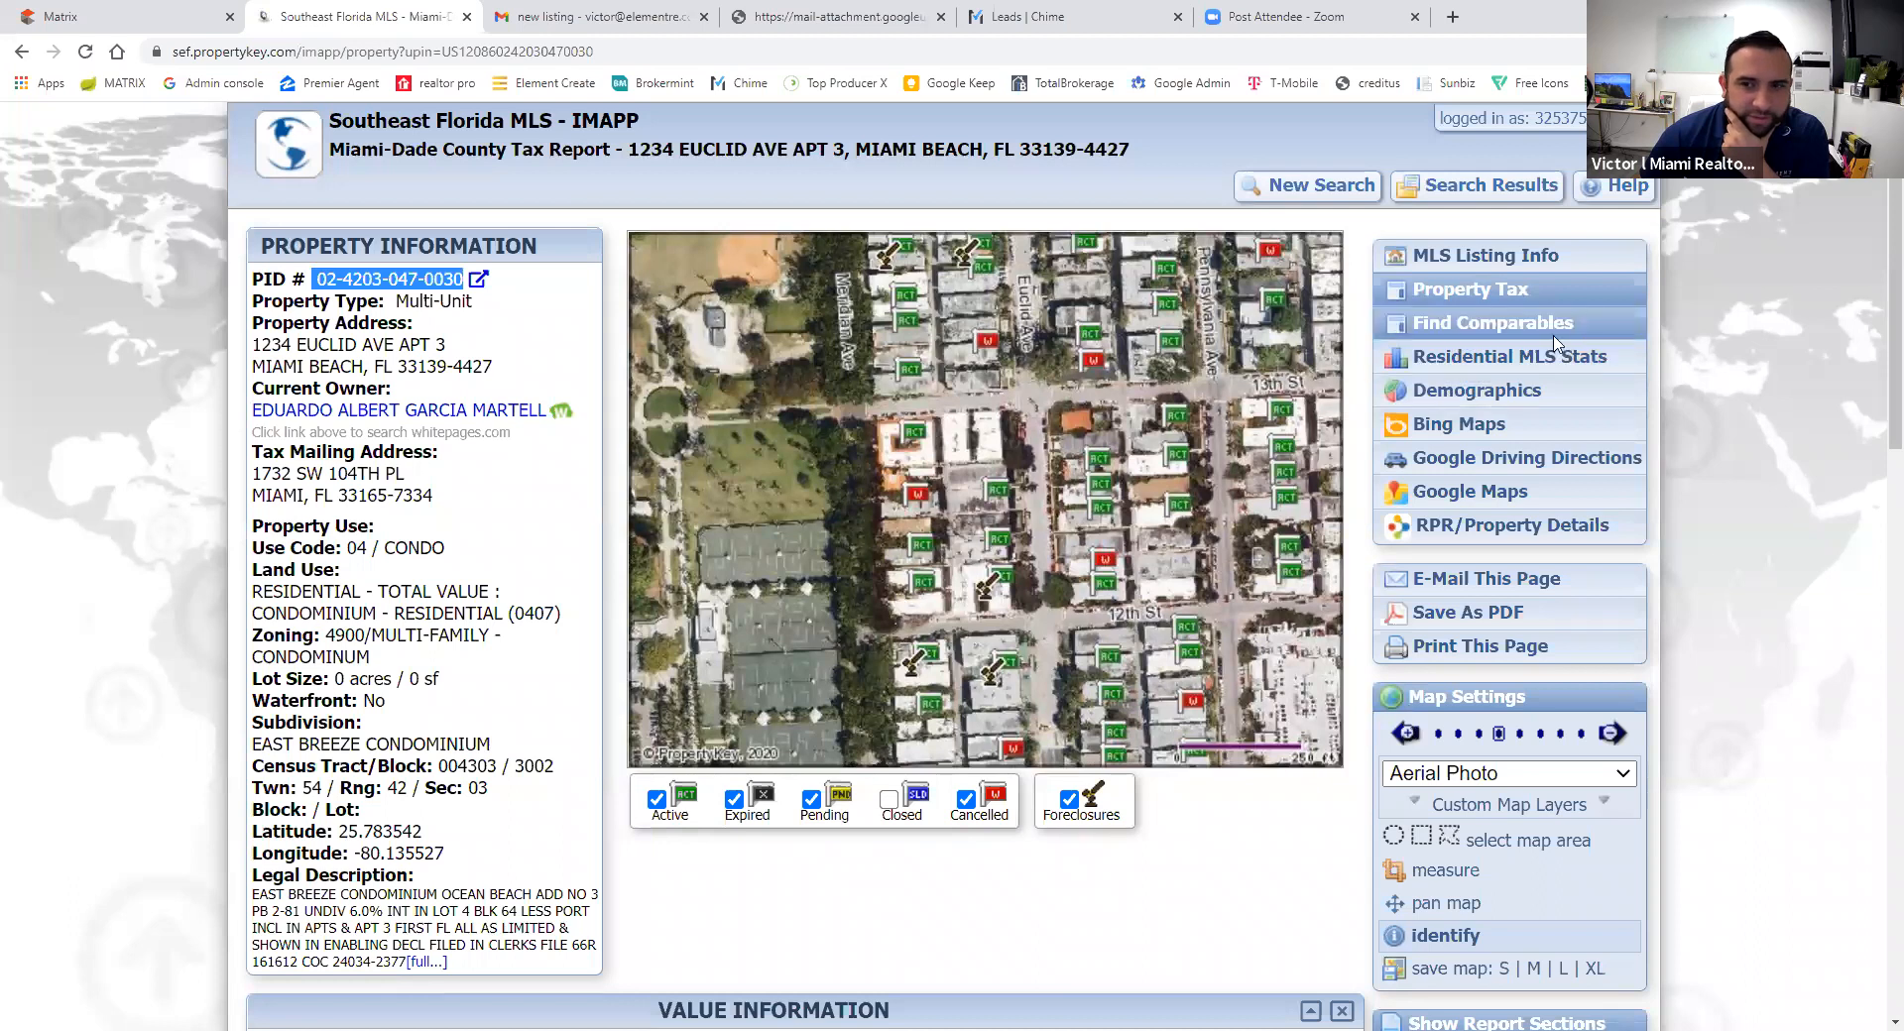
- Find the comparables report's 0 bedrooms and 1 bathroom, then return to the Matrix Rooms form
left_click(1508, 327)
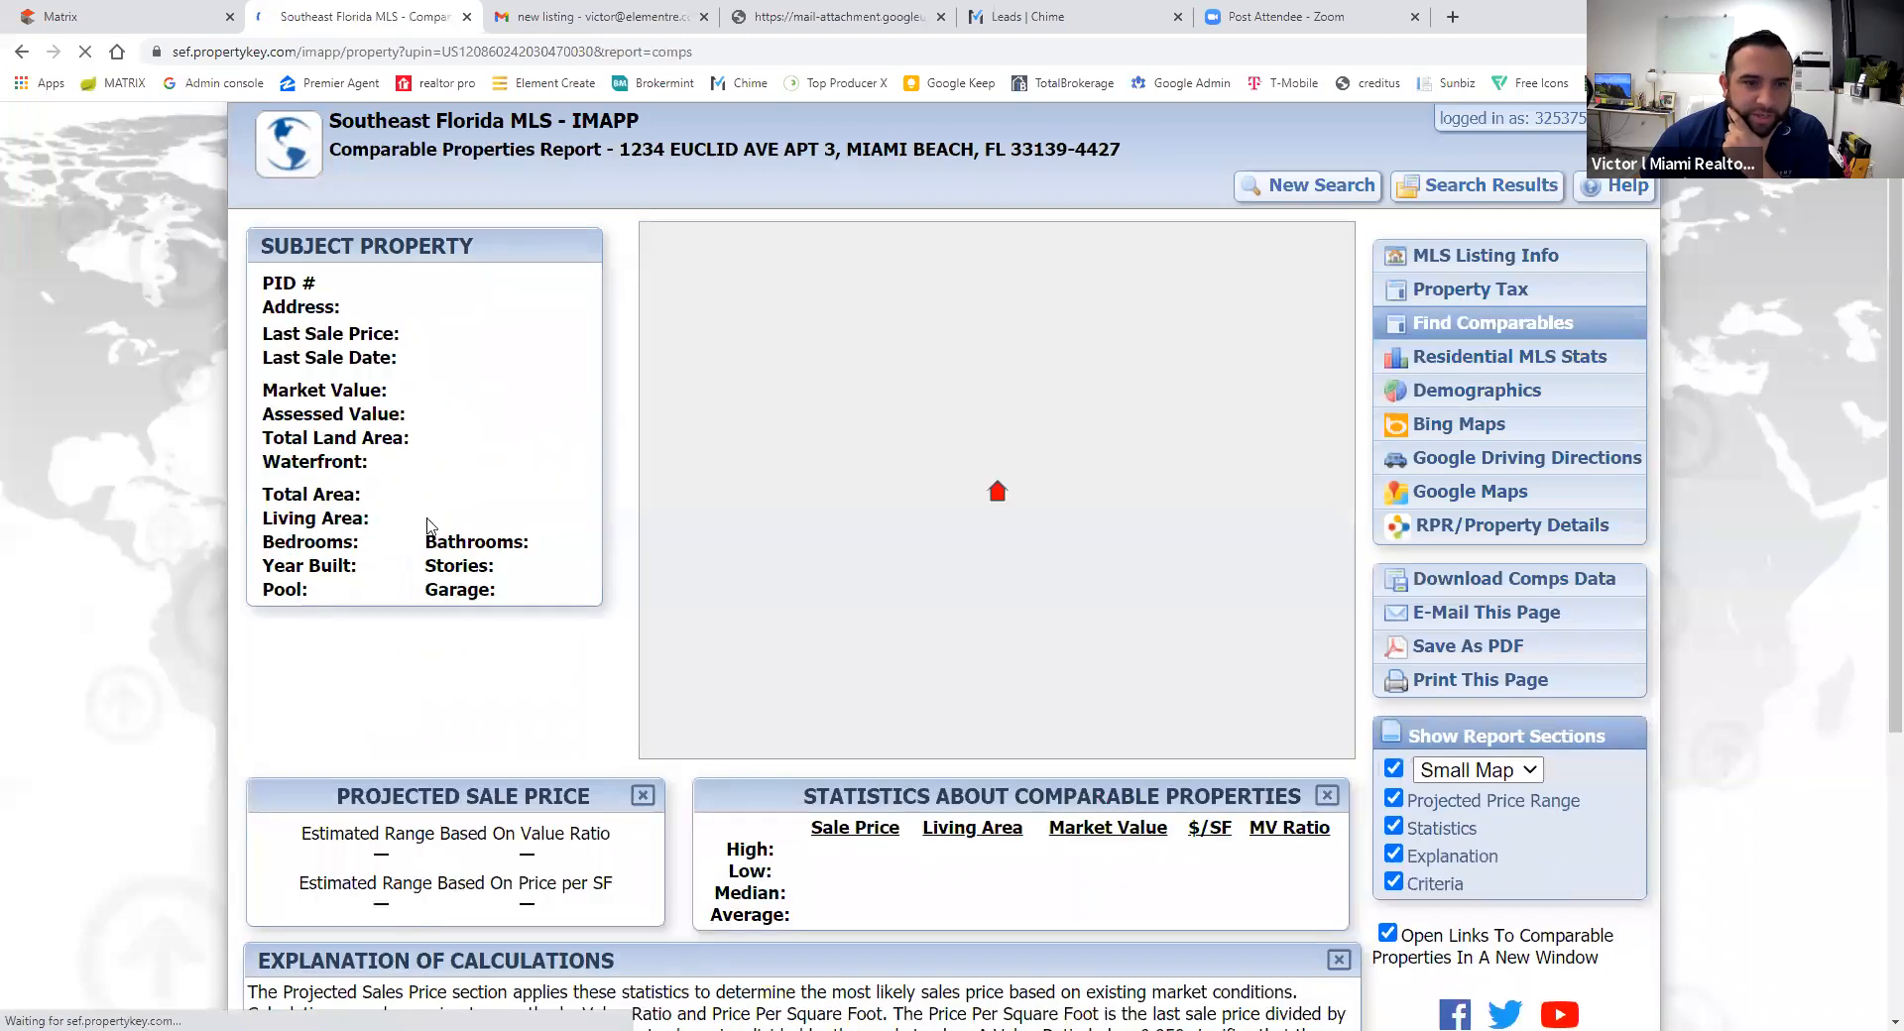
left_click_drag(404, 591, 365, 592)
left_click_drag(570, 590, 542, 591)
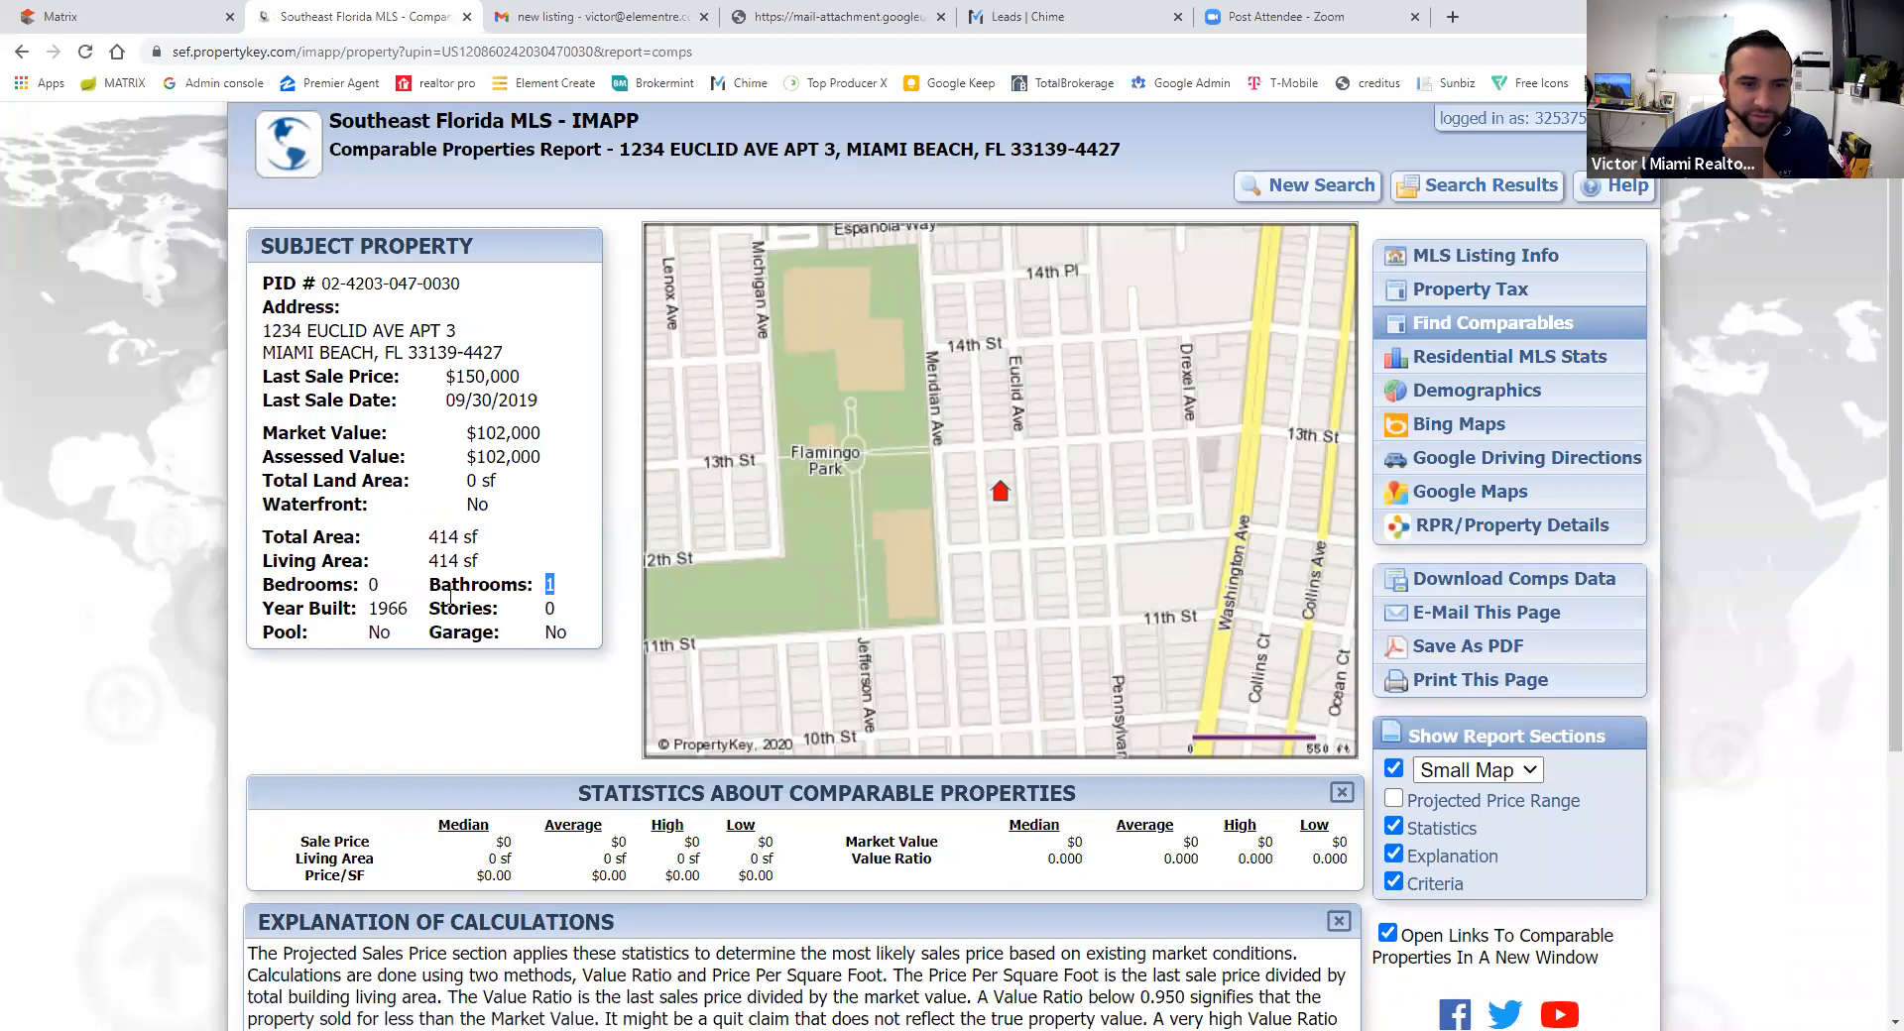
left_click(147, 27)
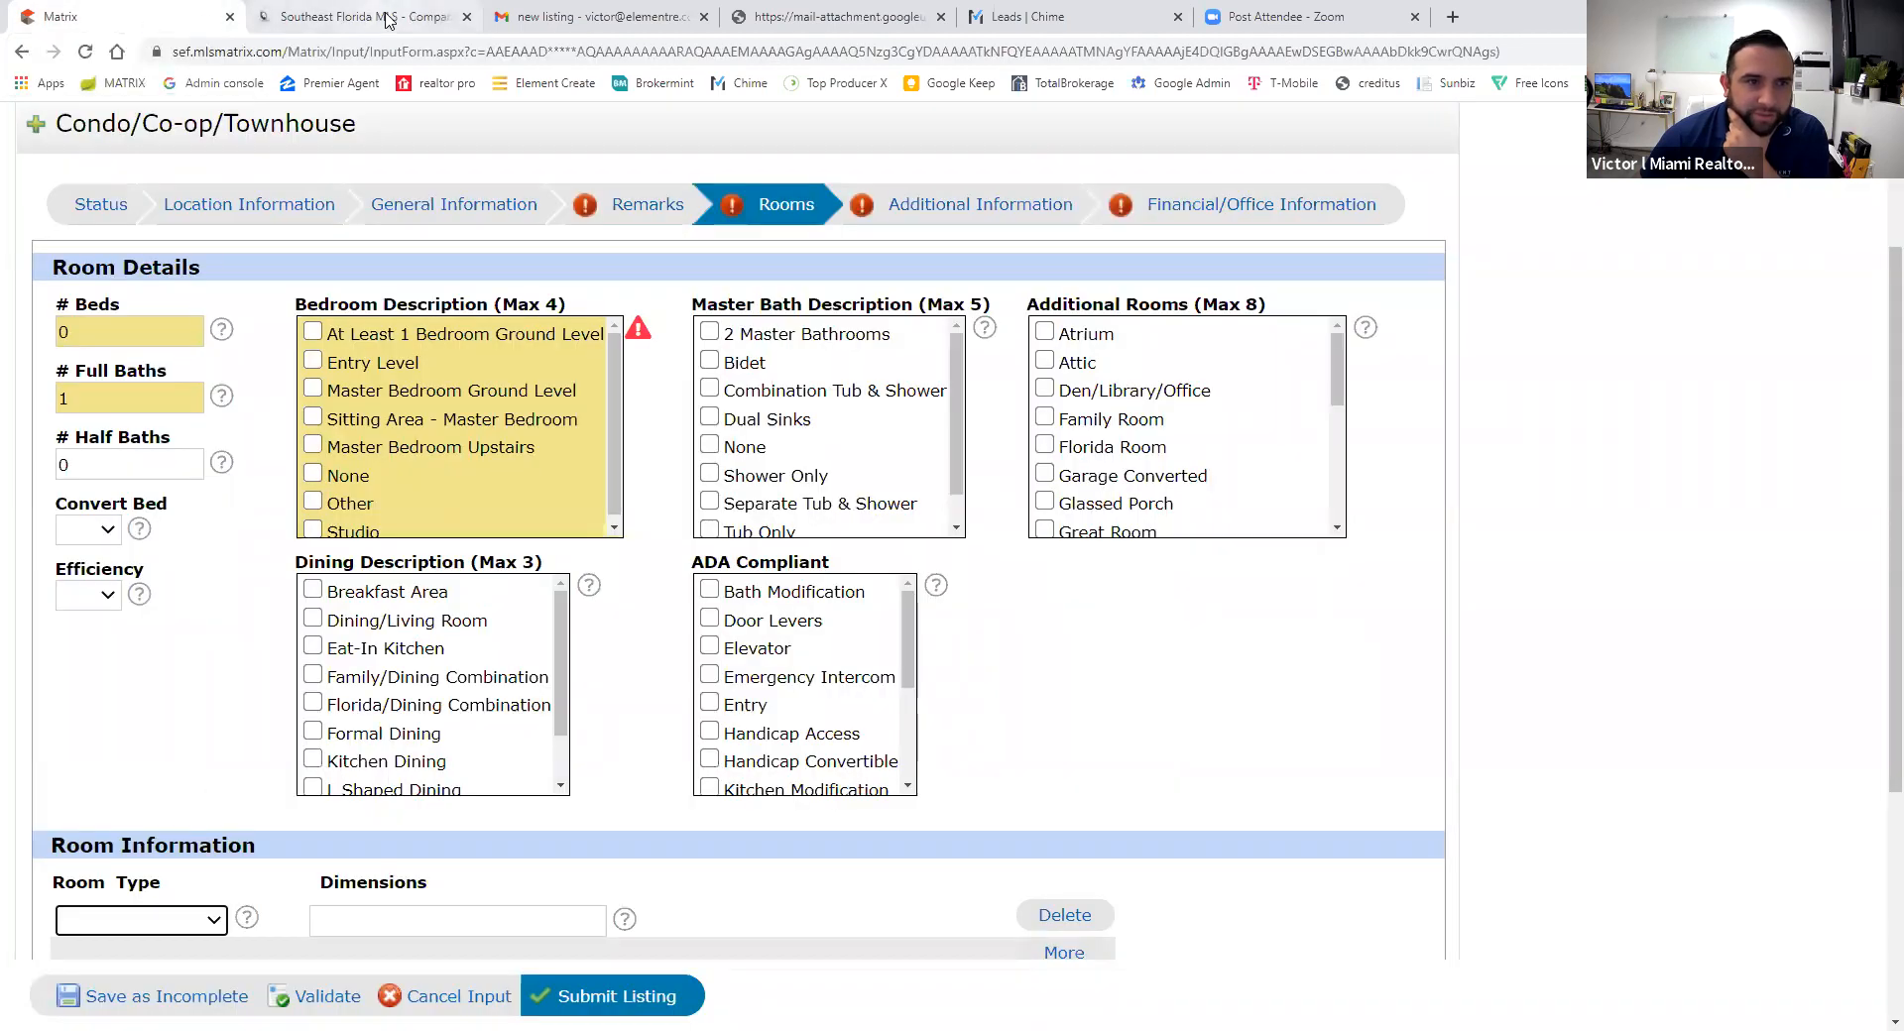
- Choose Entry Level as the bedroom description, review the Rooms lists and validate the step
left_click(314, 363)
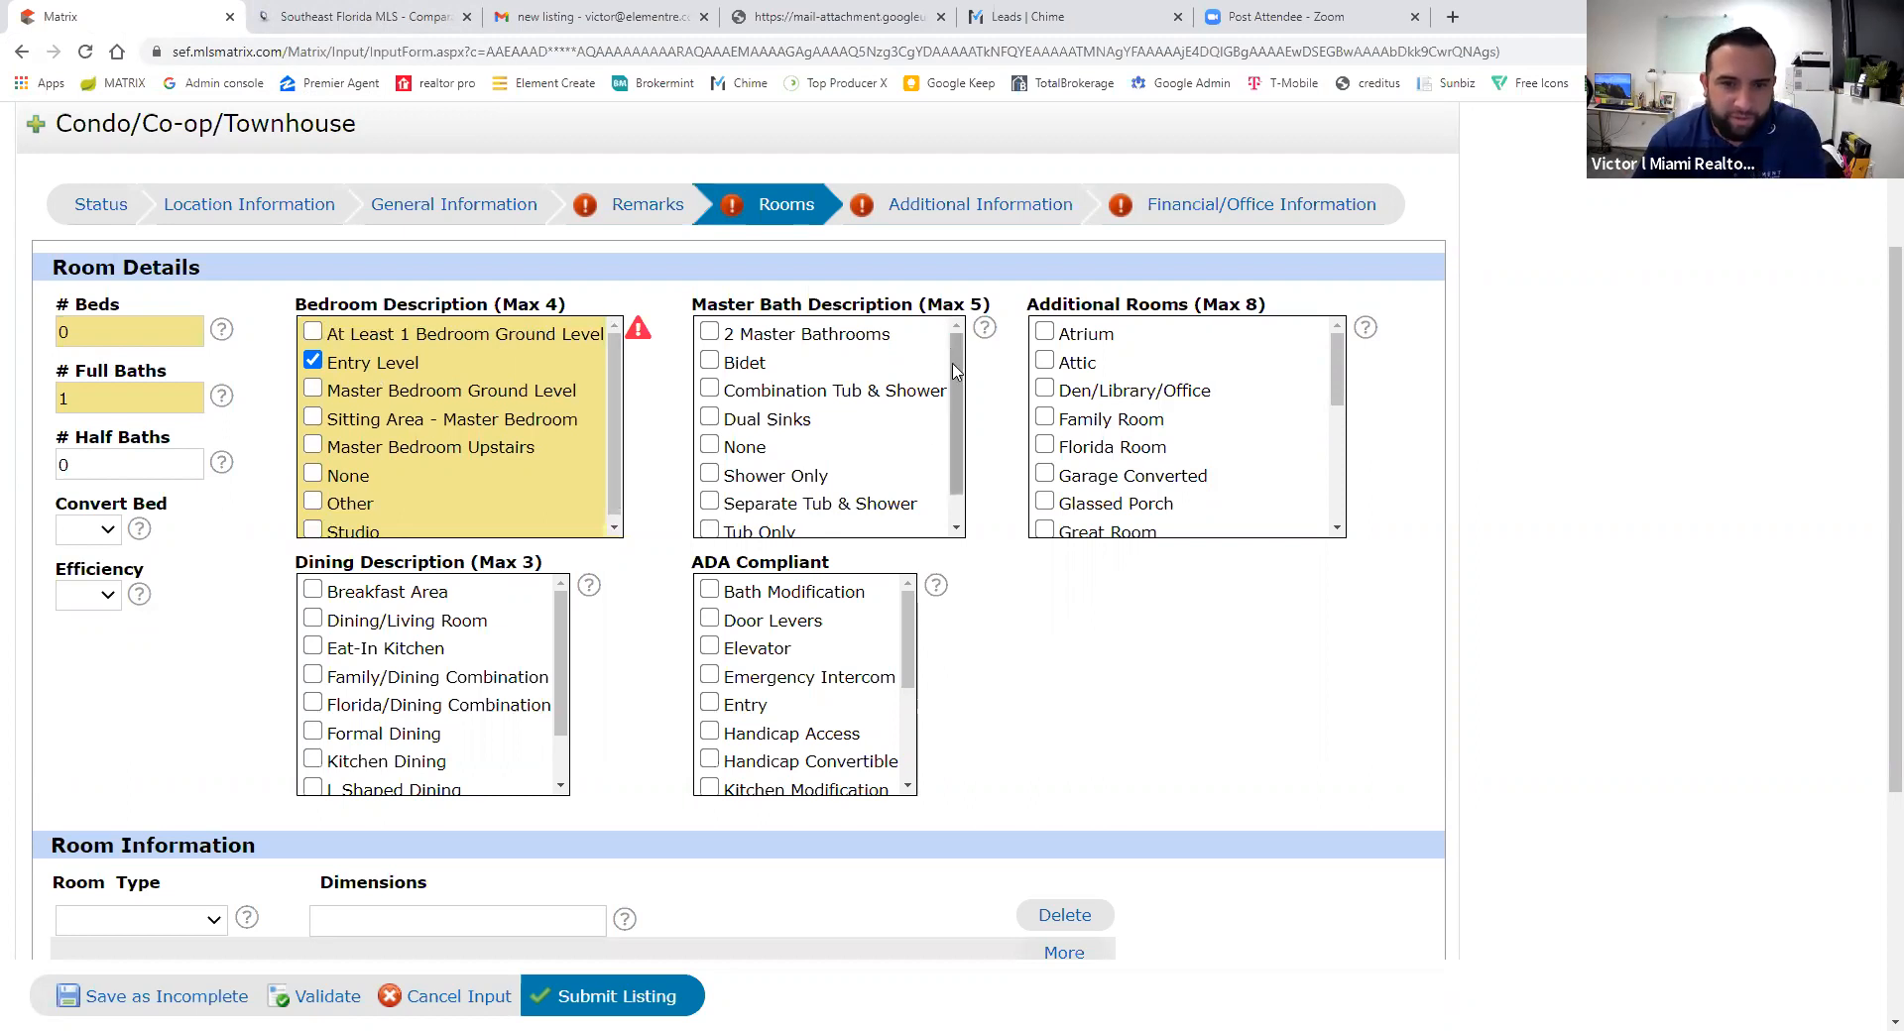
scroll(957, 389, "down", 1)
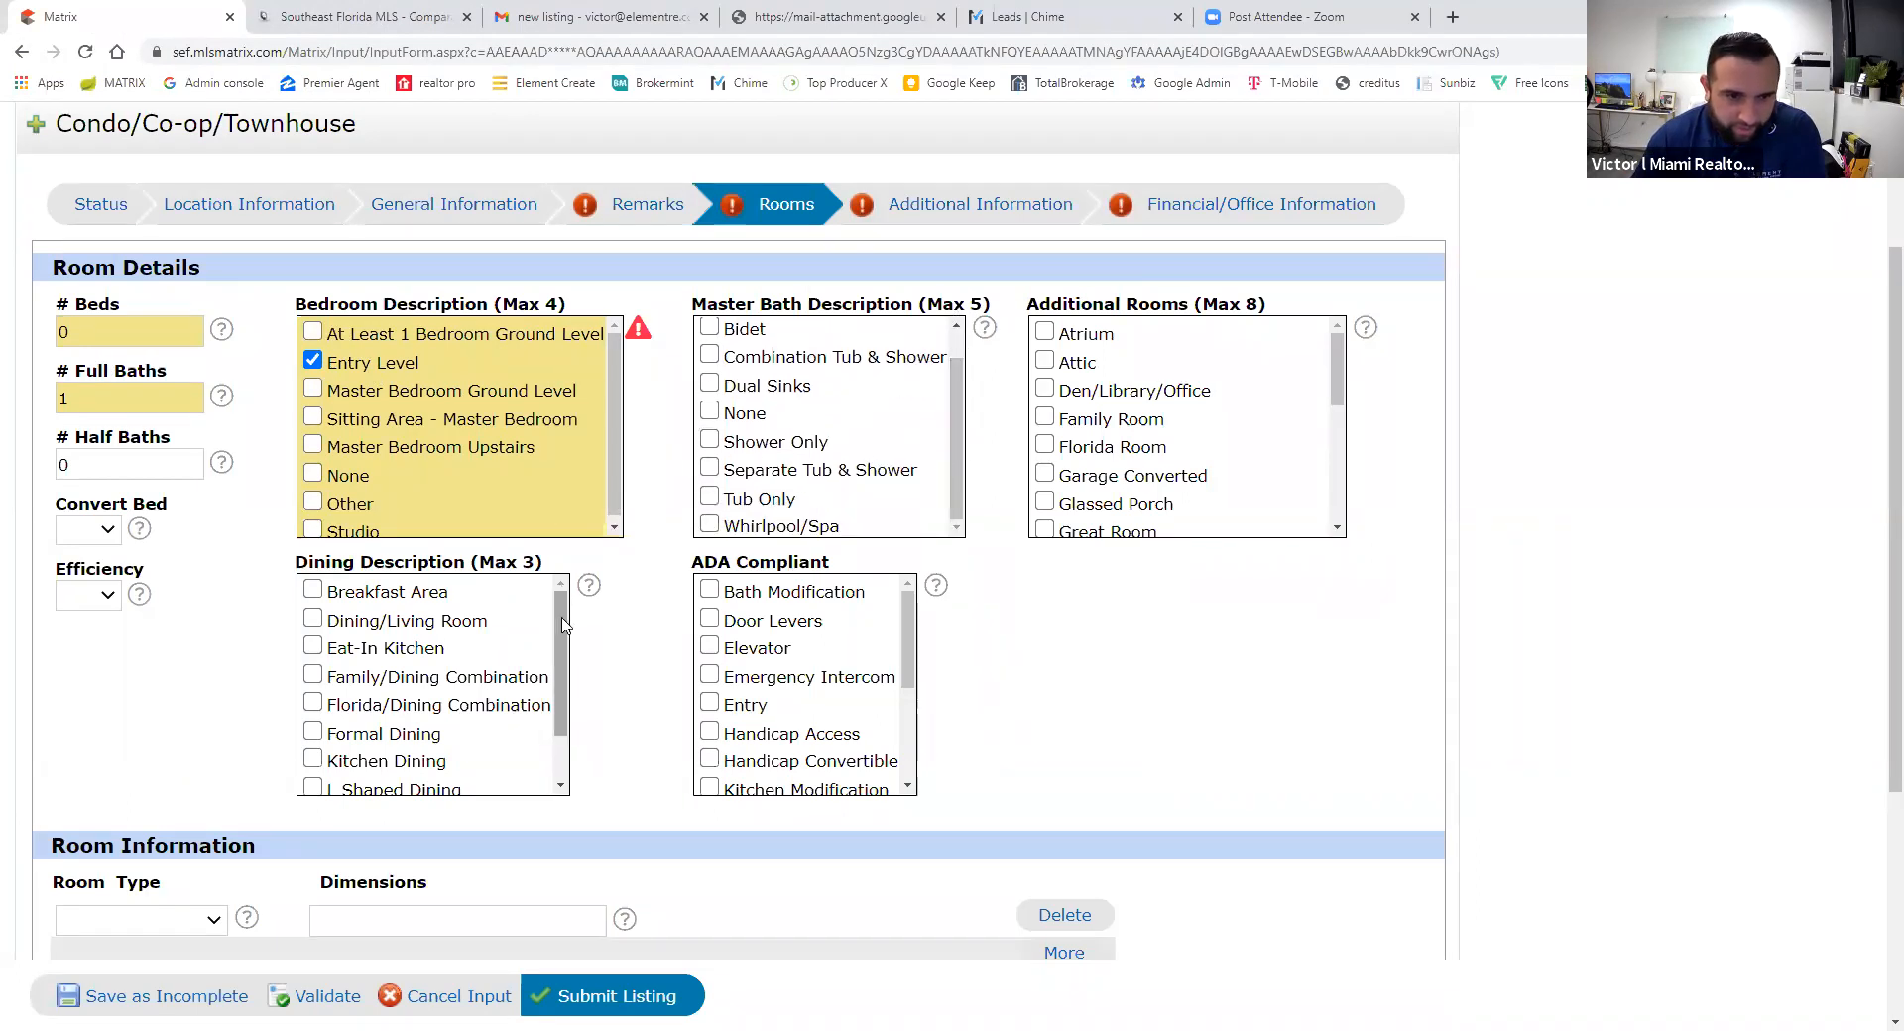
scroll(436, 714, "down", 1)
scroll(561, 694, "up", 1)
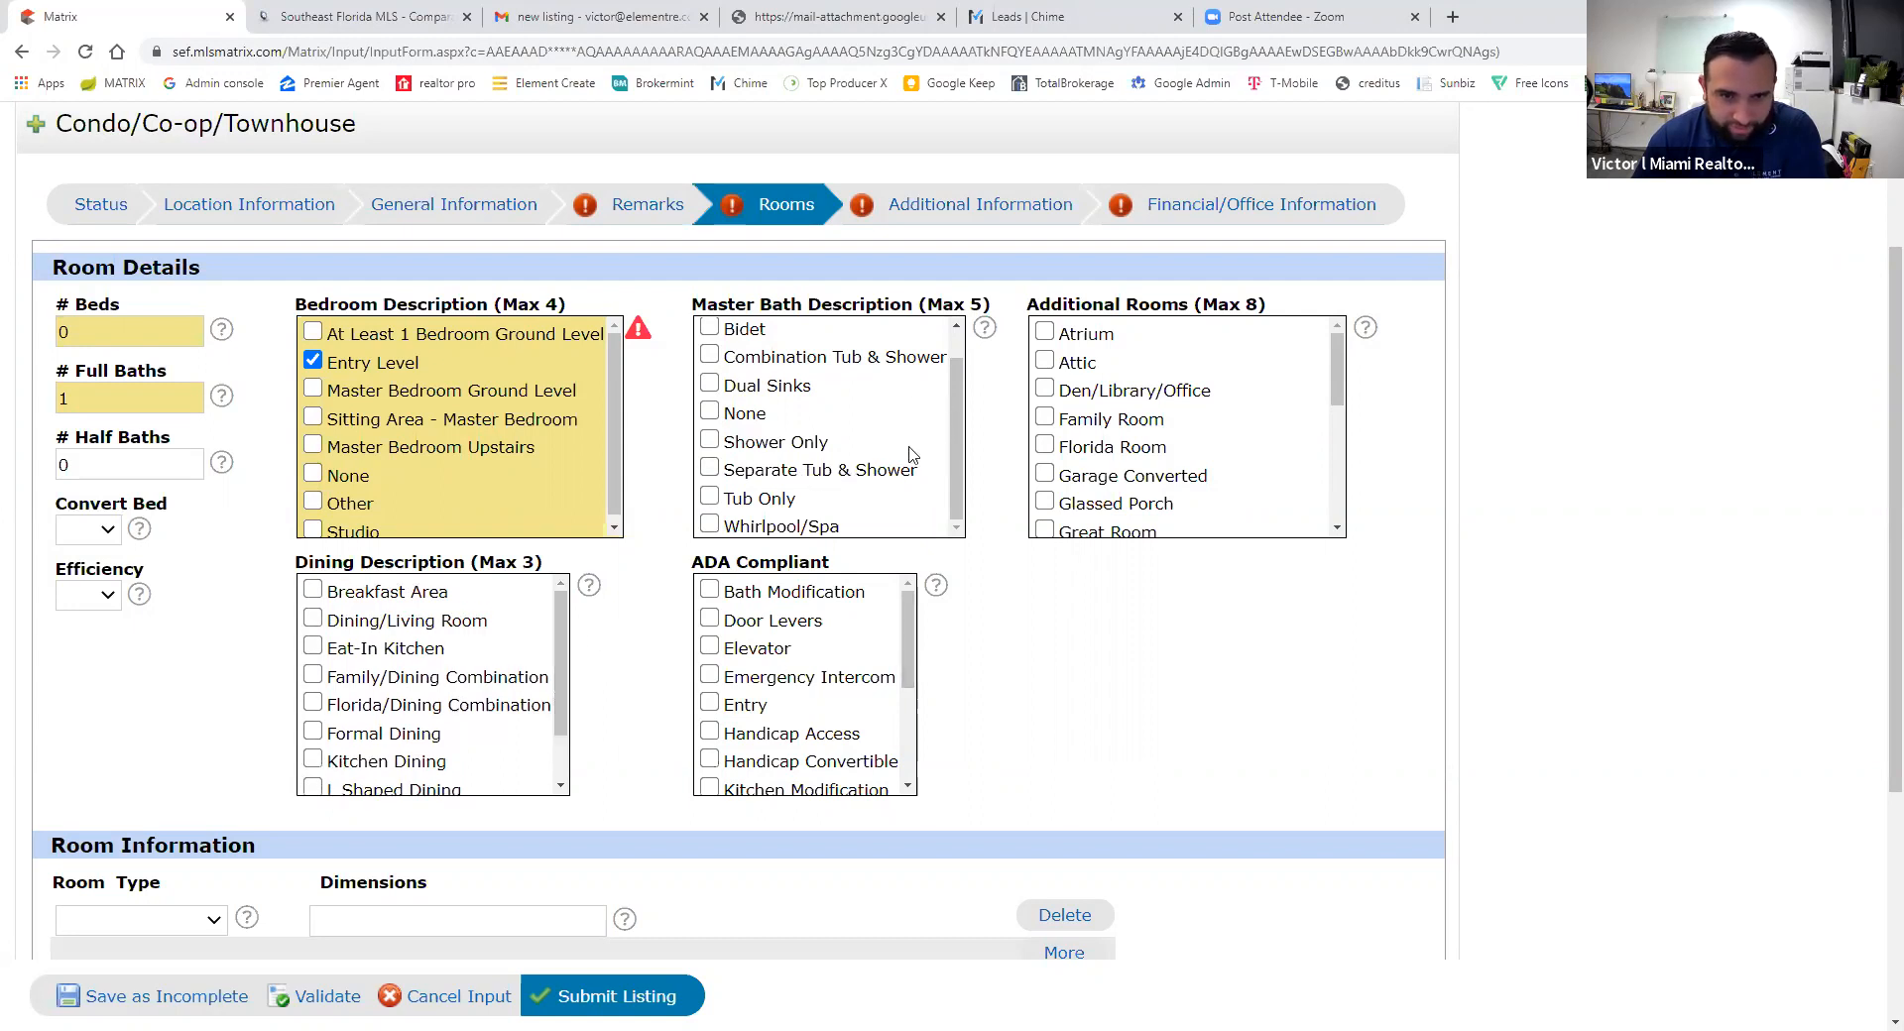
scroll(754, 417, "up", 1)
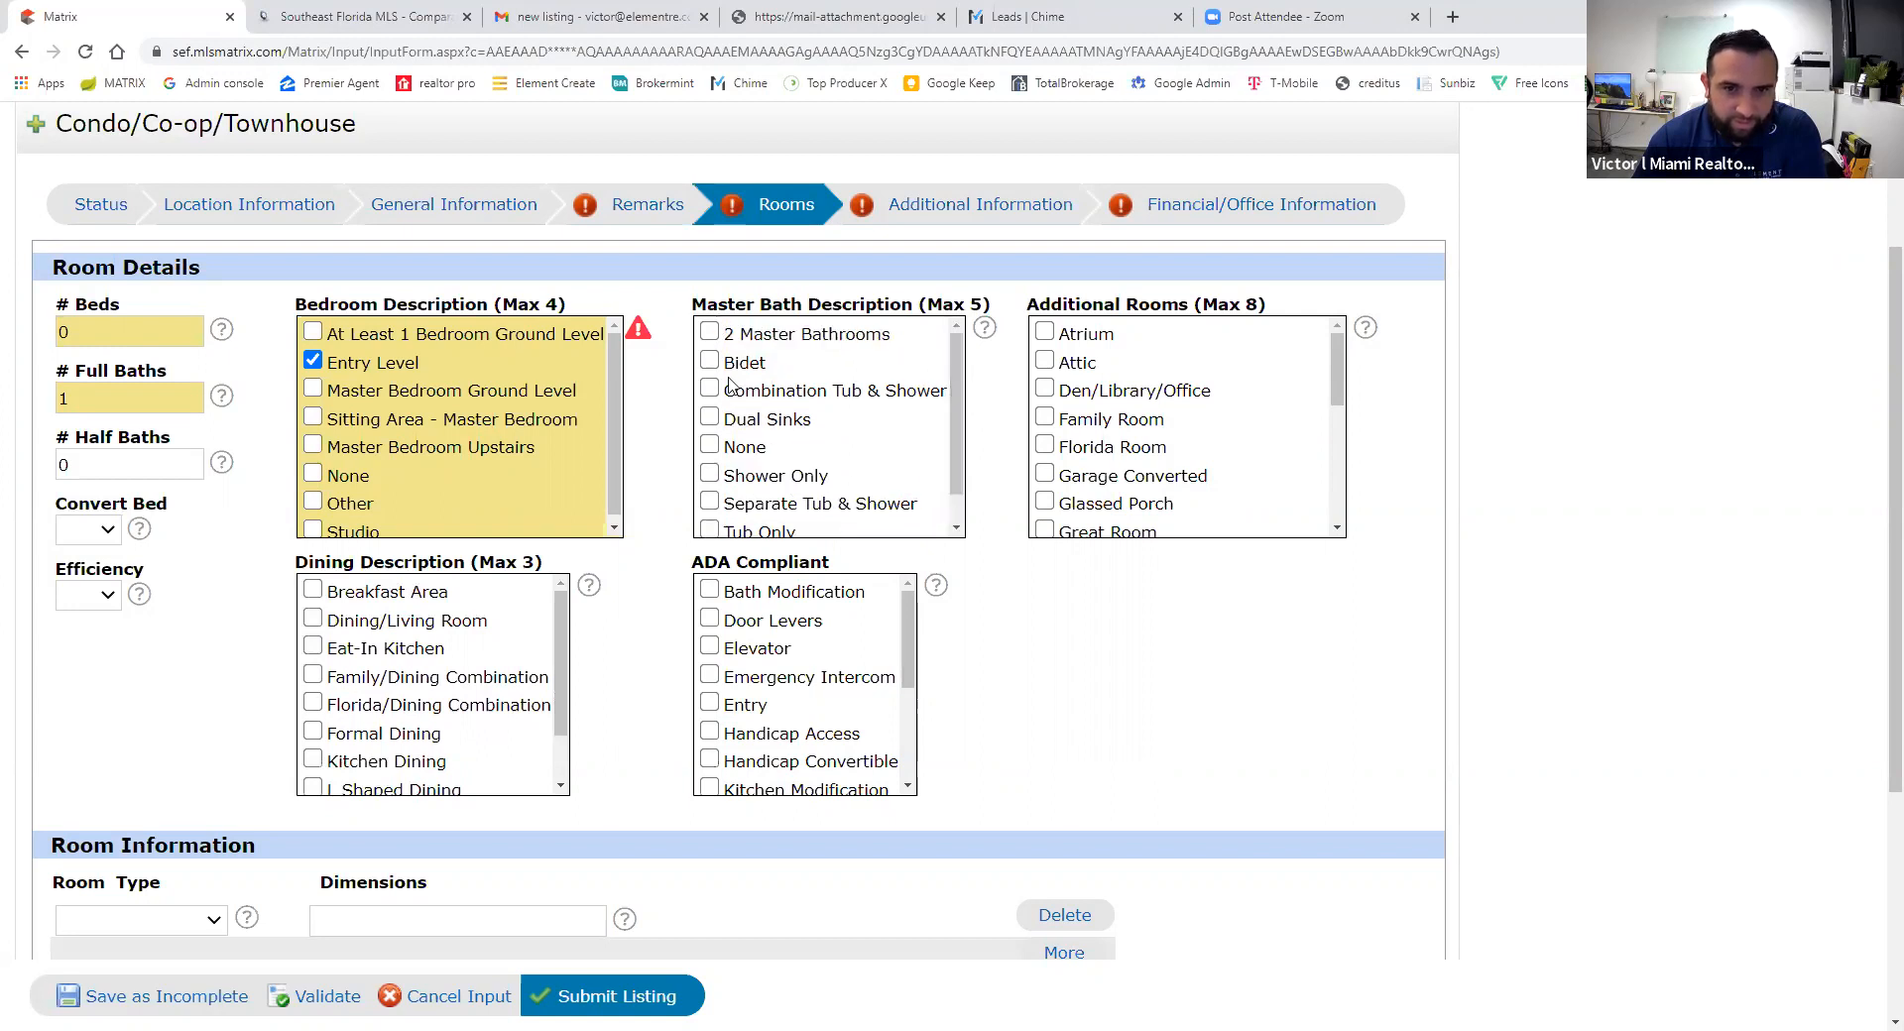
left_click_drag(1338, 363, 1114, 445)
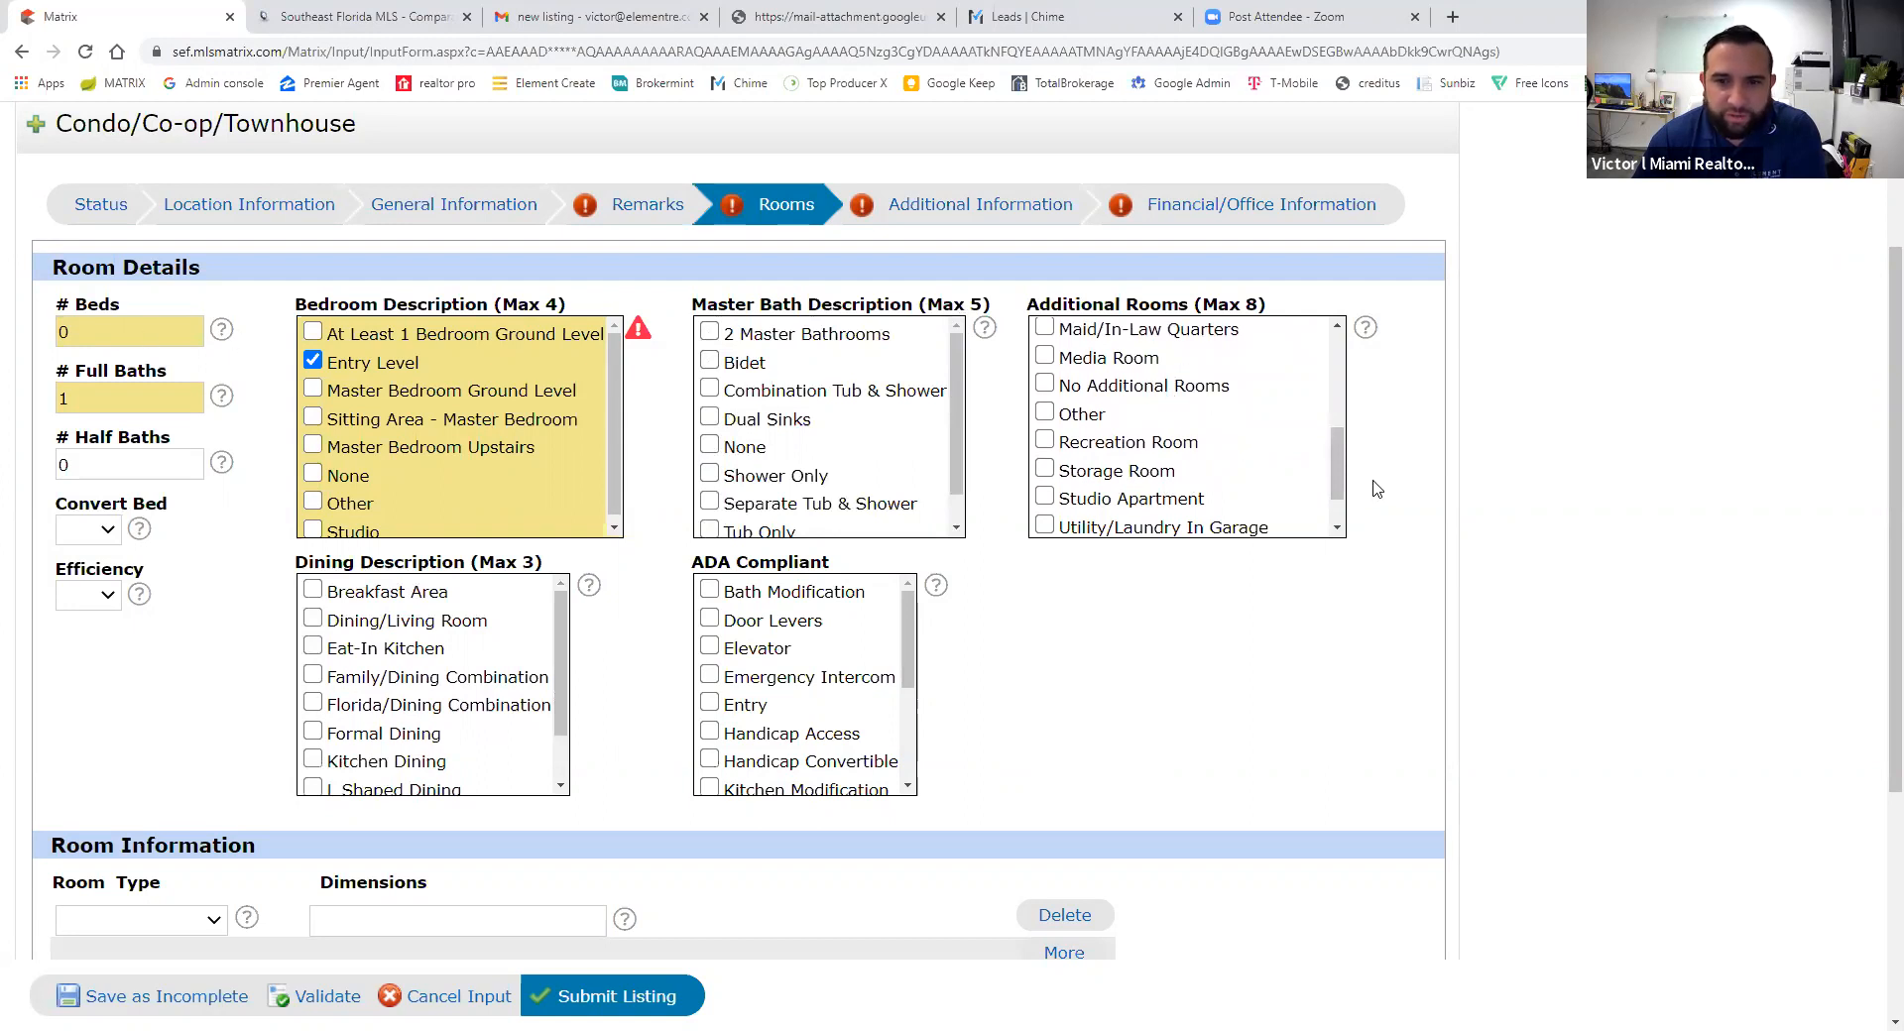
left_click_drag(1336, 486, 1358, 344)
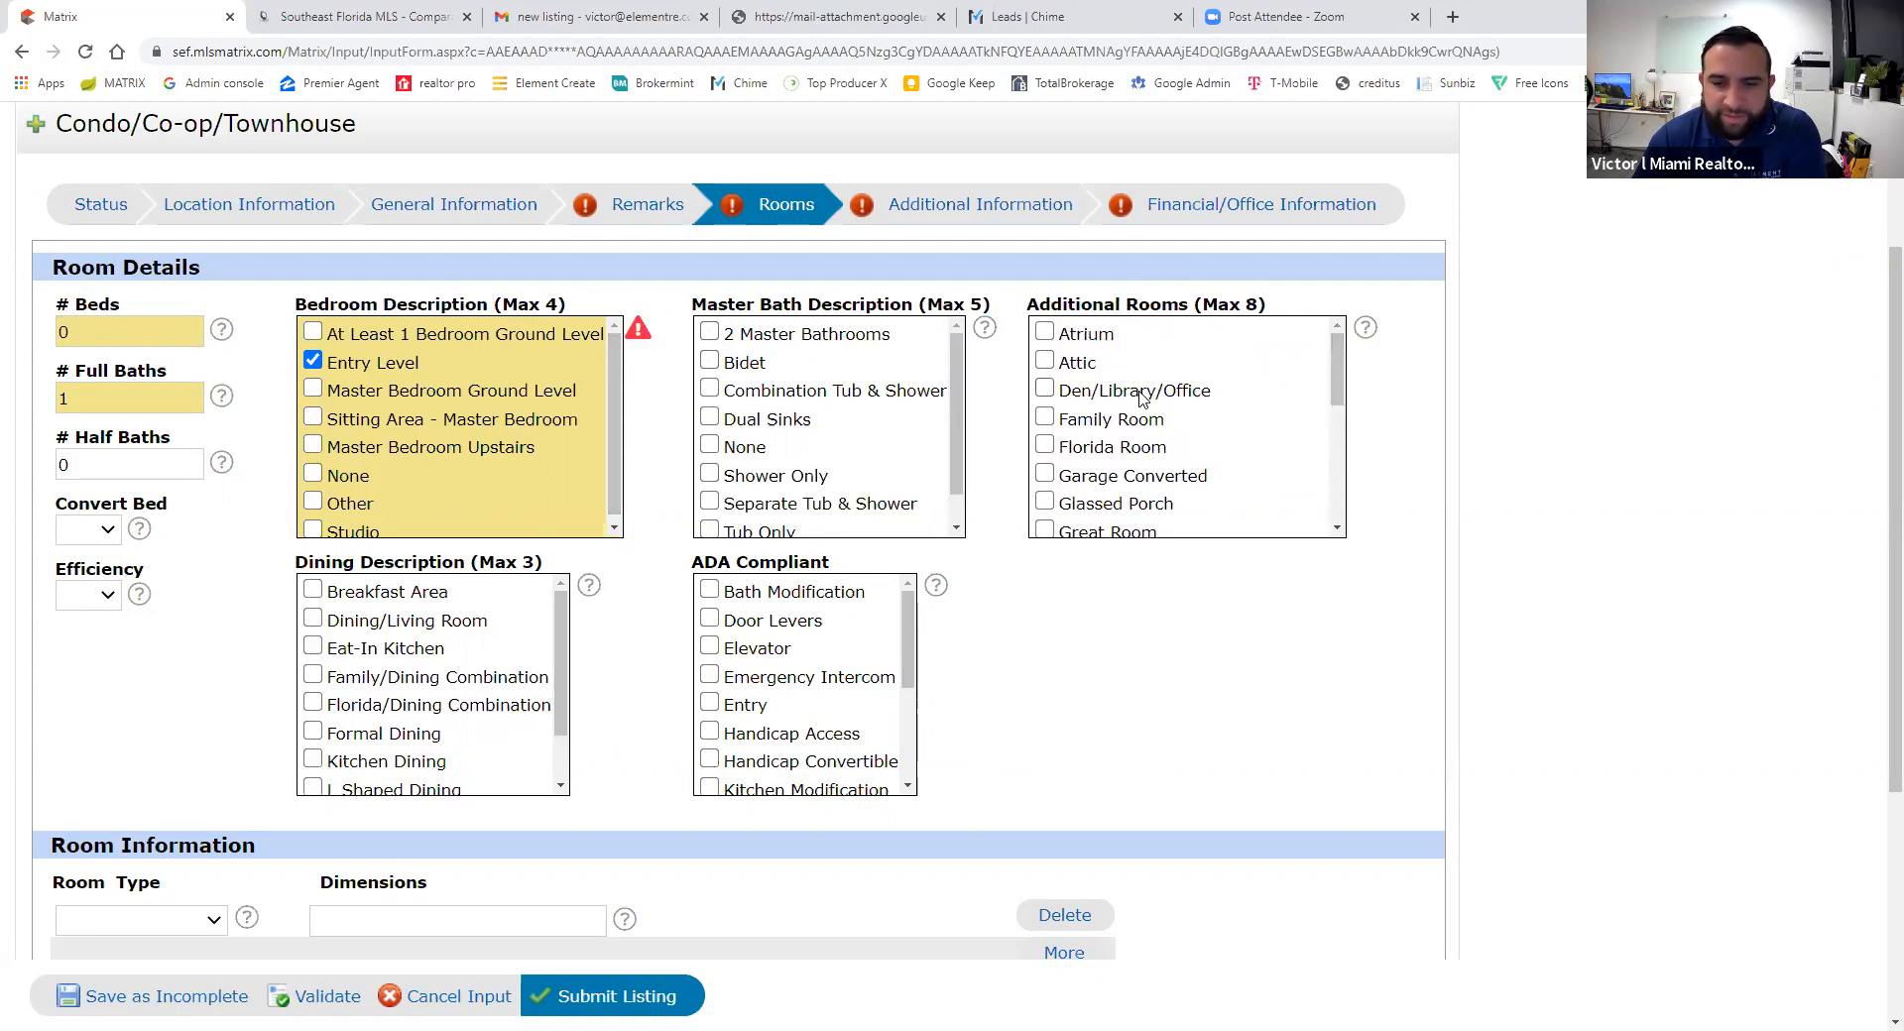
scroll(1041, 397, "down", 5)
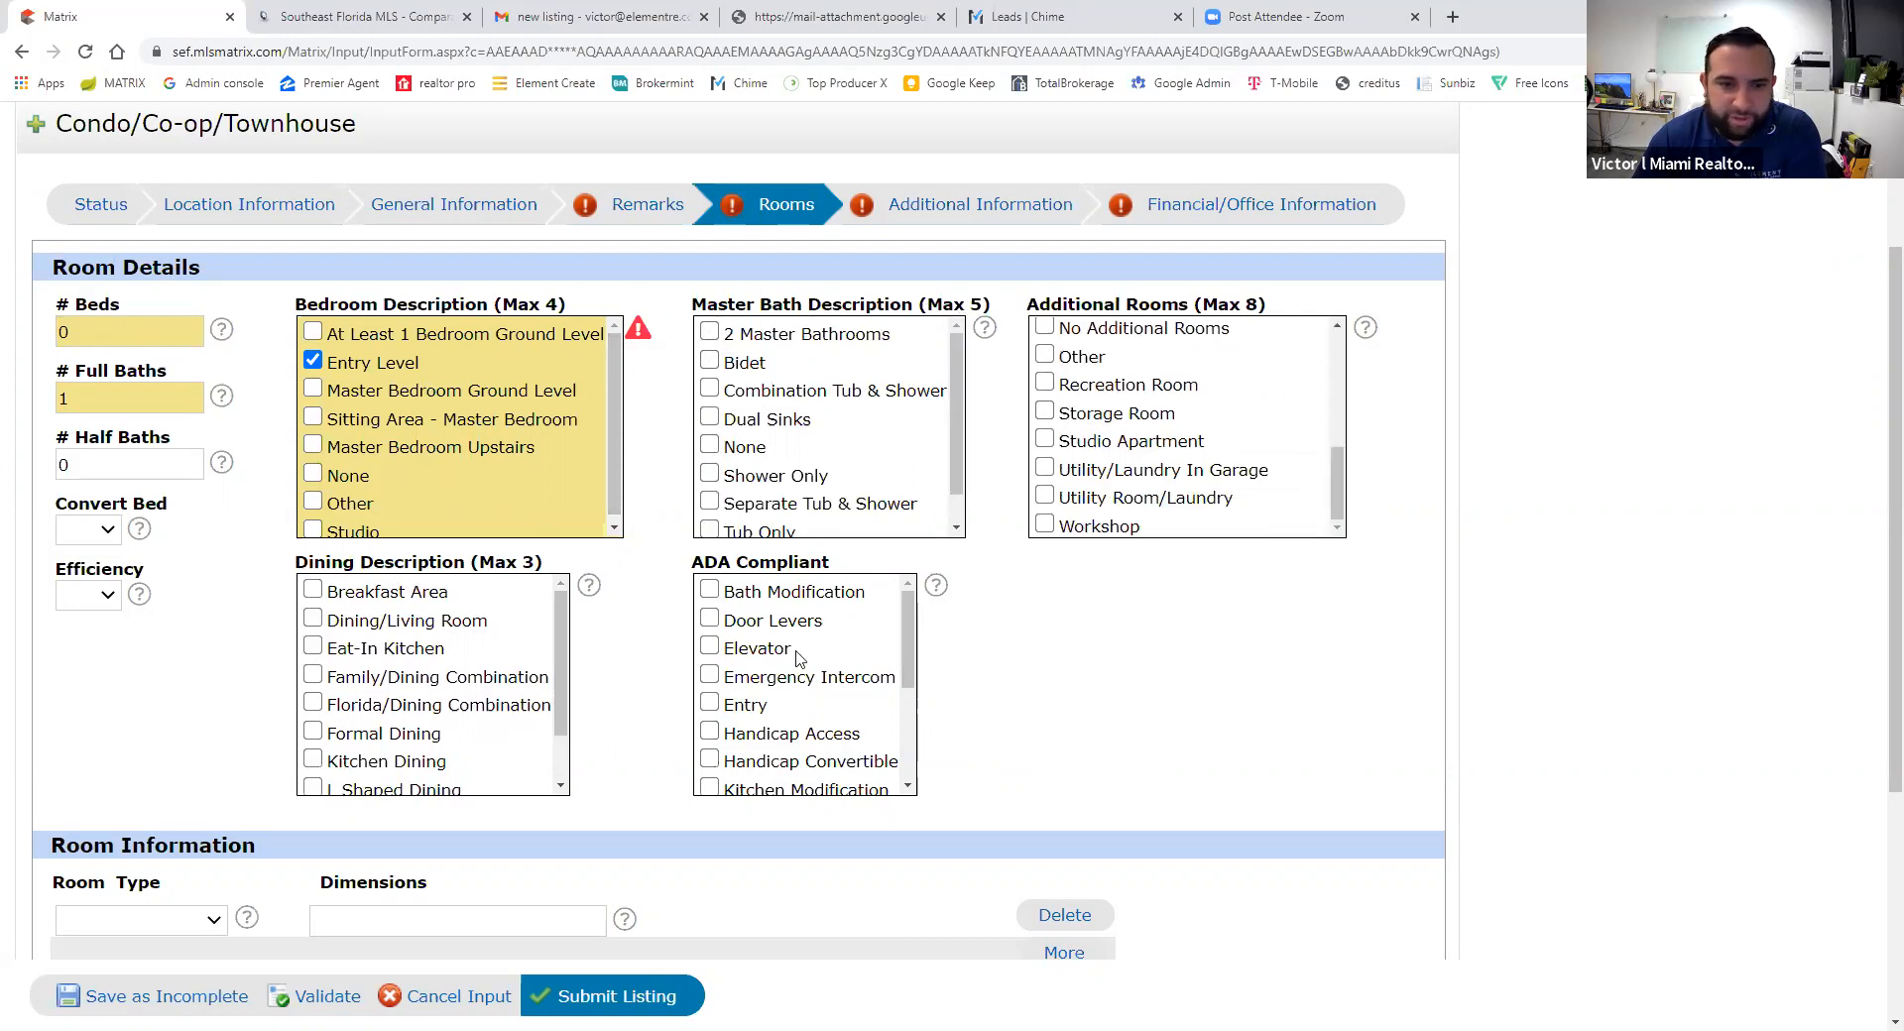
scroll(798, 657, "down", 2)
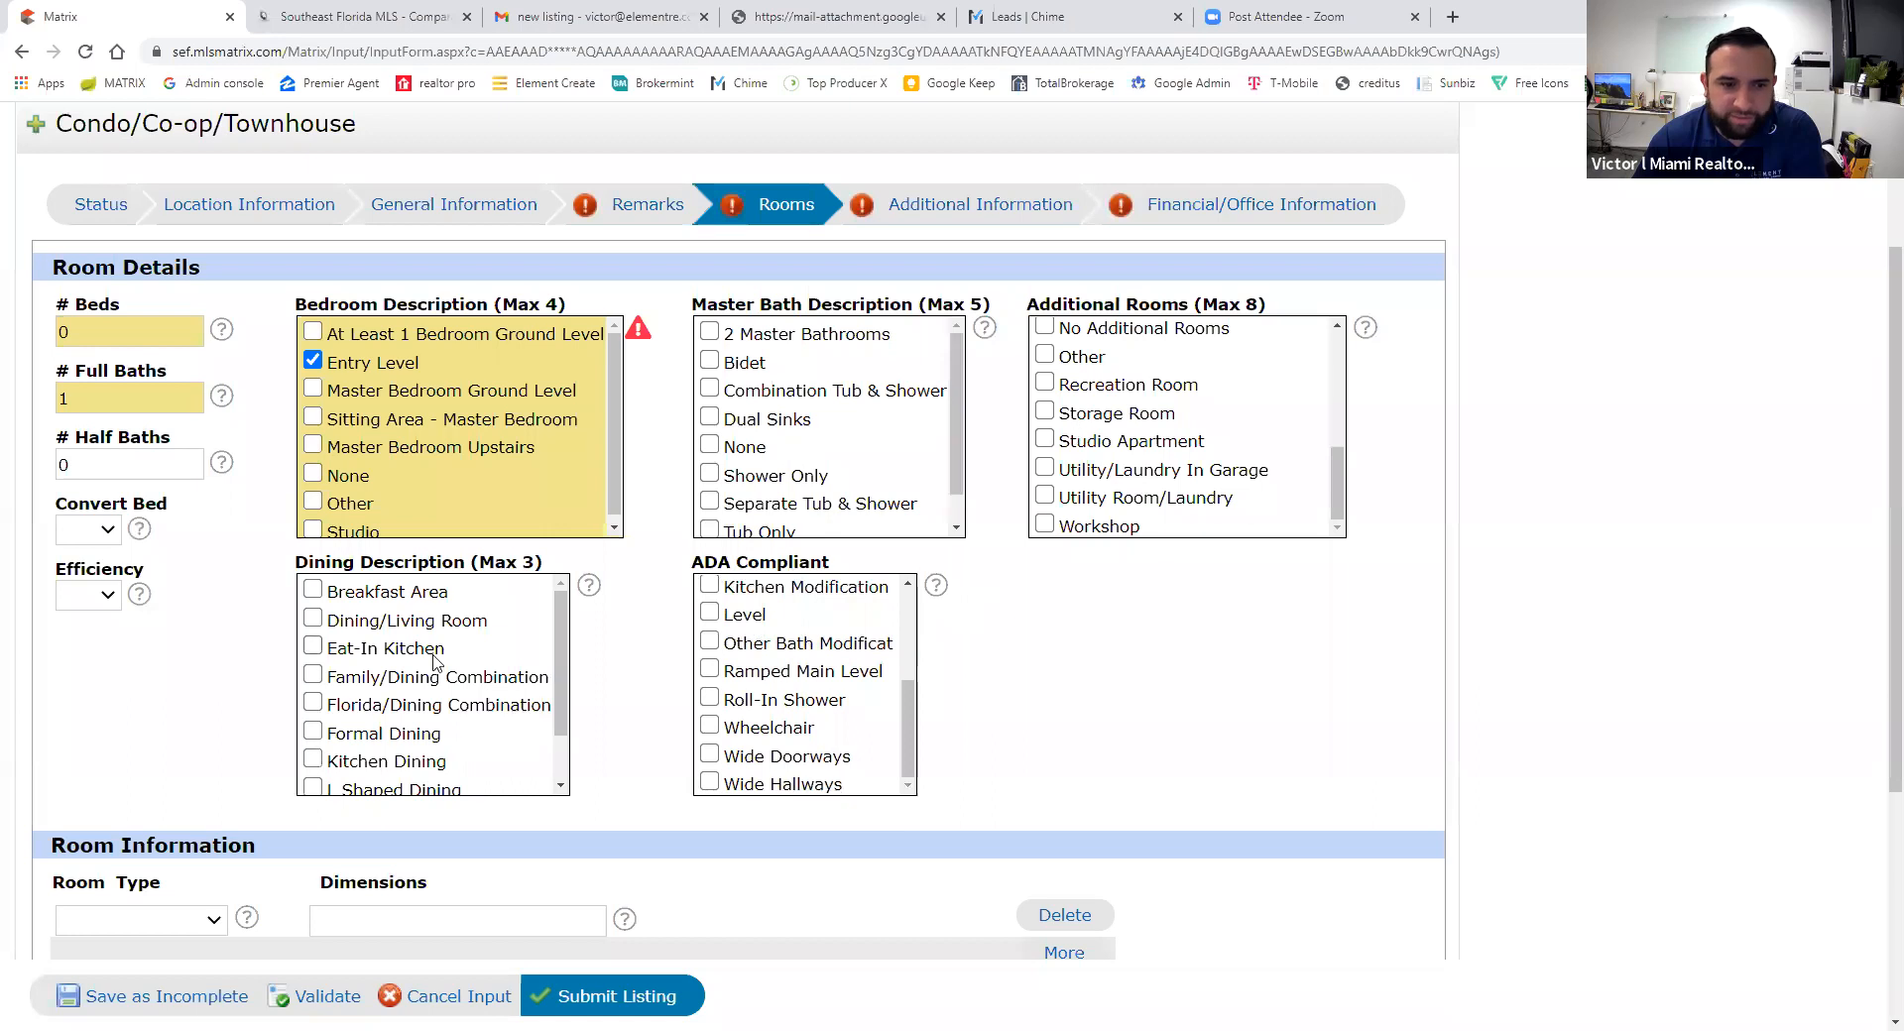
scroll(434, 663, "down", 5)
scroll(369, 934, "up", 5)
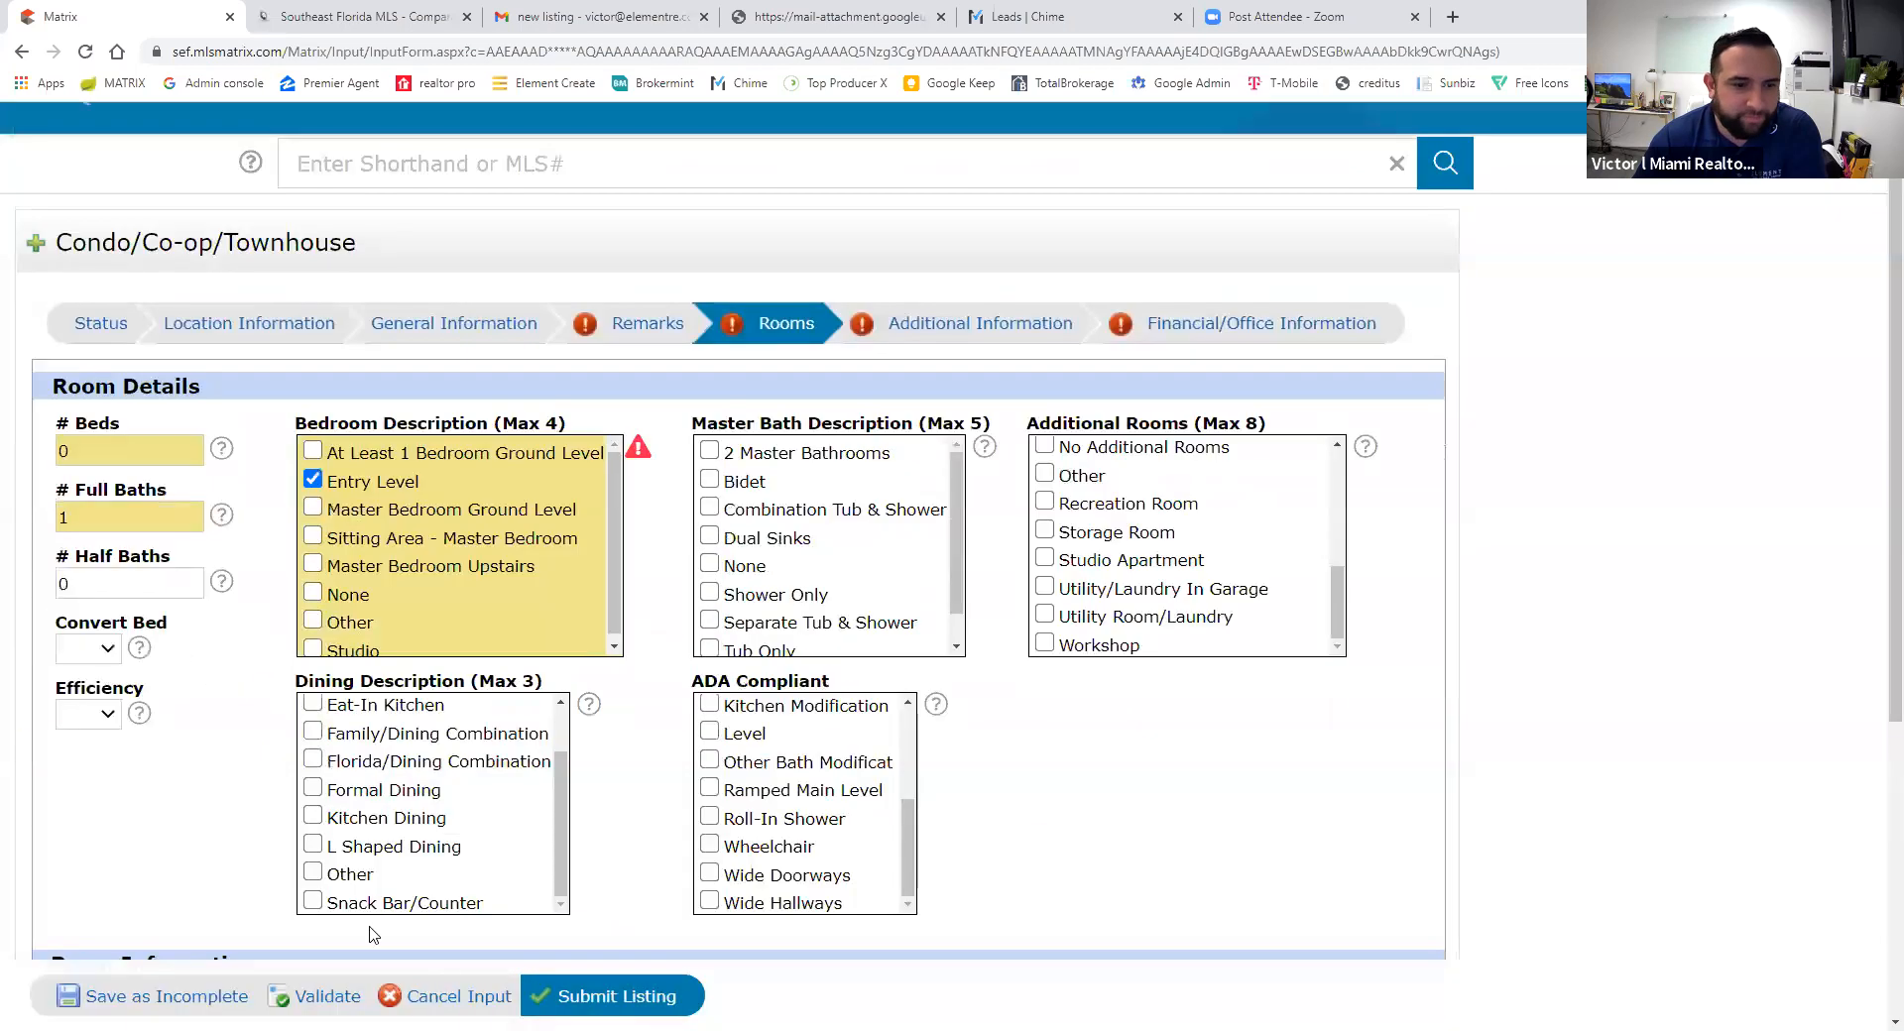
left_click(327, 997)
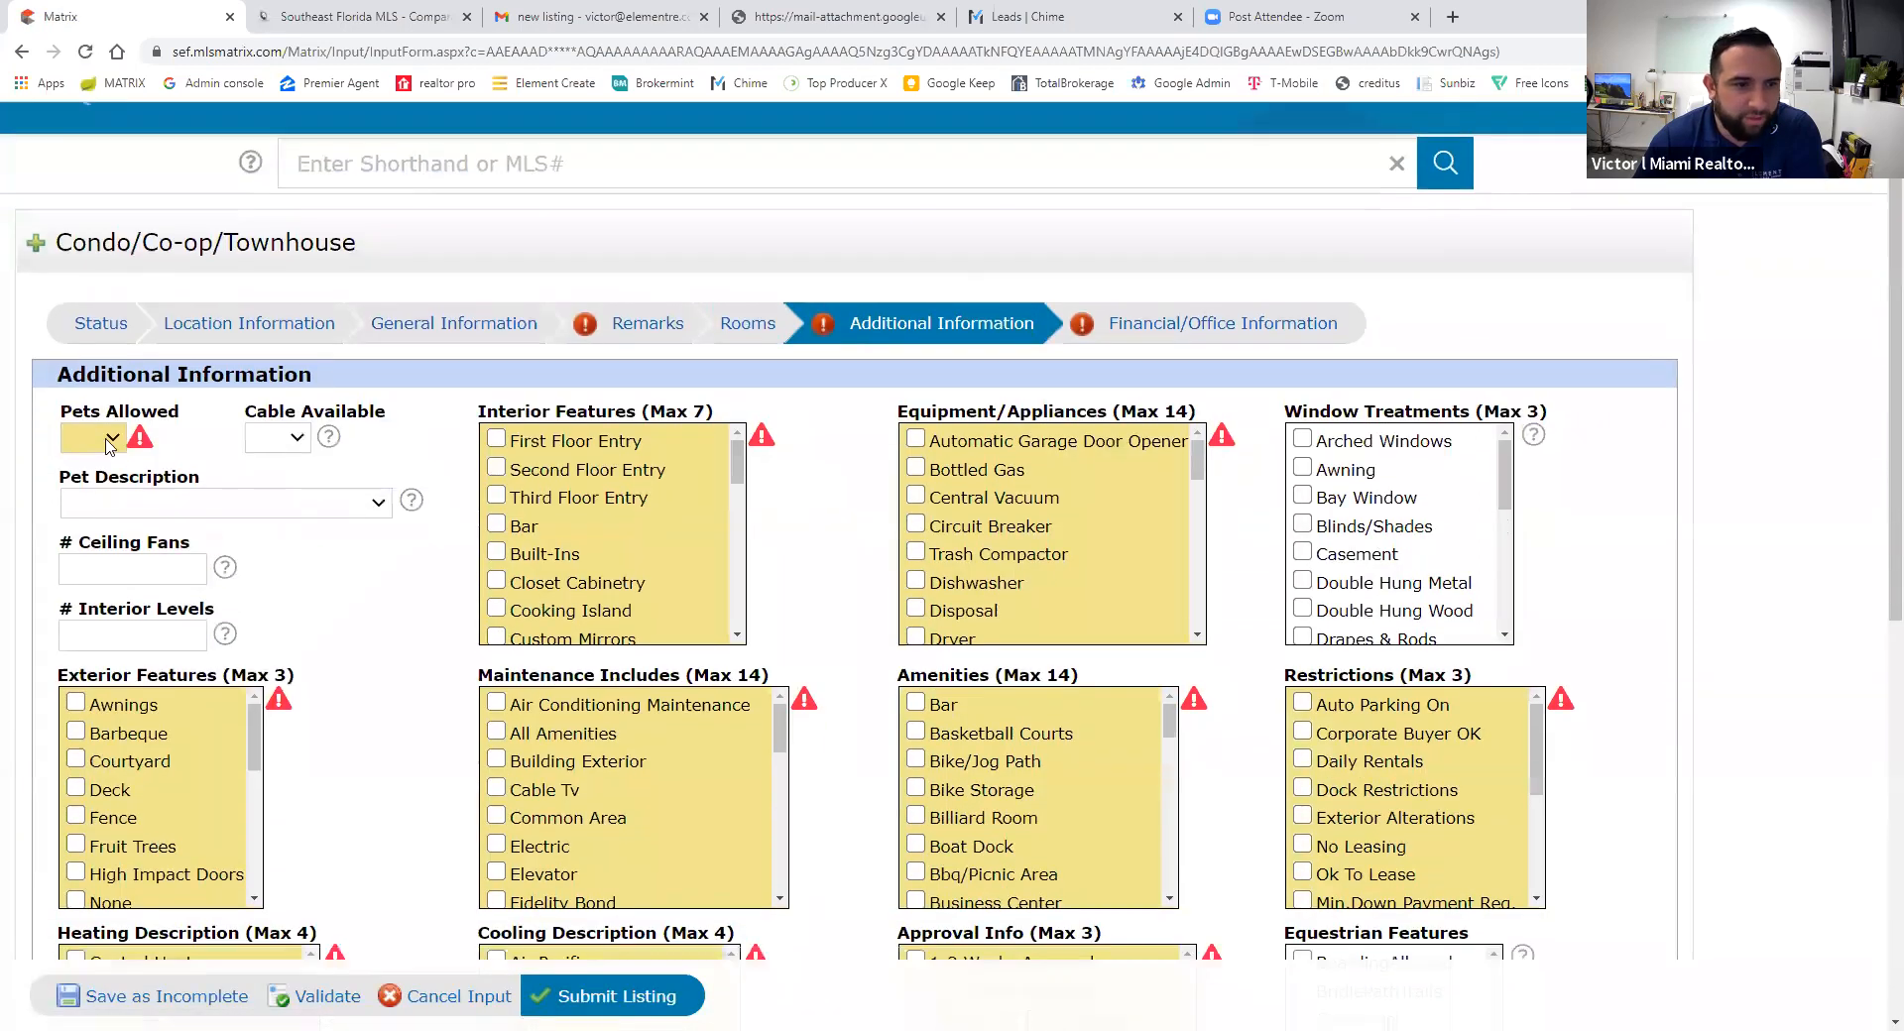
- Set Pets Allowed to Yes
left_click(111, 446)
left_click(325, 668)
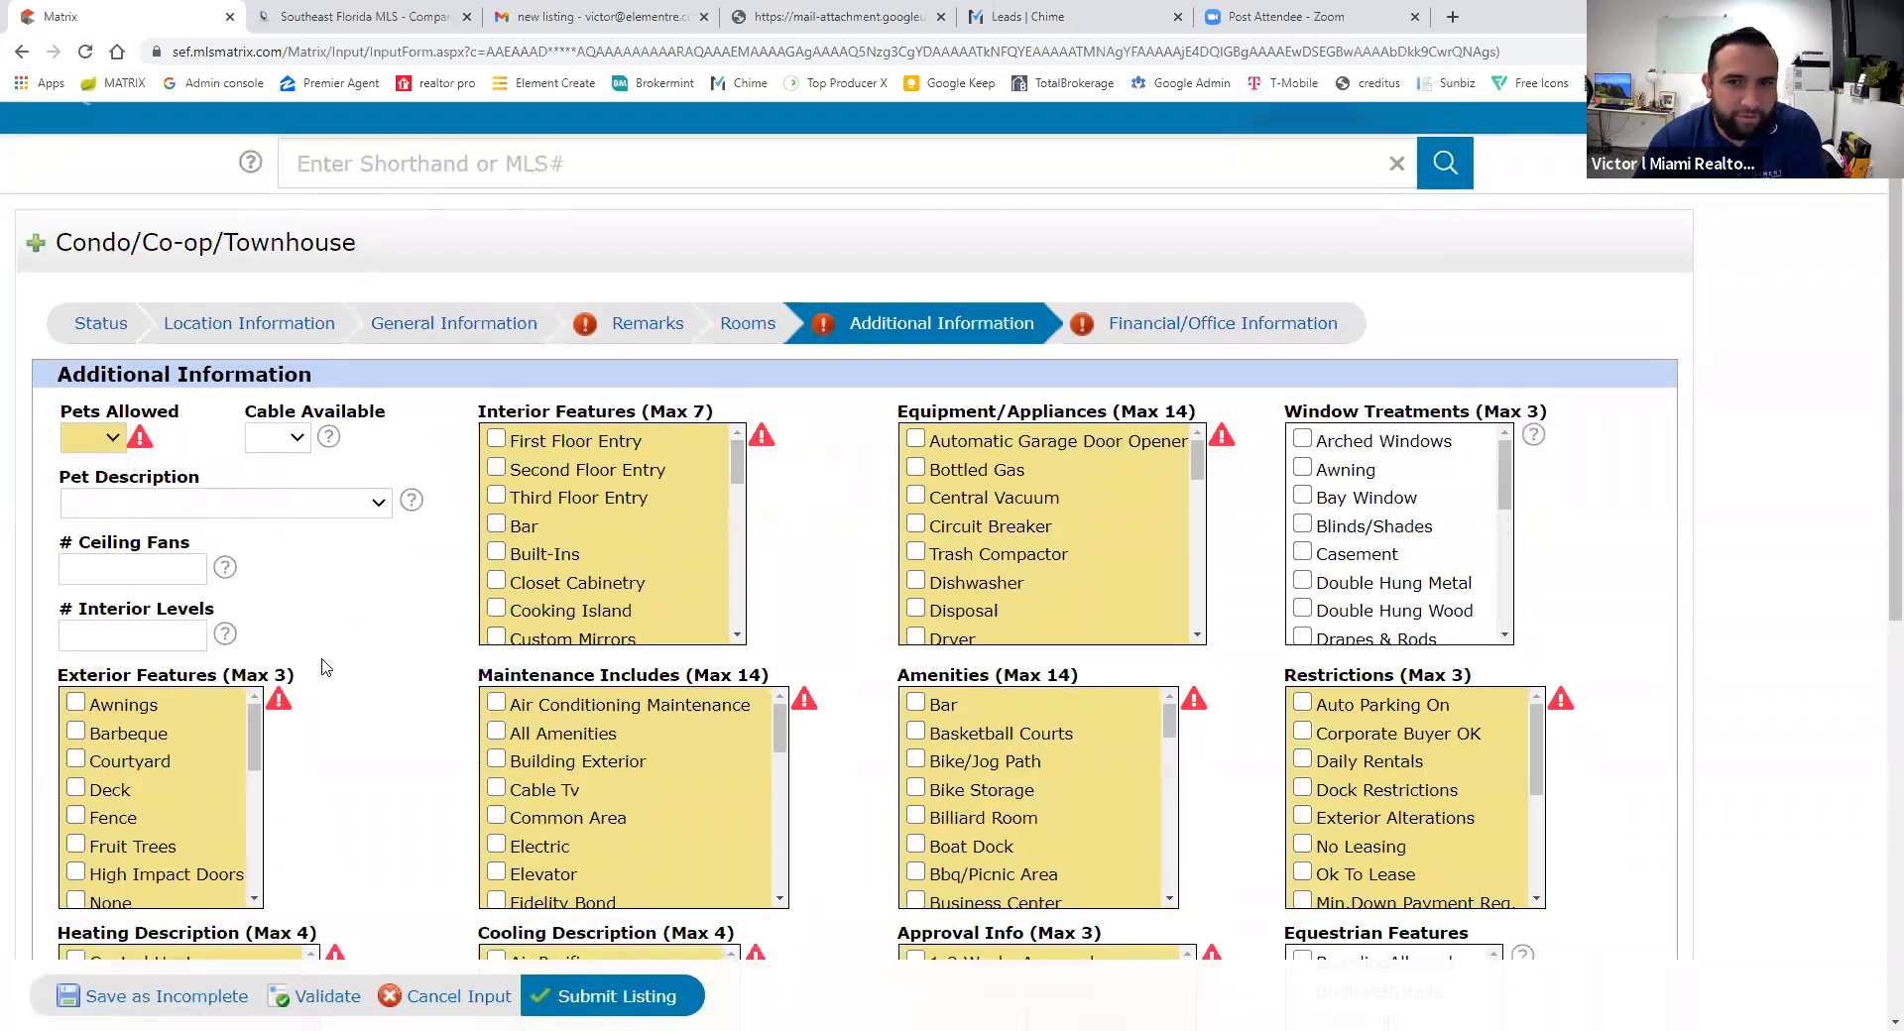
left_click(103, 443)
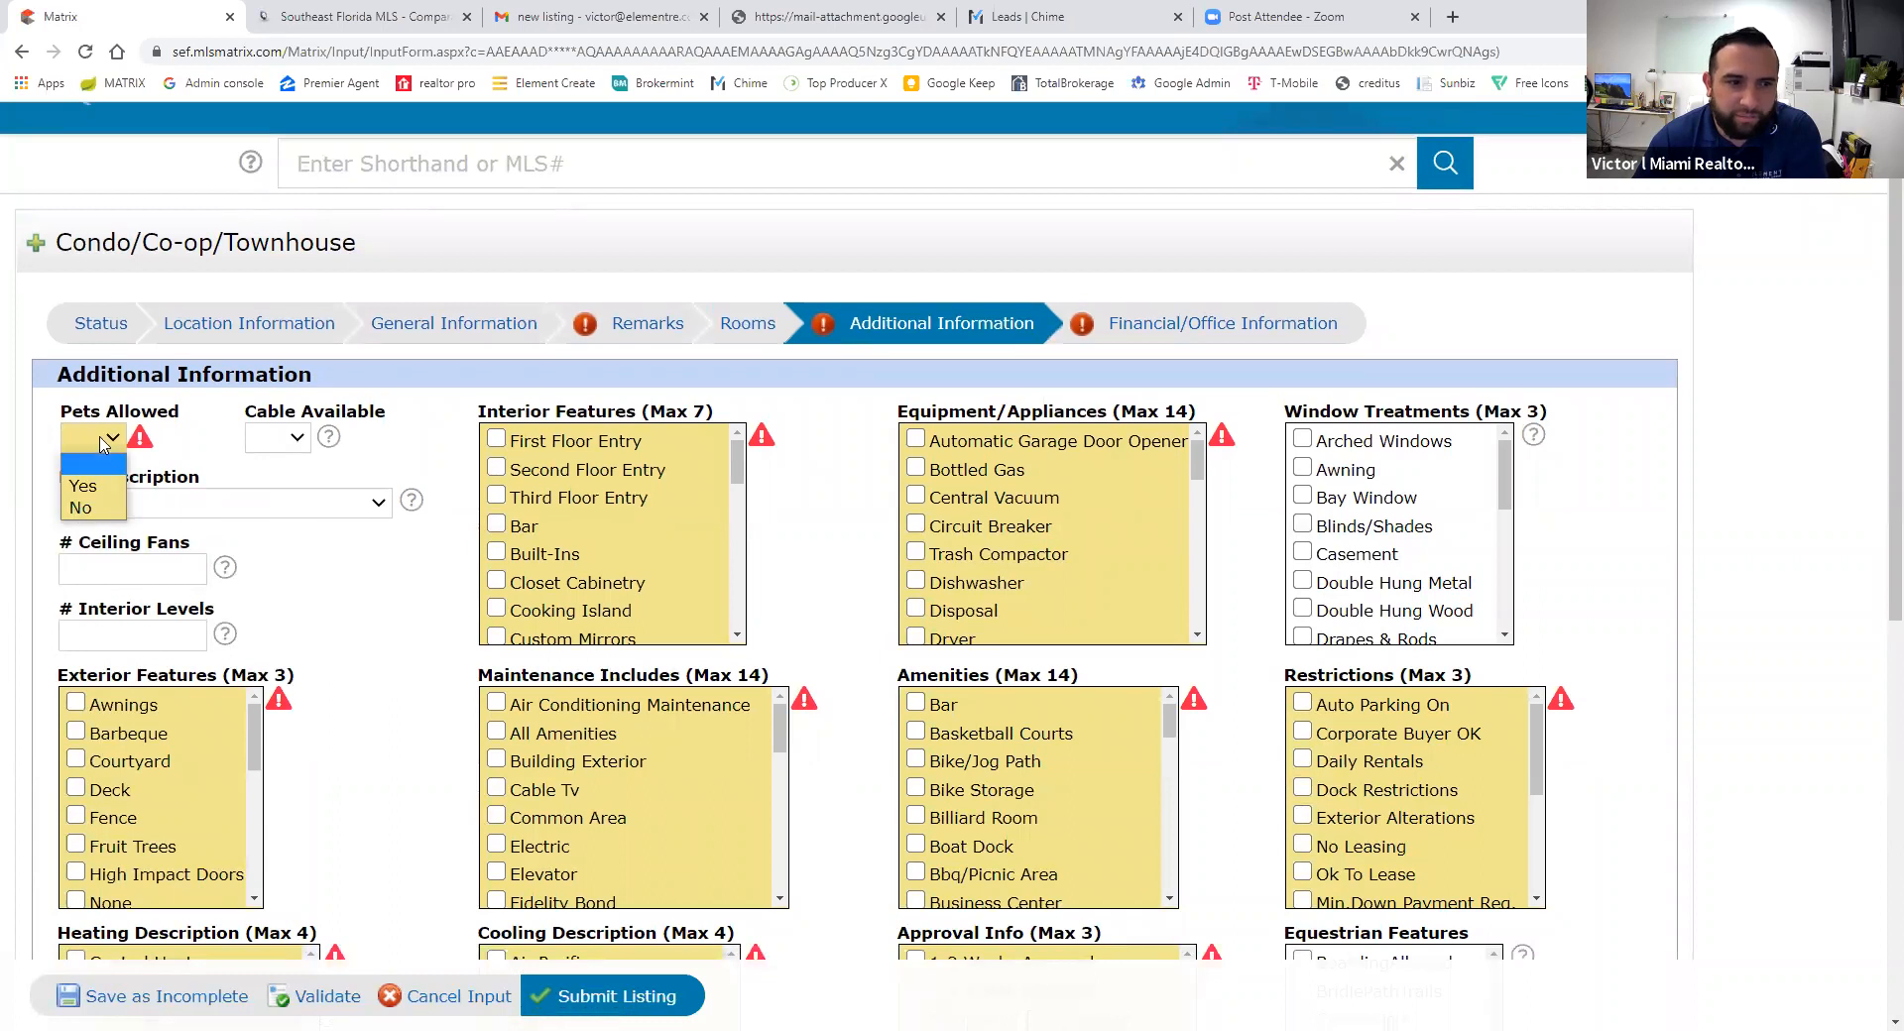
left_click(84, 486)
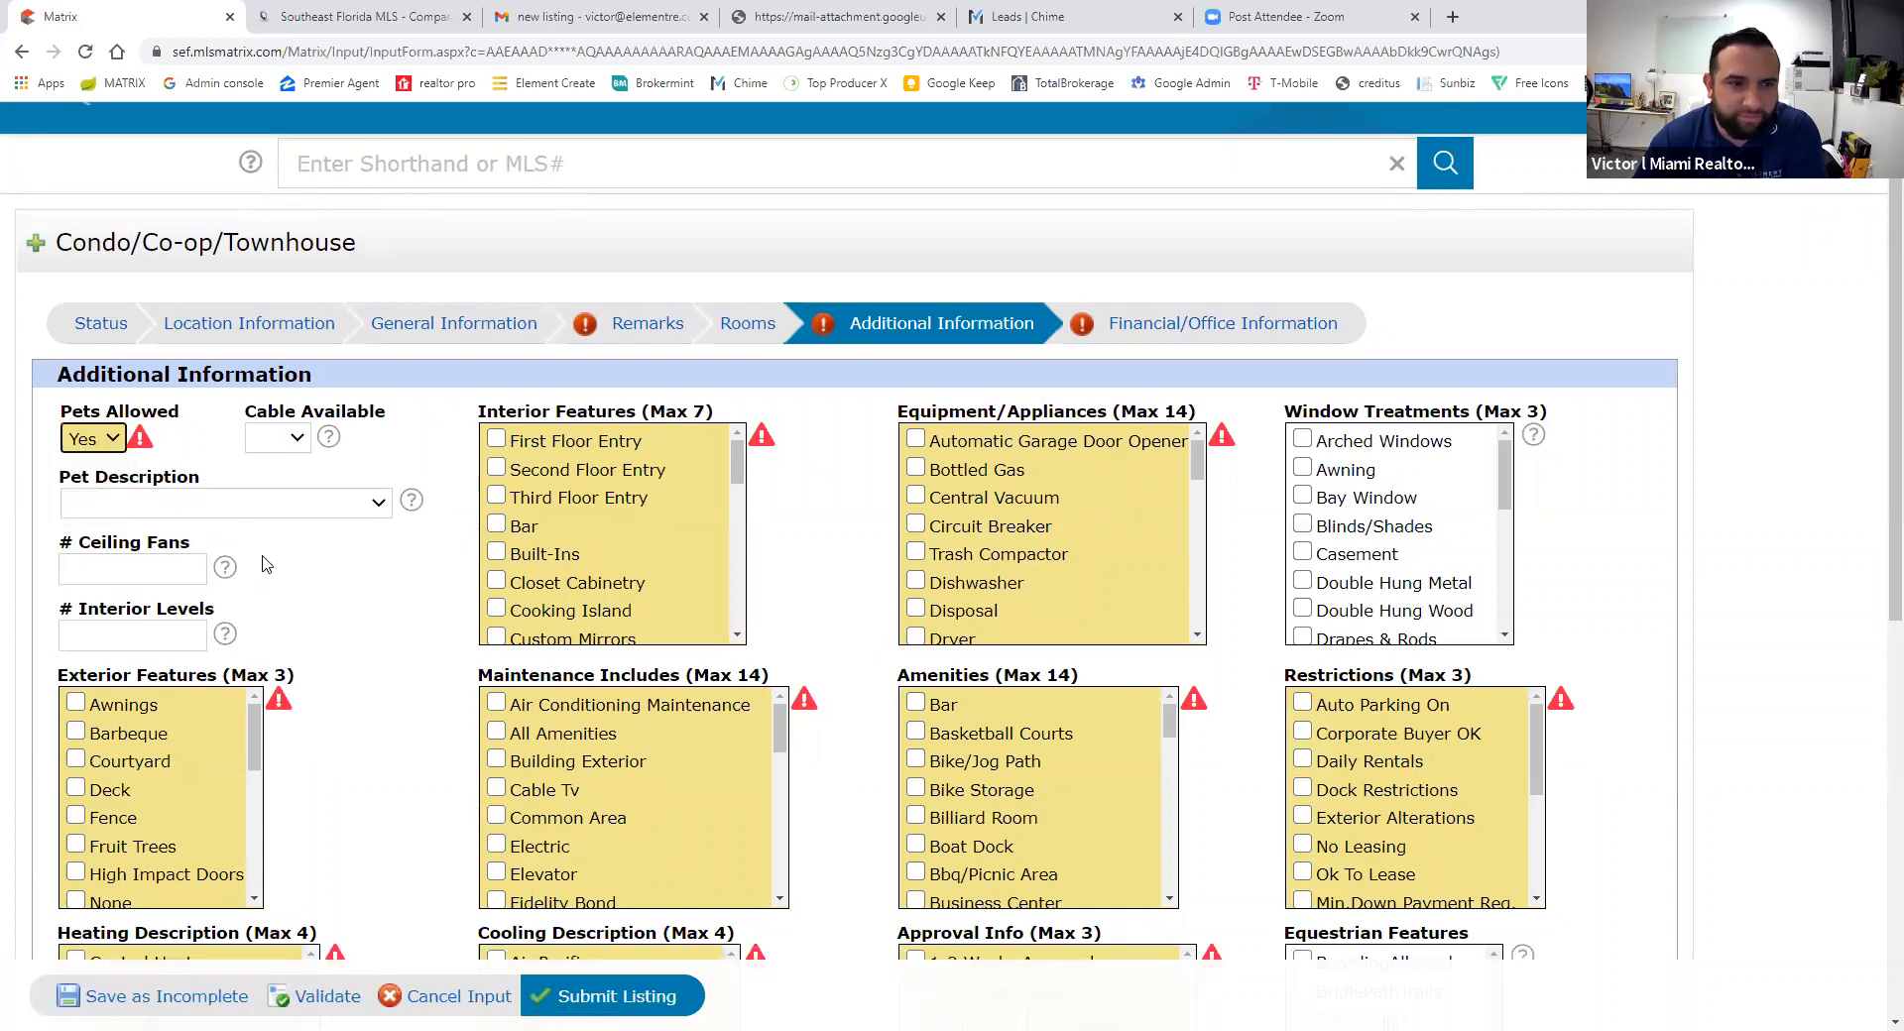
- Choose Restrictions Or Possible Restrictions as the pet description and check Second Floor Entry
left_click(288, 505)
left_click(343, 657)
left_click(386, 622)
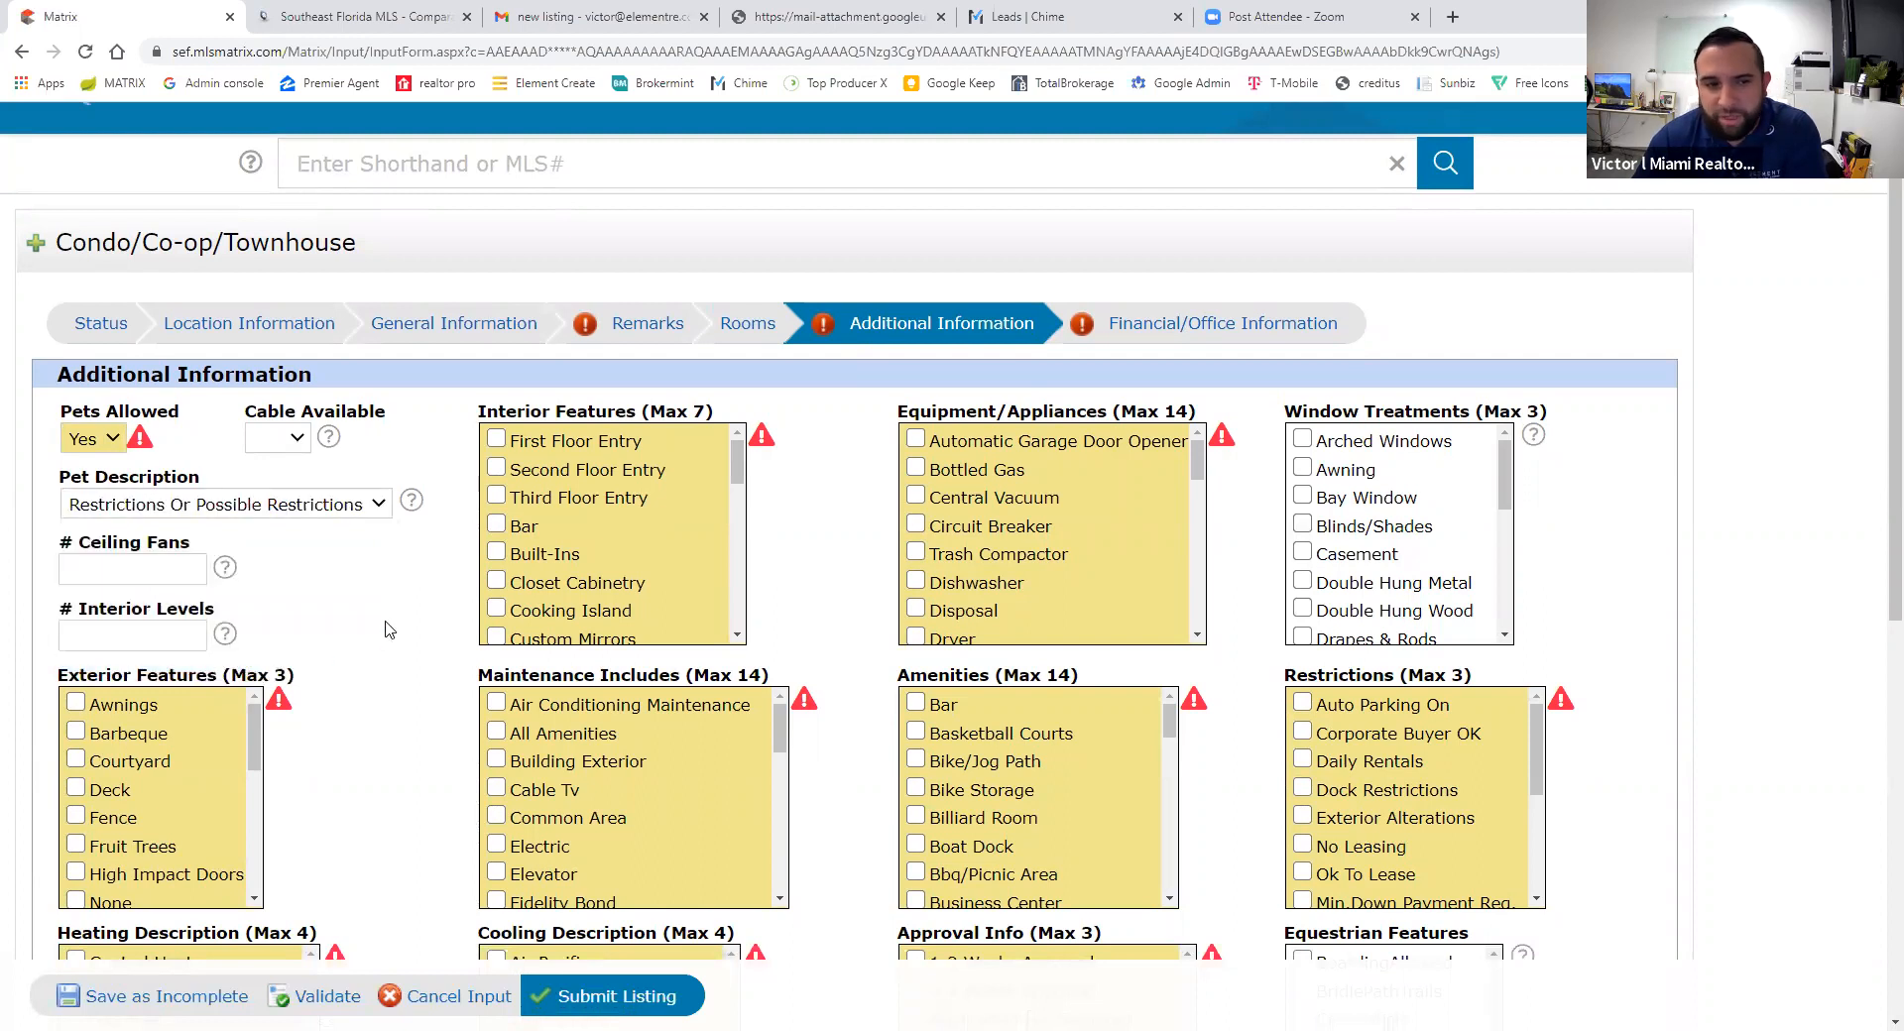
left_click(220, 508)
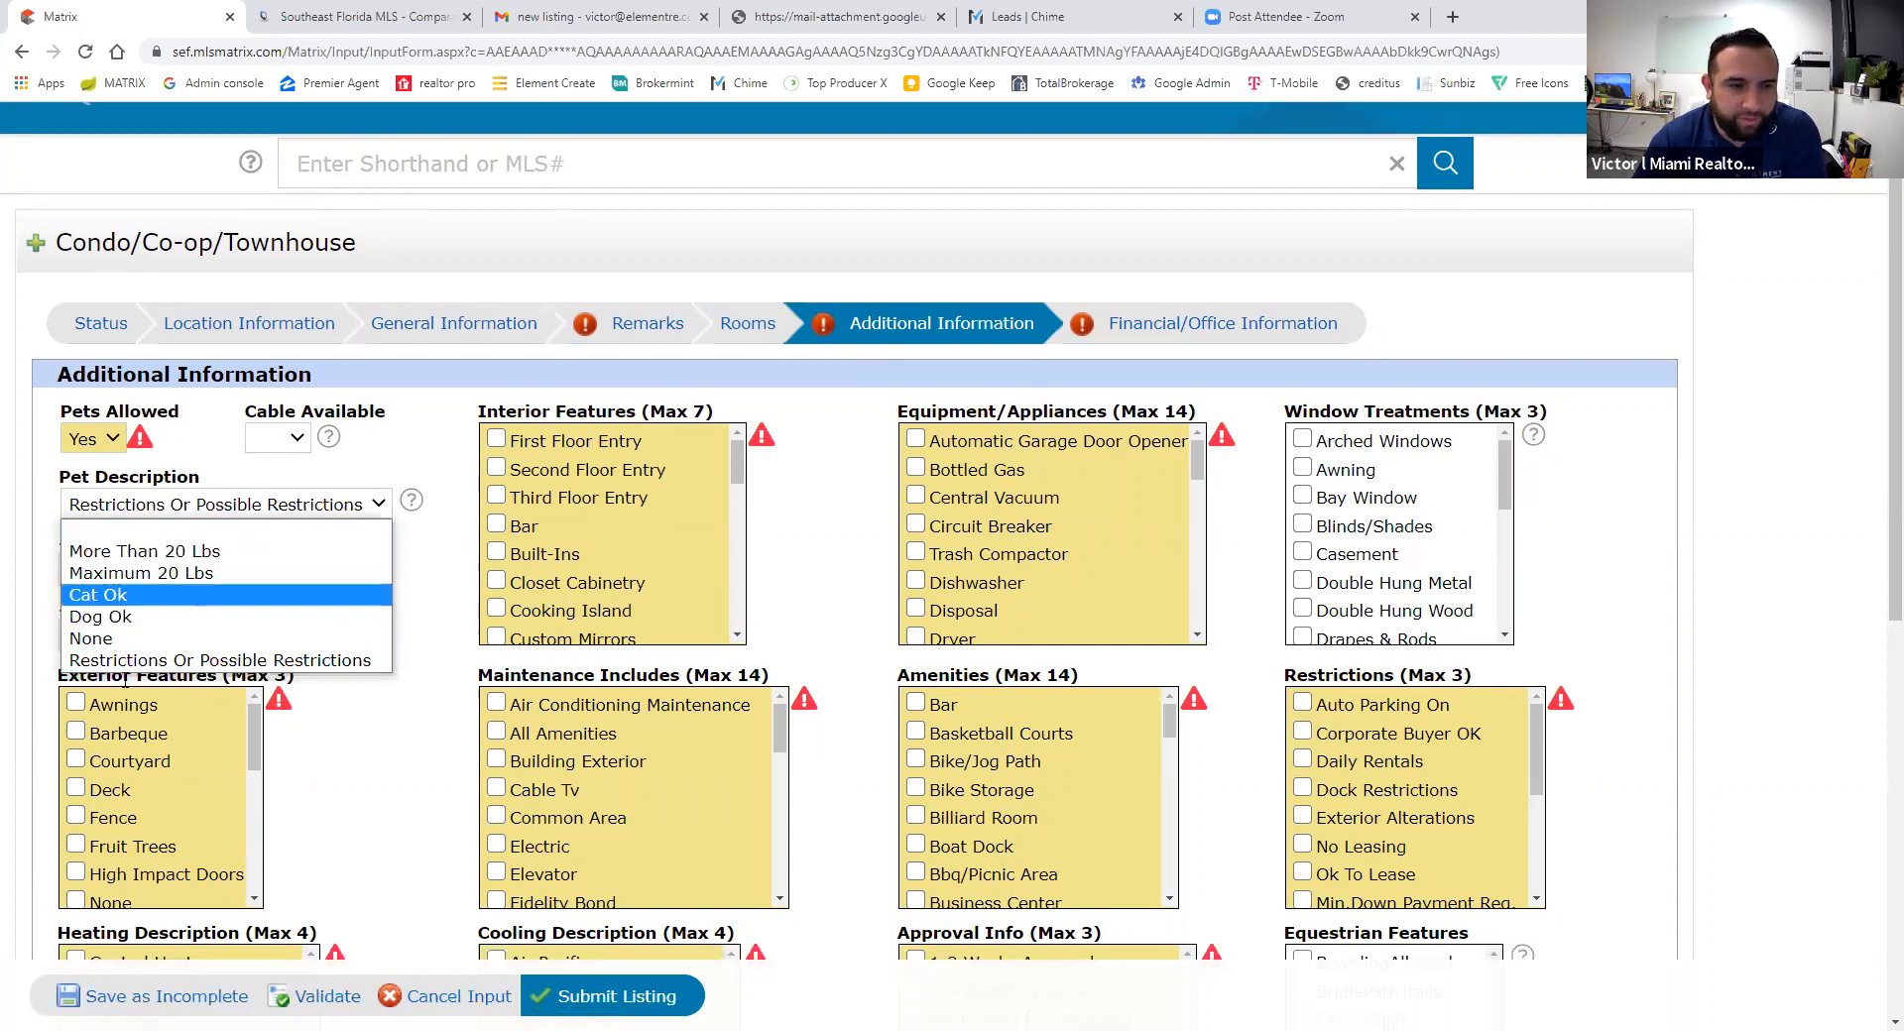
left_click(141, 662)
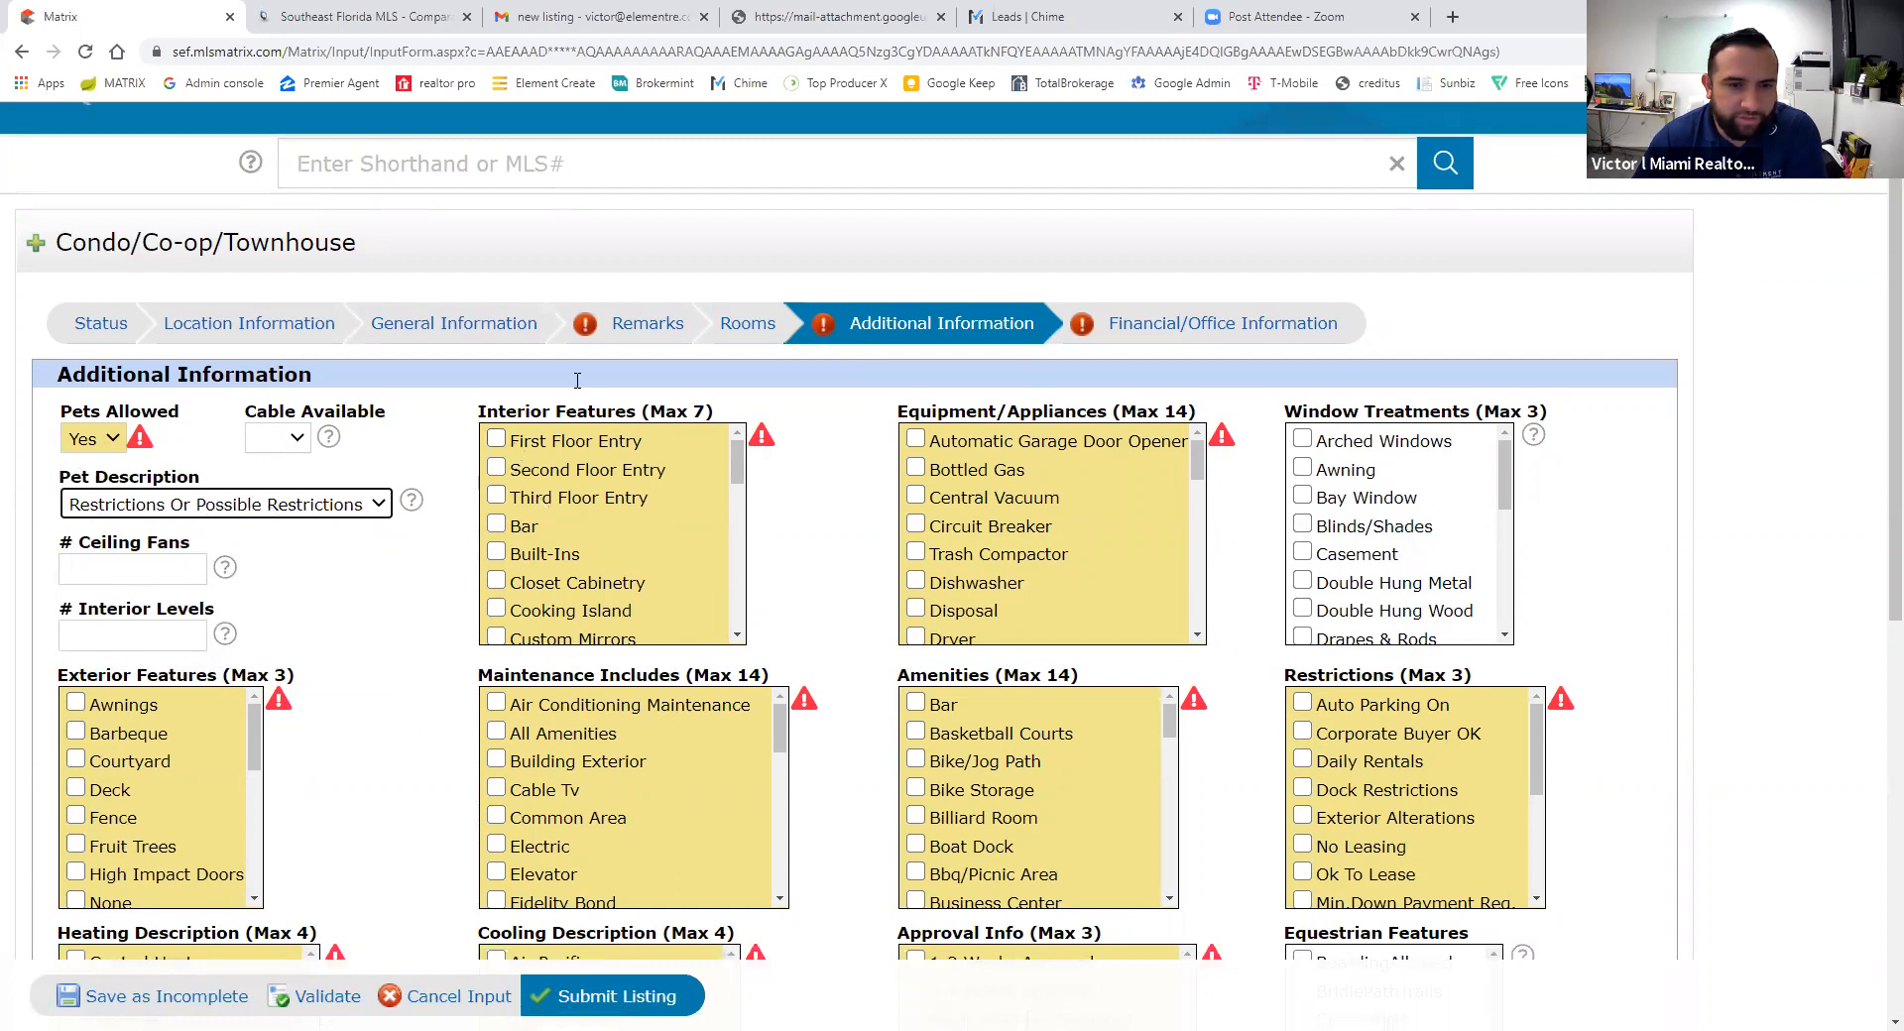
left_click(499, 473)
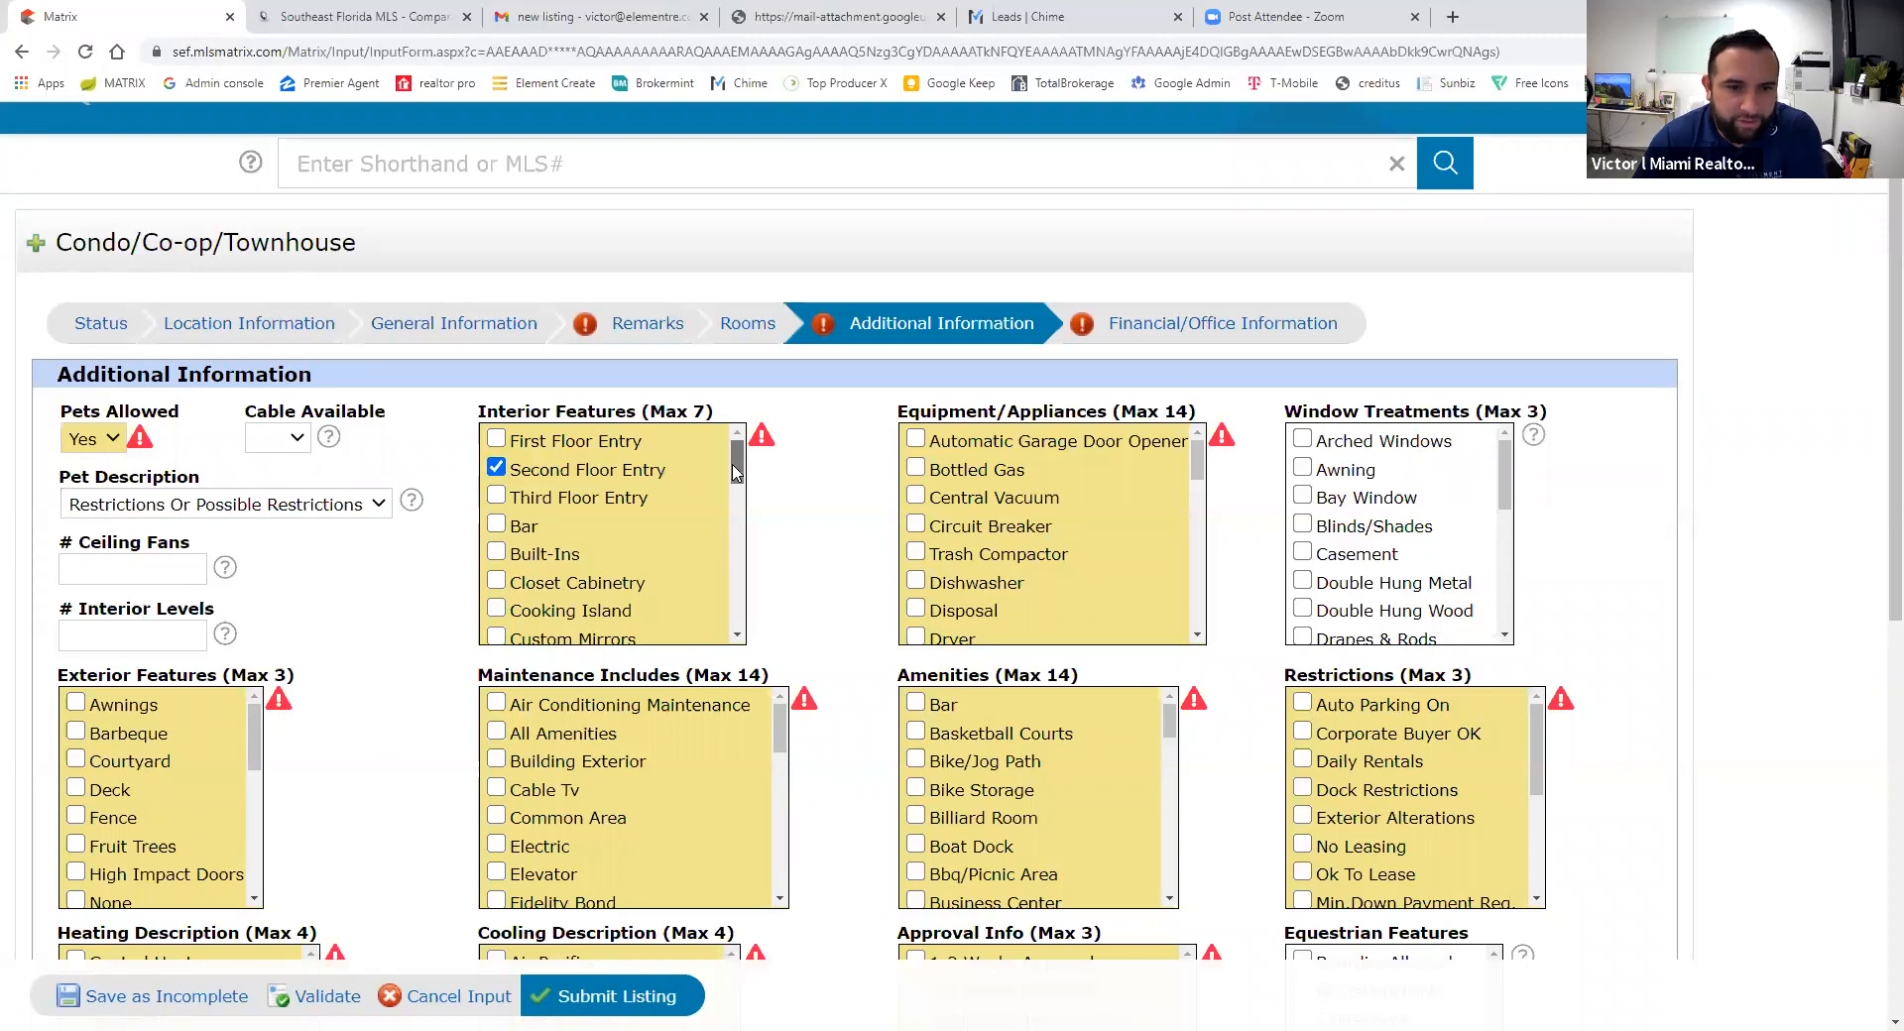
- Check Refrigerator and Electric Range under Equipment/Appliances
scroll(736, 484, "down", 1)
left_click_drag(736, 484, 748, 634)
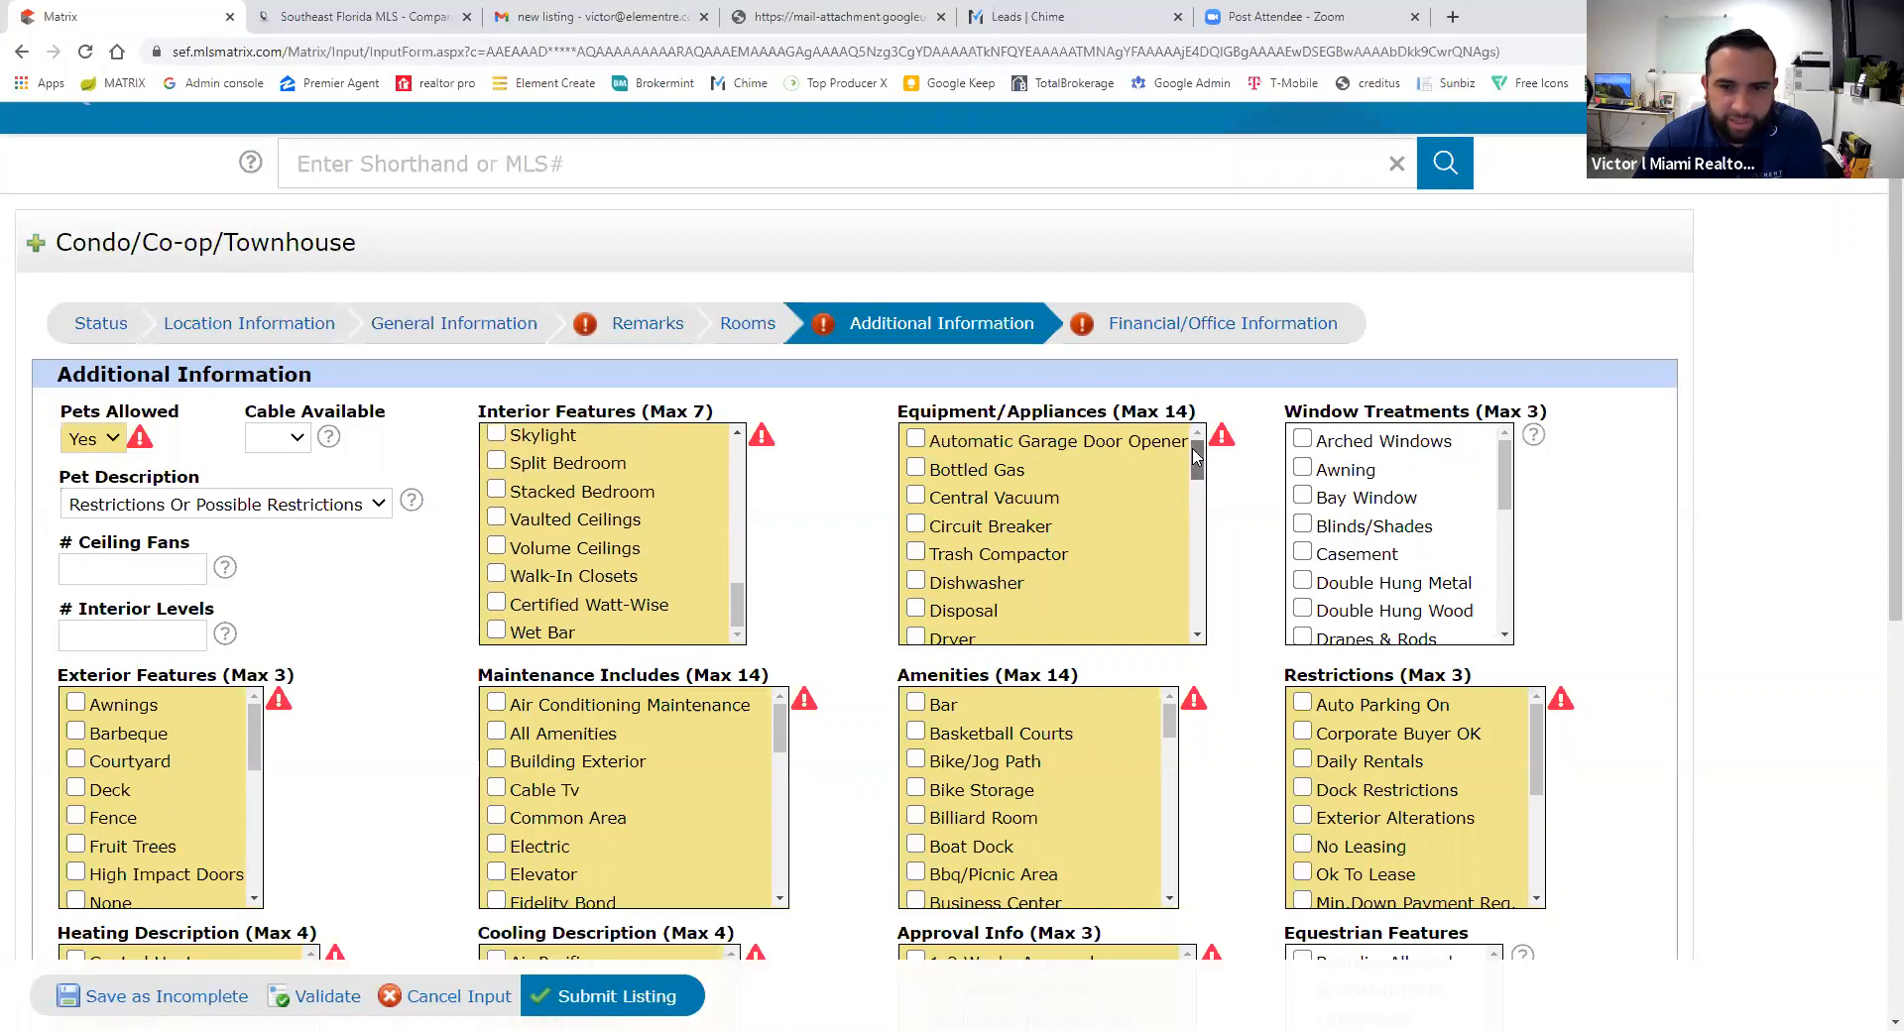
scroll(979, 578, "down", 1)
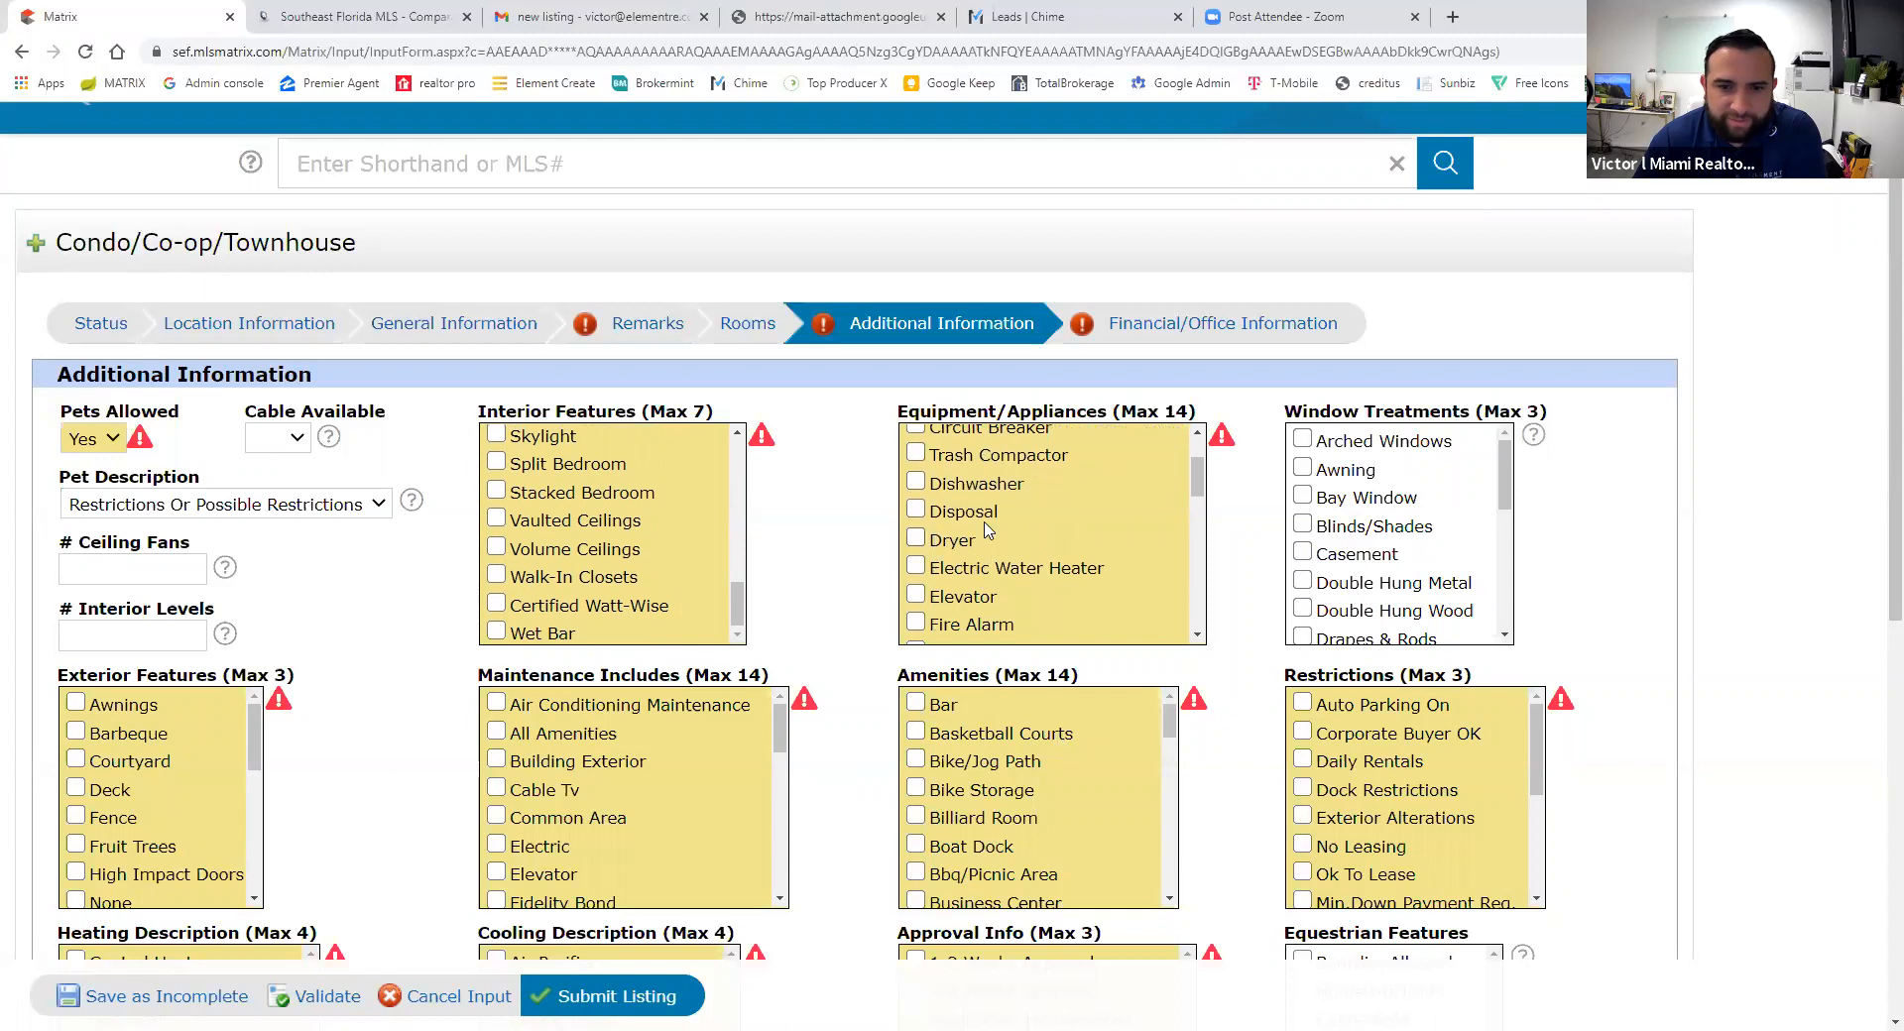
left_click_drag(1193, 481, 1194, 574)
left_click(917, 564)
left_click(916, 508)
- Check Microwave and Dishwasher under Equipment/Appliances
left_click_drag(1197, 575, 1198, 620)
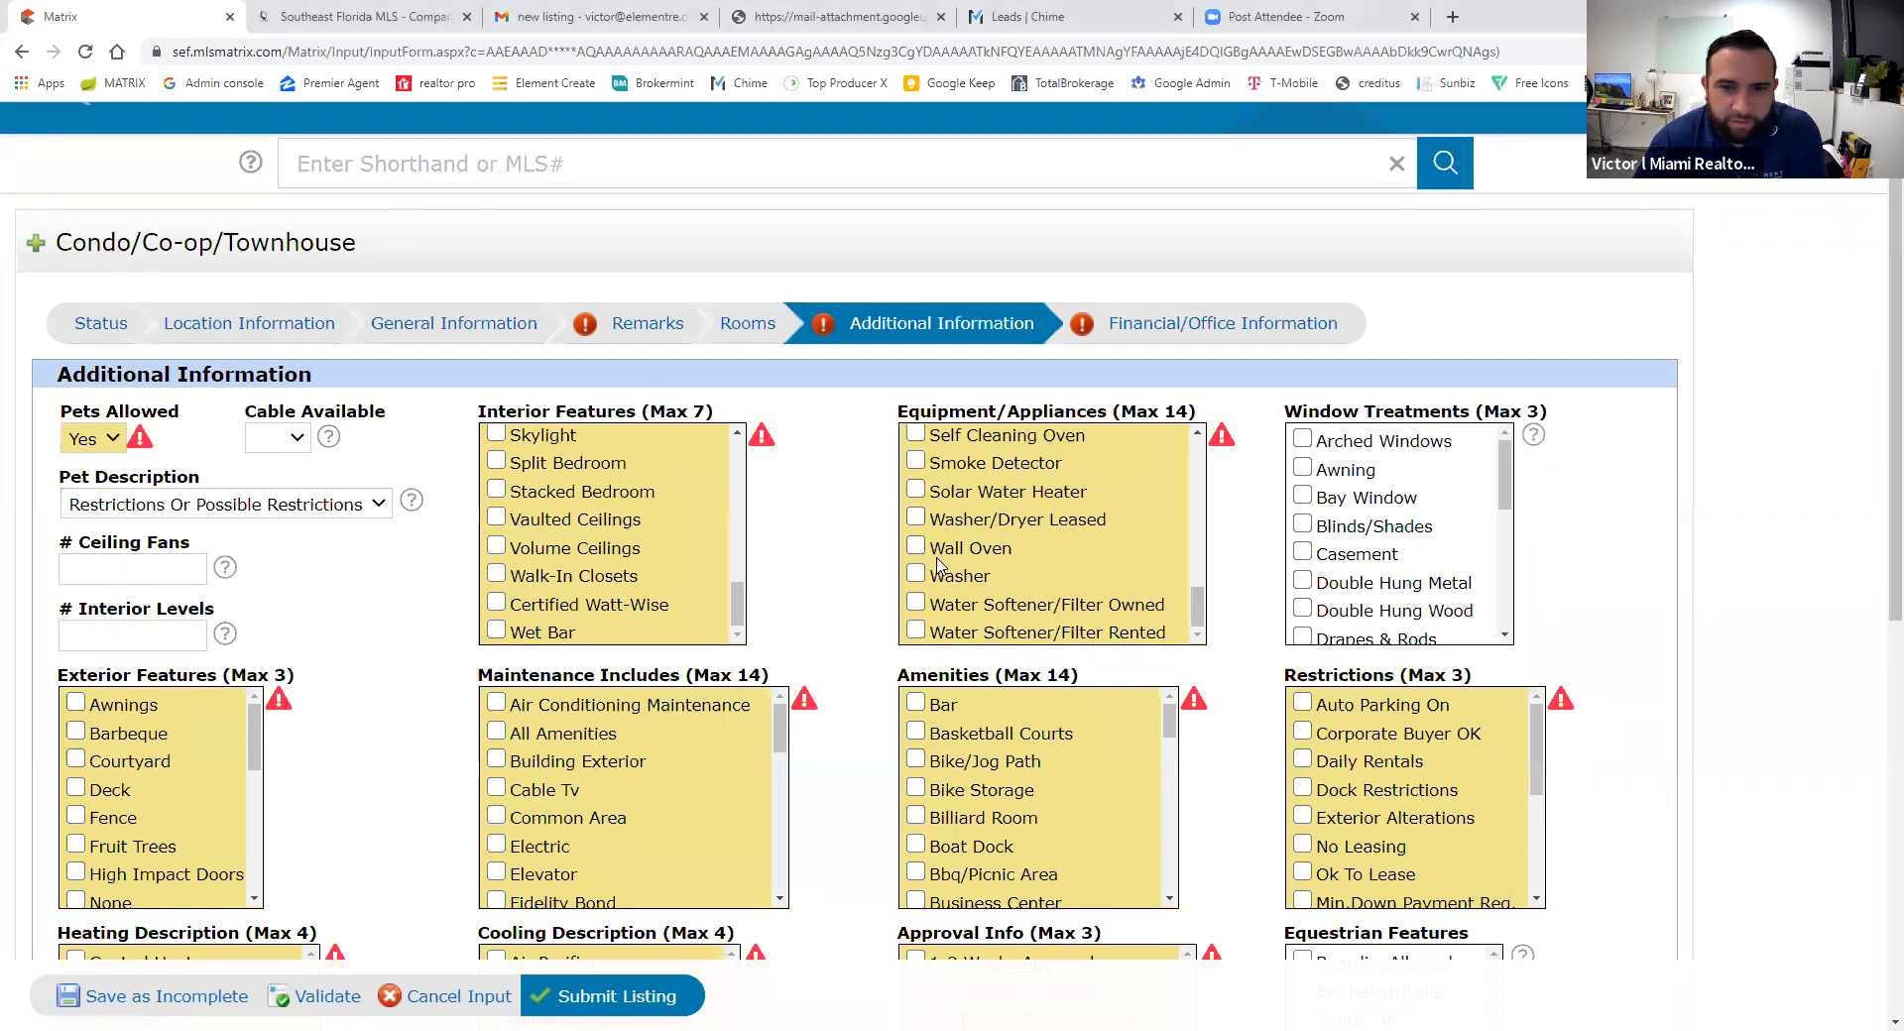
scroll(1051, 605, "up", 1)
scroll(1050, 607, "up", 3)
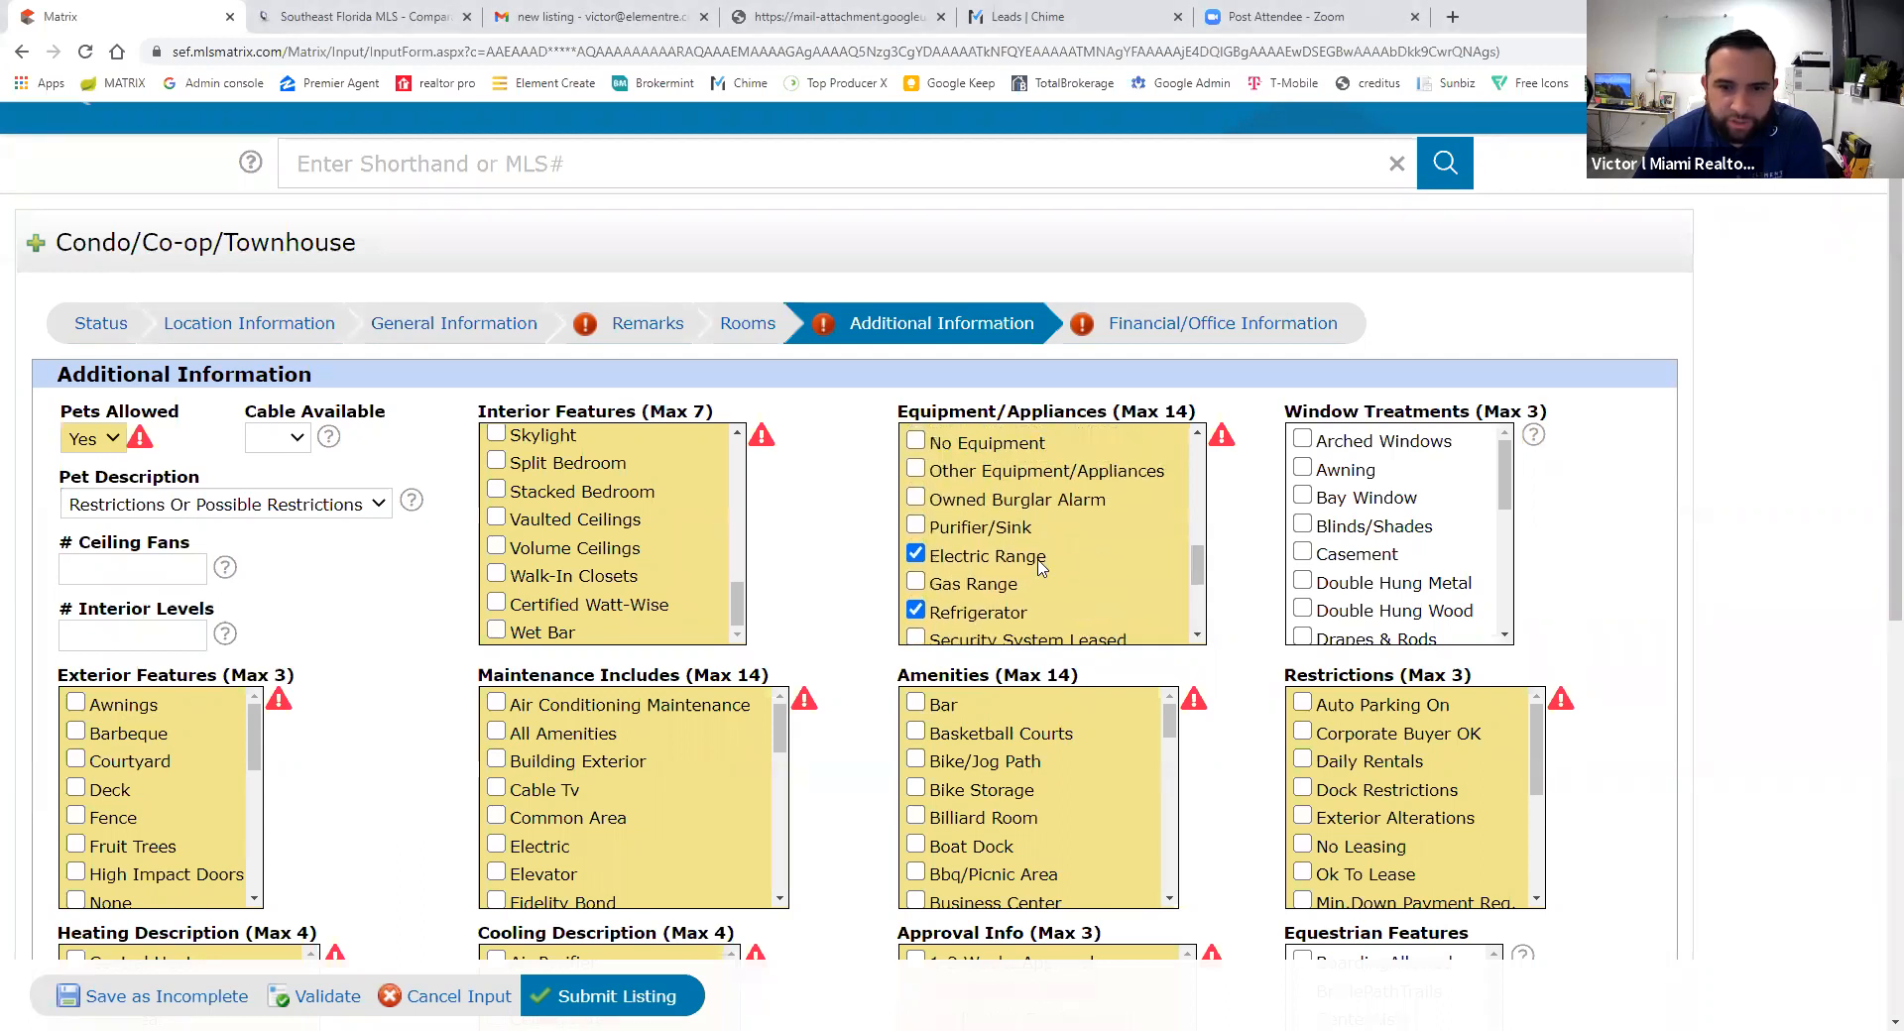
left_click(920, 553)
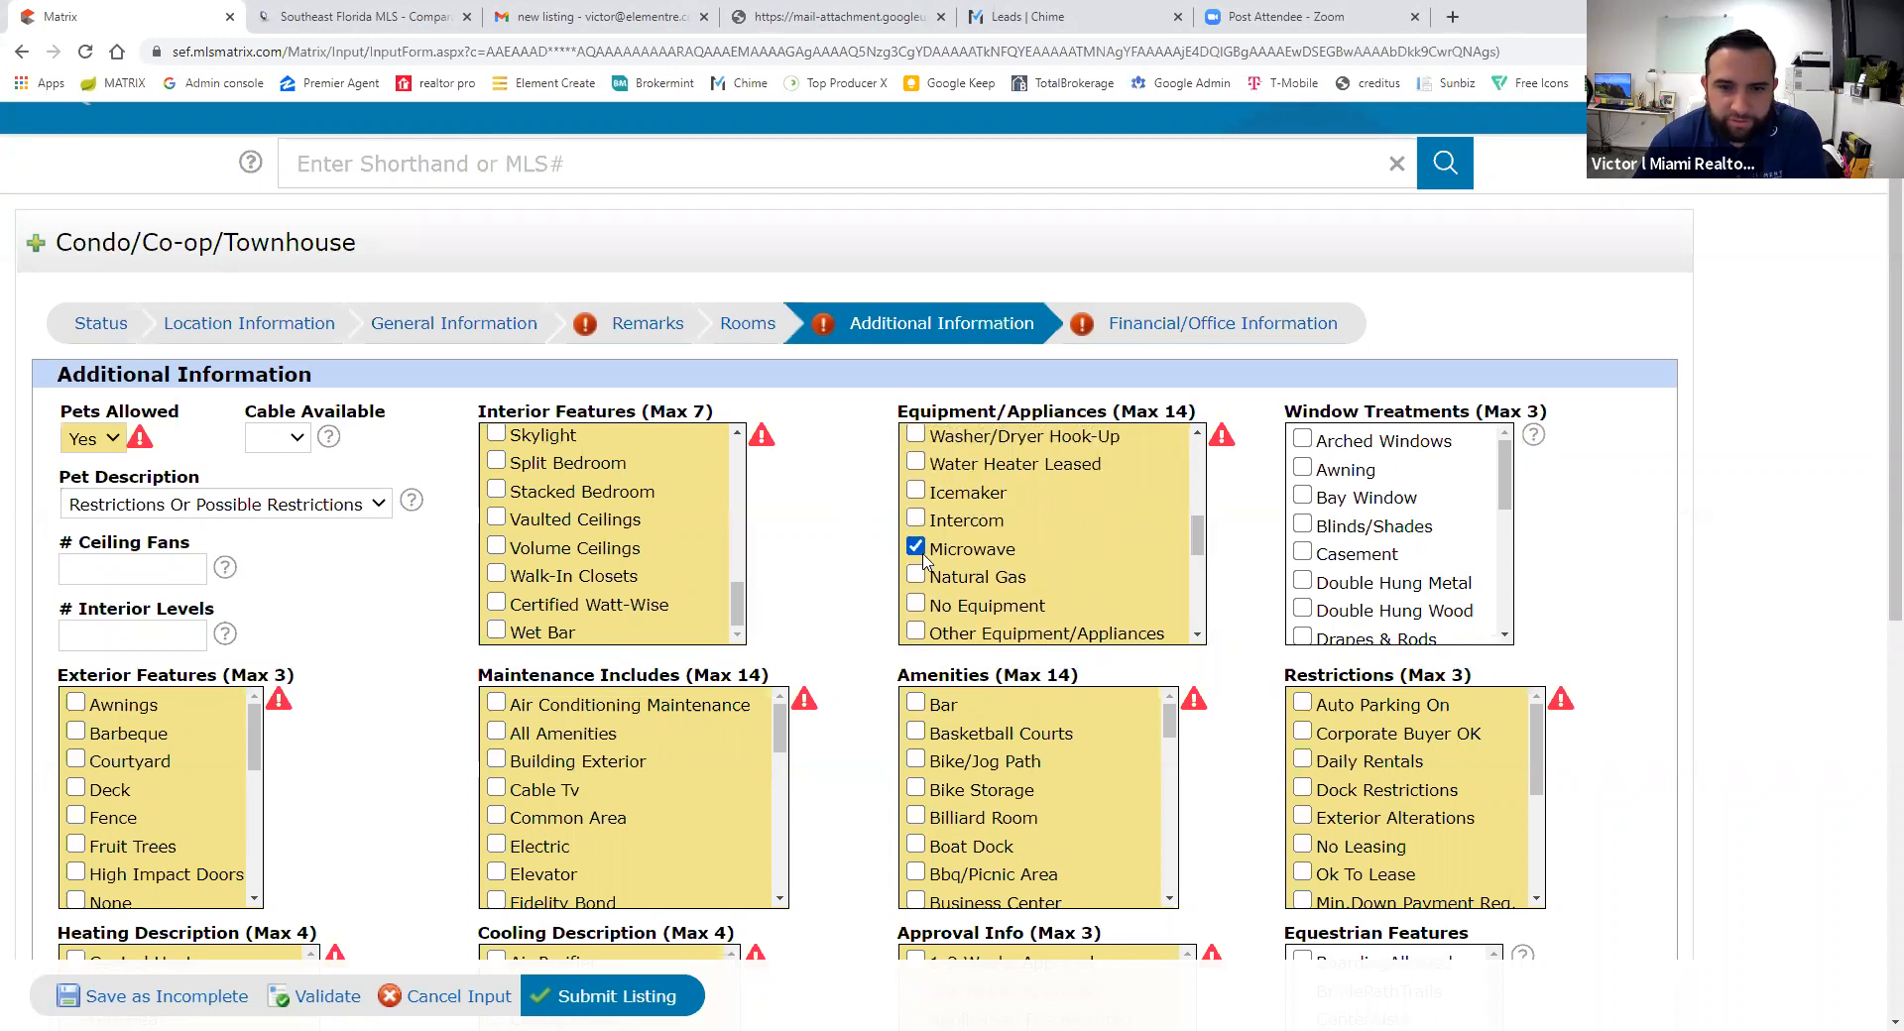
scroll(947, 573, "up", 1)
scroll(950, 573, "up", 2)
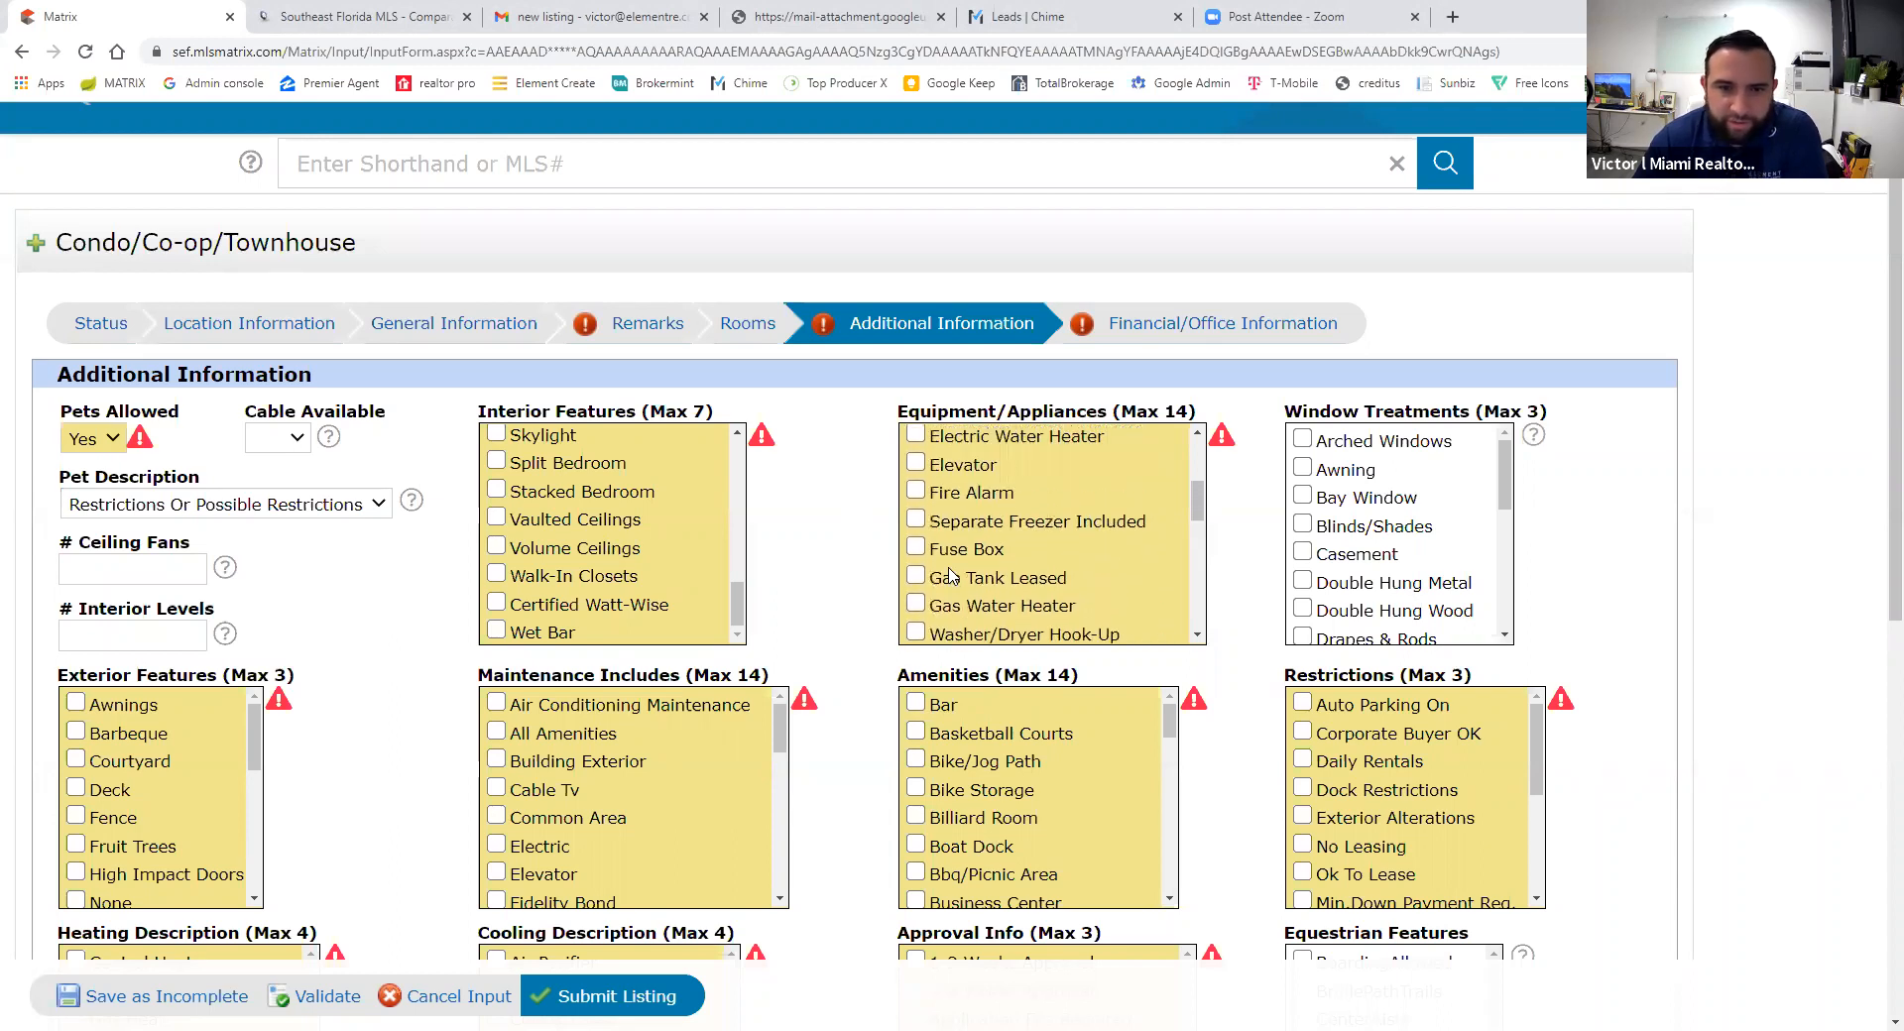
scroll(952, 571, "up", 1)
left_click(916, 547)
- Check Other under Exterior Features
scroll(1249, 561, "up", 1)
scroll(1266, 805, "down", 1)
scroll(1267, 805, "down", 1)
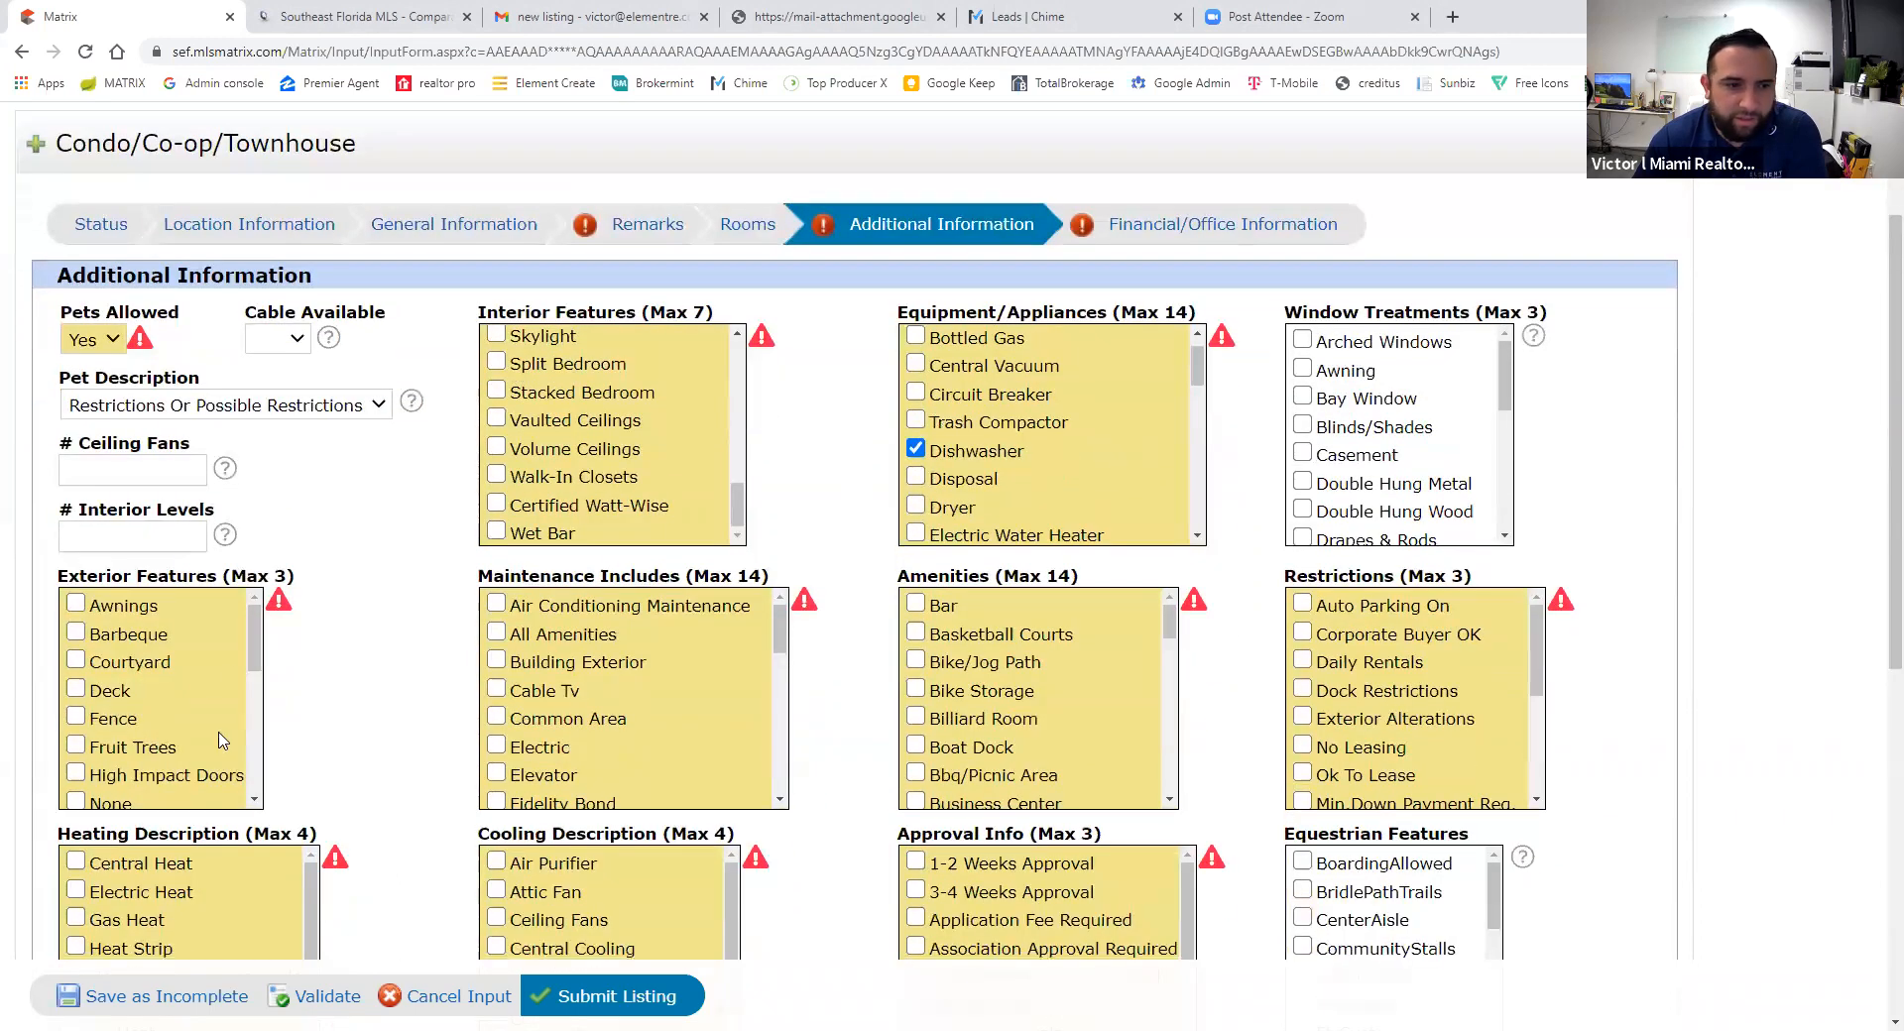
mouse_move(249, 645)
left_mouse_down()
mouse_move(248, 782)
mouse_move(255, 635)
left_mouse_up()
left_click(76, 694)
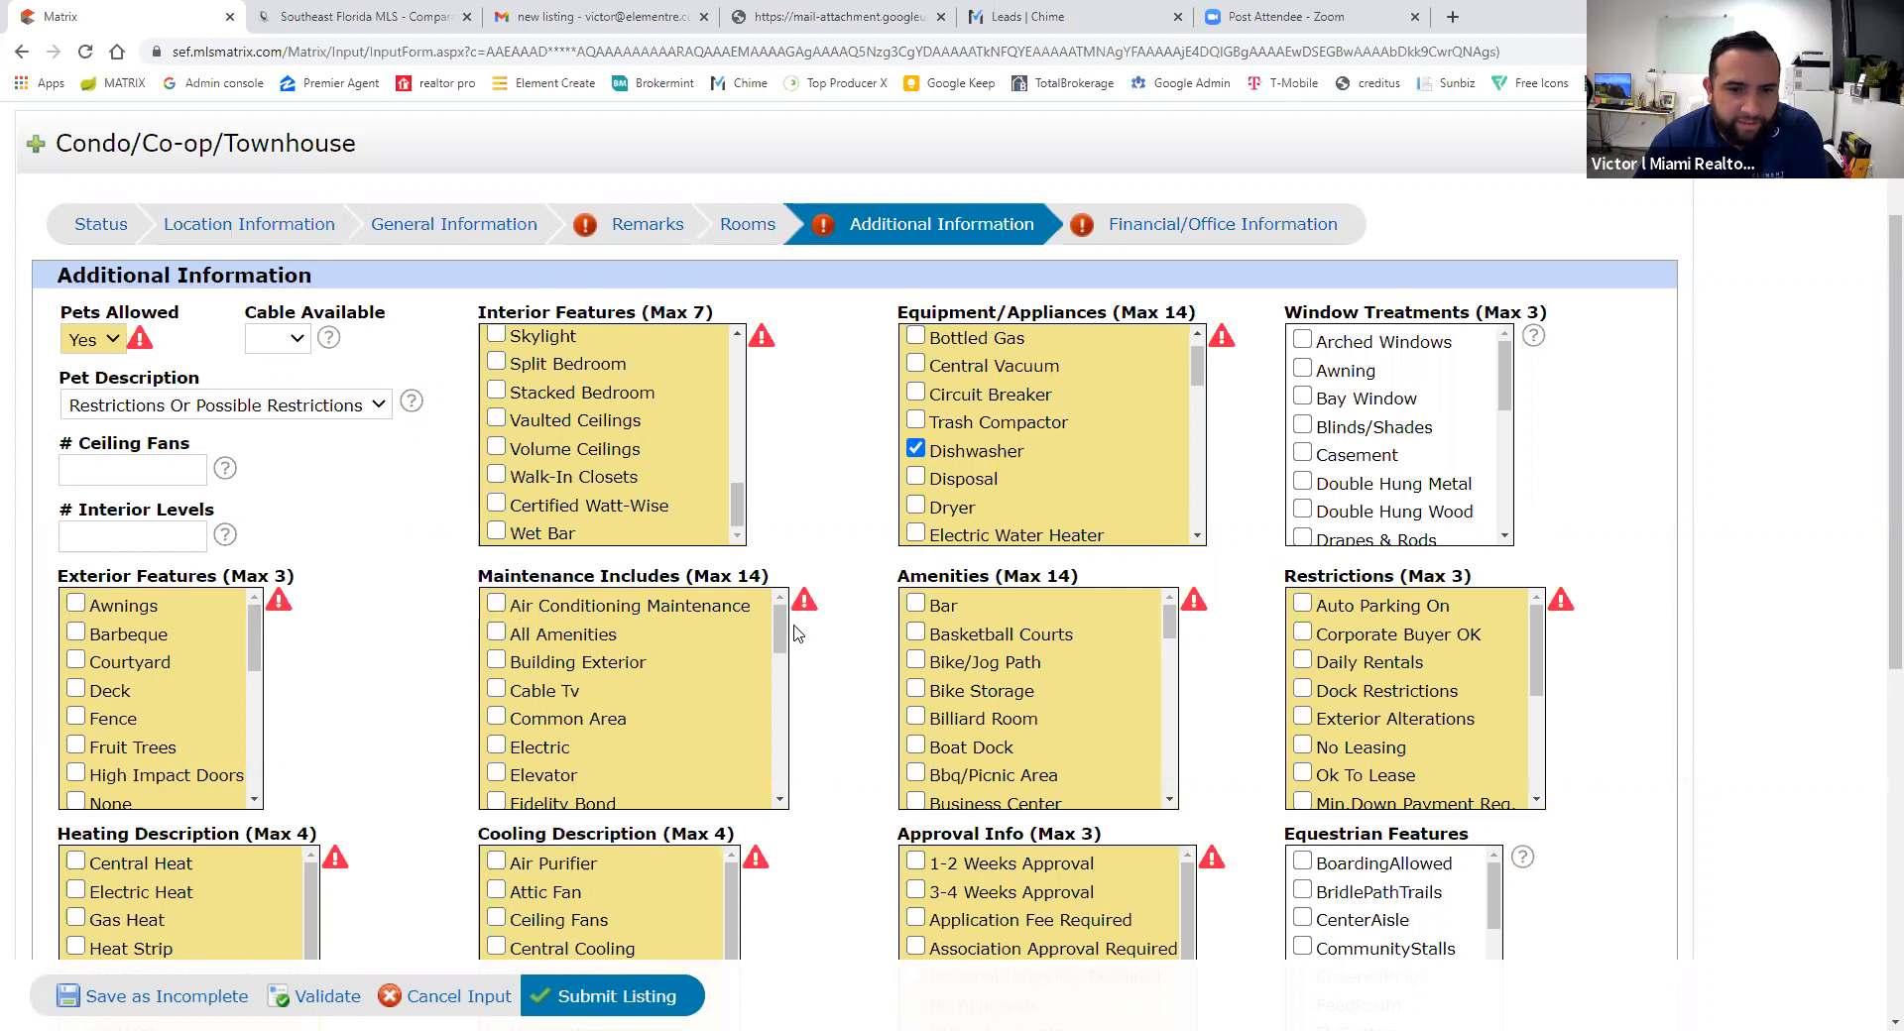
- Include Building Exterior, Common Area and Insurance in Maintenance Includes
left_click_drag(780, 626, 780, 626)
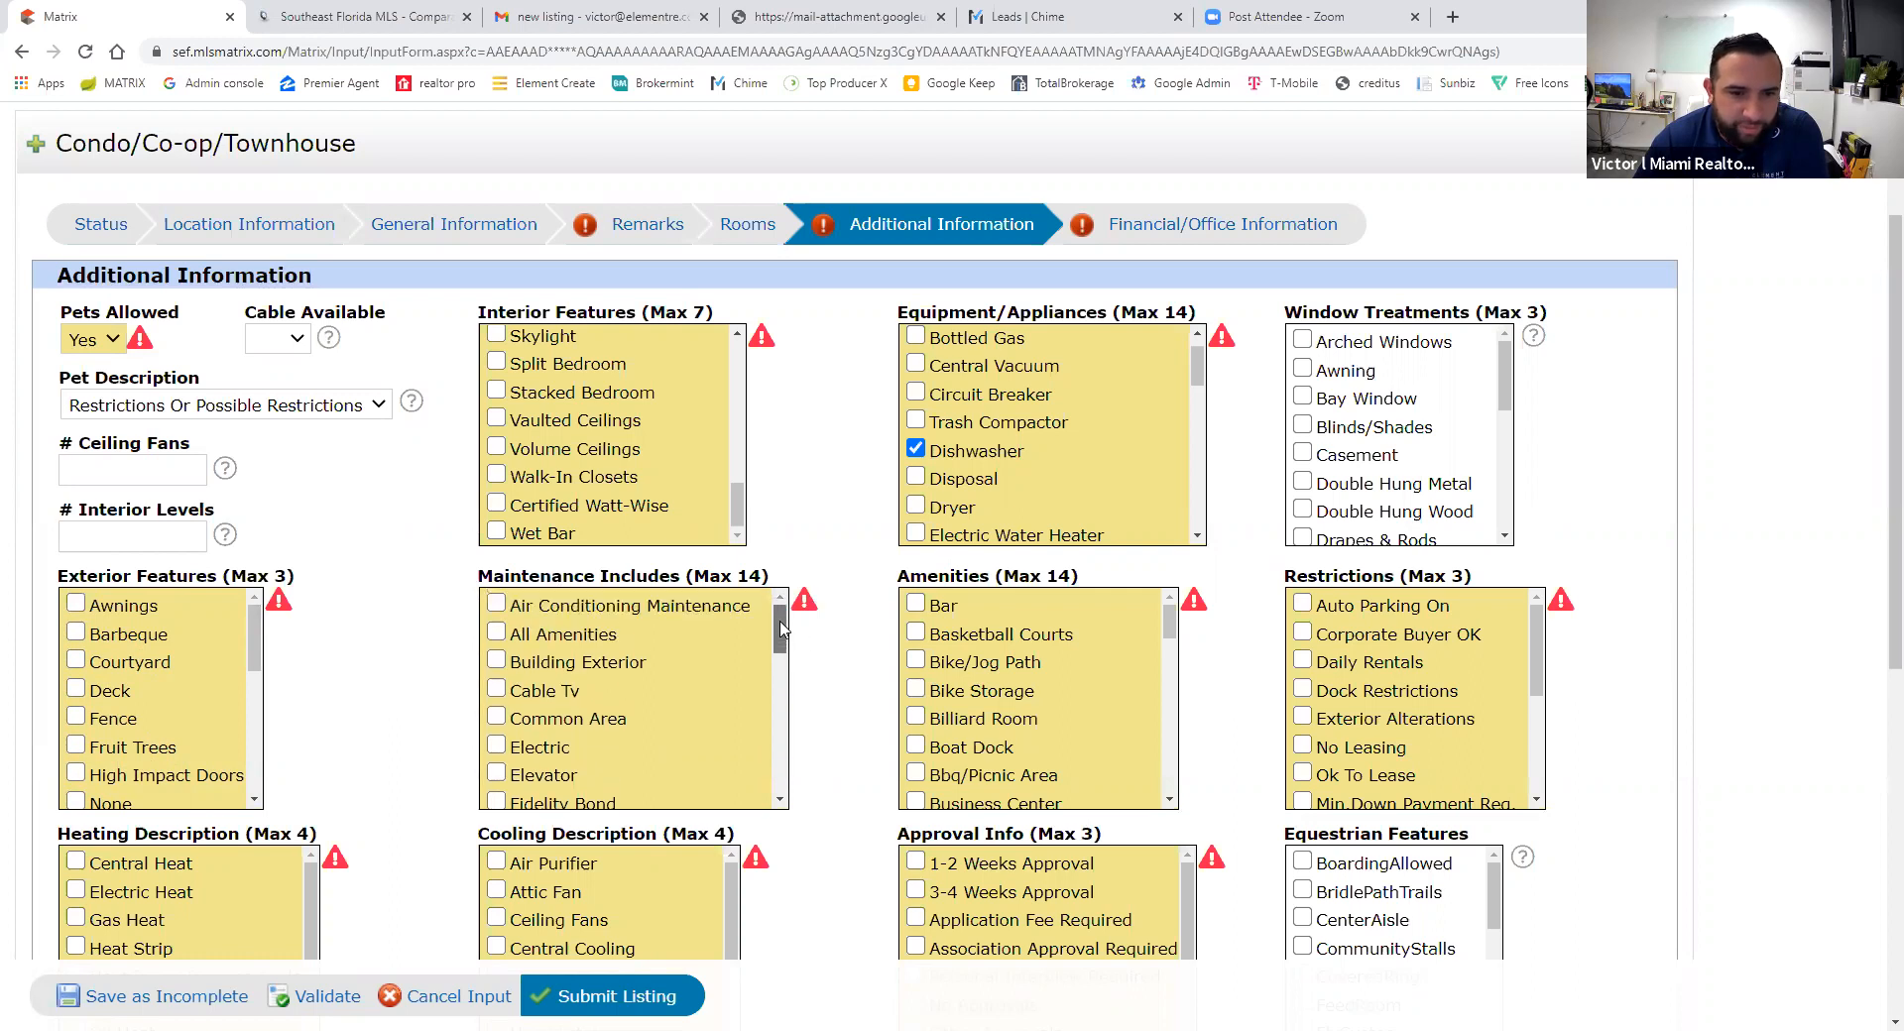
left_click(497, 662)
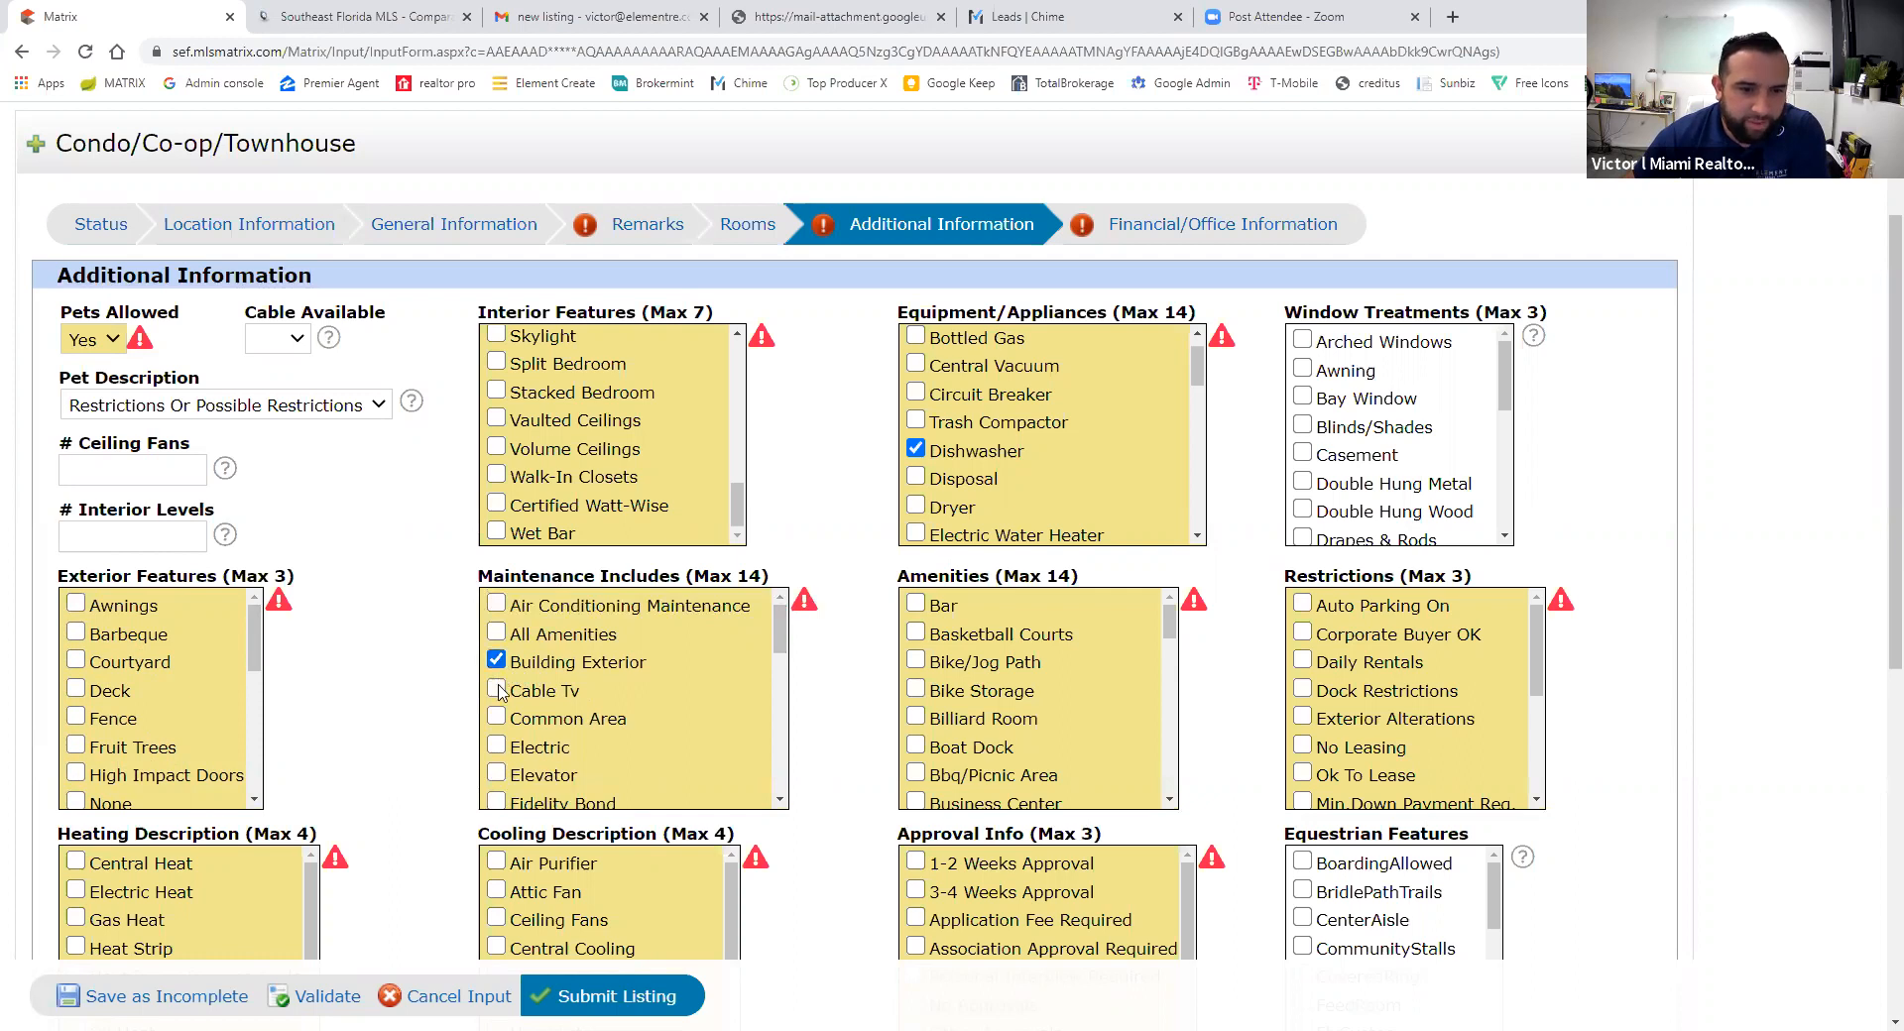
left_click(497, 719)
left_click_drag(780, 631, 782, 691)
left_click(497, 623)
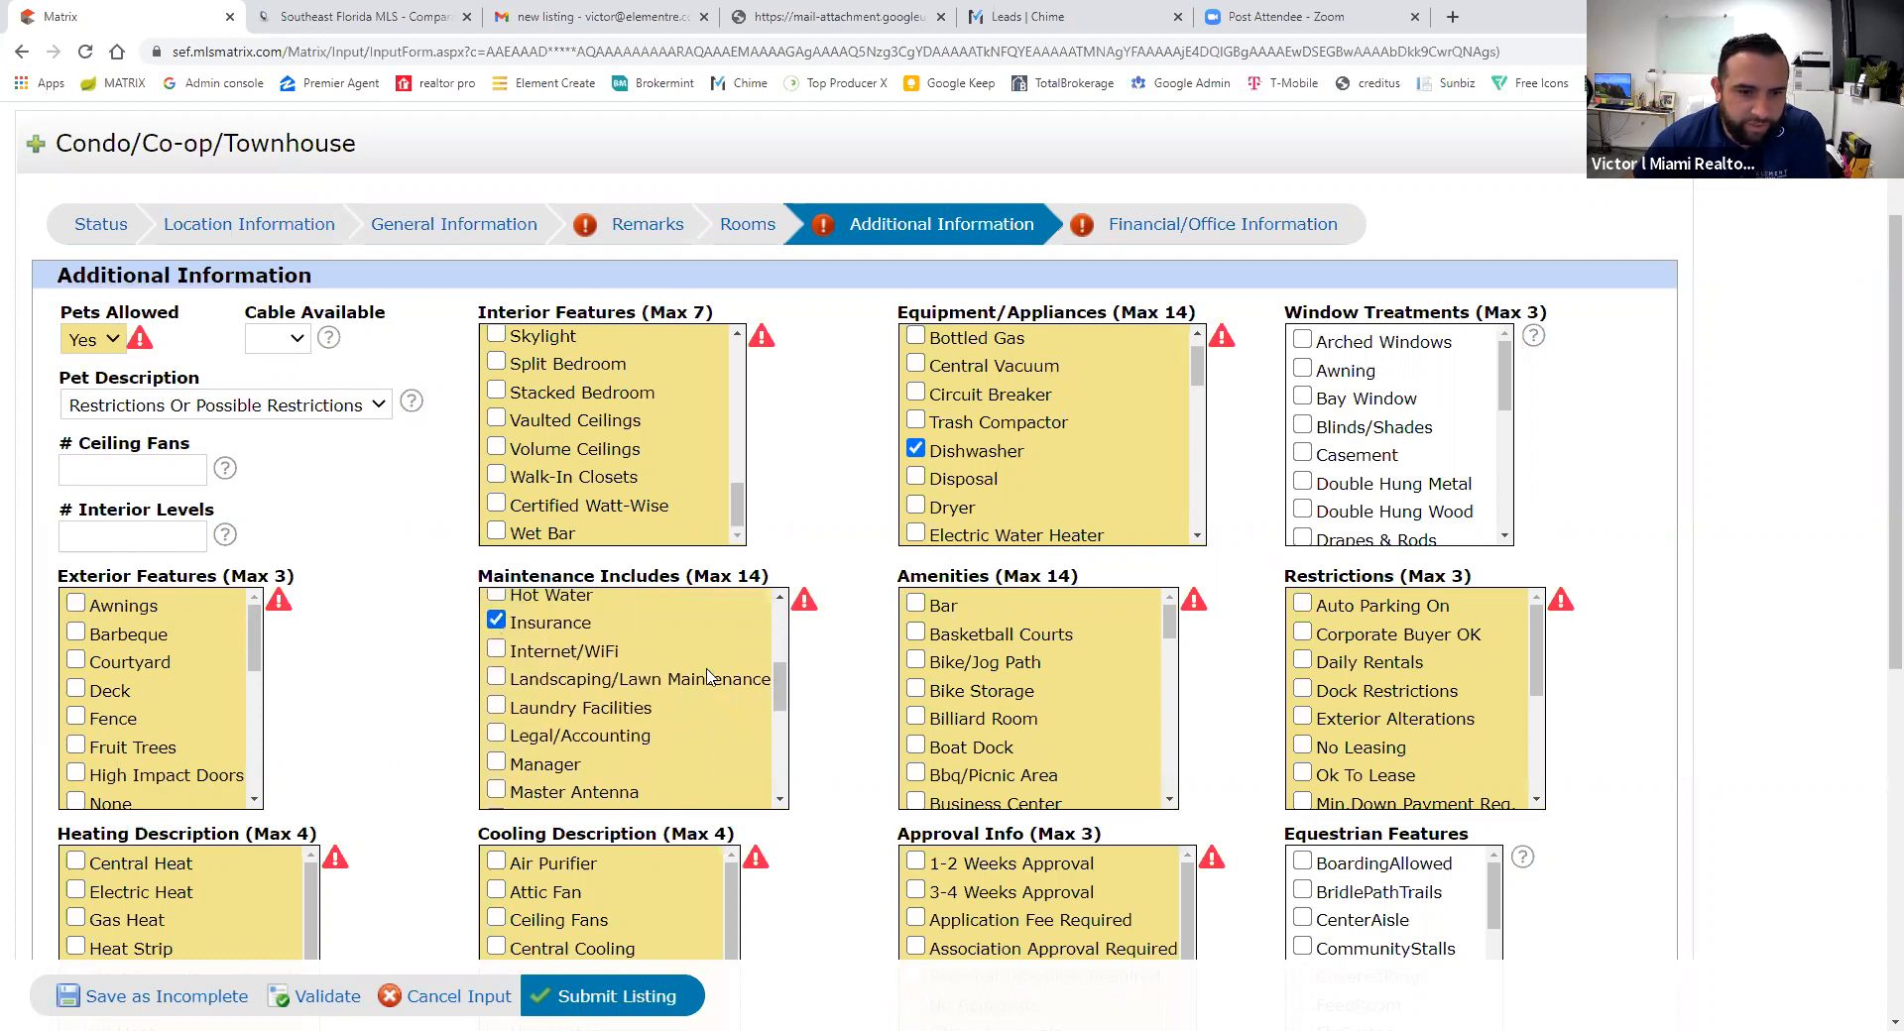
- Add Roof Repairs, Landscaping/Lawn Maintenance and All Amenities to the maintenance list
left_click_drag(775, 679, 780, 752)
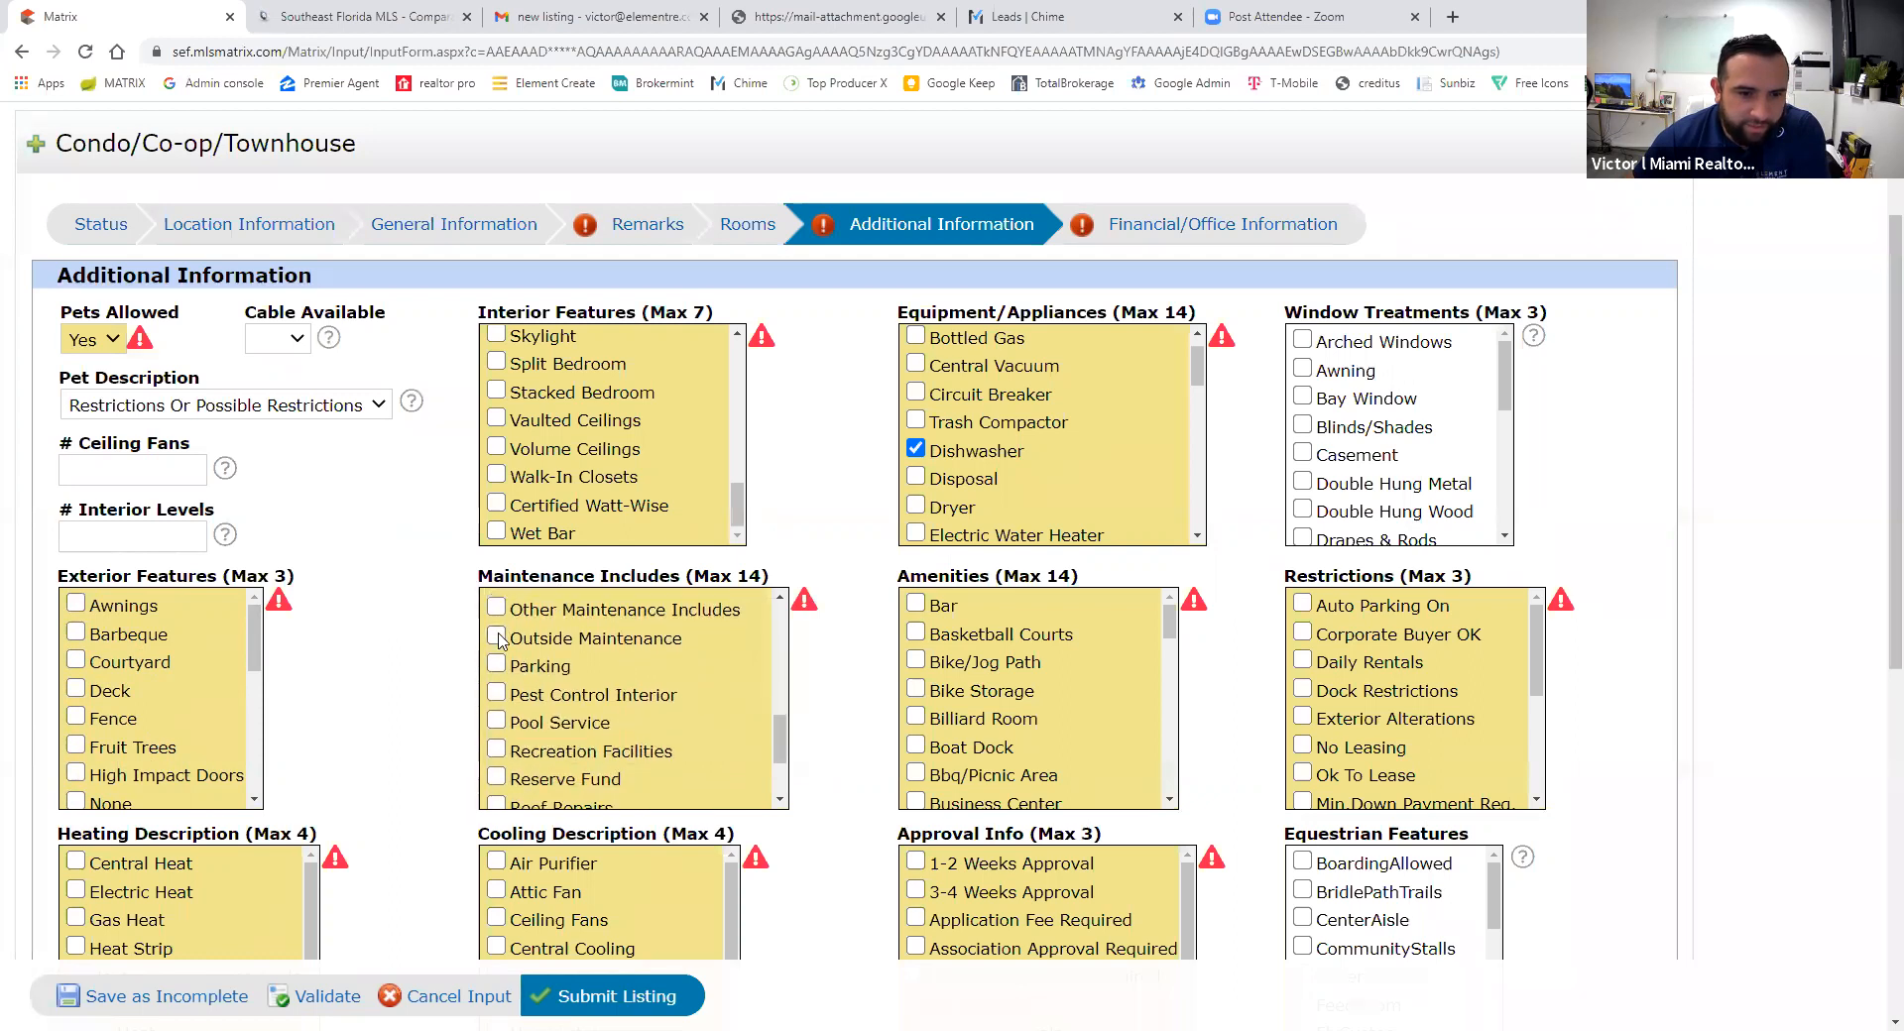
left_click_drag(781, 745, 781, 776)
left_click(496, 683)
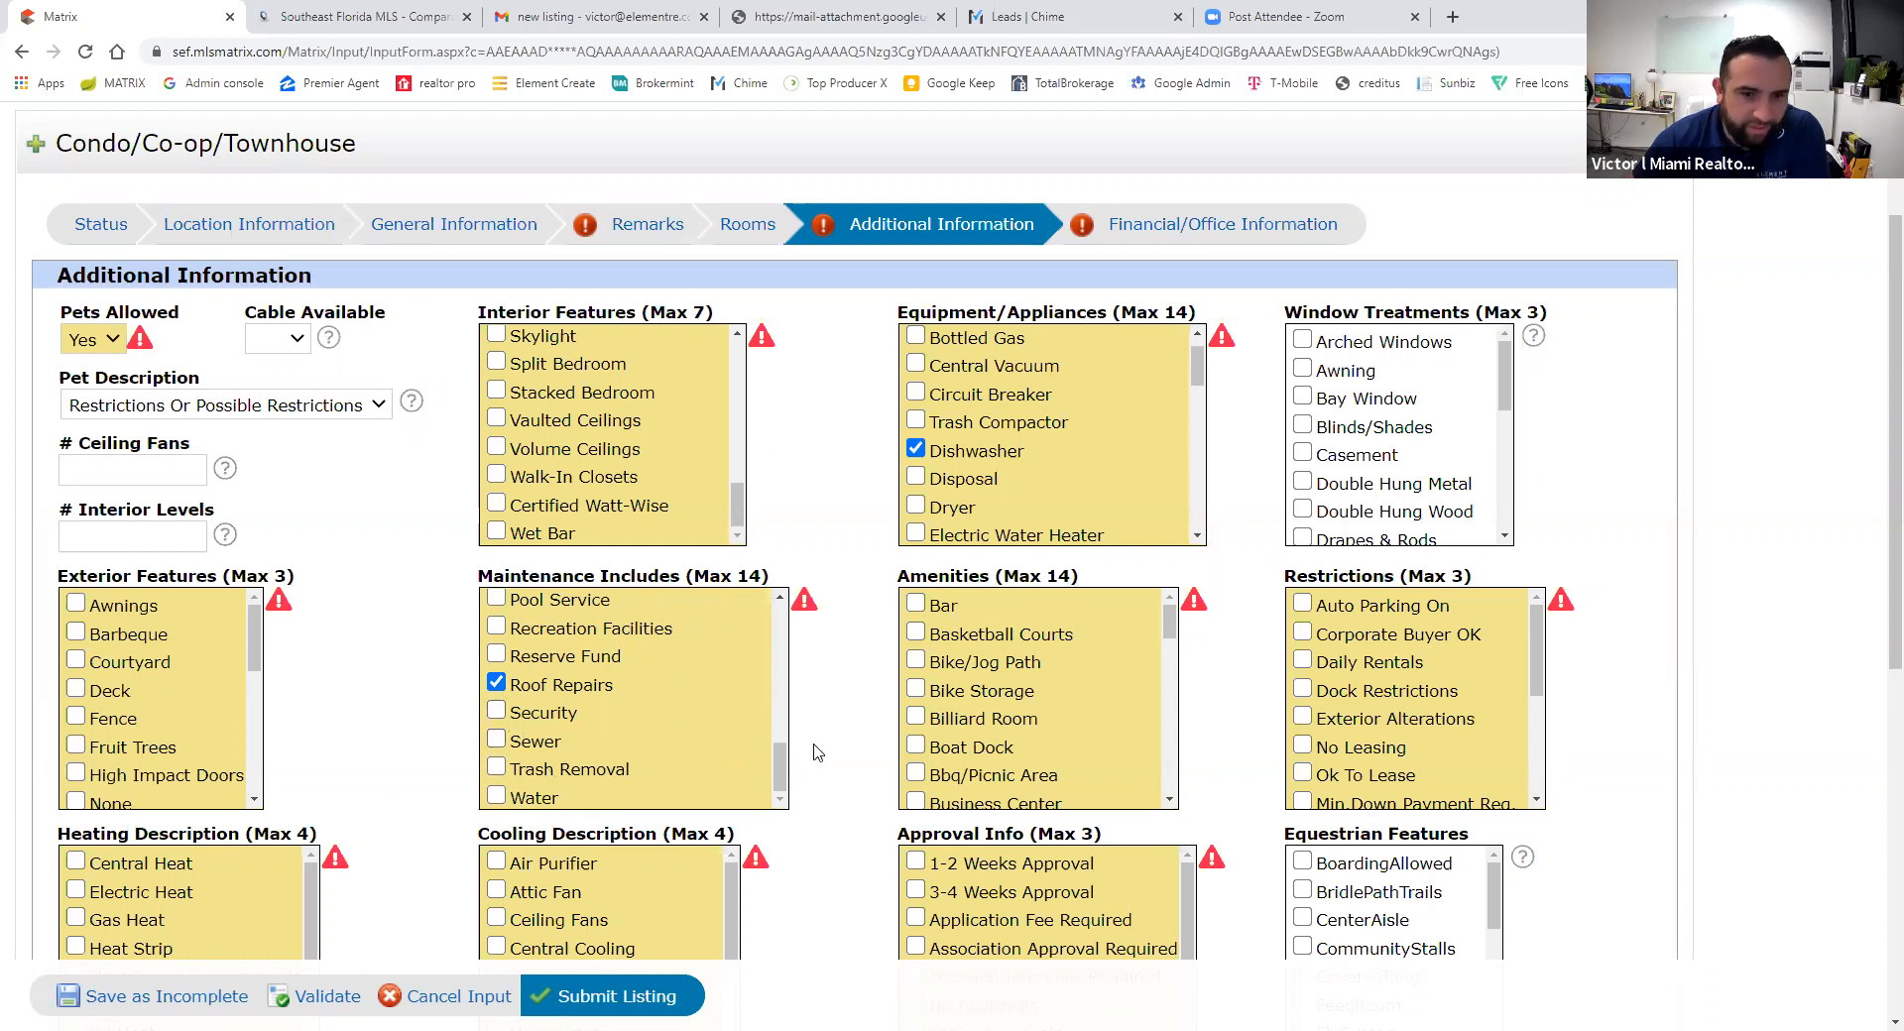
left_click_drag(781, 763, 780, 609)
left_click(495, 694)
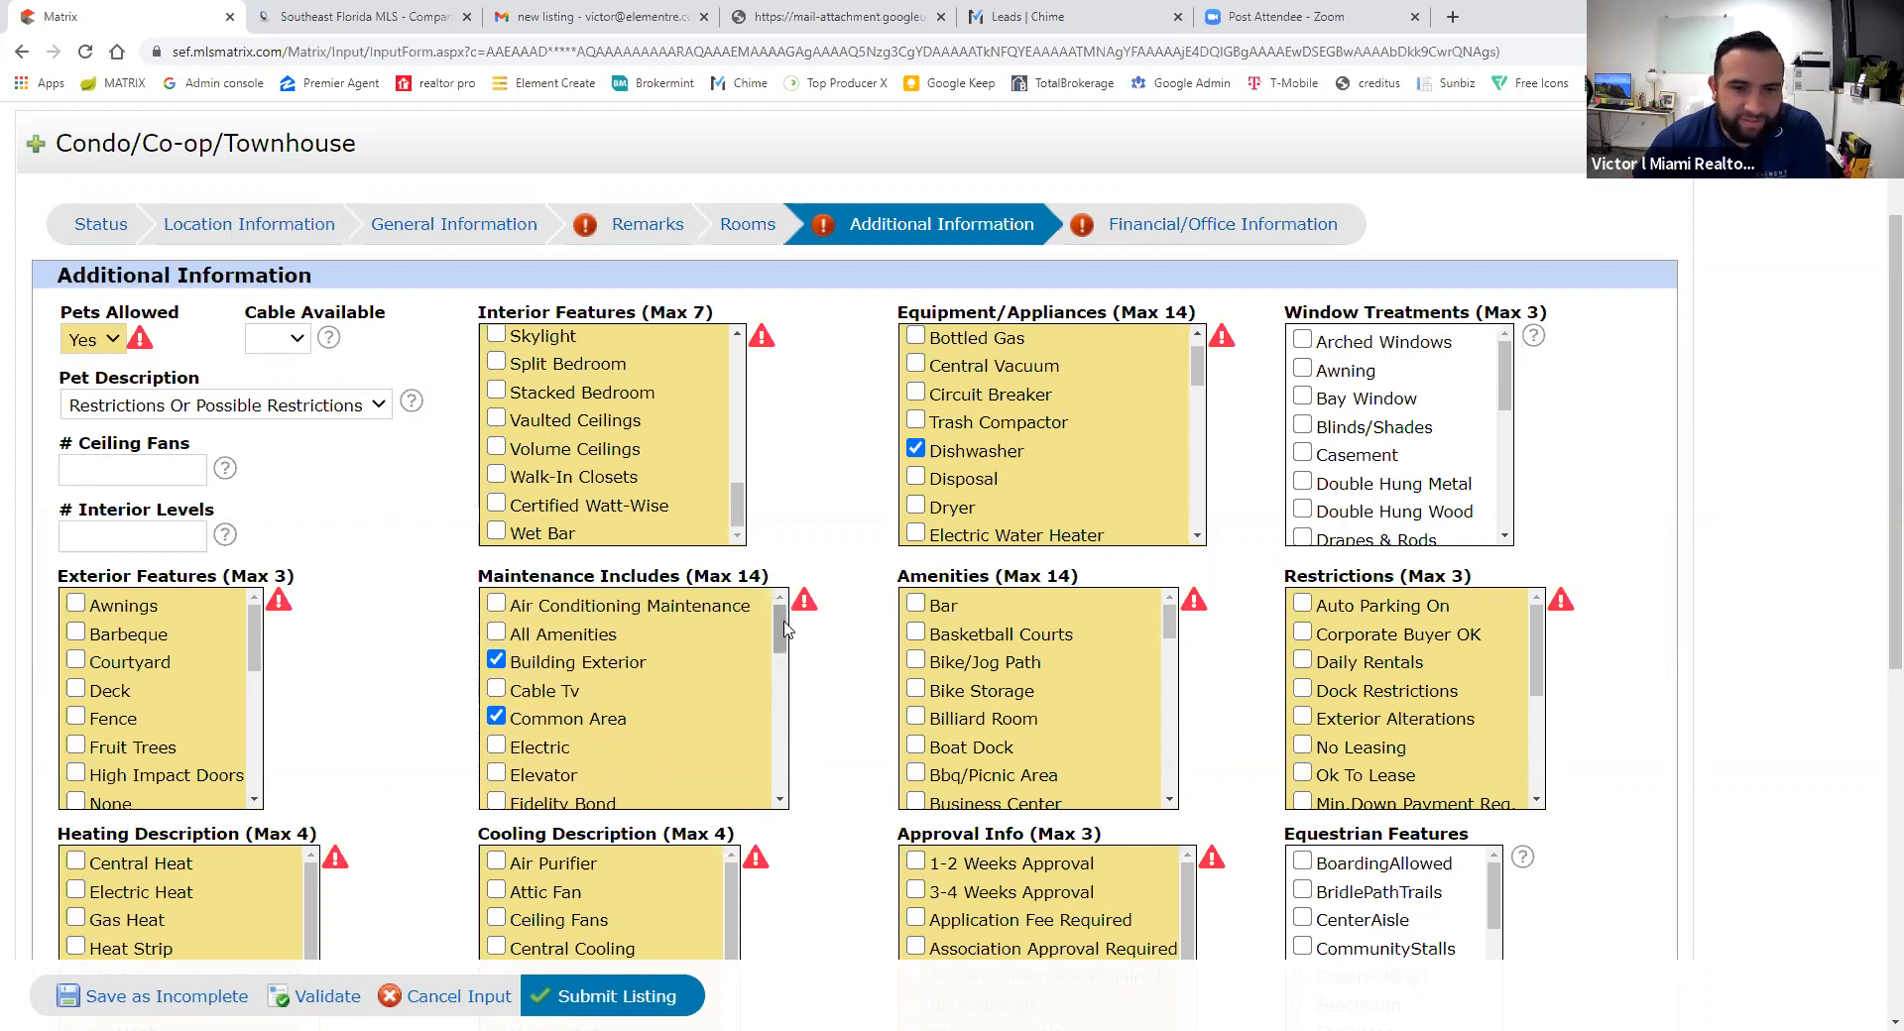
left_click(772, 640)
left_click_drag(781, 623, 778, 787)
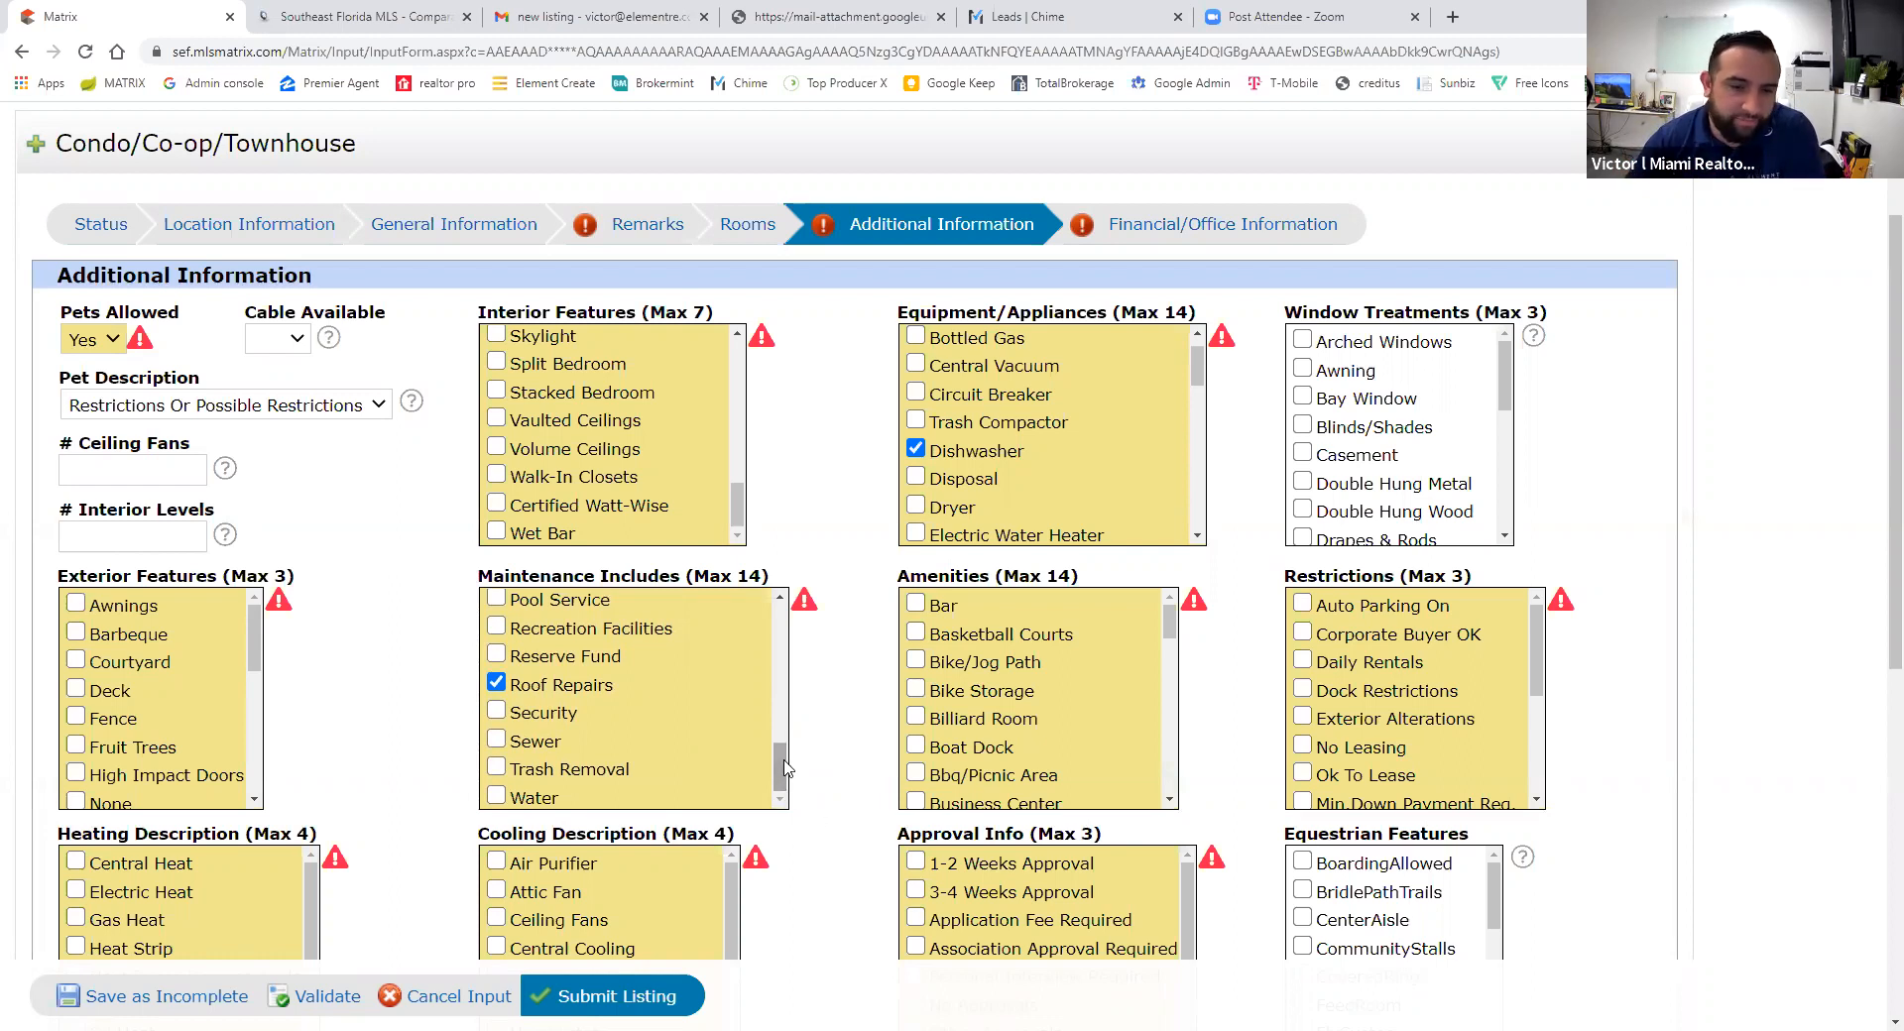
left_click_drag(784, 766, 784, 718)
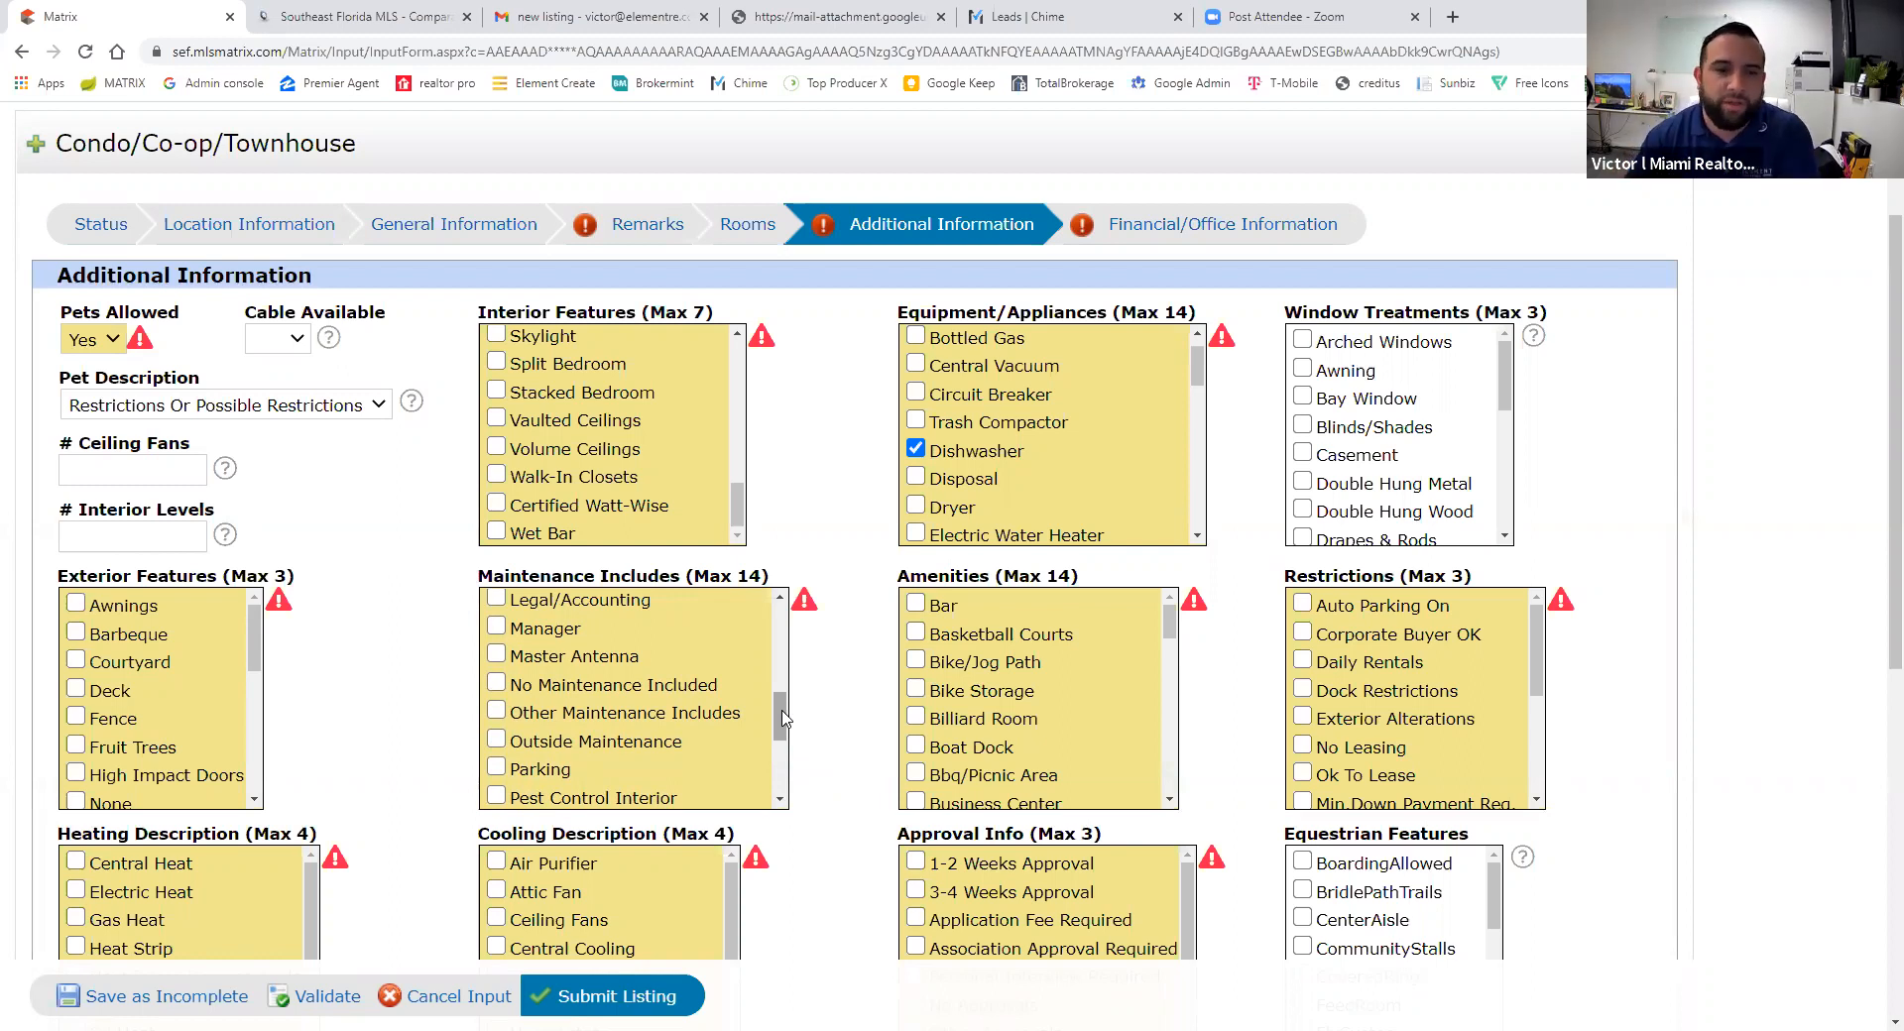
left_click_drag(784, 718, 779, 615)
scroll(1043, 661, "down", 2)
scroll(1042, 660, "up", 2)
- Check Other Amenities in the Amenities list
left_click_drag(1170, 636, 1170, 738)
left_click(915, 700)
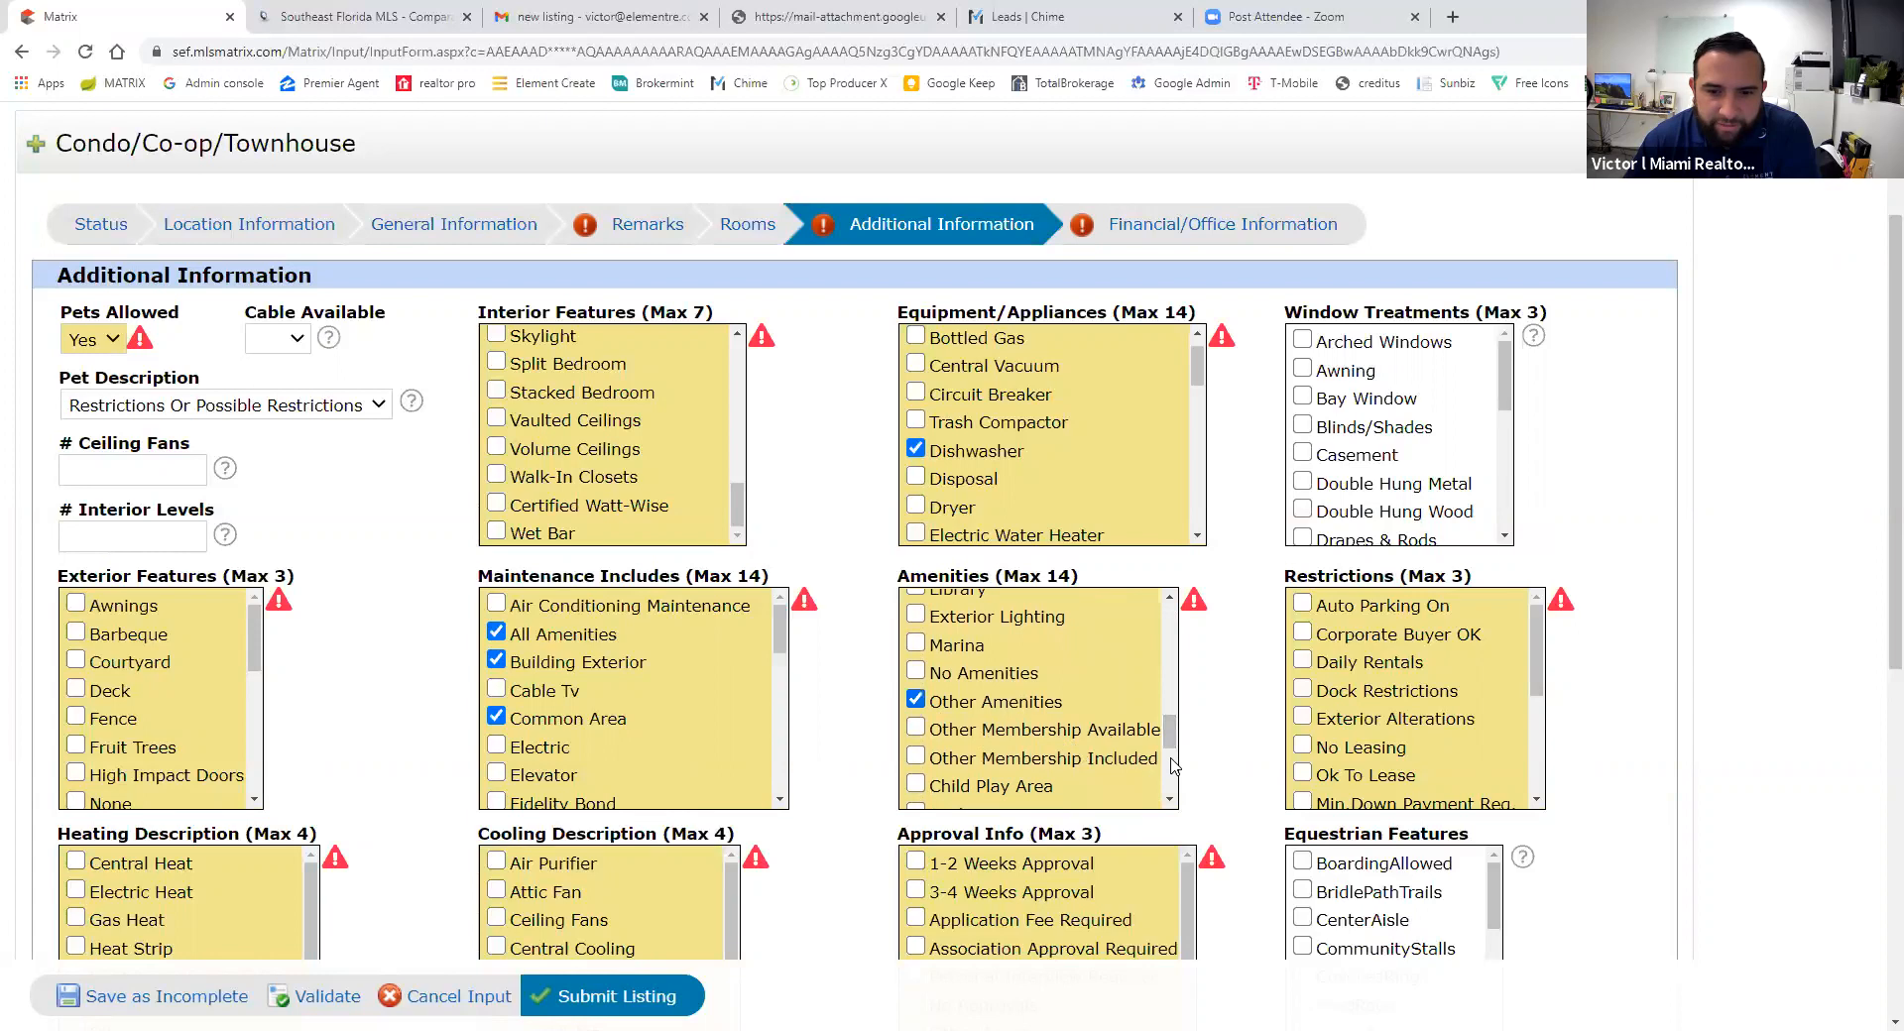
scroll(1170, 763, "down", 6)
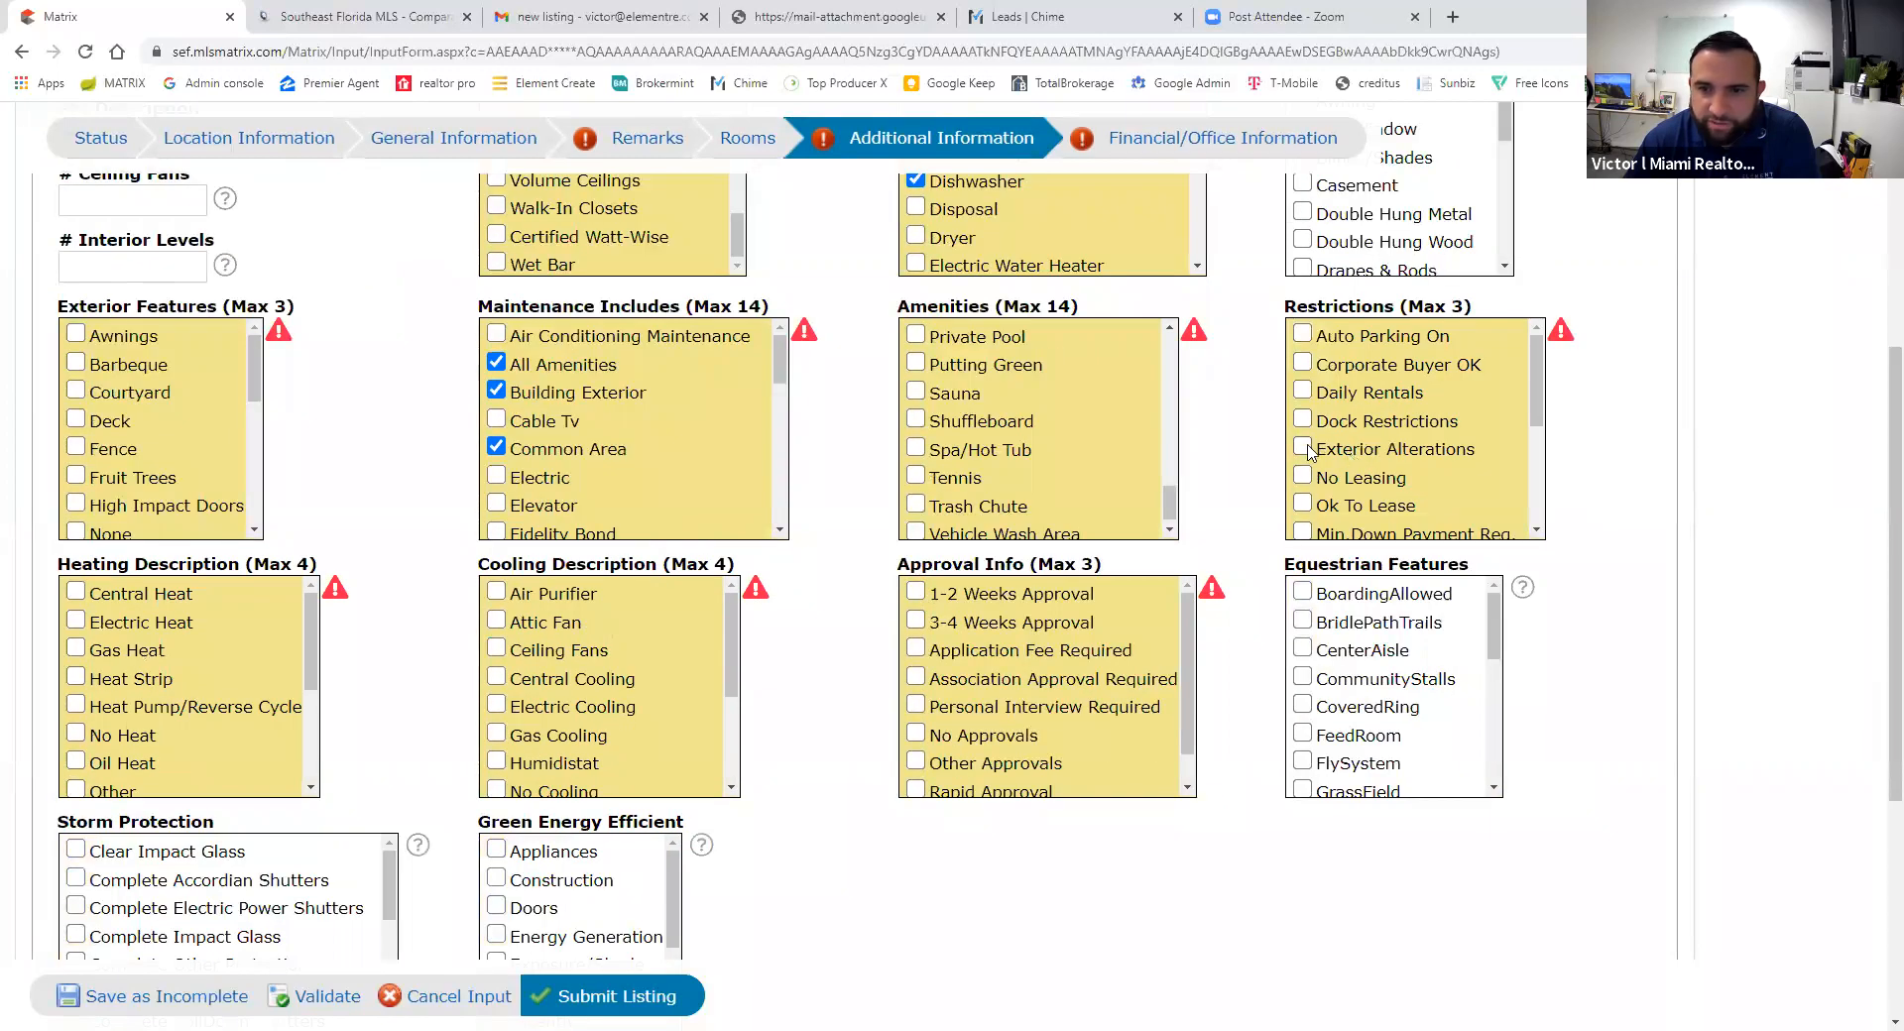
- Mark Other Restrictions, Central Heat and Central Cooling for the listing
mouse_move(1537, 391)
left_mouse_down()
mouse_move(1536, 490)
mouse_move(1534, 371)
left_mouse_up()
left_click_drag(1538, 421, 1542, 508)
left_click(1319, 472)
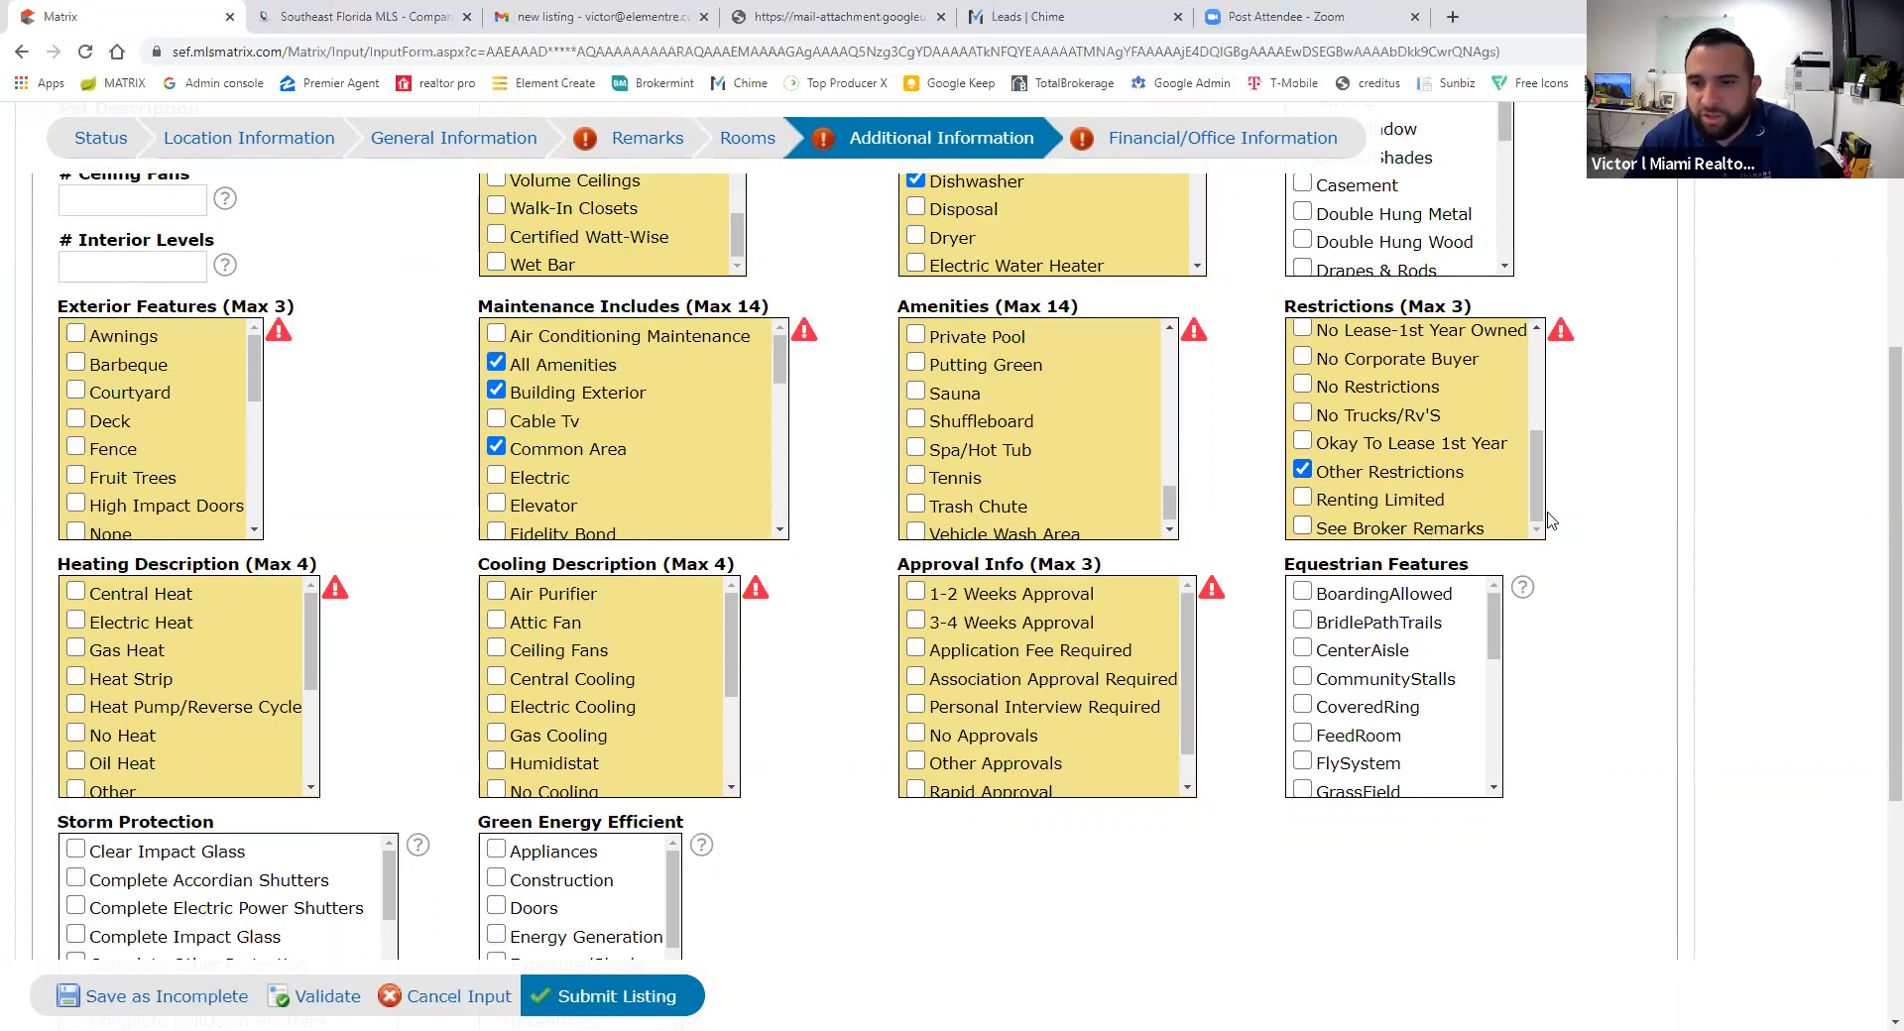
left_click_drag(1538, 510, 1551, 566)
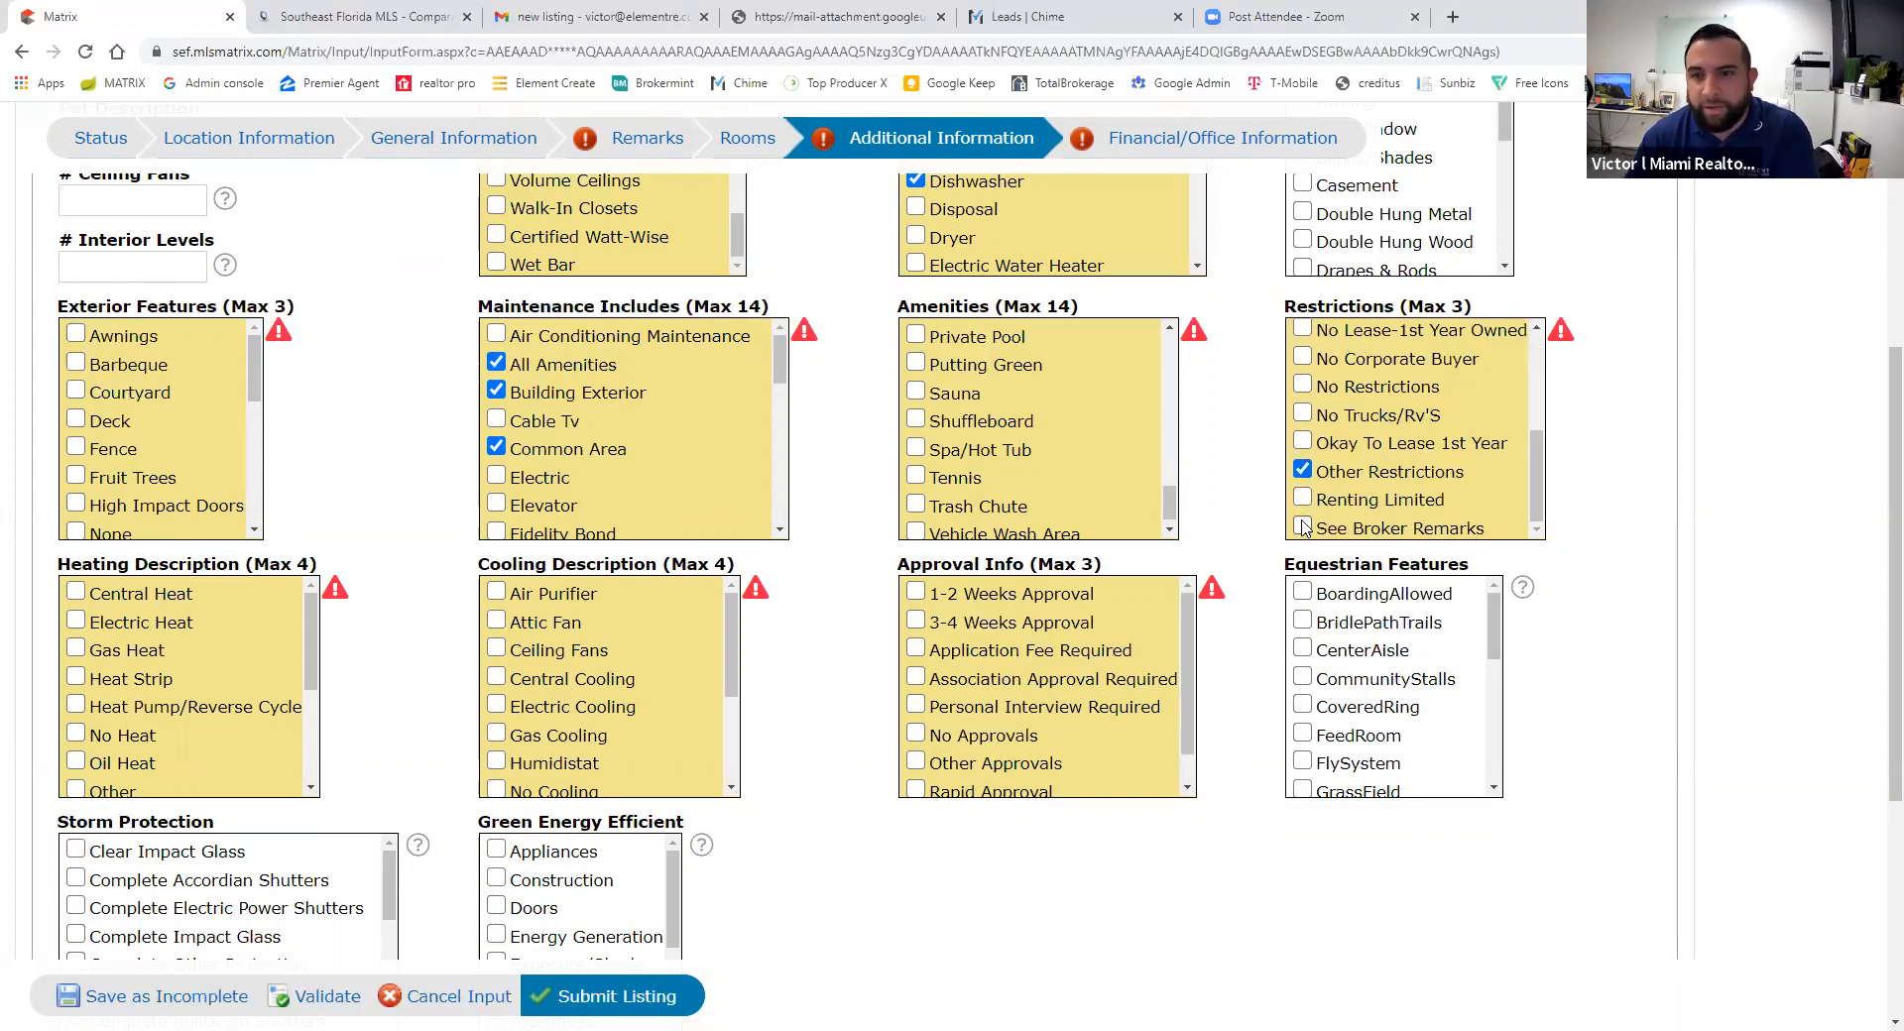
scroll(773, 639, "down", 1)
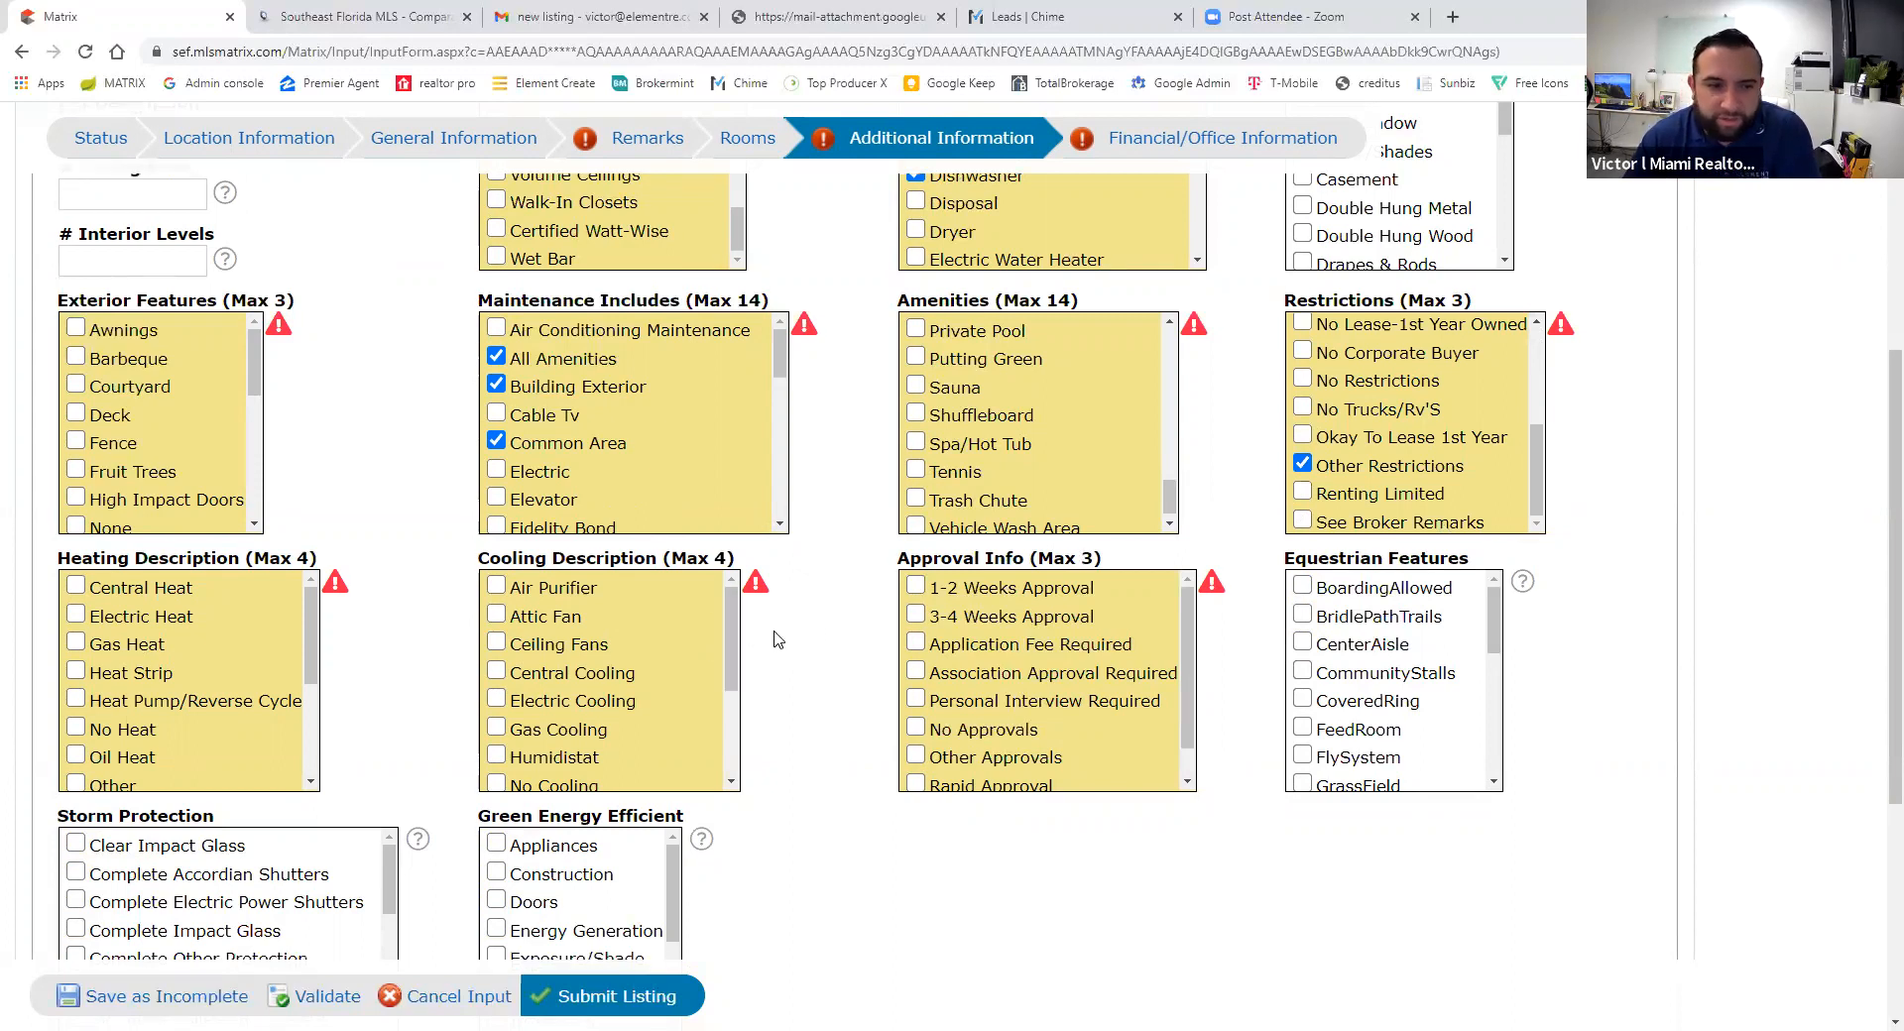
left_click(75, 493)
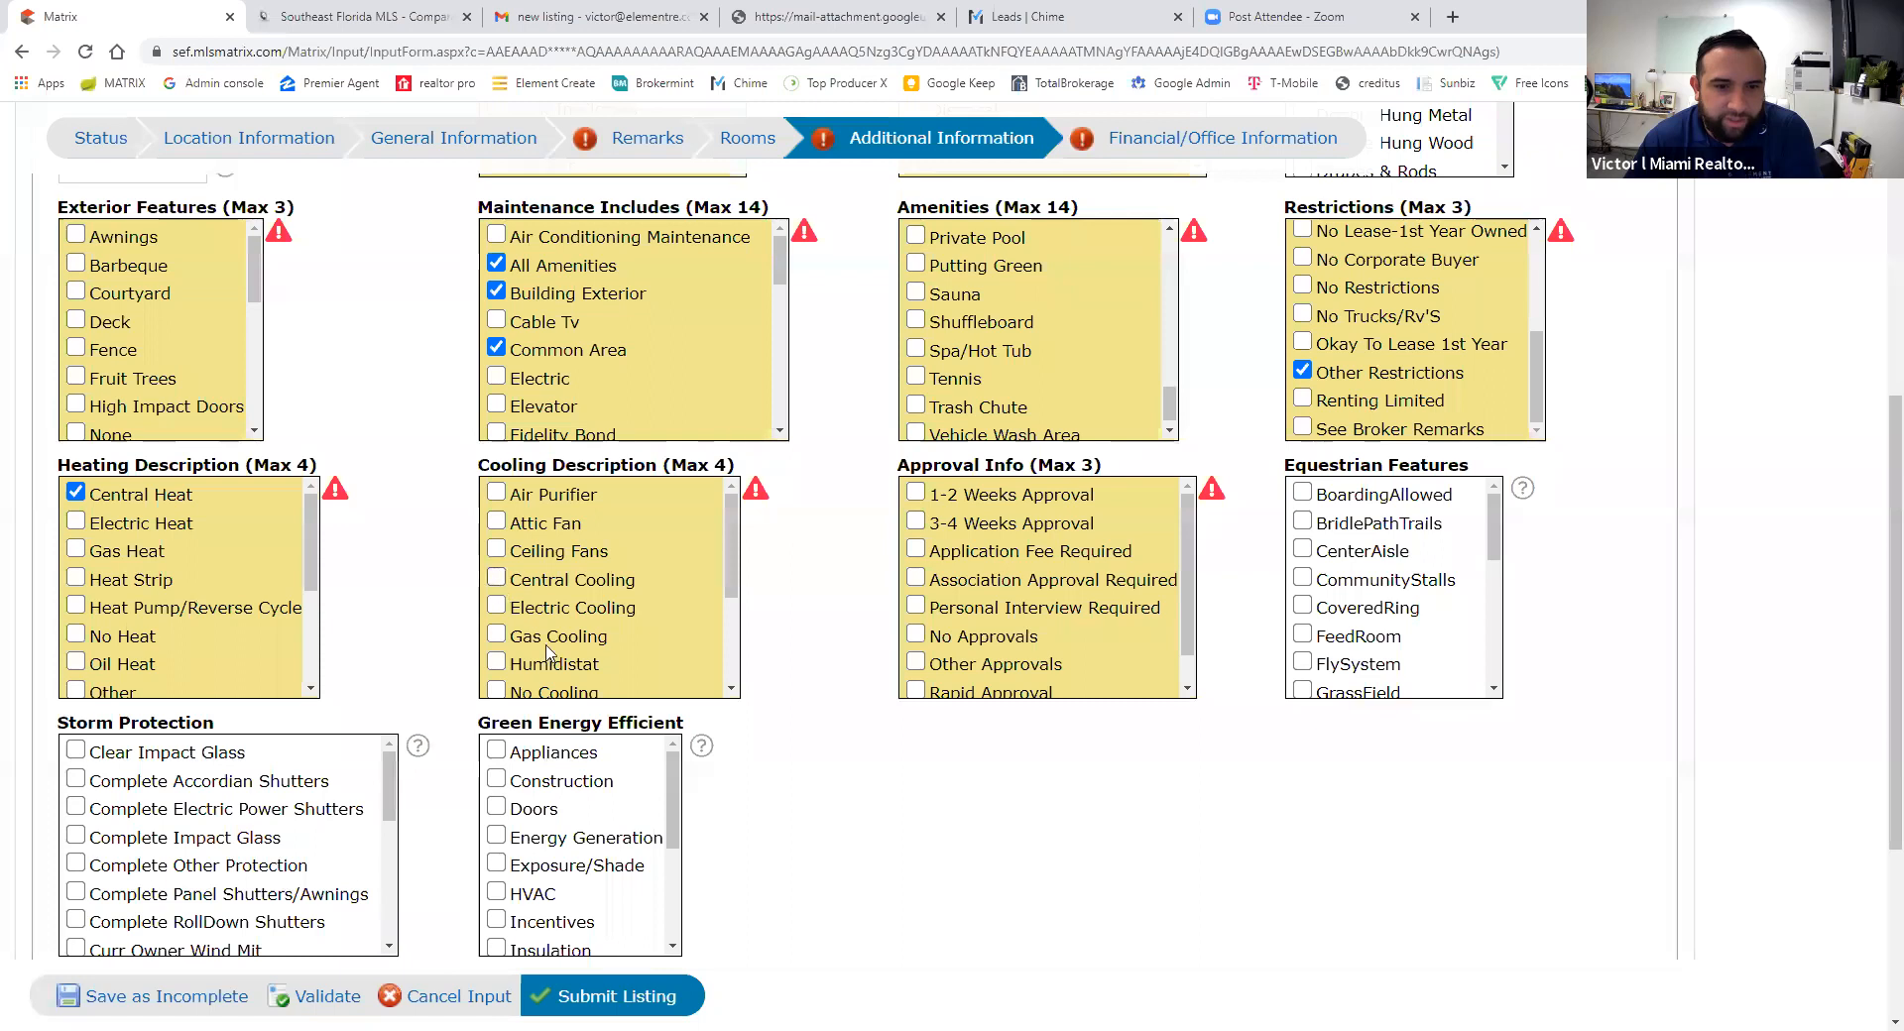
left_click(501, 581)
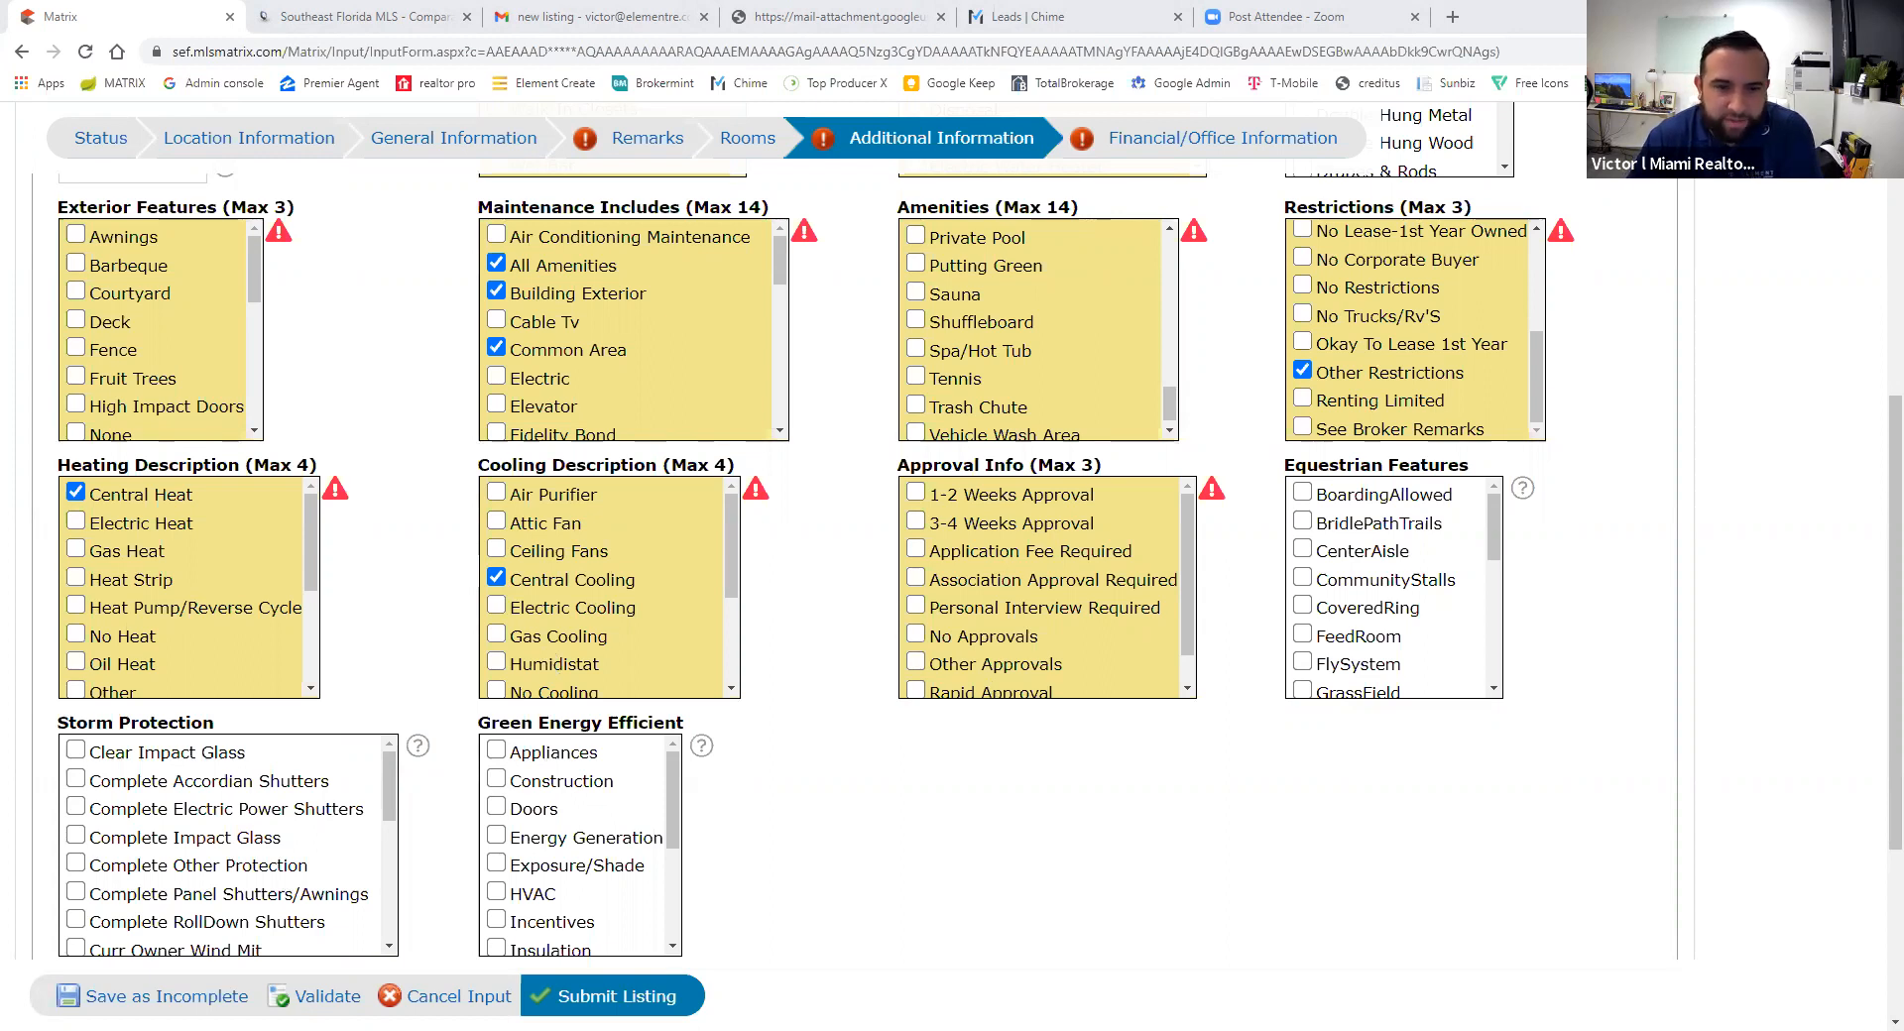
- Mark 1-2 Weeks Approval and Association Approval Required, validating the form
left_click(916, 493)
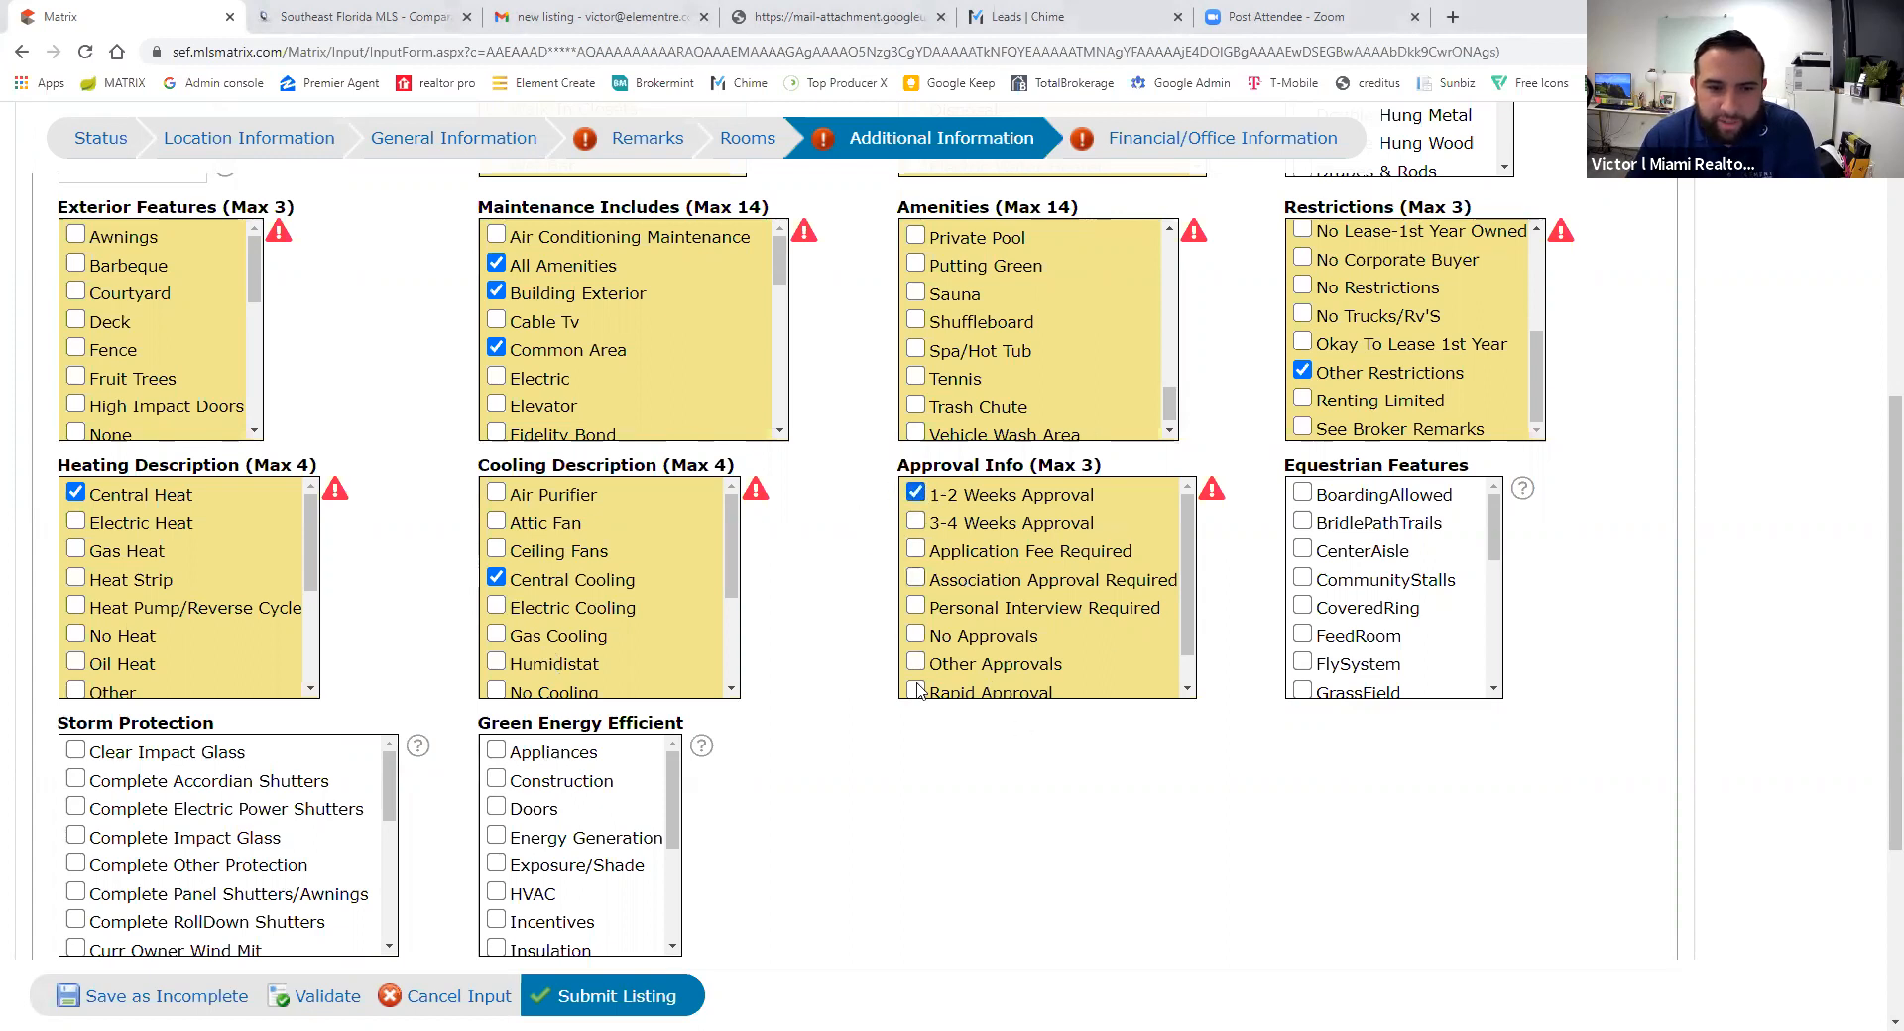
scroll(754, 753, "down", 1)
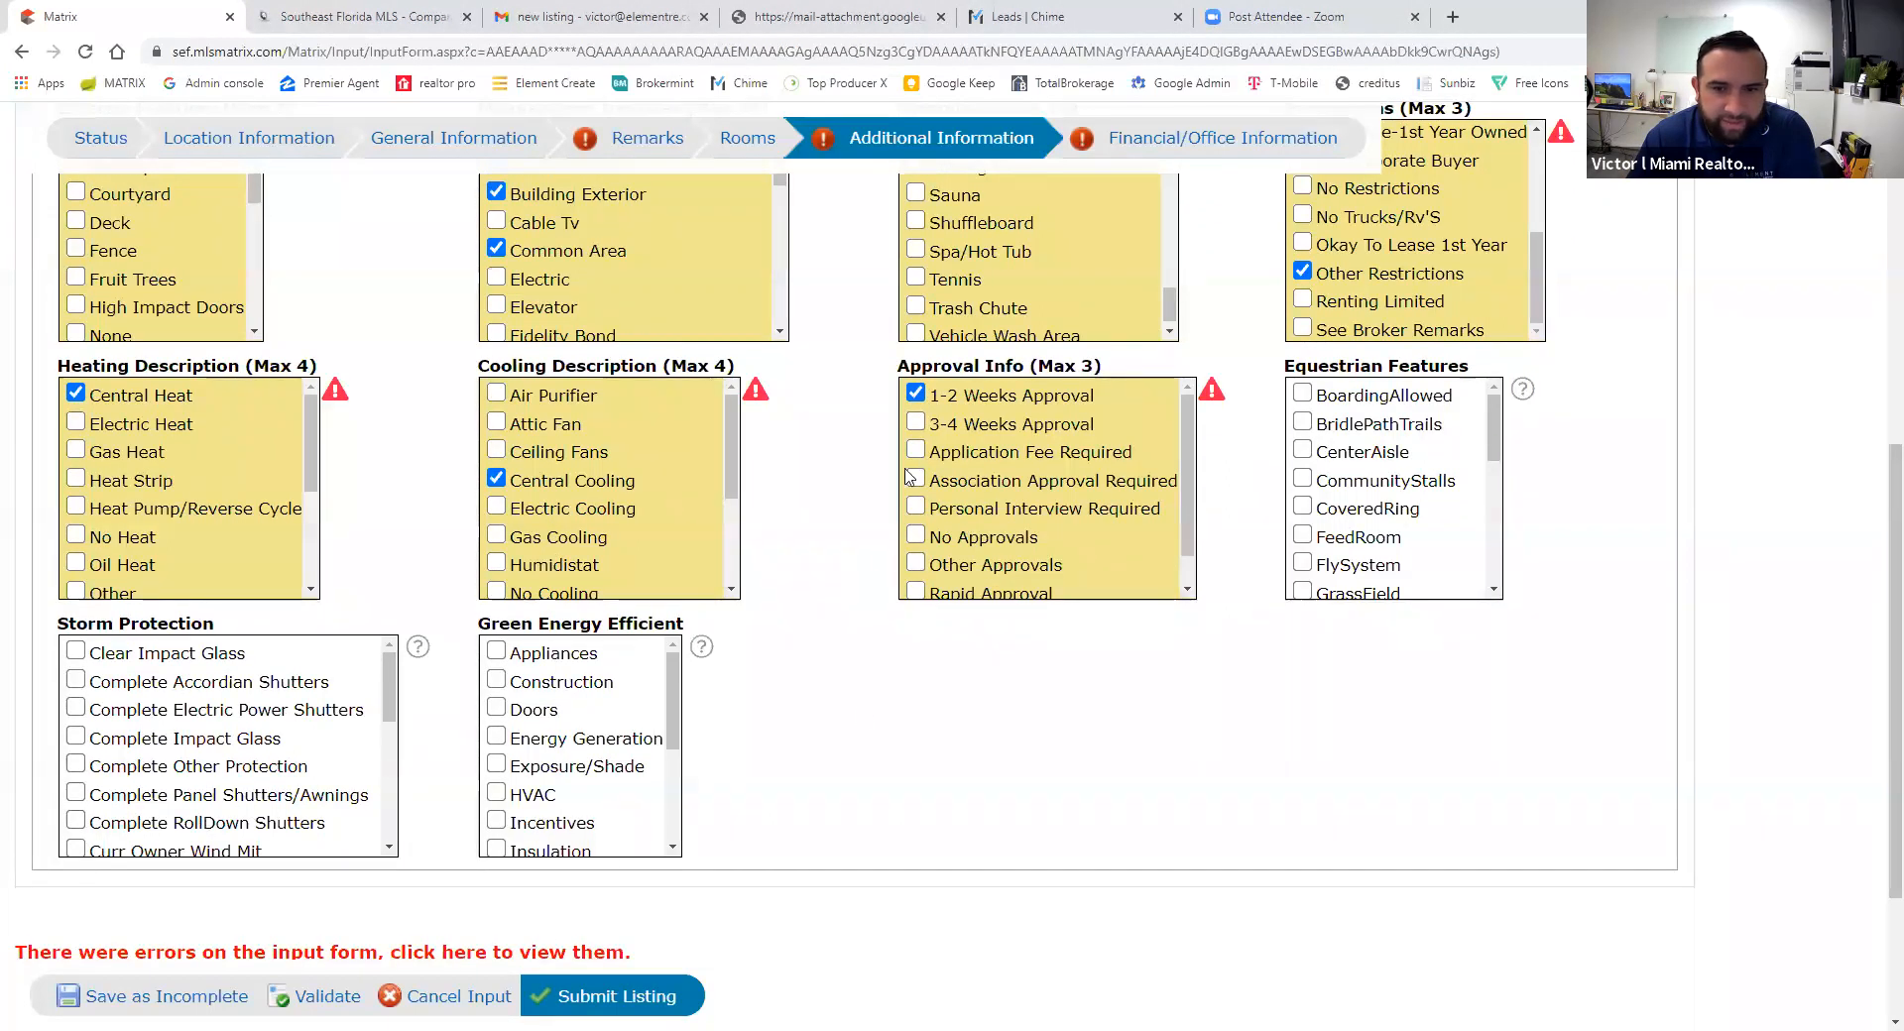
left_click(439, 954)
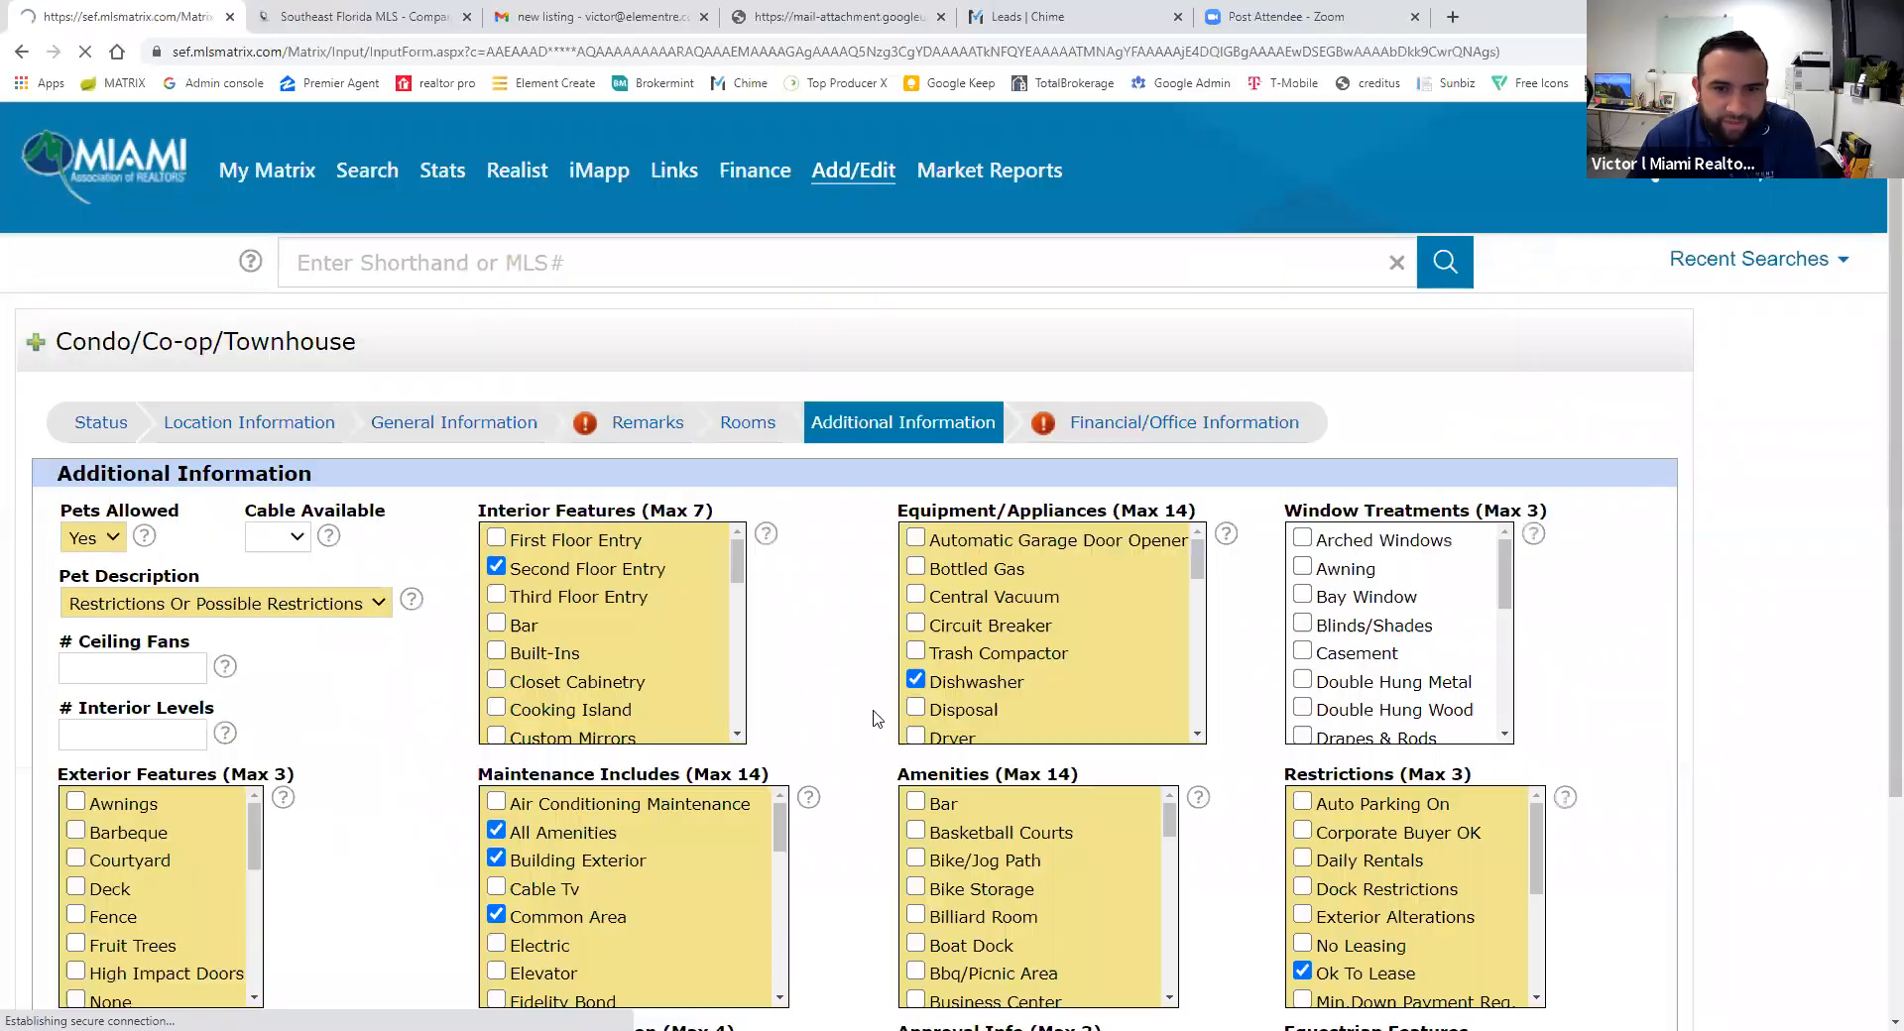
scroll(816, 765, "down", 6)
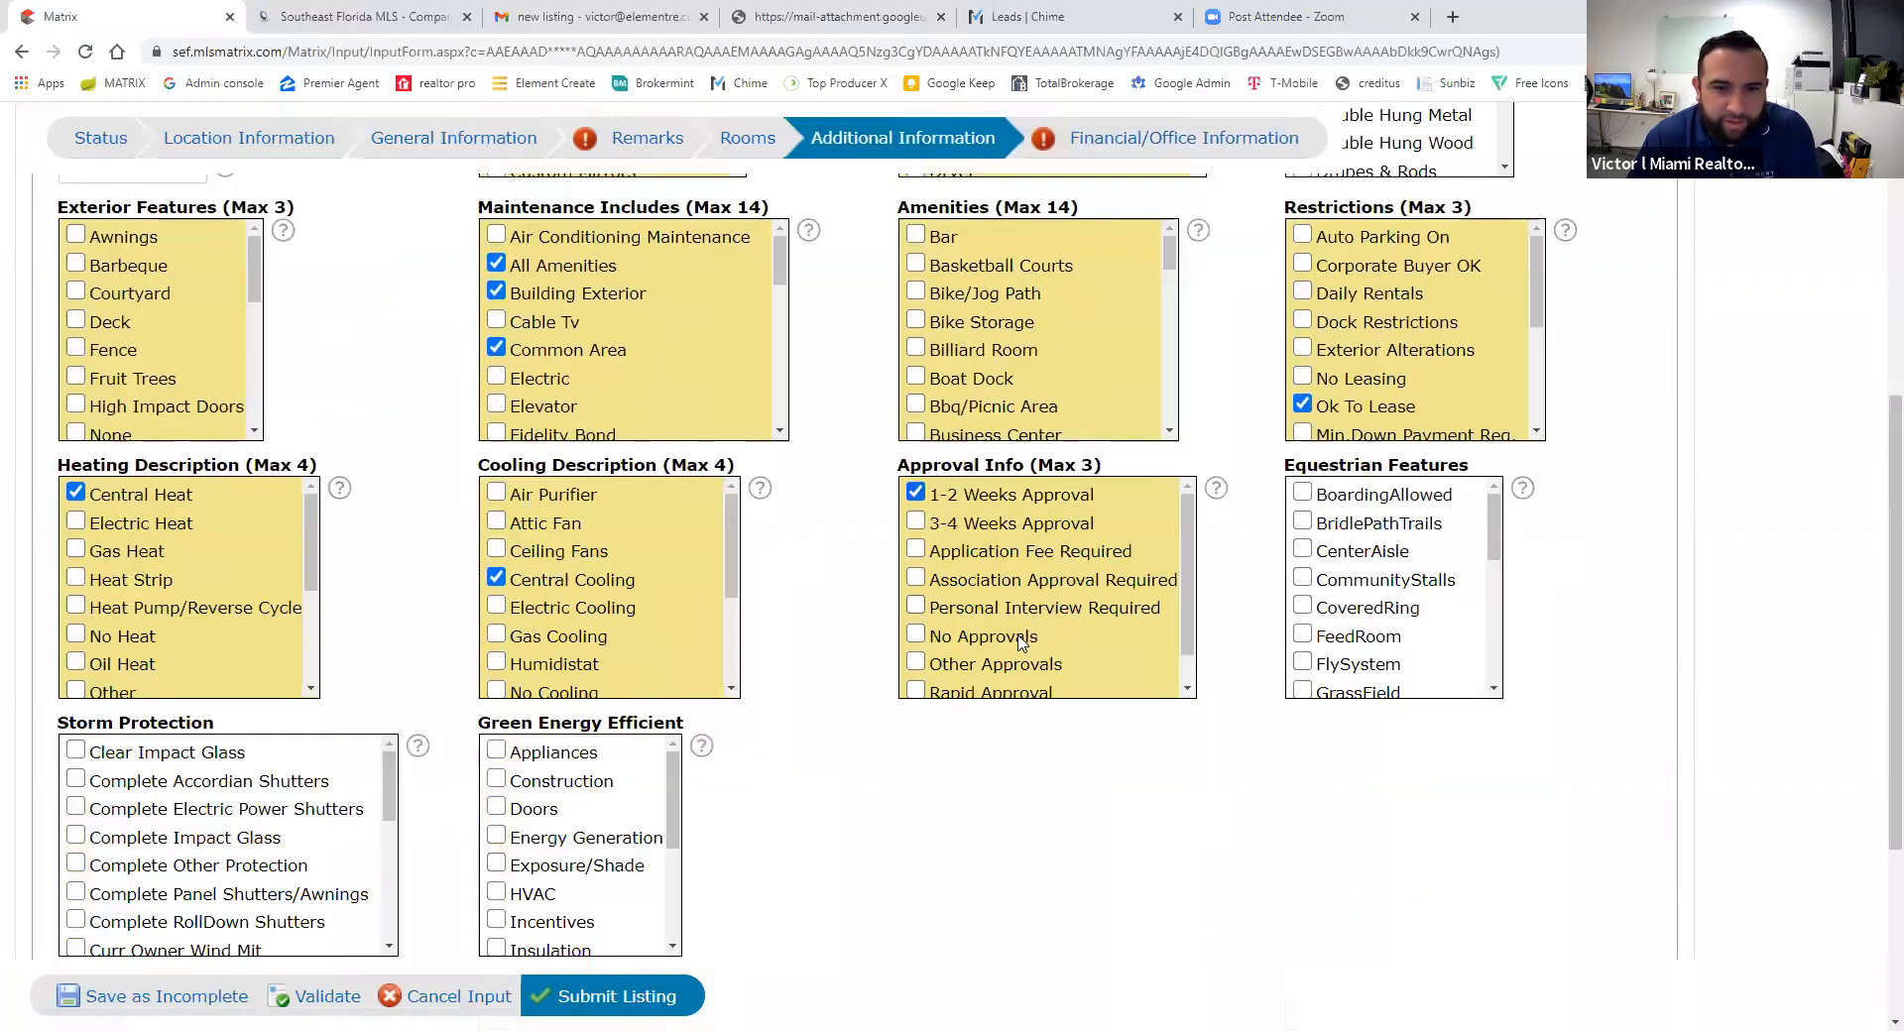
left_click(916, 579)
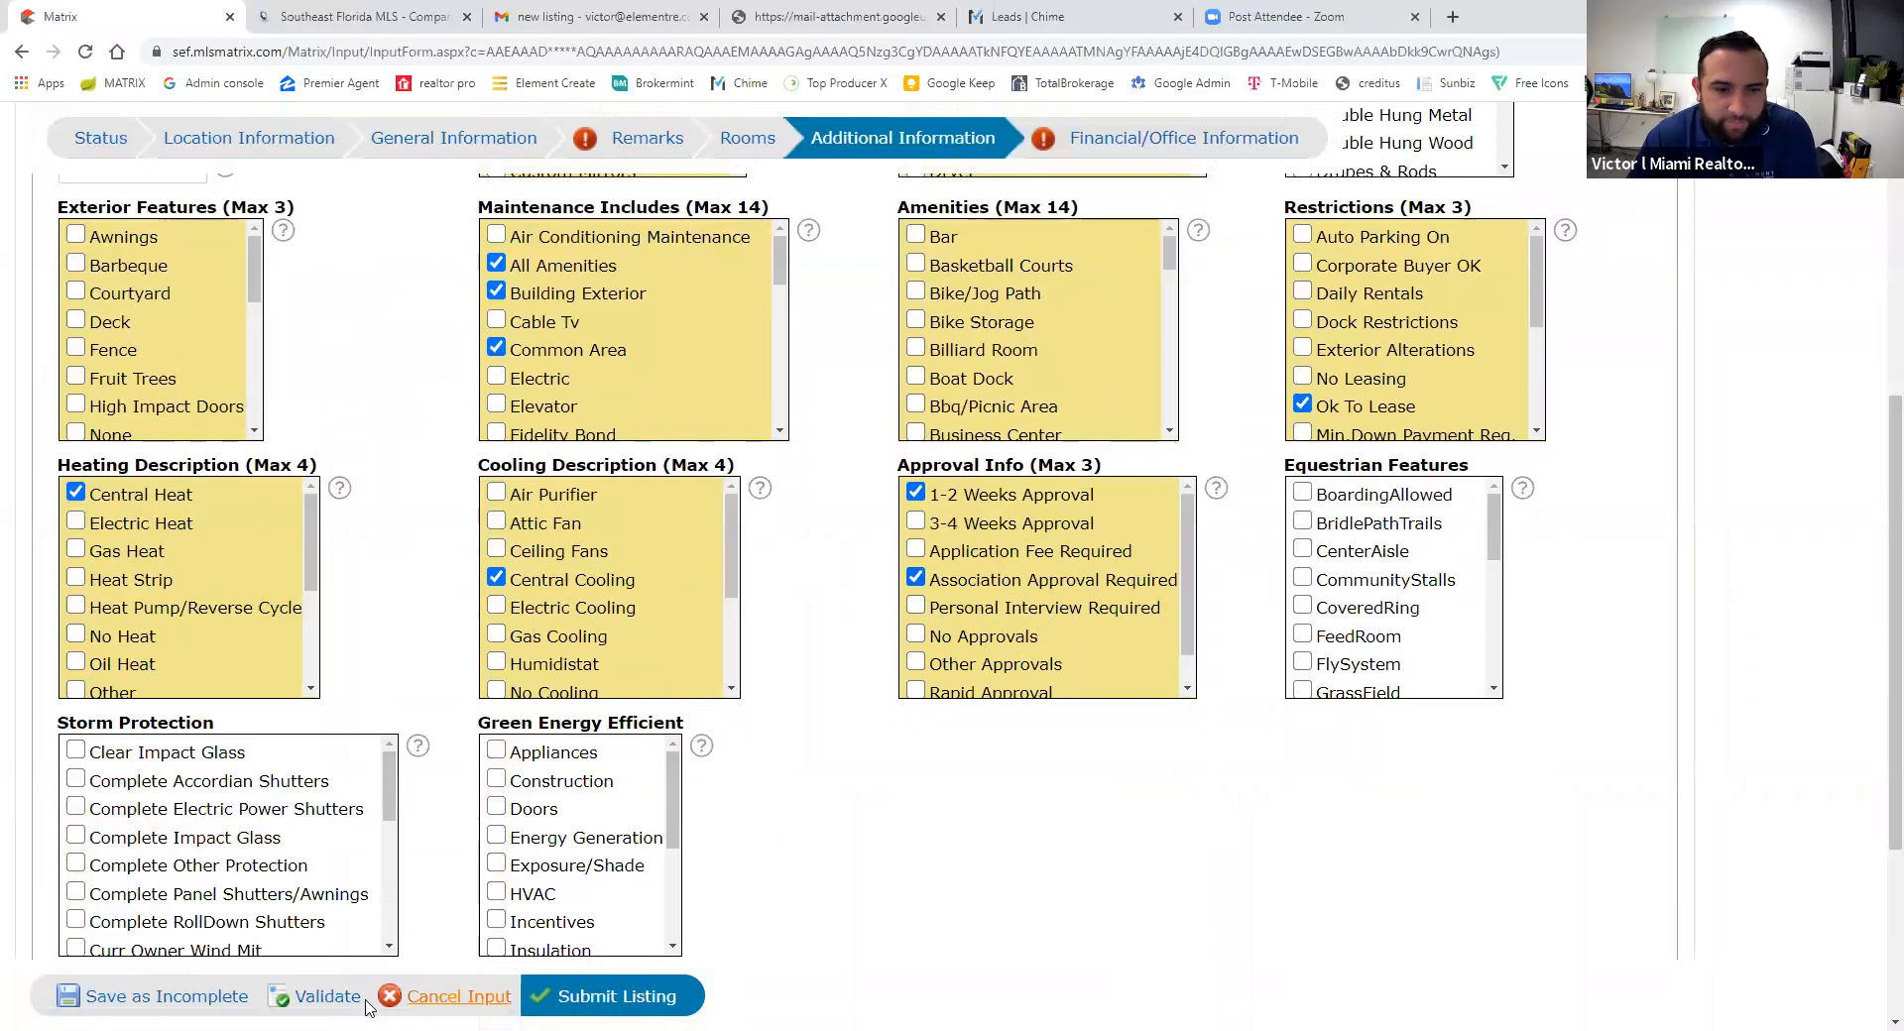
left_click(327, 997)
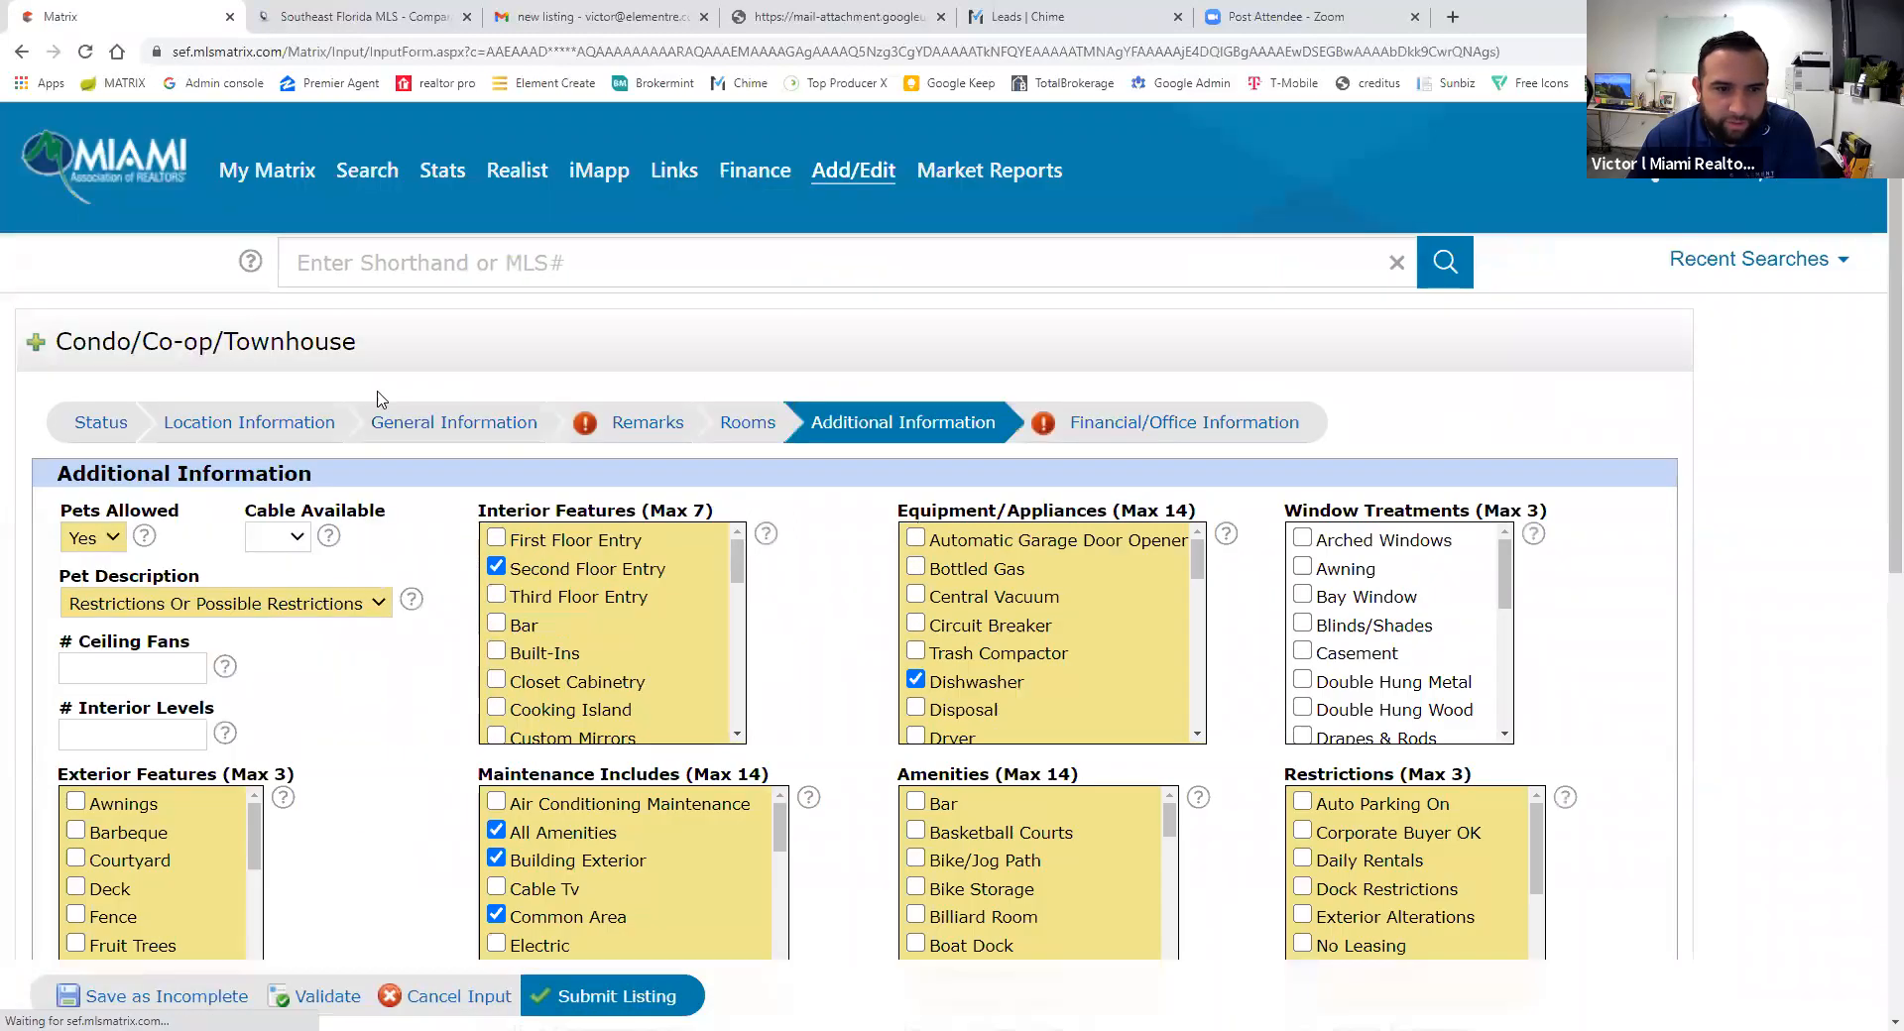
- In Financial/Office Information, tick All Cash and Conventional terms and Condo association type
left_click(1160, 427)
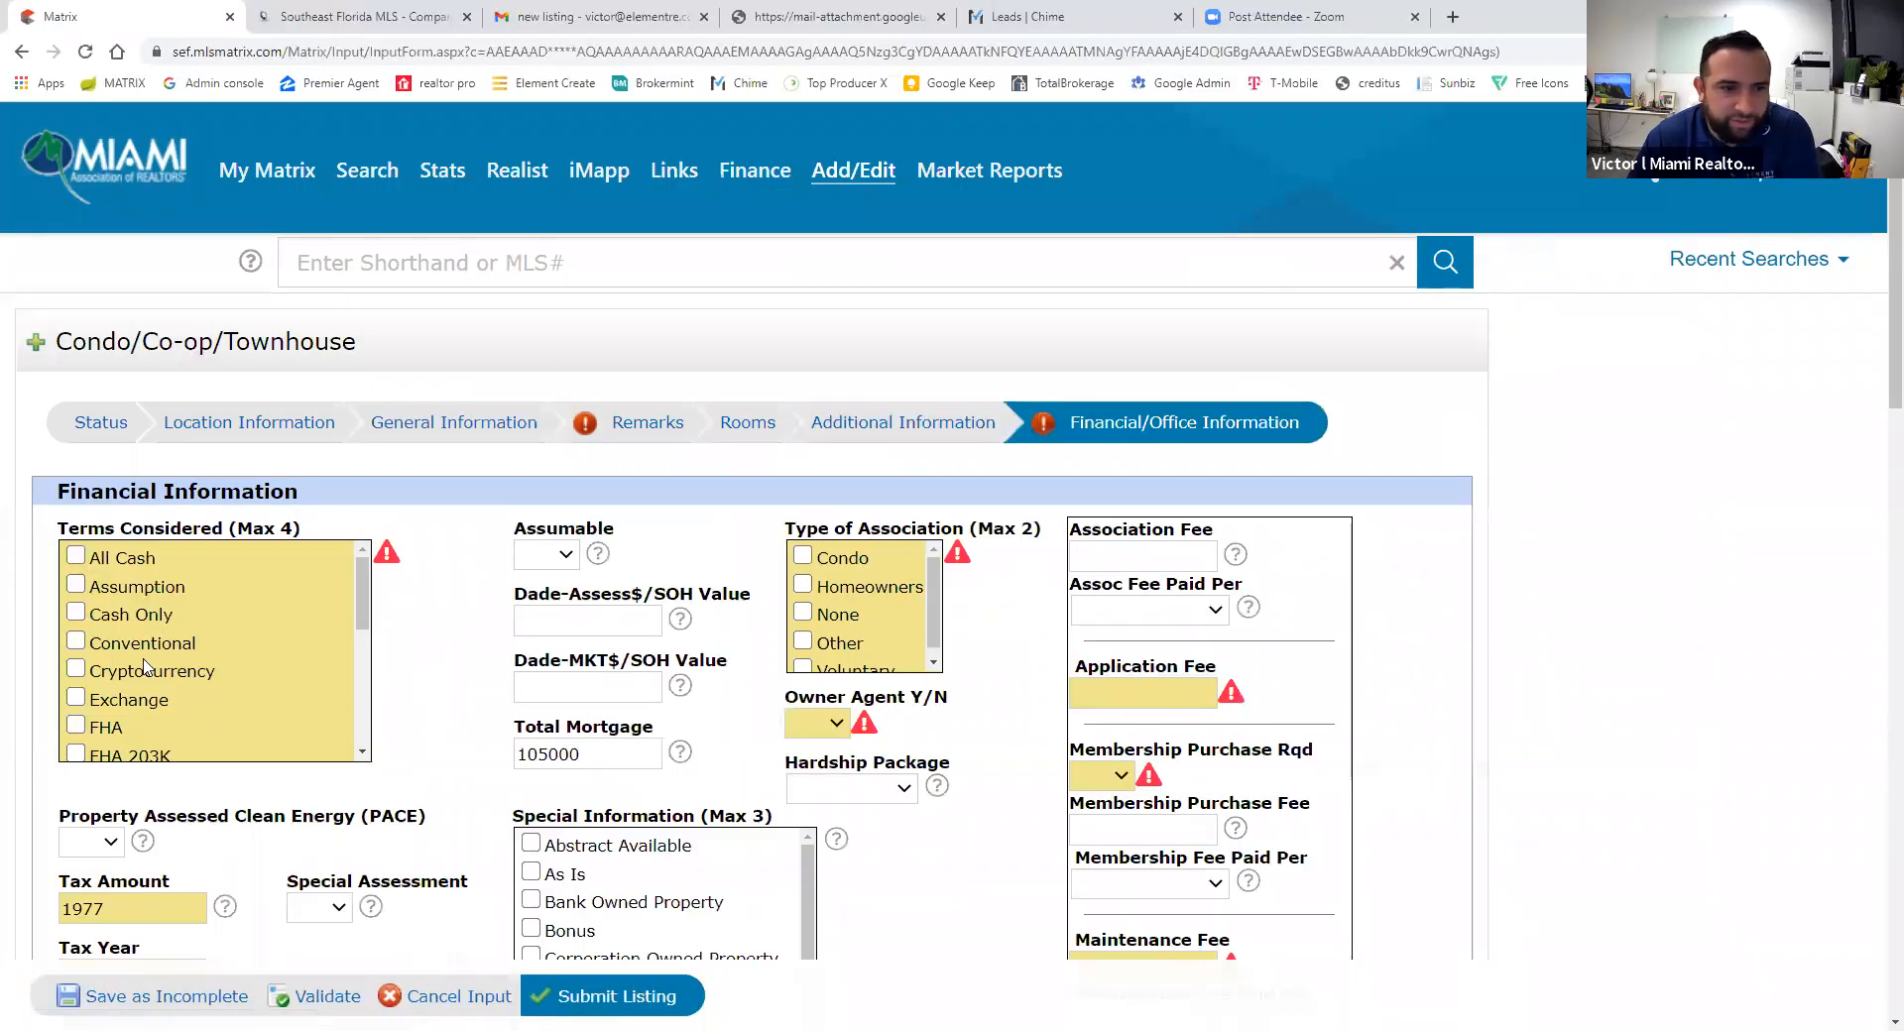
scroll(164, 637, "down", 2)
scroll(342, 674, "up", 2)
scroll(407, 667, "down", 1)
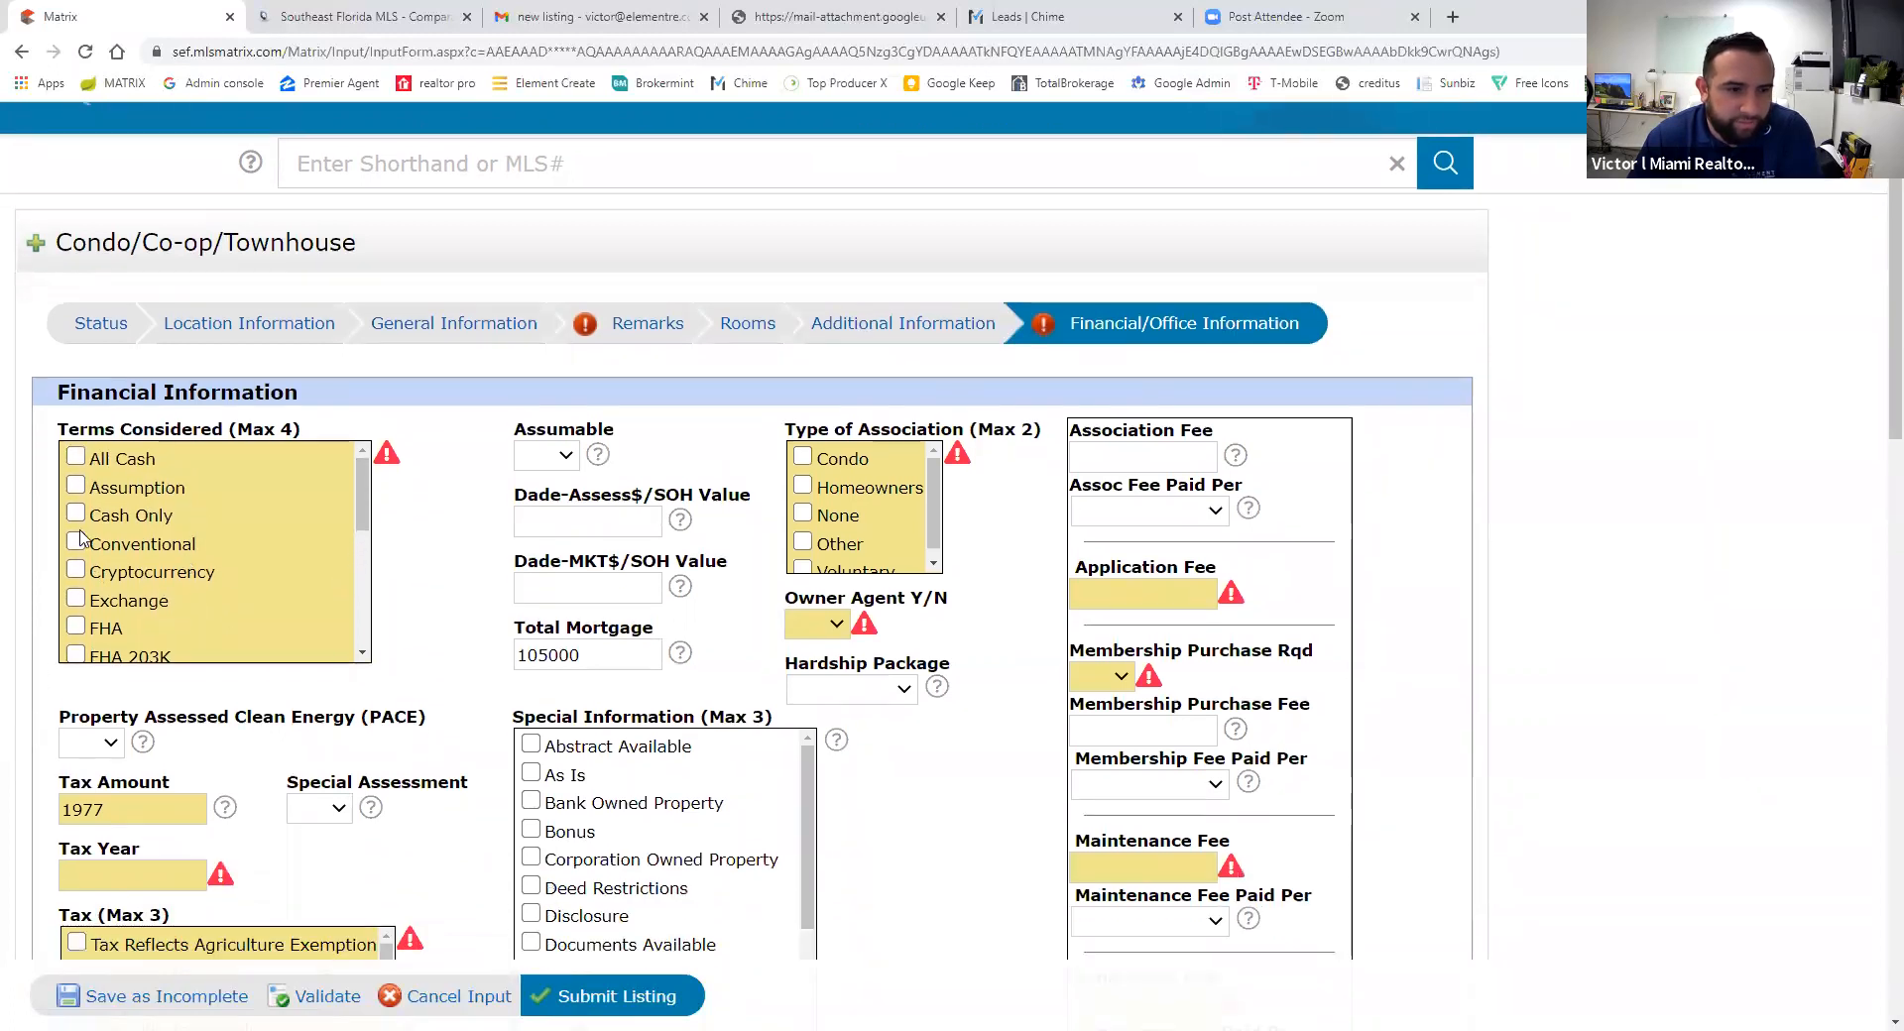
left_click(77, 457)
left_click(77, 543)
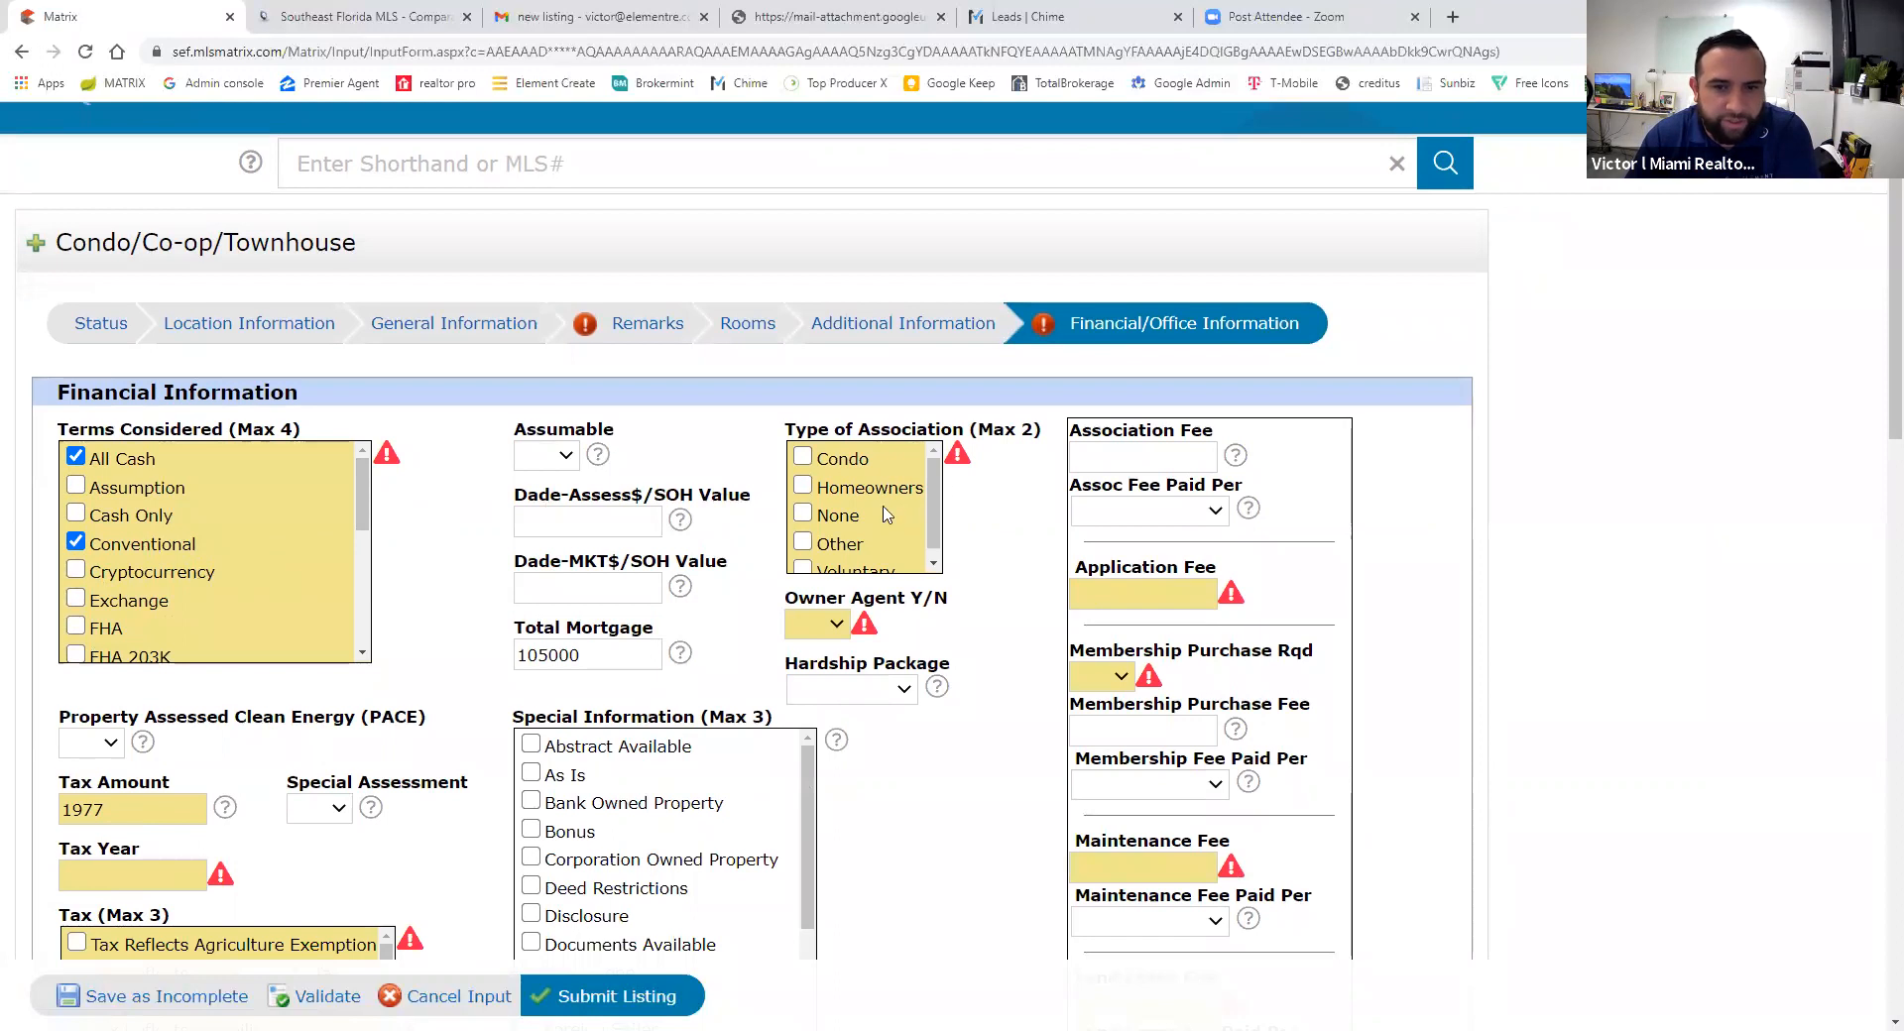
left_click(802, 457)
- Enter a 100.00 application fee and set Membership Purchase Required and Owner Agent to No
left_click(1119, 597)
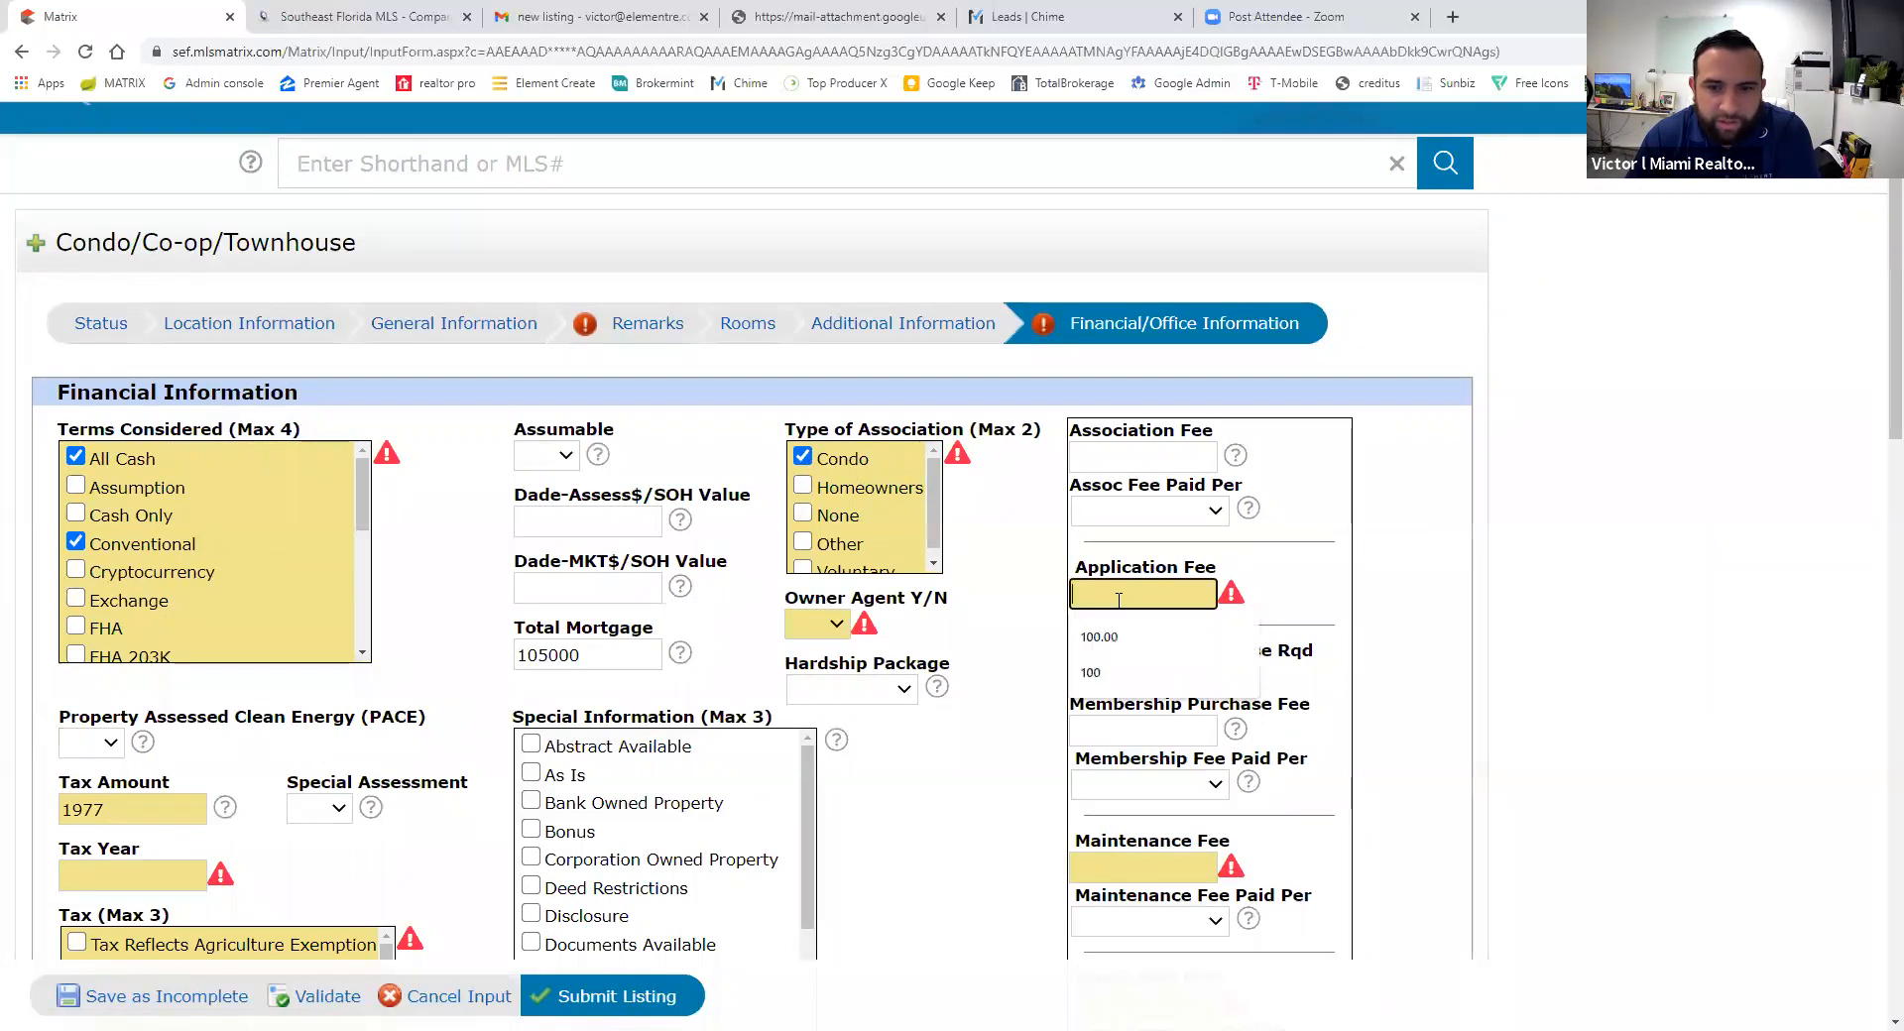
type("100.00")
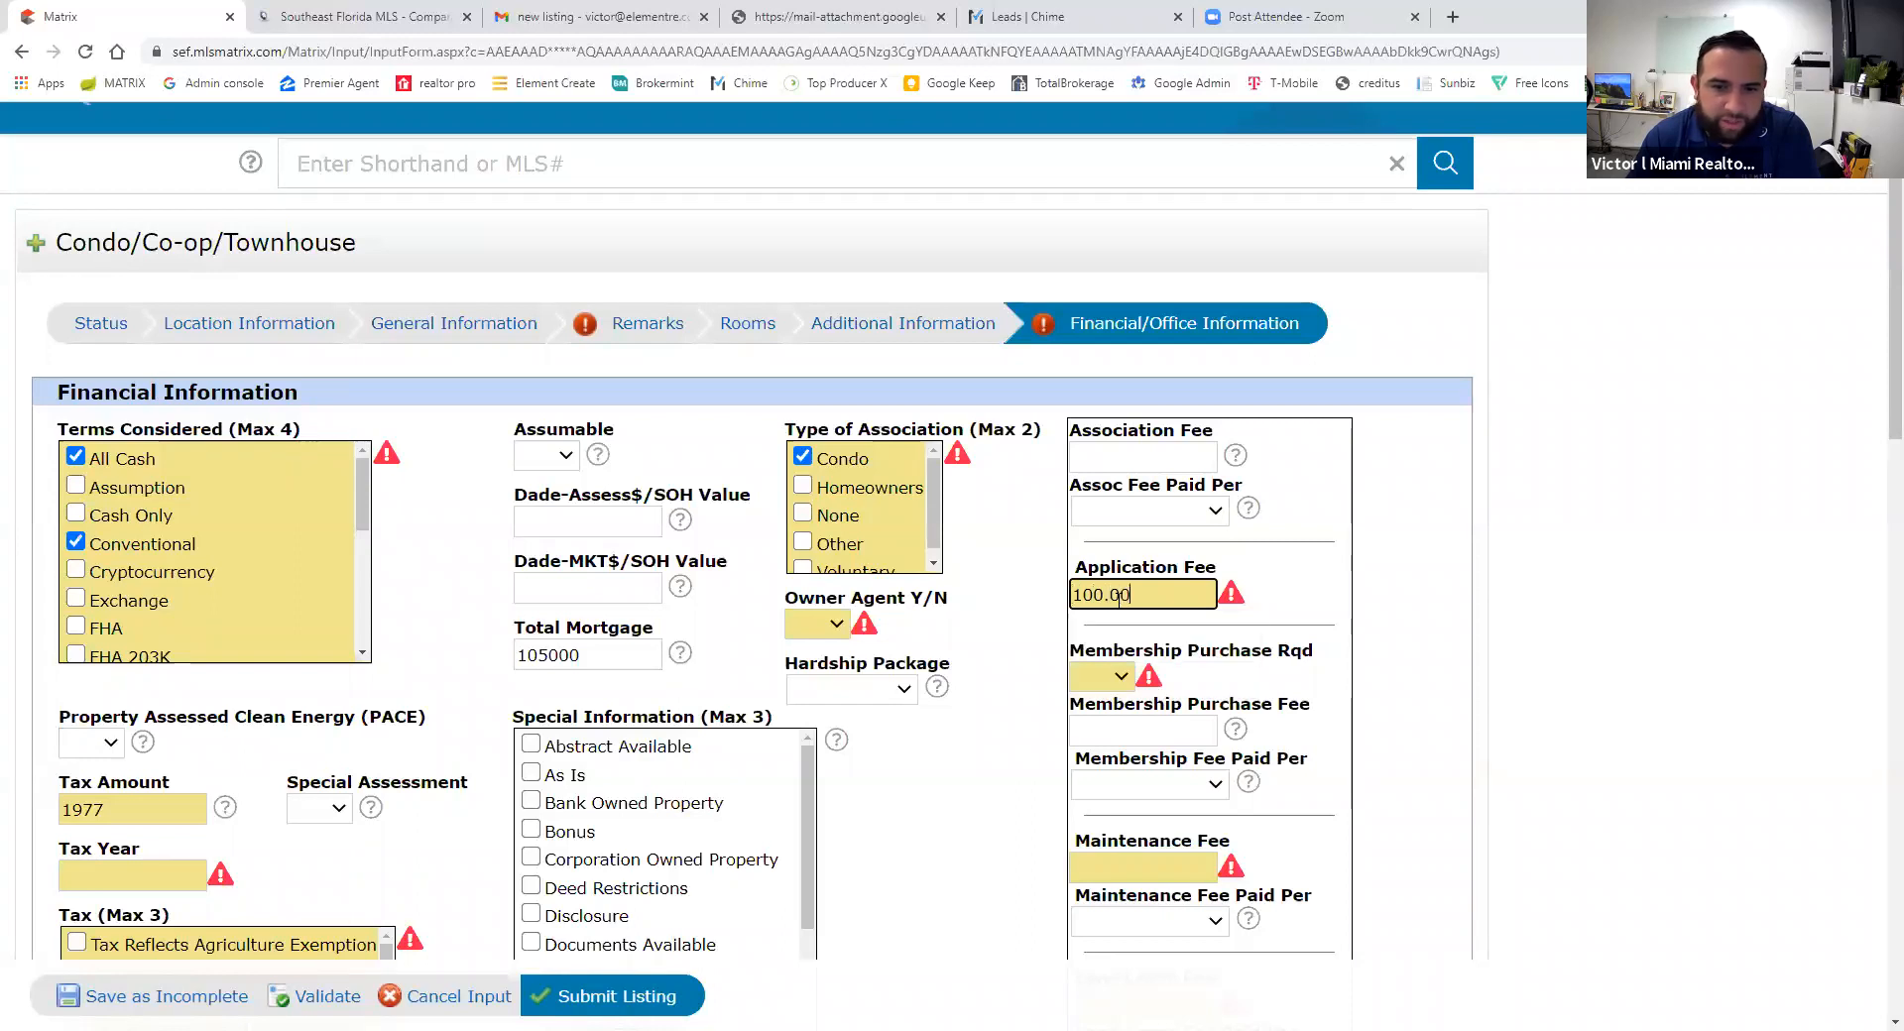
left_click(1022, 640)
scroll(1021, 640, "down", 3)
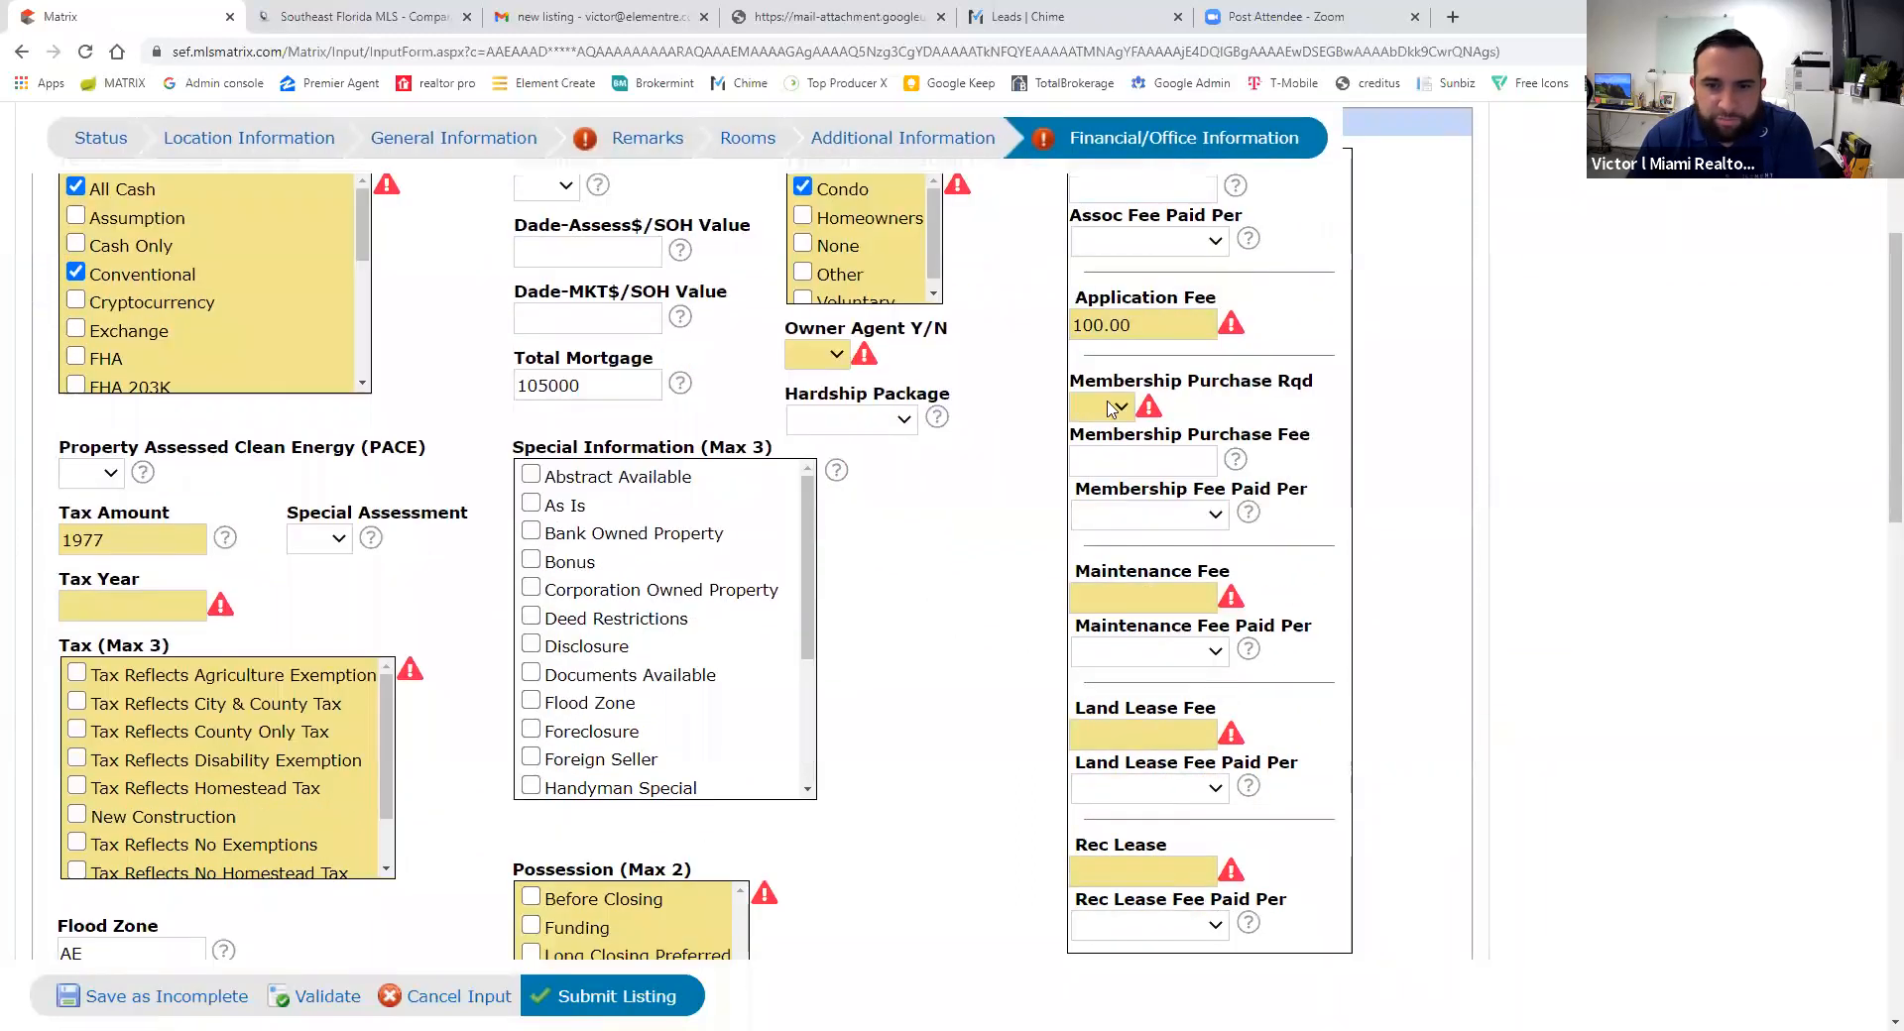
left_click(1110, 408)
left_click(1098, 484)
left_click(833, 359)
left_click(808, 427)
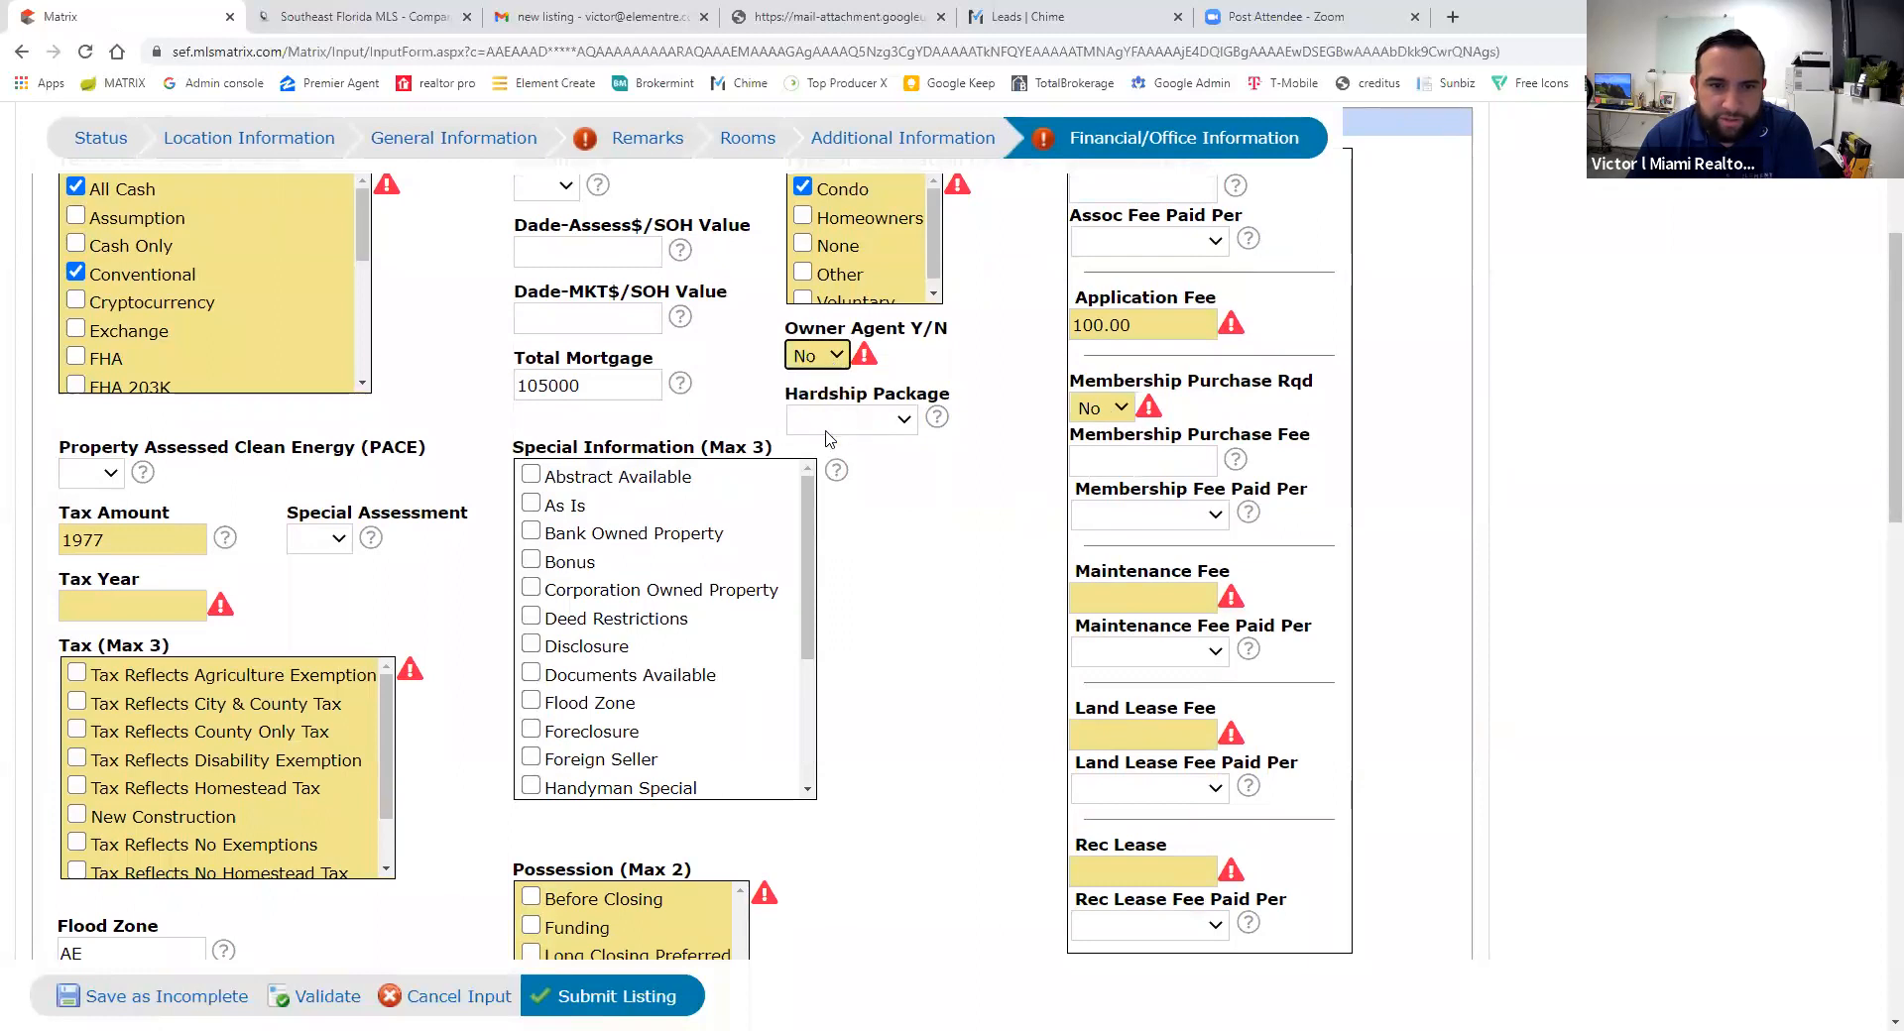
left_click(124, 606)
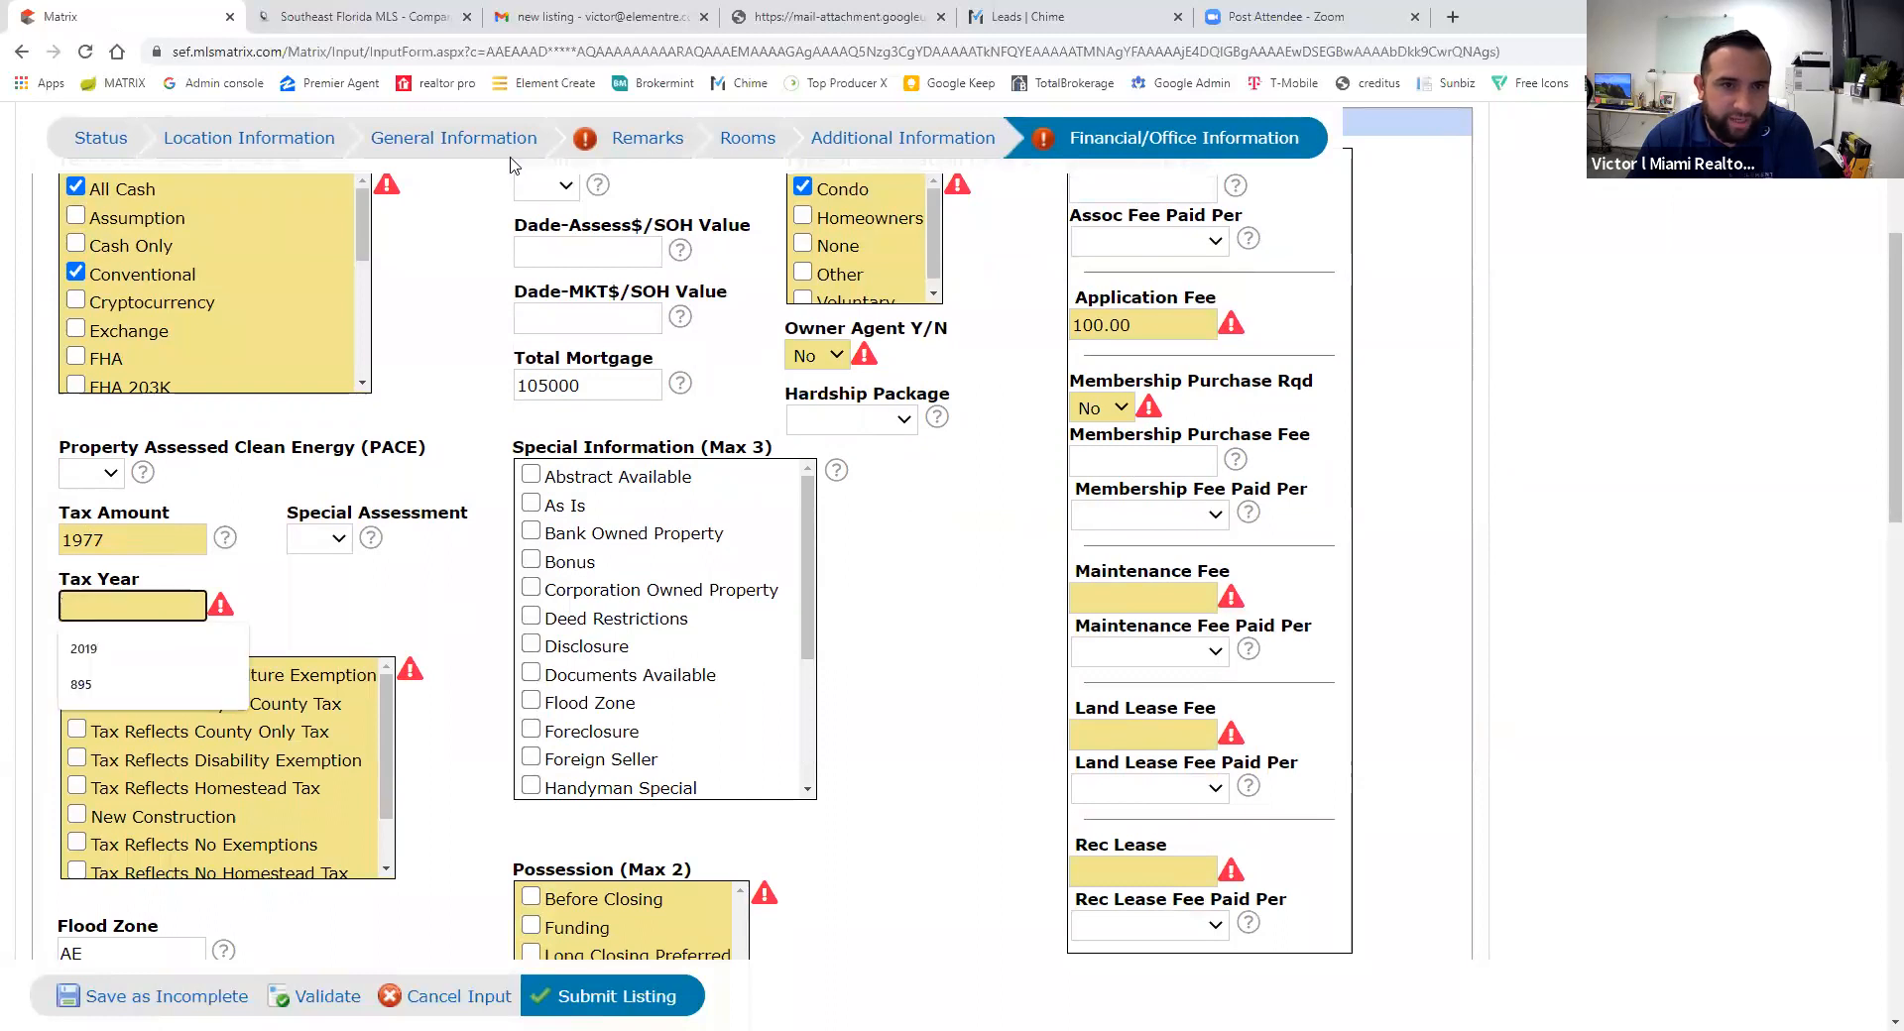
left_click(352, 17)
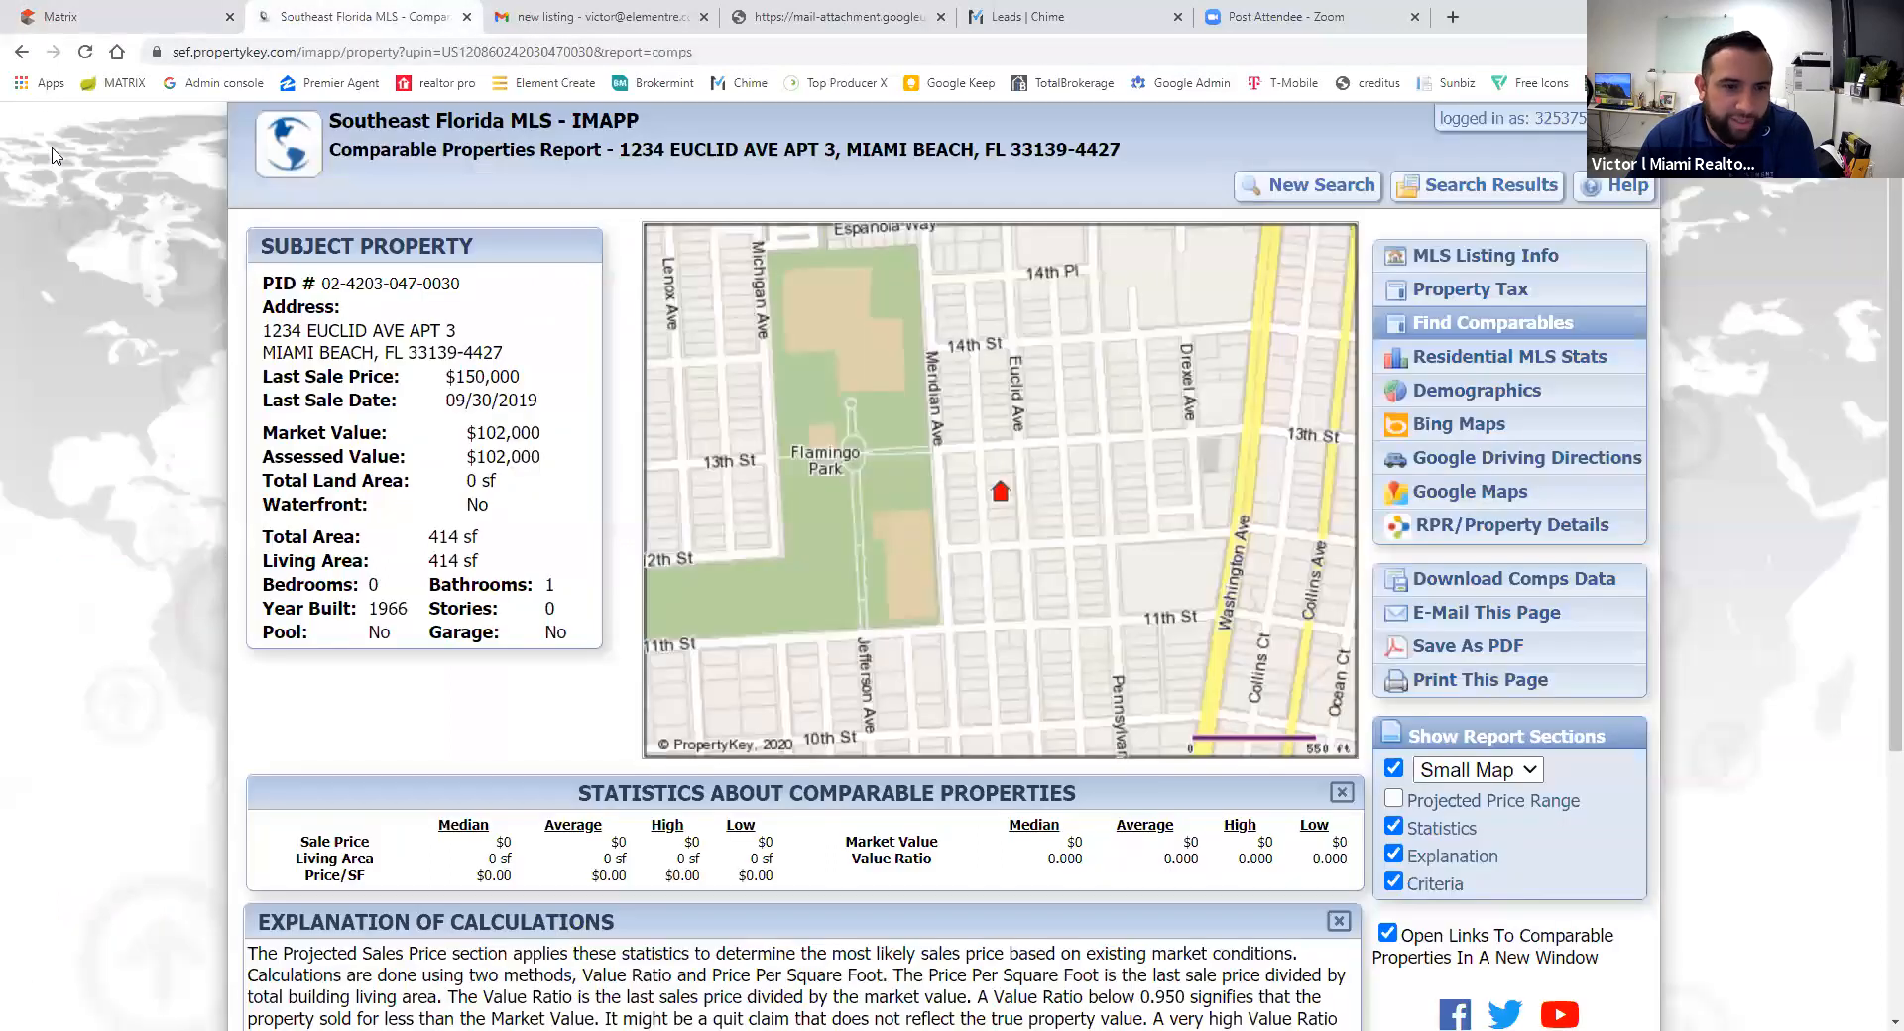
- Look up the 2019 total tax amount ($1,976.62) on the IMAPP county tax report
left_click(20, 53)
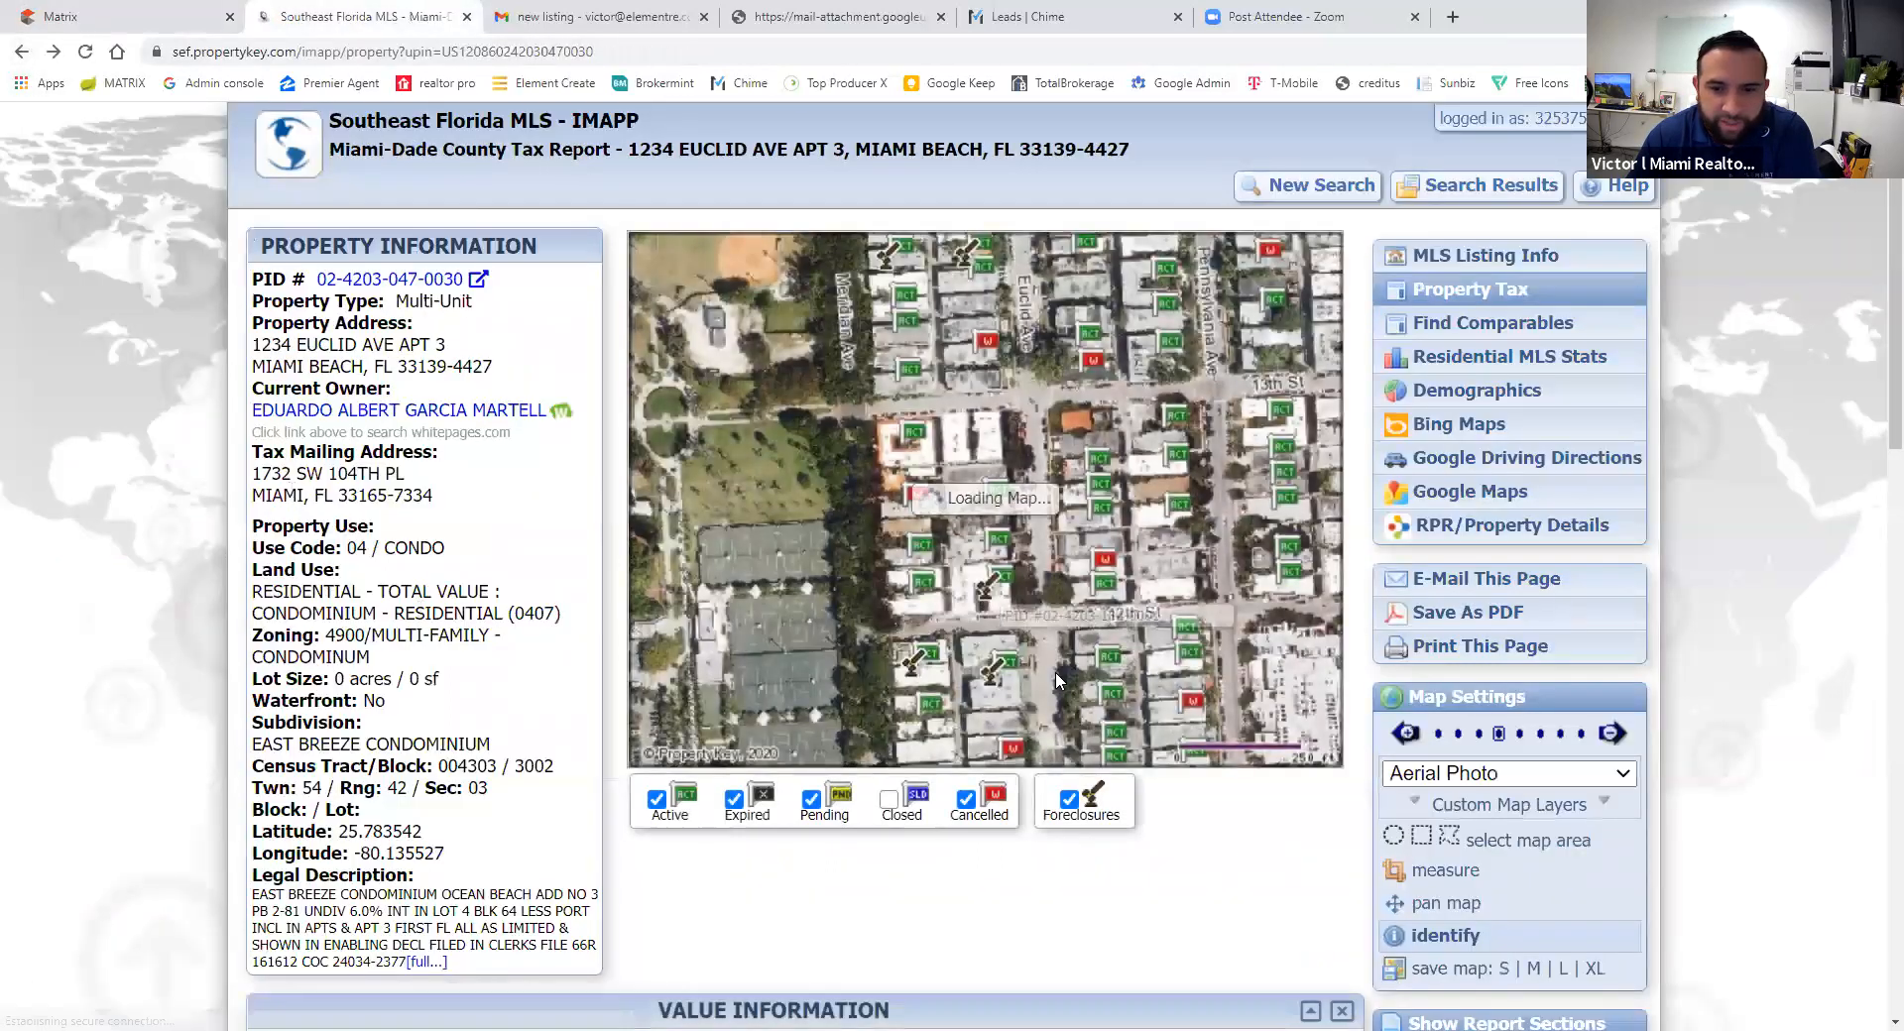
scroll(1057, 680, "down", 8)
left_click_drag(1123, 467, 1182, 467)
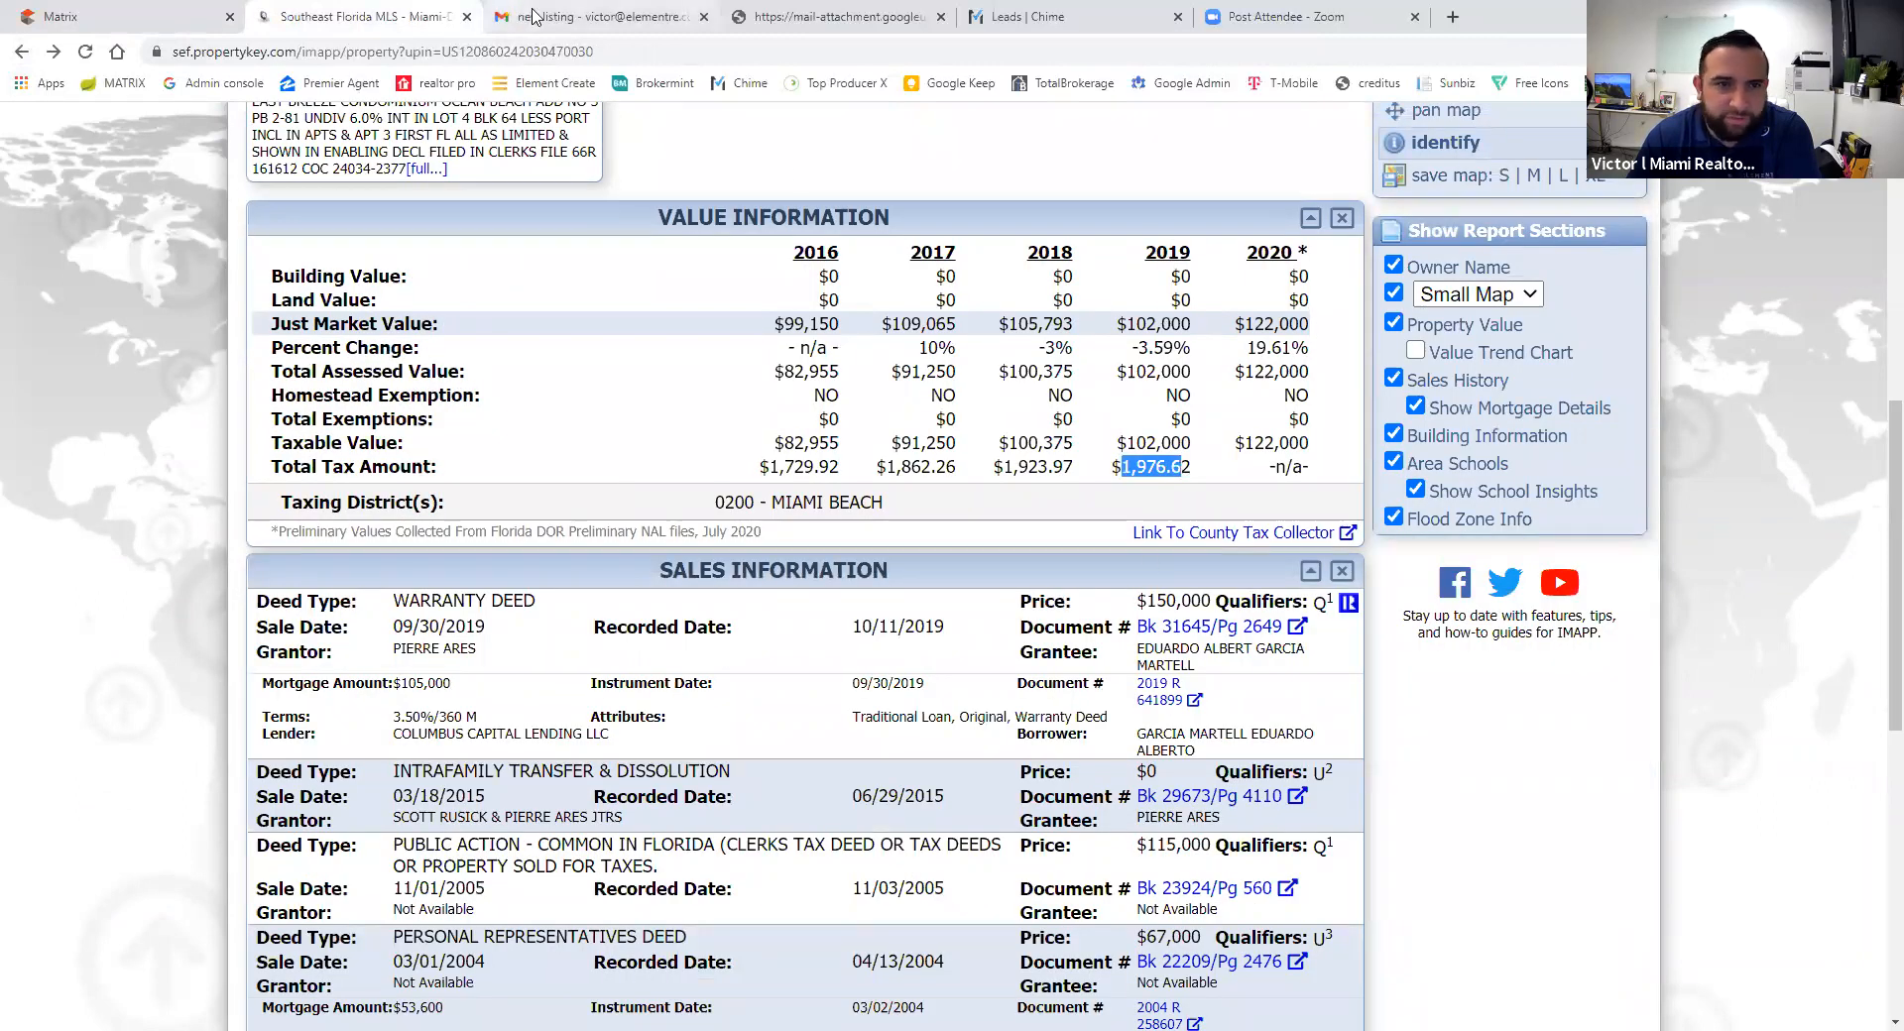
left_click(119, 16)
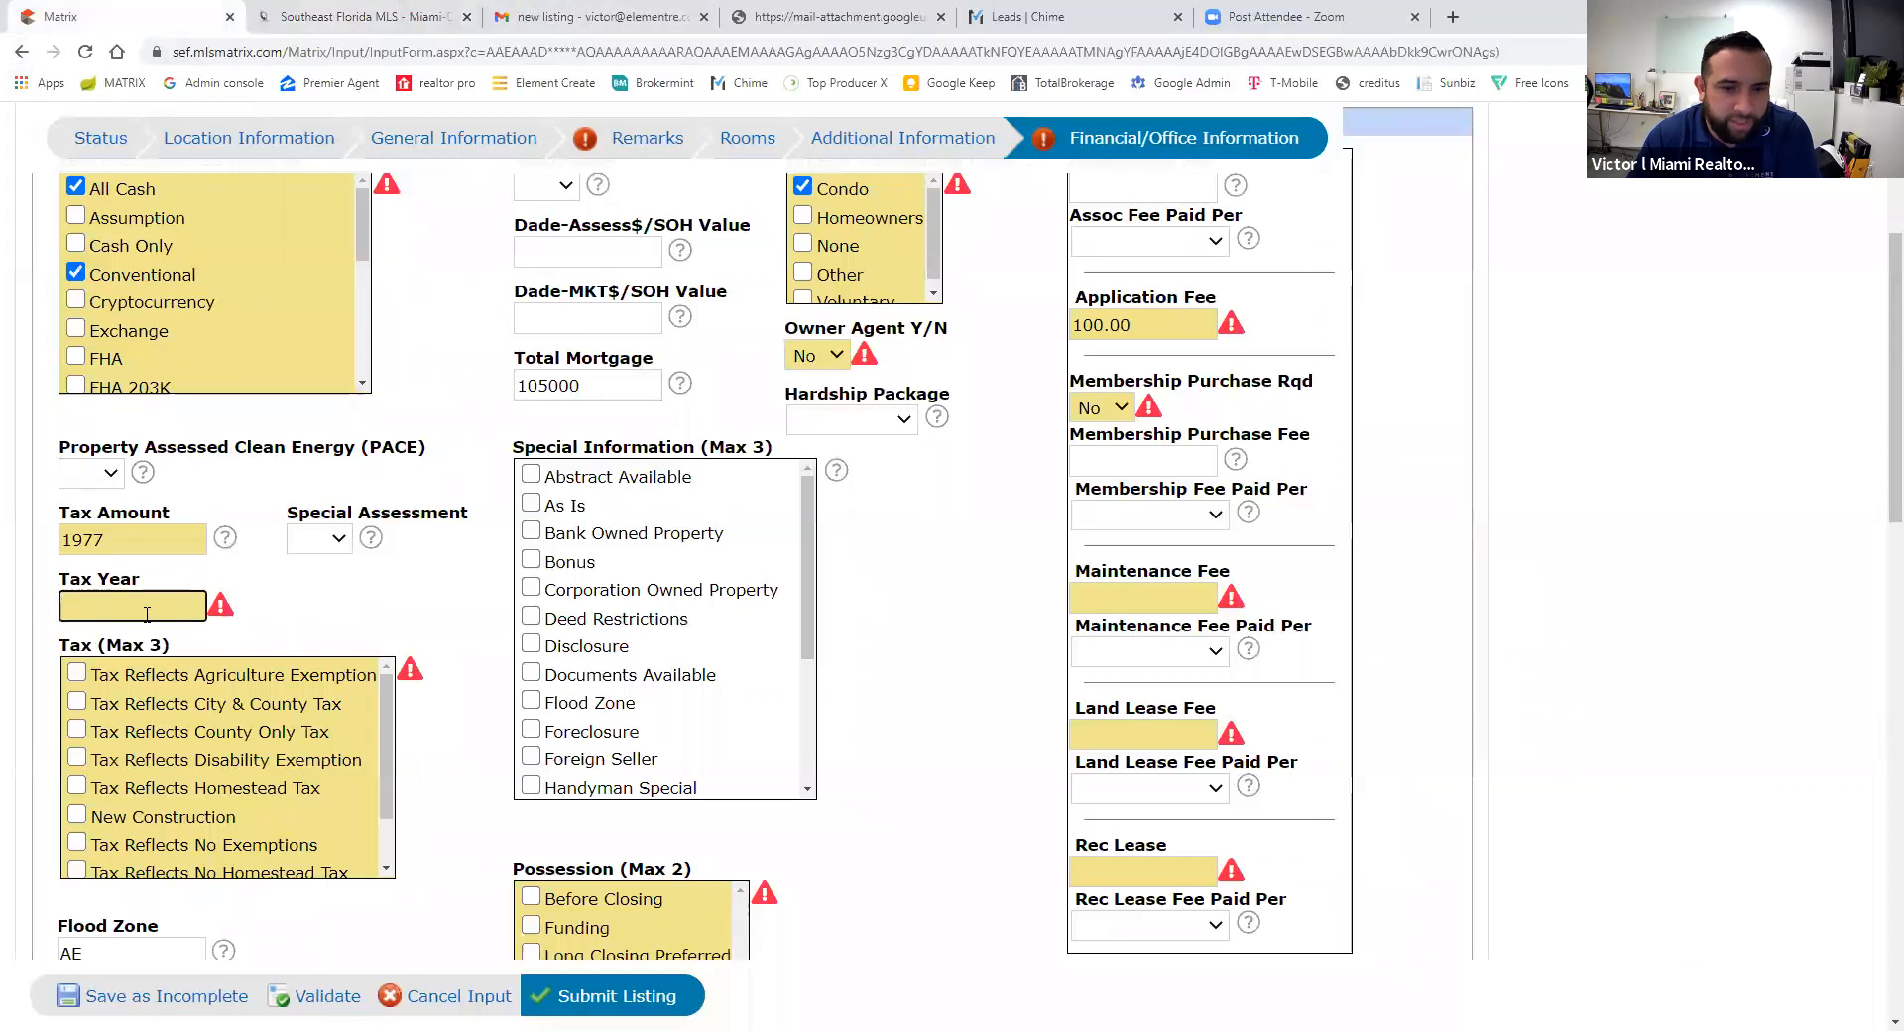
- Enter 2019 as the tax year and mark taxes as reflecting city and county tax
type("2019")
left_click(446, 593)
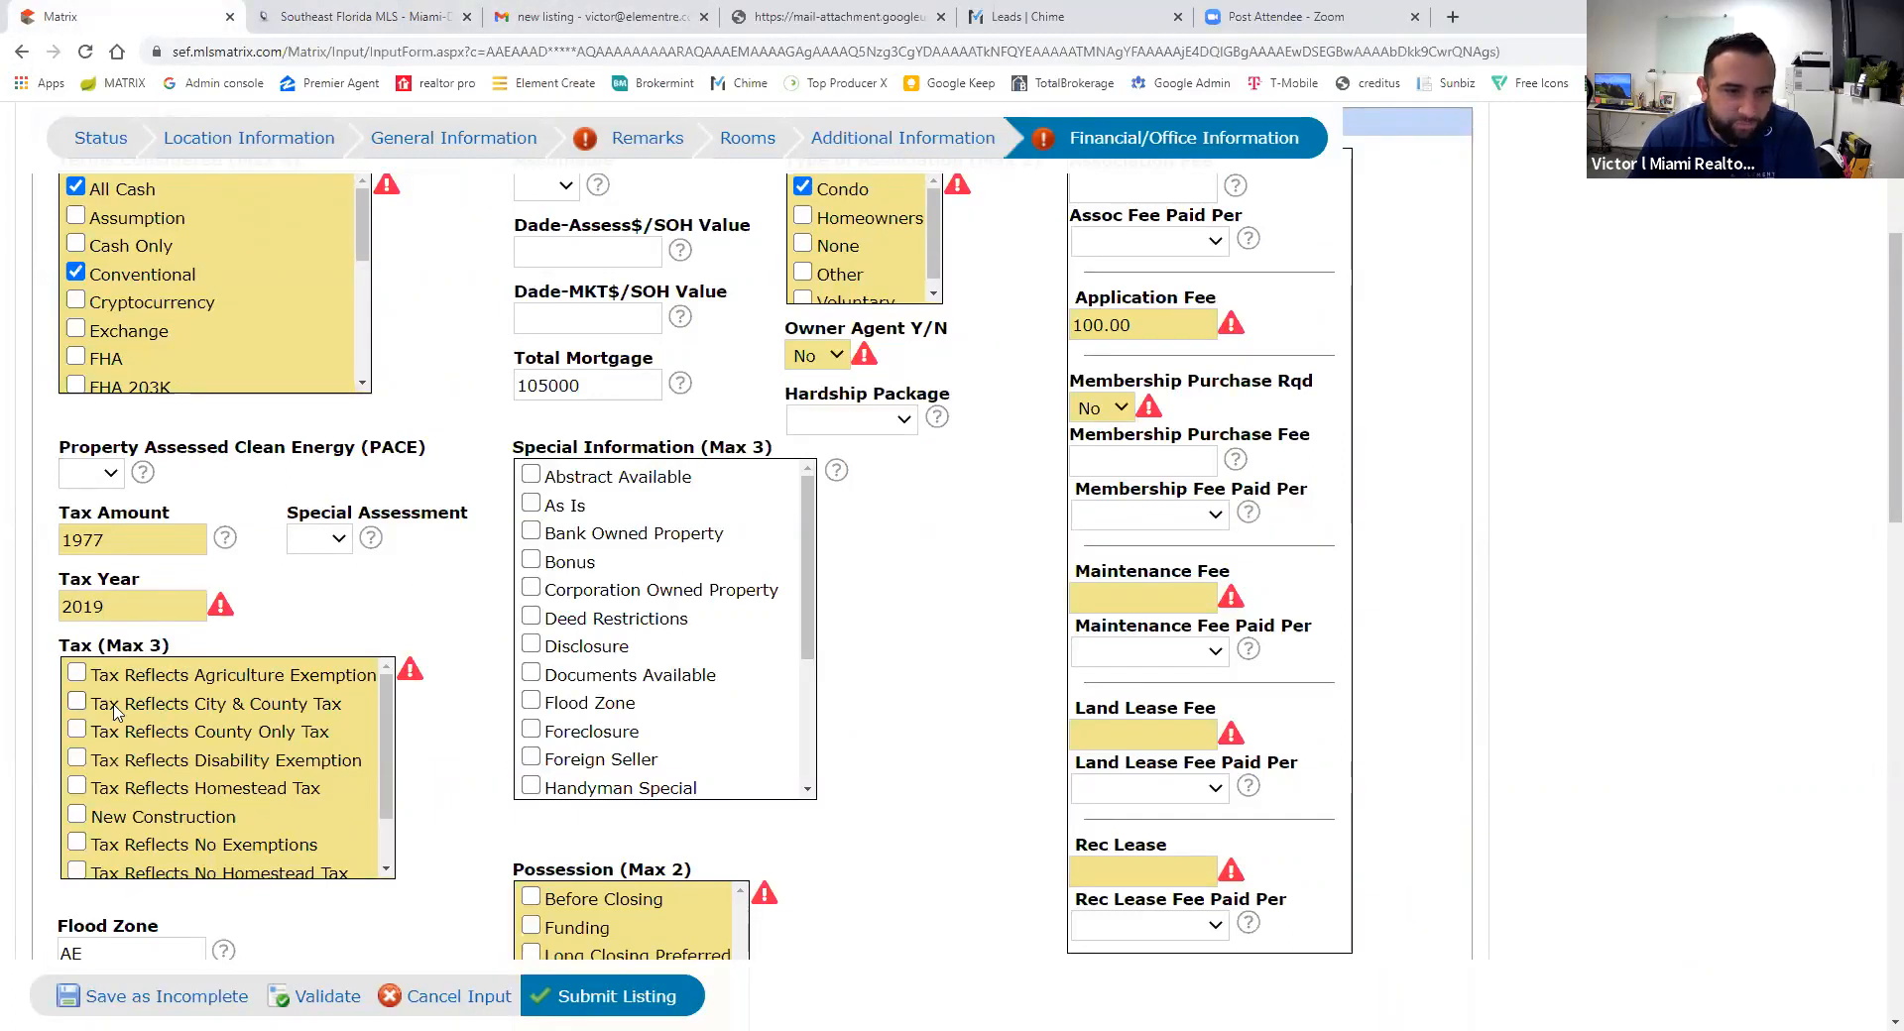
left_click(77, 702)
scroll(992, 654, "down", 1)
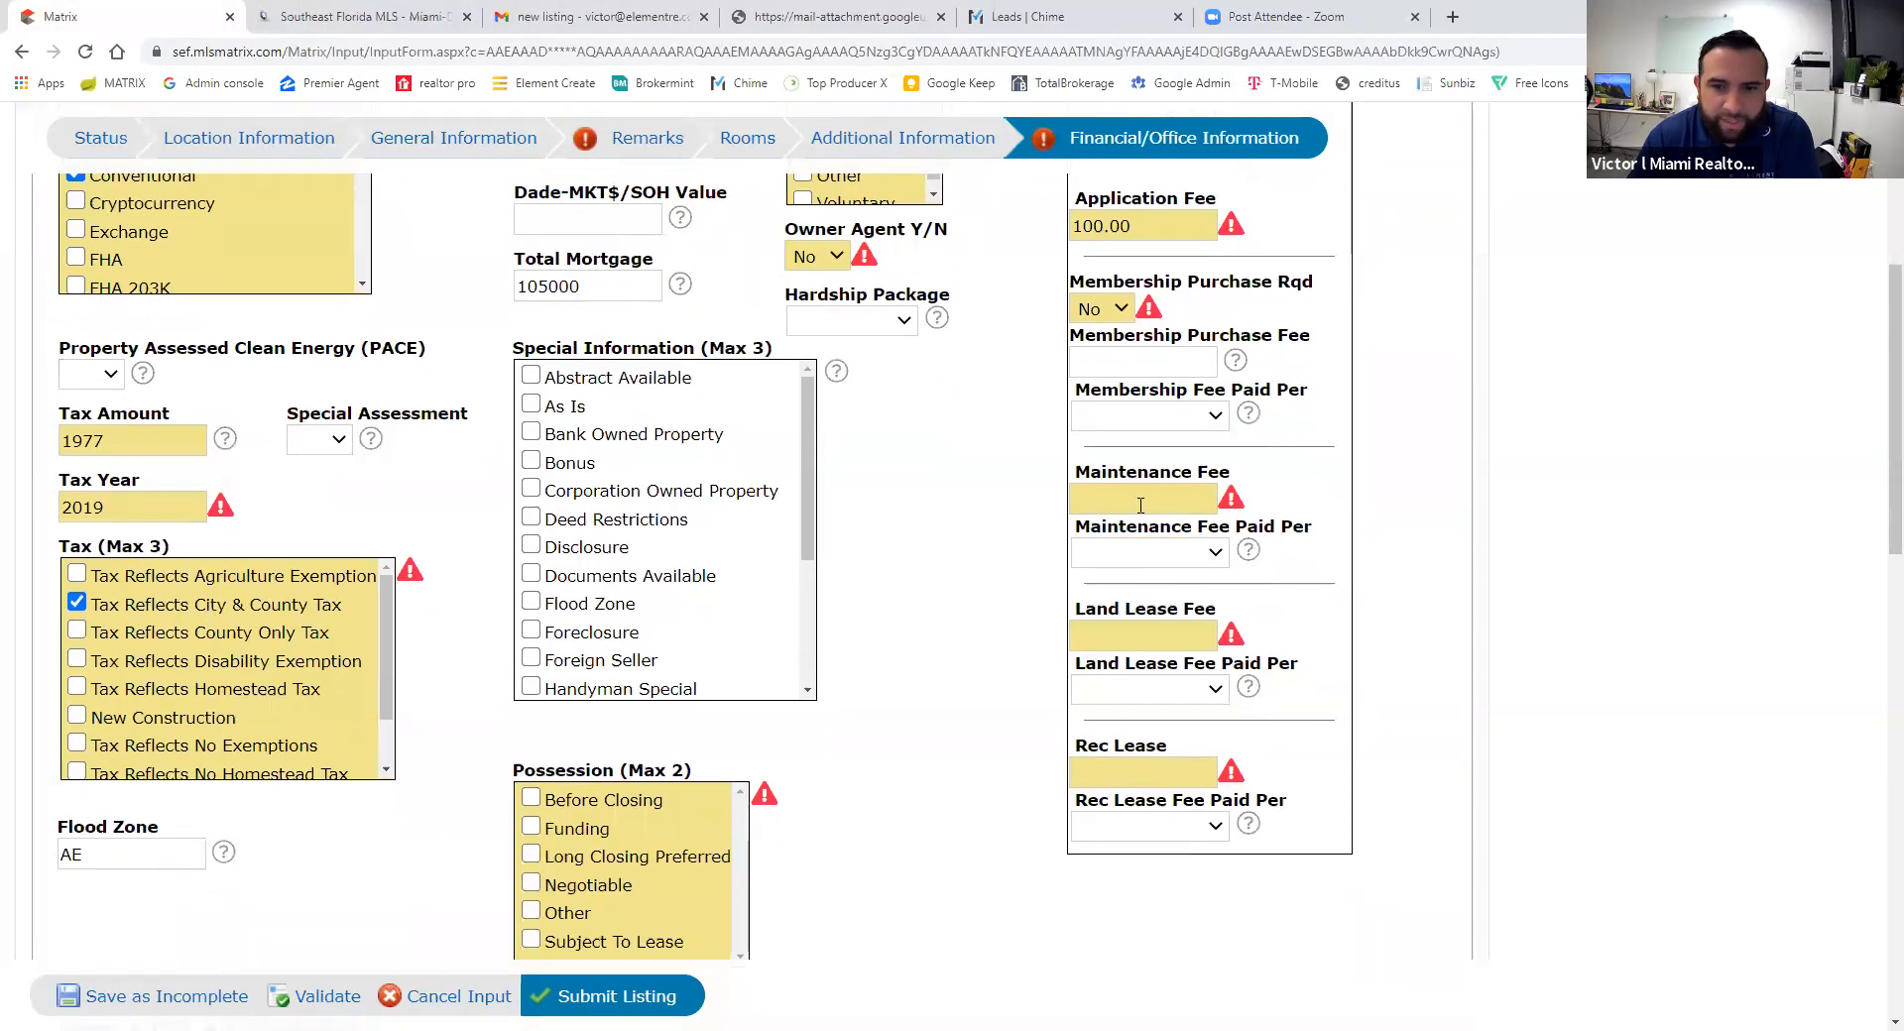
scroll(1118, 577, "up", 3)
- Set the association fee to 450, paid monthly
left_click(1128, 397)
left_click(1105, 388)
left_click(1105, 387)
type("450")
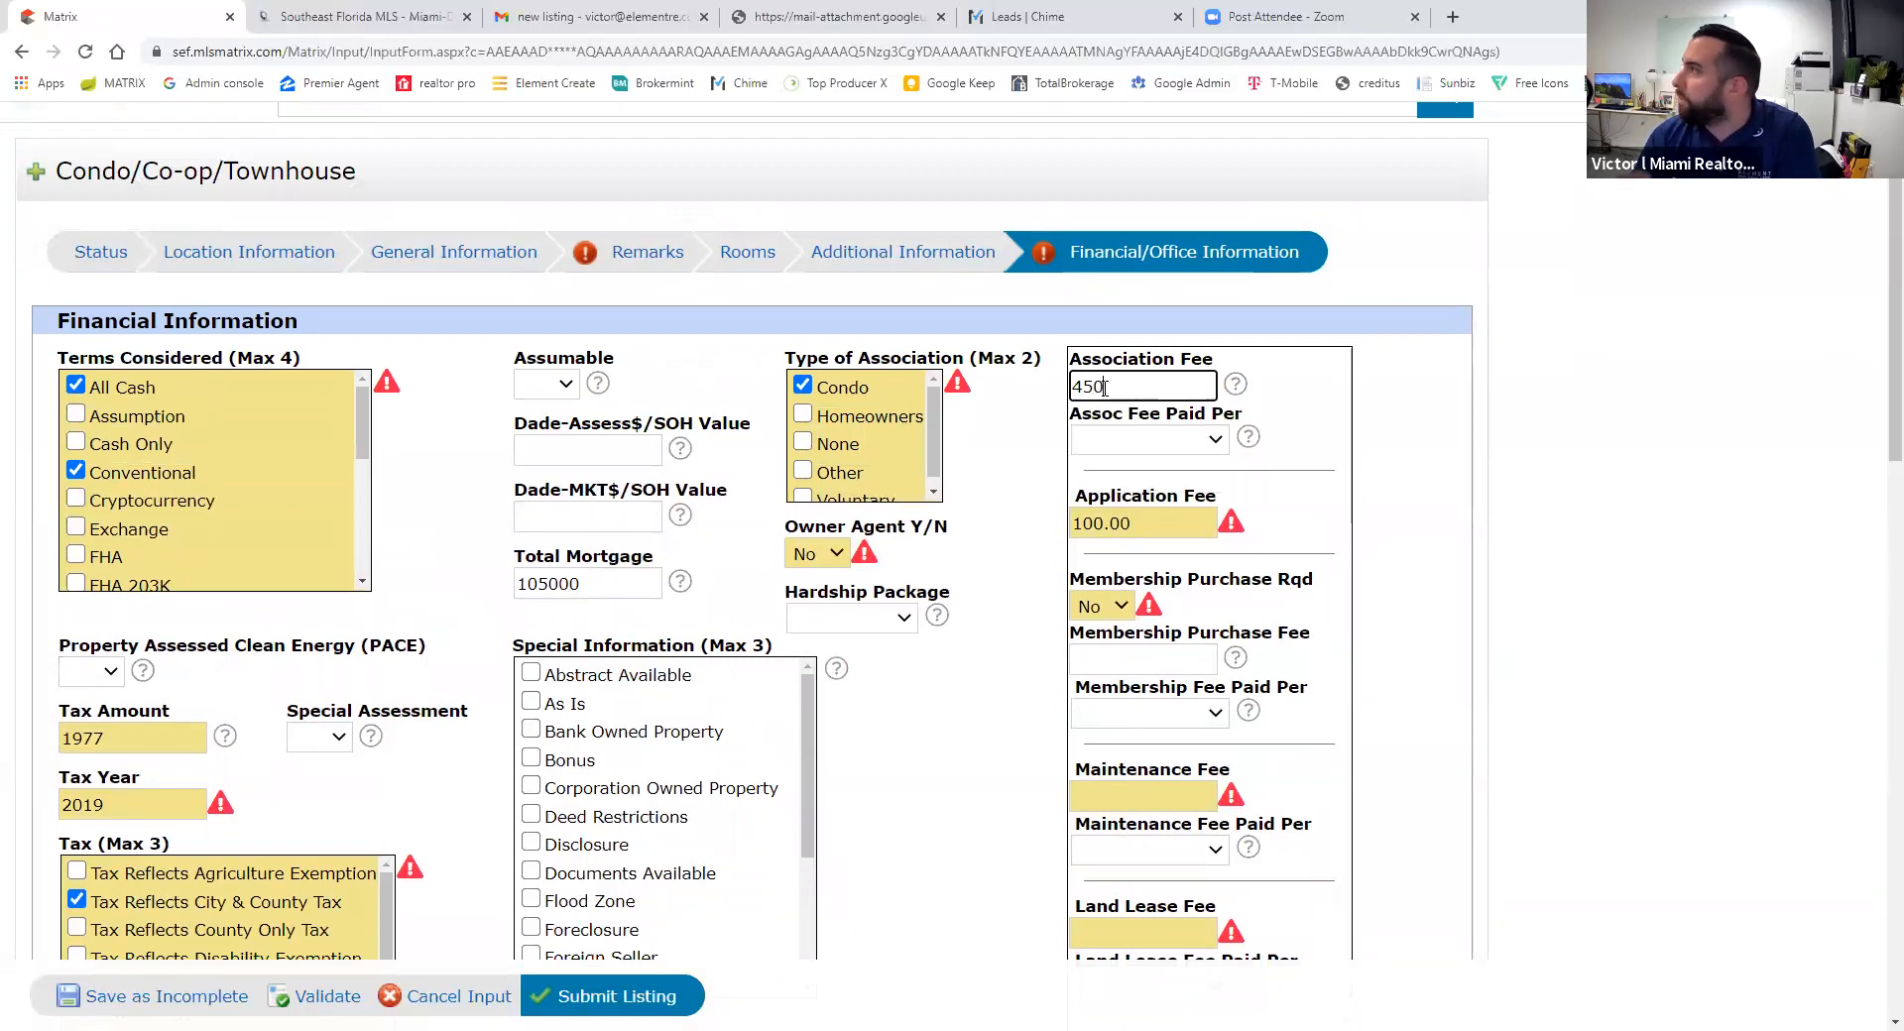
left_click(1159, 442)
left_click(1158, 492)
- Enter 0 for the maintenance, land lease and rec lease fees
scroll(1153, 649, "down", 1)
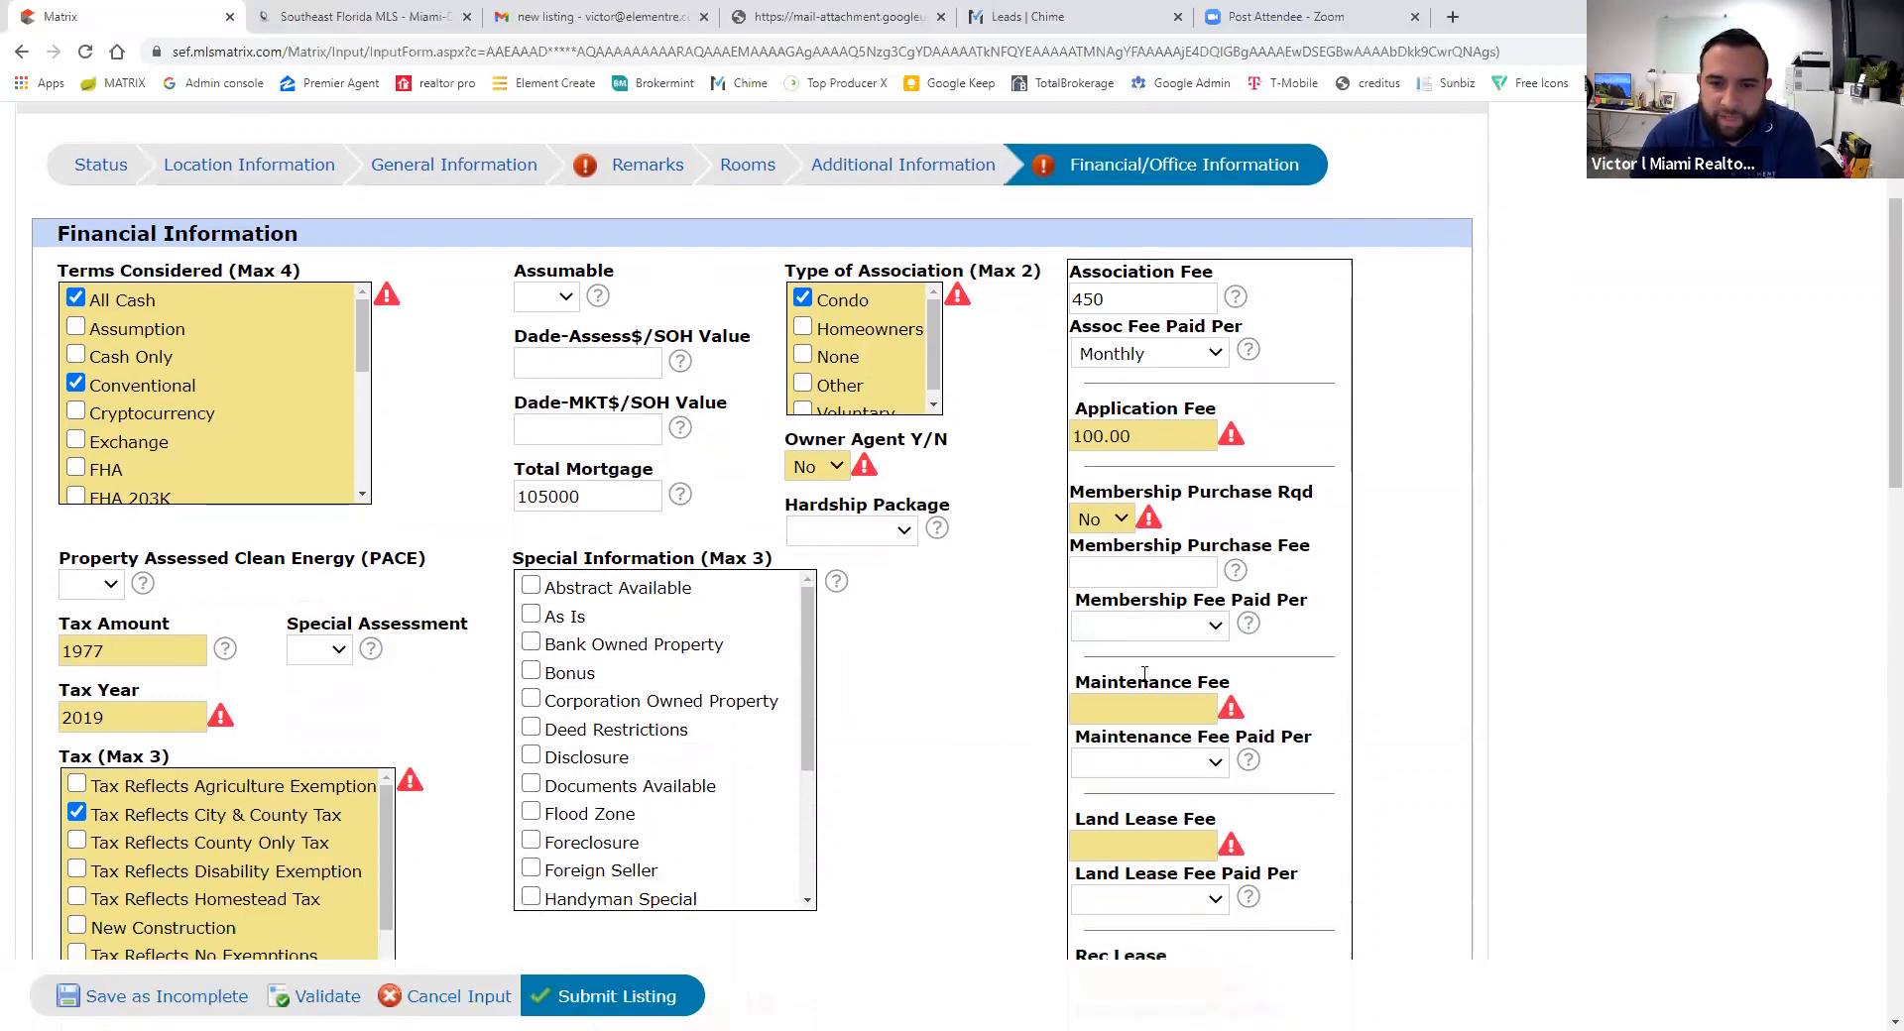
left_click(1131, 694)
type("0")
scroll(1130, 694, "down", 3)
left_click(1141, 567)
type("0")
left_click(1140, 694)
type("0")
left_click(979, 414)
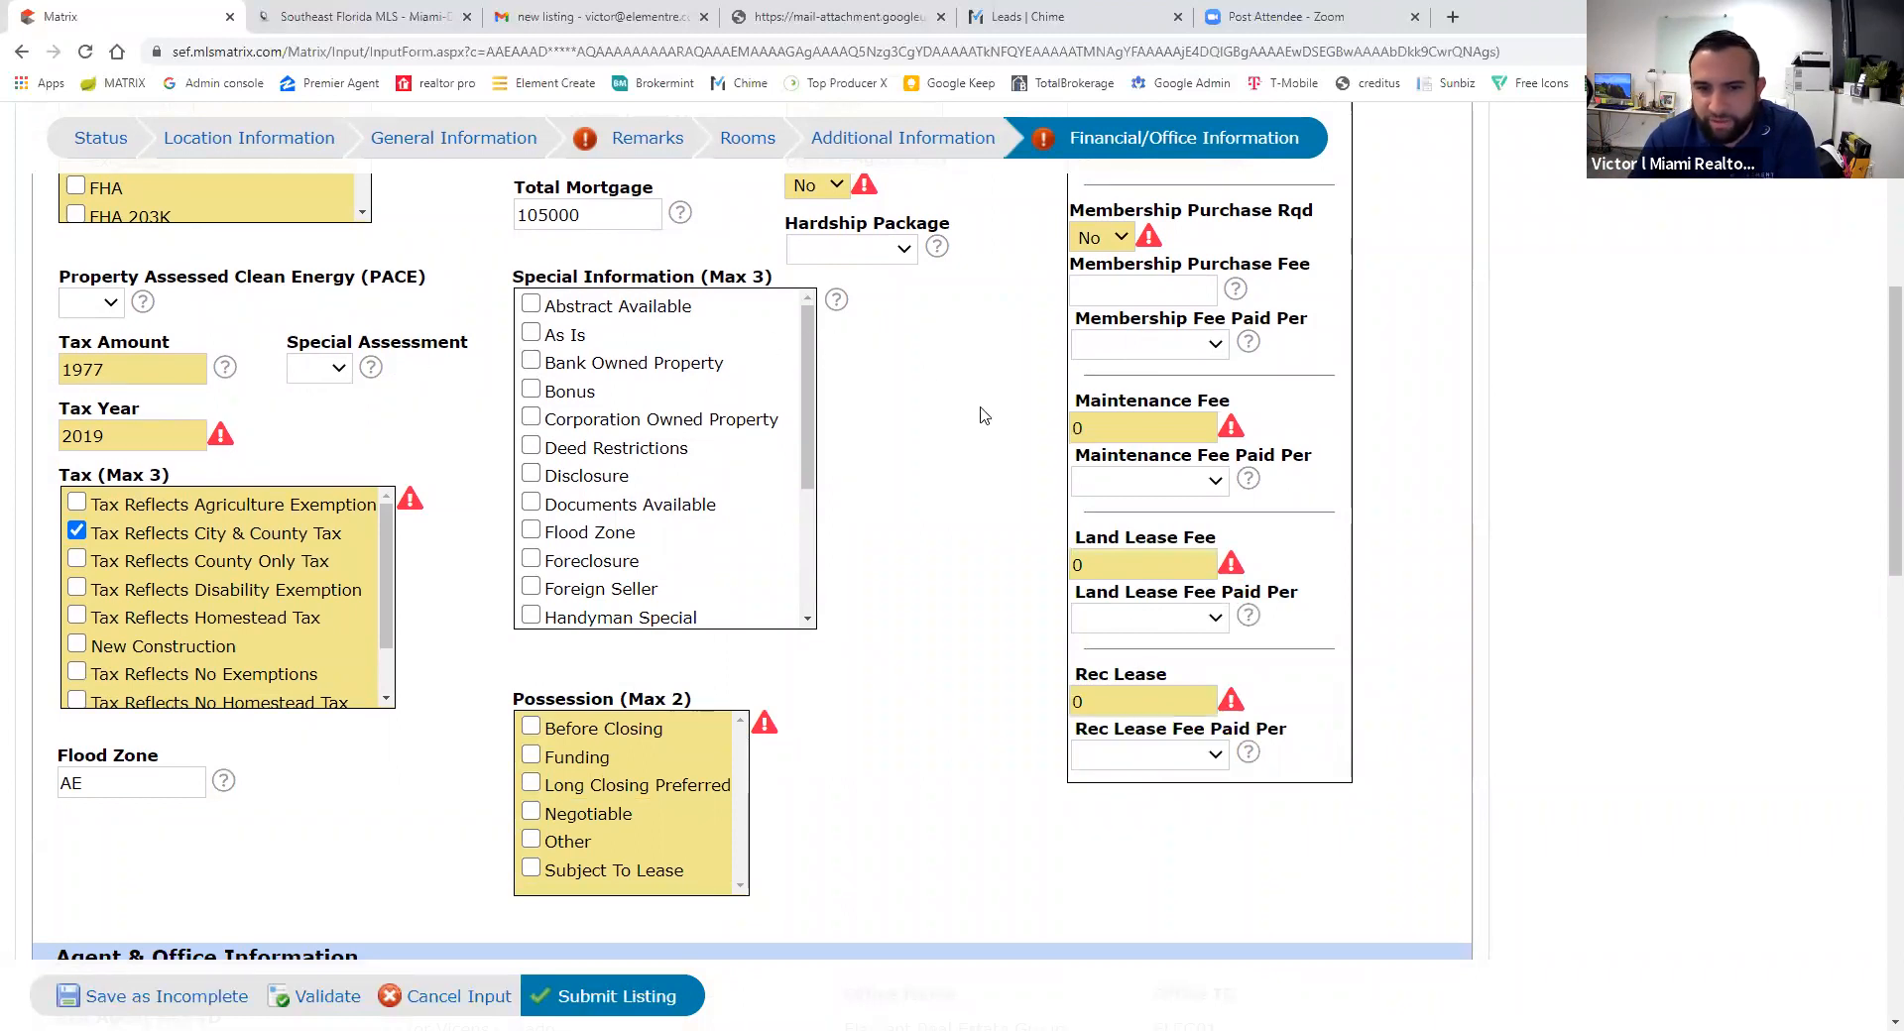
scroll(986, 622, "up", 2)
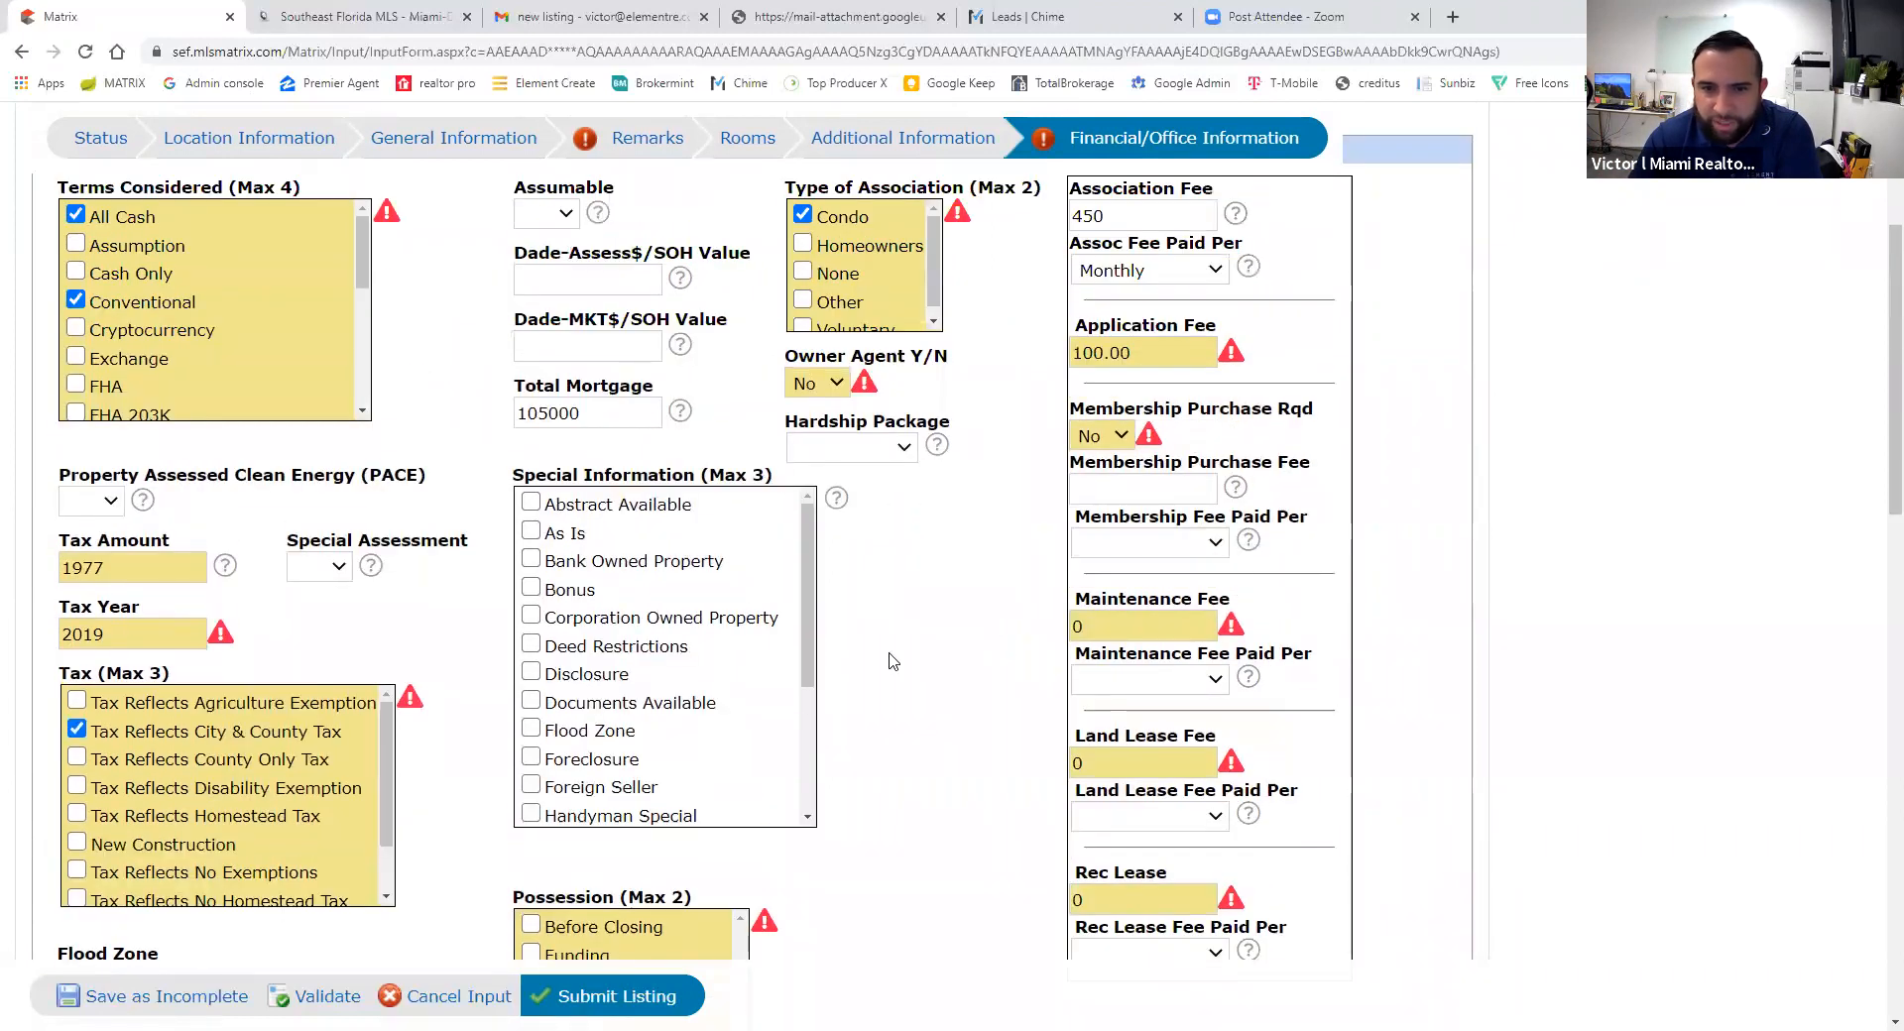
scroll(898, 625, "down", 4)
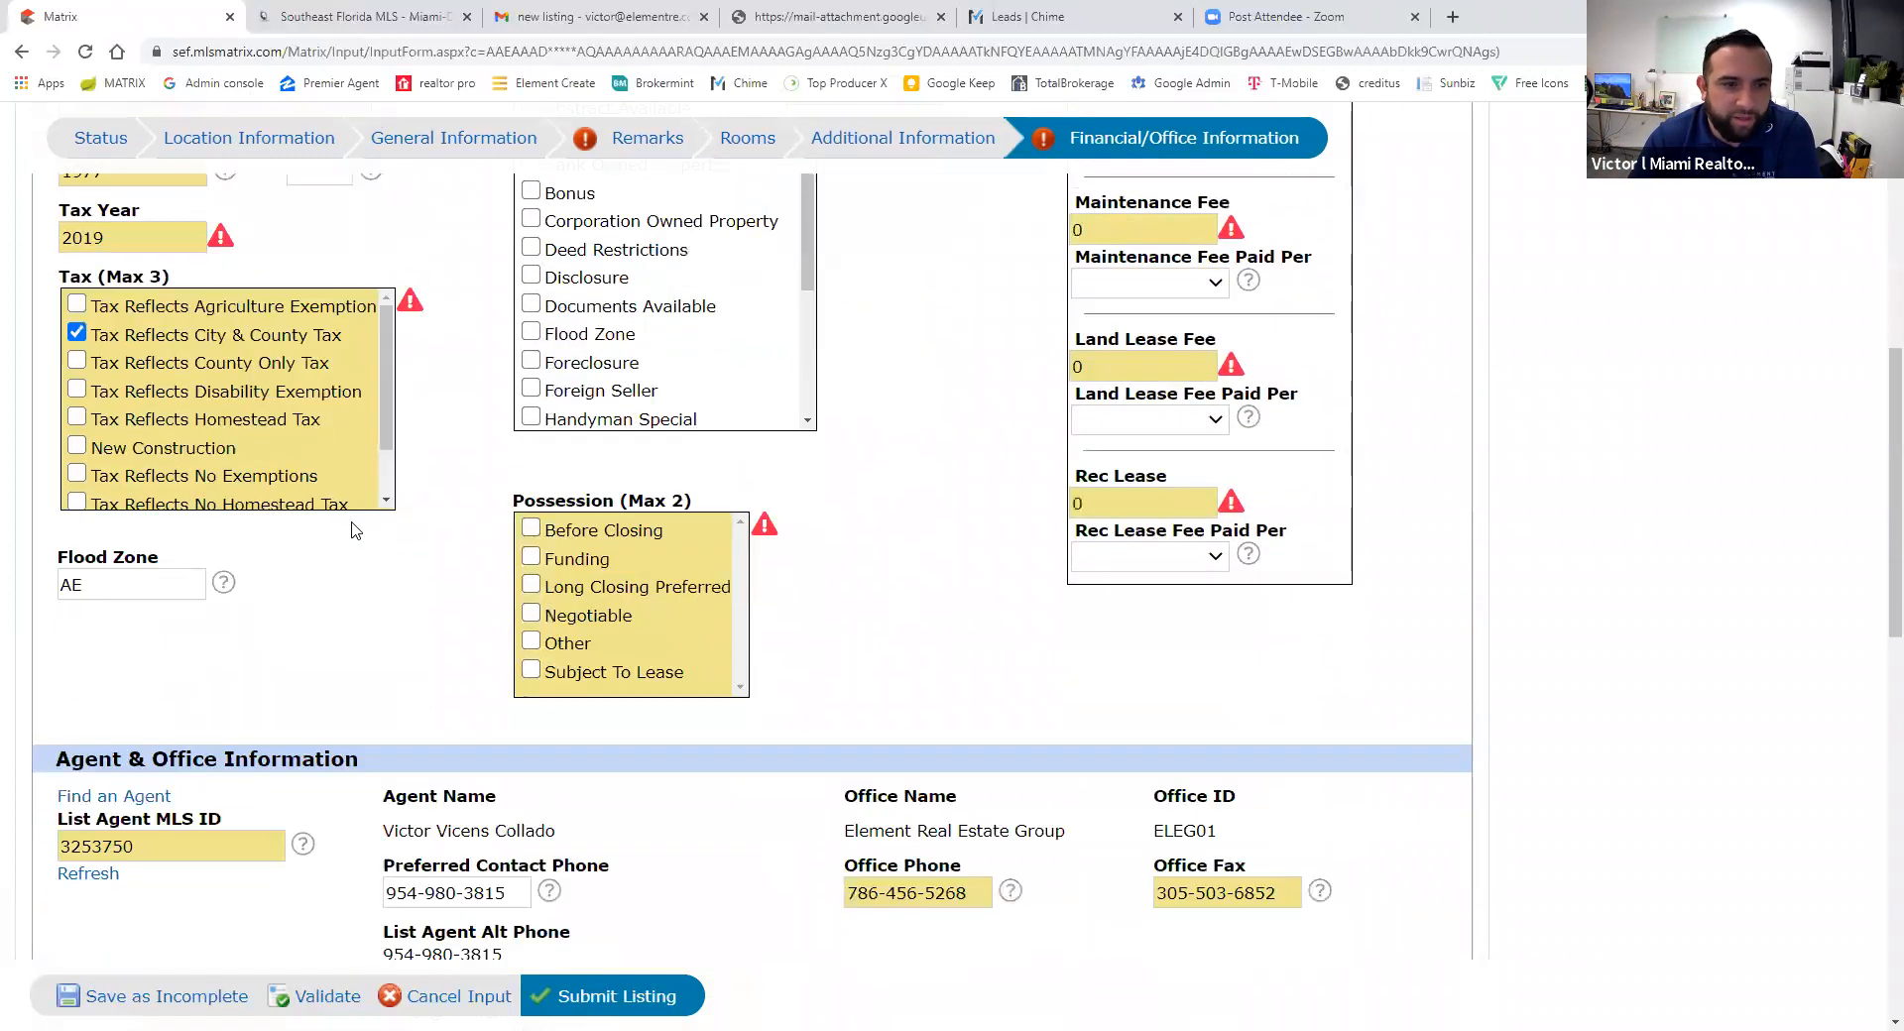
- Mark Funding as possession and set AVM, Blogging and Address on Internet to Yes
left_click(565, 567)
scroll(930, 616, "down", 3)
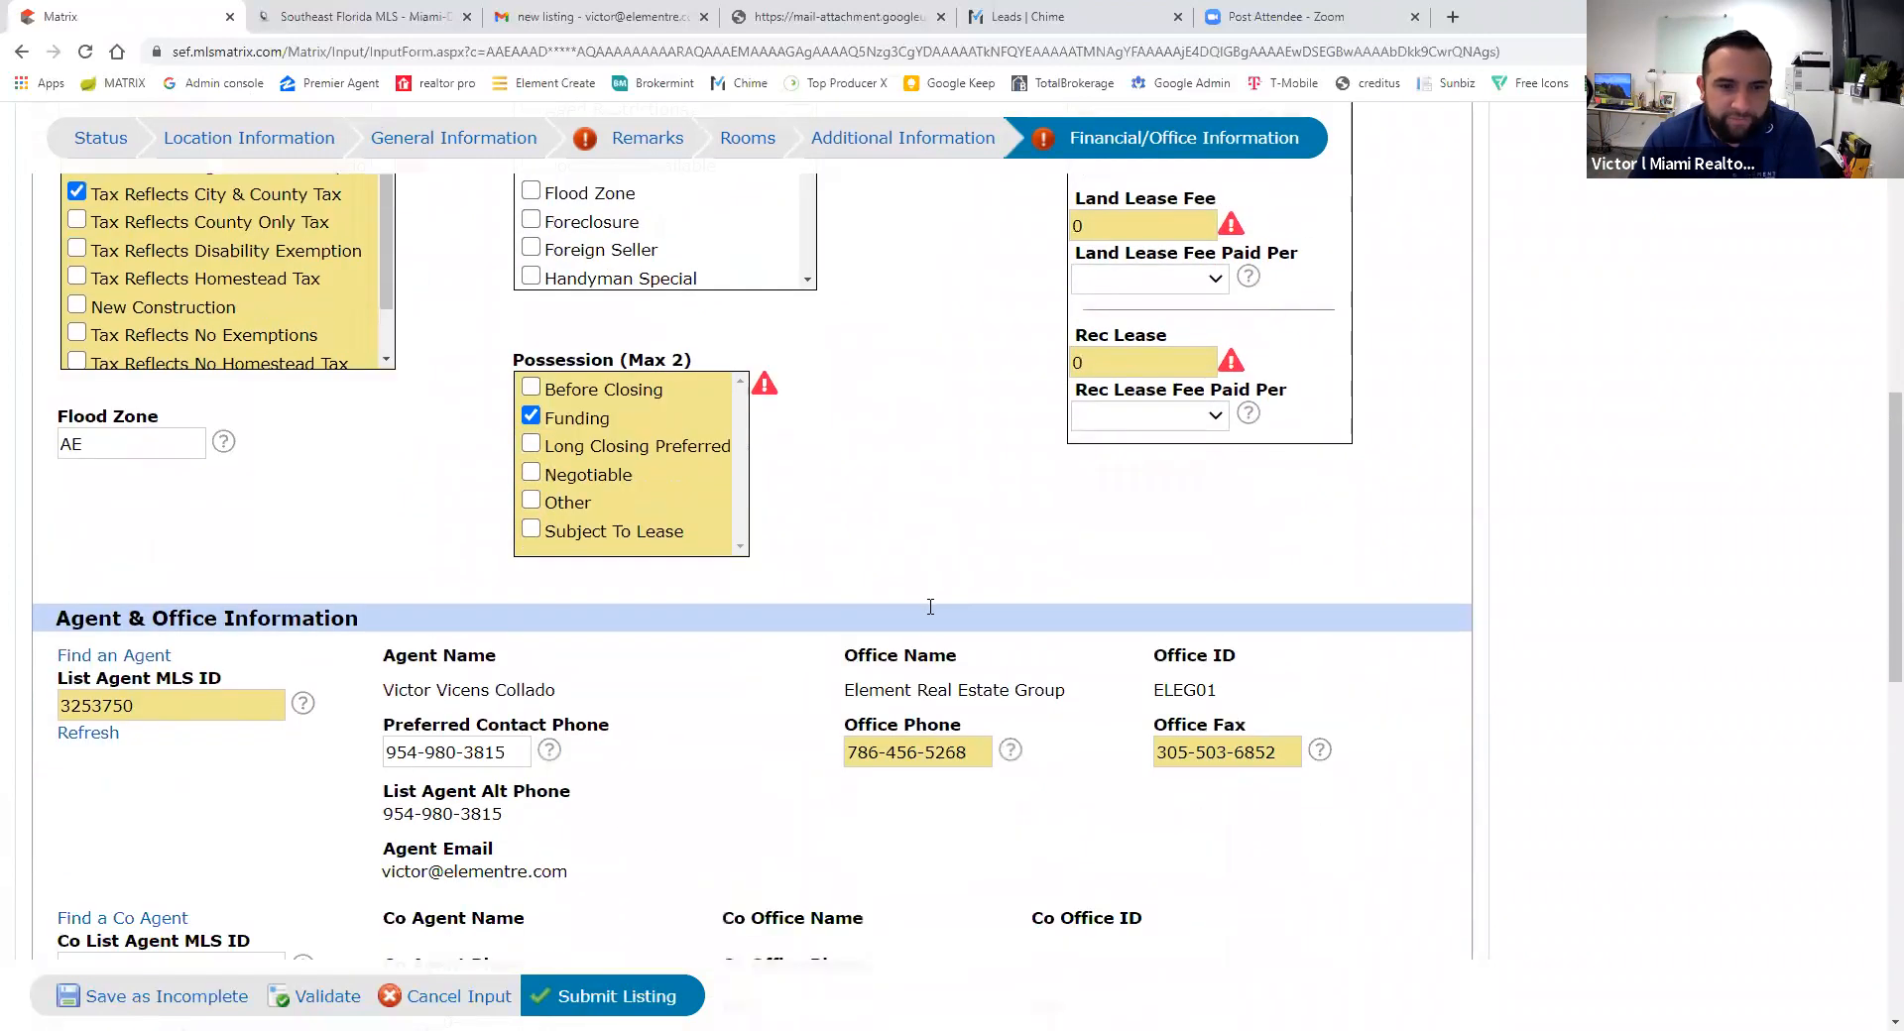
scroll(799, 651, "down", 4)
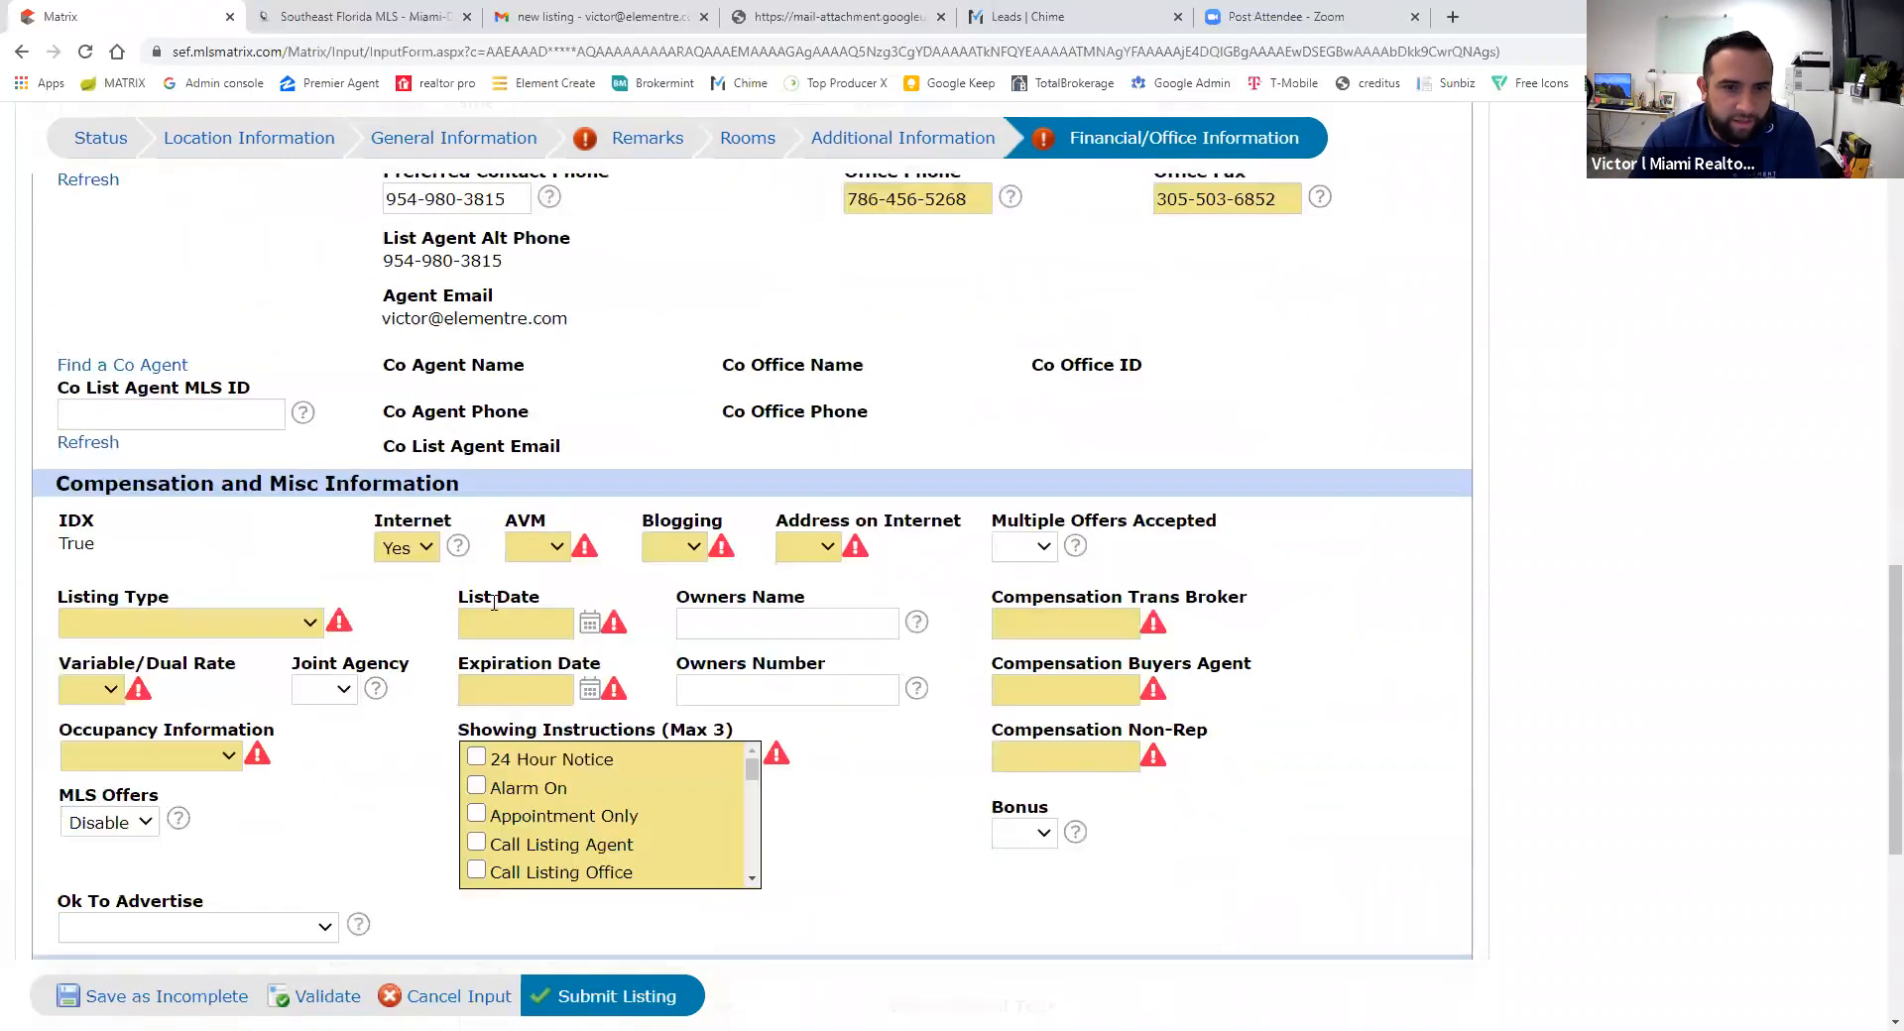
scroll(443, 563, "down", 1)
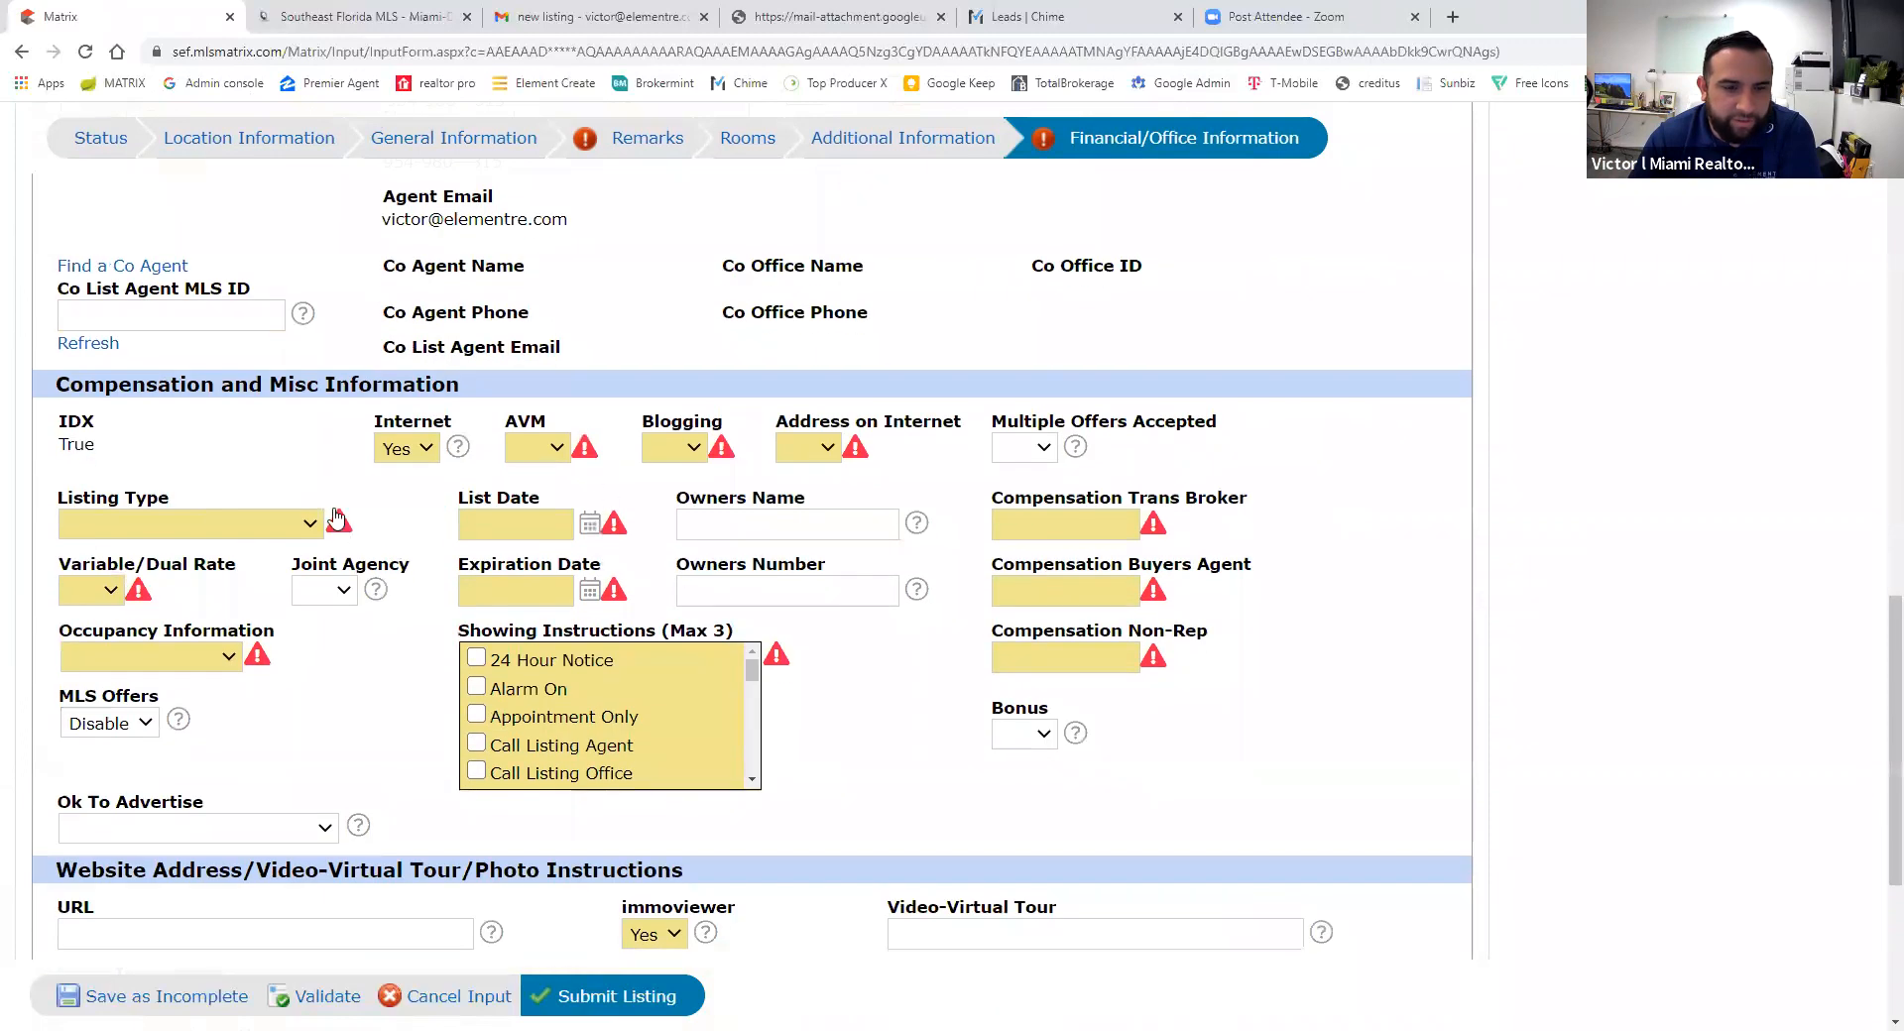
left_click(531, 452)
left_click(540, 496)
left_click(682, 447)
left_click(694, 496)
left_click(808, 447)
left_click(806, 496)
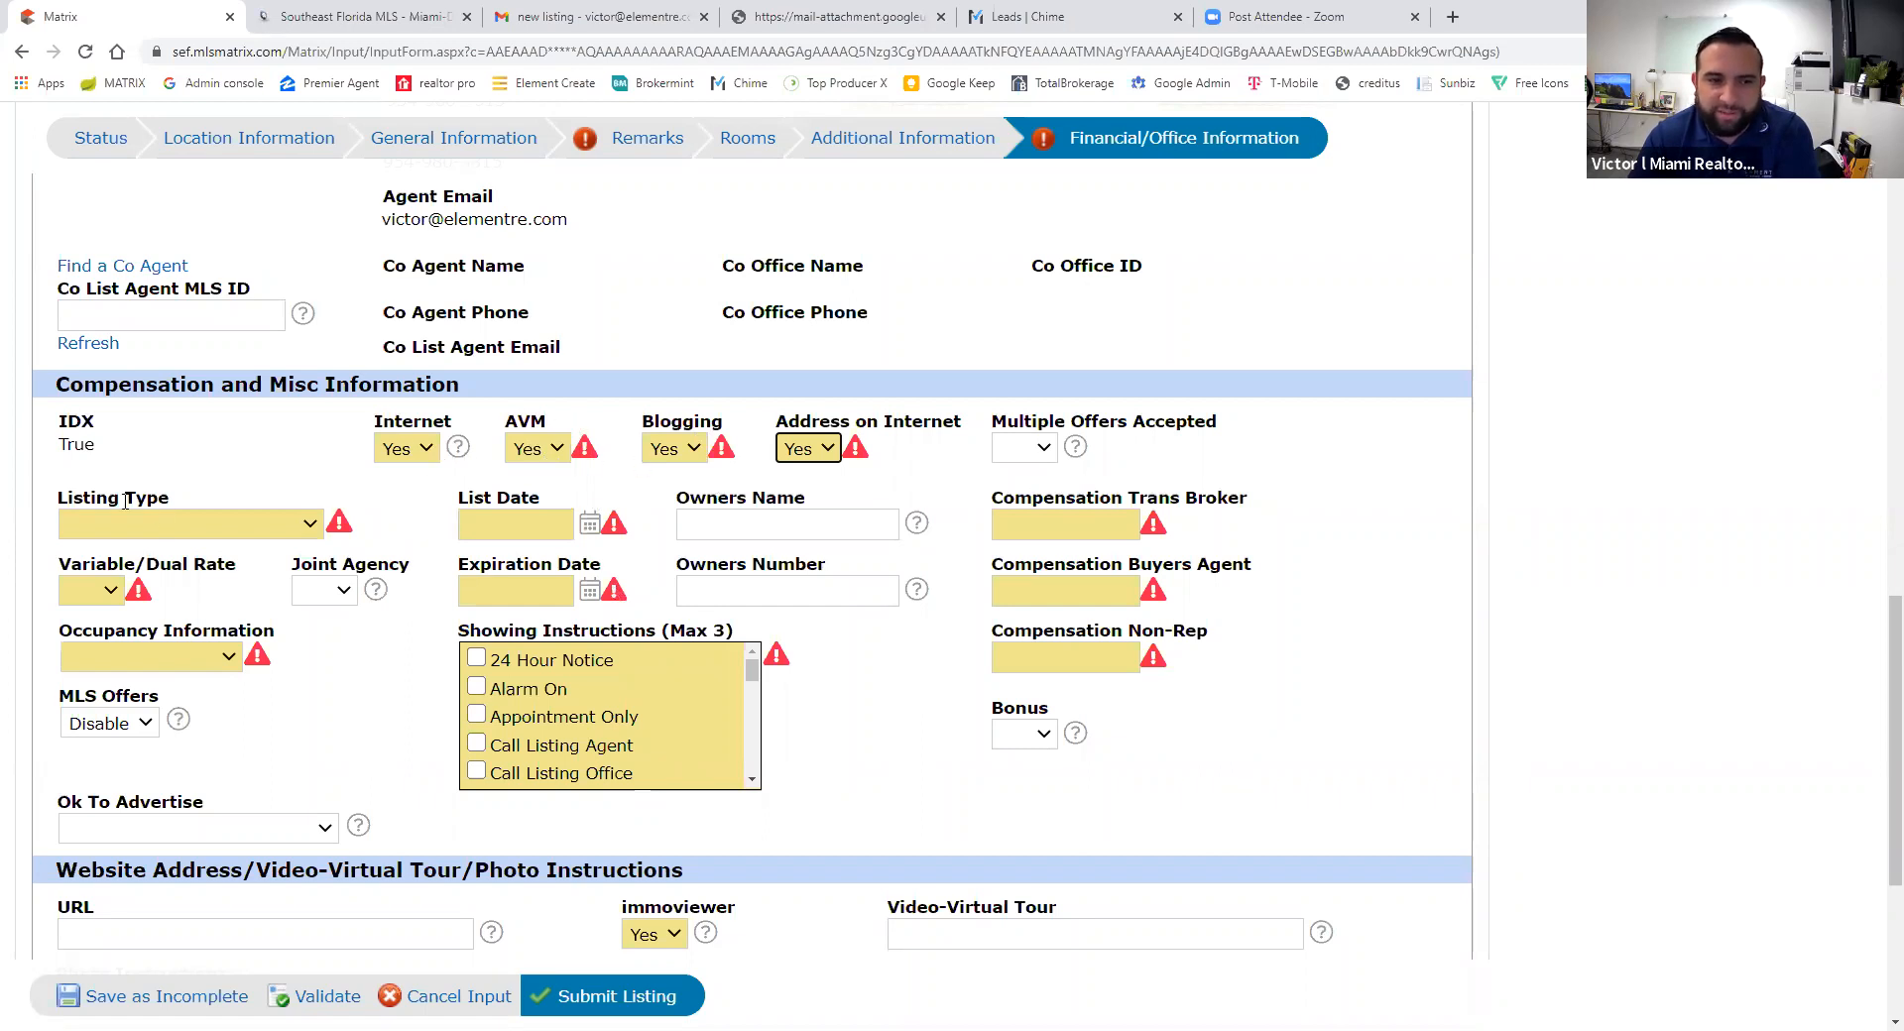
- Set listing type Exclusive Right to Sell/Rent, Variable/Dual Rate No, occupancy Call Listing Agent
left_click(99, 528)
left_click(105, 613)
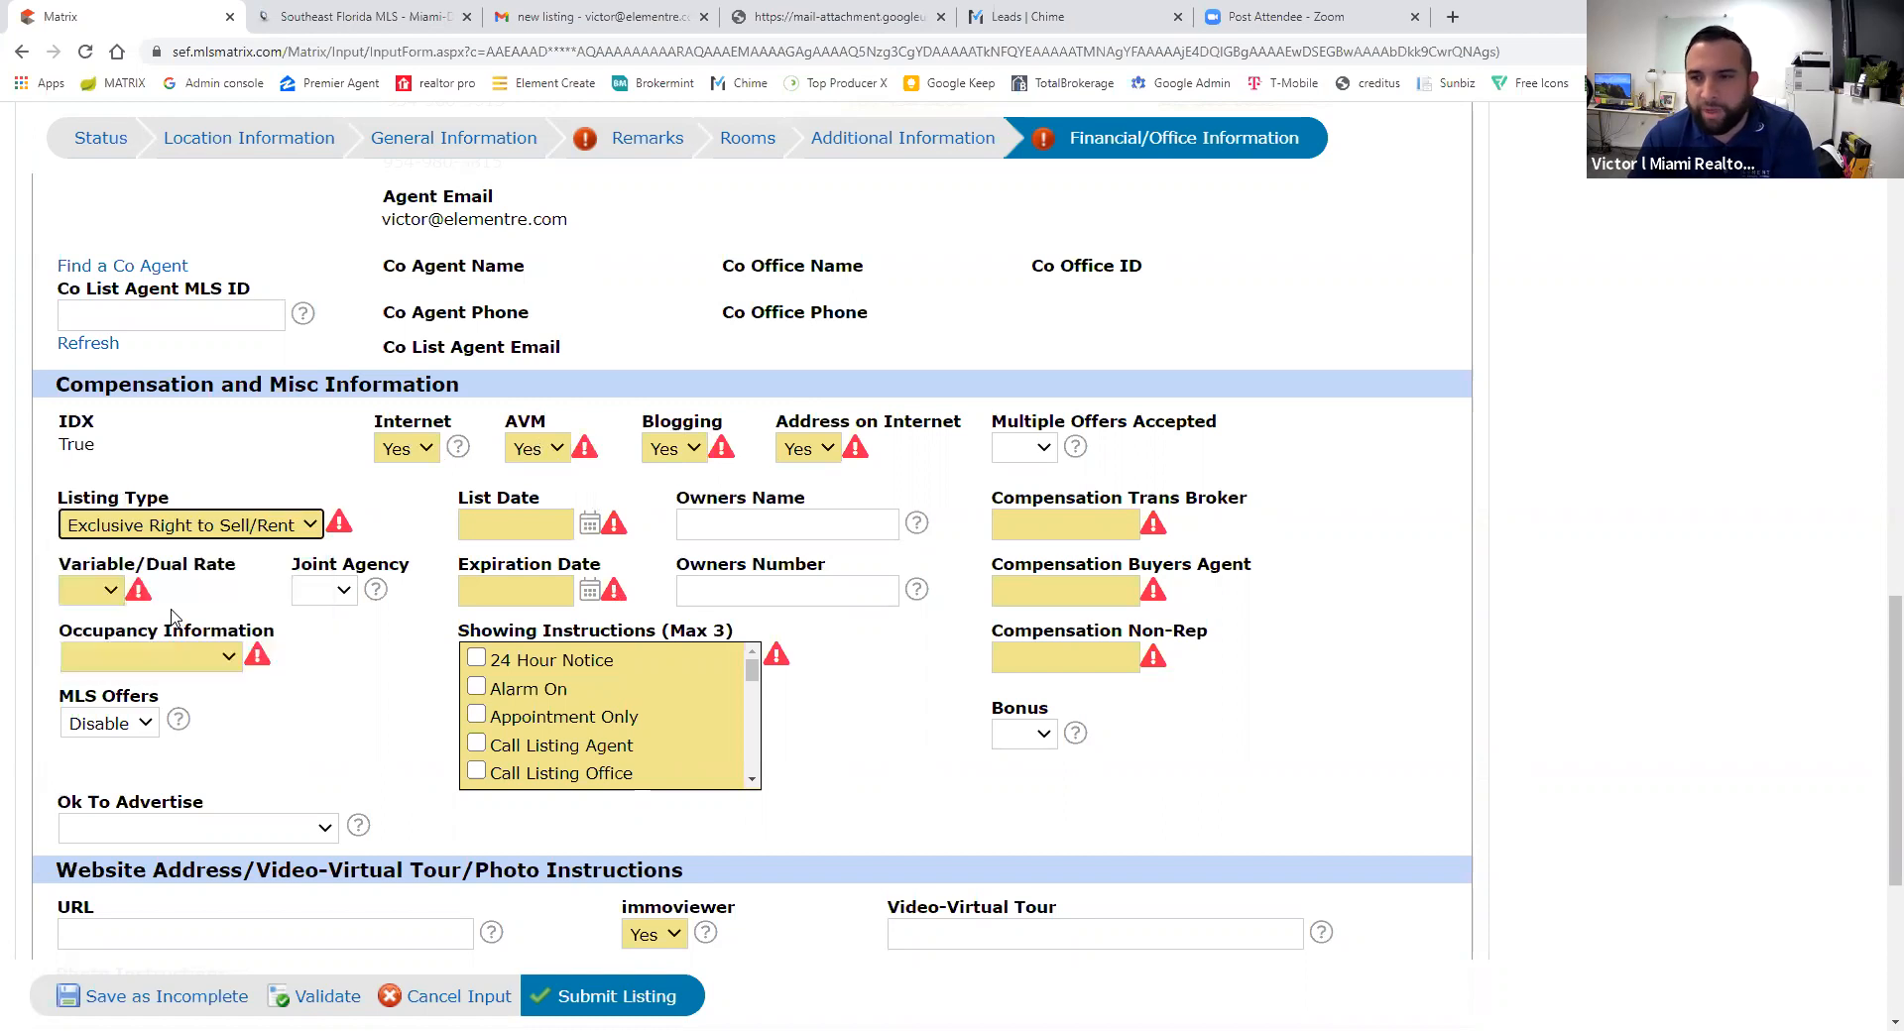
left_click(99, 592)
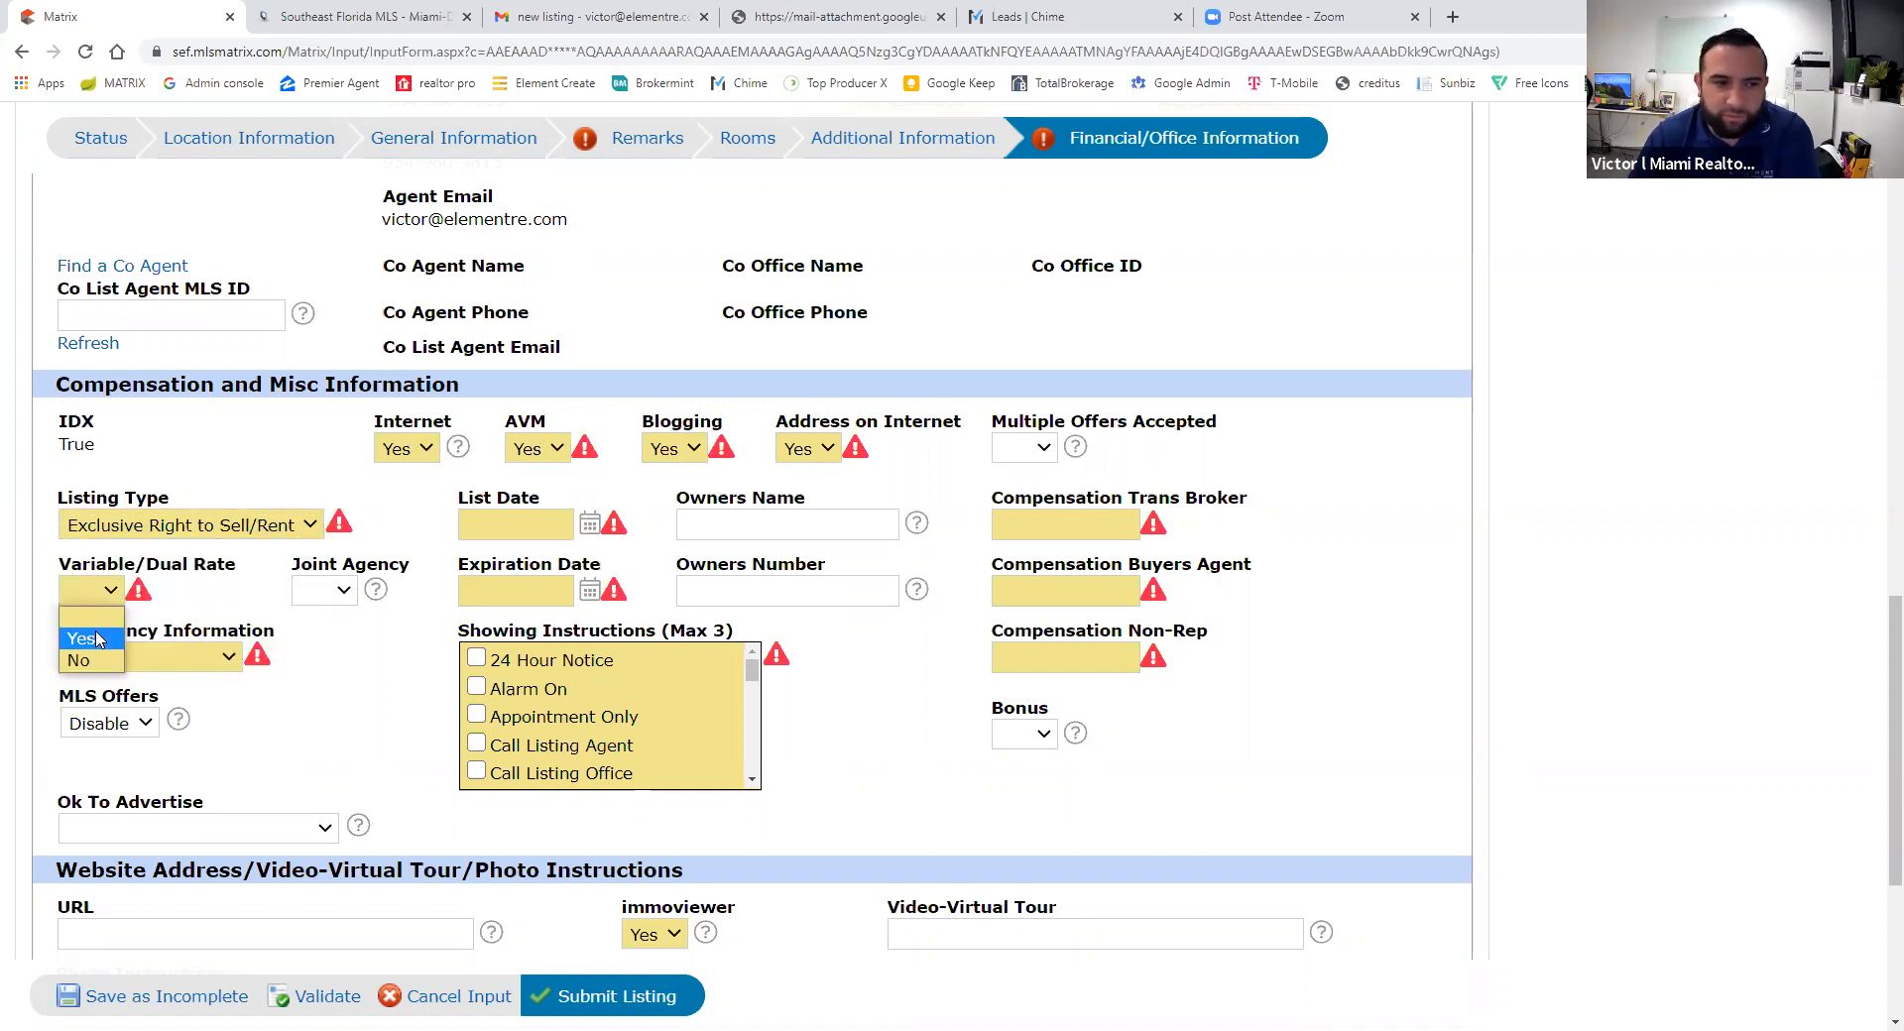
left_click(79, 661)
left_click(194, 659)
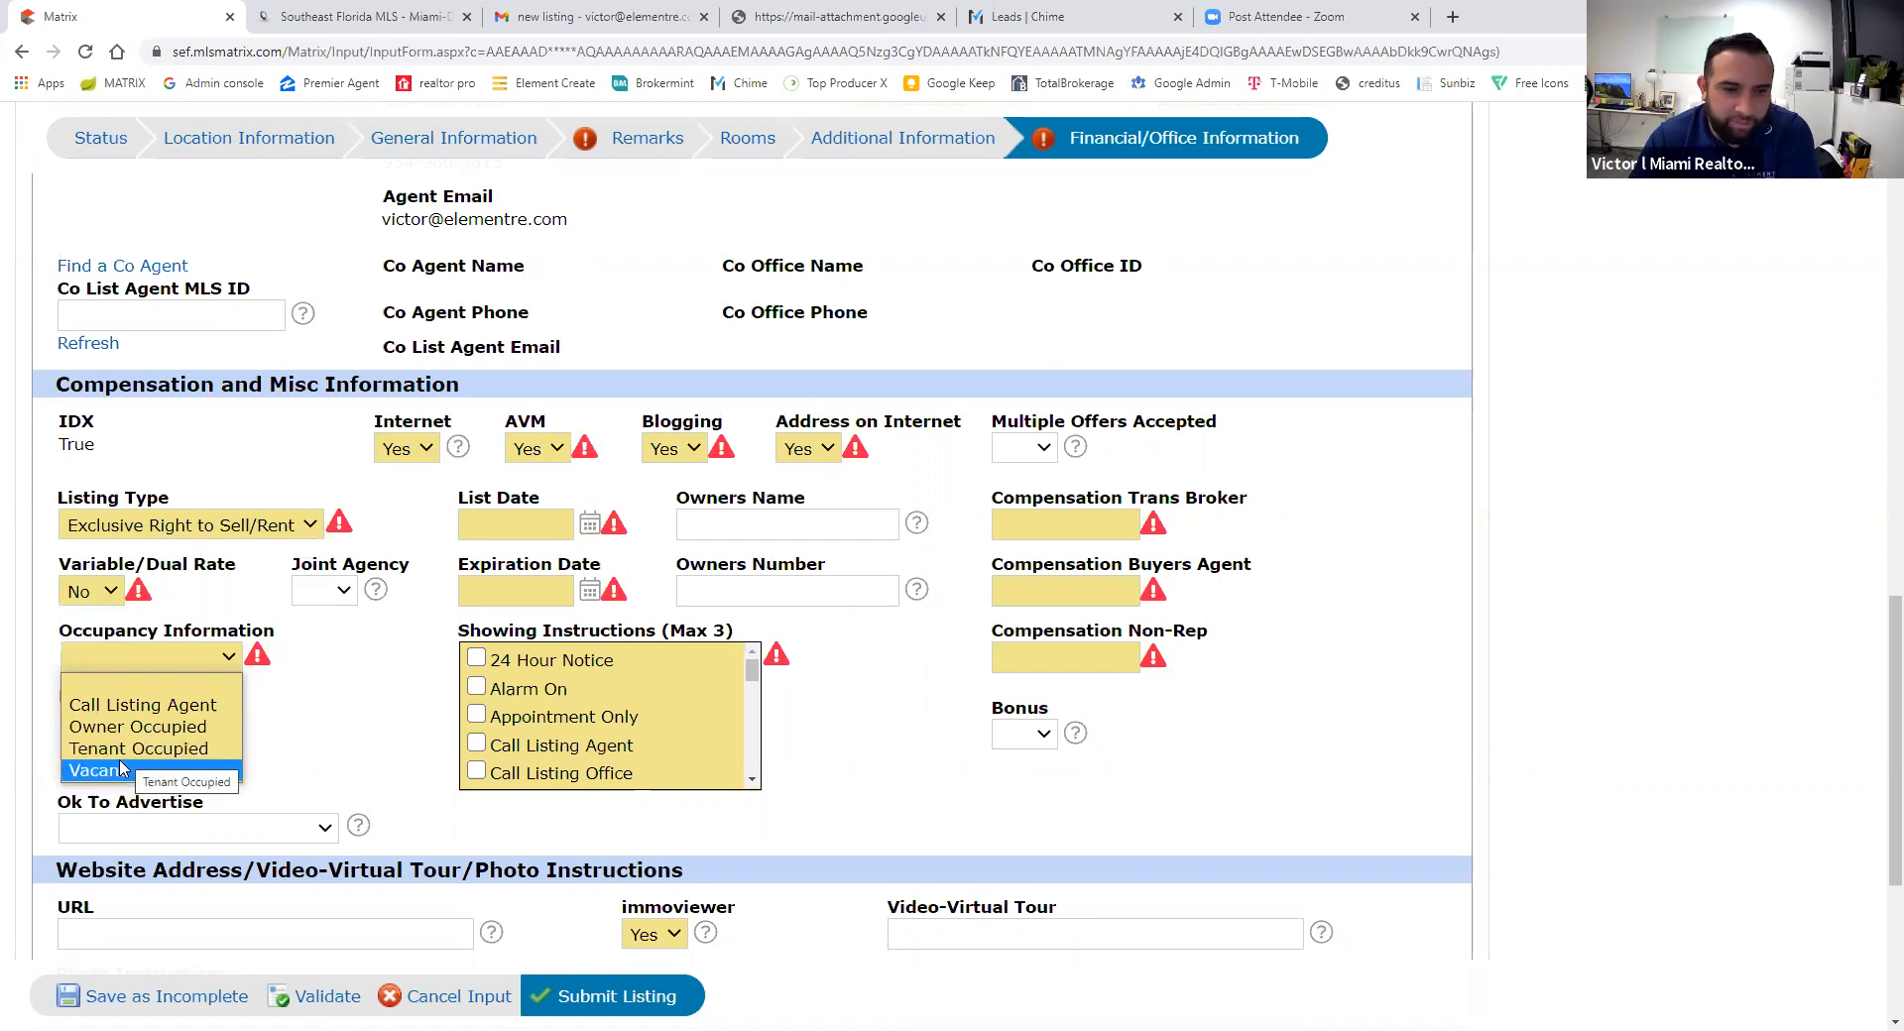
left_click(126, 713)
left_click(175, 654)
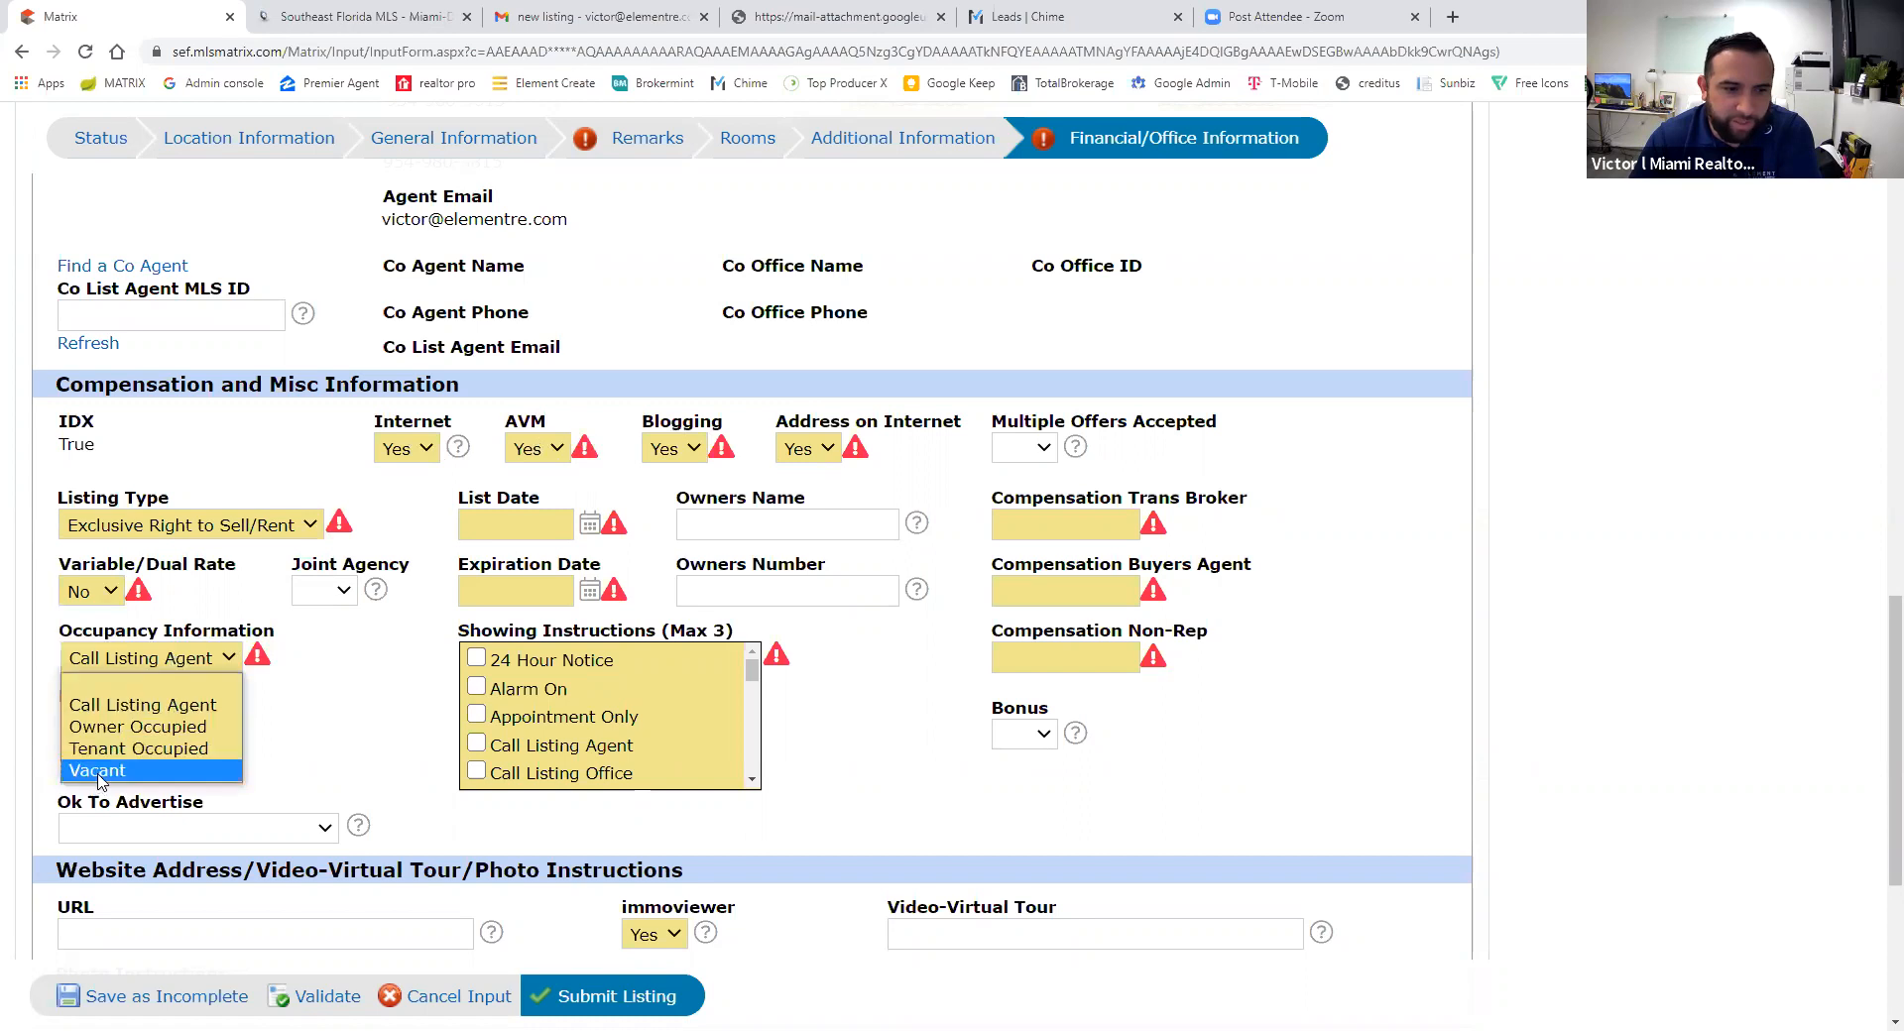
left_click(136, 706)
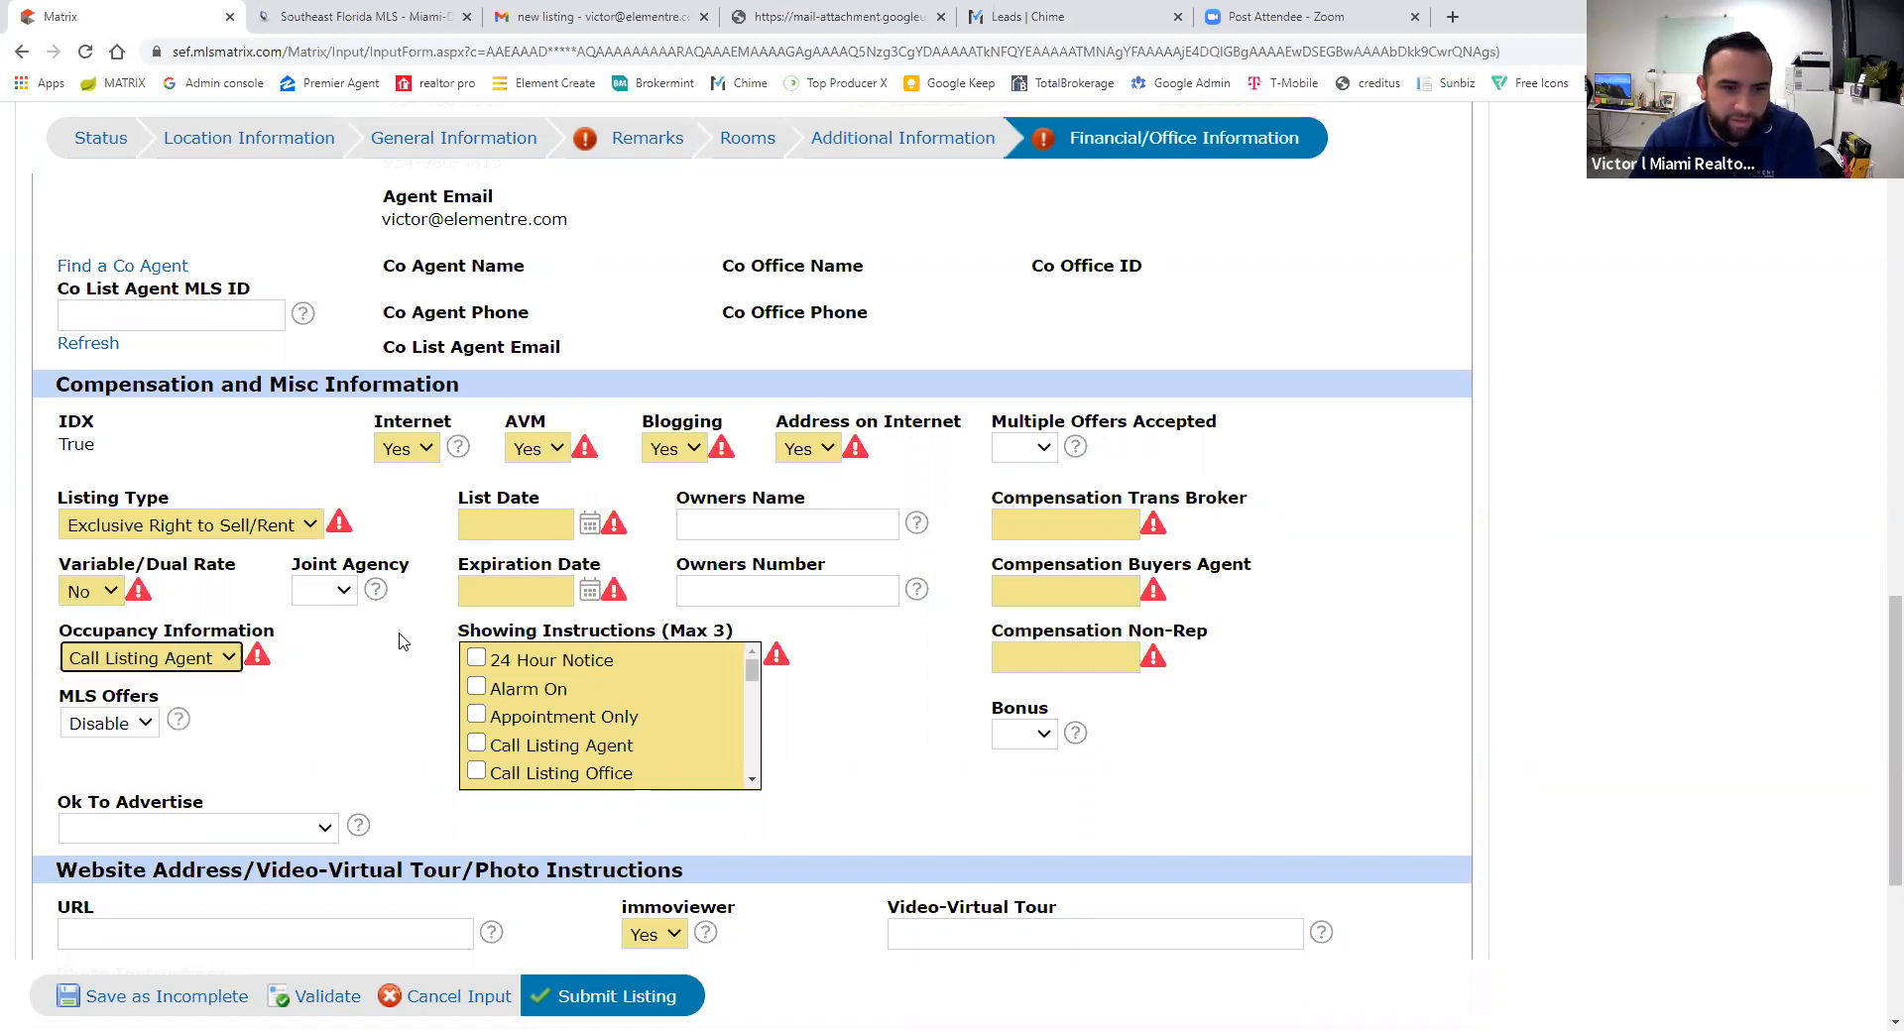
left_click(589, 523)
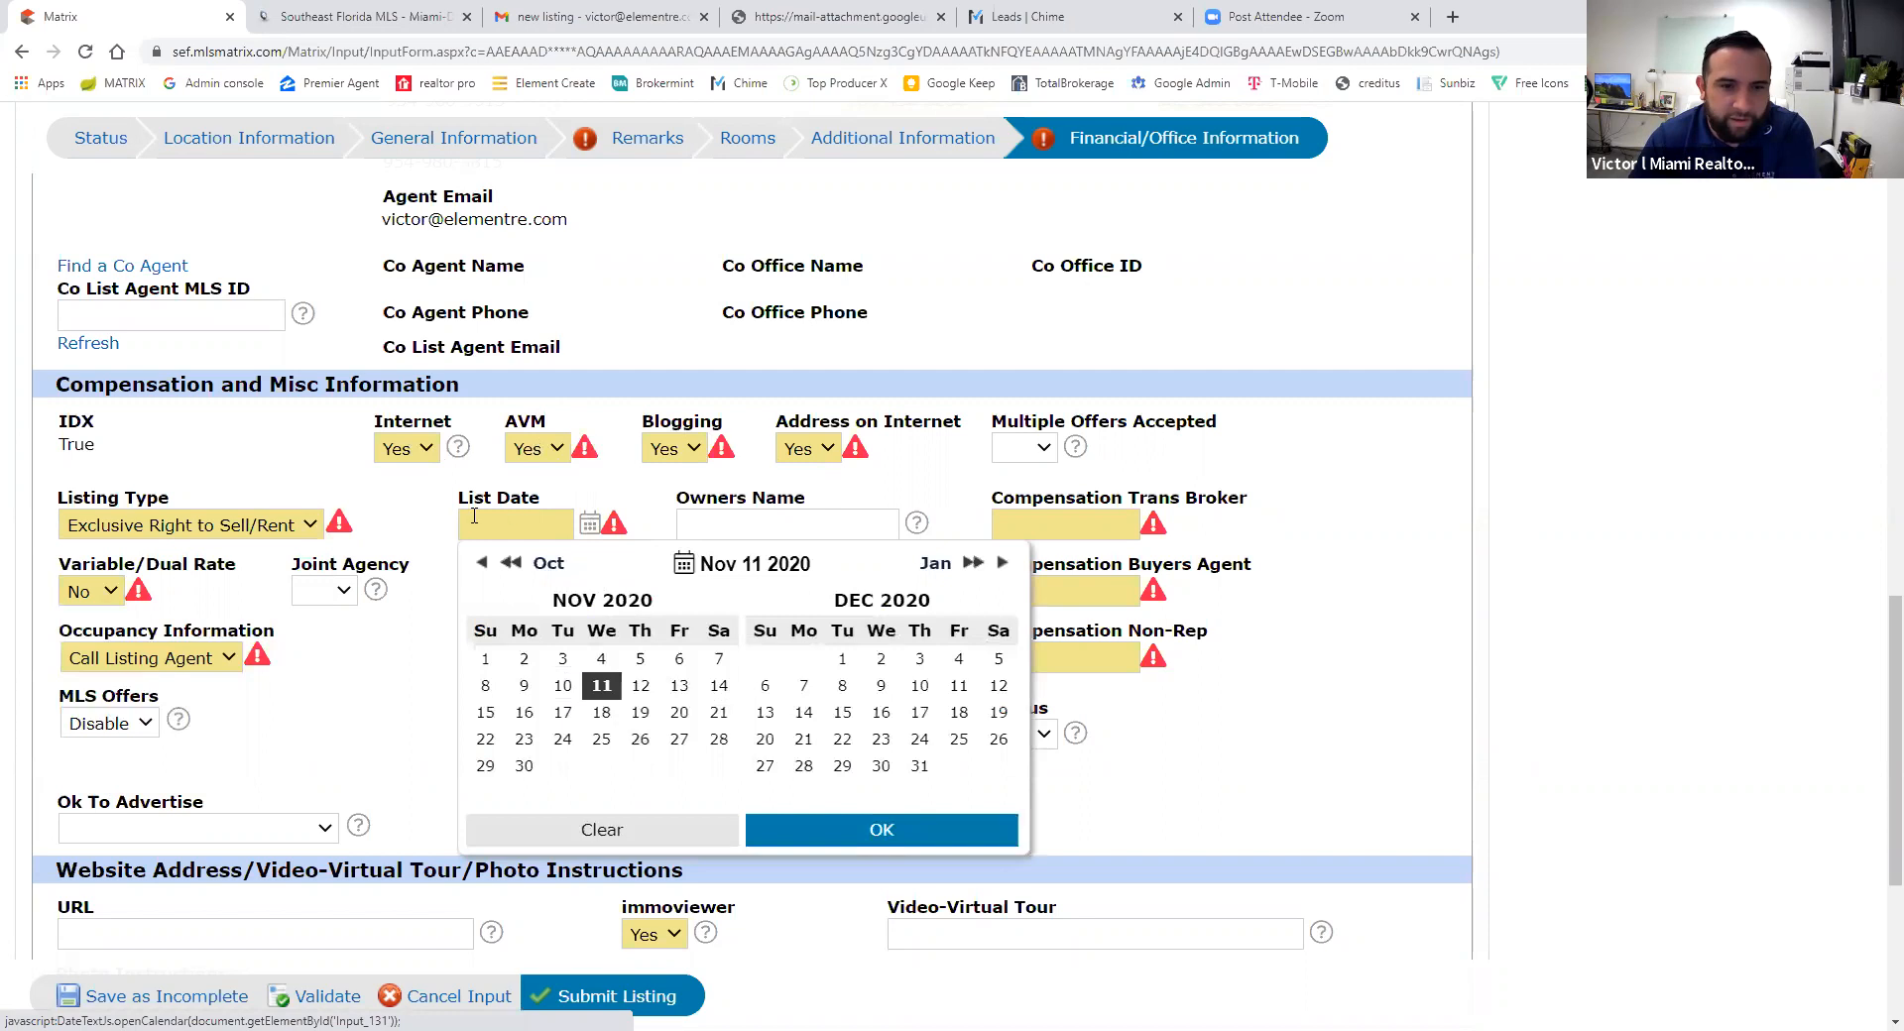
- Confirm the 11/11/2020 list date against the signed listing agreement
left_click(859, 838)
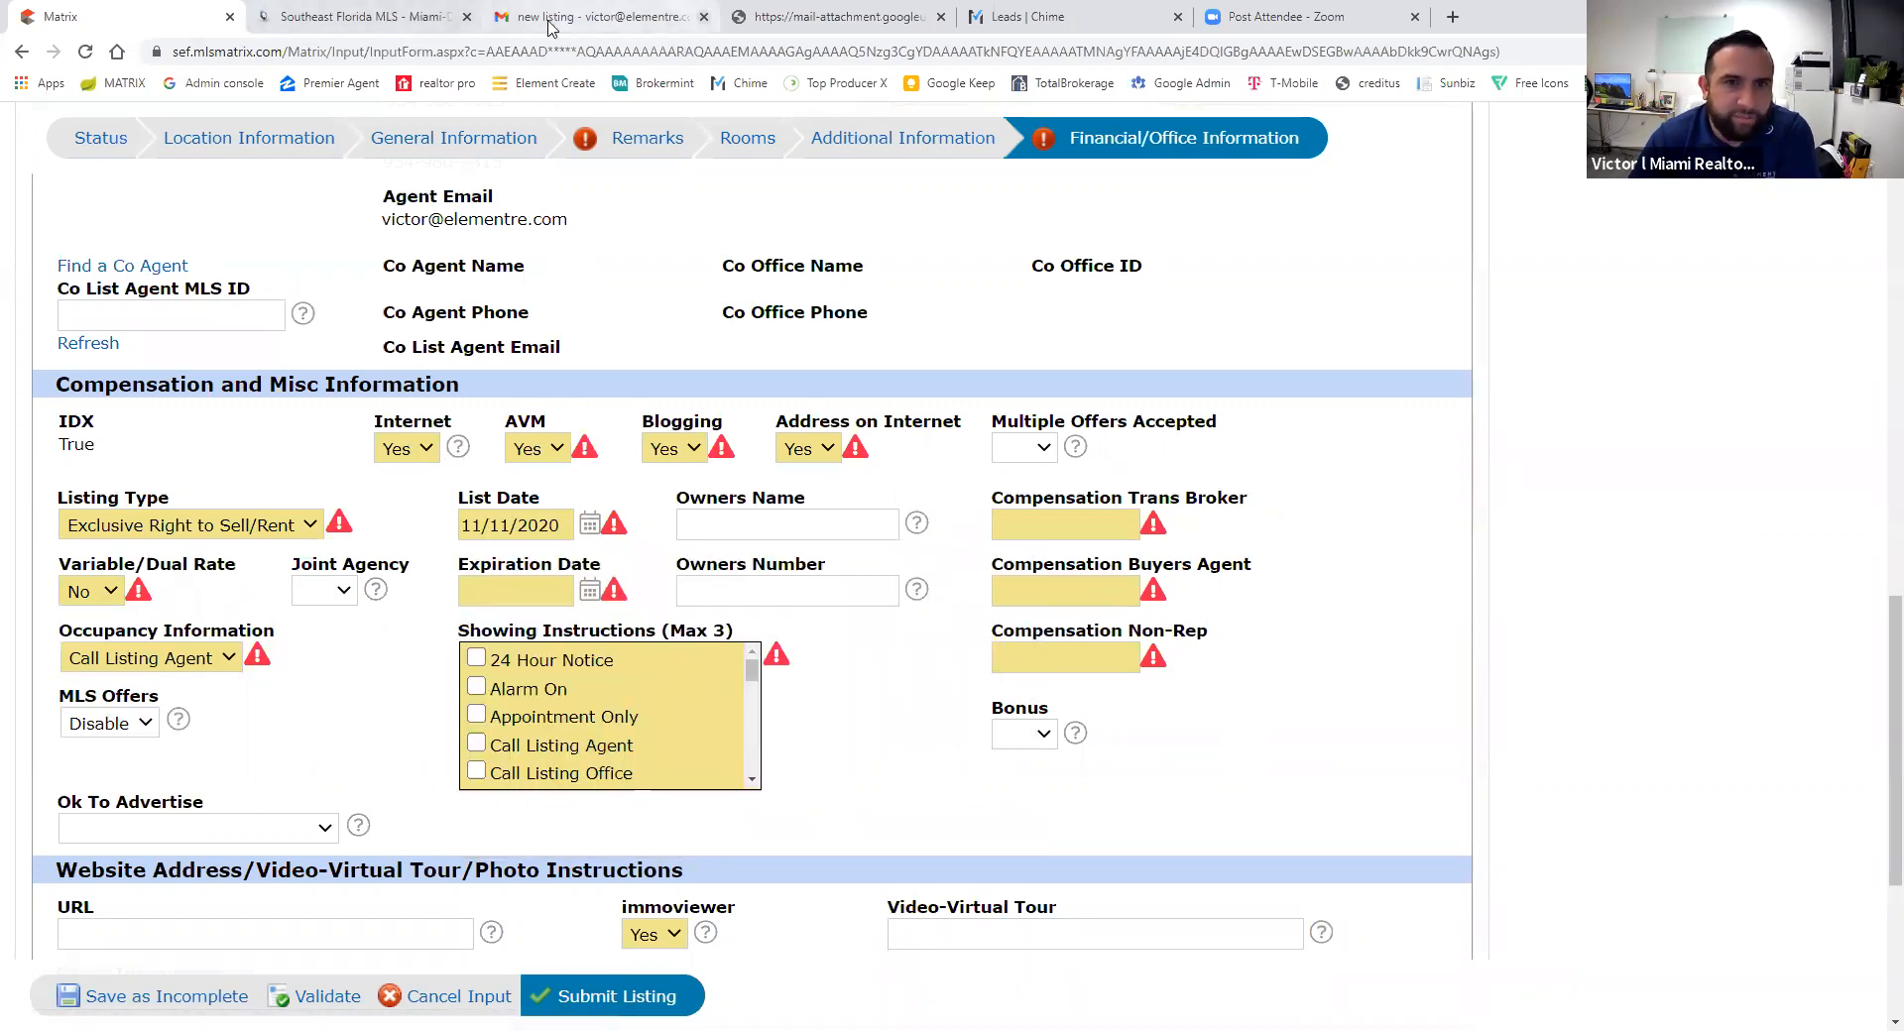
left_click(838, 17)
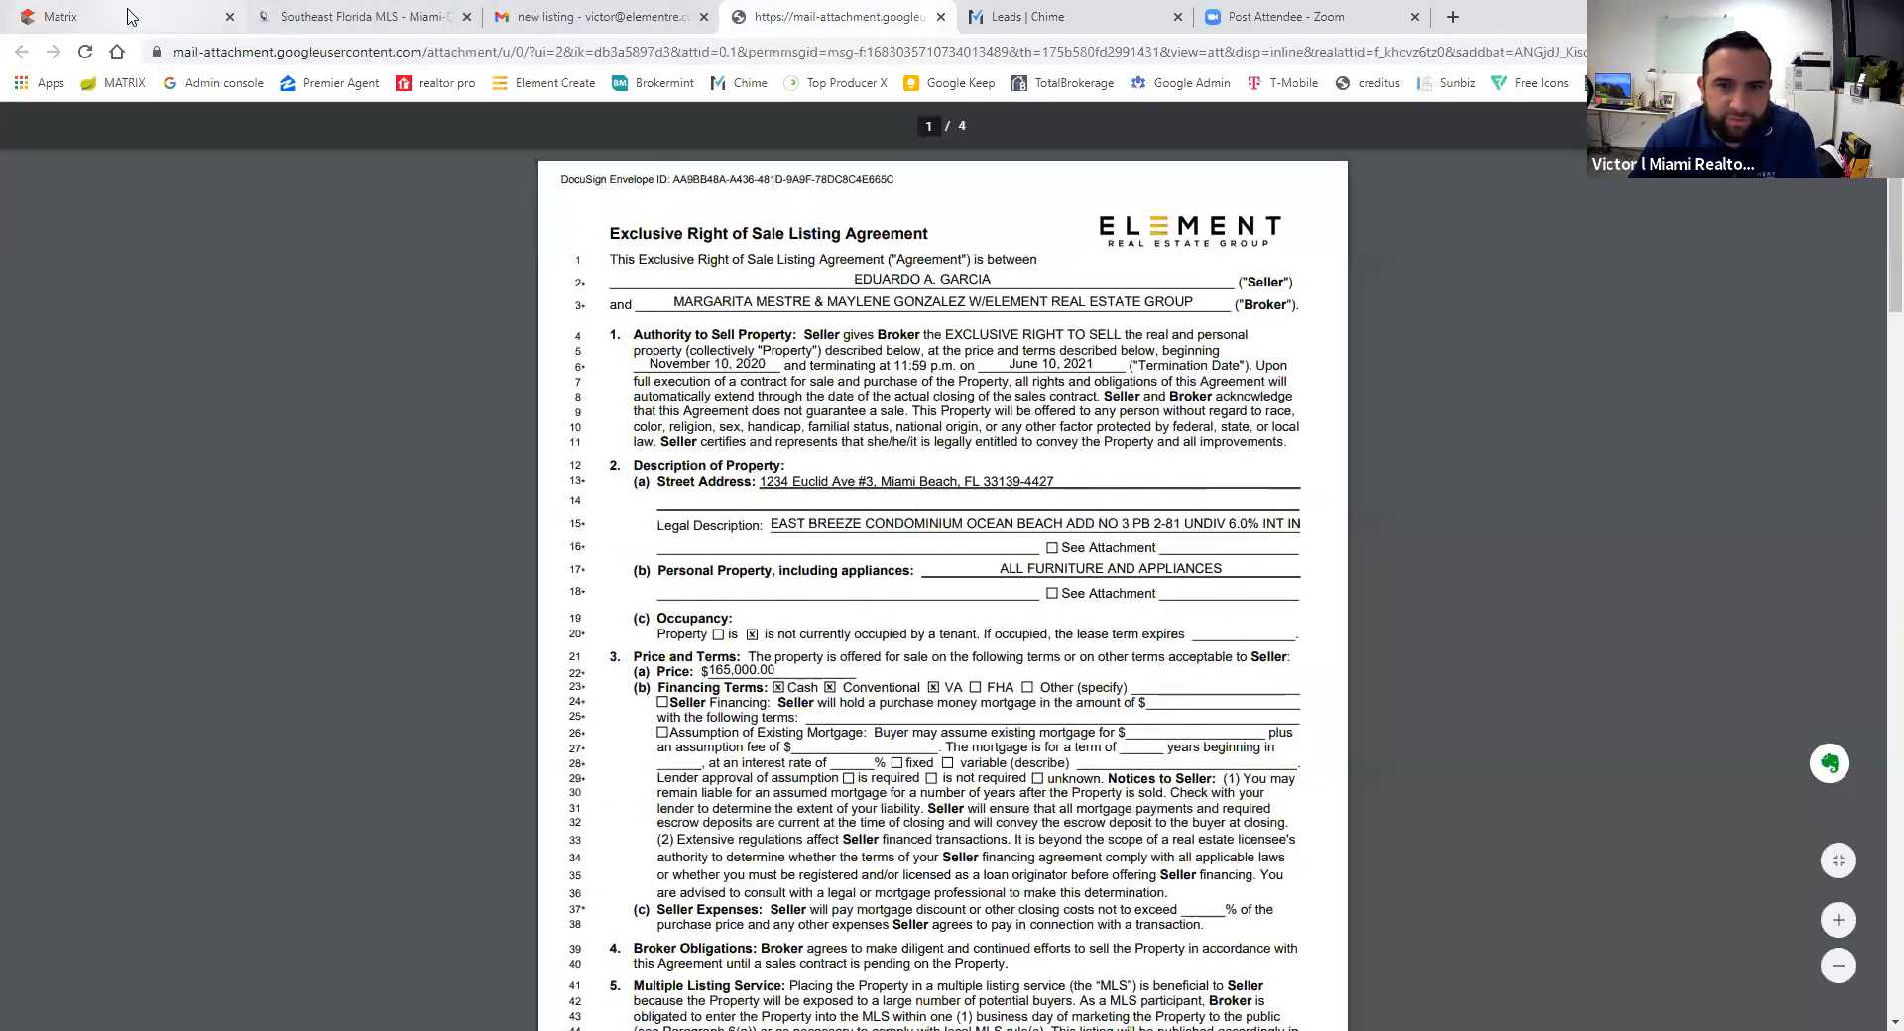
left_click(138, 18)
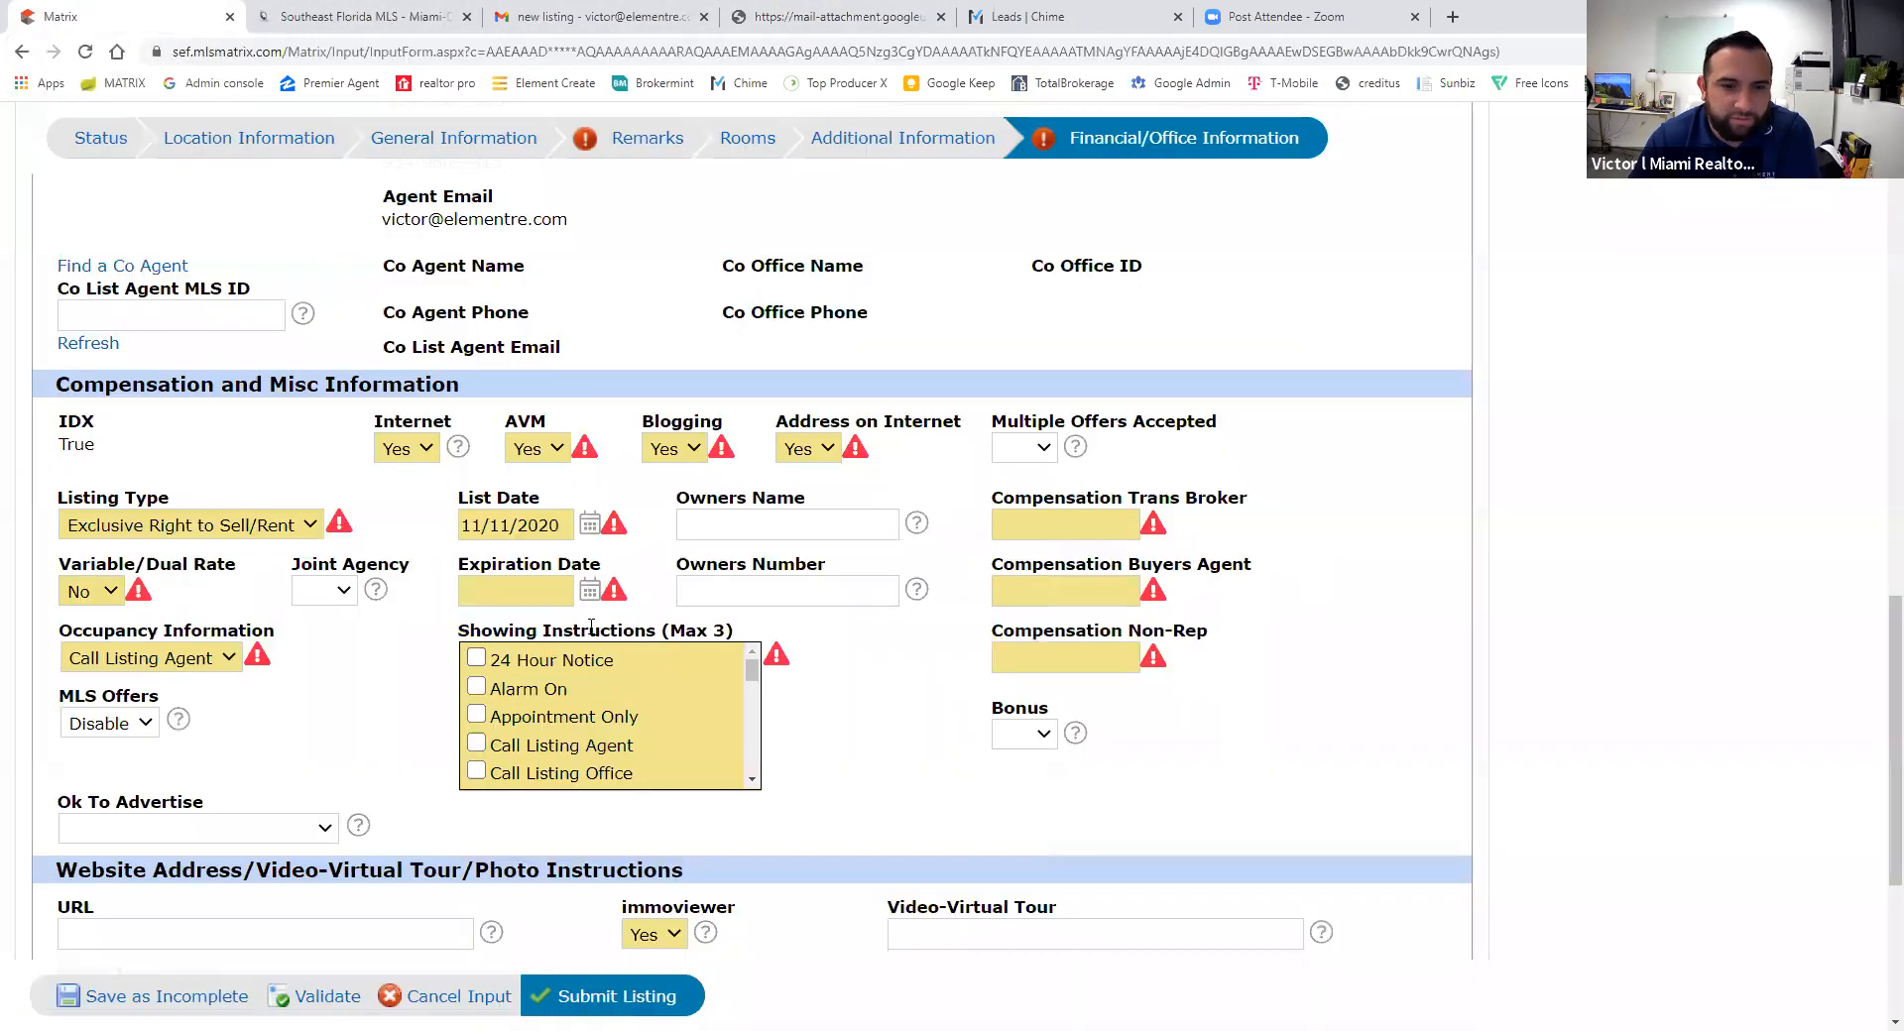
- Set the expiration date to 01/10/2021 and tick Call Listing Agent under Showing Instructions
left_click(589, 591)
left_click(1002, 630)
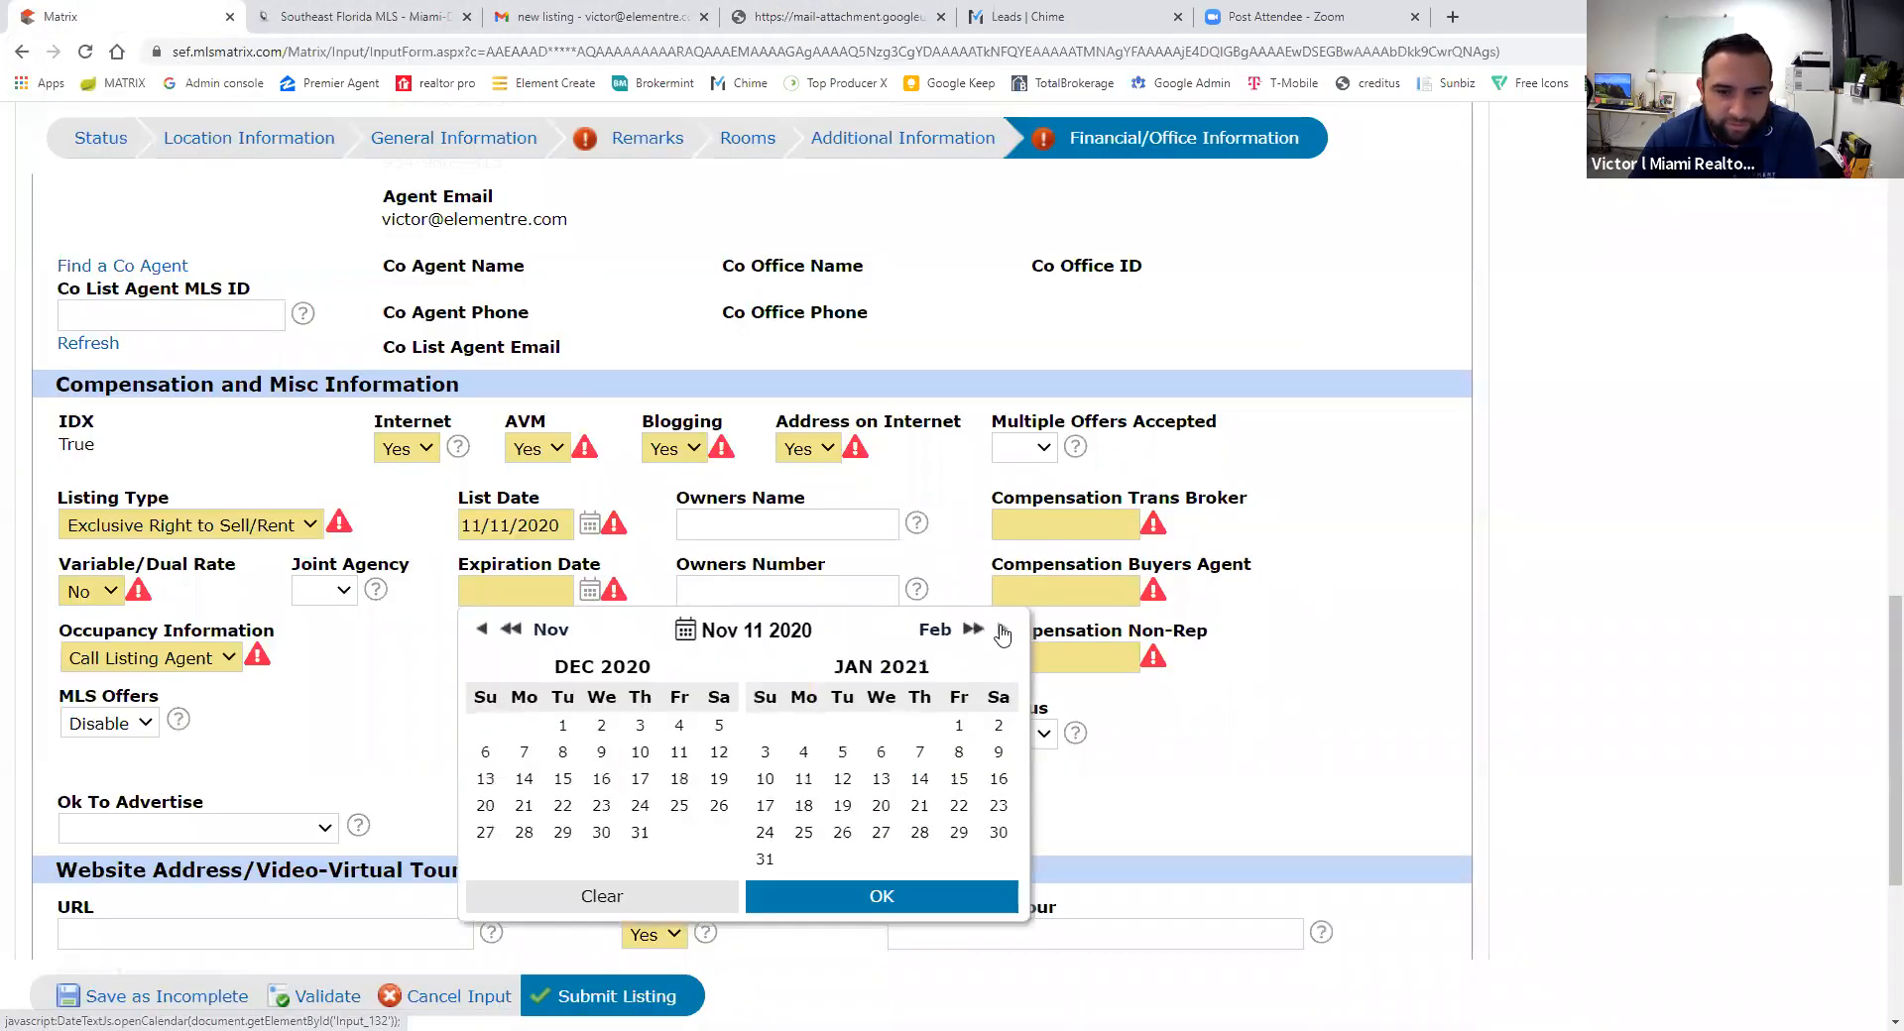
left_click(765, 779)
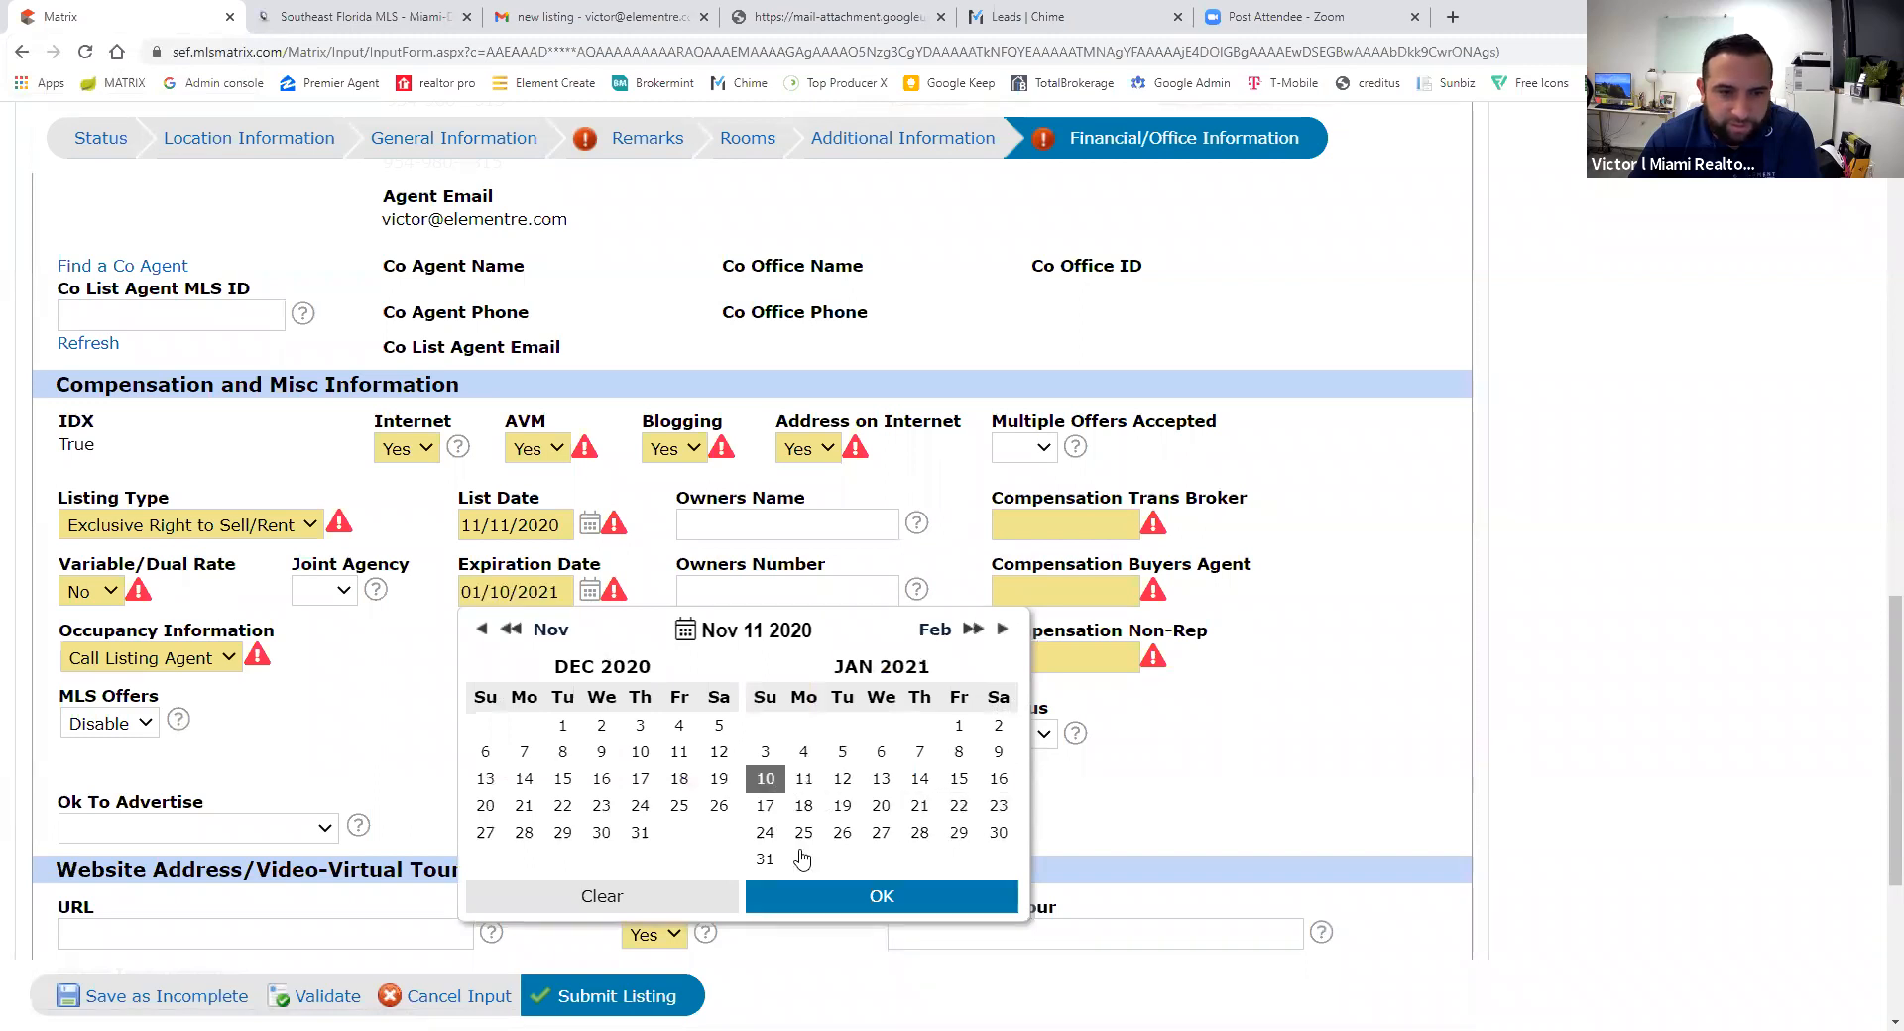
left_click(836, 897)
scroll(531, 732, "down", 1)
scroll(528, 734, "up", 2)
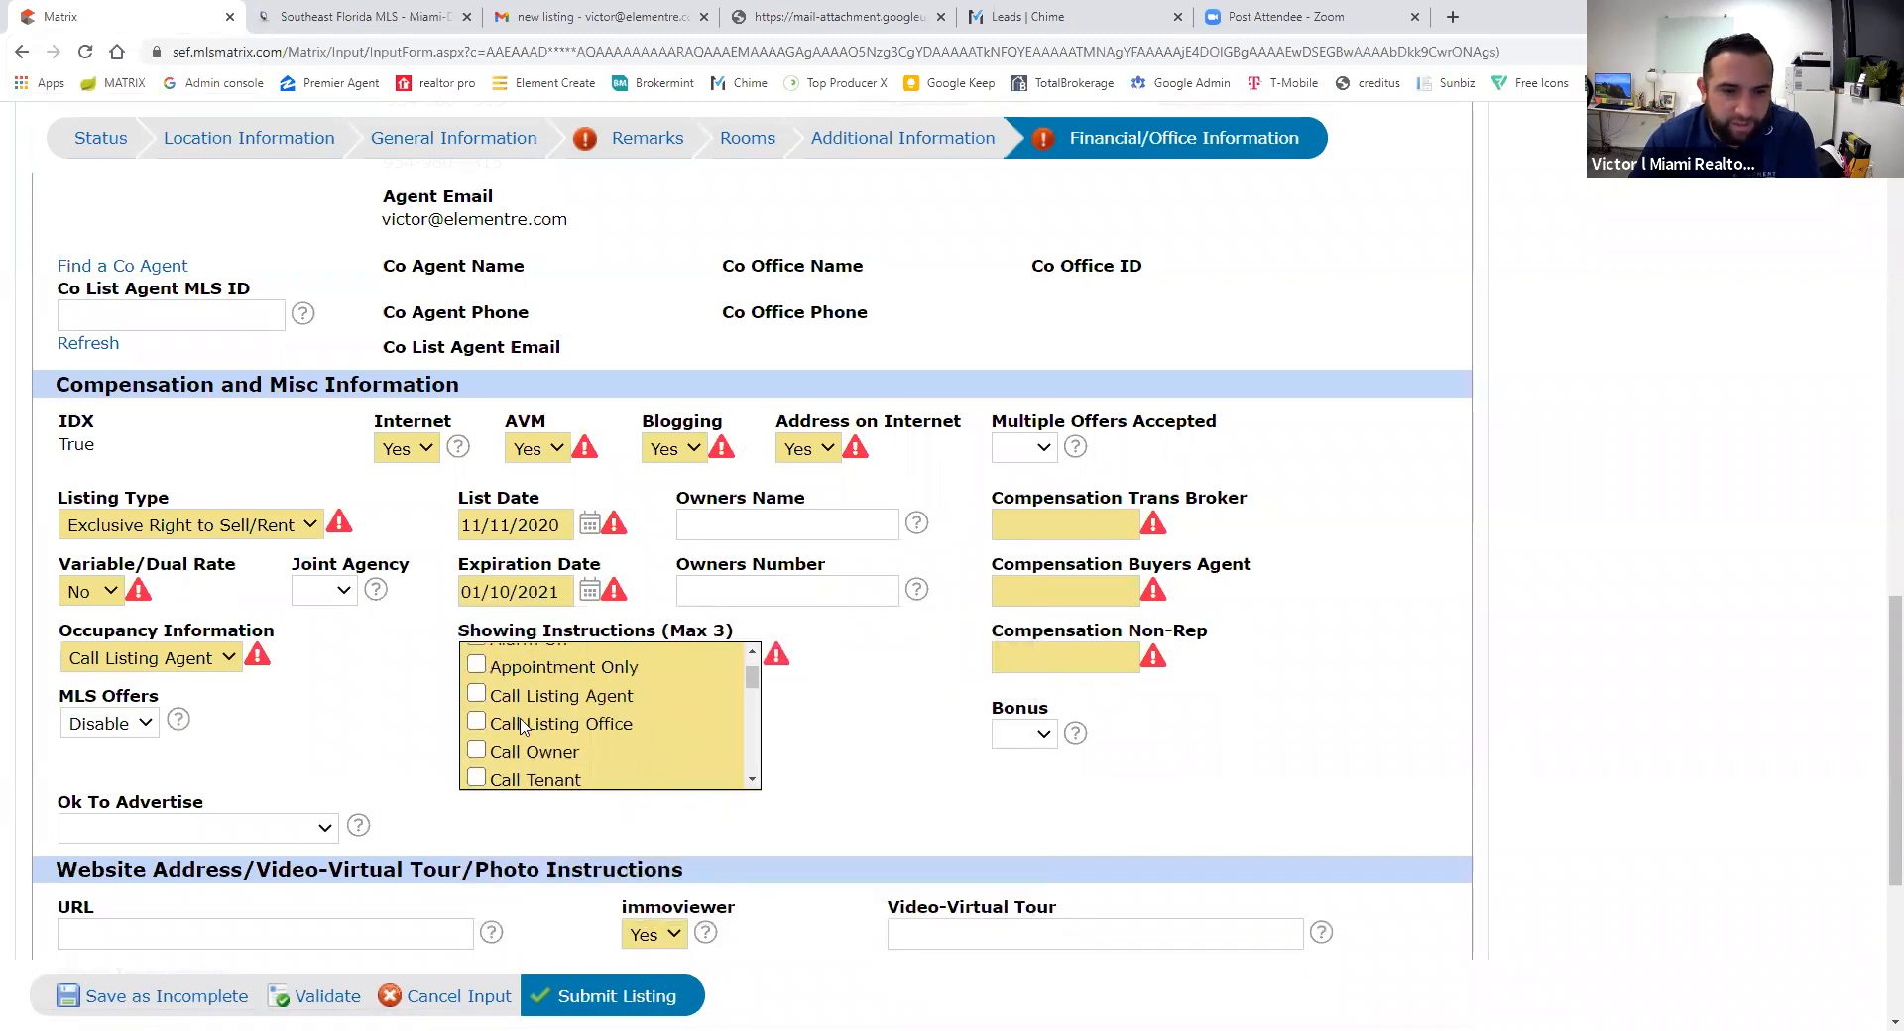
left_click(476, 743)
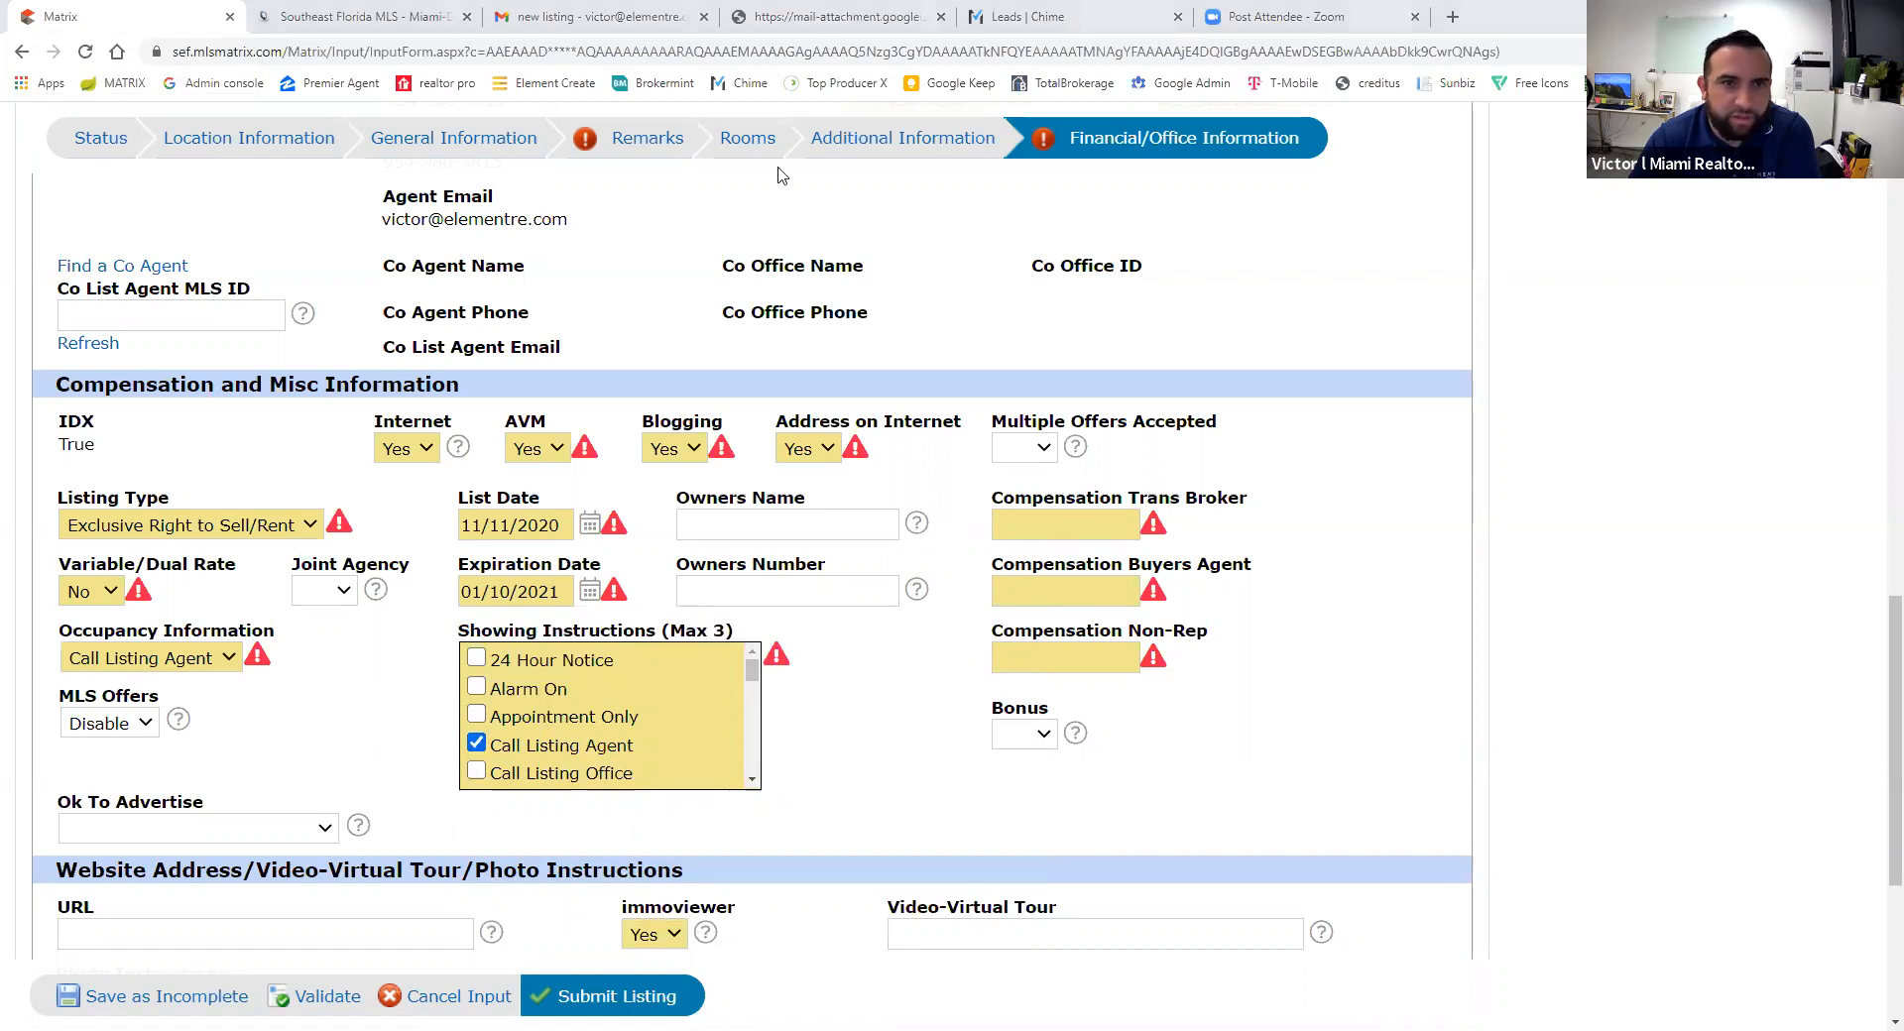
- Review the compensation terms in the signed listing agreement
left_click(838, 16)
scroll(803, 600, "down", 20)
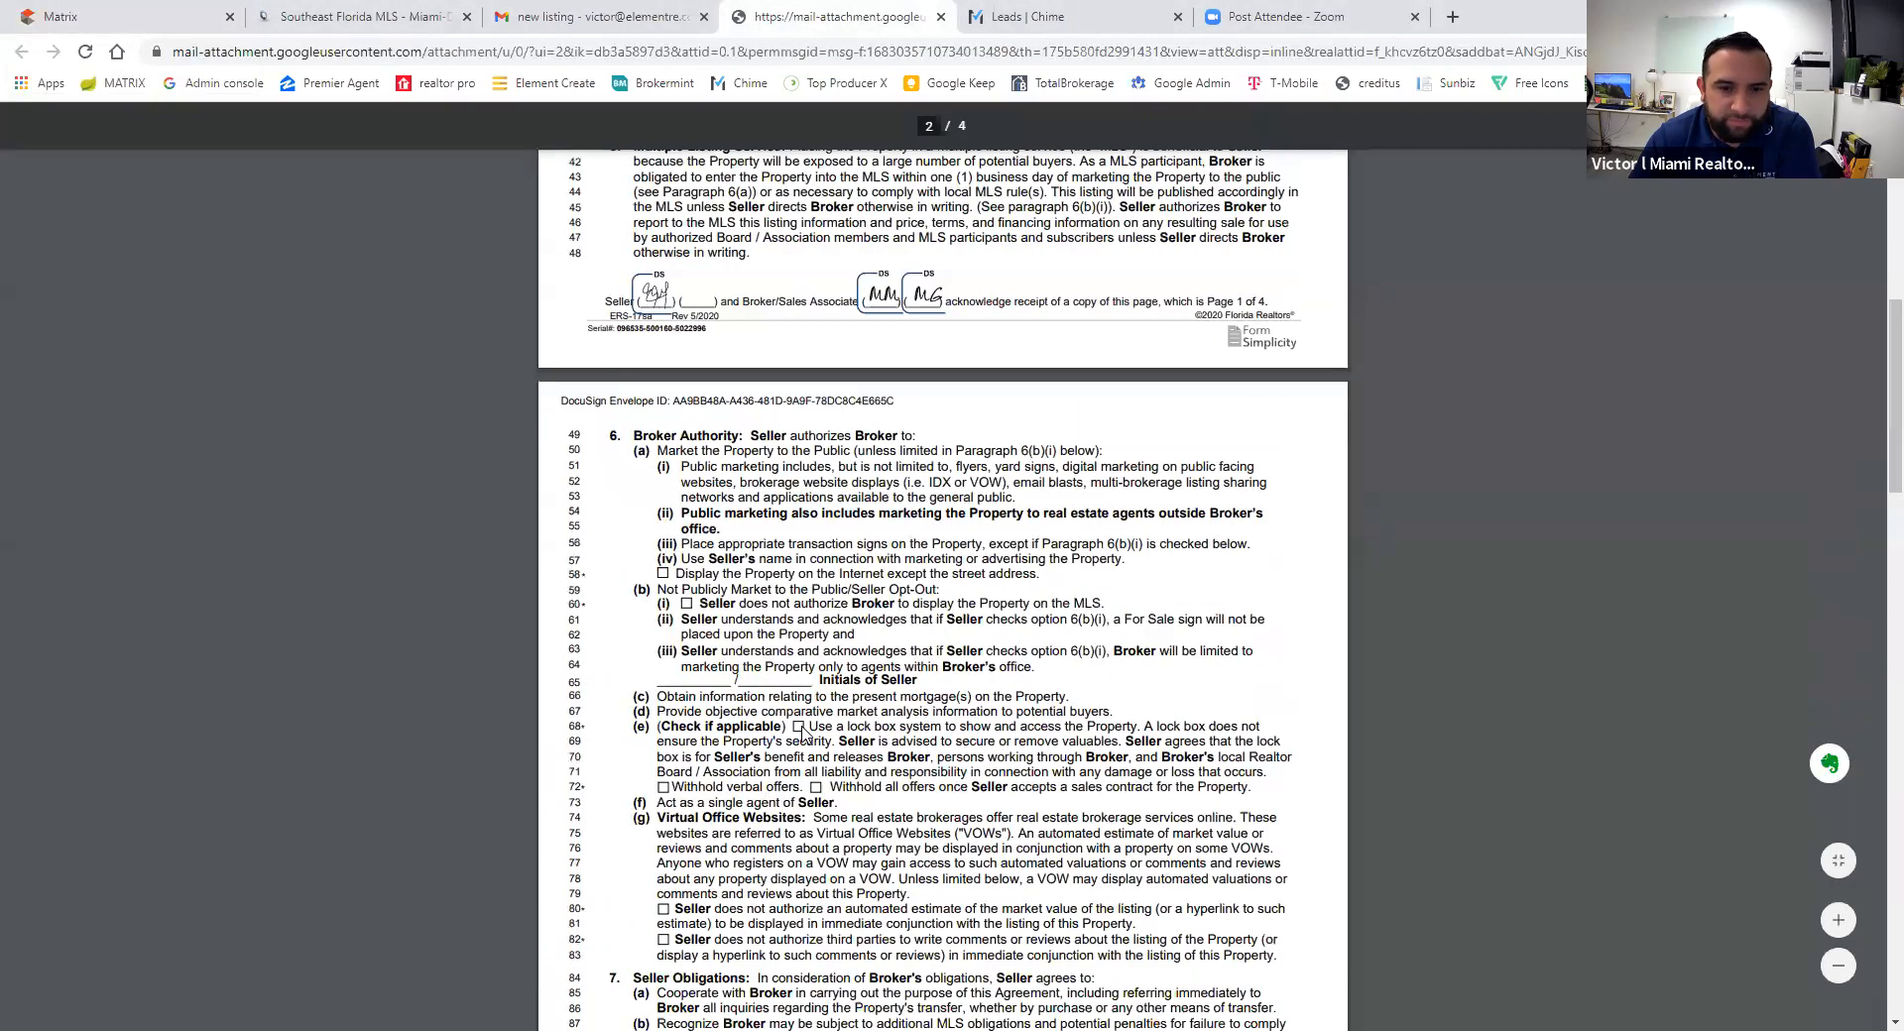
scroll(803, 734, "down", 7)
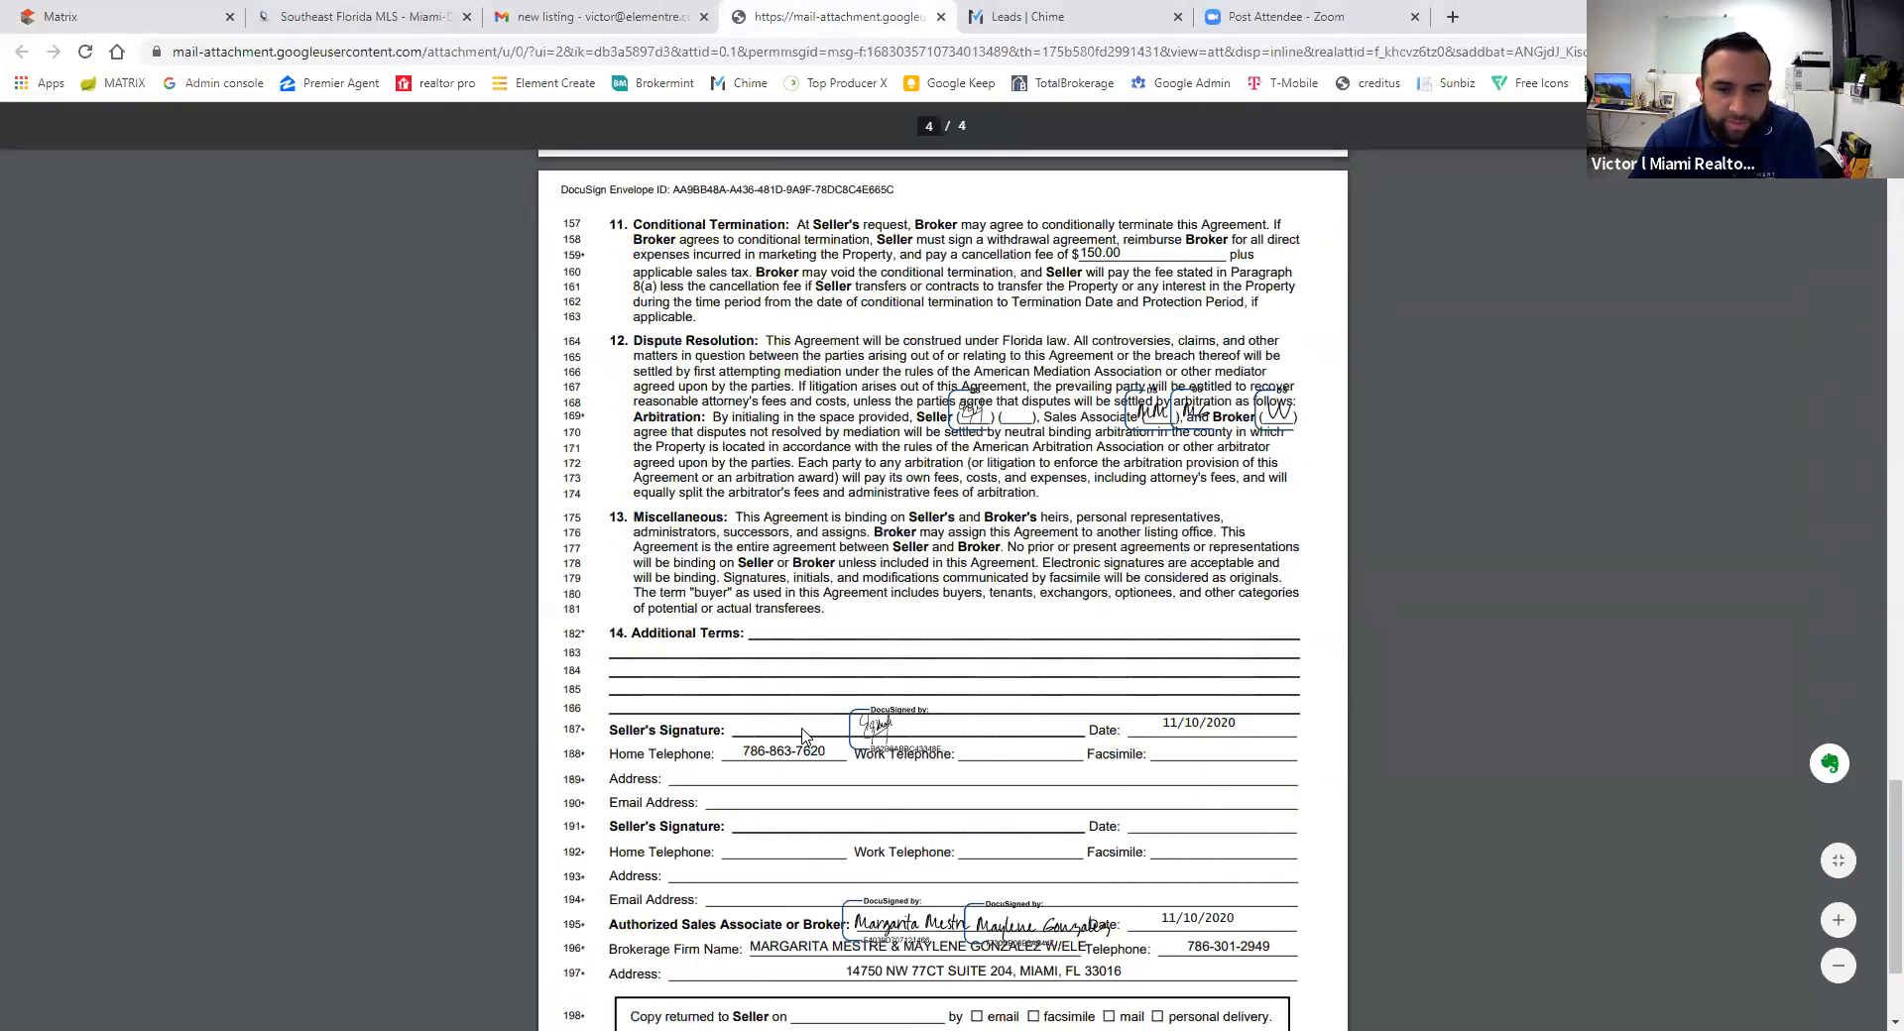
scroll(804, 733, "up", 8)
scroll(803, 734, "up", 5)
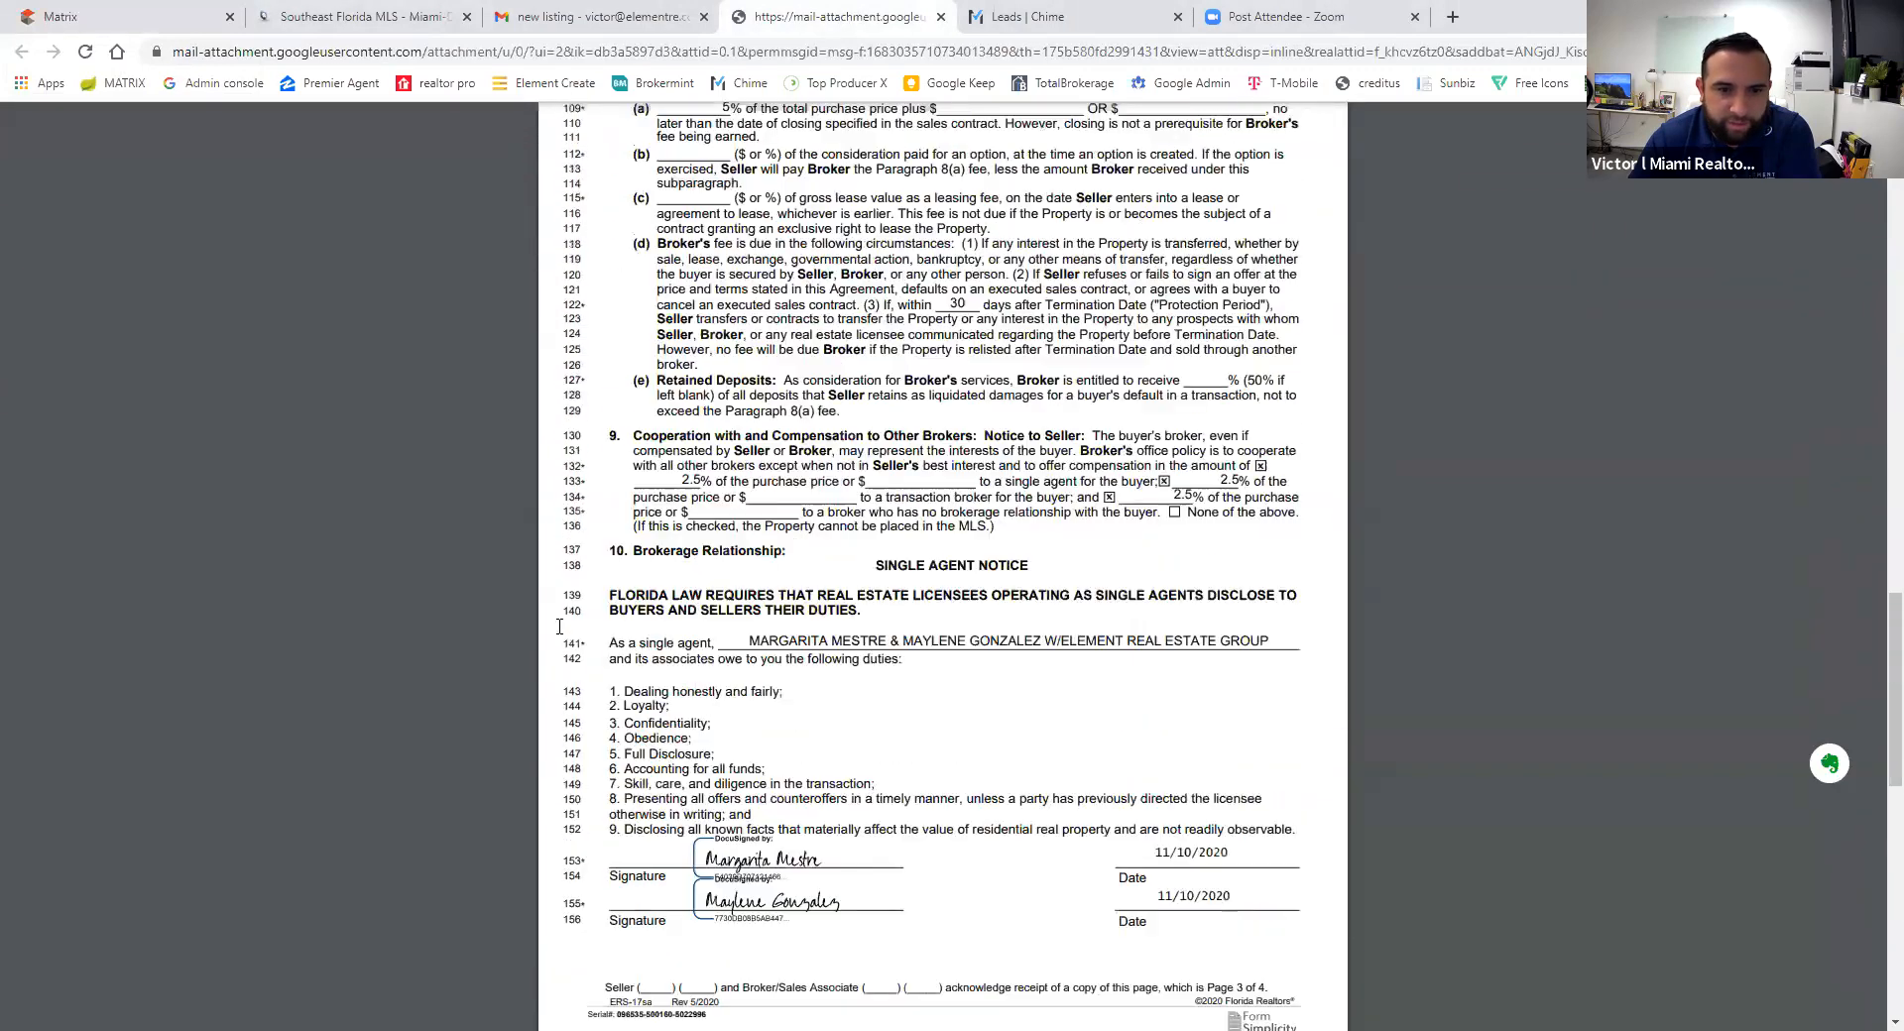
left_click(377, 17)
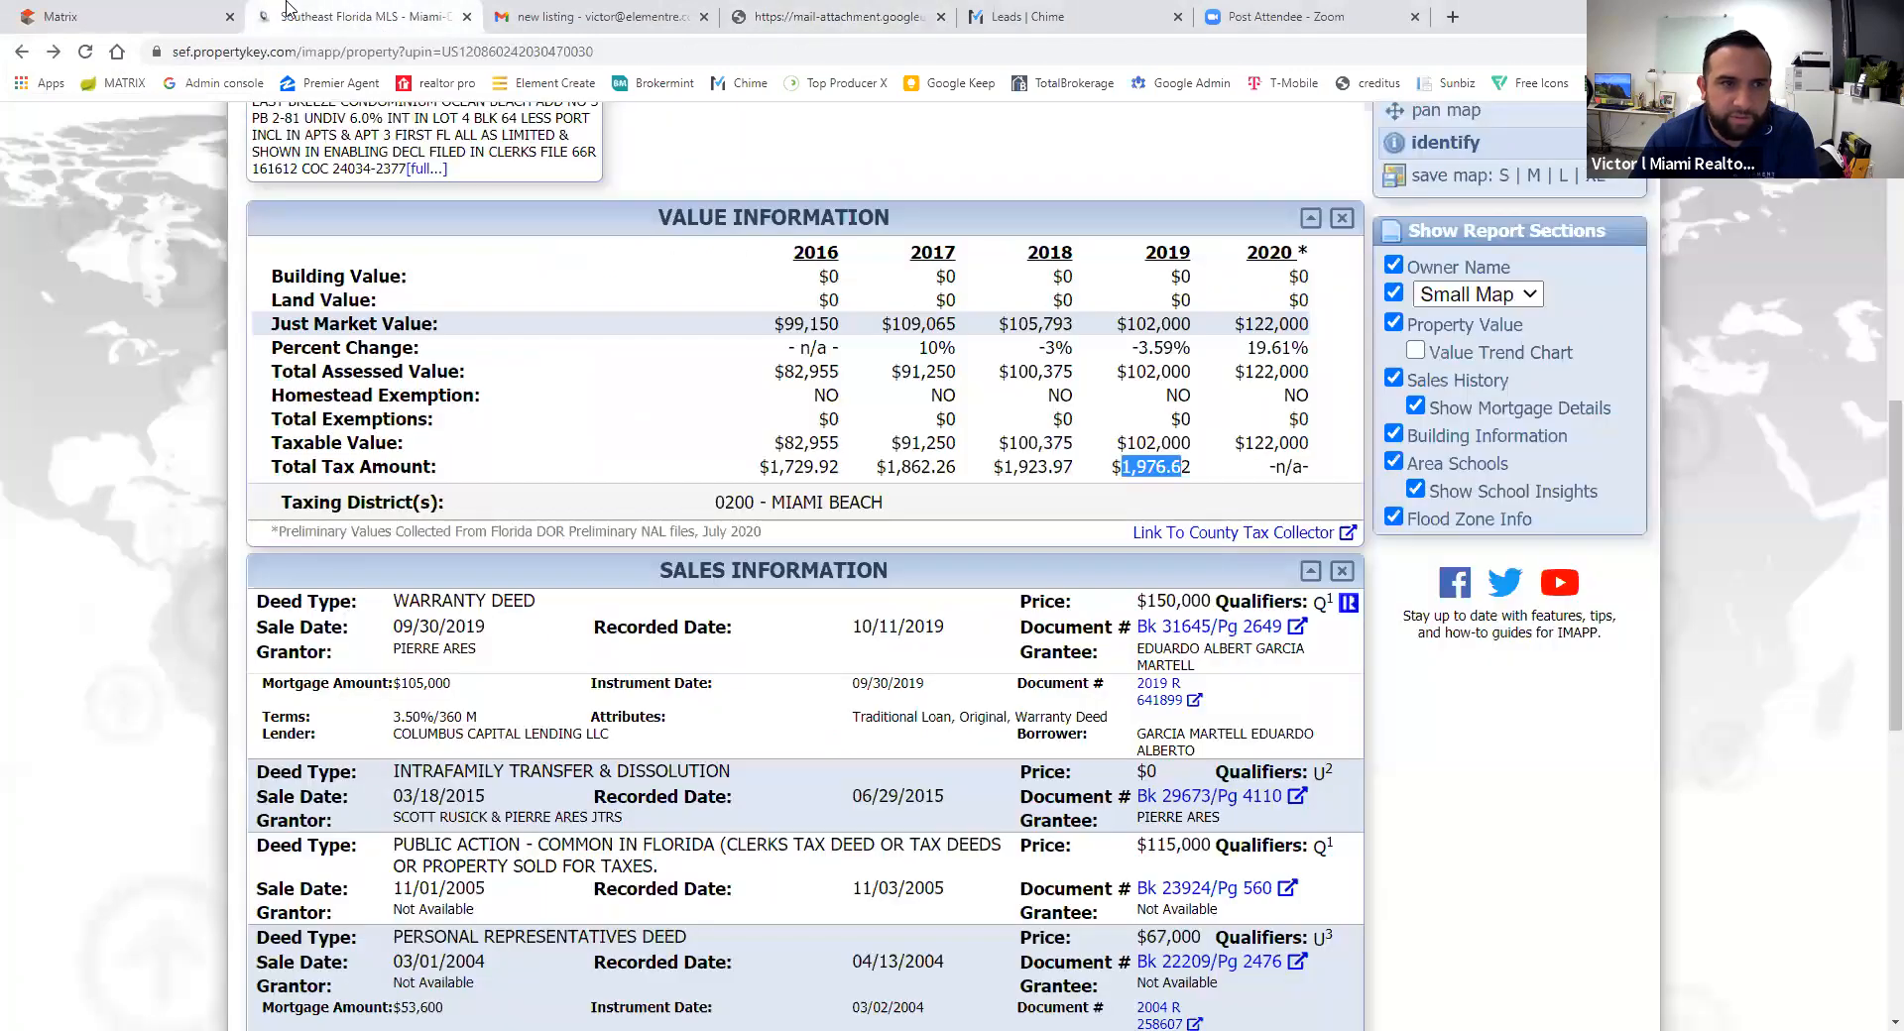
left_click(174, 17)
- Enter 2.5% for Trans Broker compensation and paste it into Buyers Agent and Non-Rep
left_click(1013, 520)
type("2.5")
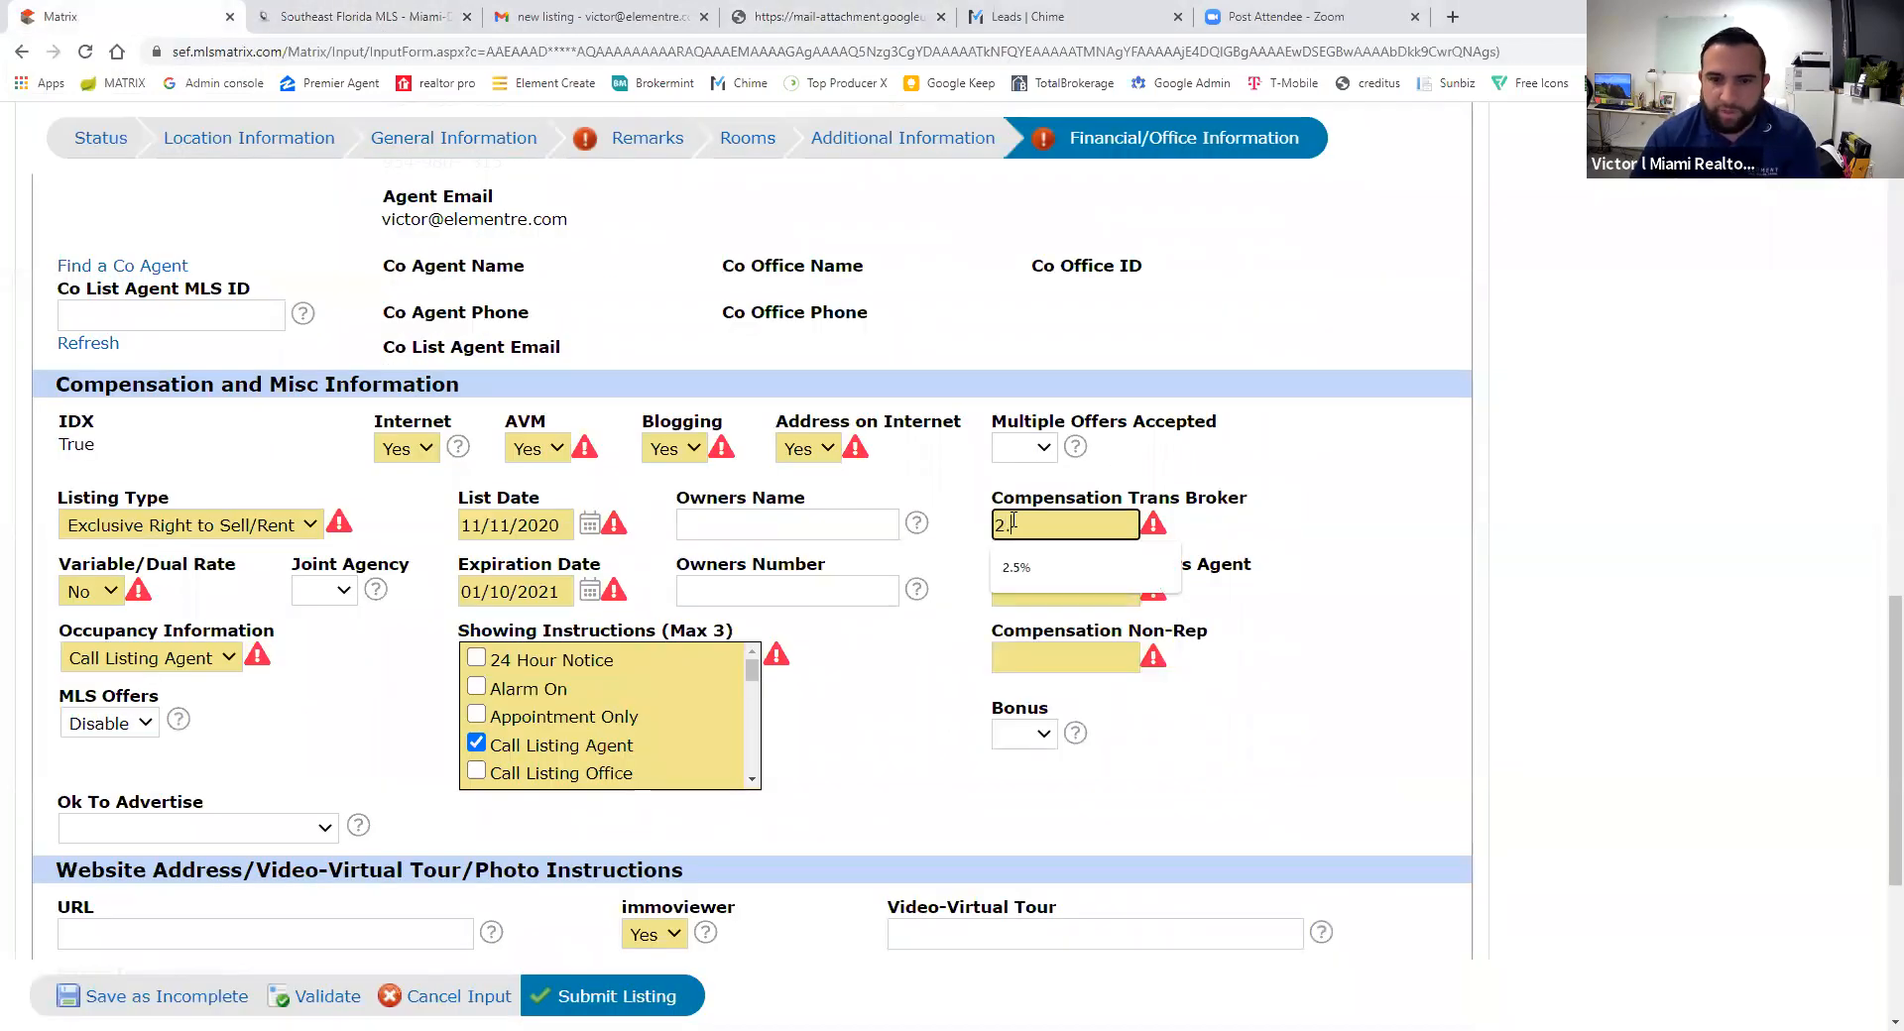
left_click(1045, 557)
double_click(1046, 535)
key("ctrl+c")
left_click(1044, 592)
key("ctrl+v")
left_click(1041, 660)
key("ctrl+v")
left_click(936, 672)
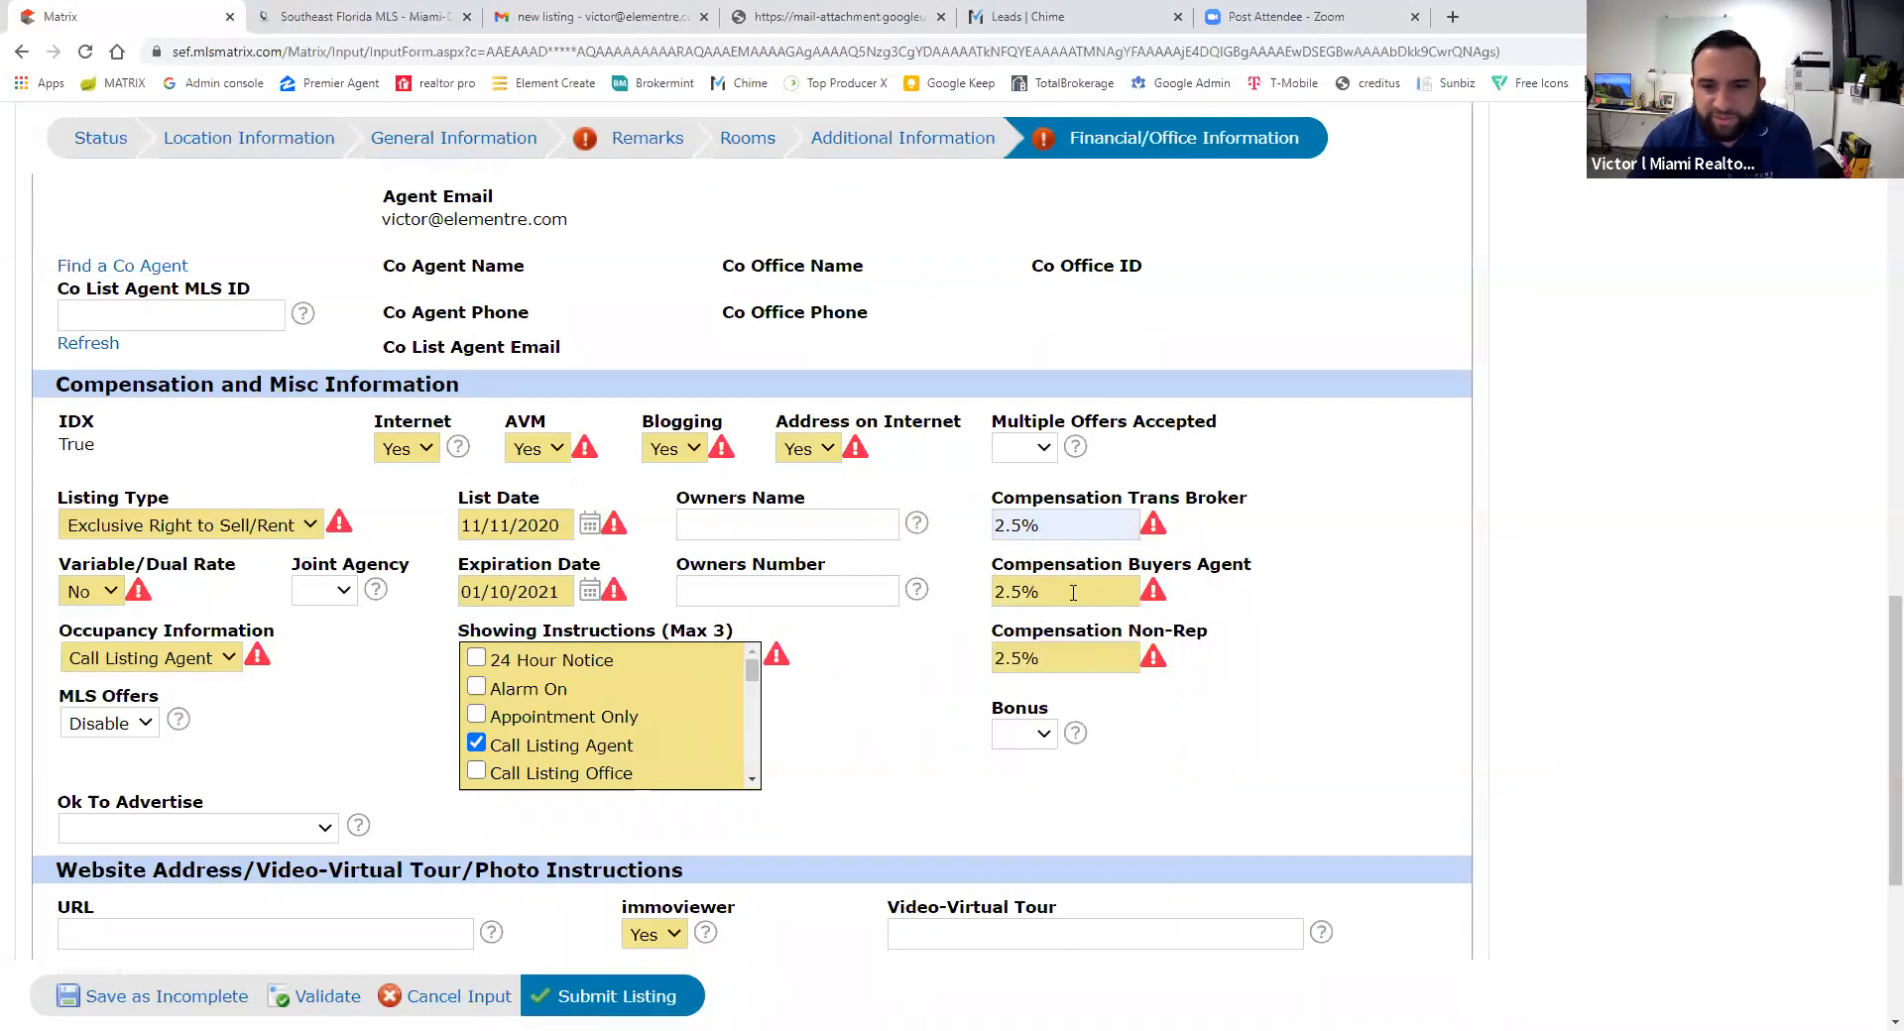
left_click_drag(1125, 562, 1137, 641)
left_click(1264, 746)
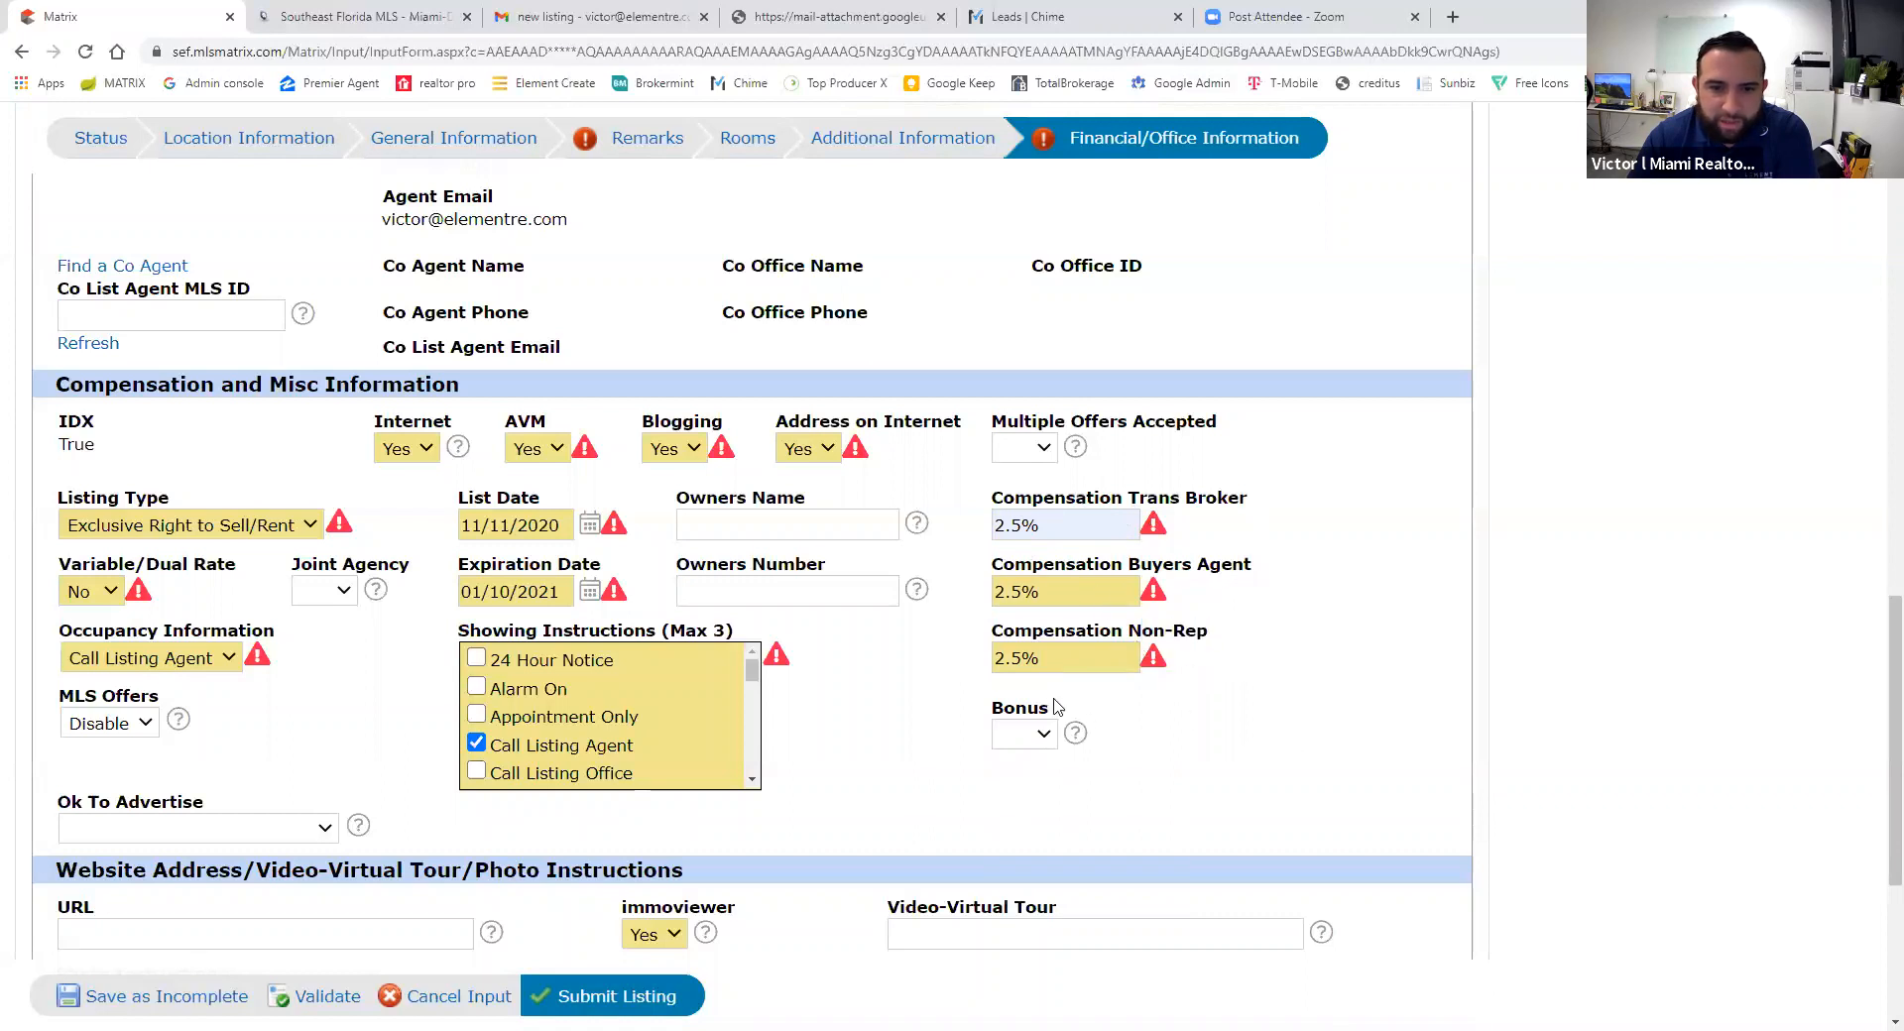
scroll(943, 738, "down", 2)
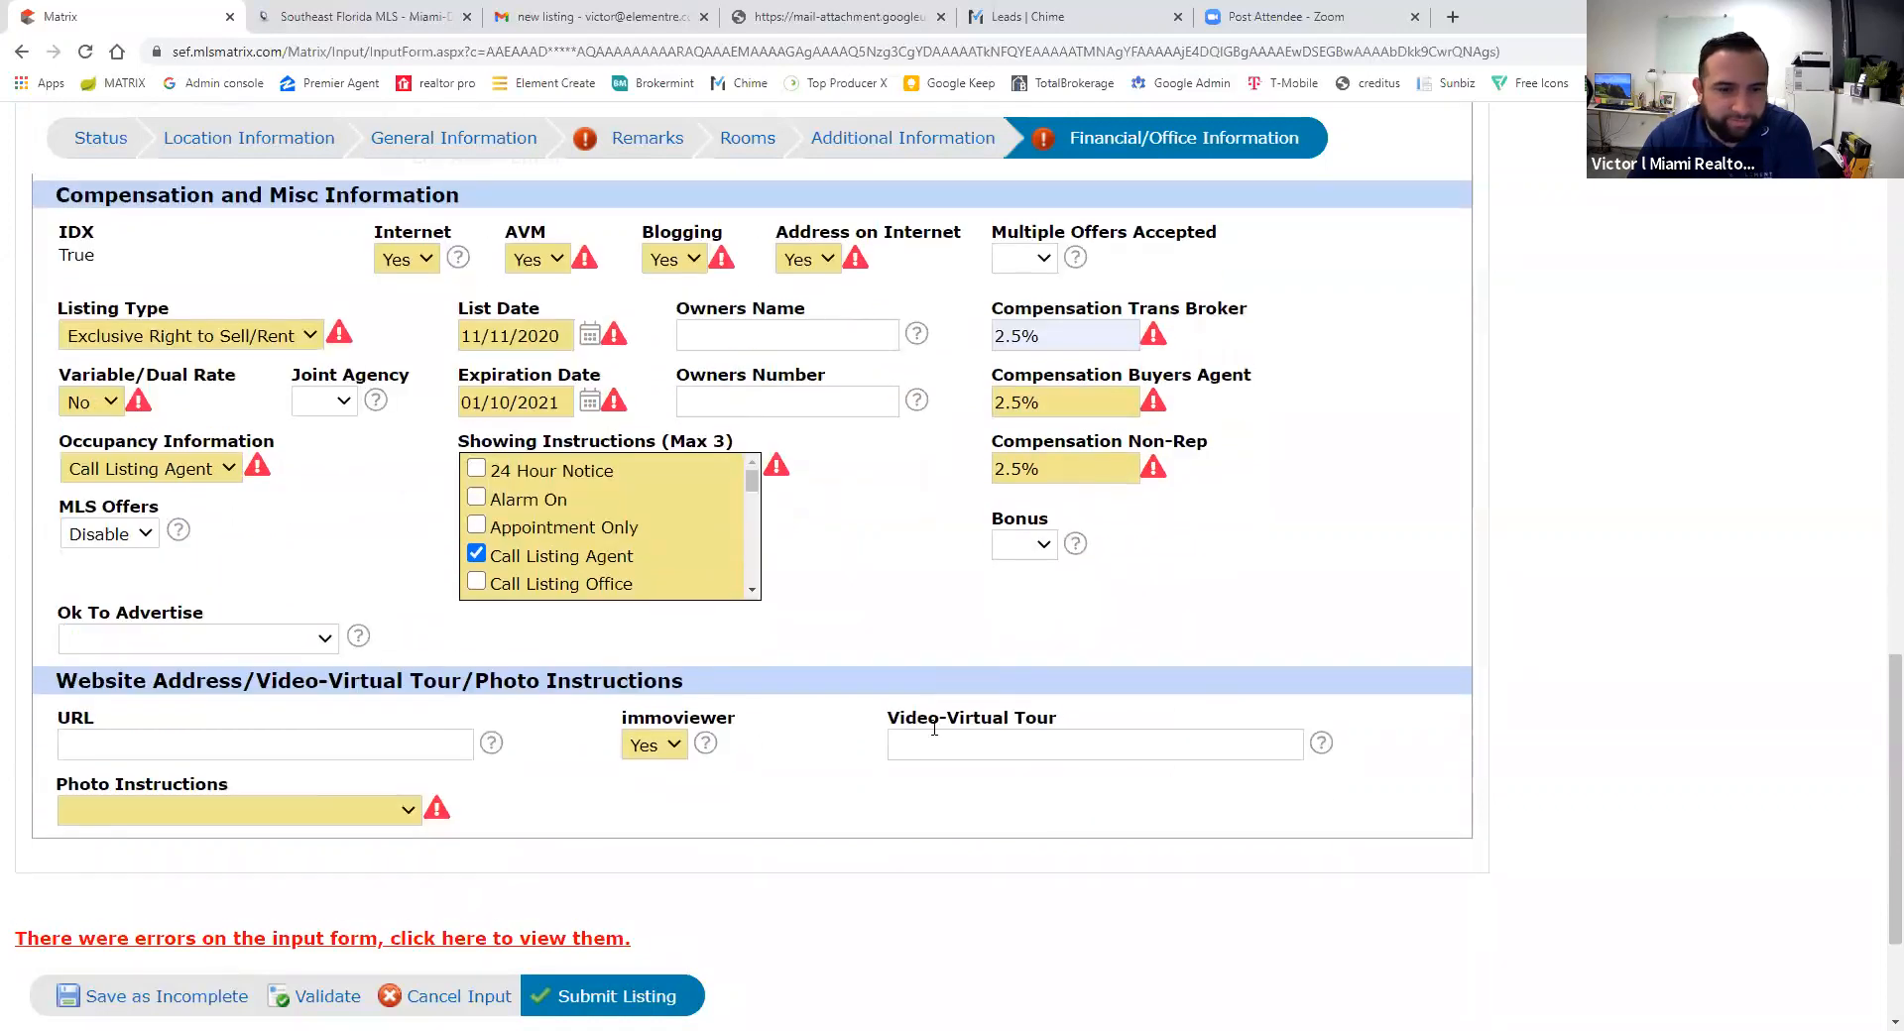
- Set photo instructions to let the realtor upload images 1-99, then recheck required fields
left_click(185, 806)
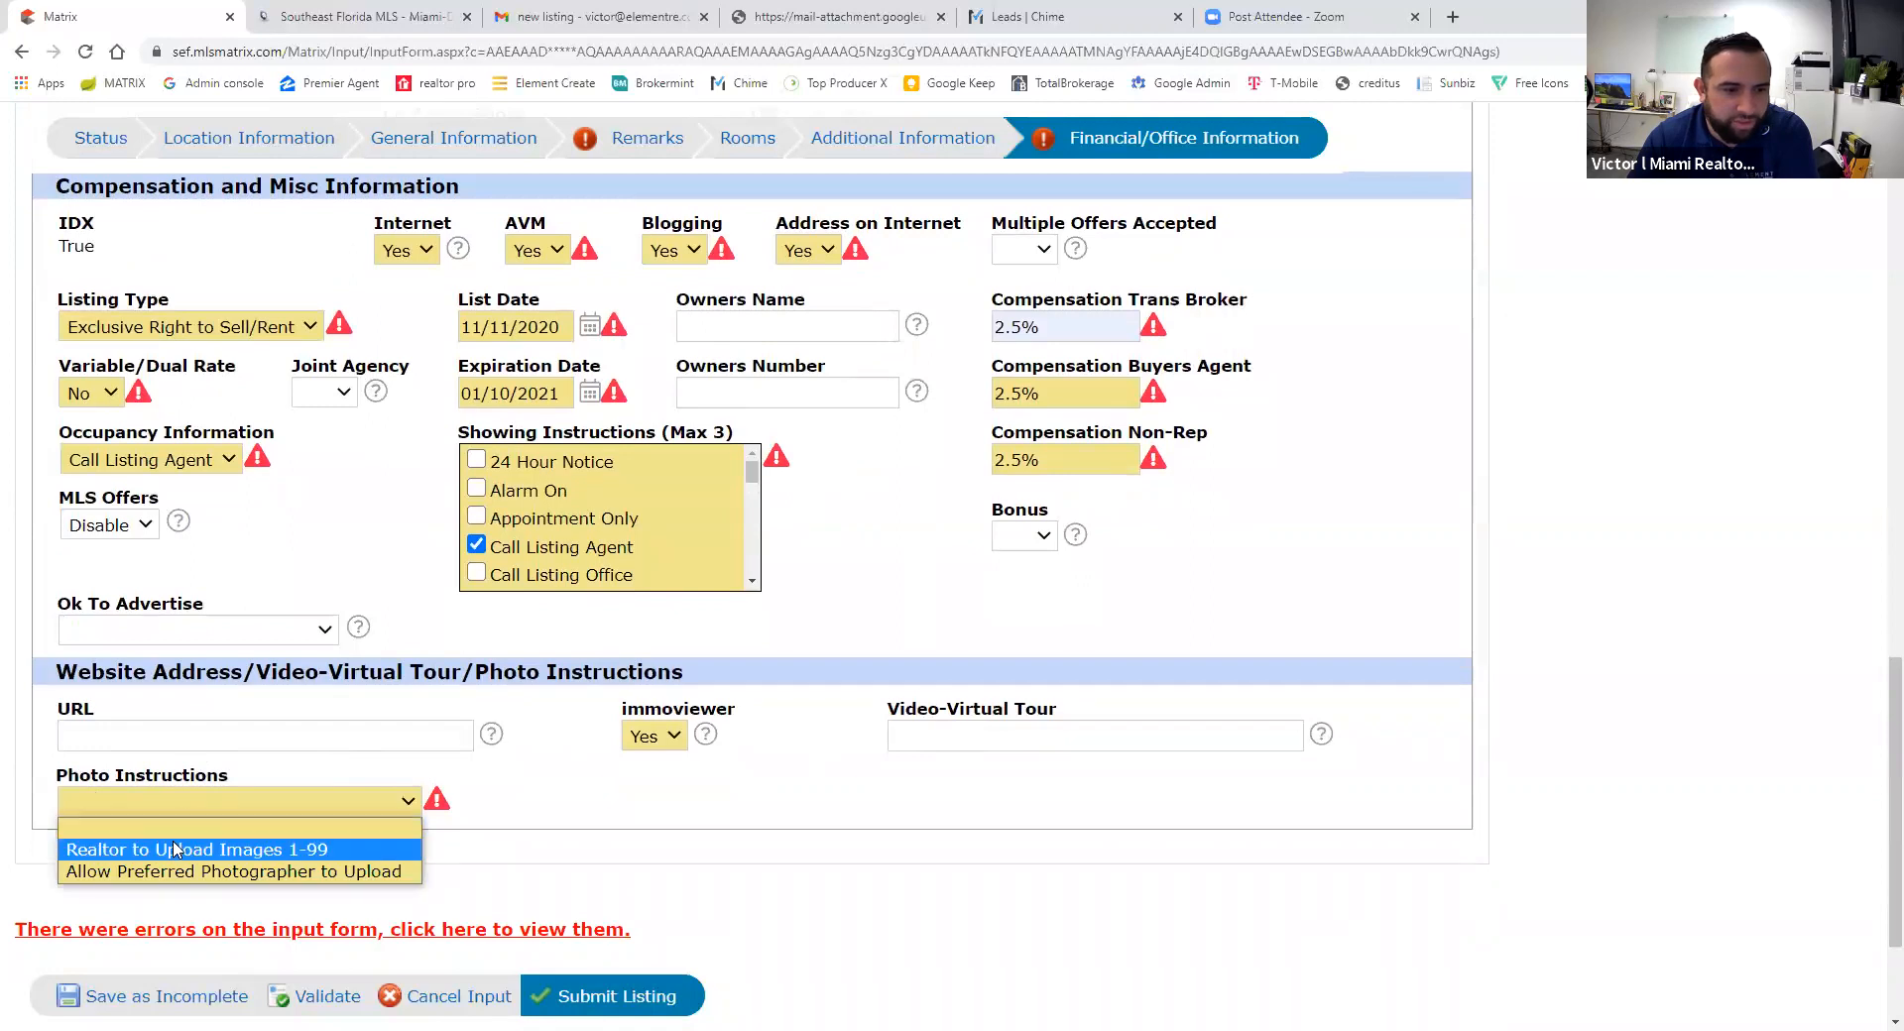
left_click(165, 851)
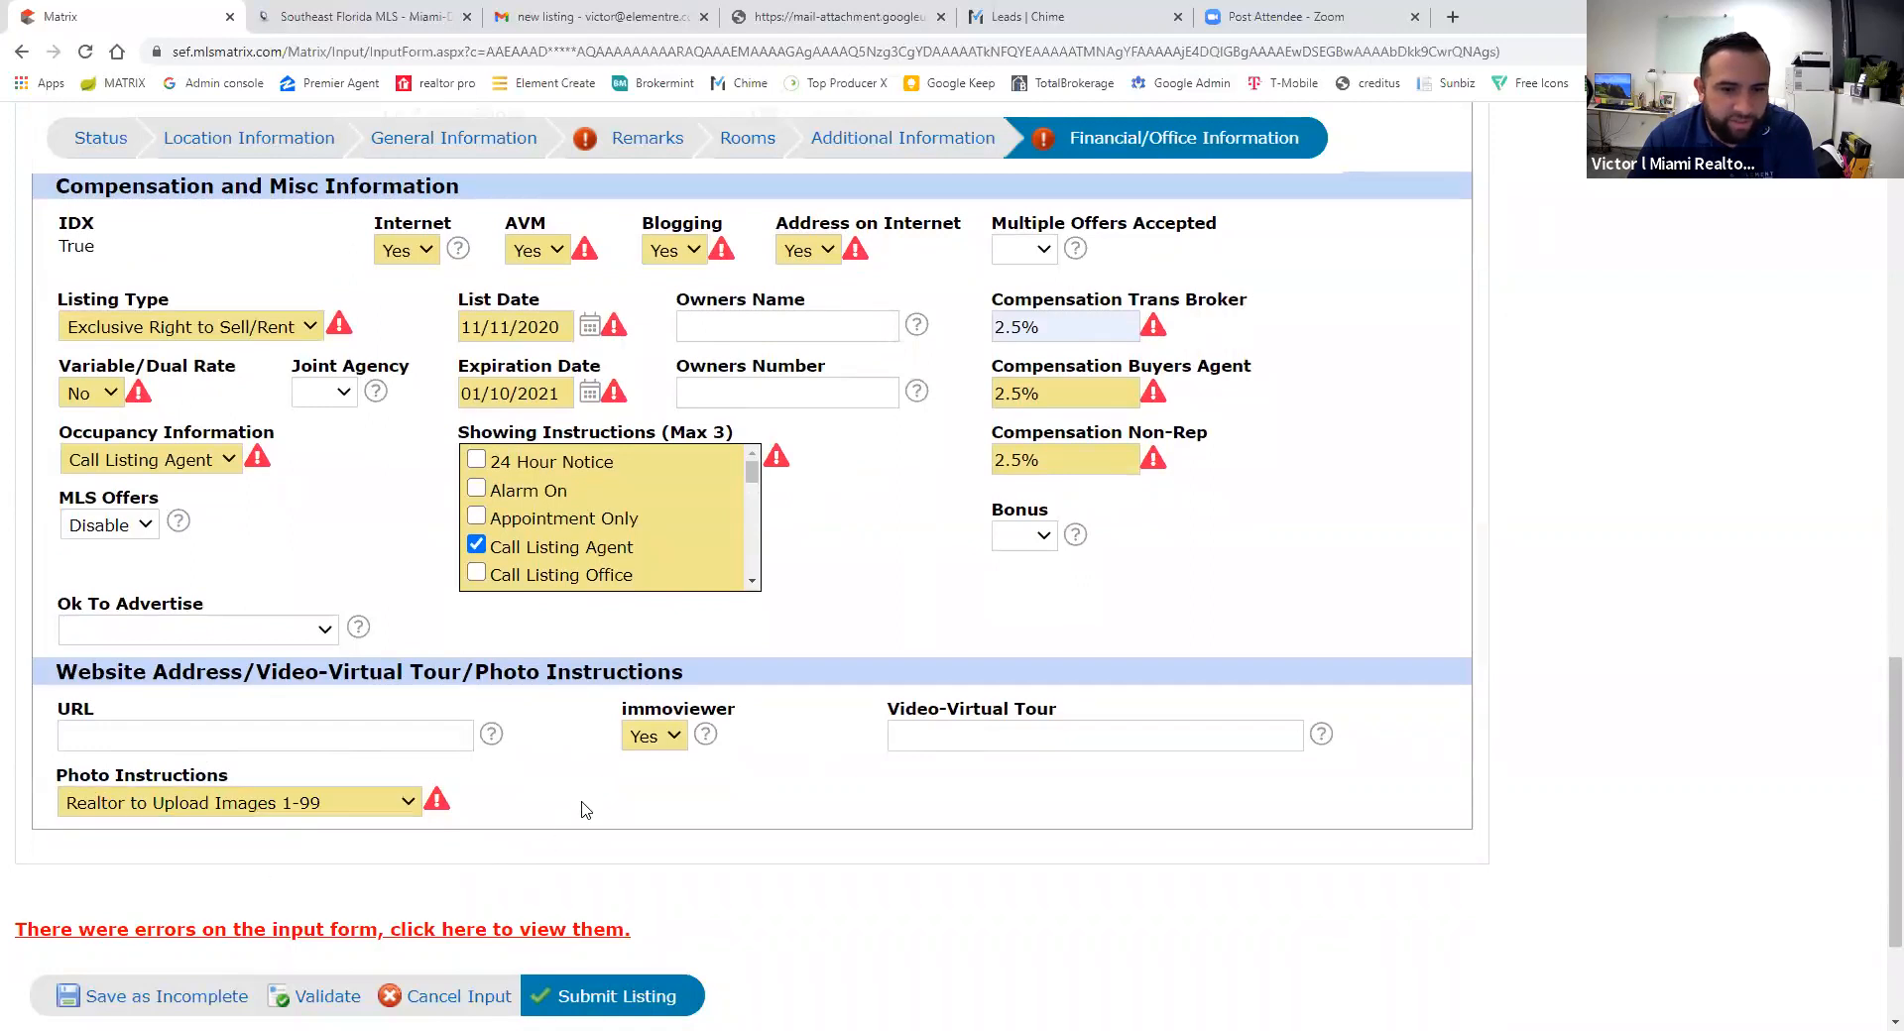
scroll(922, 853, "up", 2)
scroll(922, 853, "up", 10)
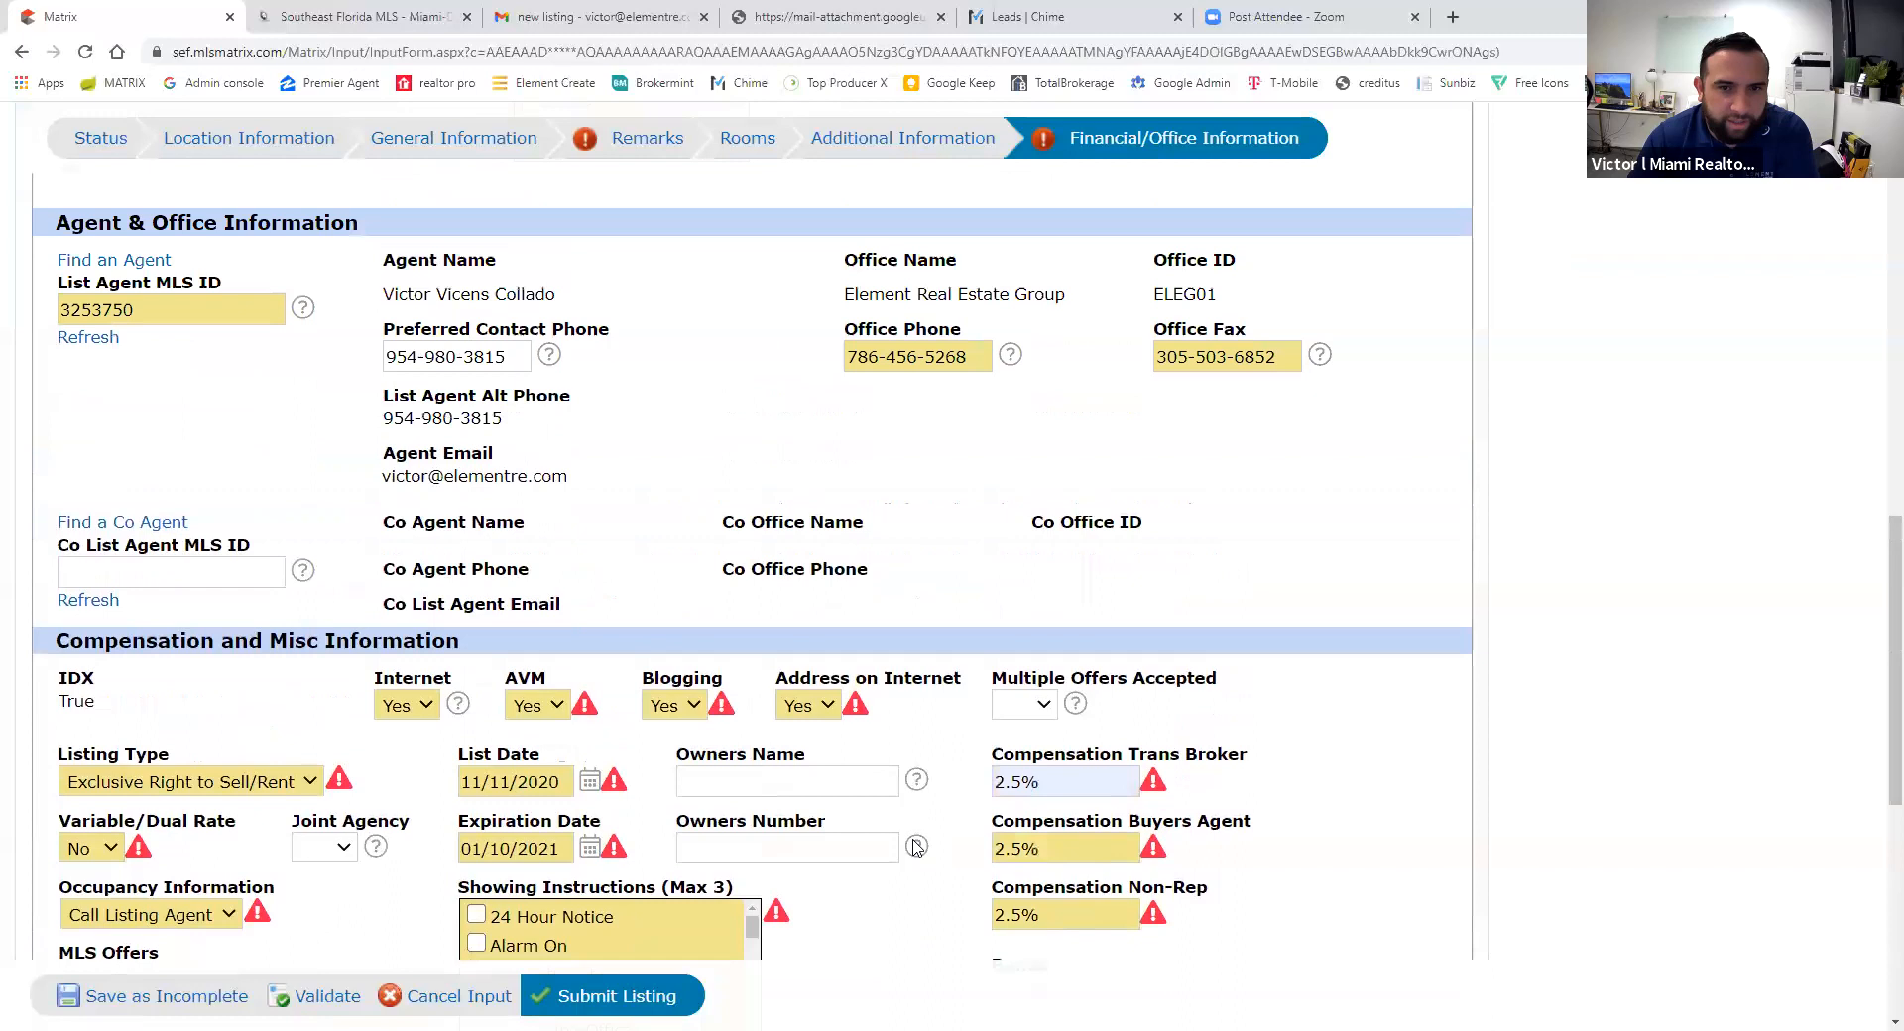
scroll(930, 644, "up", 4)
scroll(930, 645, "down", 6)
left_click(327, 996)
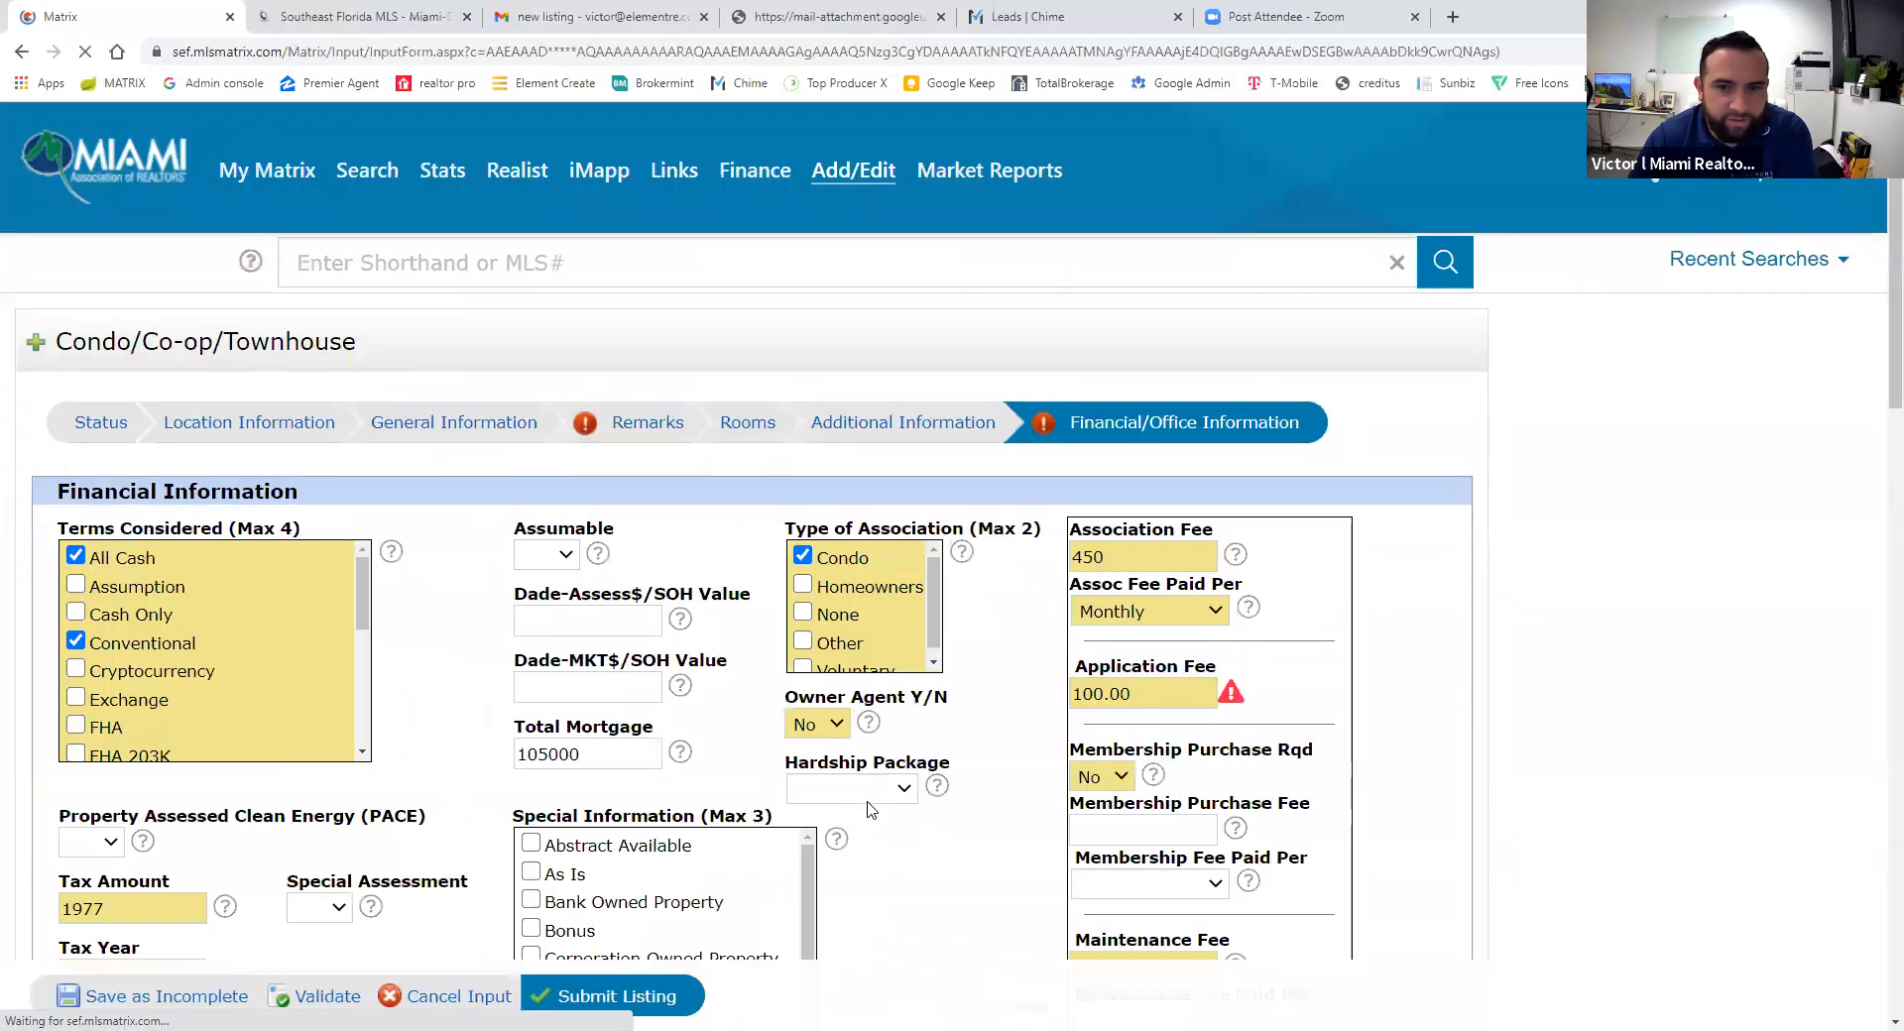
scroll(932, 883, "down", 1)
scroll(932, 853, "down", 5)
scroll(931, 820, "up", 3)
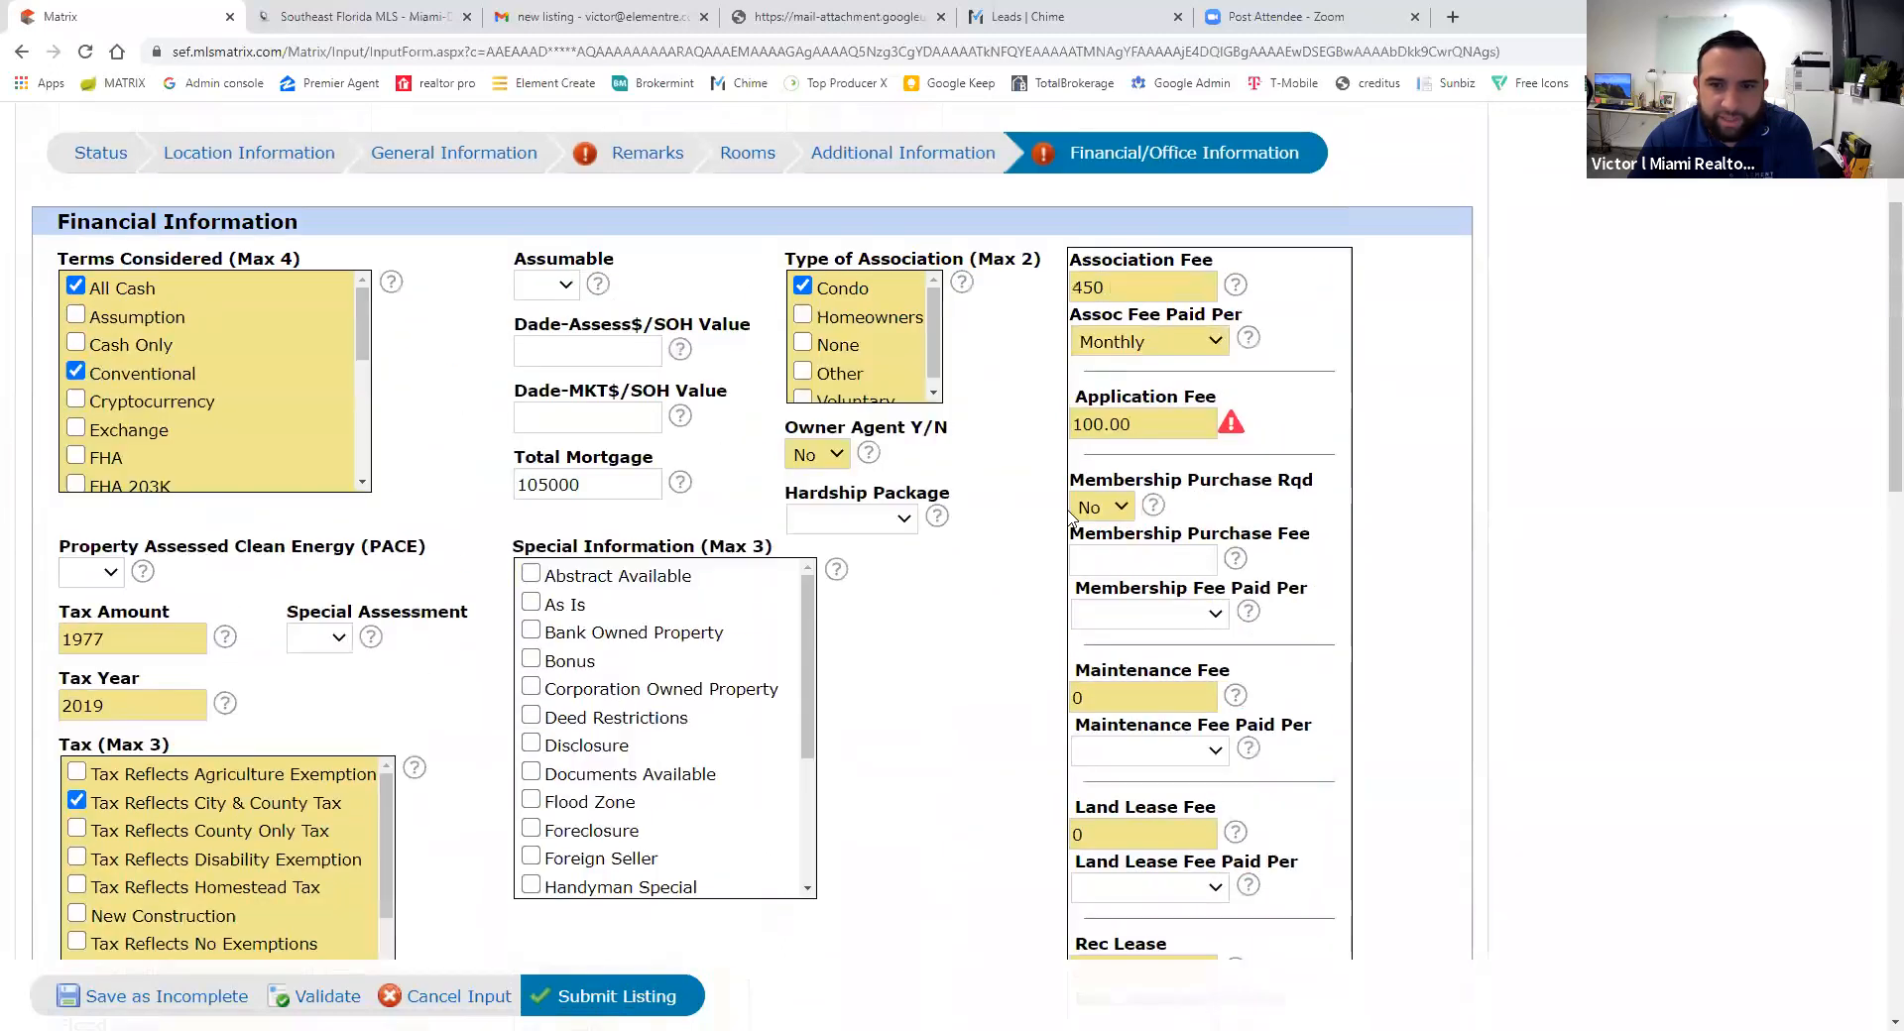
- Change the Application Fee from 100.00 to 100 and review the form for remaining warnings
left_click(1129, 425)
key("BackSpace")
key("BackSpace")
key("BackSpace")
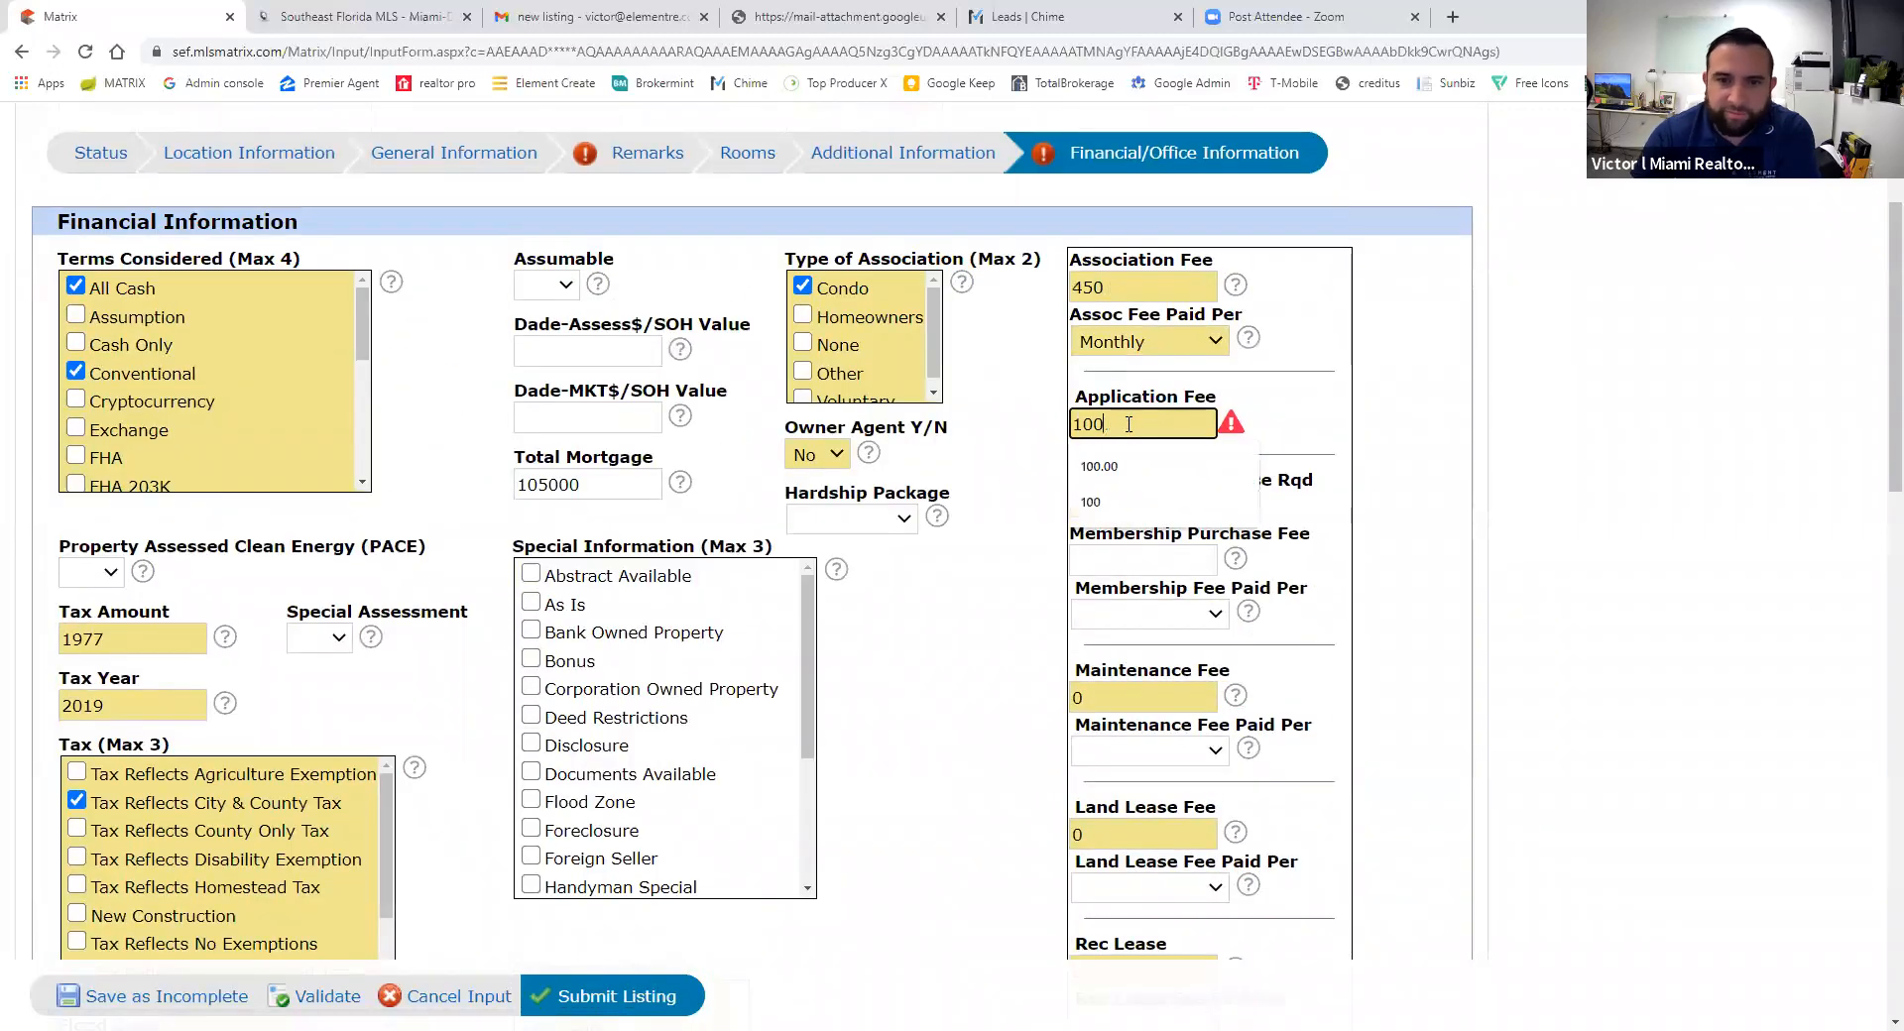
scroll(957, 616, "down", 15)
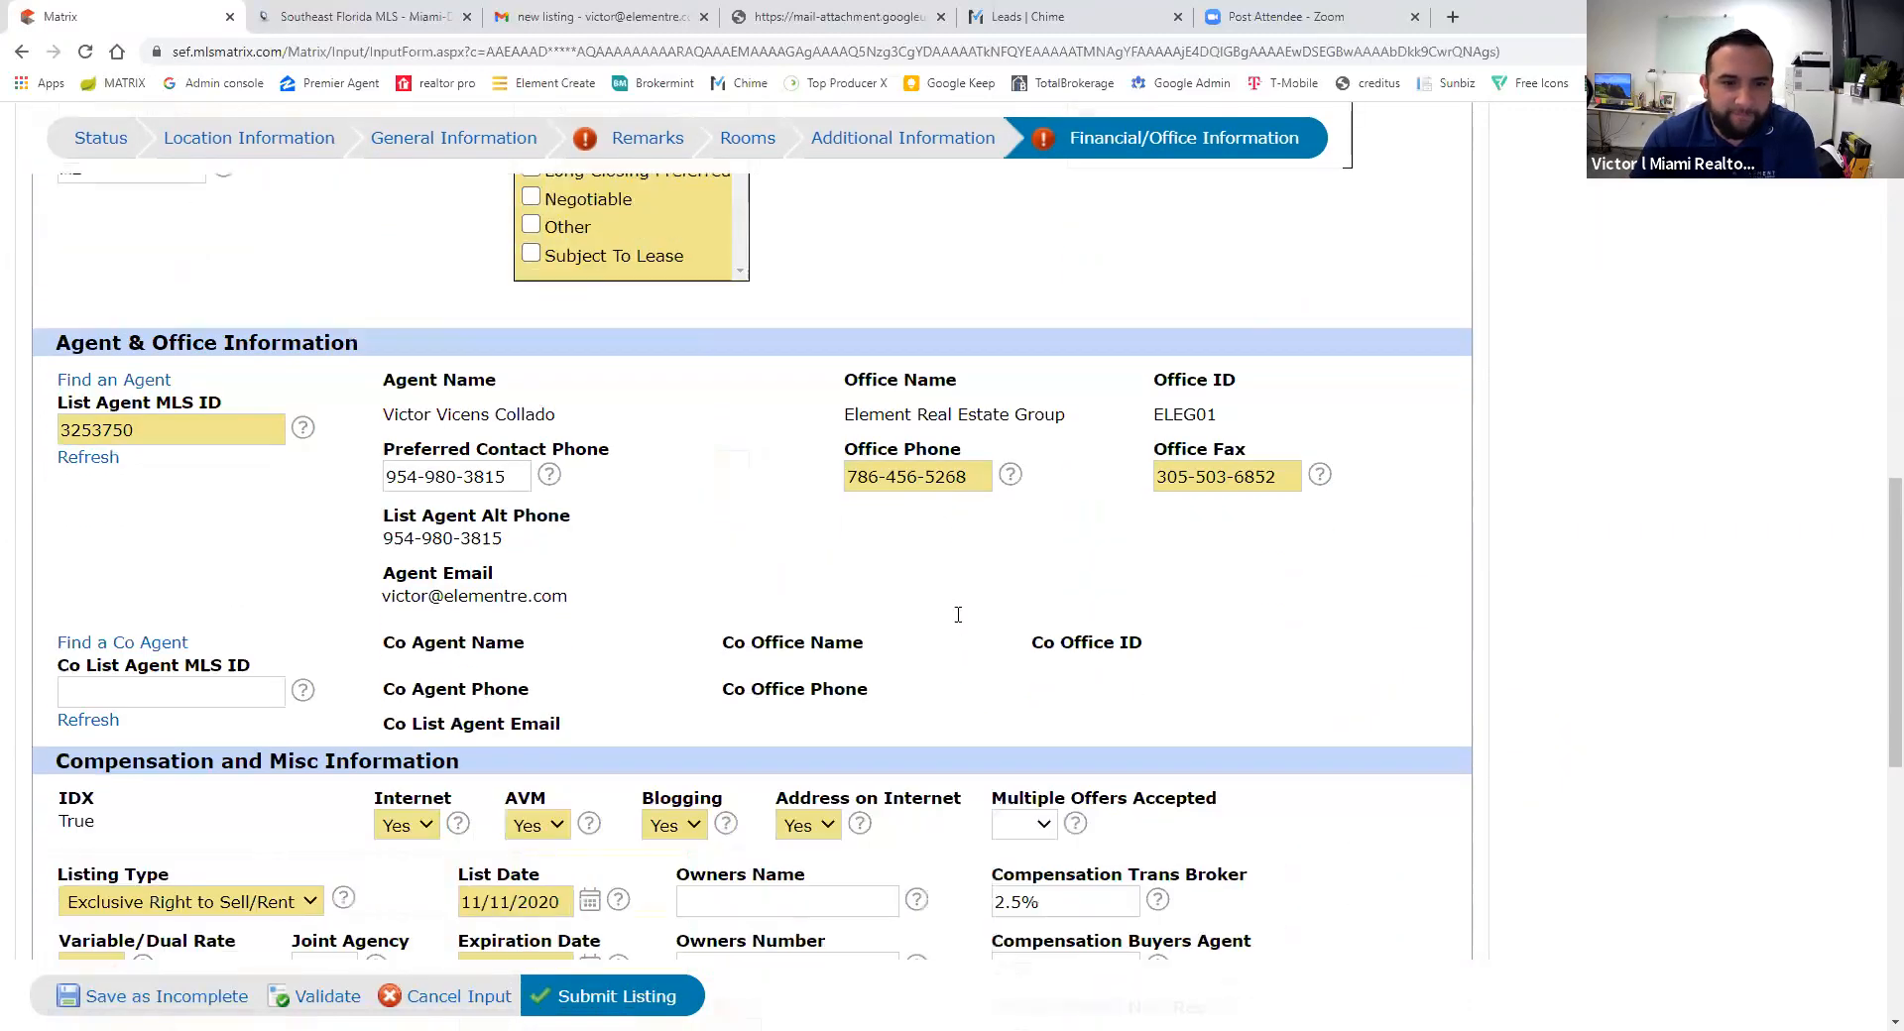
scroll(390, 732, "down", 5)
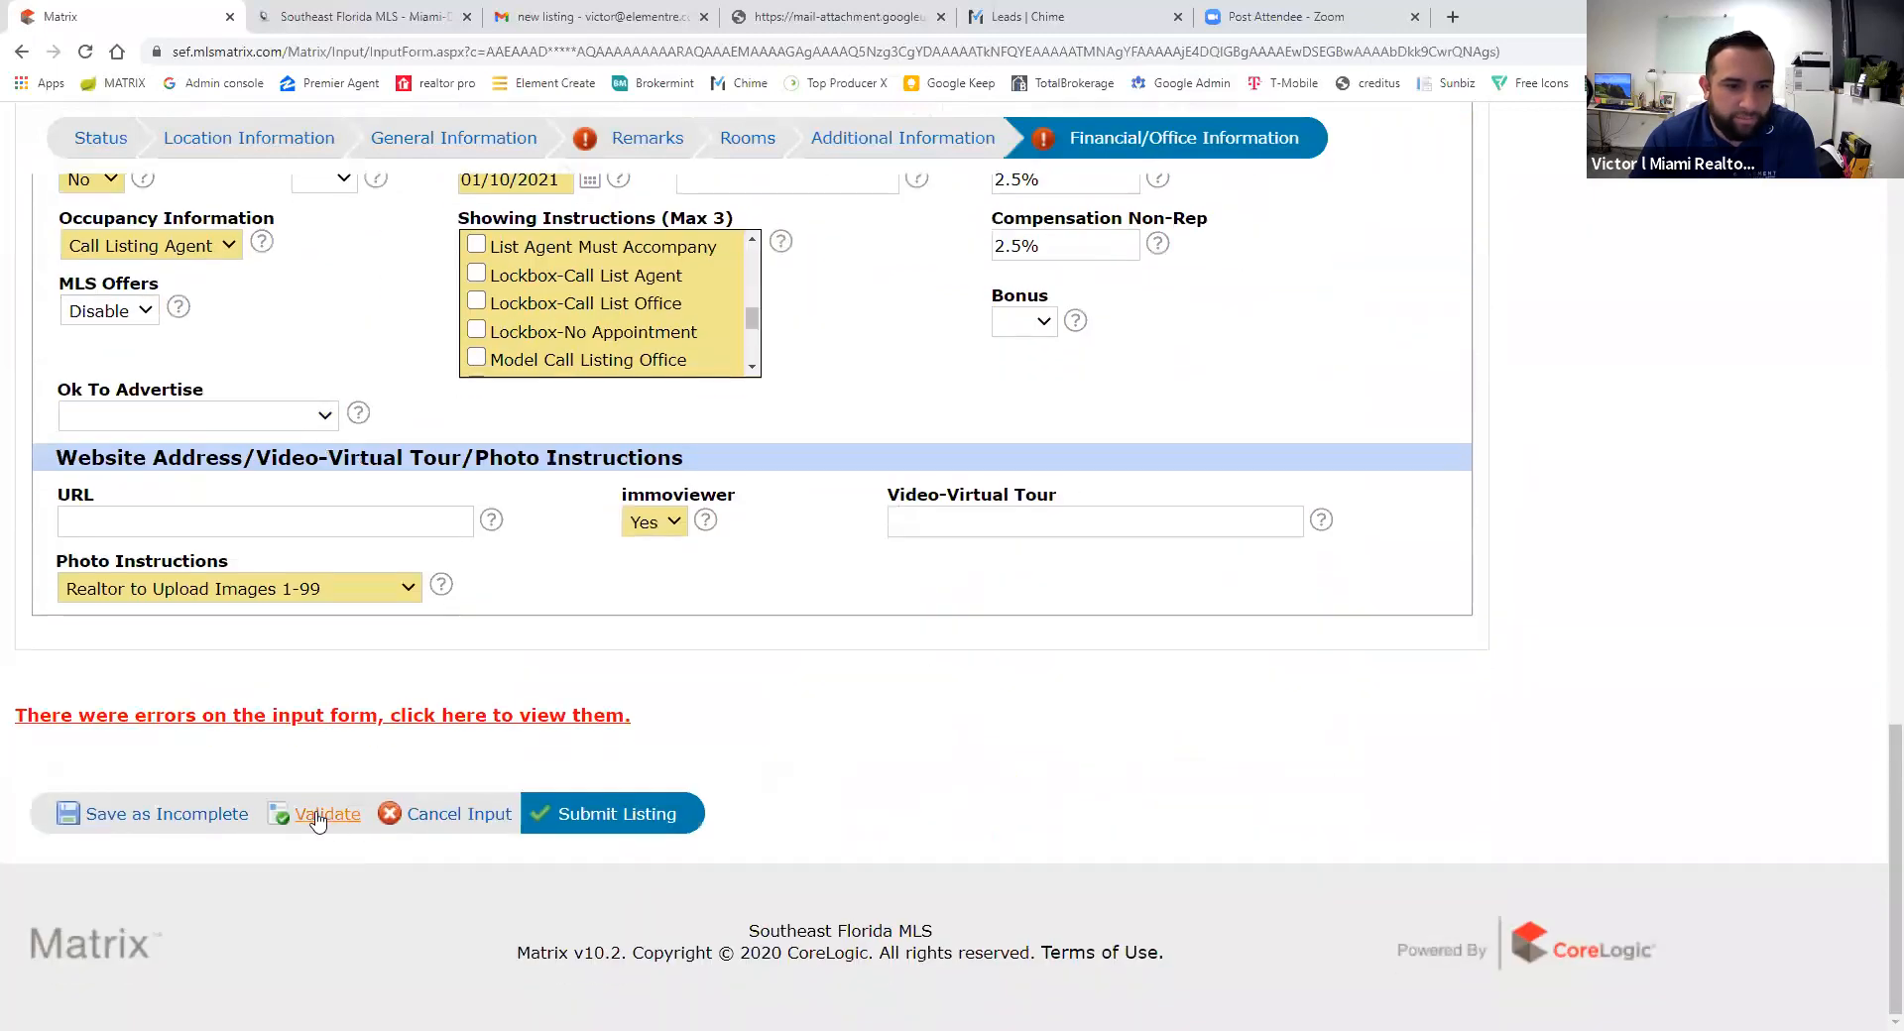
scroll(724, 727, "up", 20)
scroll(1000, 680, "down", 6)
scroll(985, 692, "up", 3)
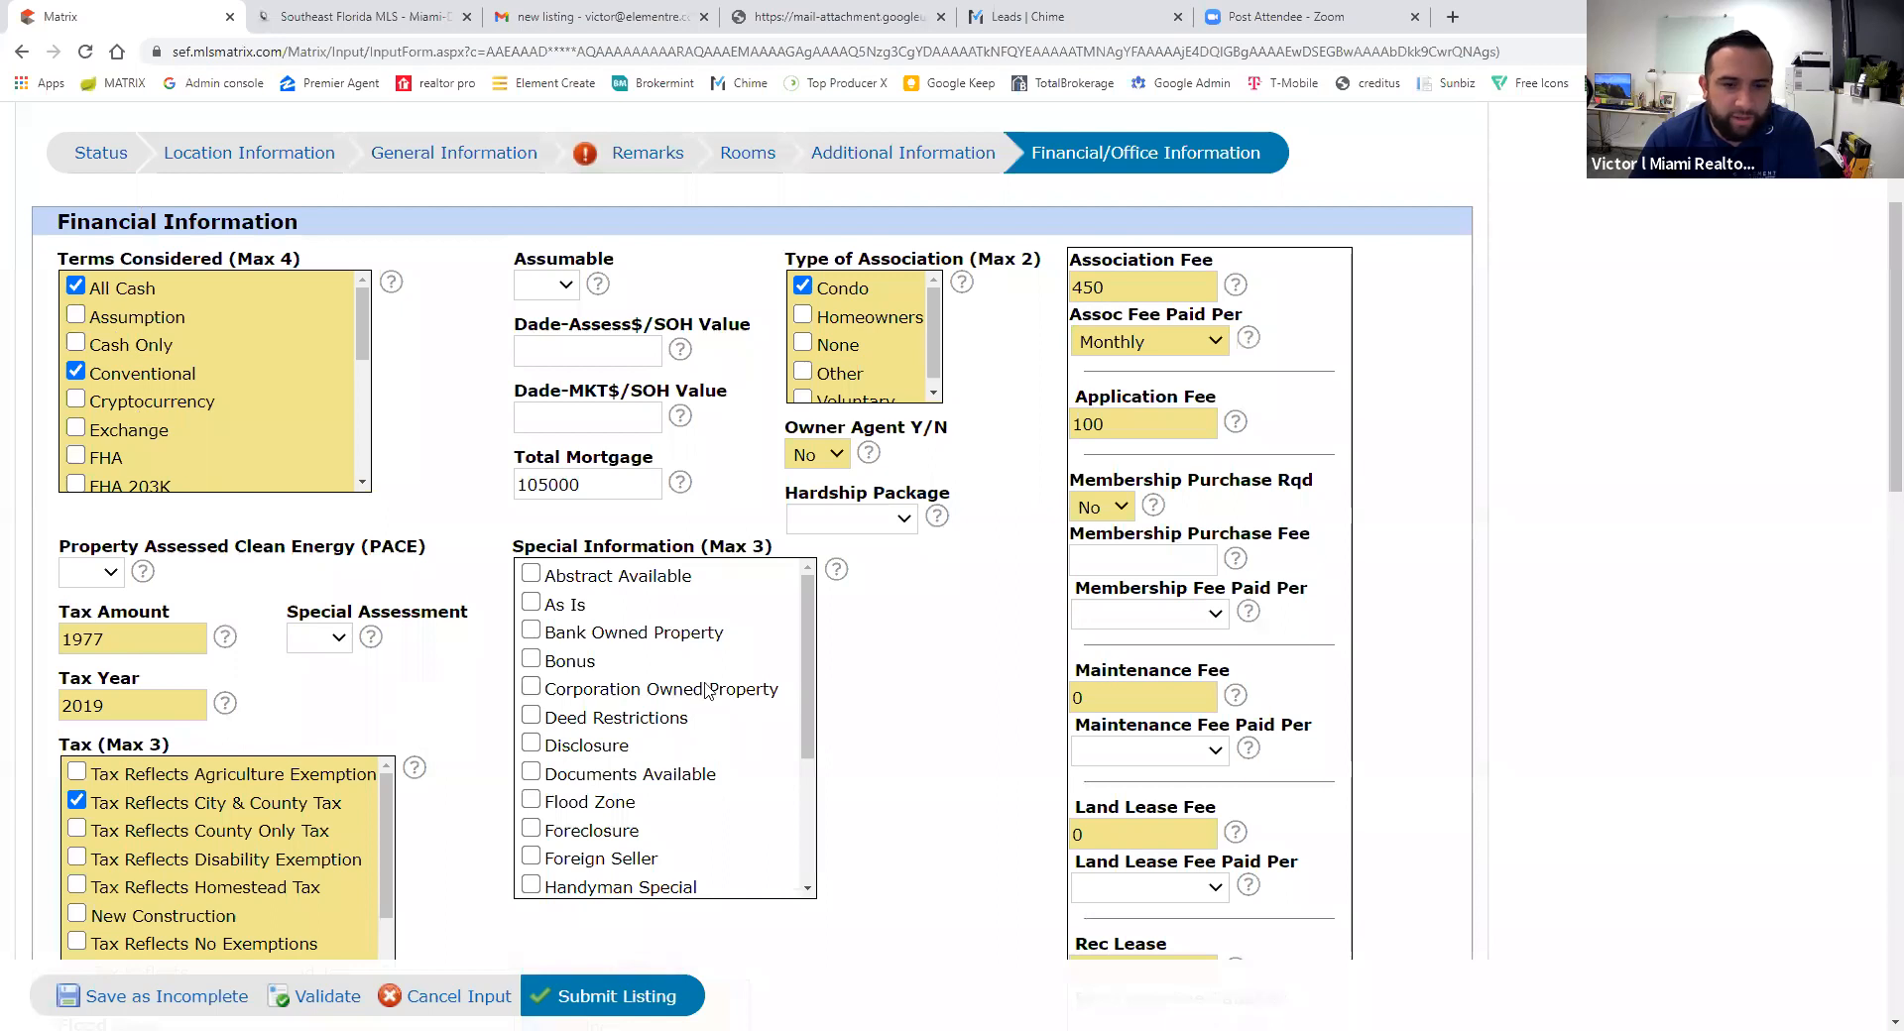
scroll(706, 692, "down", 1)
scroll(639, 714, "up", 1)
scroll(638, 714, "up", 1)
scroll(939, 794, "down", 8)
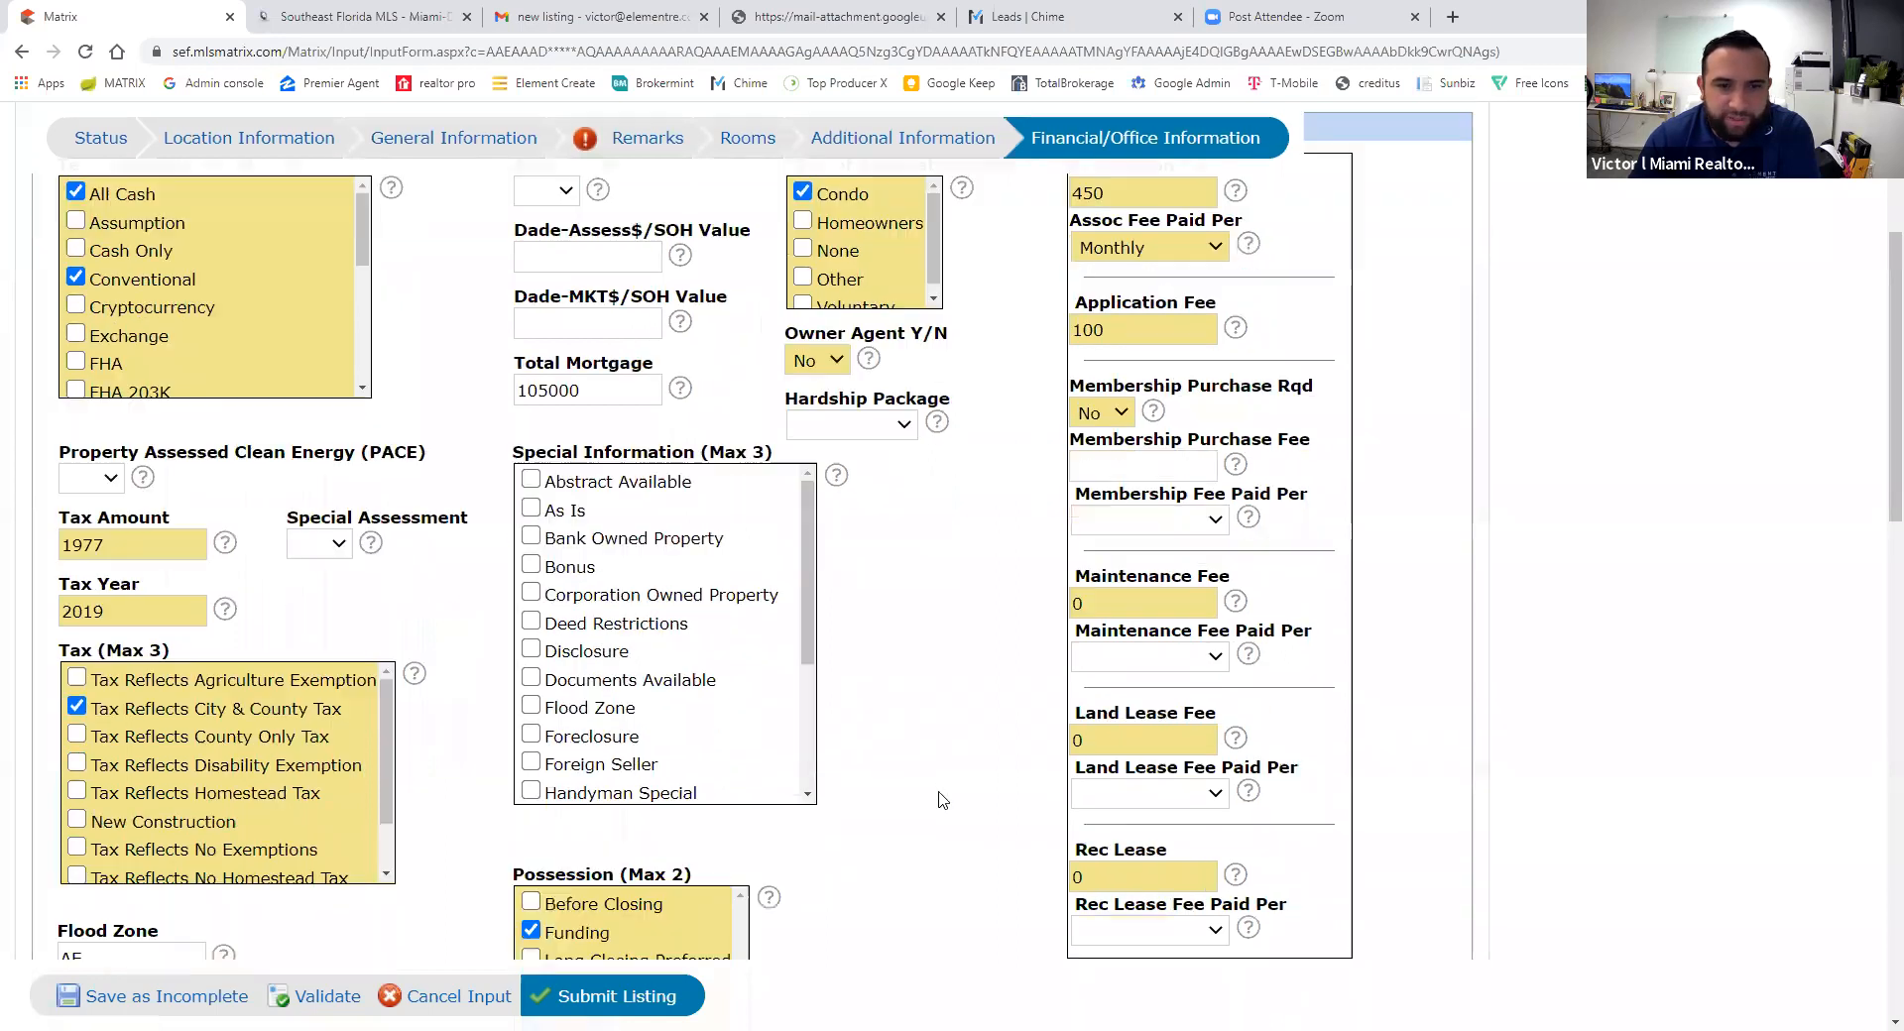
scroll(865, 789, "down", 5)
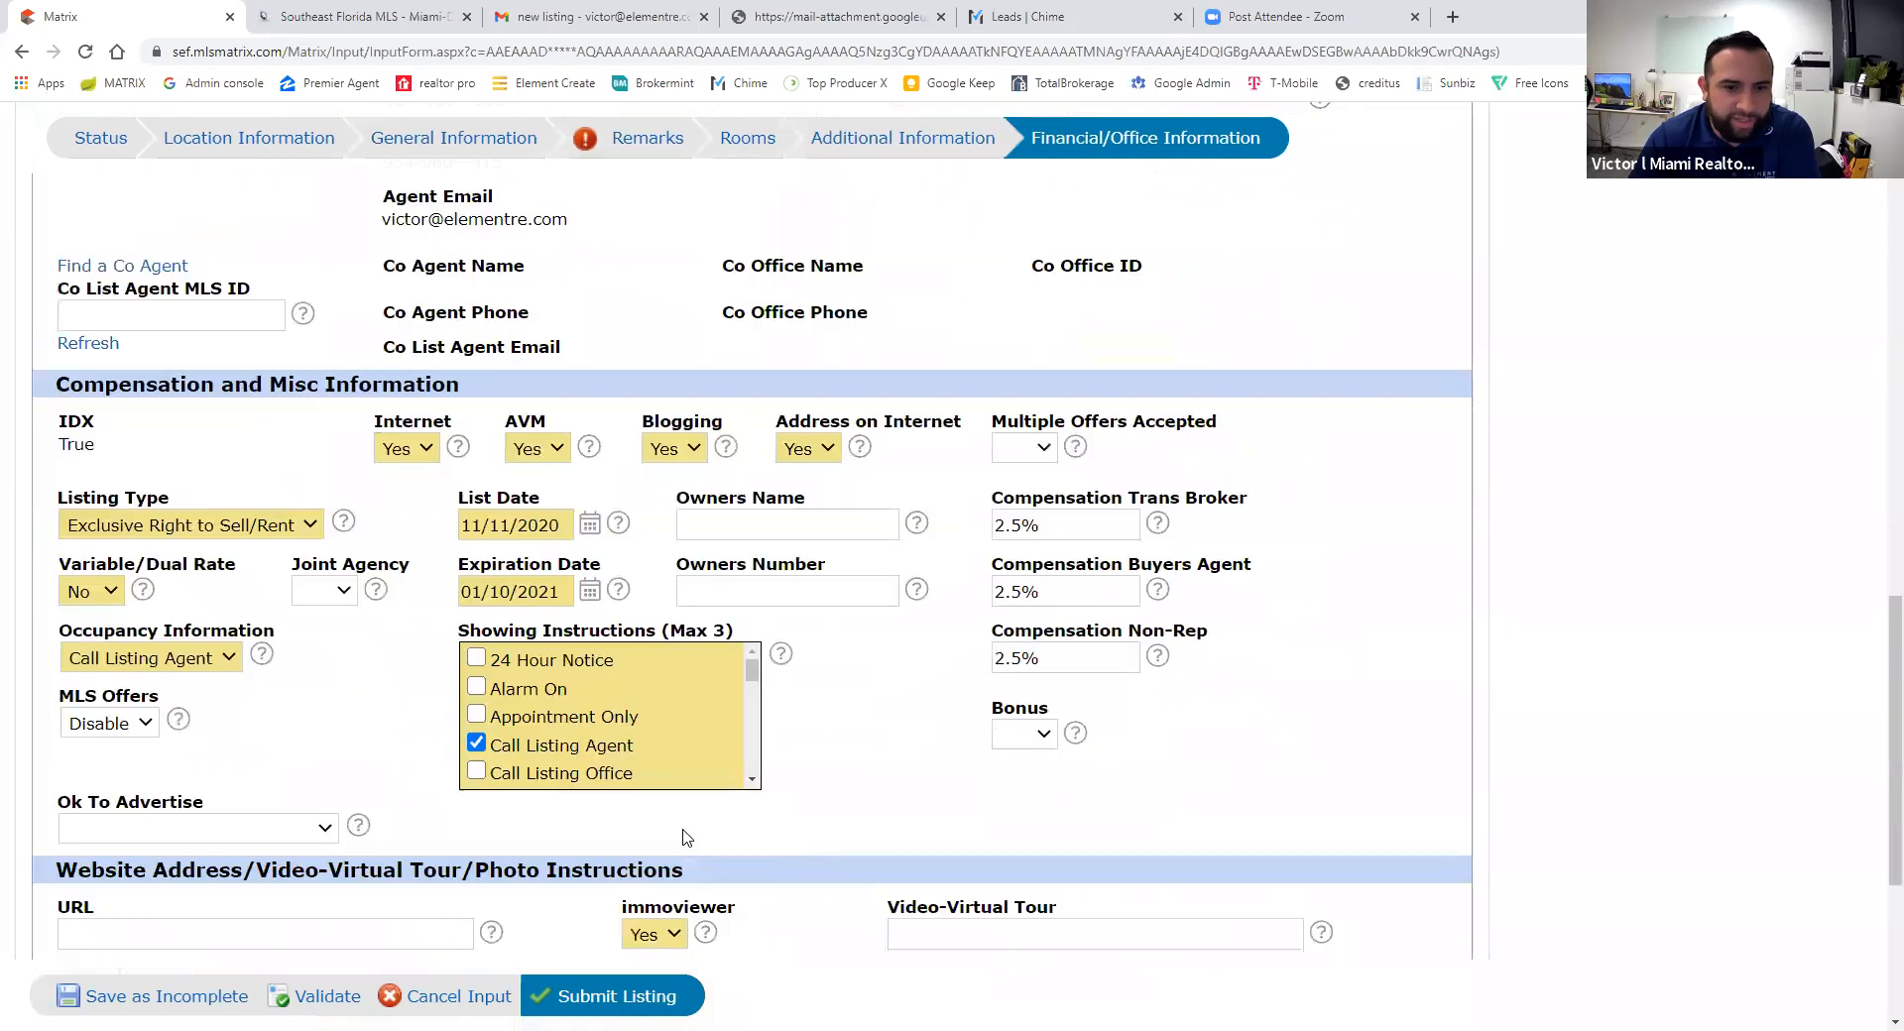
scroll(392, 739, "down", 1)
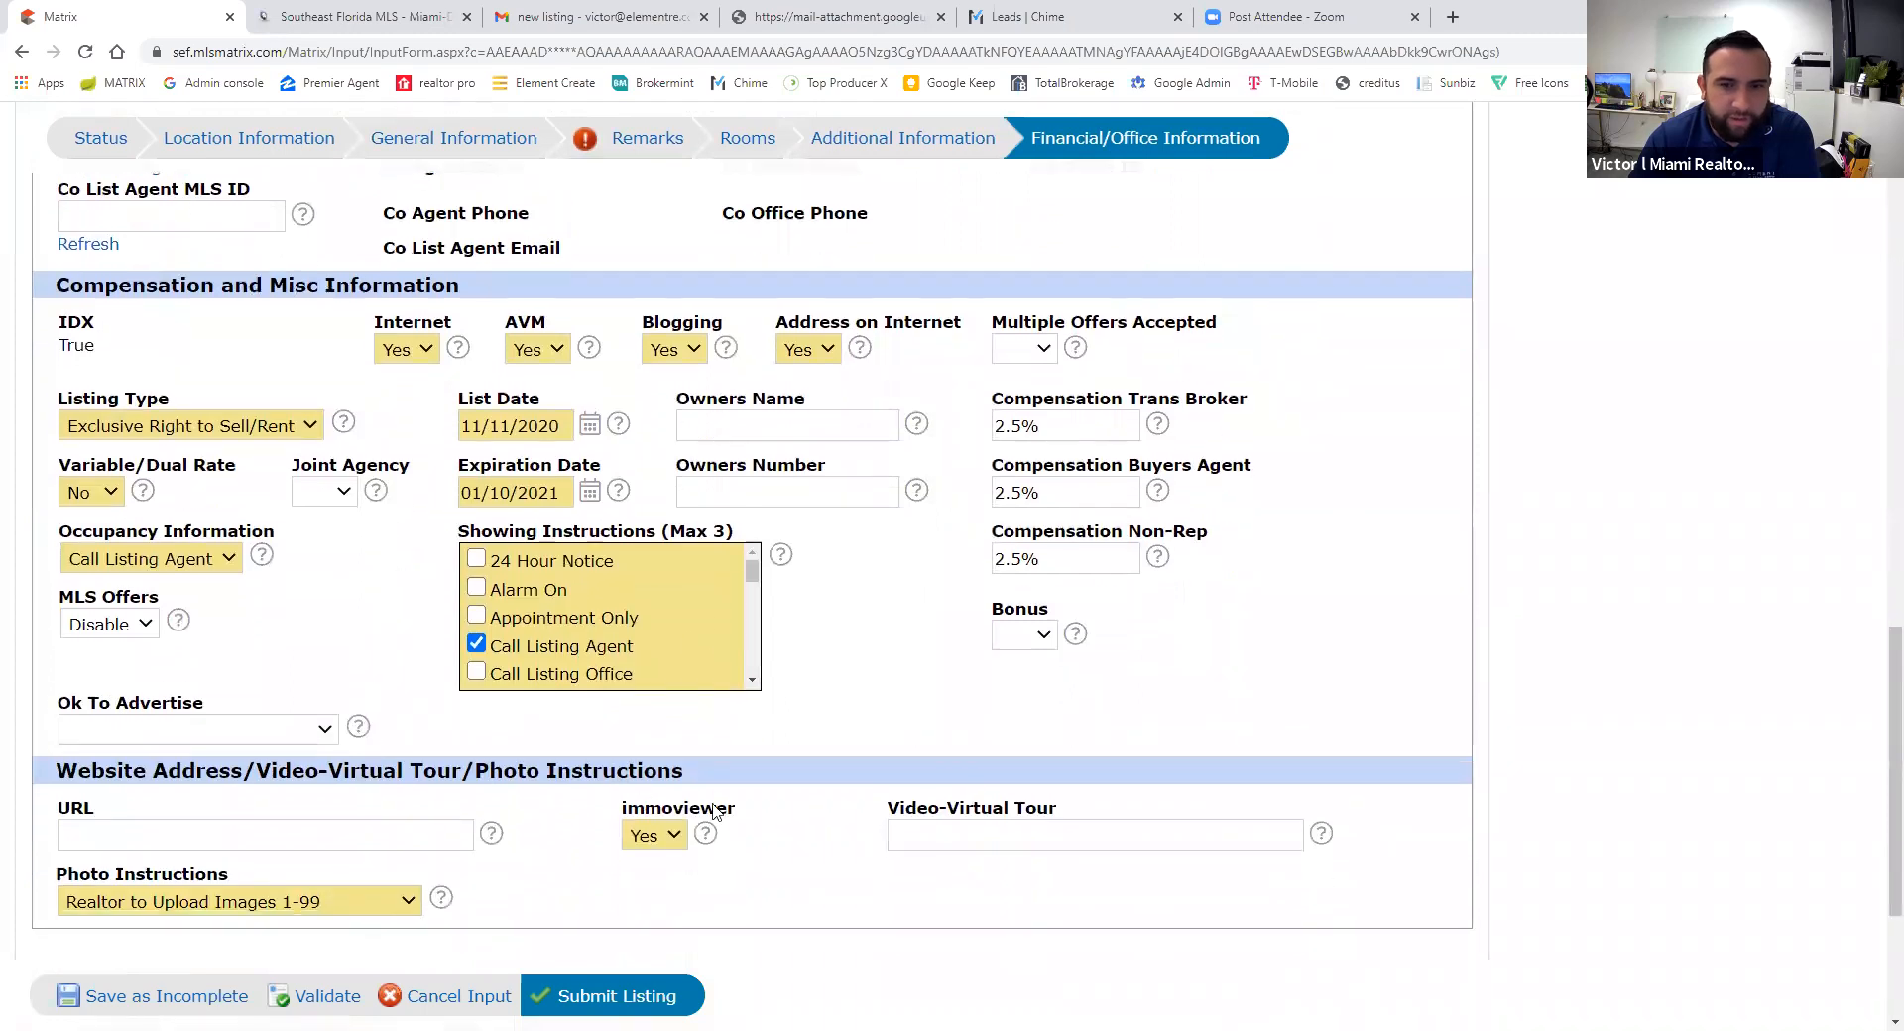
scroll(714, 811, "up", 20)
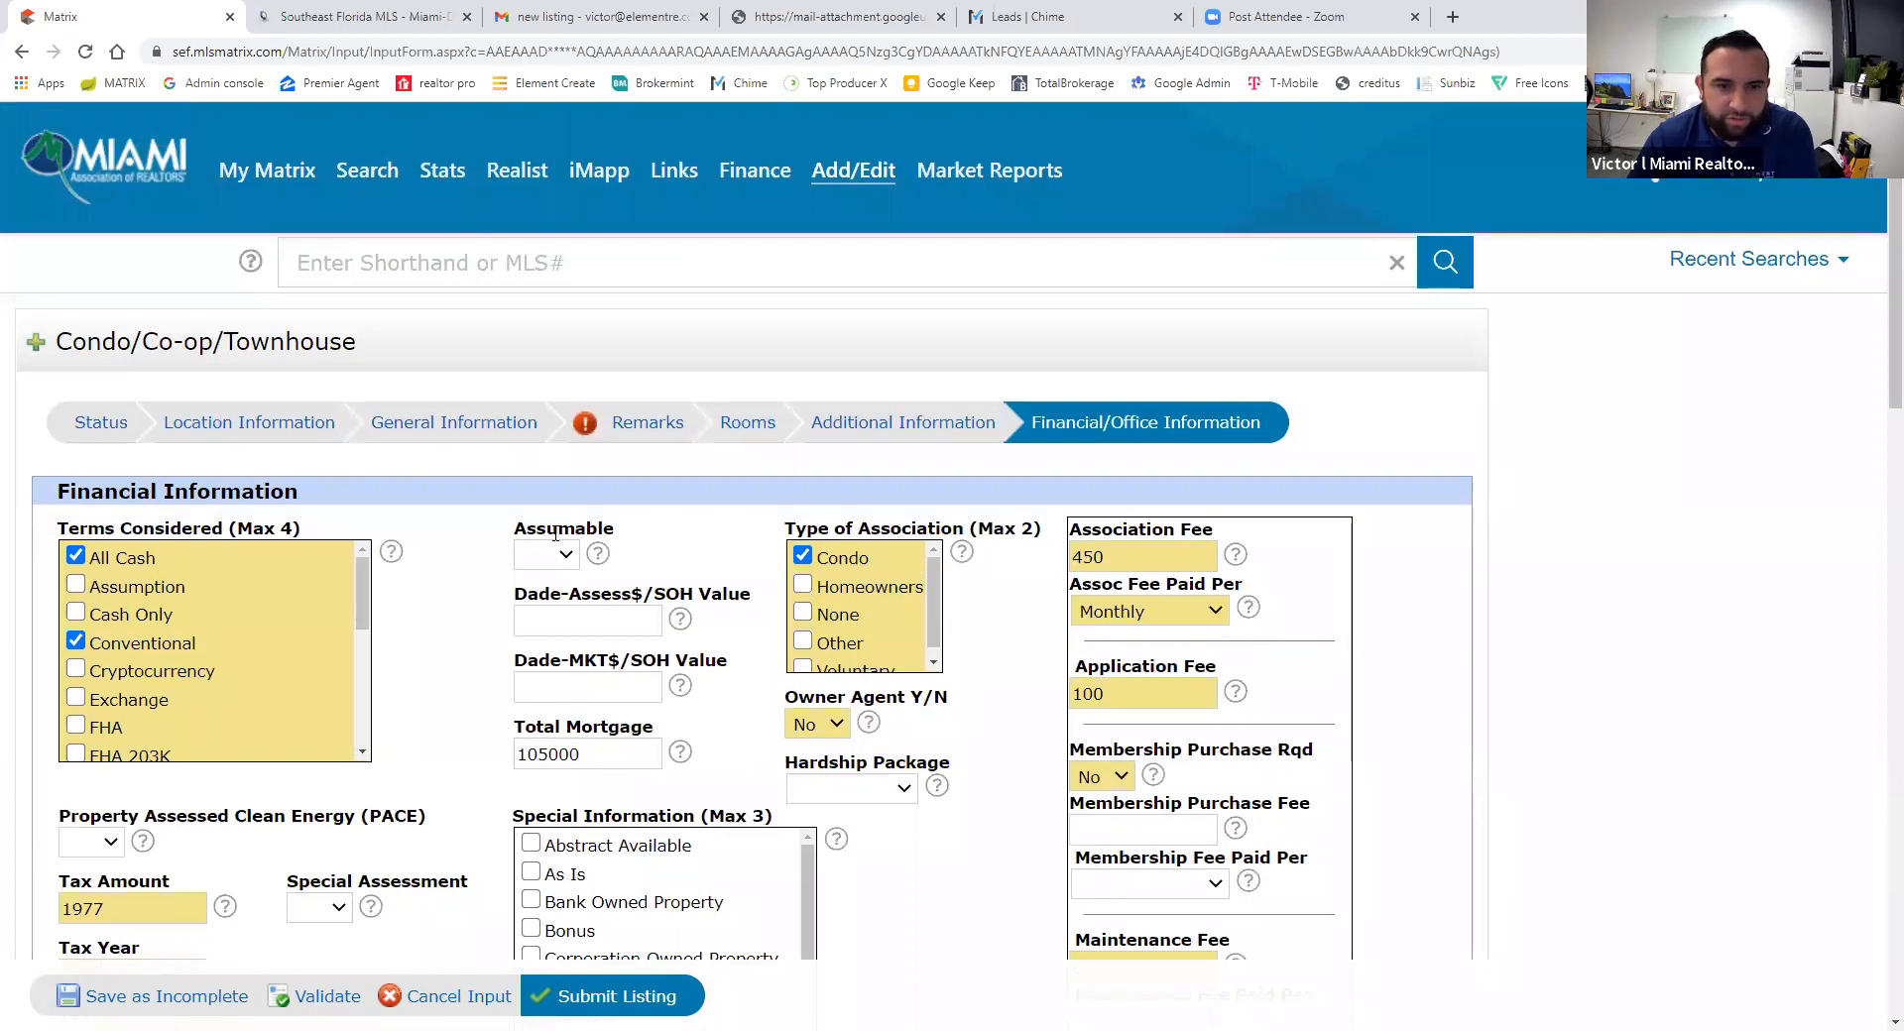
left_click(658, 432)
- Type remarks 'Great opportunity to own a condo in South Beach…', correcting the spelling of 'appliances'
left_click(365, 611)
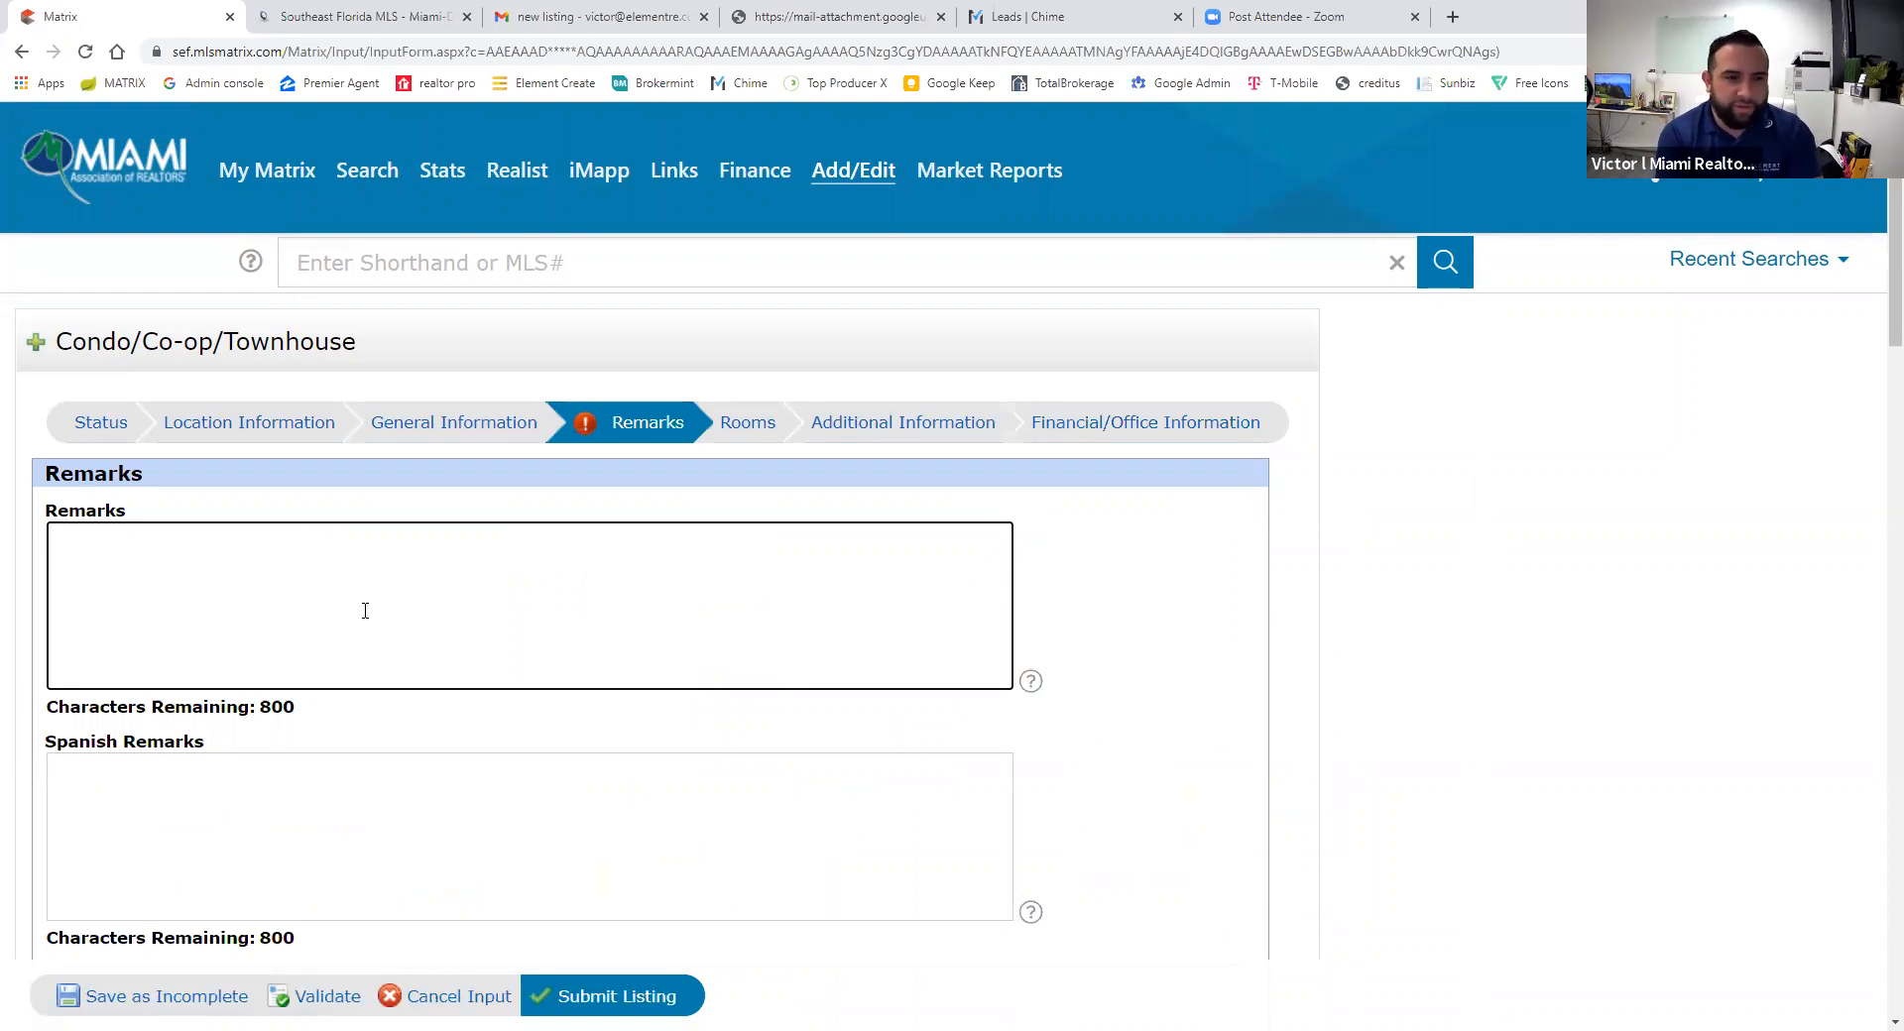
type("Beautiful Opp")
key("BackSpace")
key("BackSpace")
key("BackSpace")
key("BackSpace")
key("BackSpace")
key("BackSpace")
key("BackSpace")
key("BackSpace")
key("BackSpace")
key("BackSpace")
key("BackSpace")
key("BackSpace")
key("BackSpace")
type("Great oo")
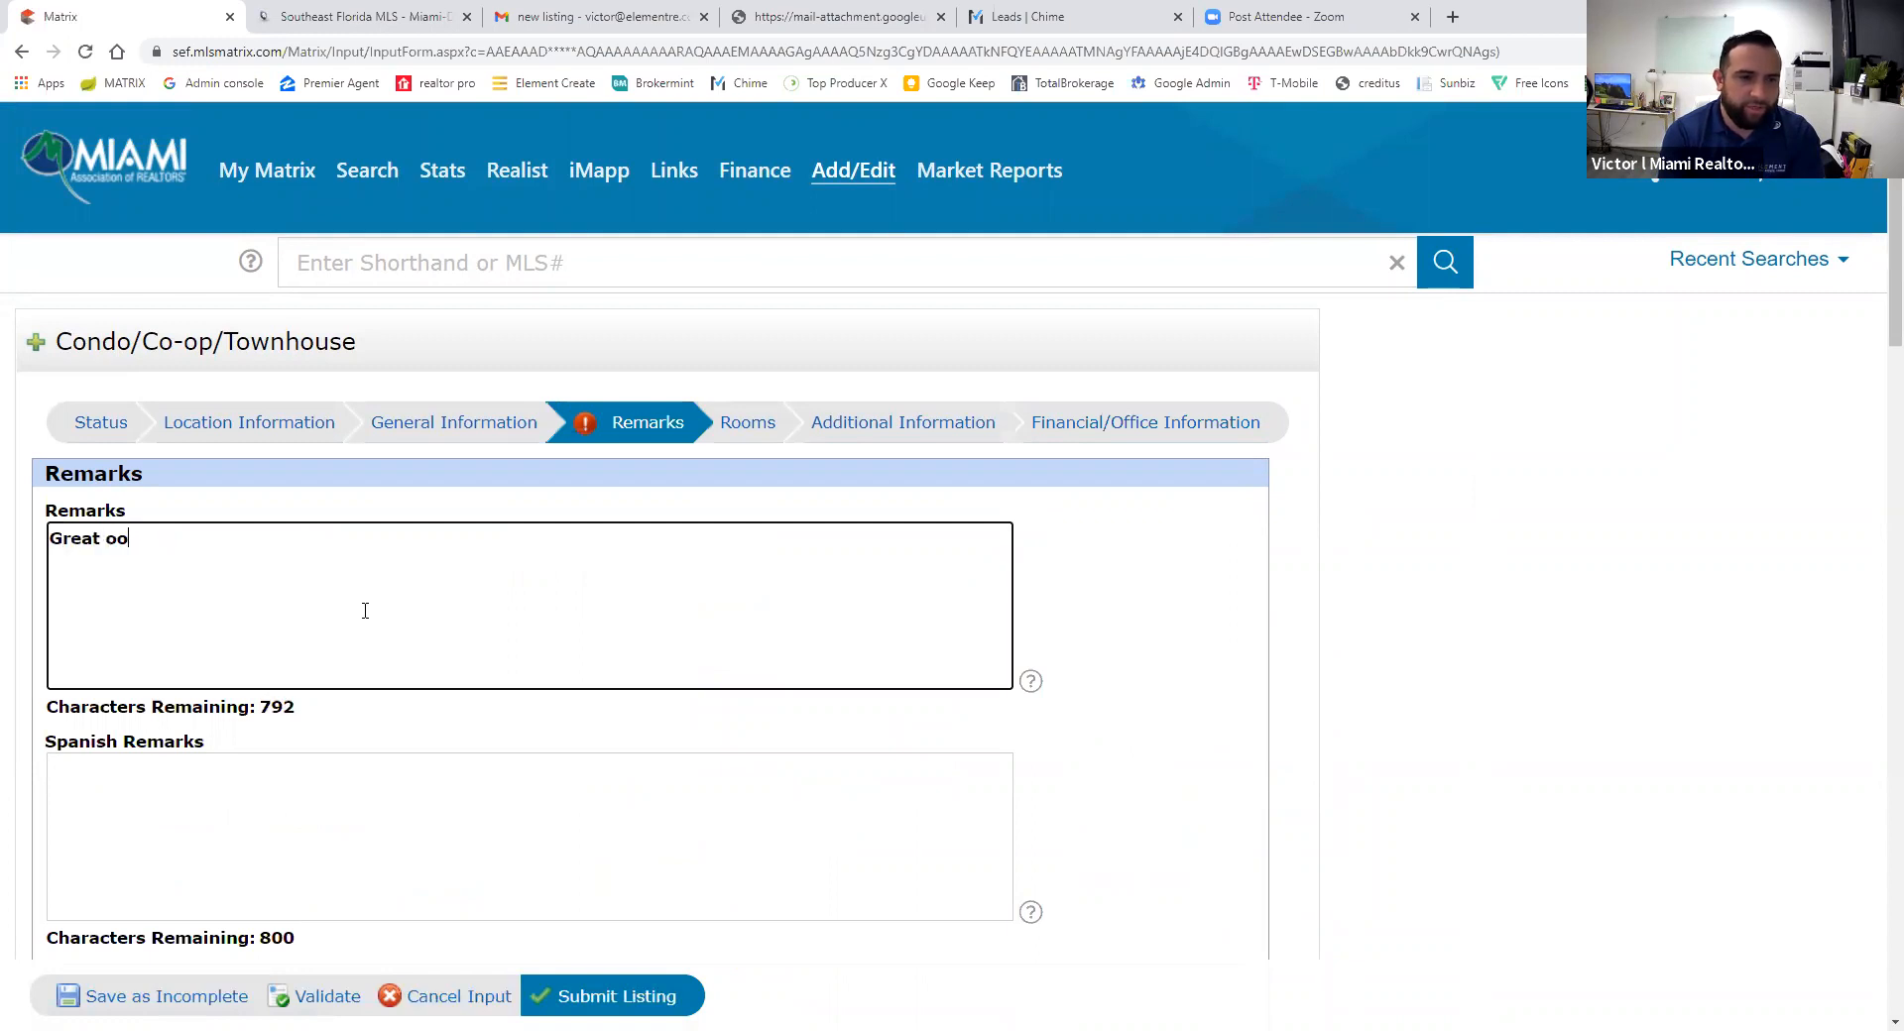
type("ppor")
type("tunity to rent")
key("BackSpace")
key("BackSpace")
key("BackSpace")
key("BackSpace")
type("own a condo in south beac")
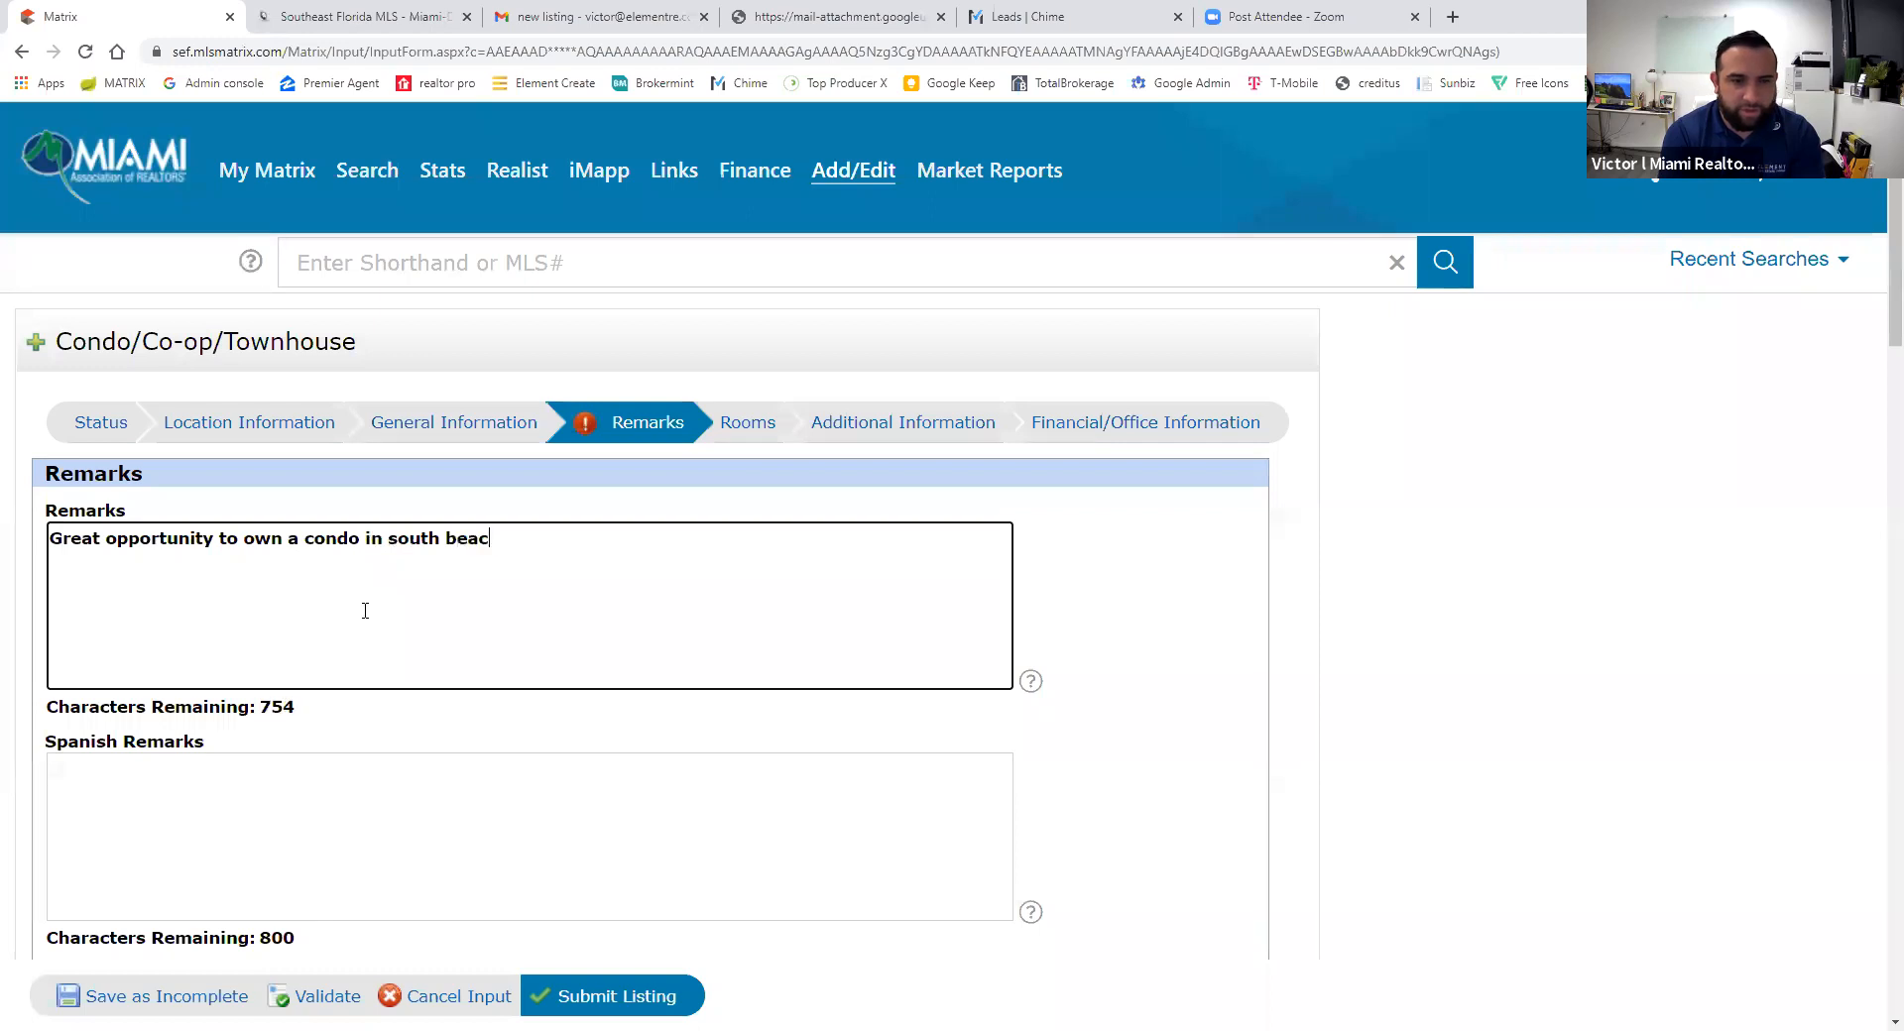
type("hh just steps from the ocean.Unit feat")
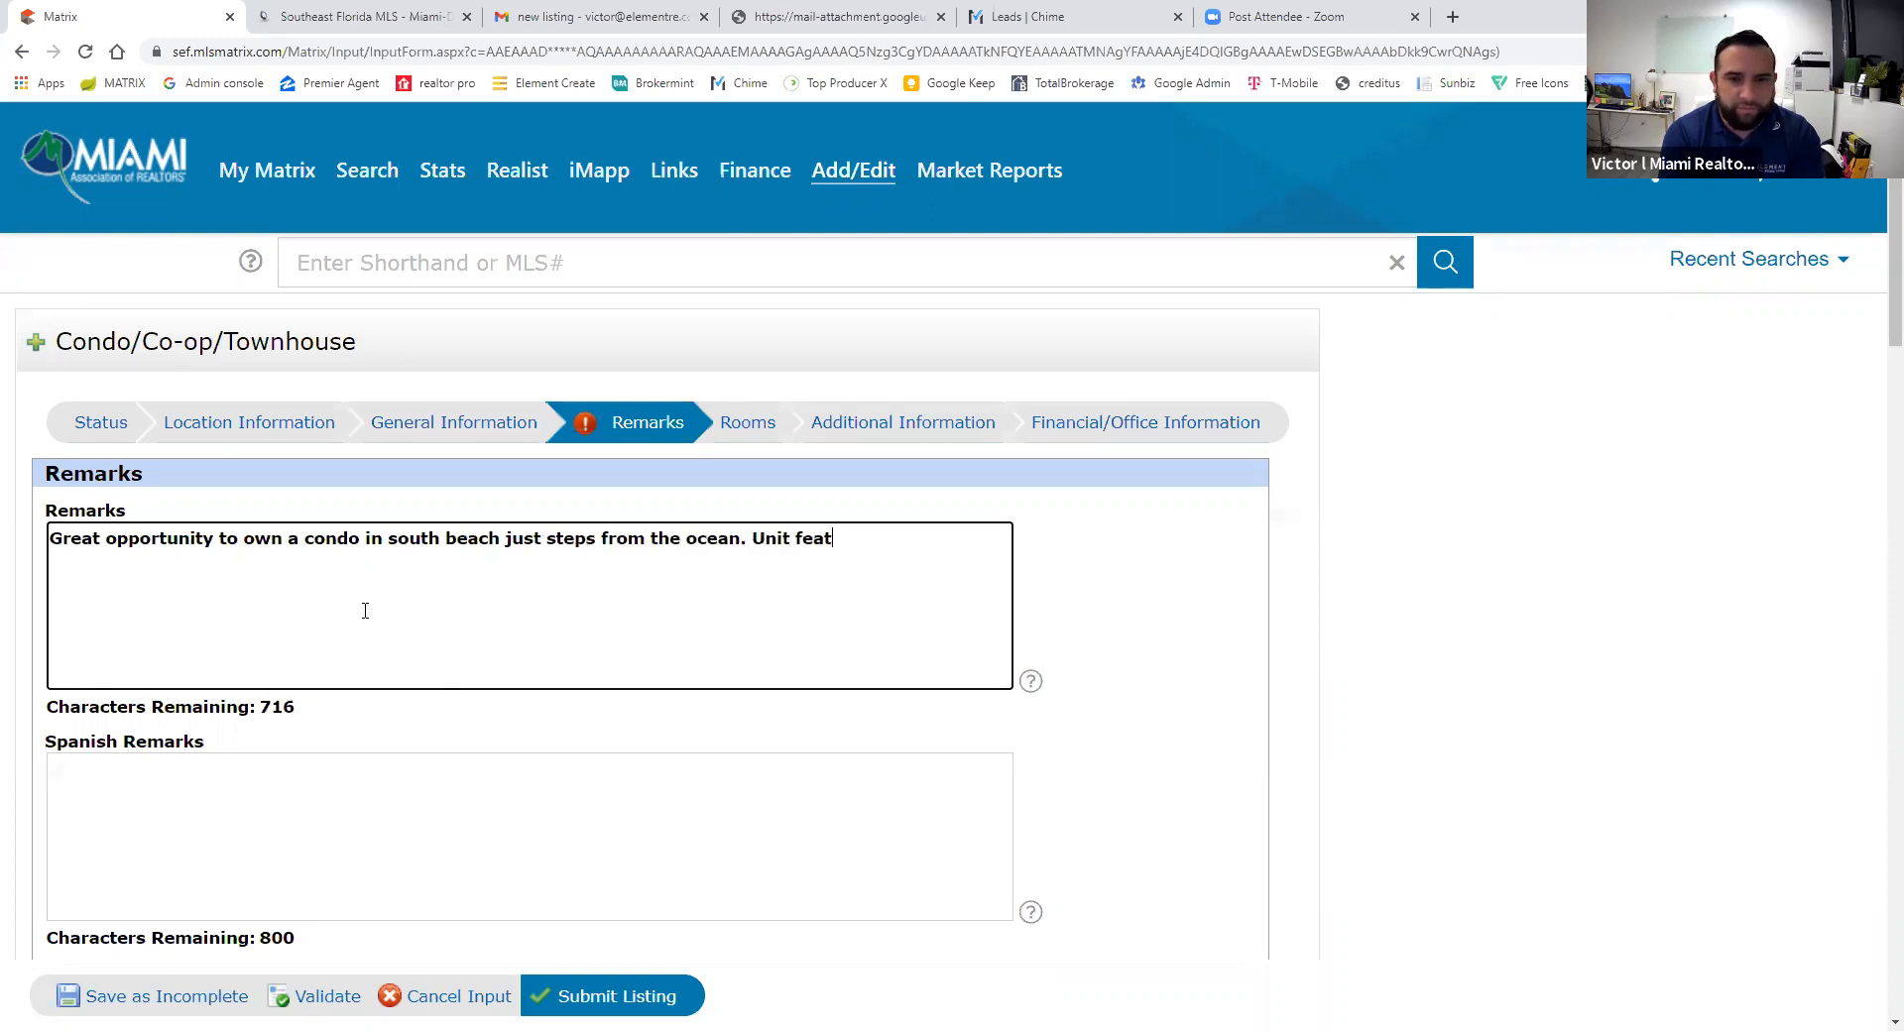
type("ures tile floors thro")
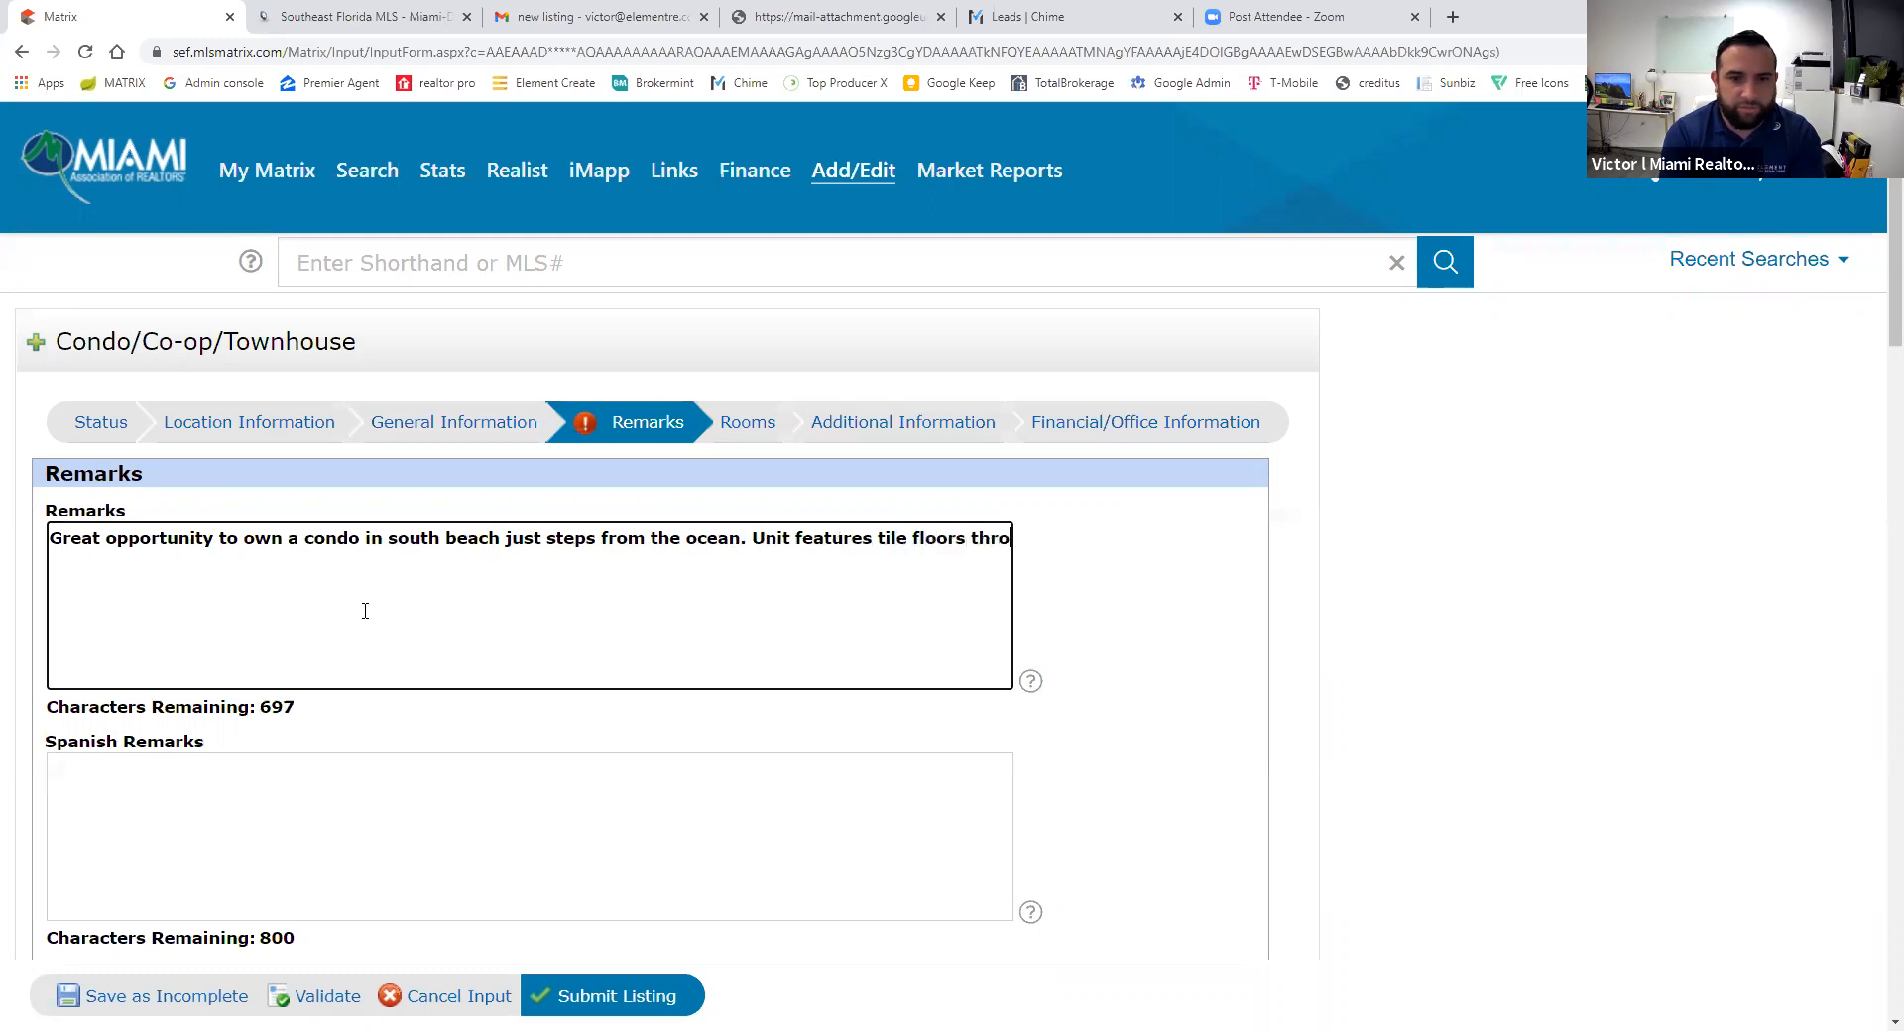
type("ughout, upgraded k")
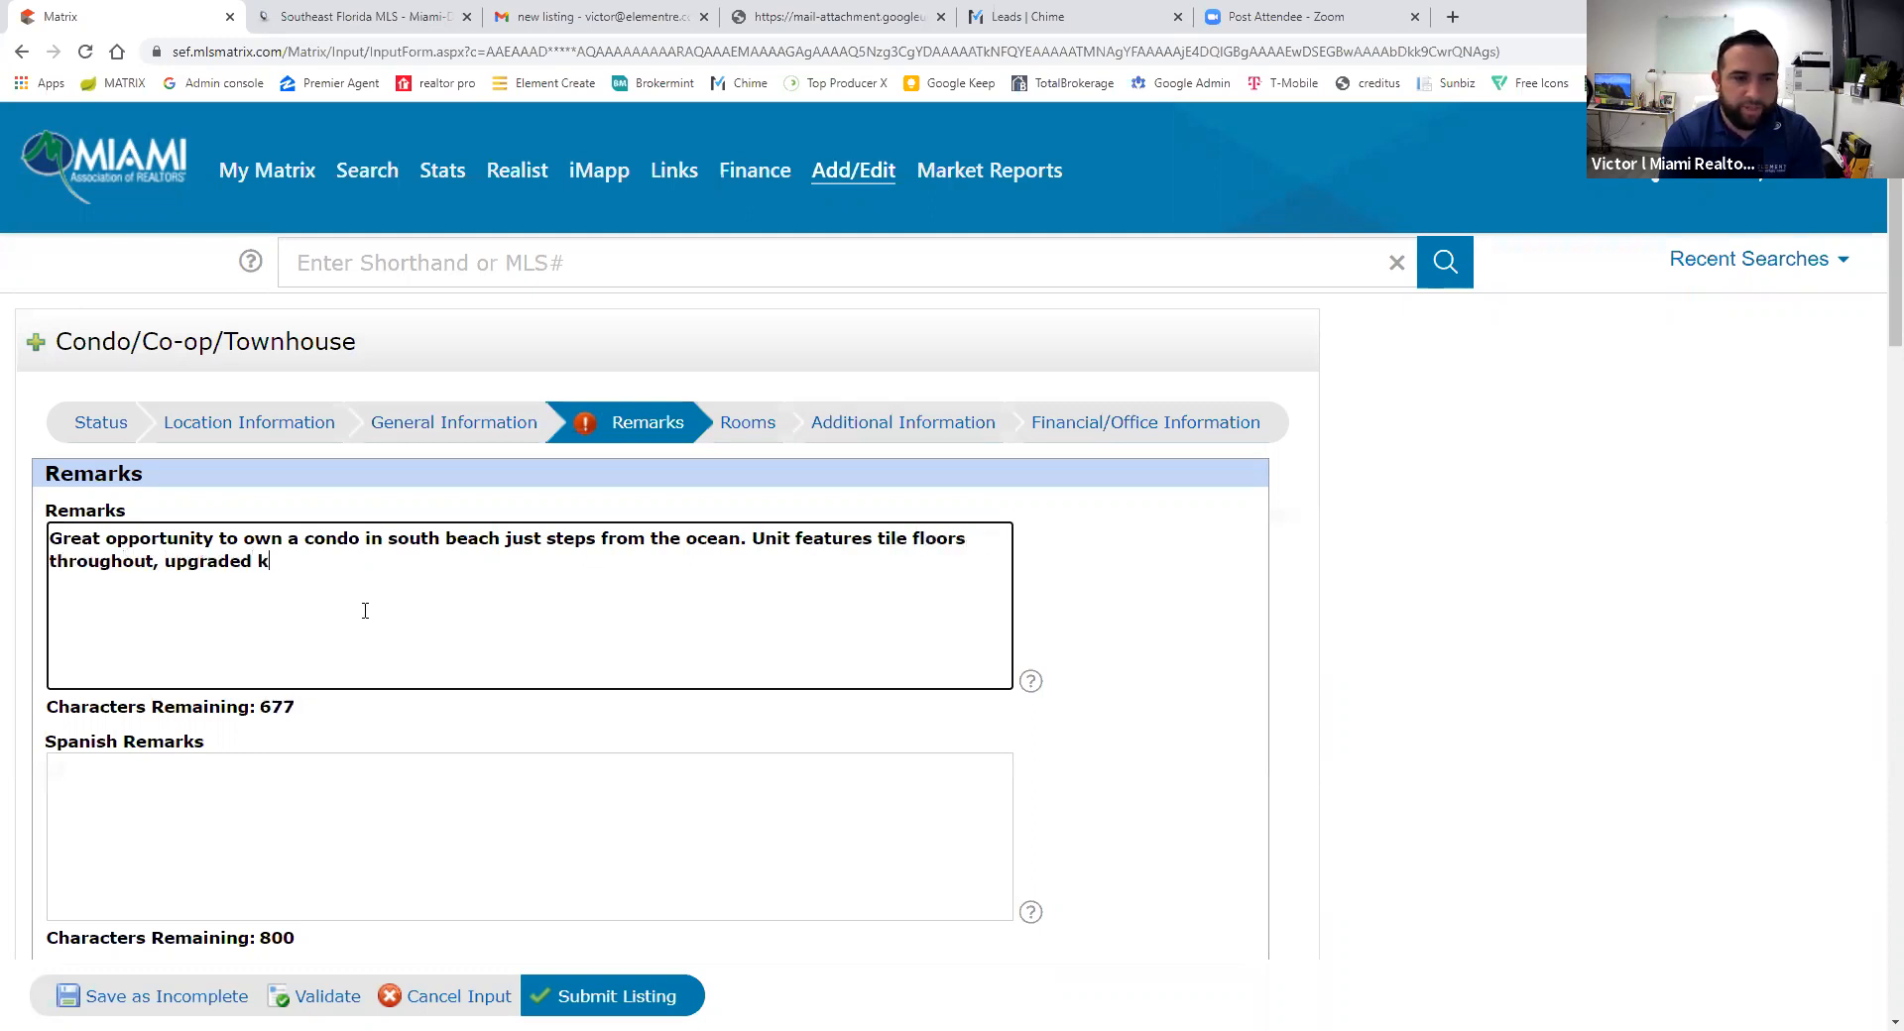
type("itchen, stai")
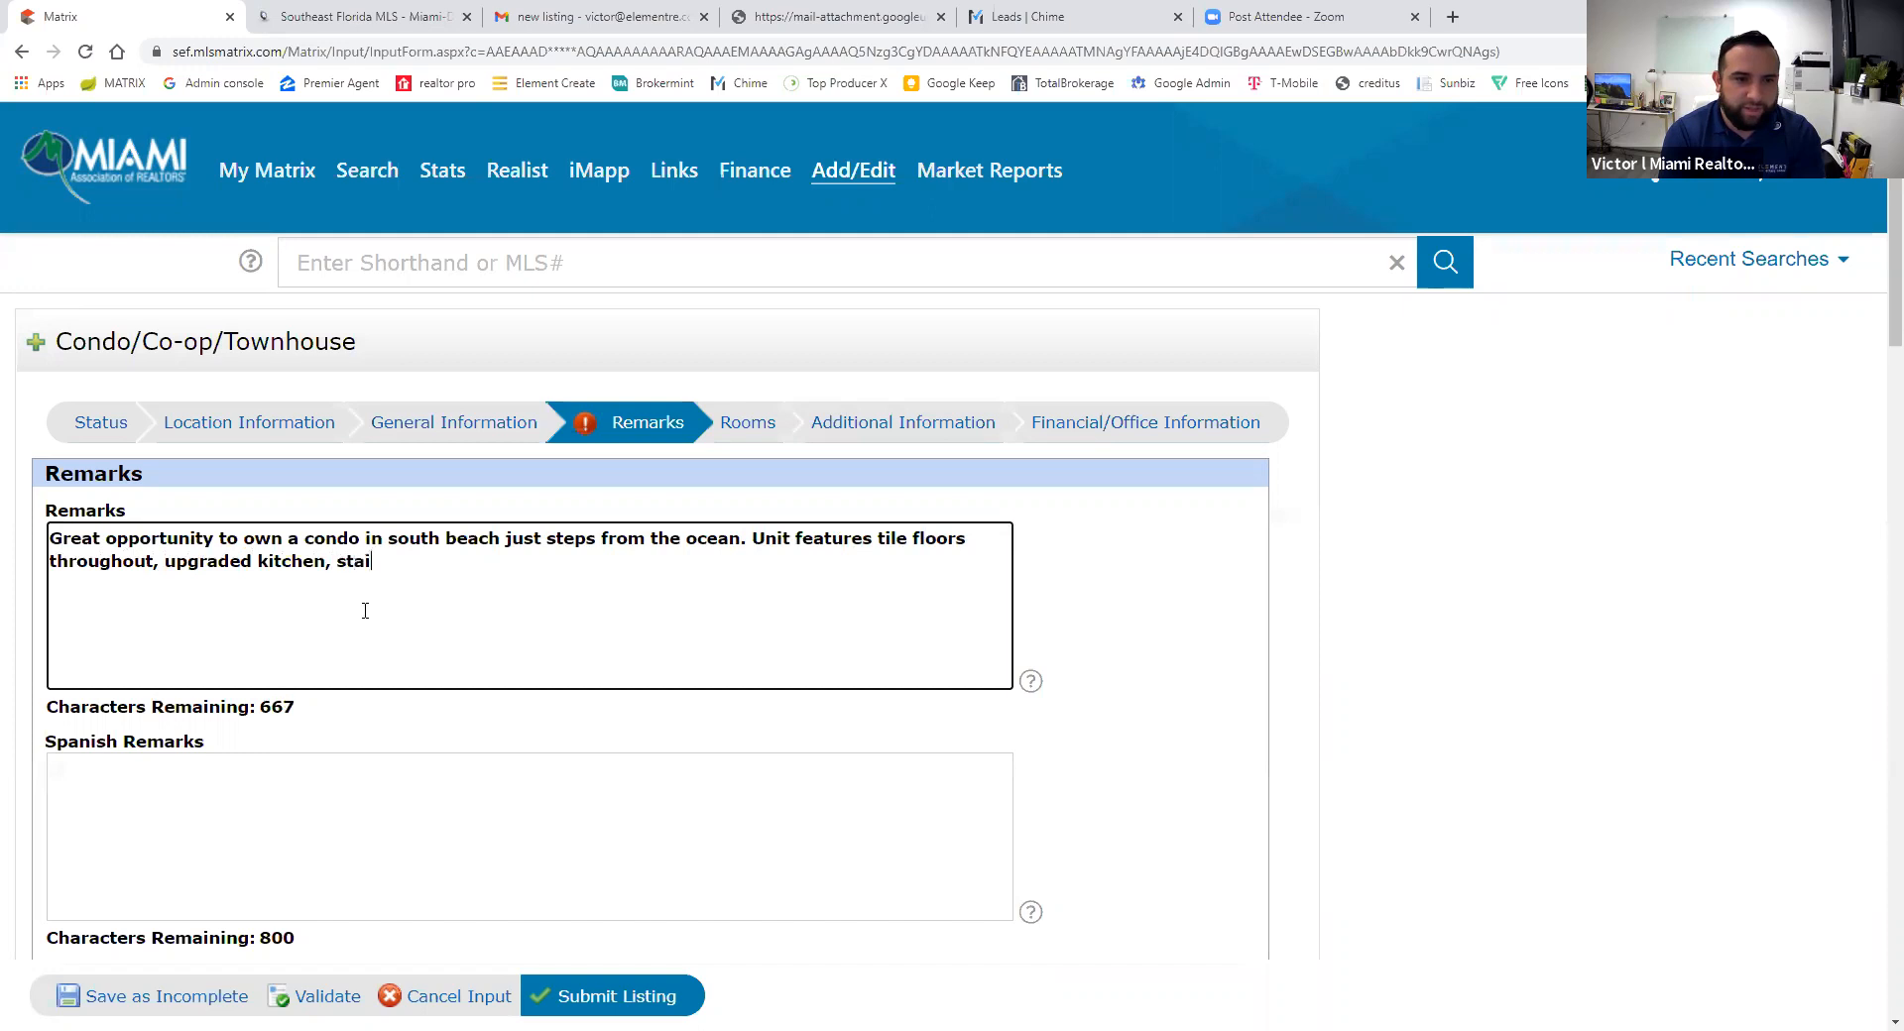
type("nless steel applai")
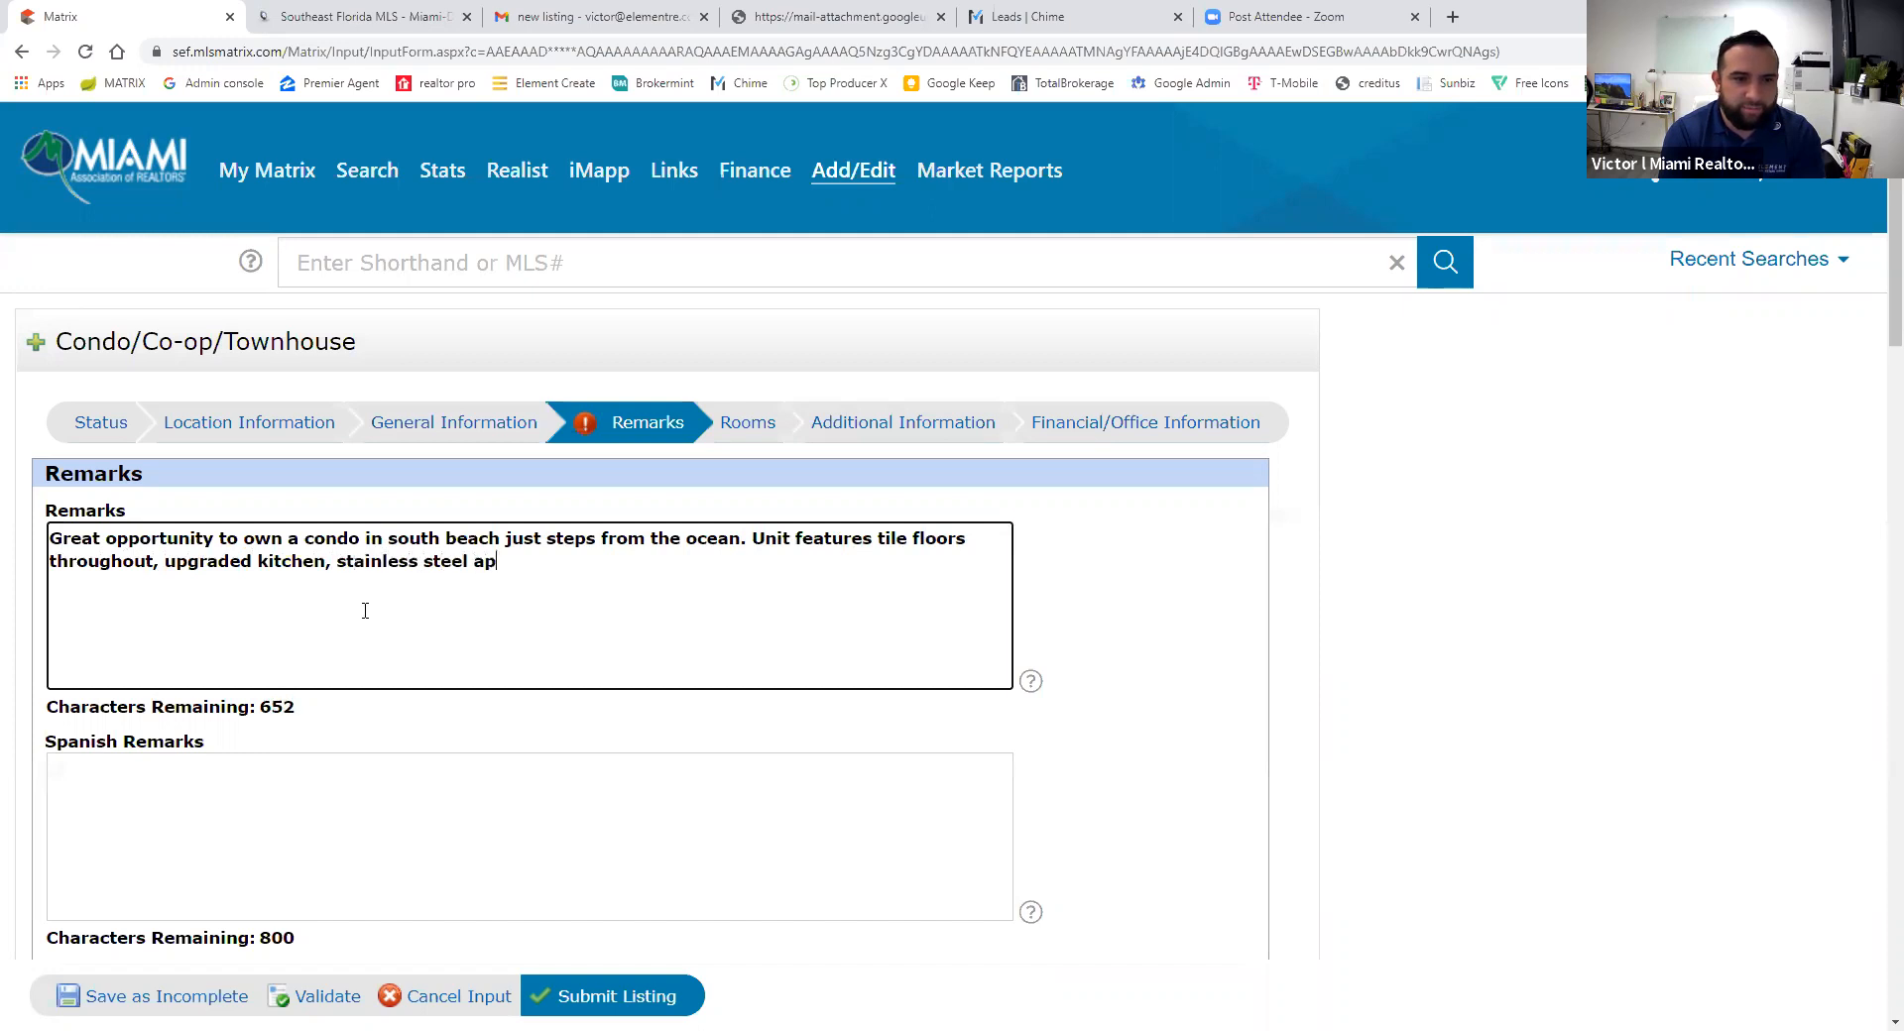
key("BackSpace")
type("ainces.")
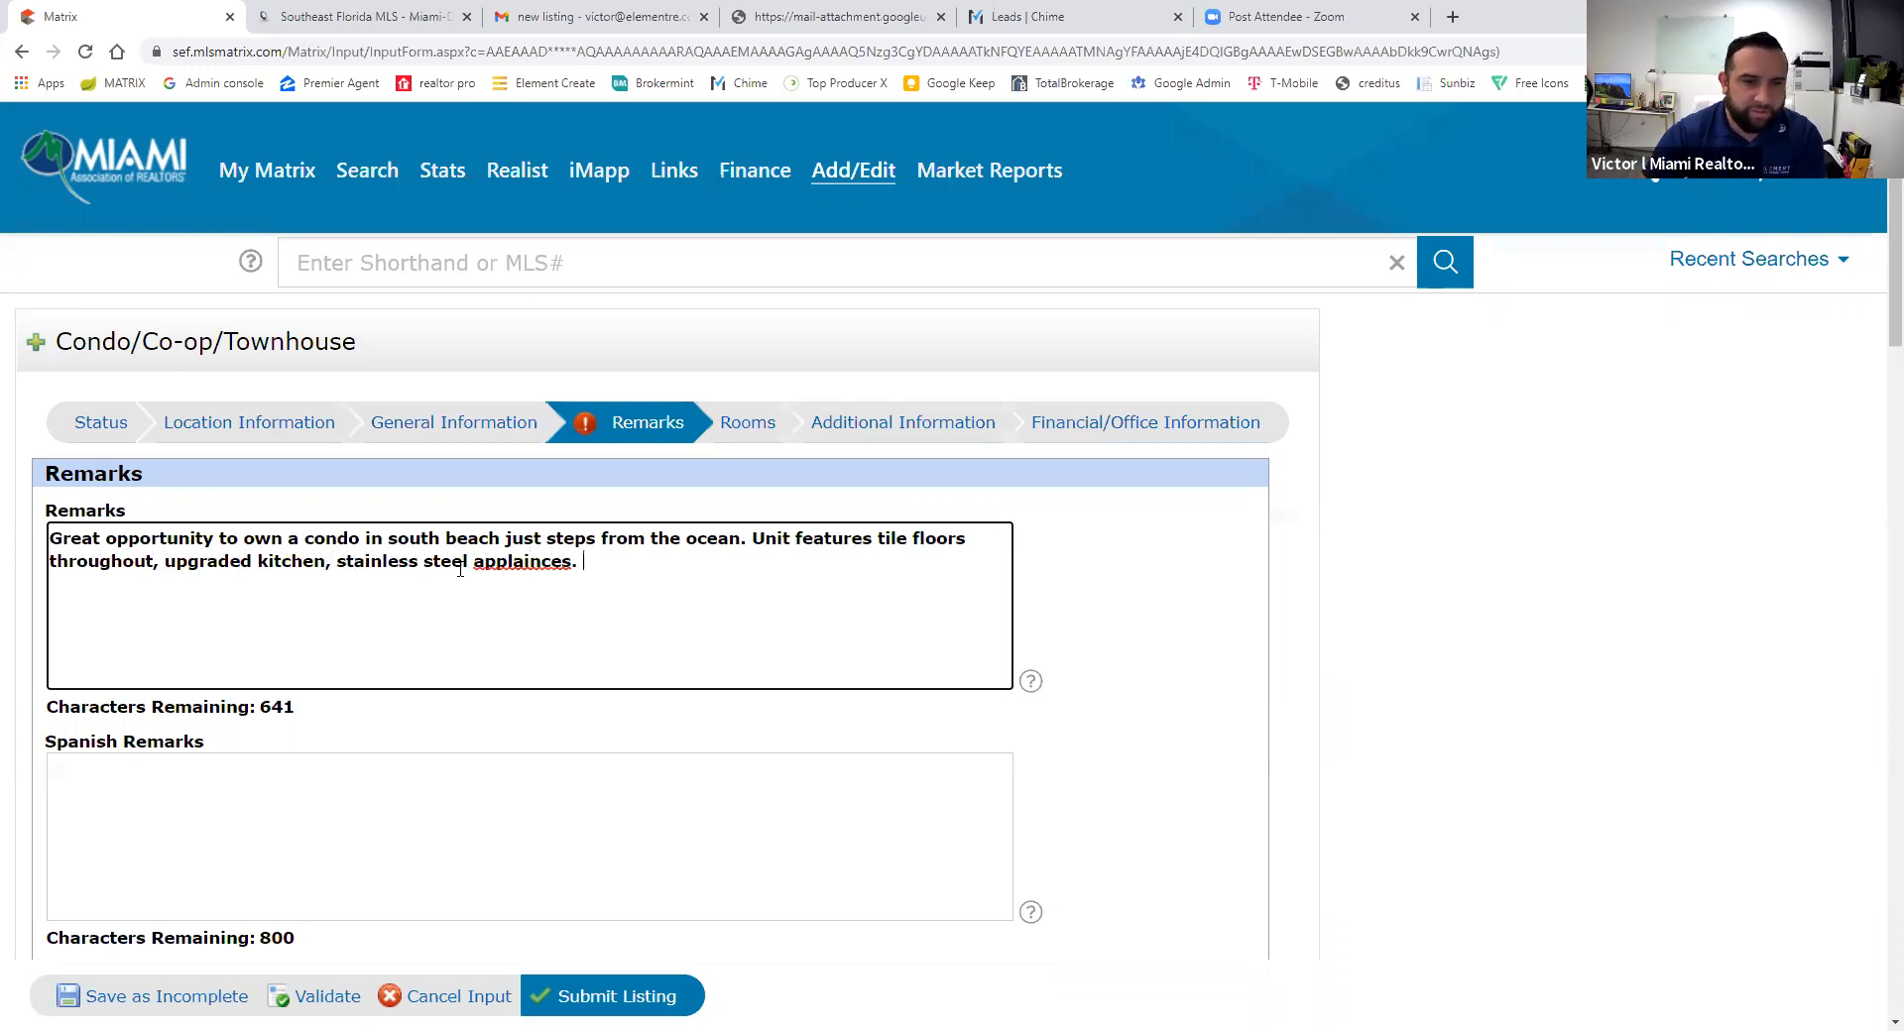
right_click(496, 561)
left_click(615, 577)
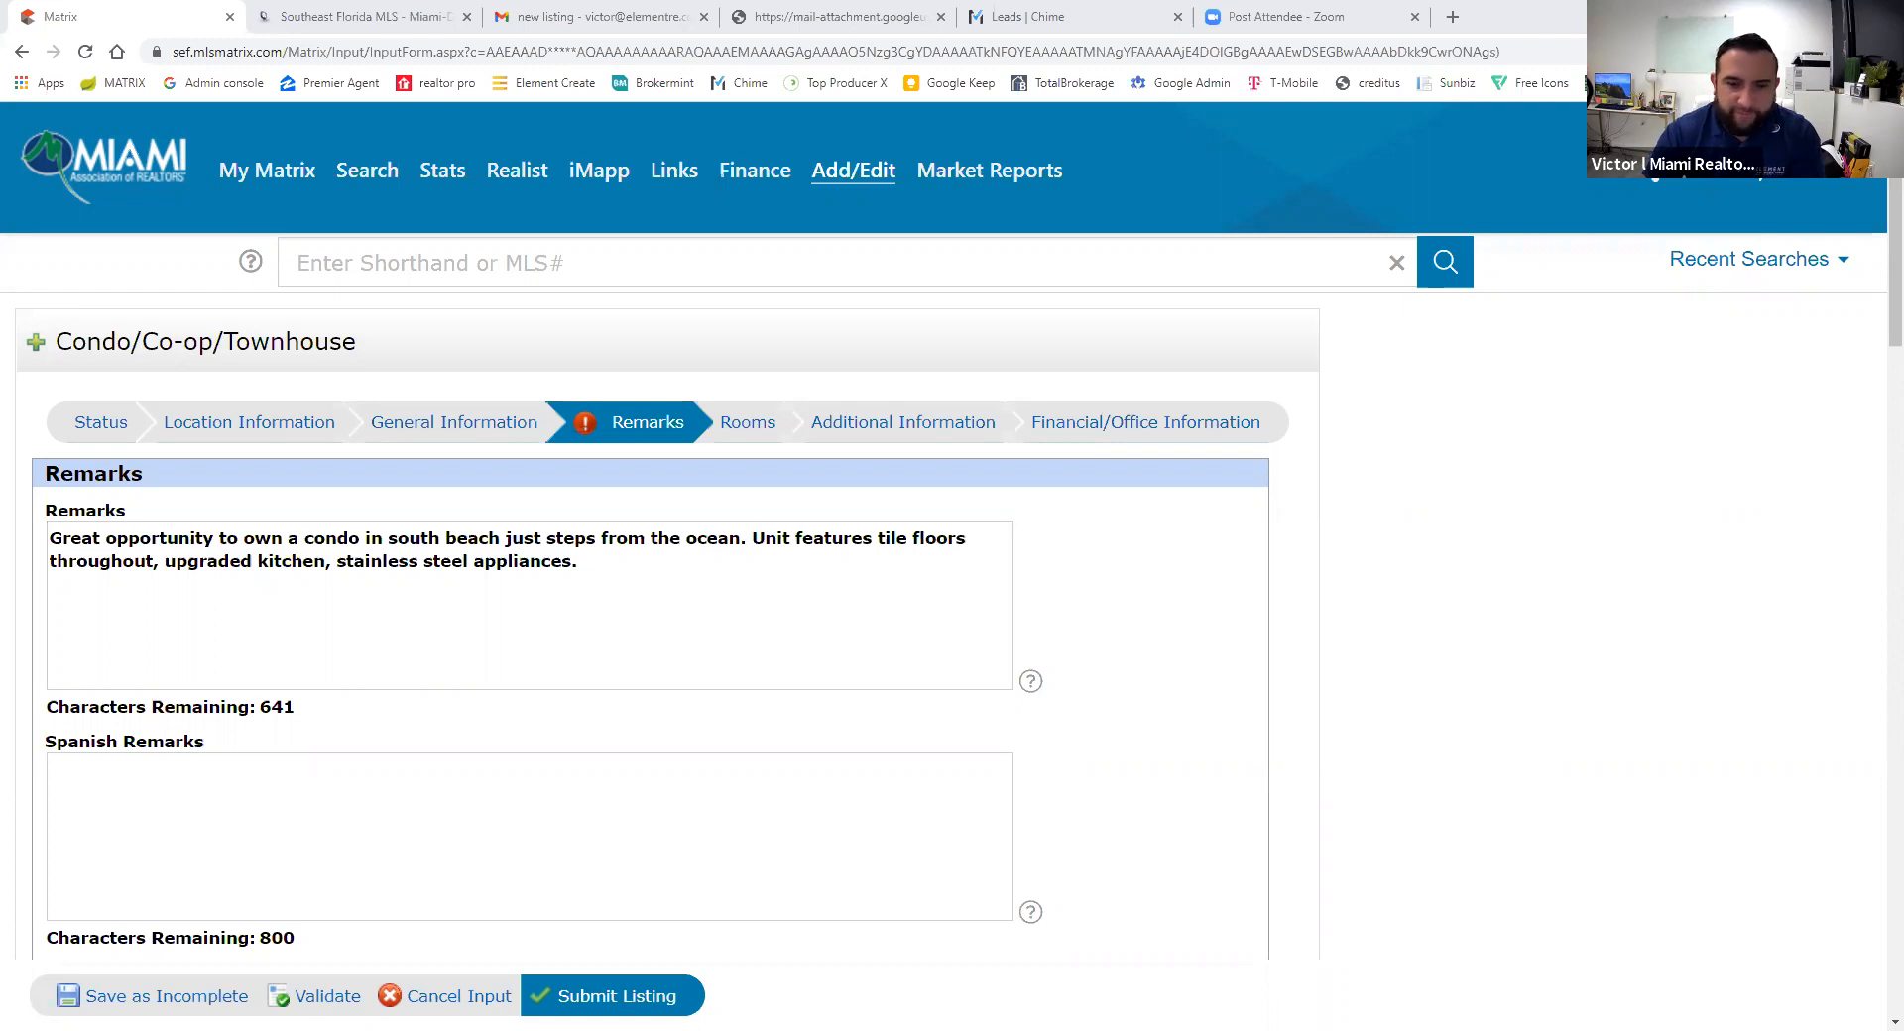
left_click(670, 609)
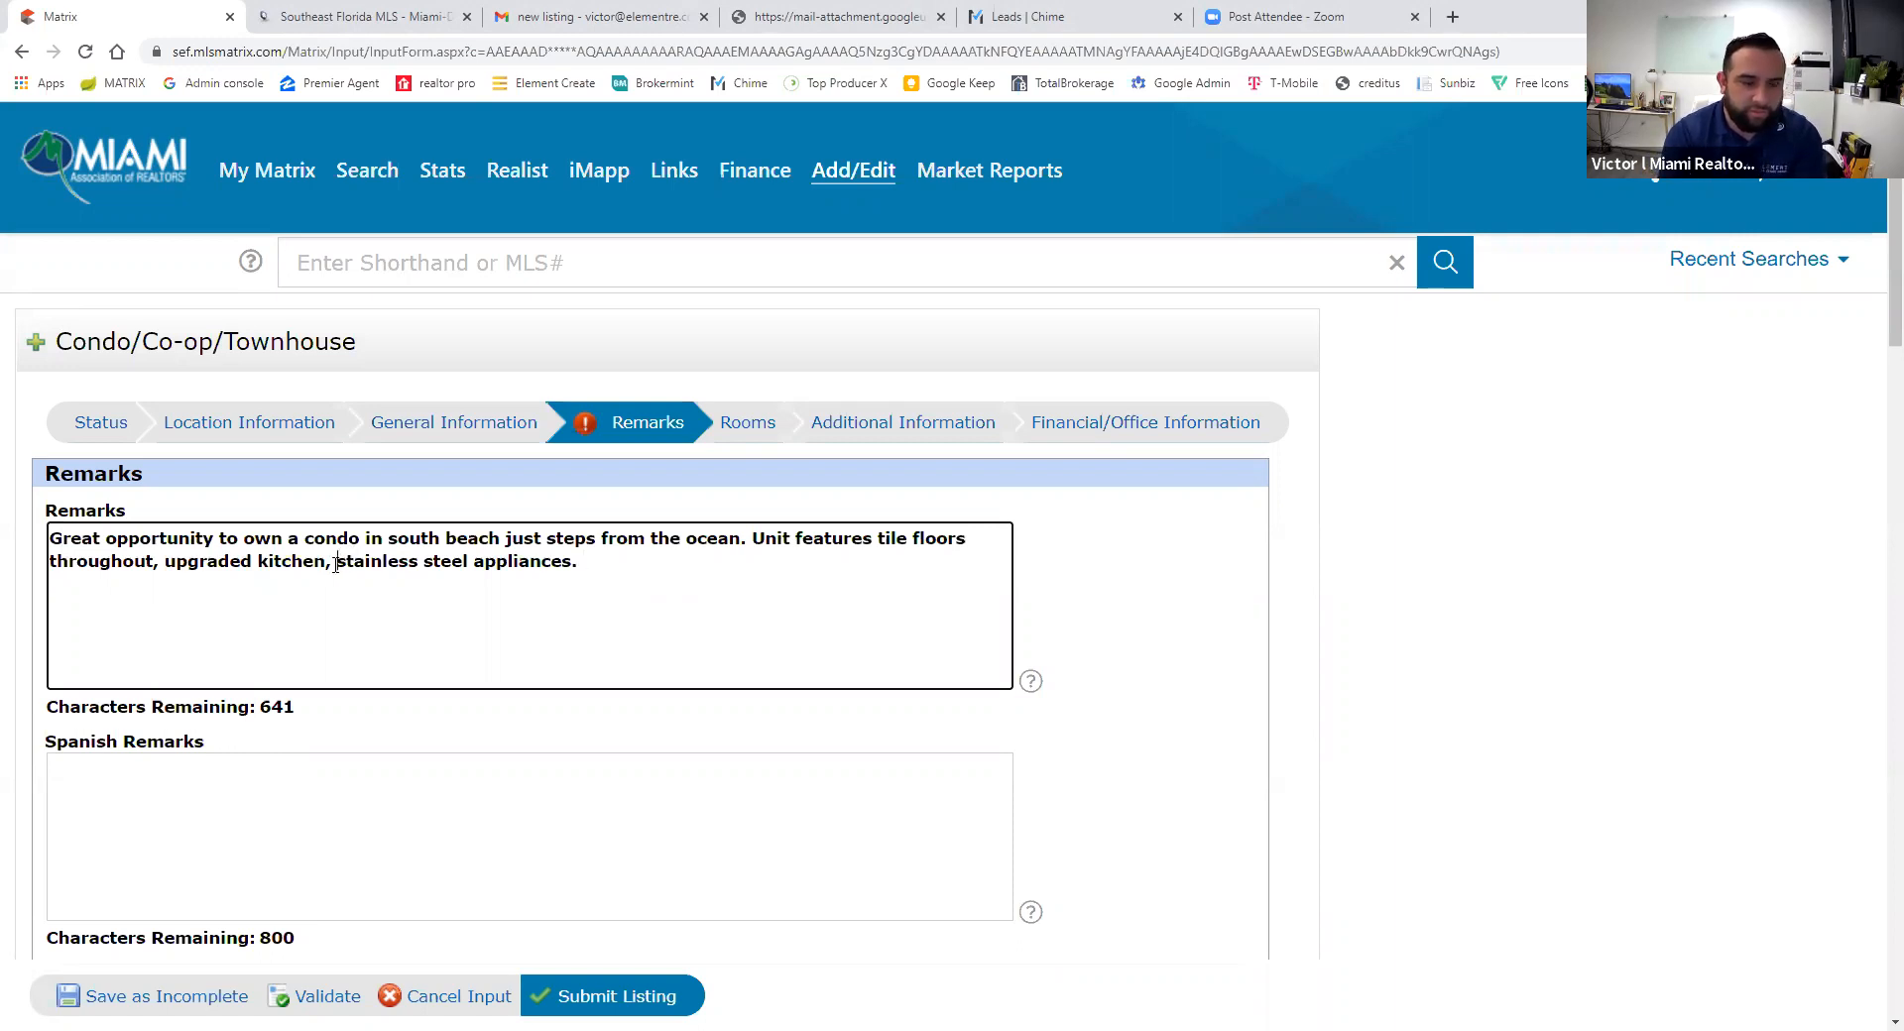
- Insert 'modern touches all throughout the unit,' before 'stainless' and append 'Association includes insurance! Don't miss out on this great unit!'
type("modern touches ")
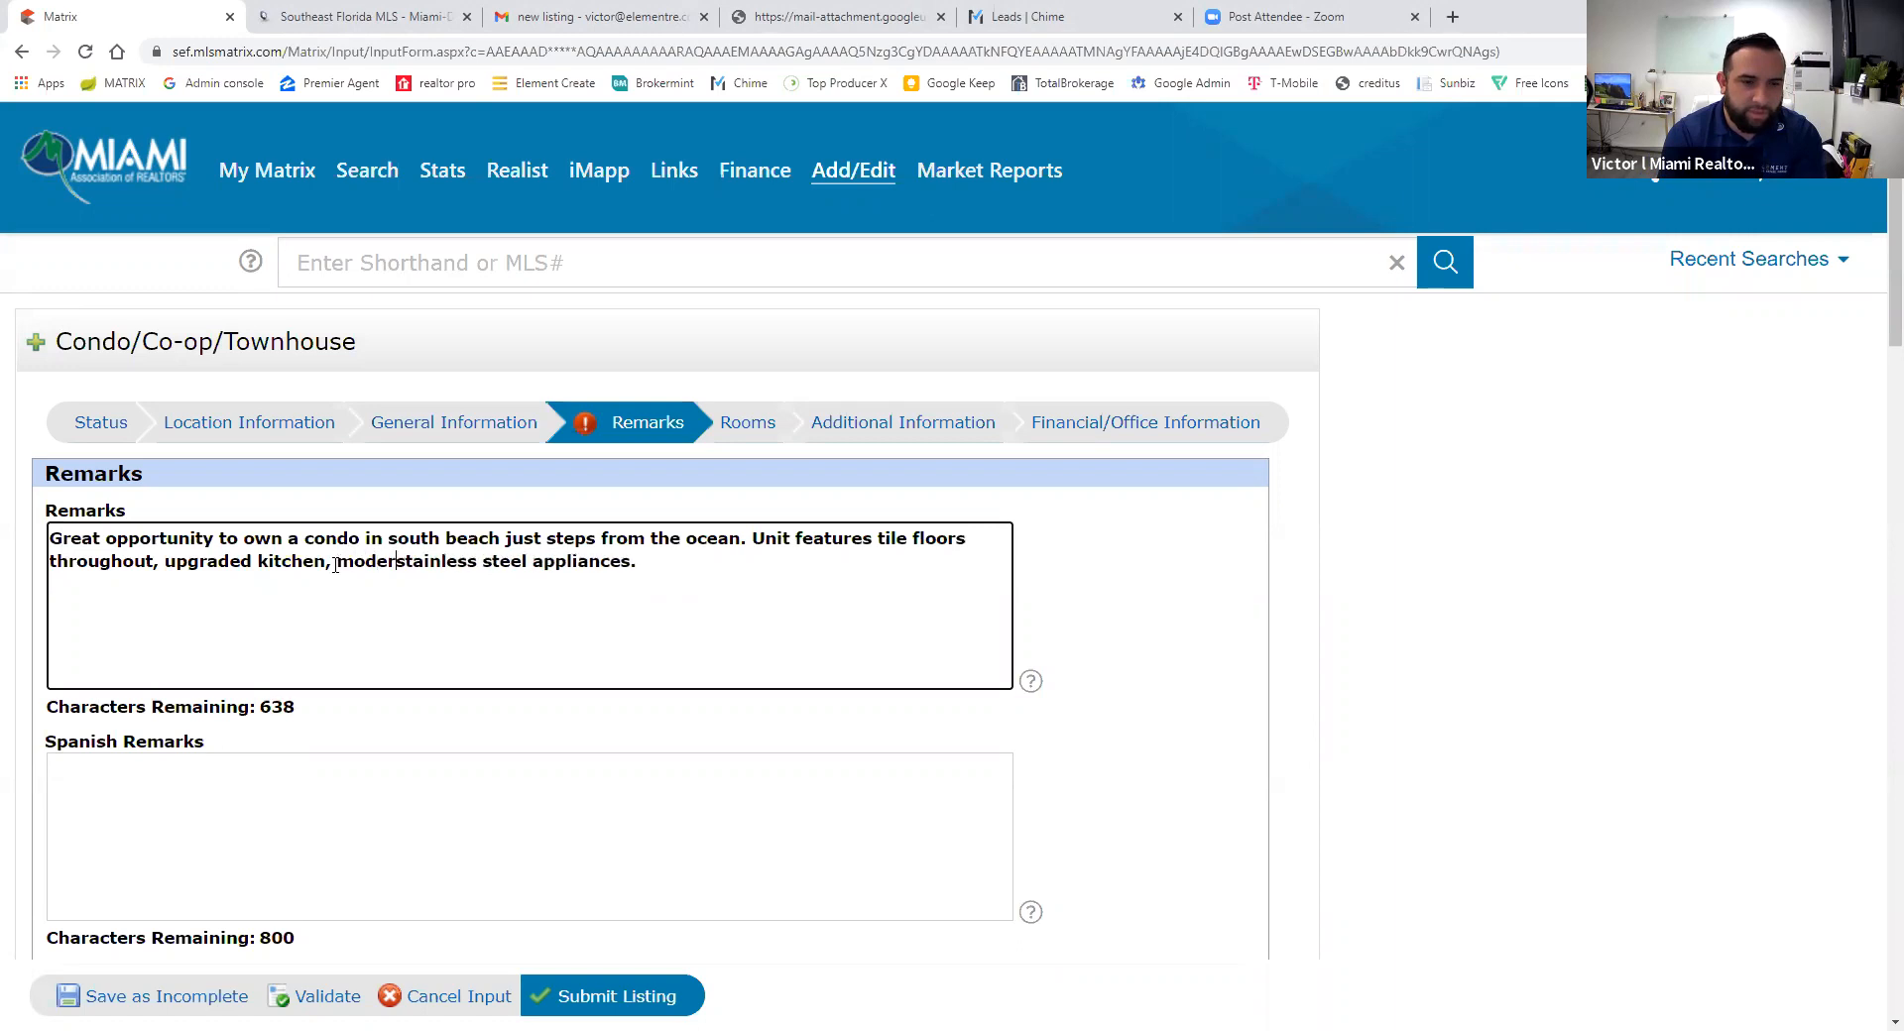
type("all through")
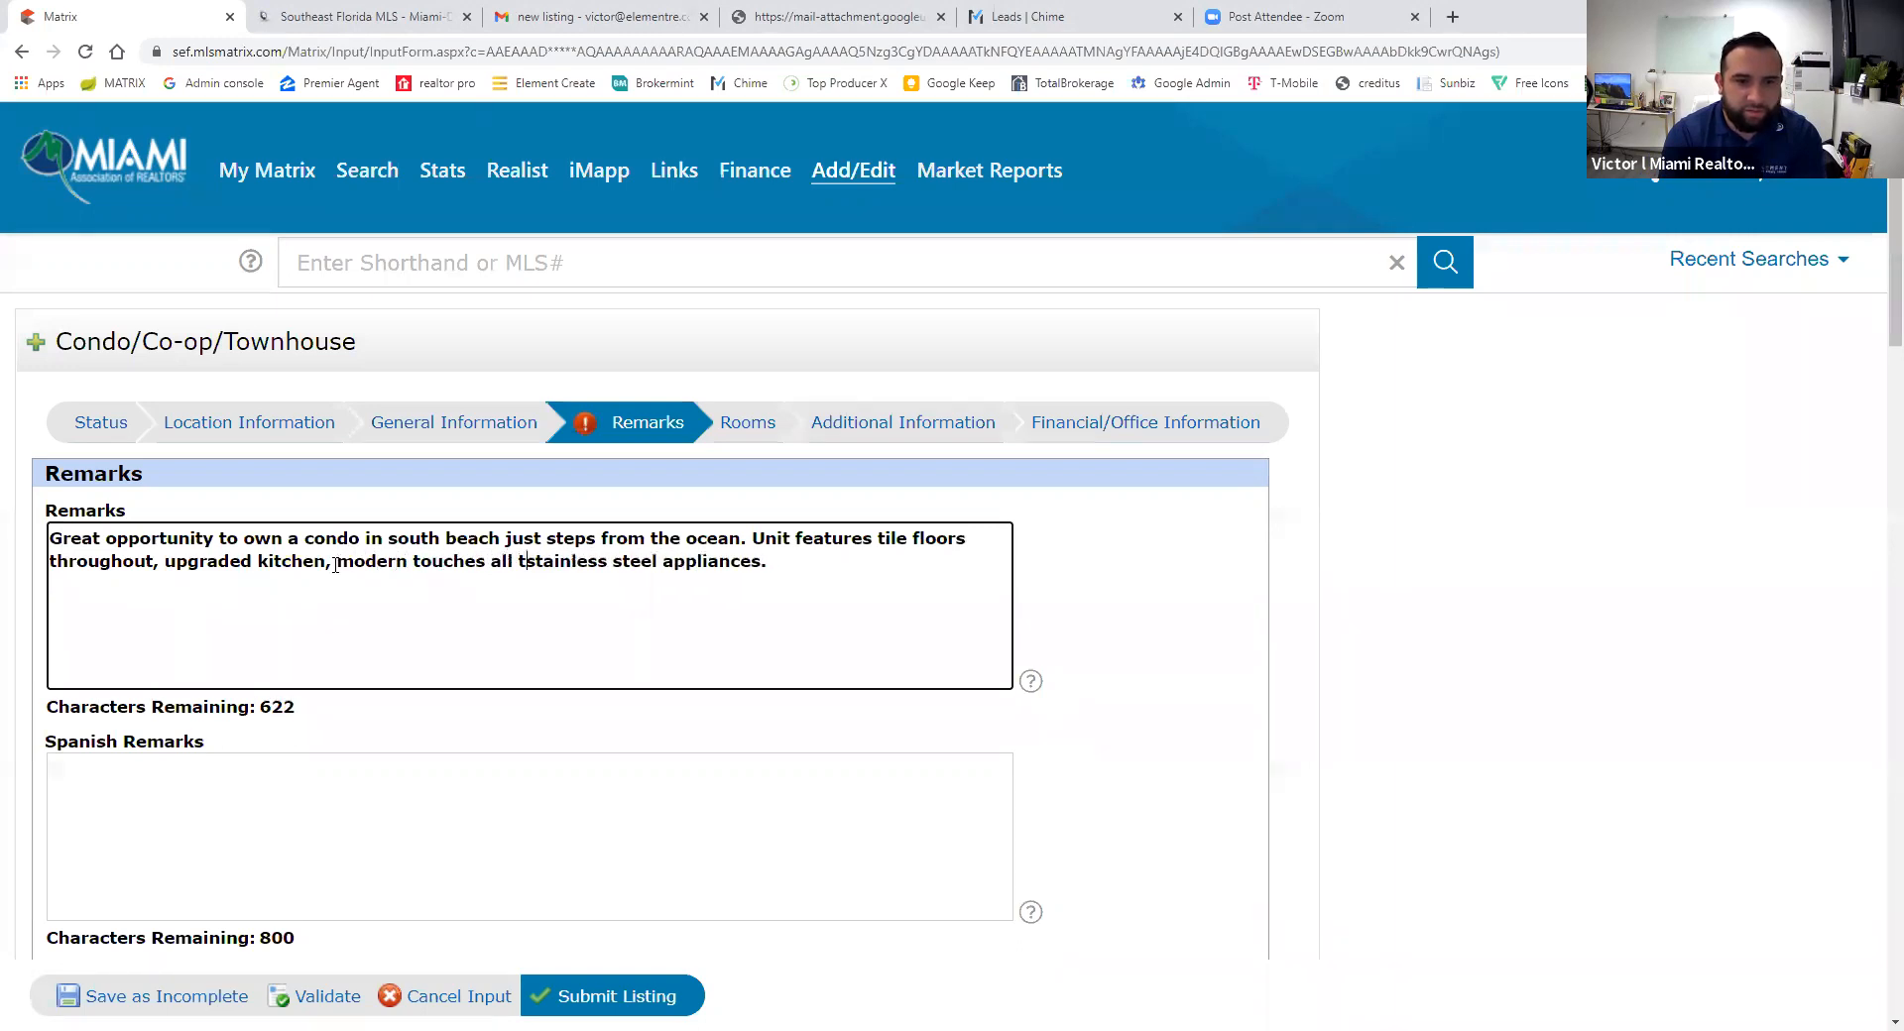
type("out the unit")
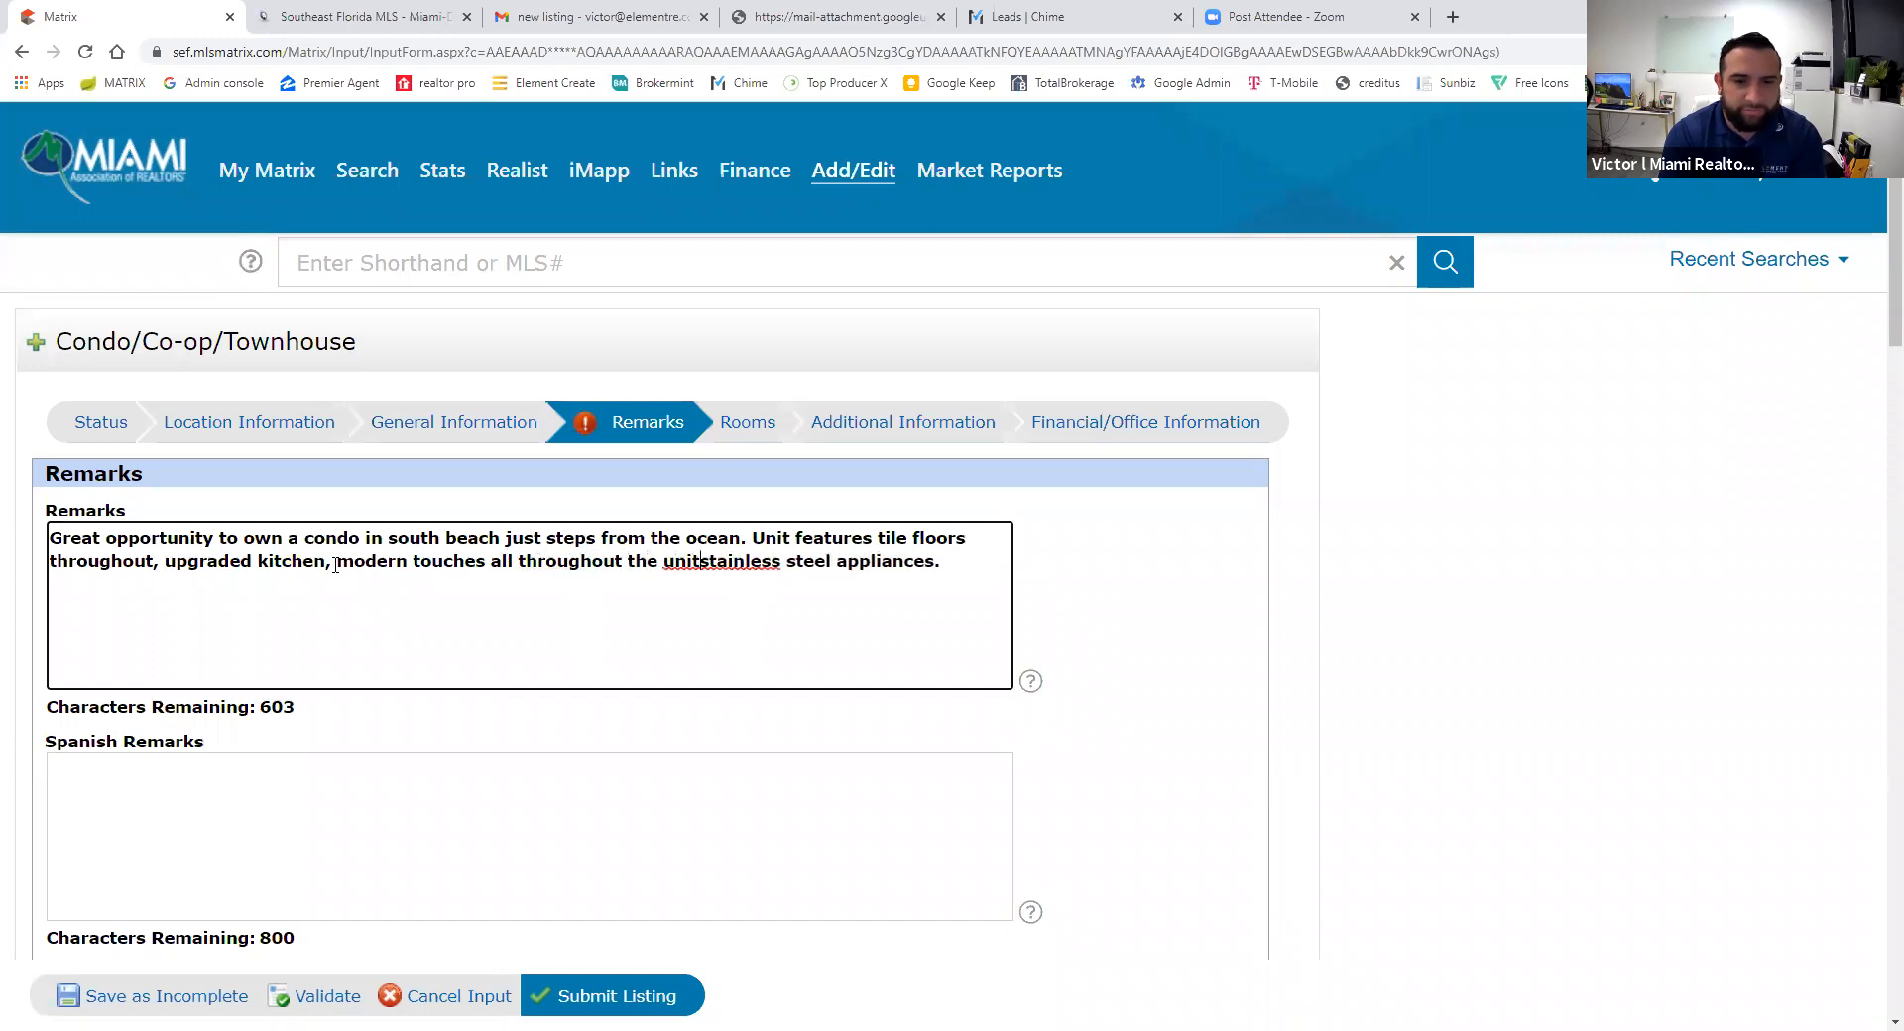
type(",")
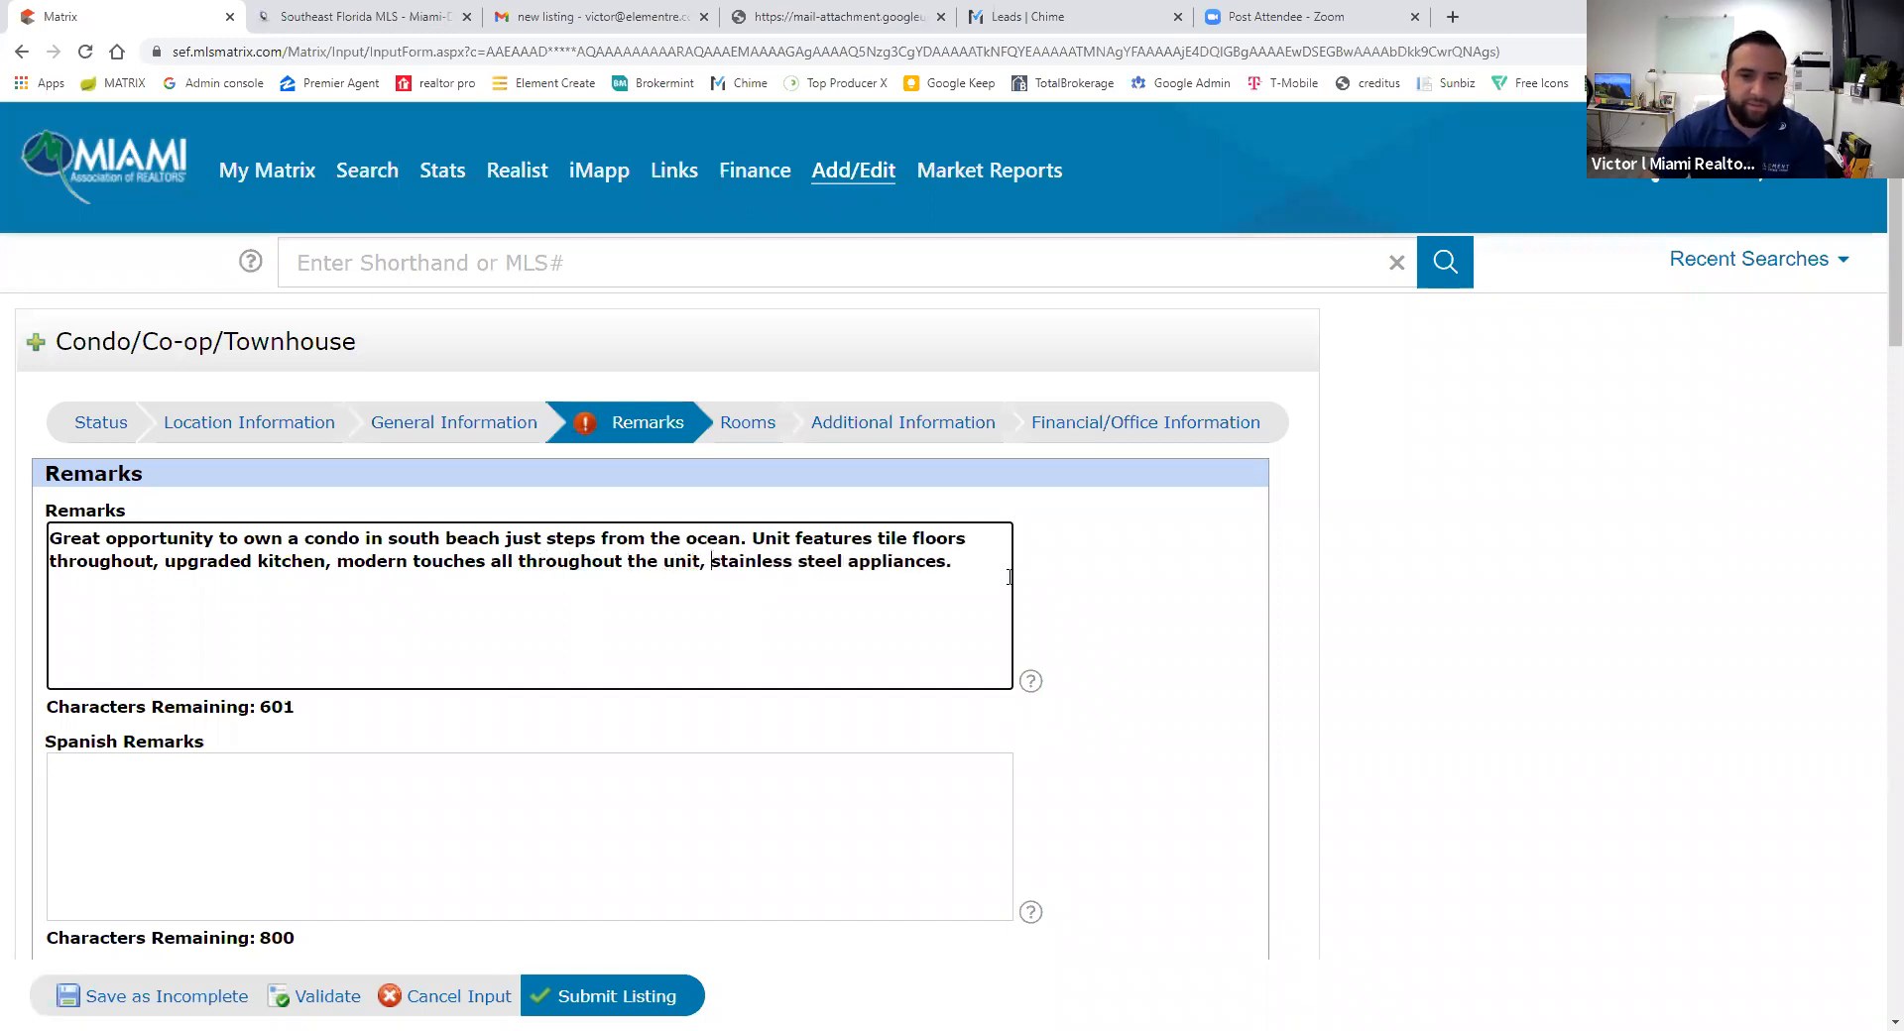
left_click(986, 561)
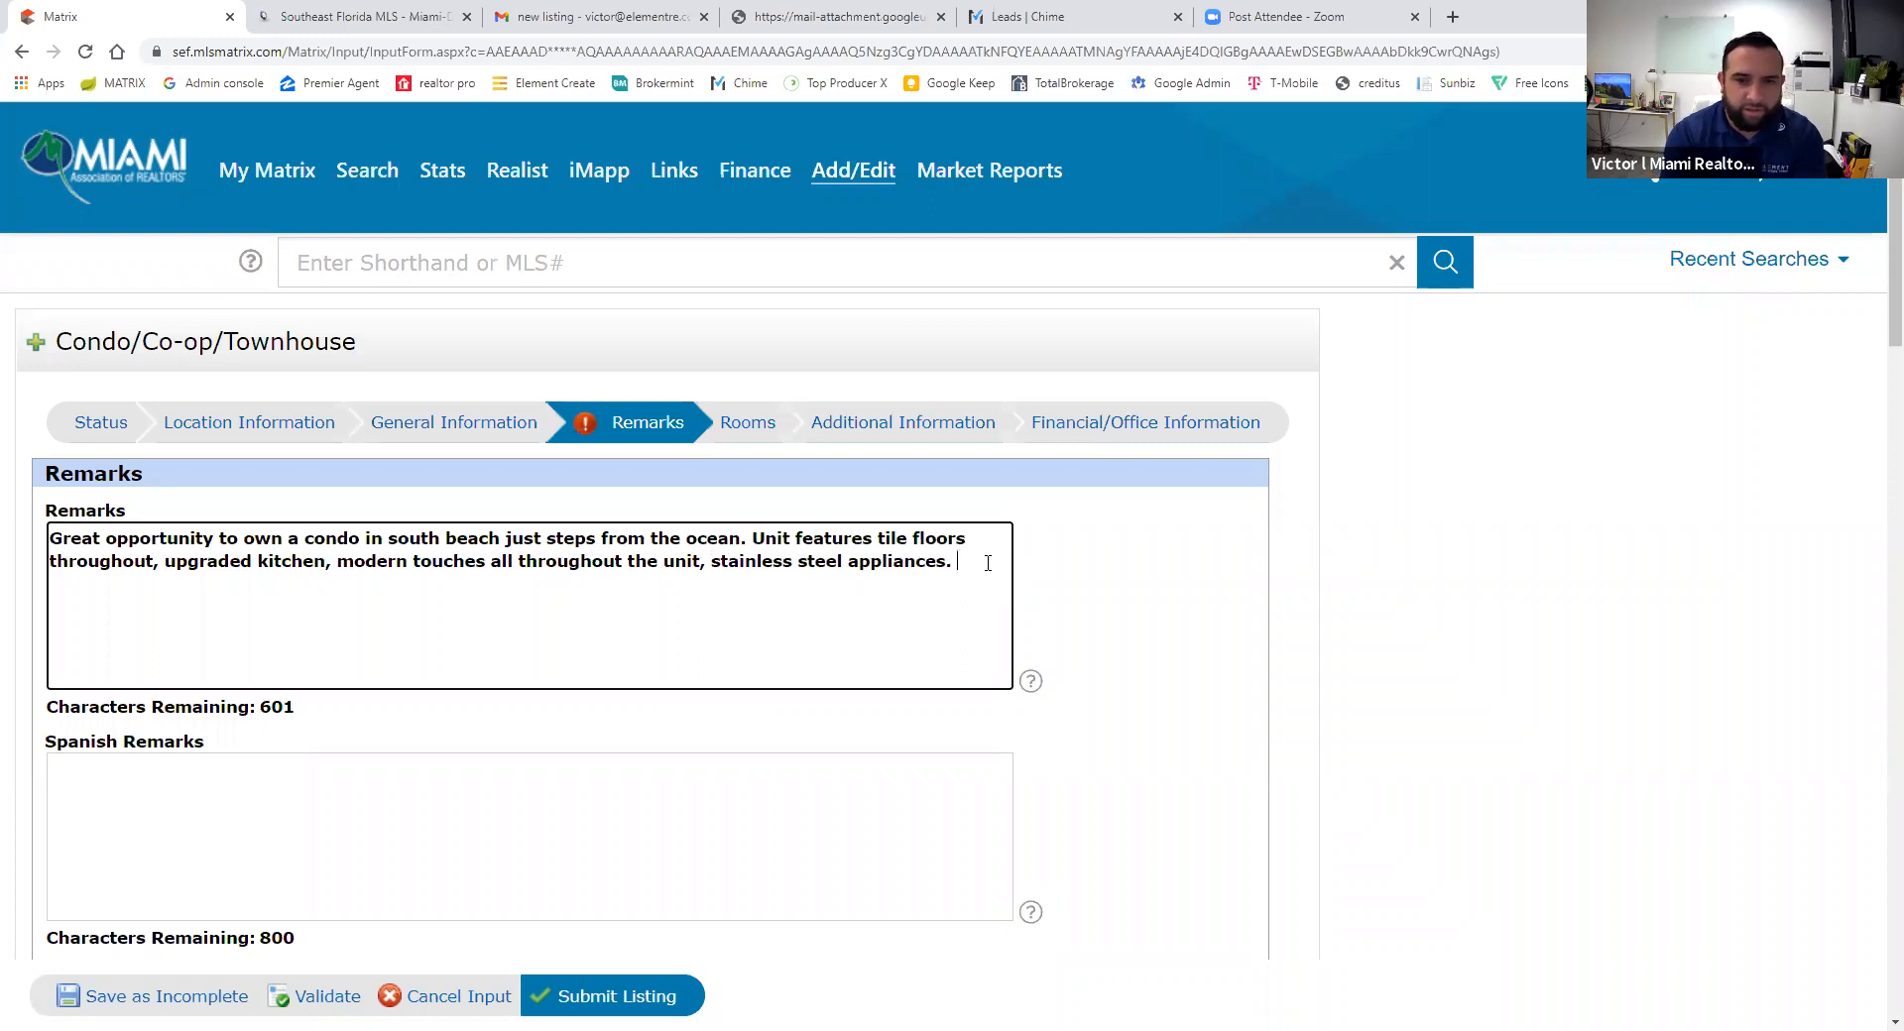
type("Association includes i")
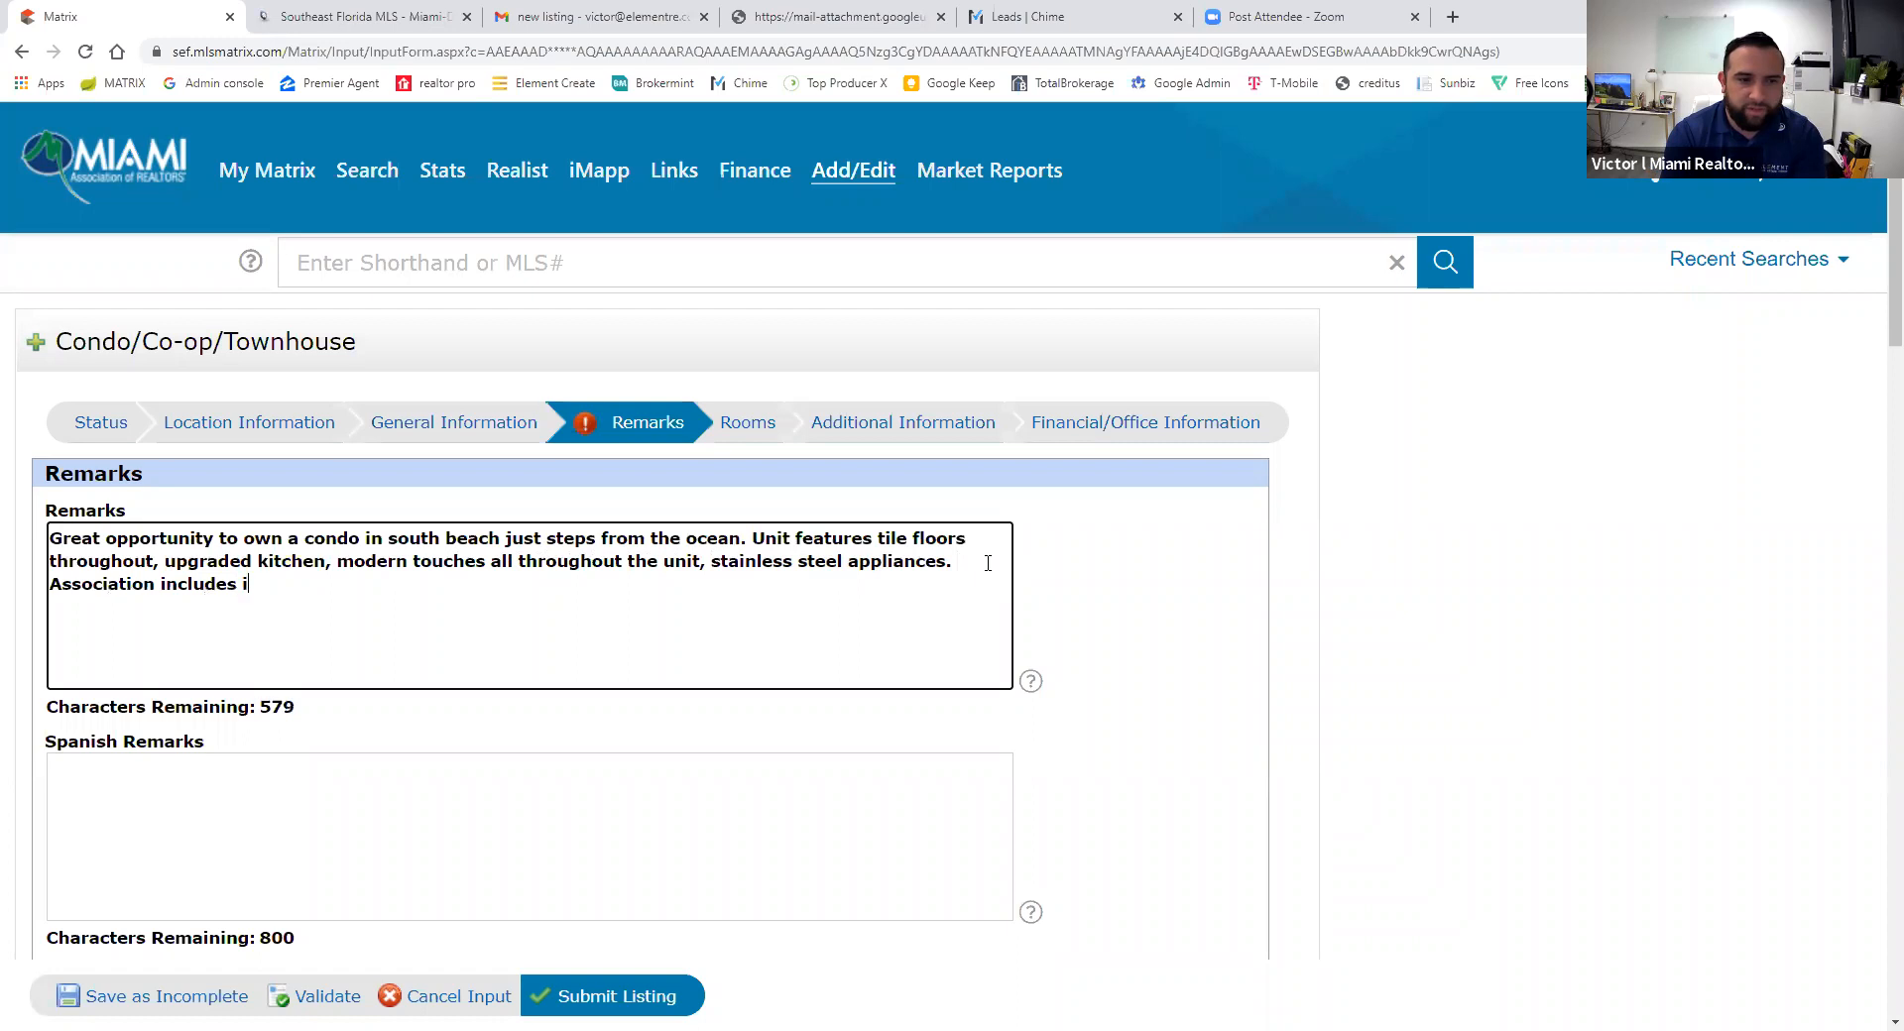
type("nsurance")
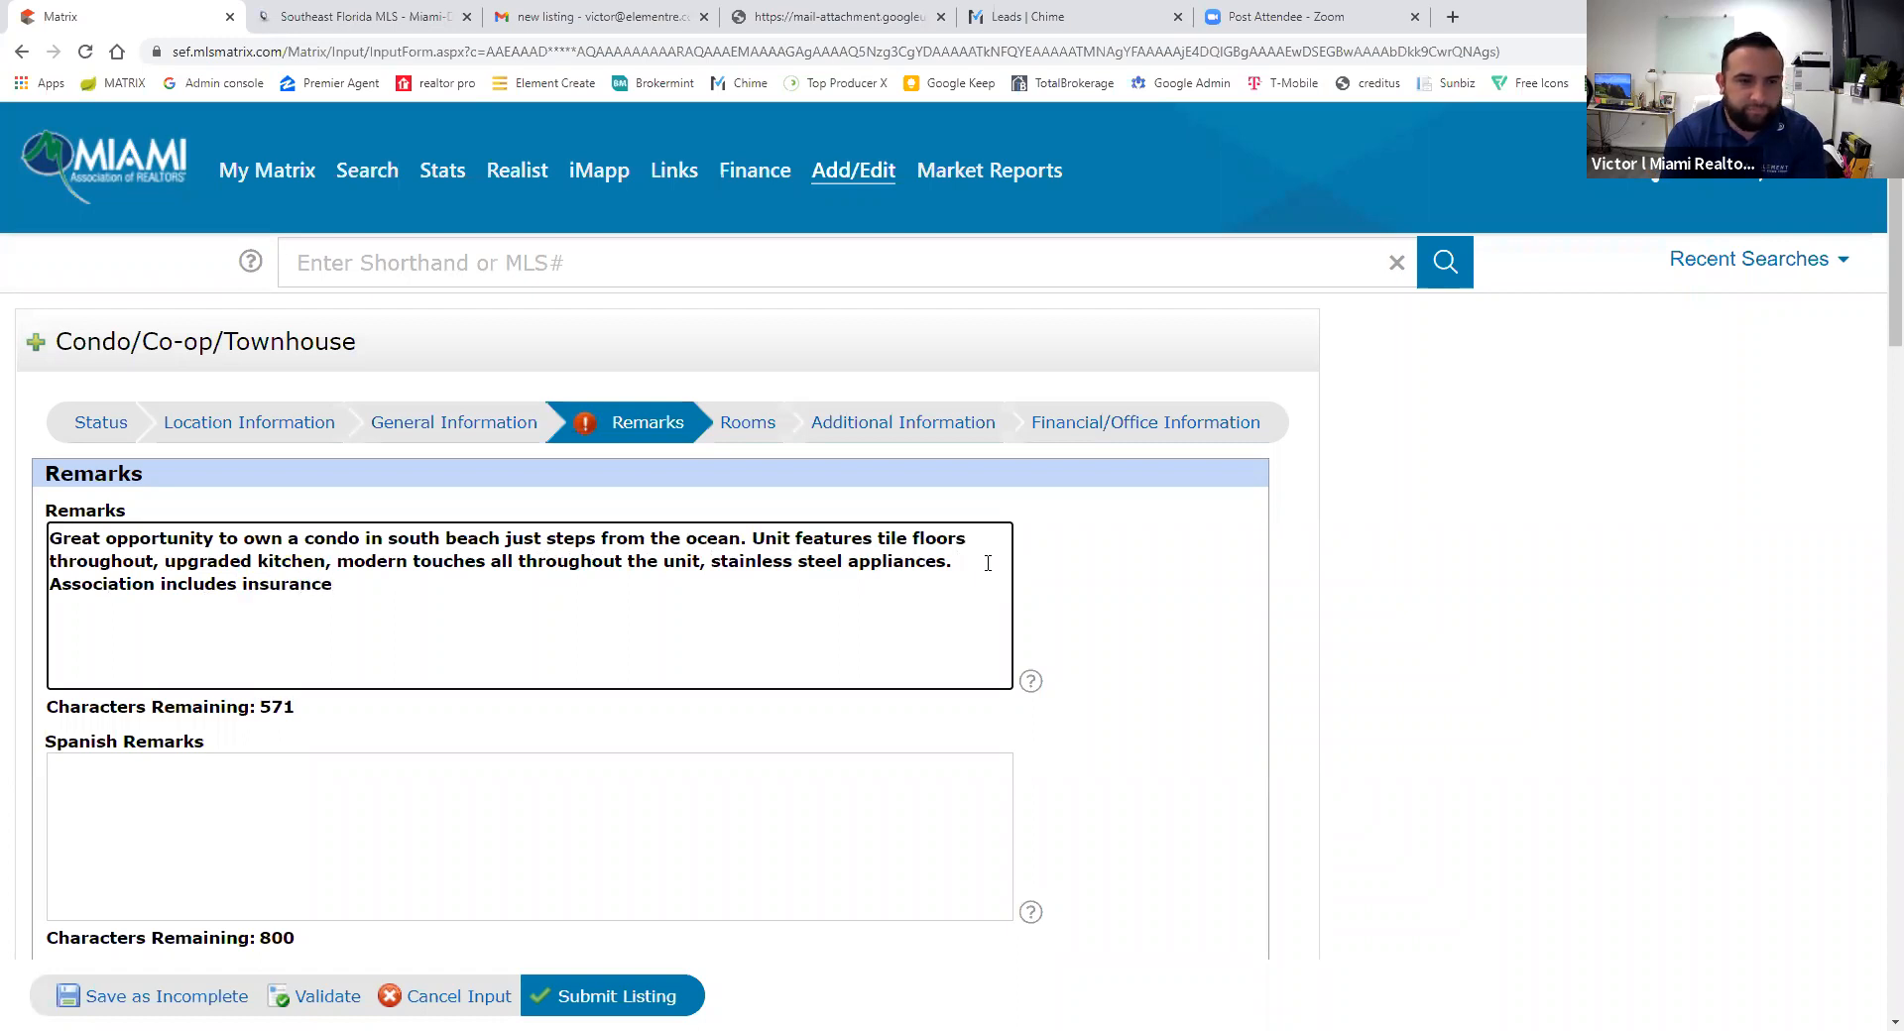
type("! Don't miss out on t")
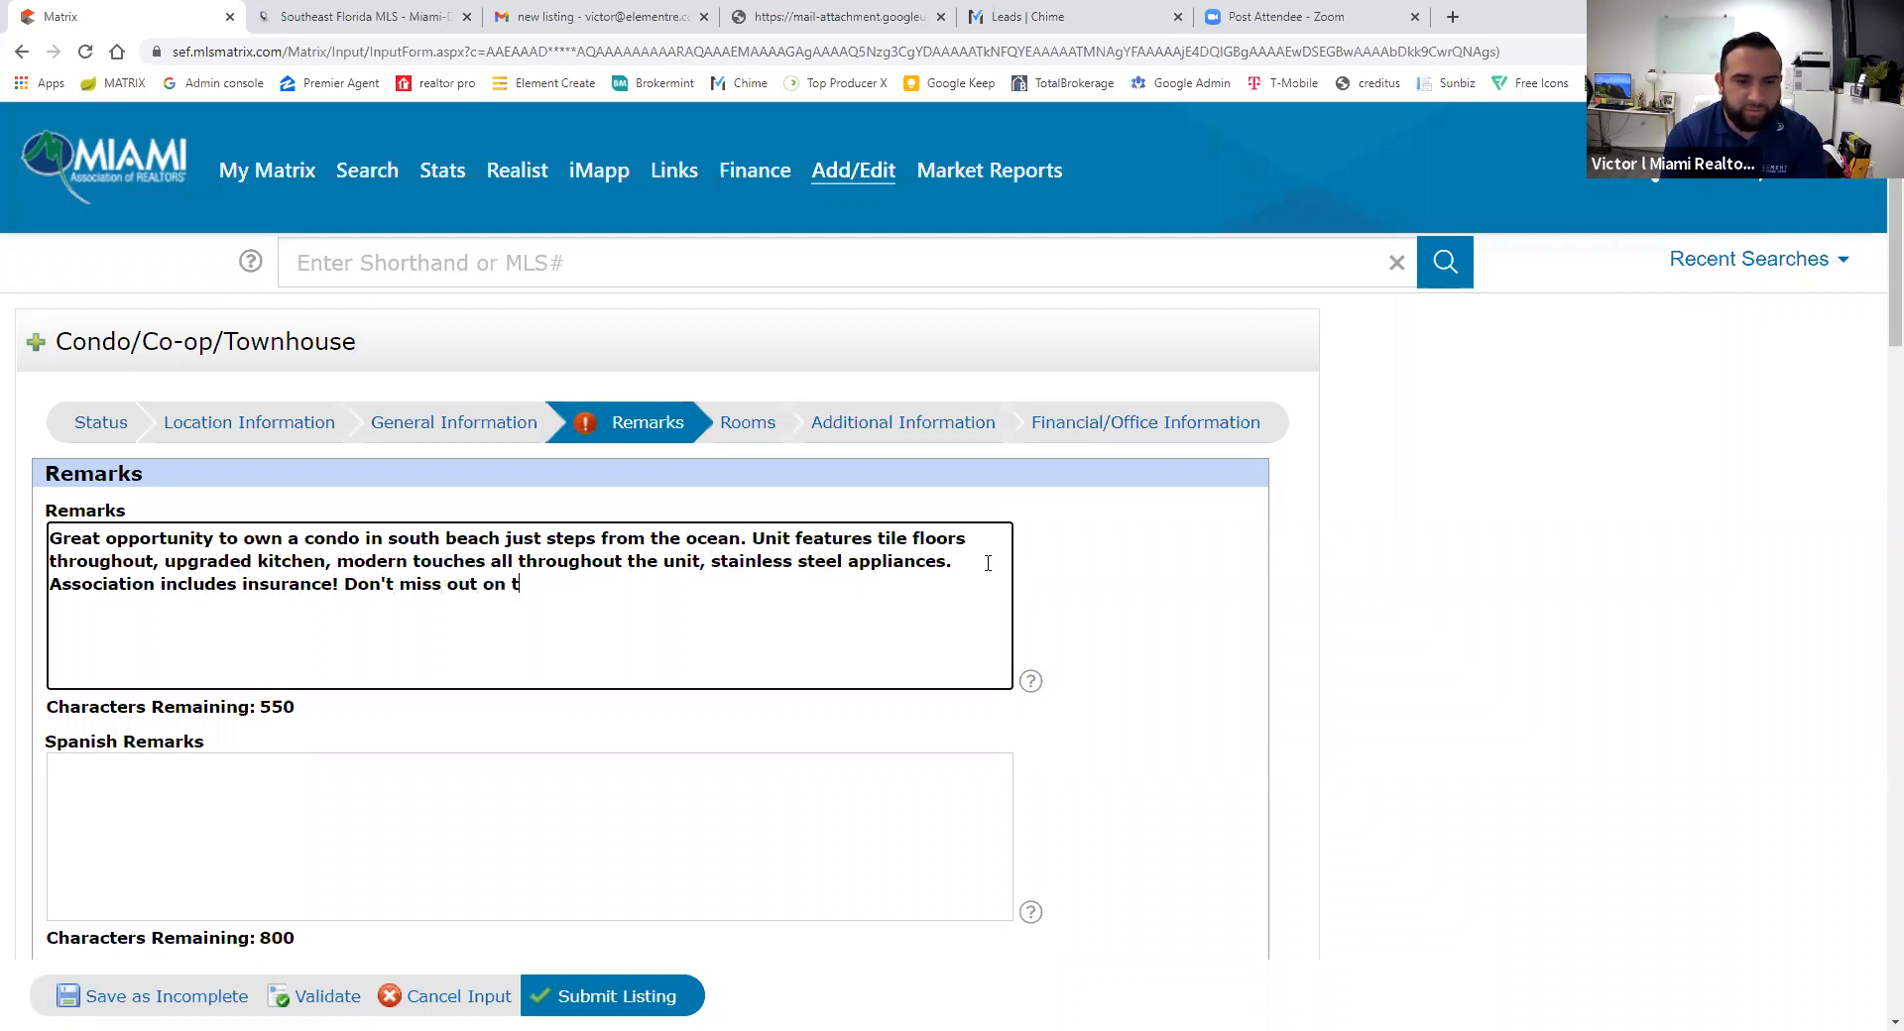
type("his great u")
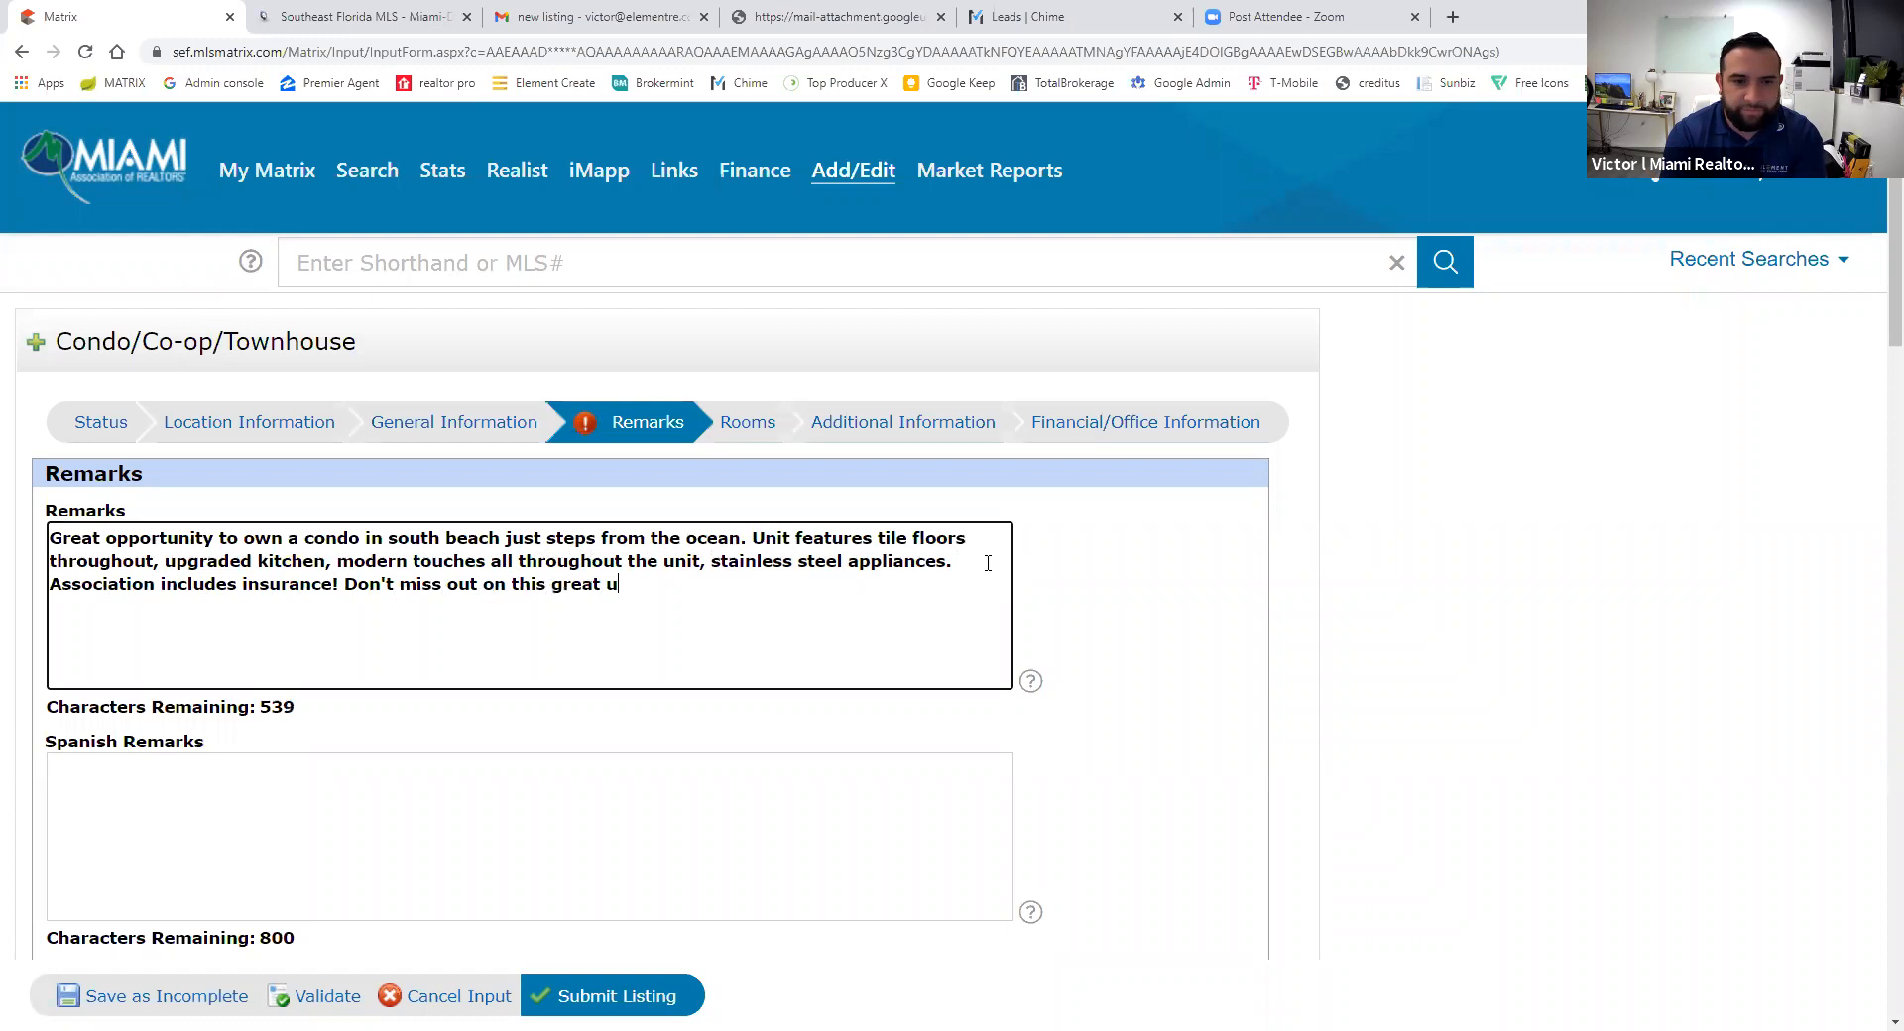
type("nit!")
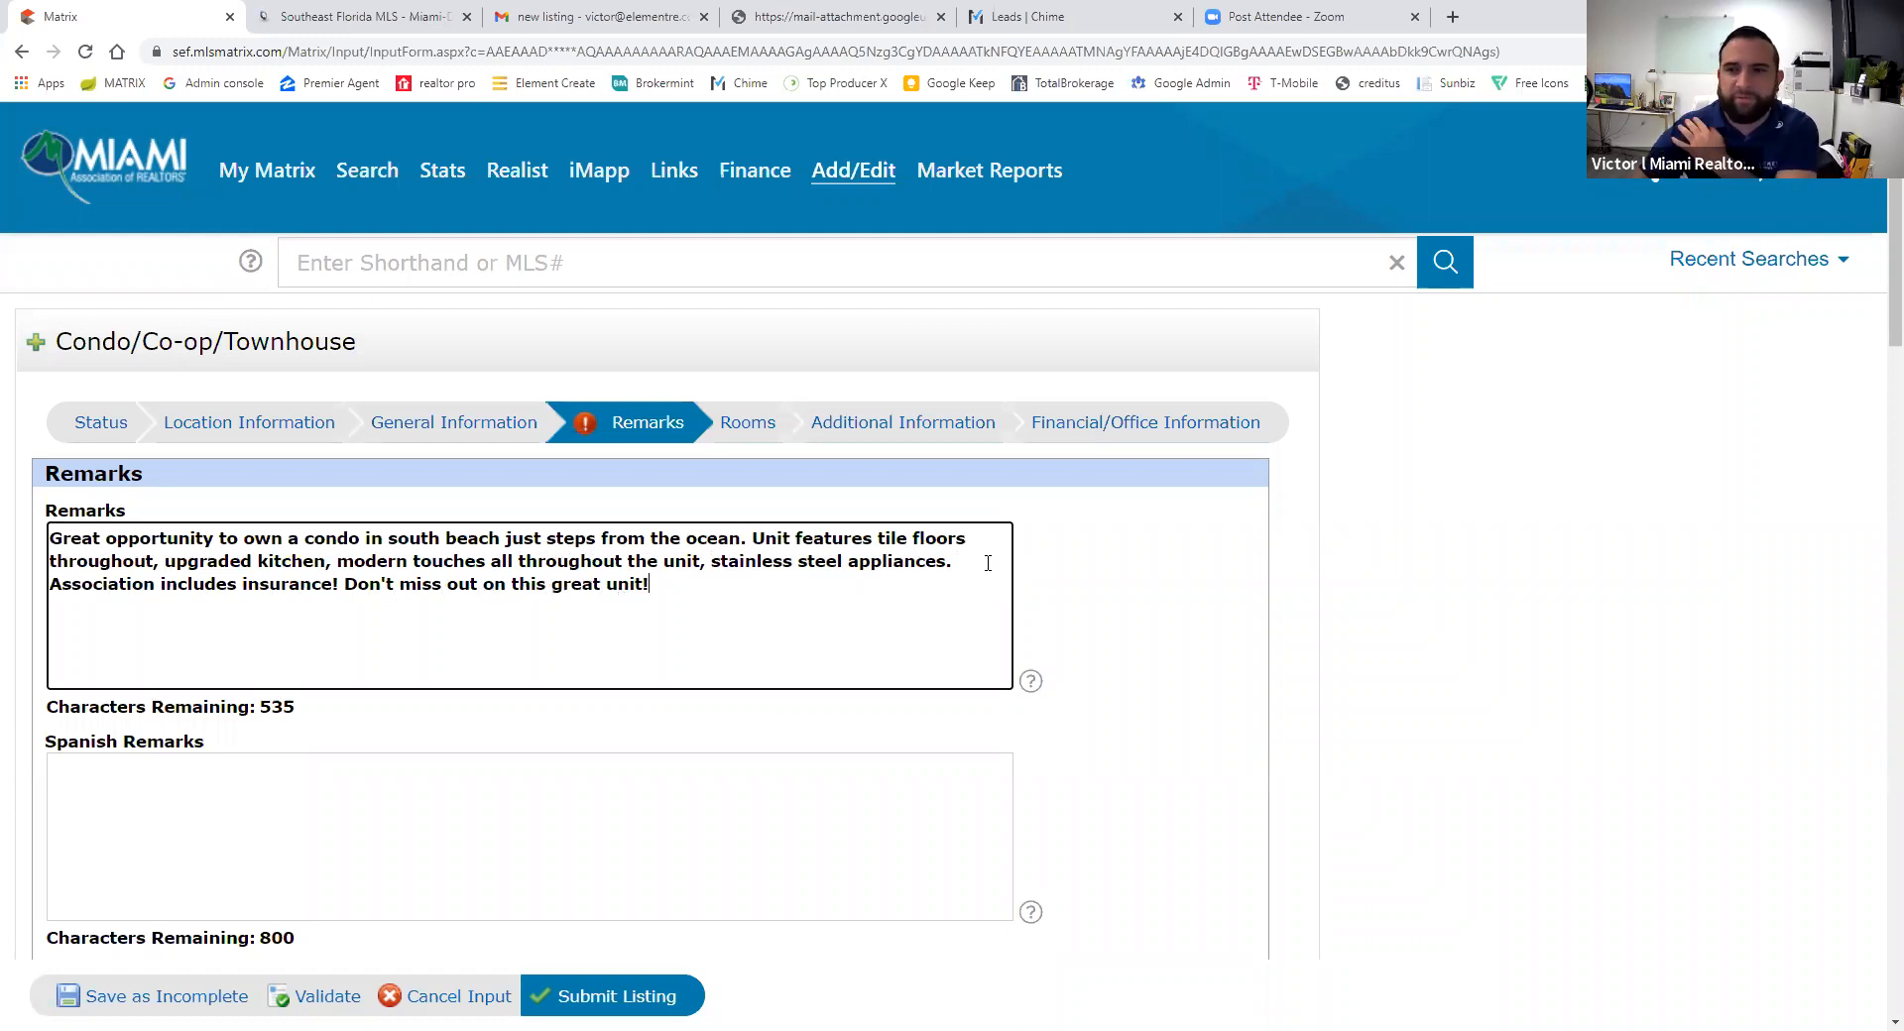
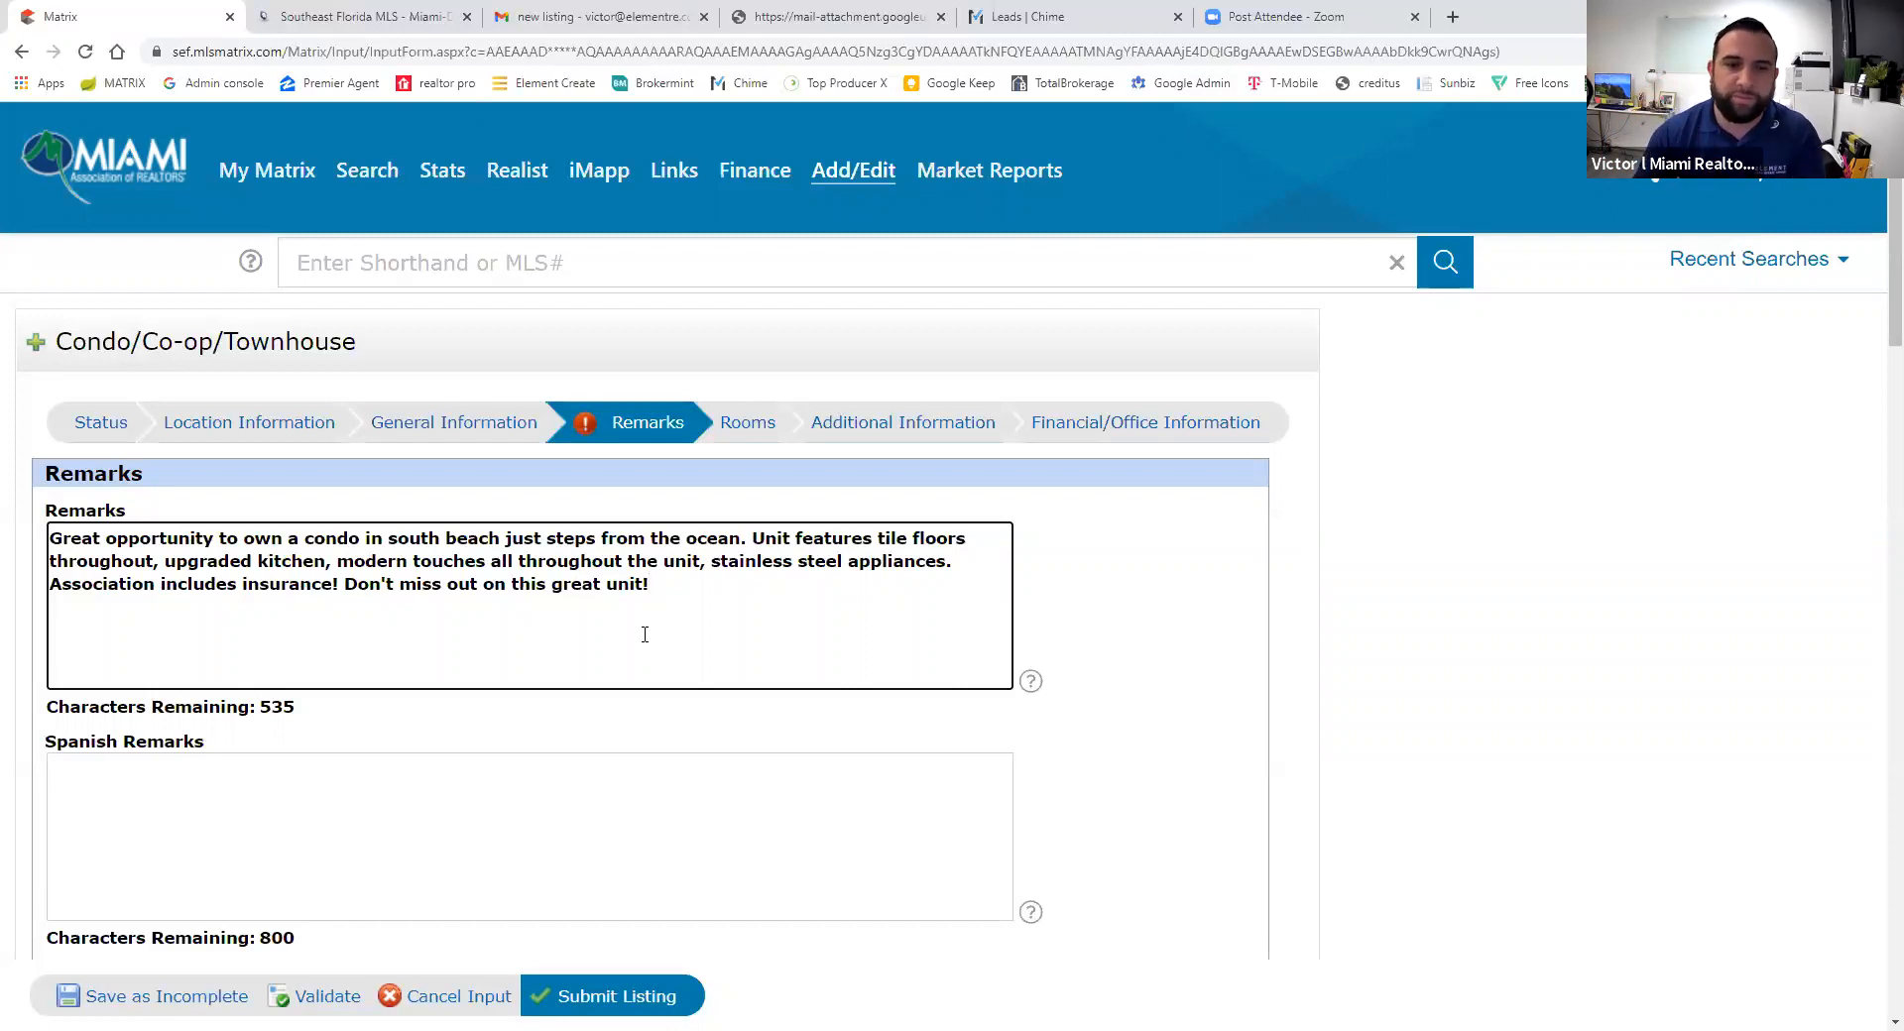
- Copy the opening sentence of the main remarks into Internet Remarks, ending it with a period
scroll(645, 635, "down", 4)
scroll(502, 459, "up", 3)
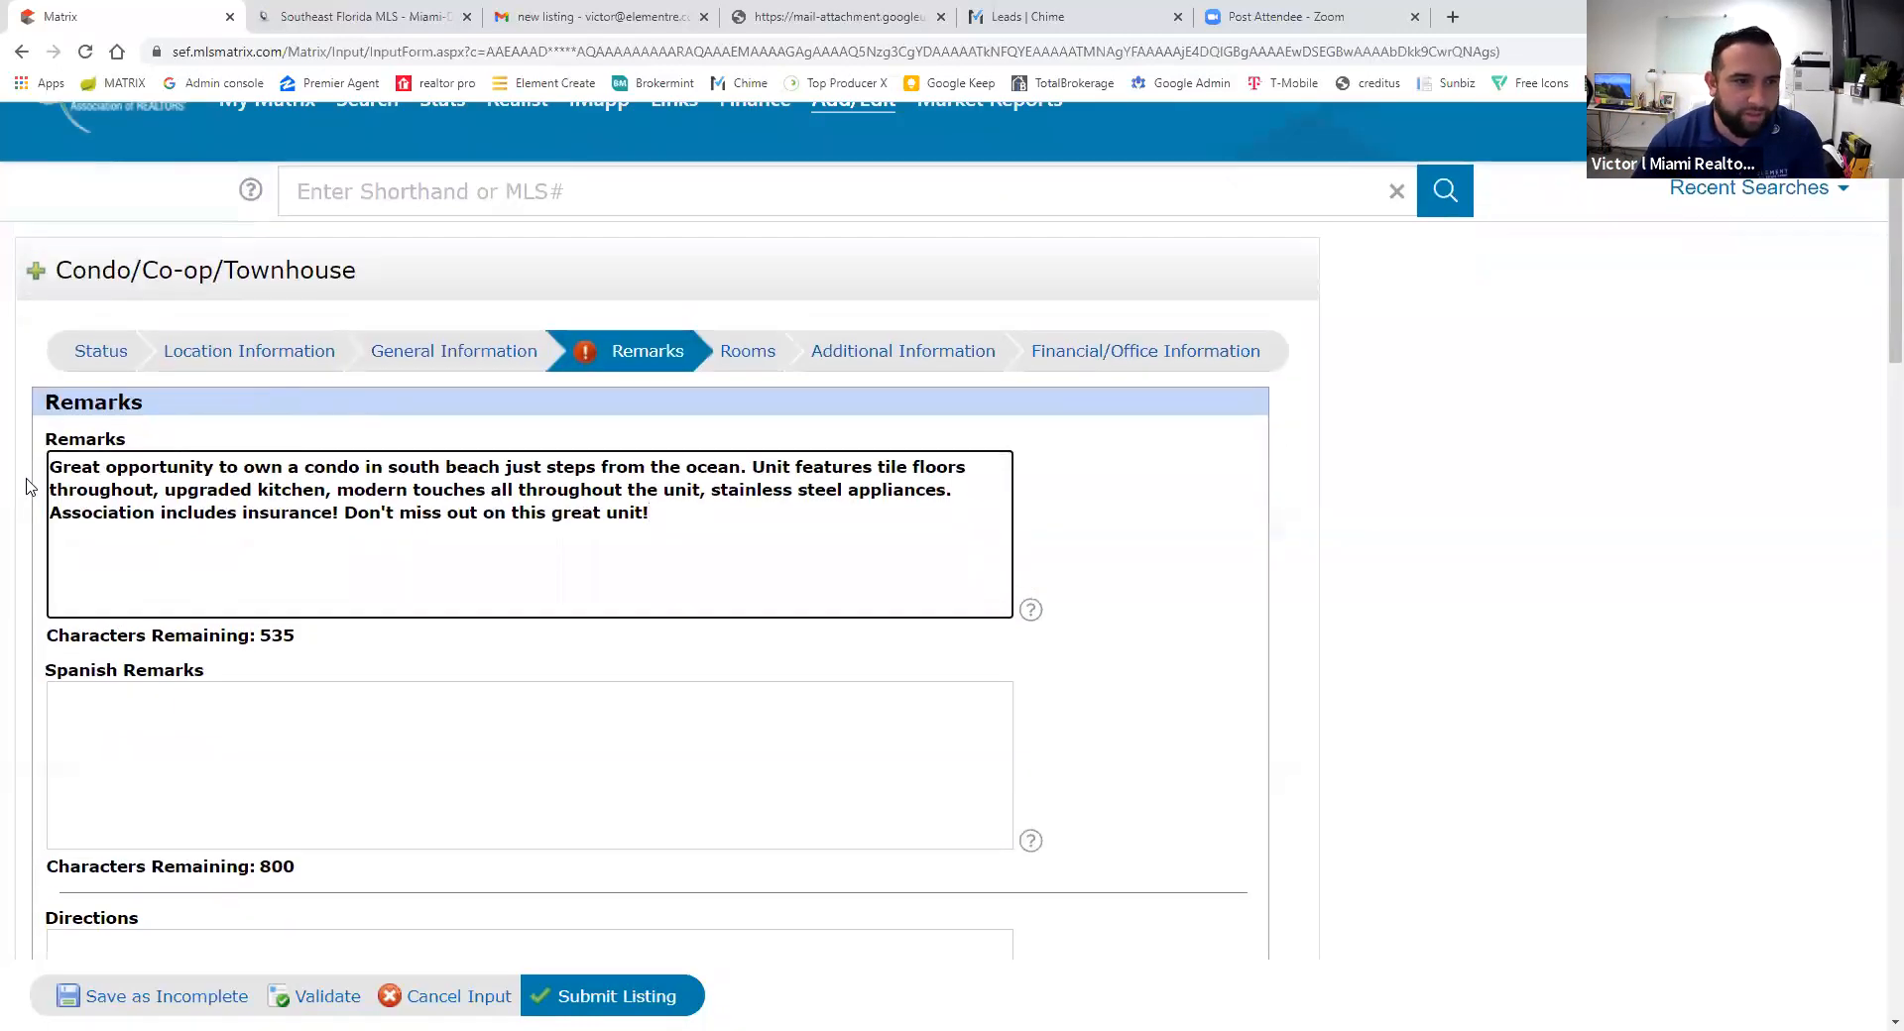
left_click_drag(52, 474, 742, 474)
key("ctrl+c")
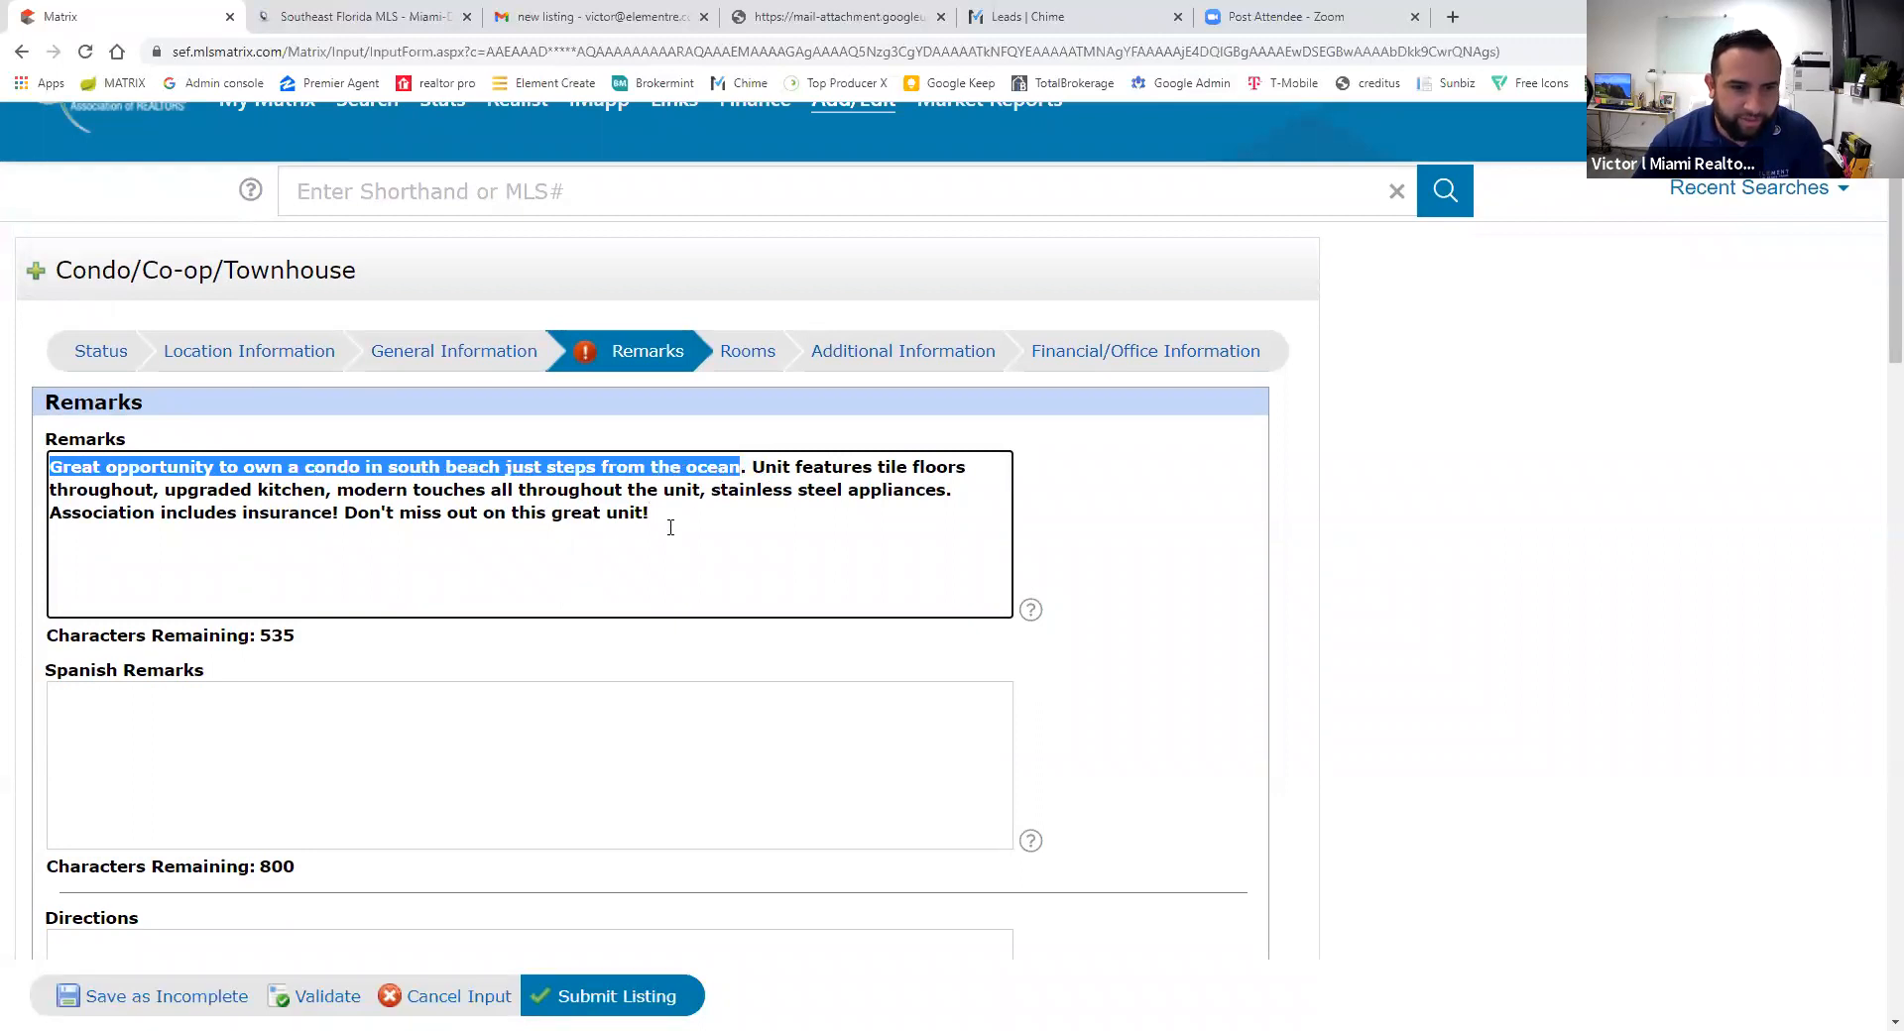
scroll(671, 528, "down", 10)
left_click(273, 776)
key("ctrl+v")
type(".")
left_click(1213, 674)
- Validate the listing form and confirm the Remarks error is cleared
scroll(1097, 680, "down", 3)
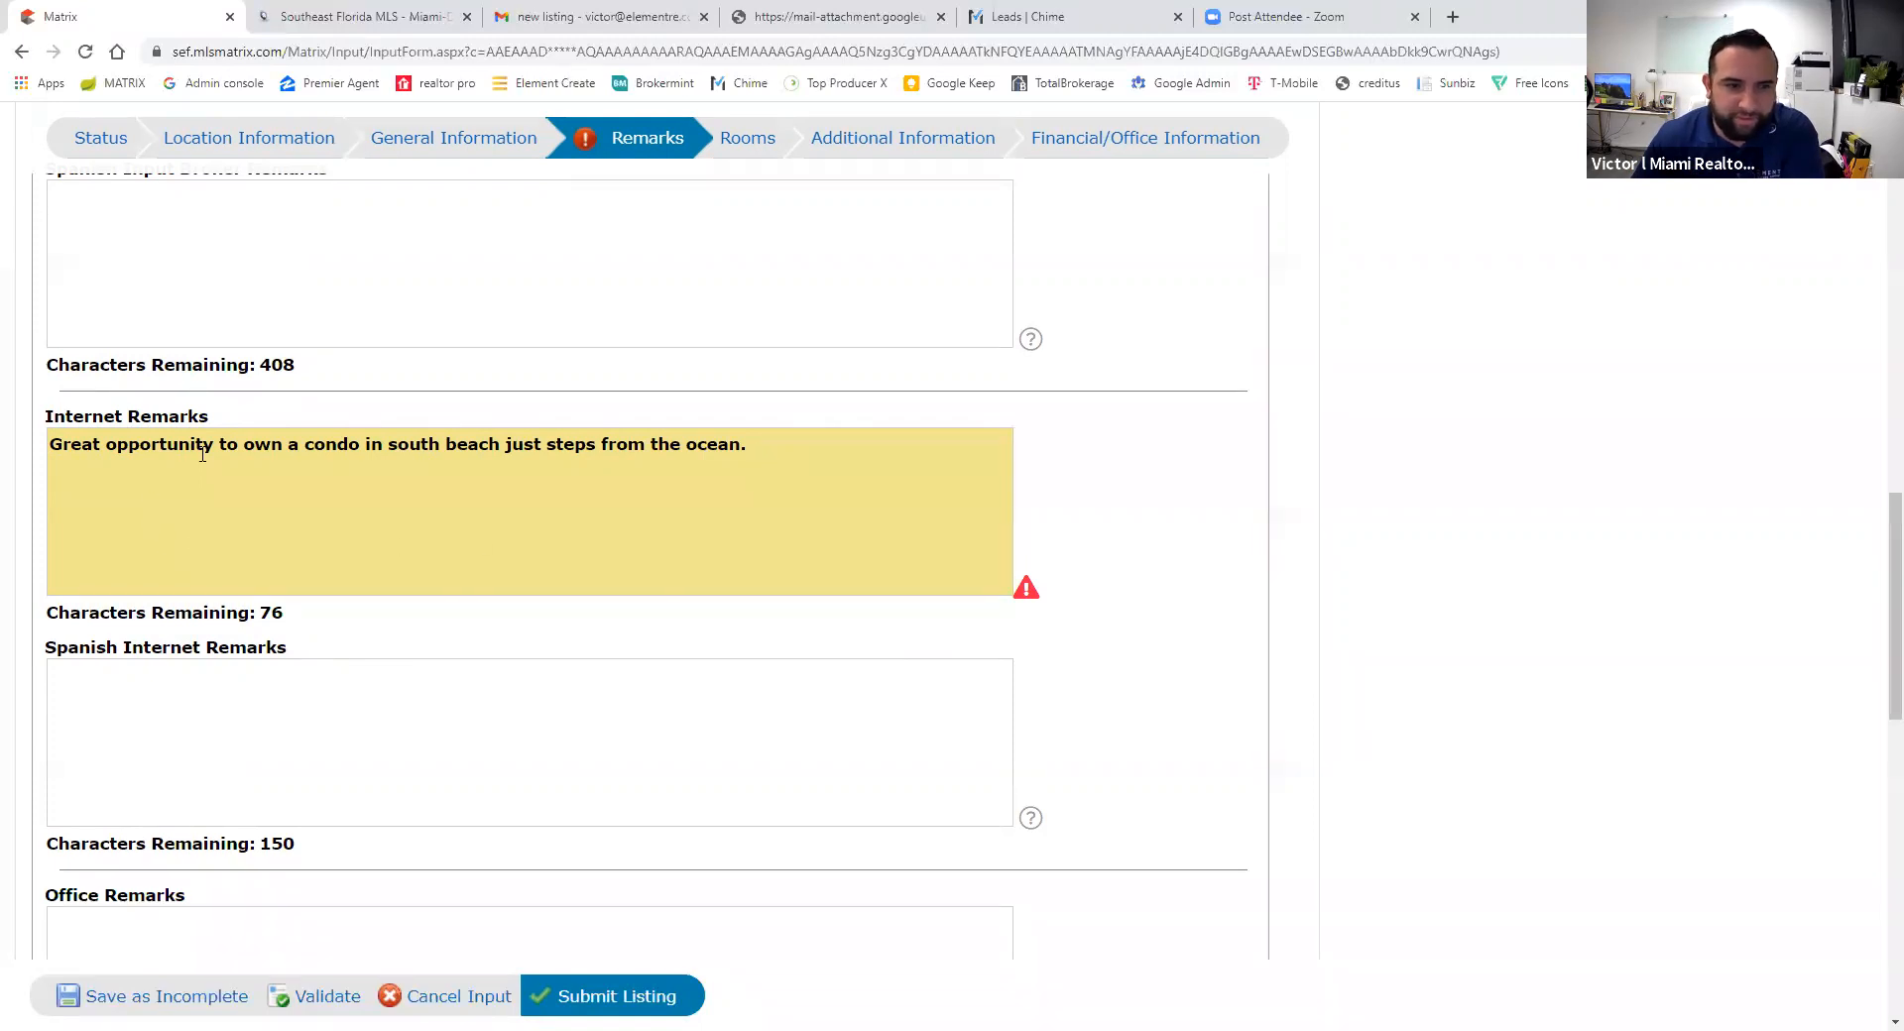
scroll(339, 661, "down", 9)
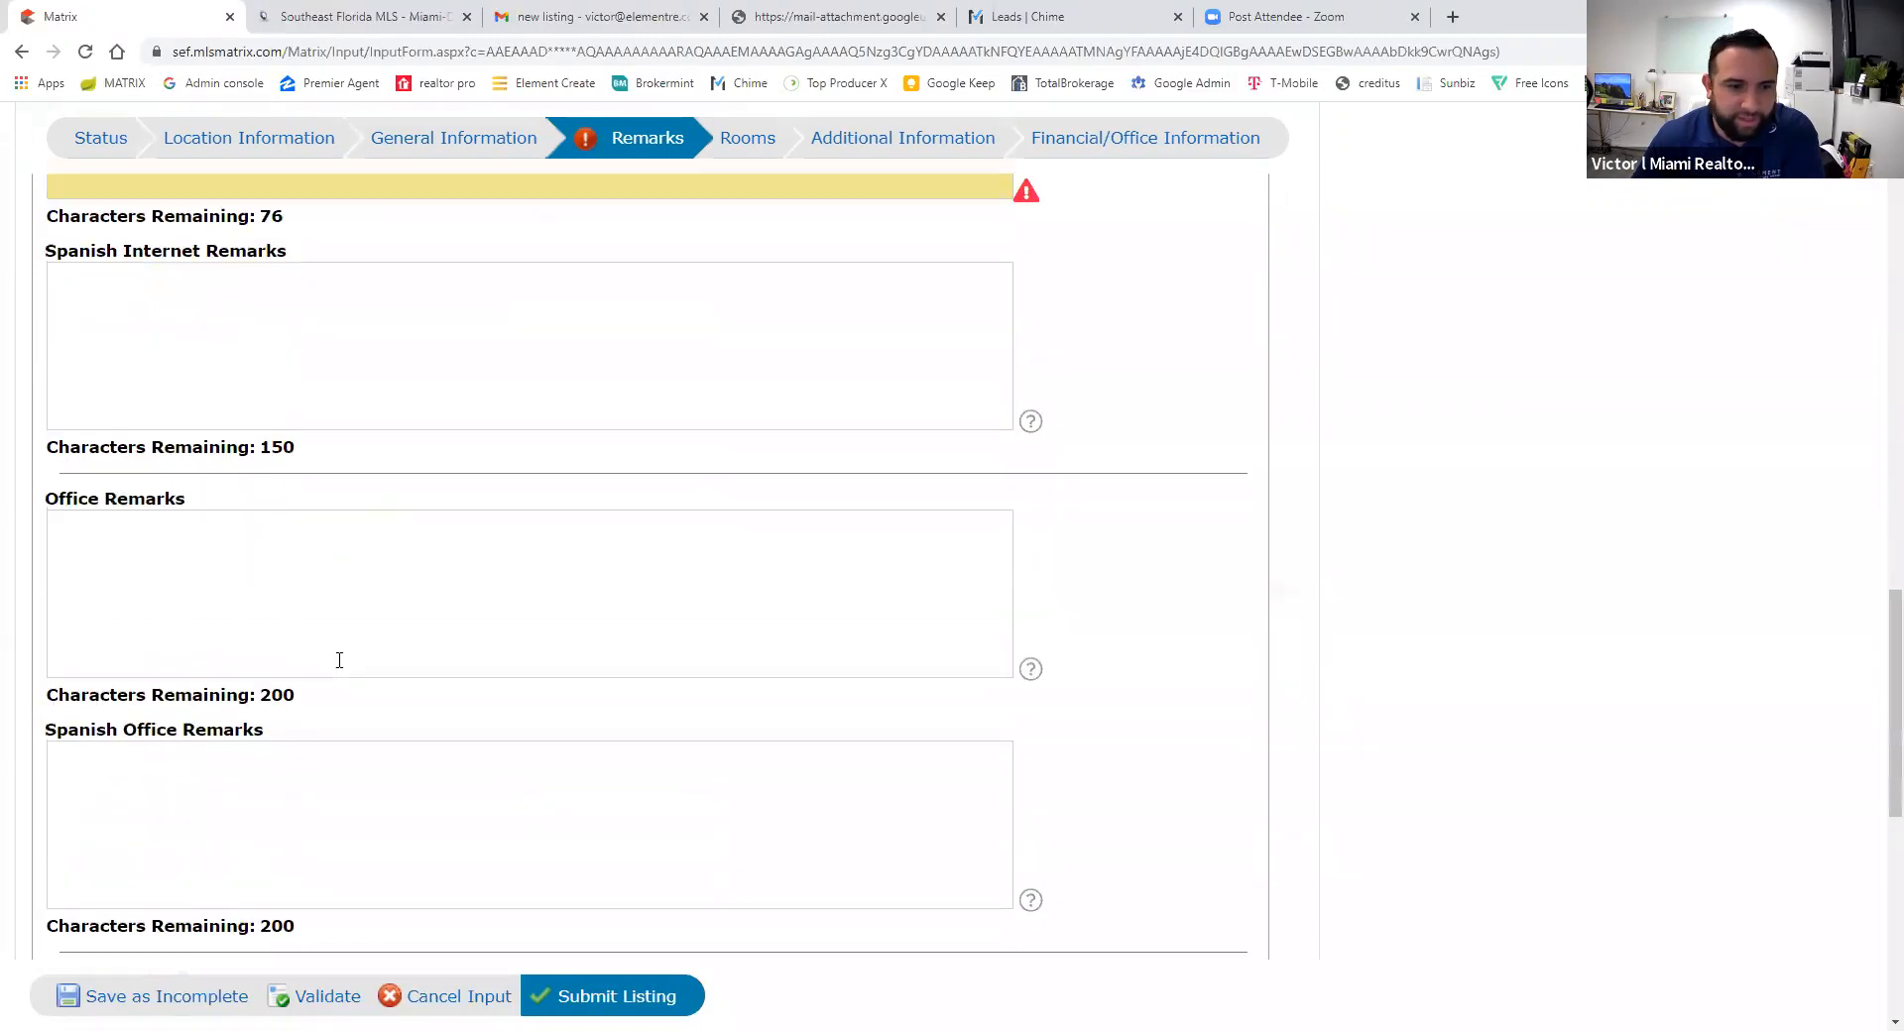
left_click(330, 997)
scroll(581, 656, "down", 14)
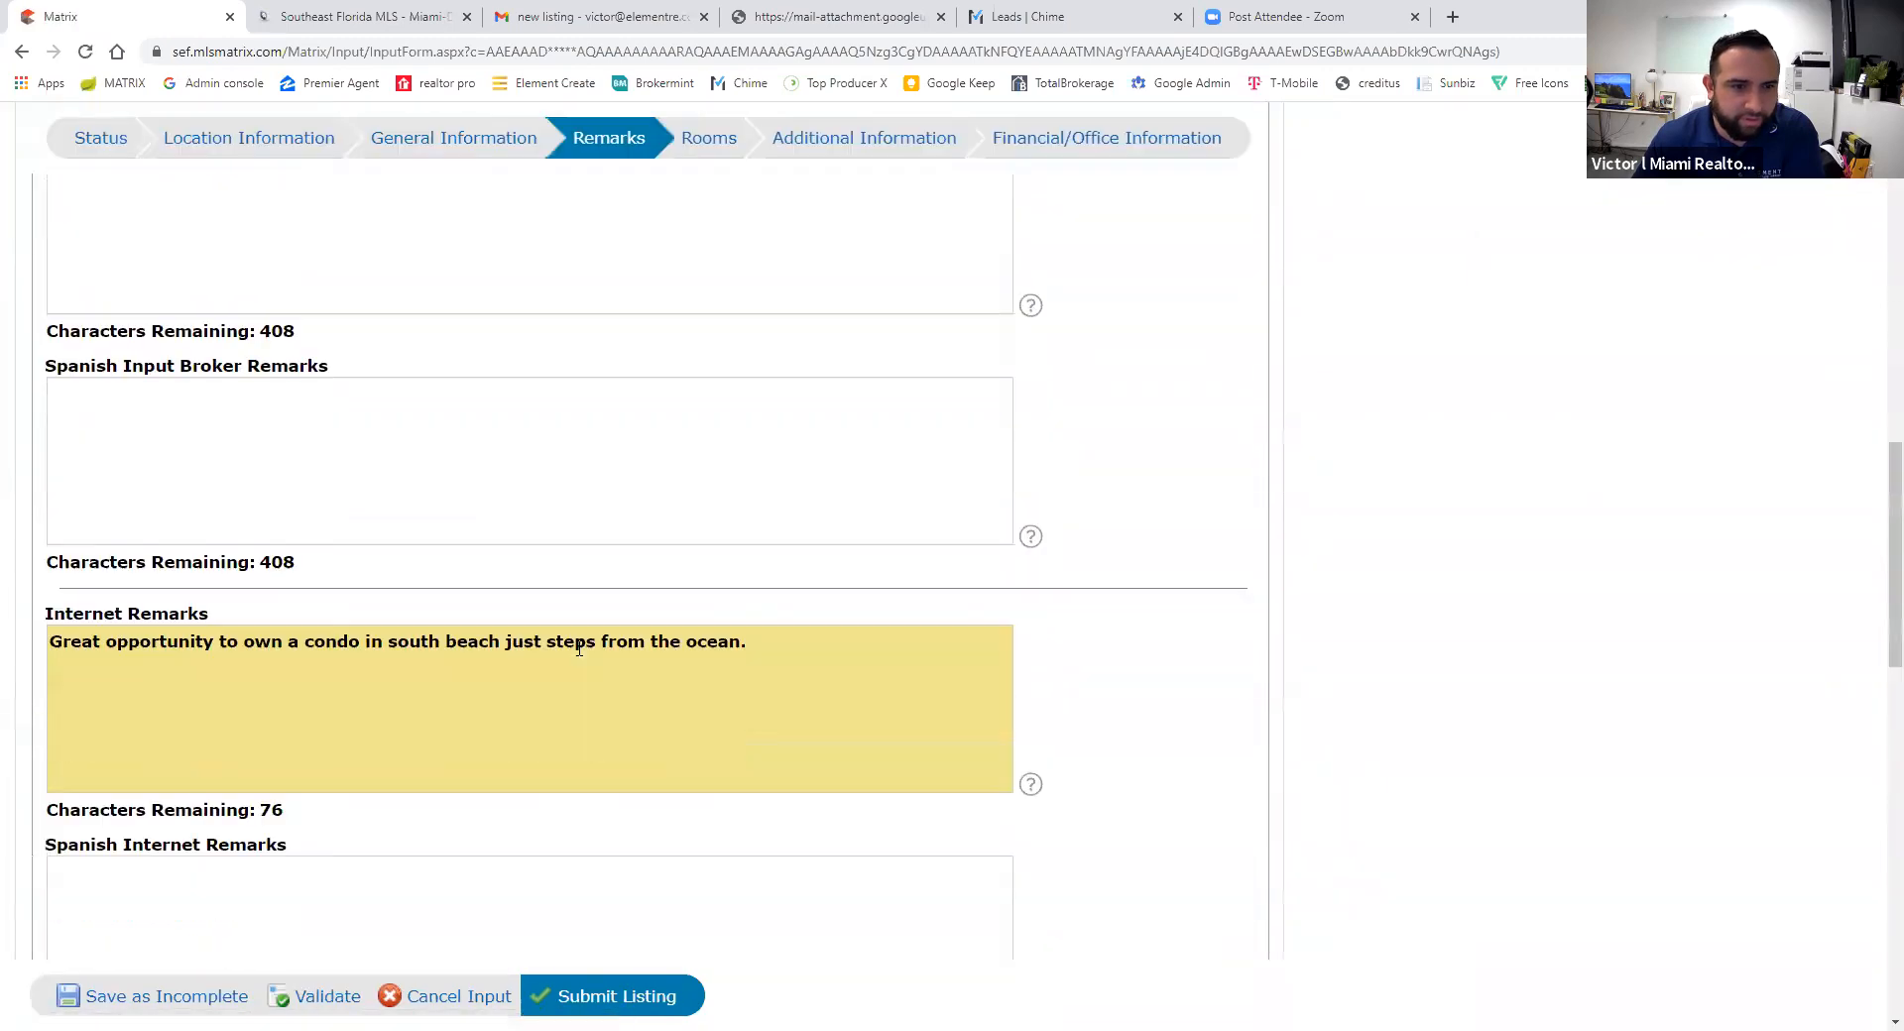
scroll(580, 648, "up", 13)
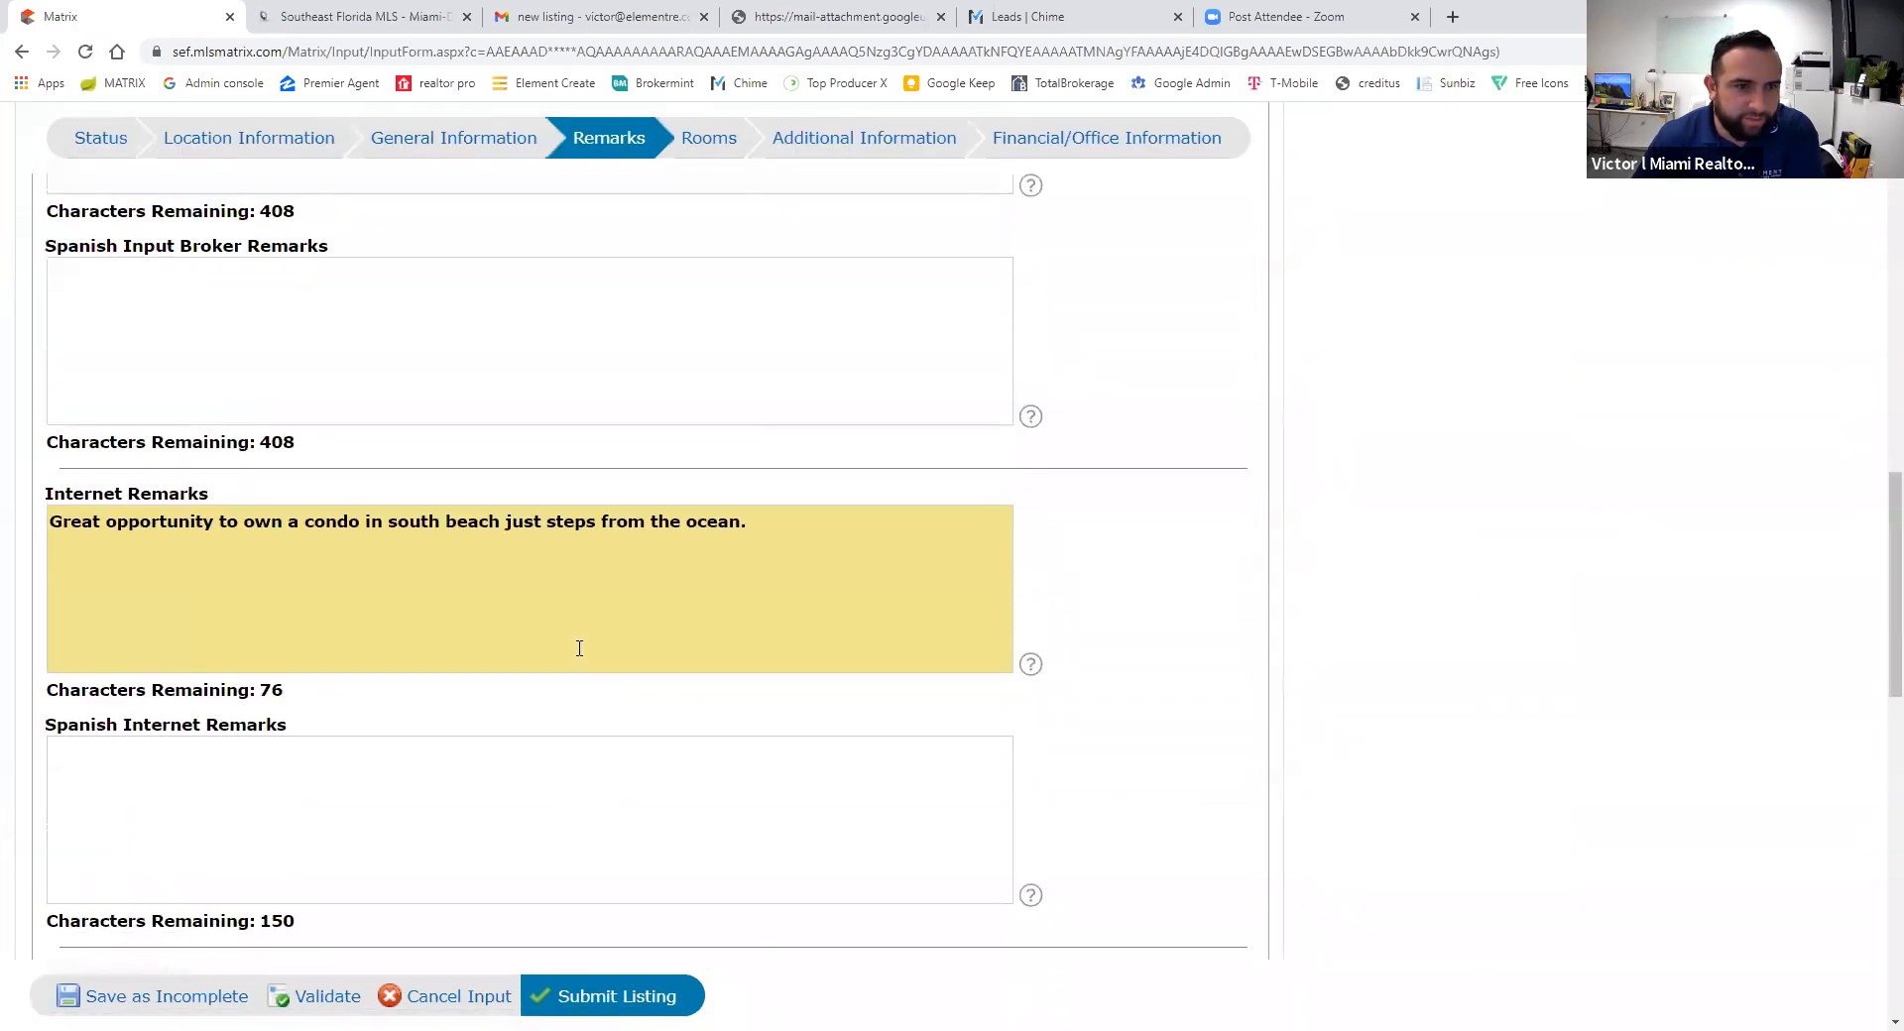
- Enter Input Broker Remarks 'Call/Text Listing agent for showing request and/or questions.' and validate
left_click(248, 687)
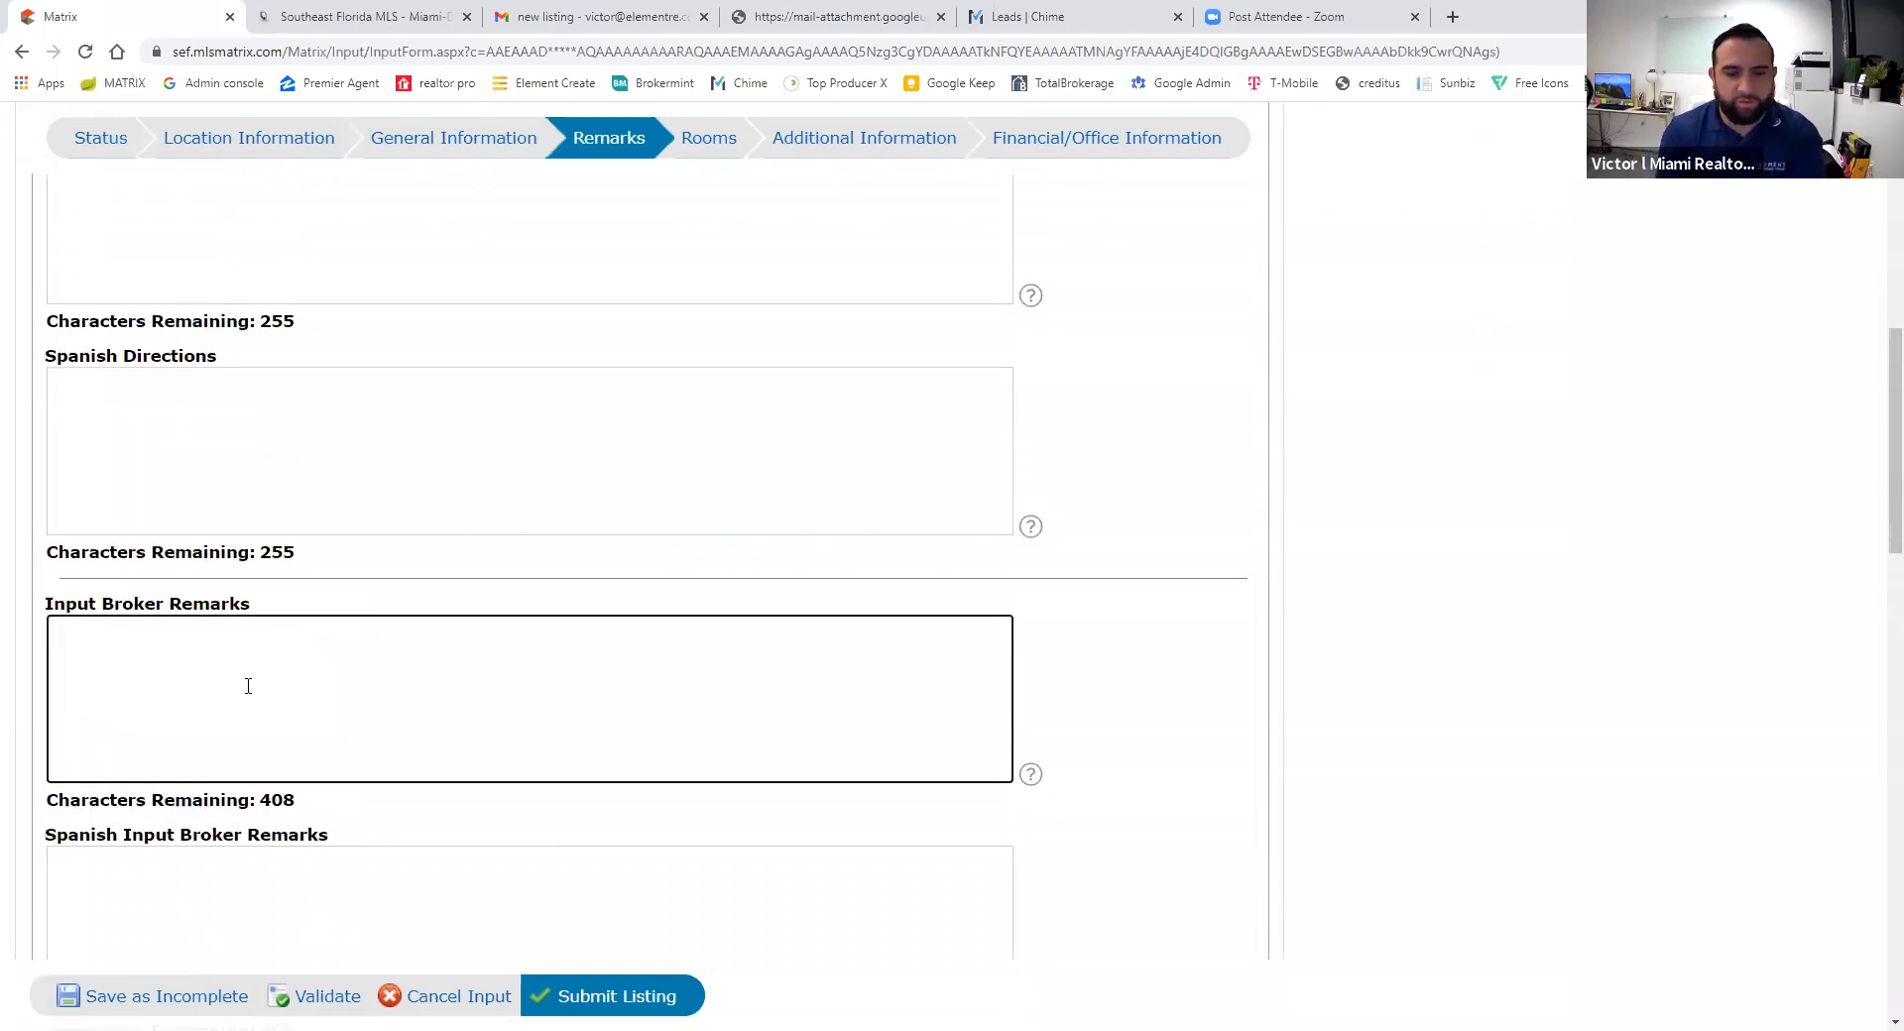
type("Call listing")
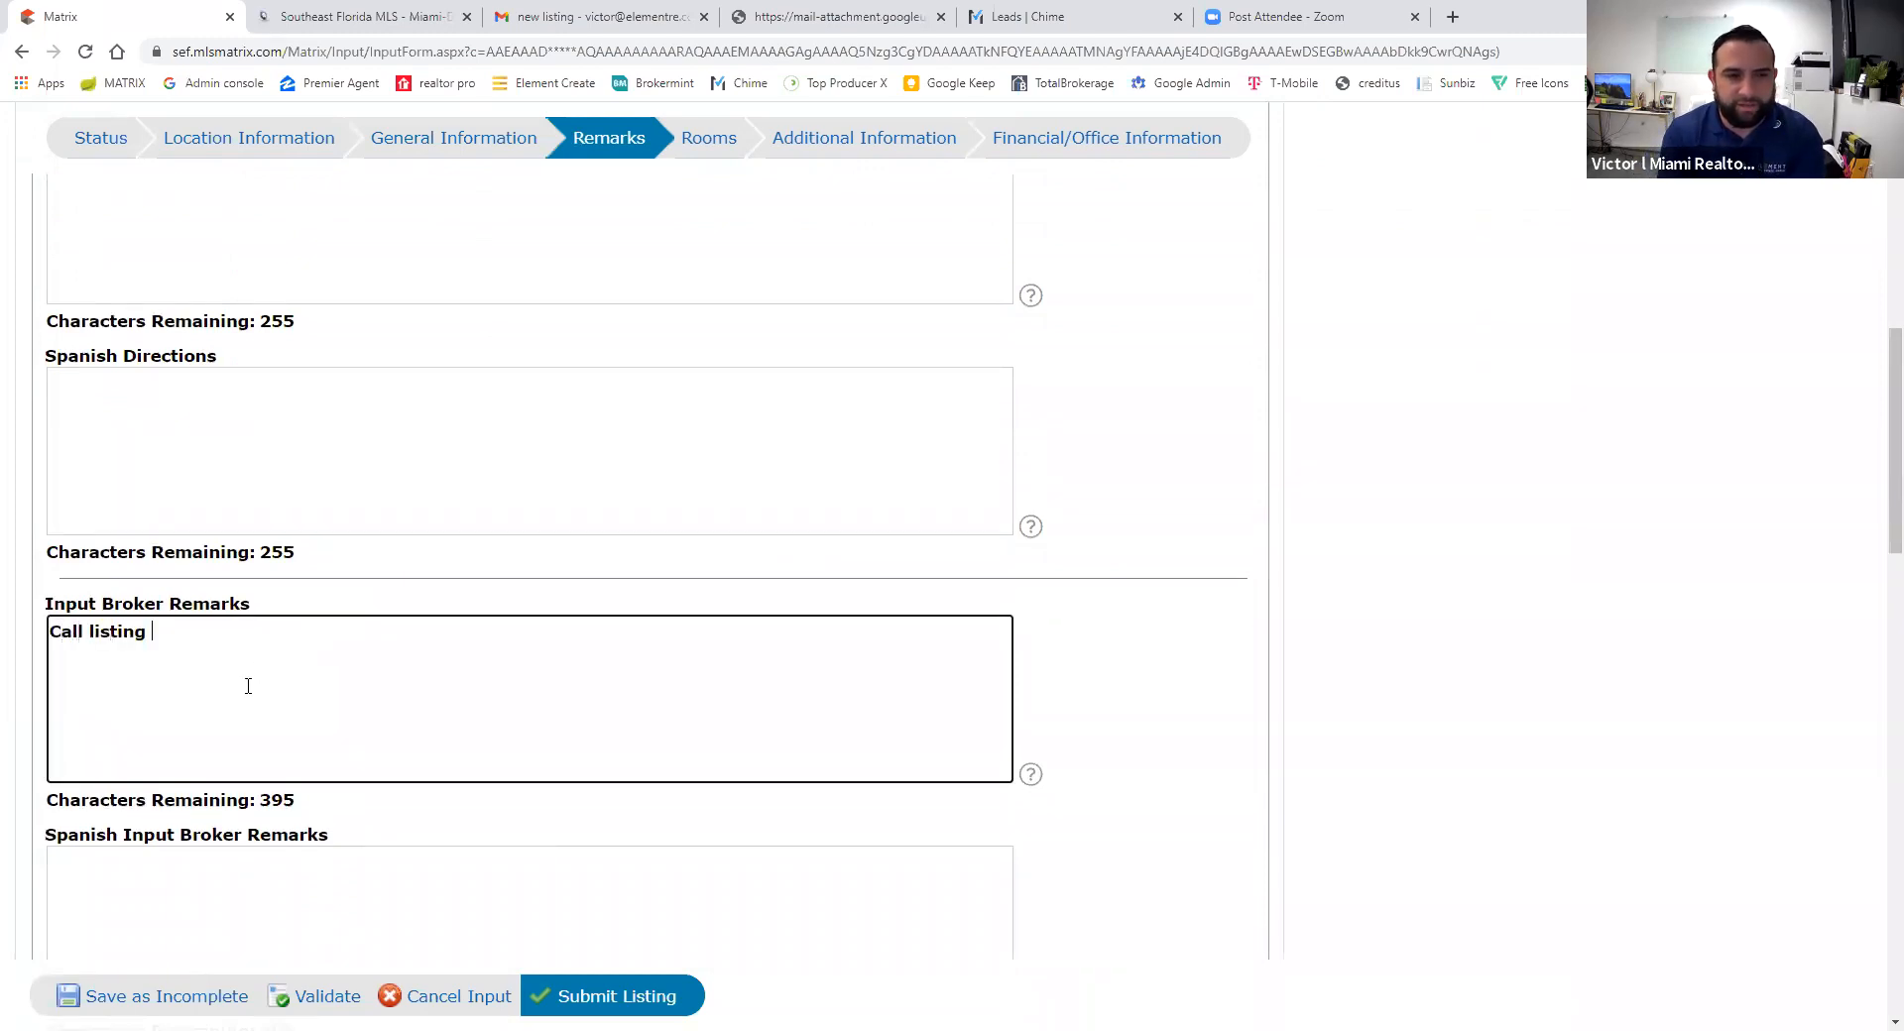
key("BackSpace")
key("BackSpace")
key("BackSpace")
key("BackSpace")
key("BackSpace")
key("BackSpace")
type("/test")
key("BackSpace")
key("BackSpace")
key("BackSpace")
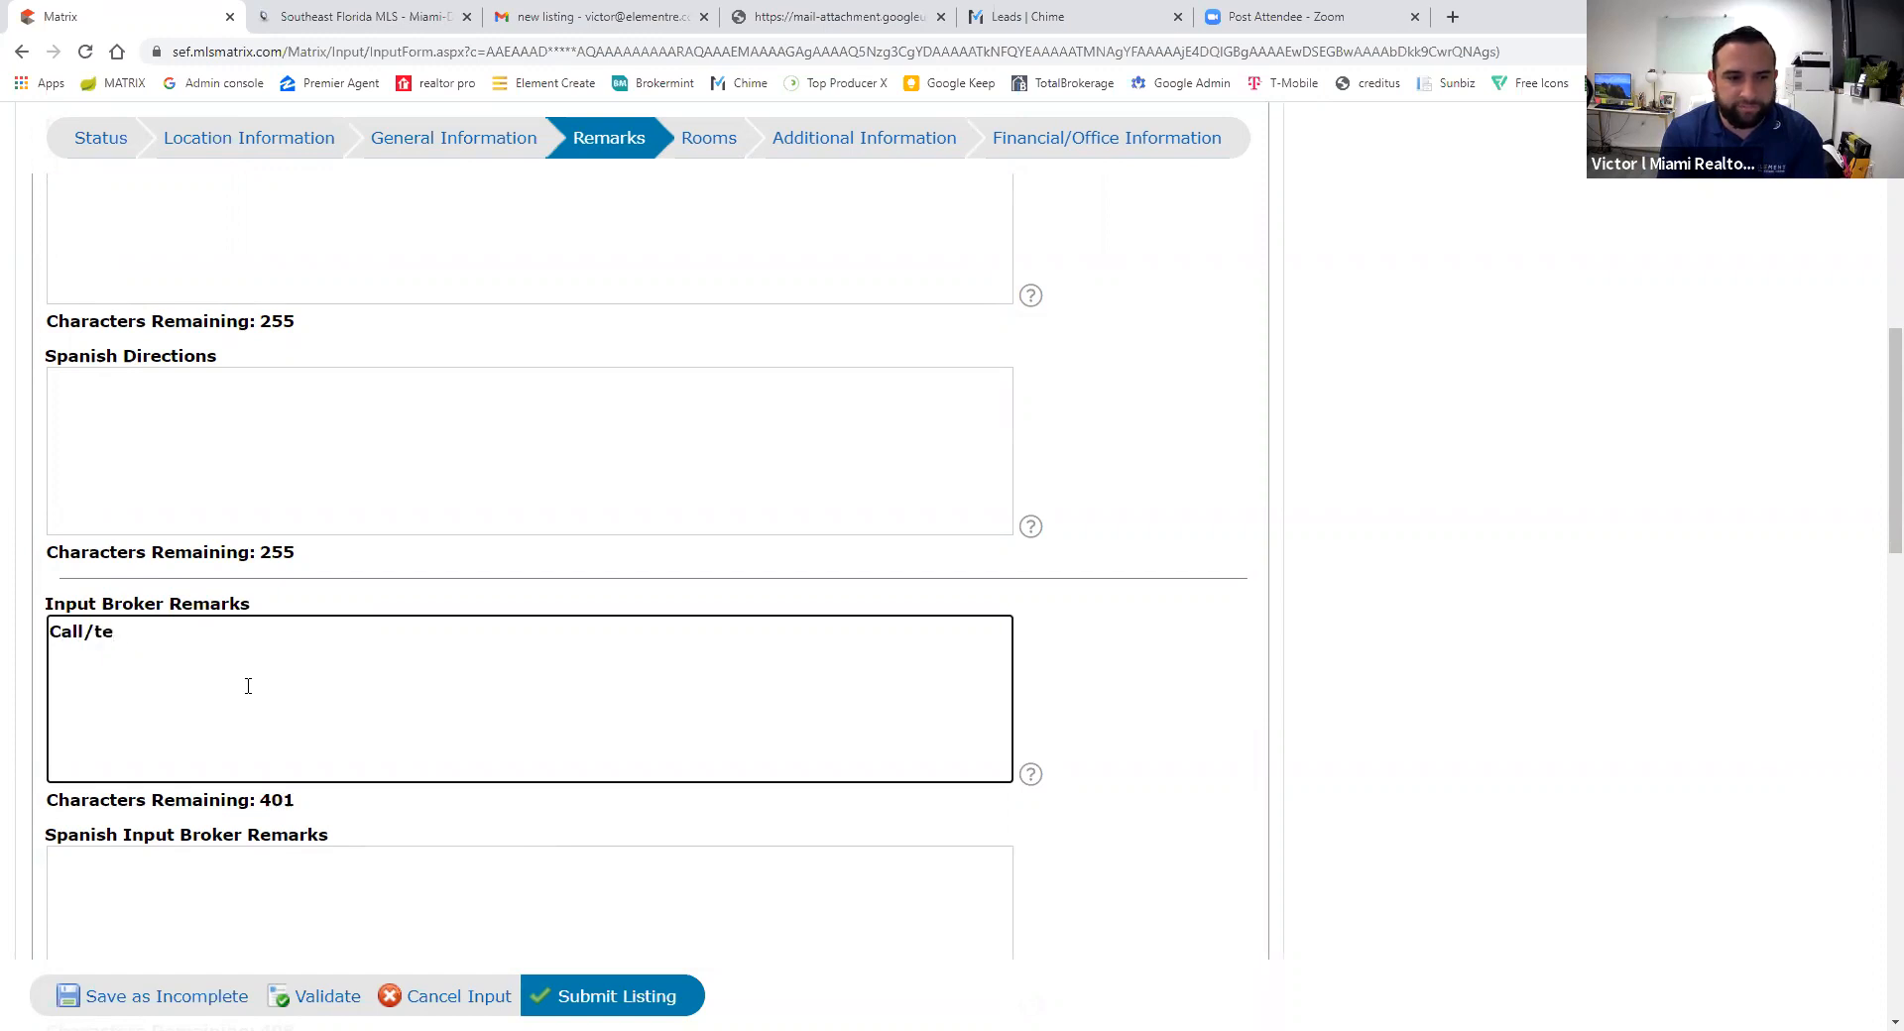
type("xt Listing agent for sho")
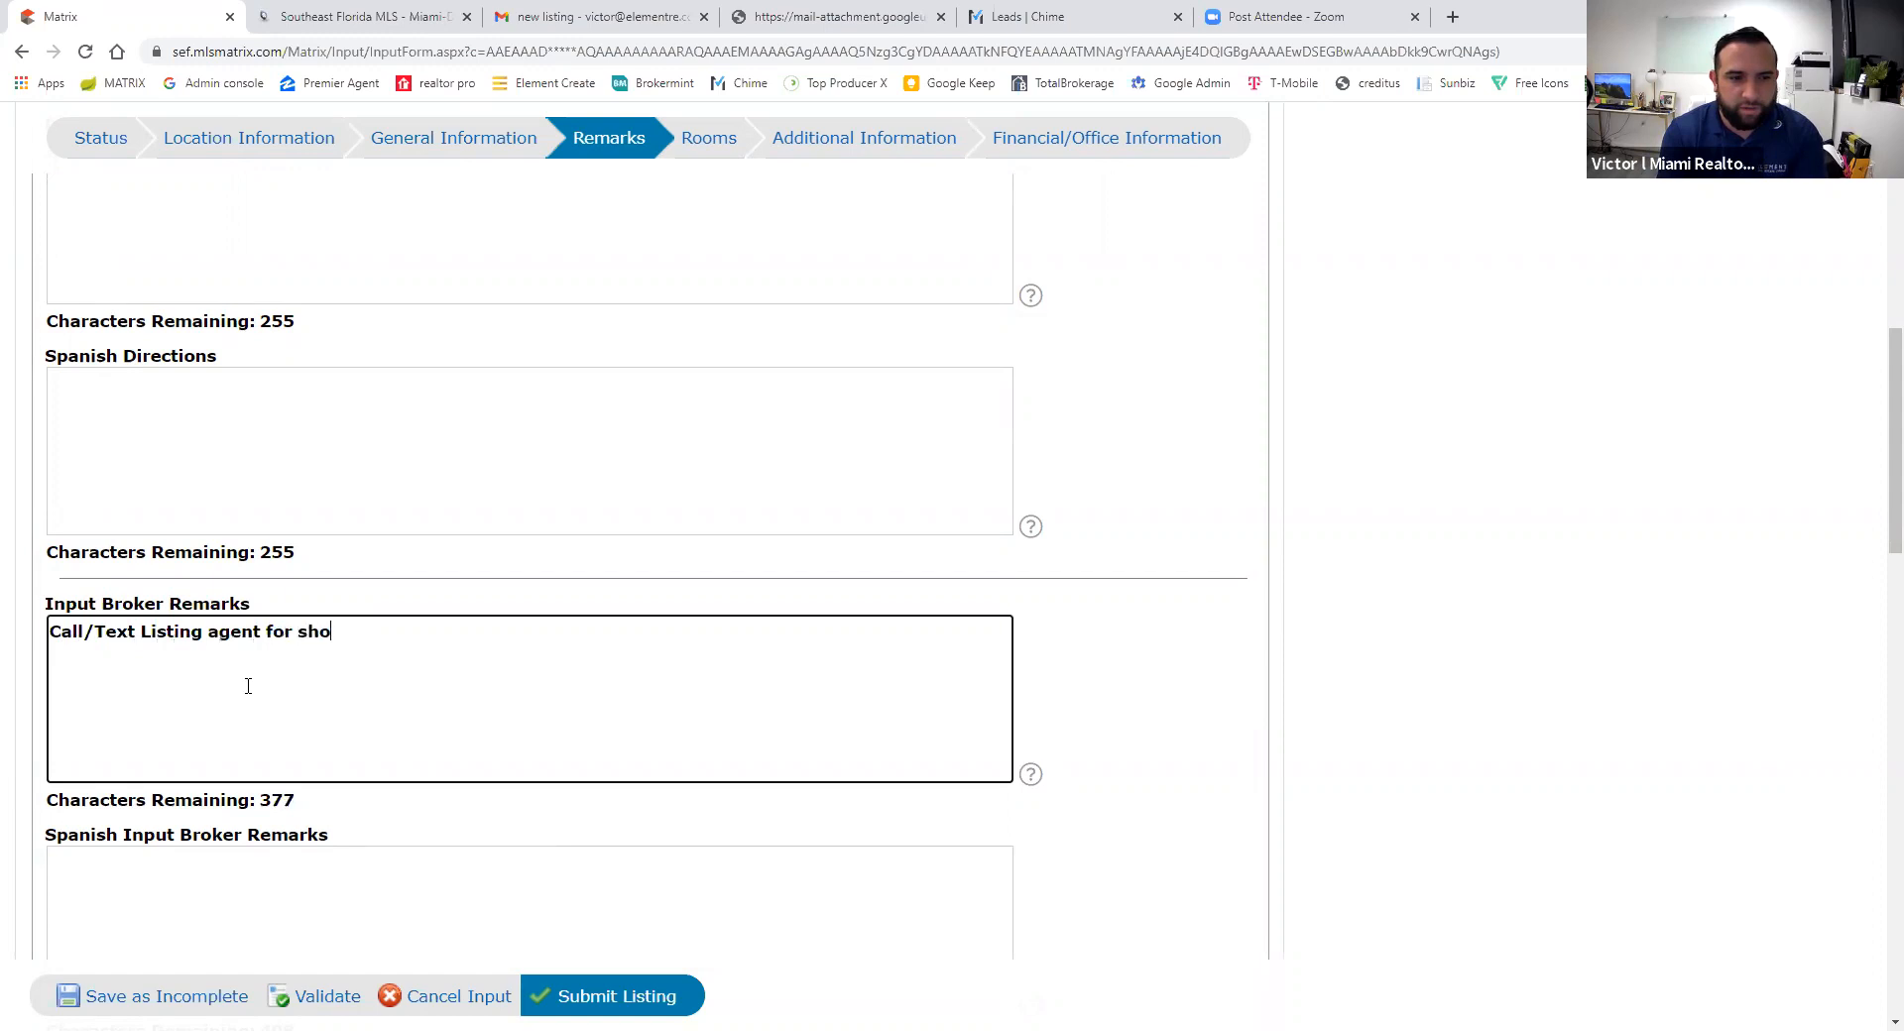
type("wing reuqe")
key("BackSpace")
type("quest and./or questions.")
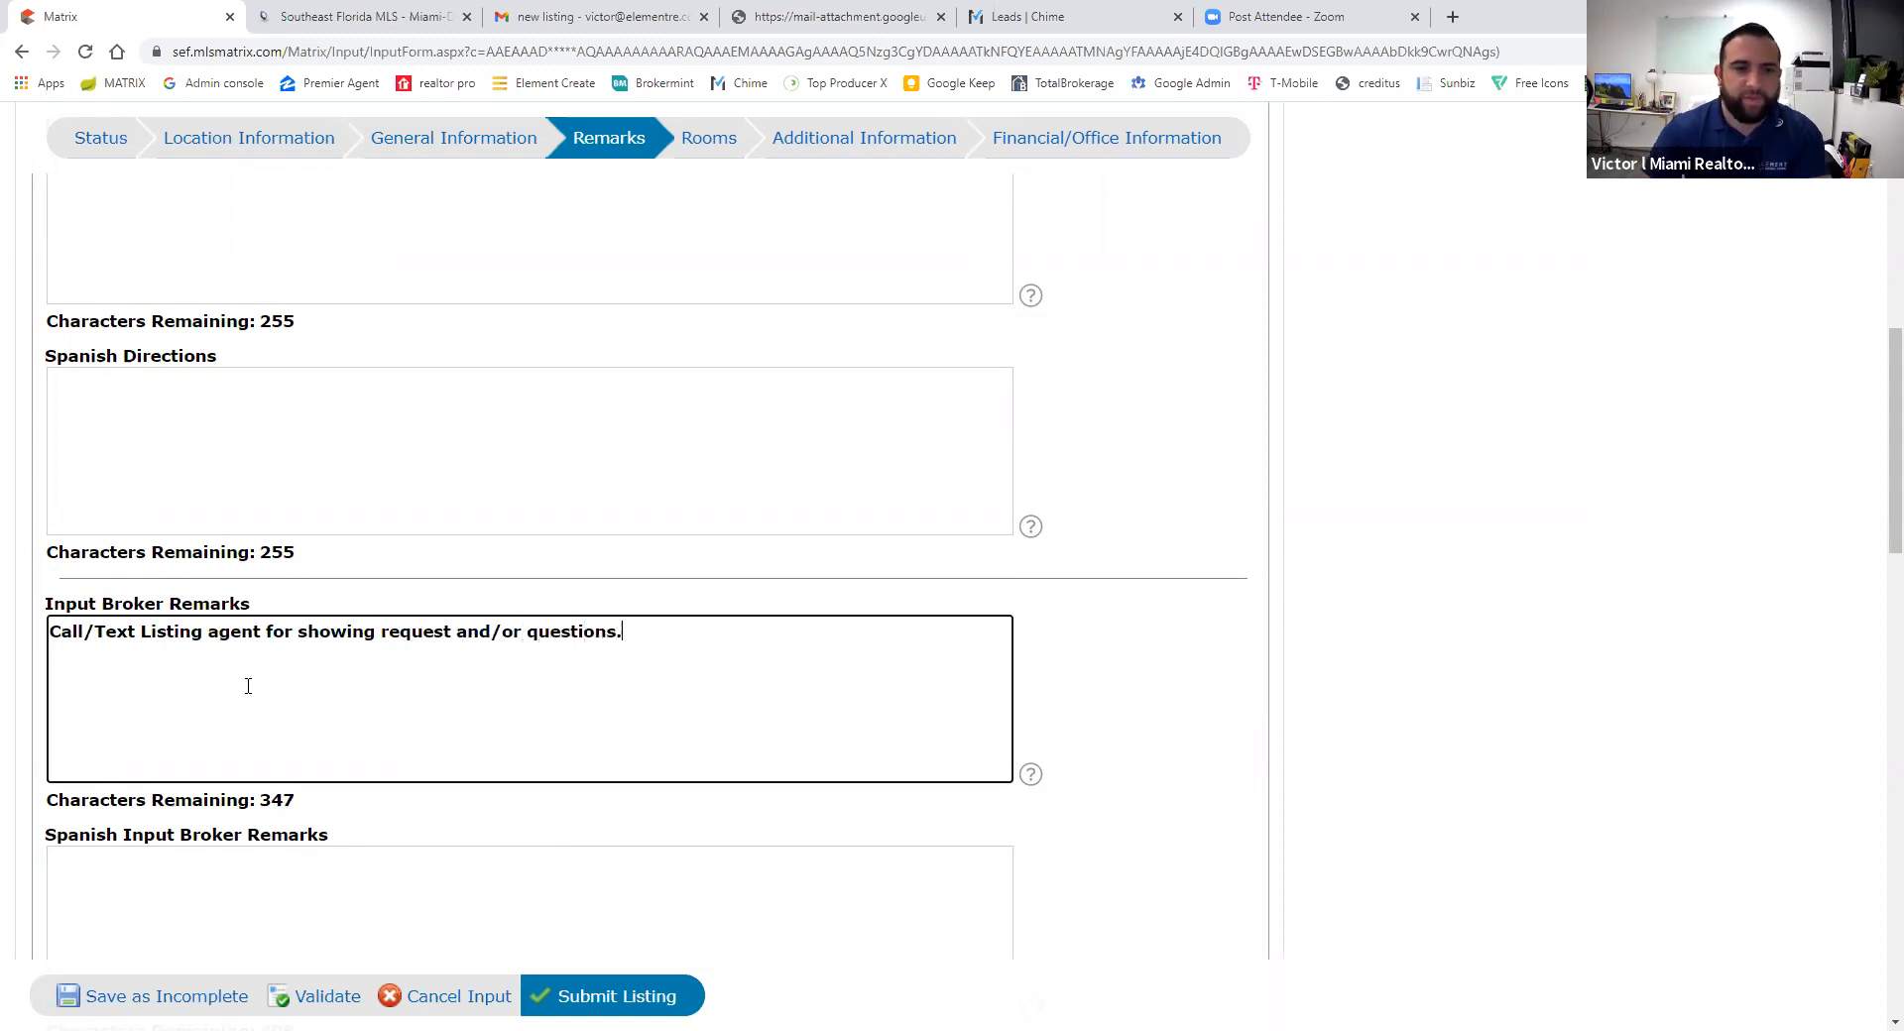
left_click(318, 996)
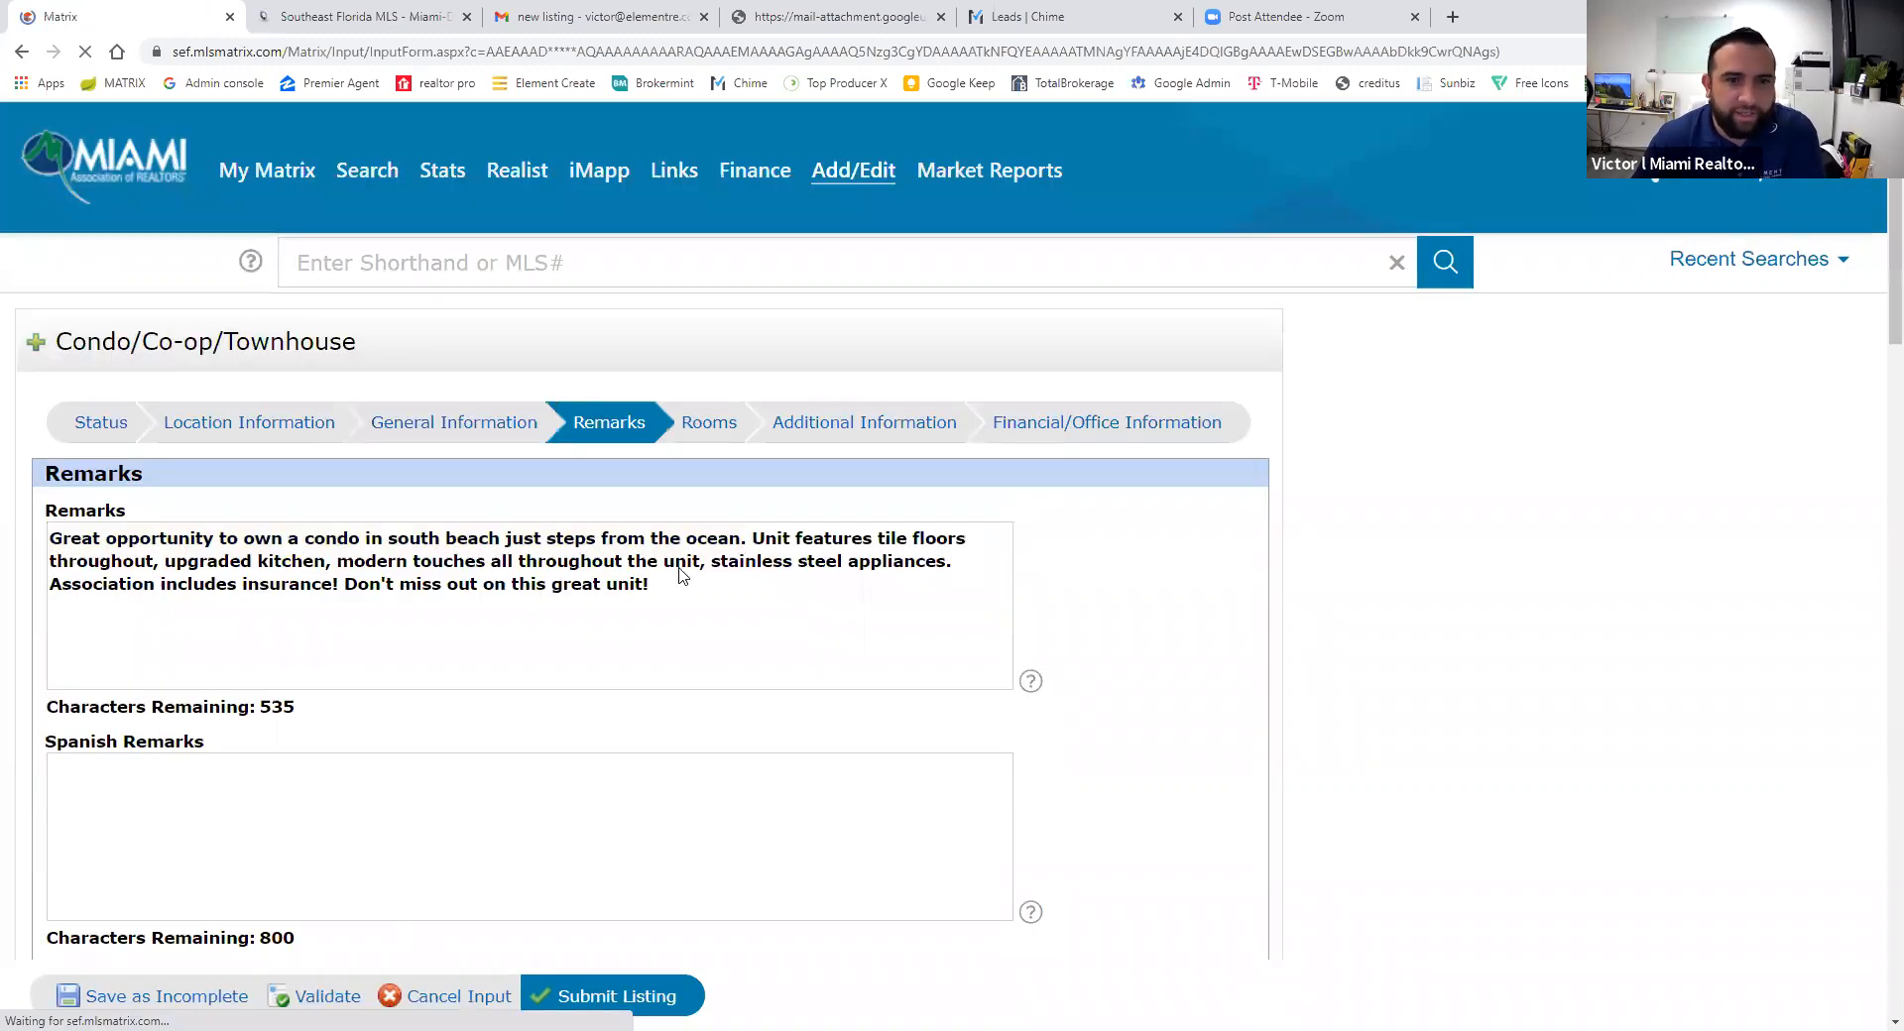
- In Financial/Office Information, look up and select a different listing agent by name
left_click(1064, 434)
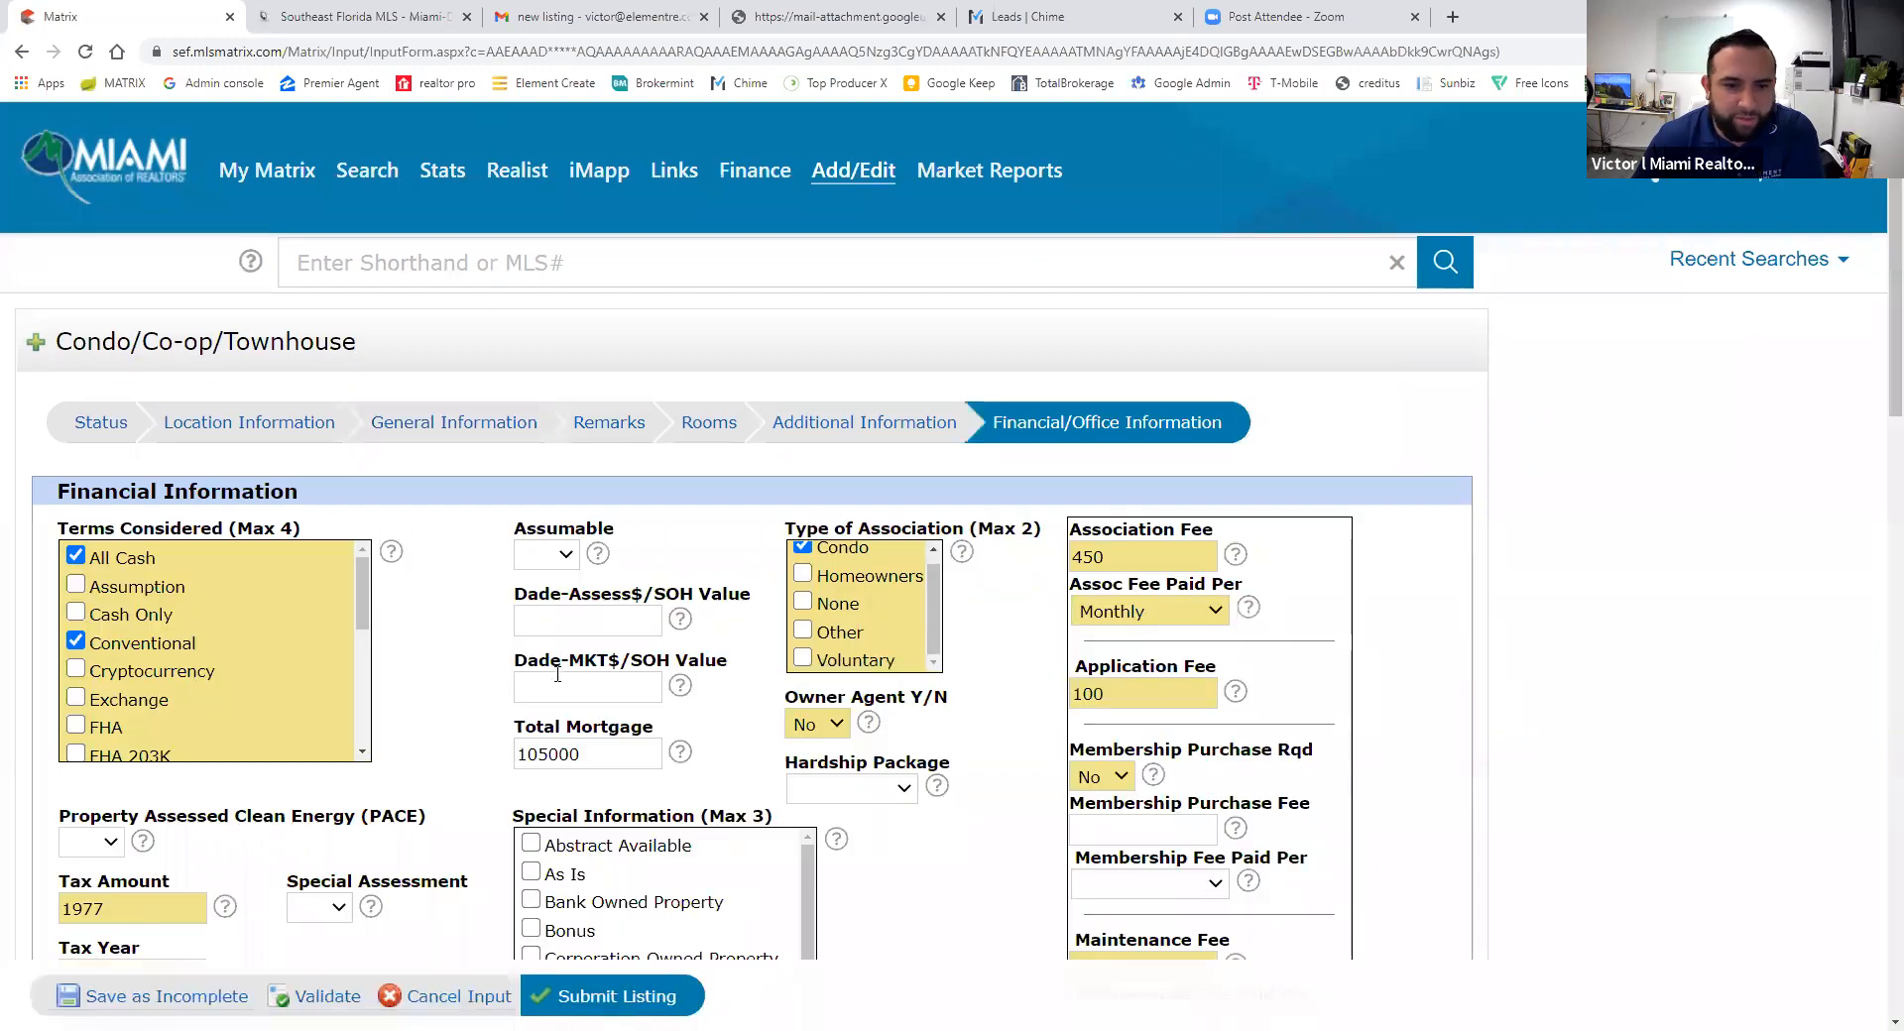
scroll(416, 744, "down", 10)
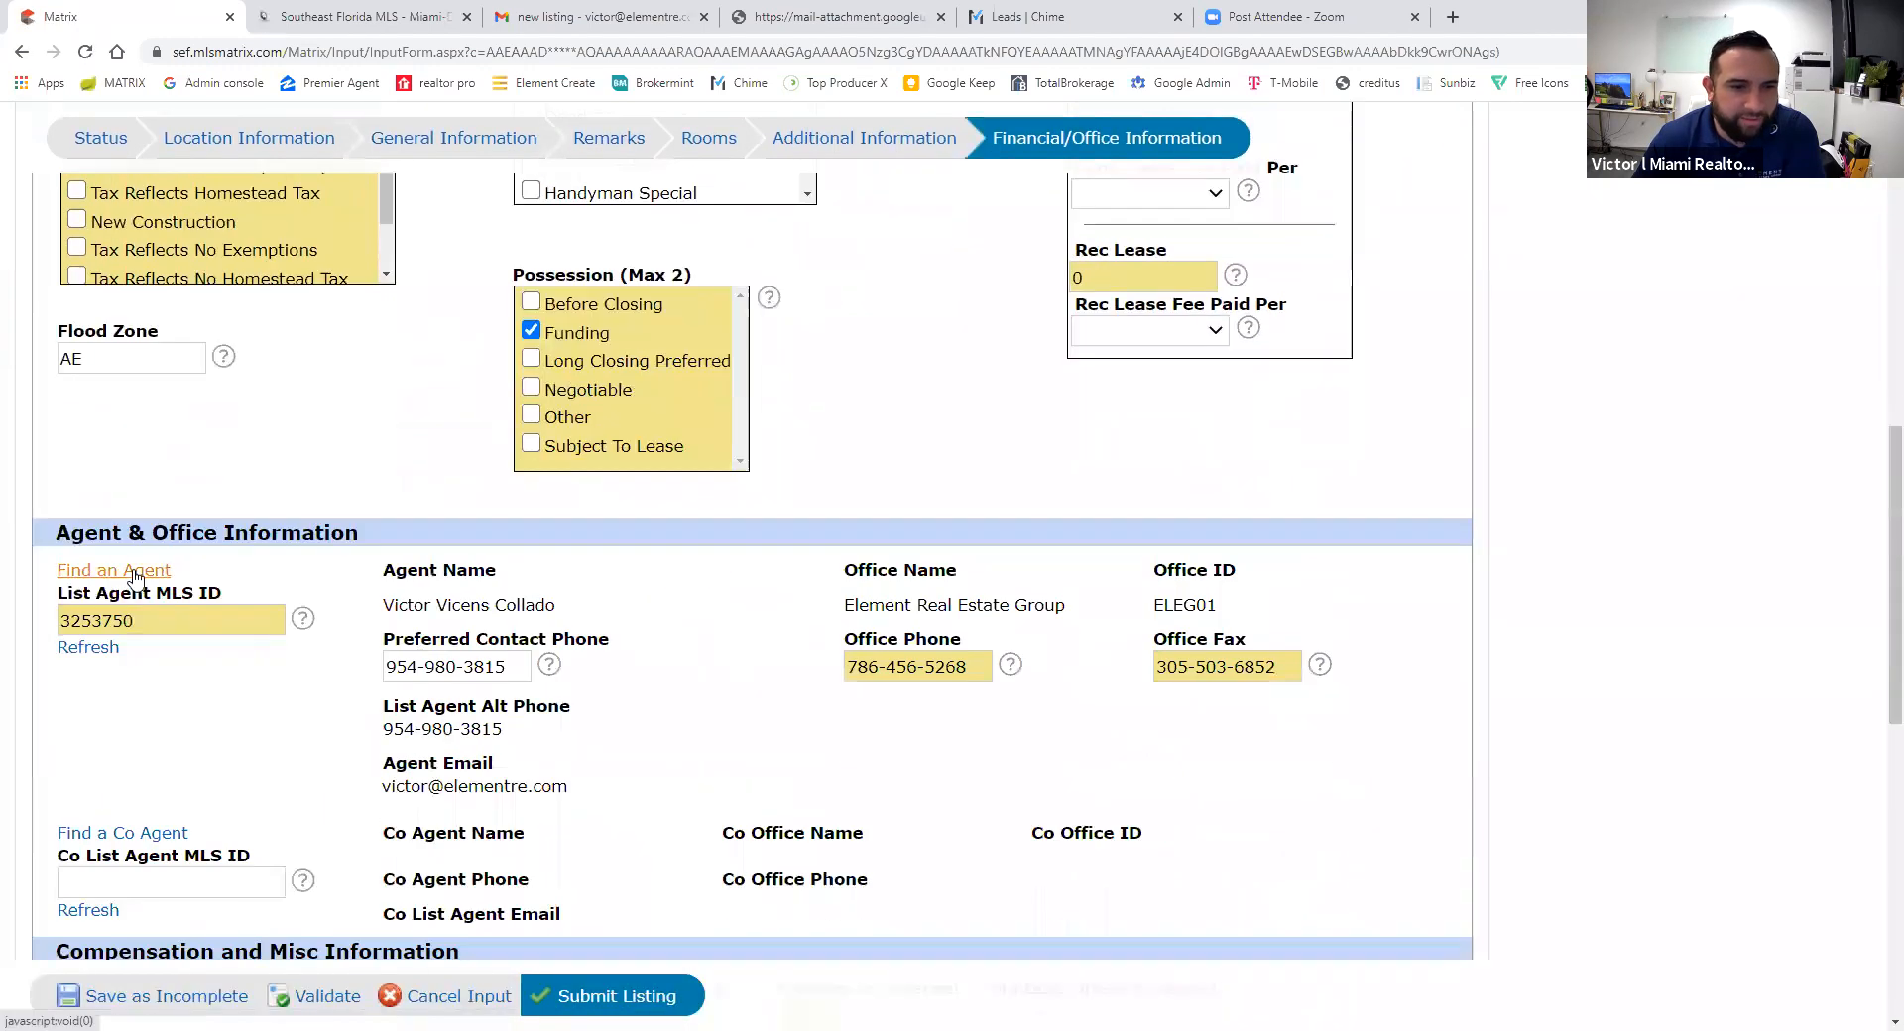
left_click(135, 575)
left_click(277, 176)
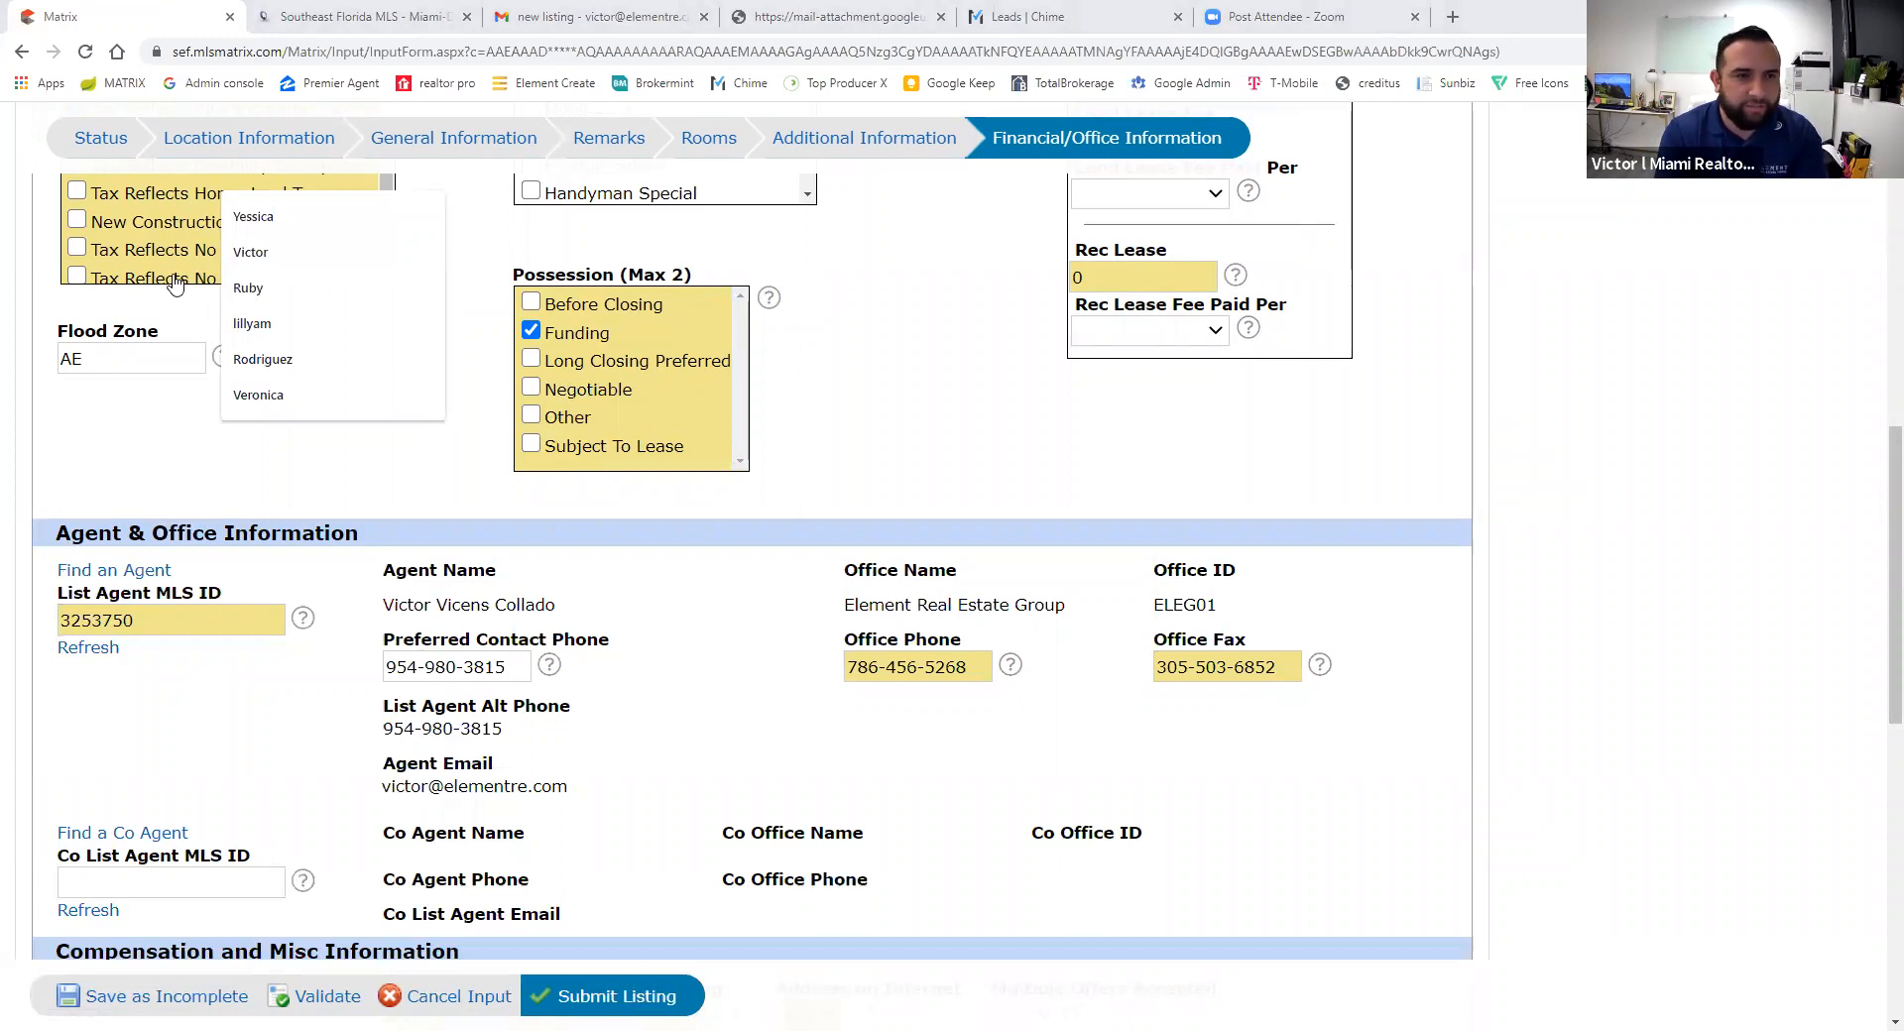
type("ma")
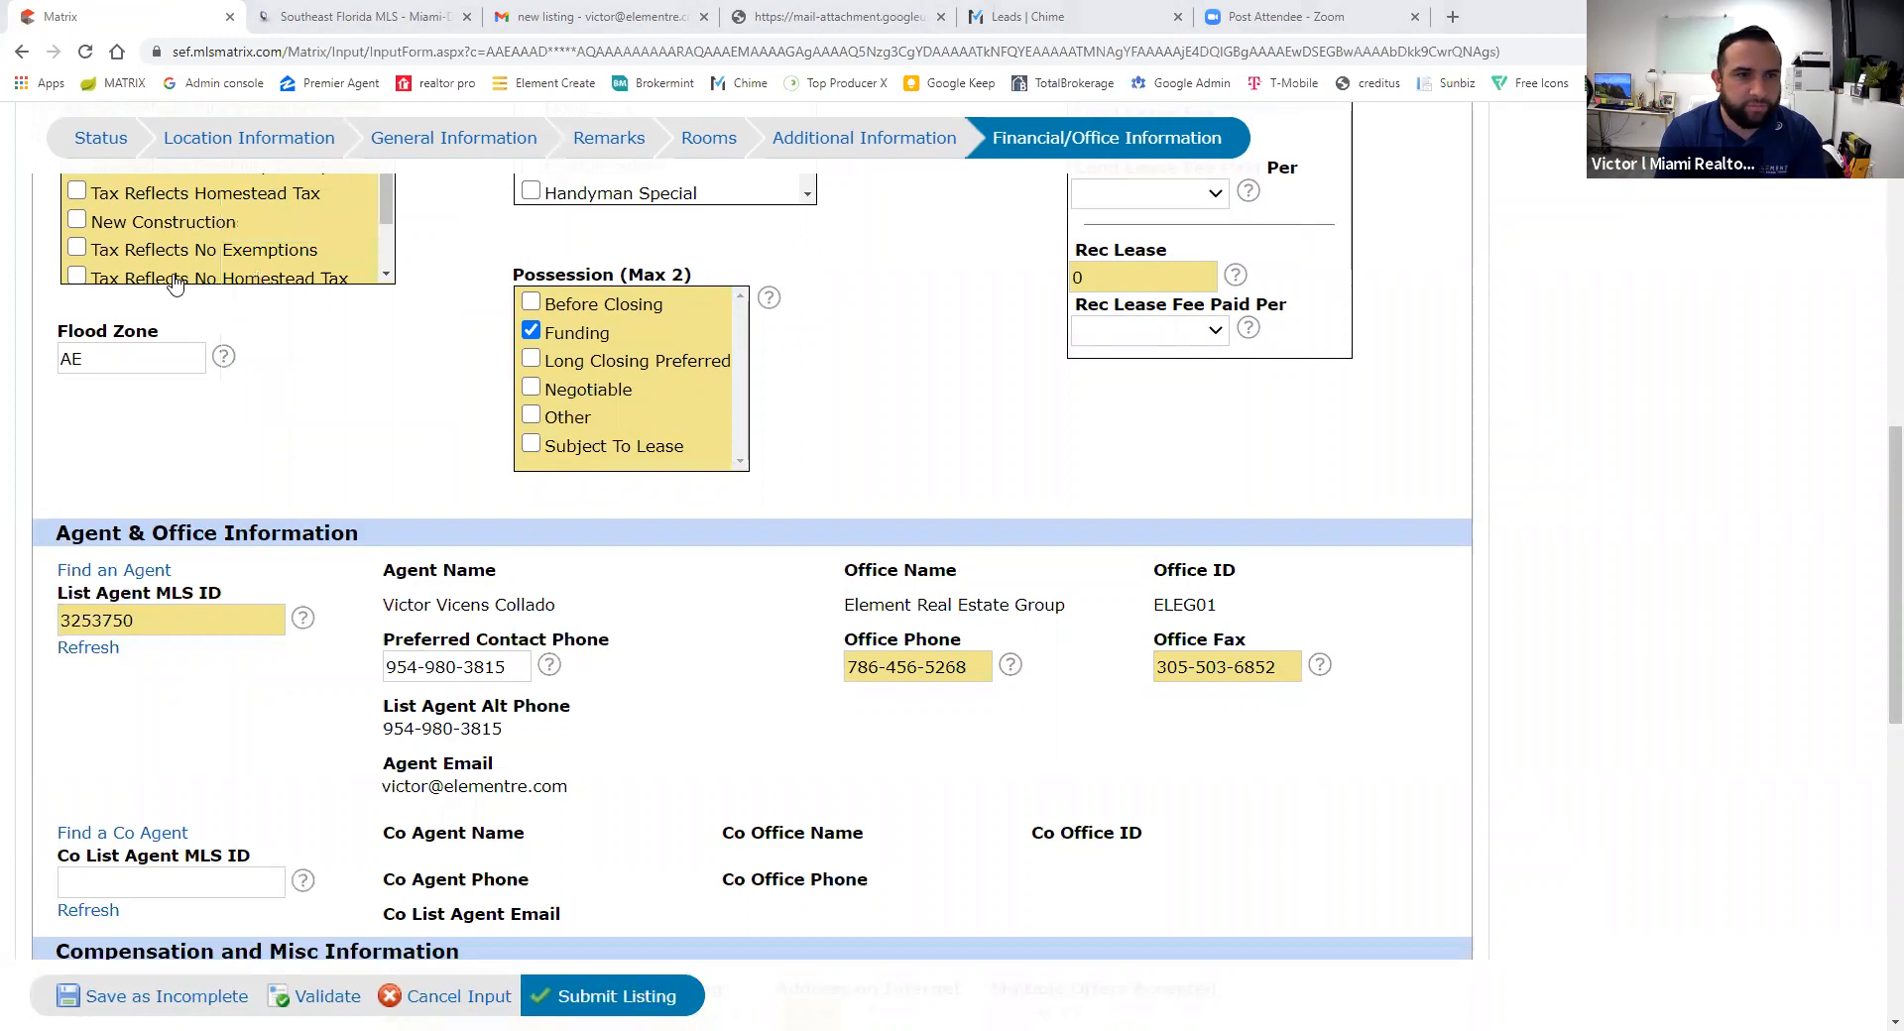
key("Tab")
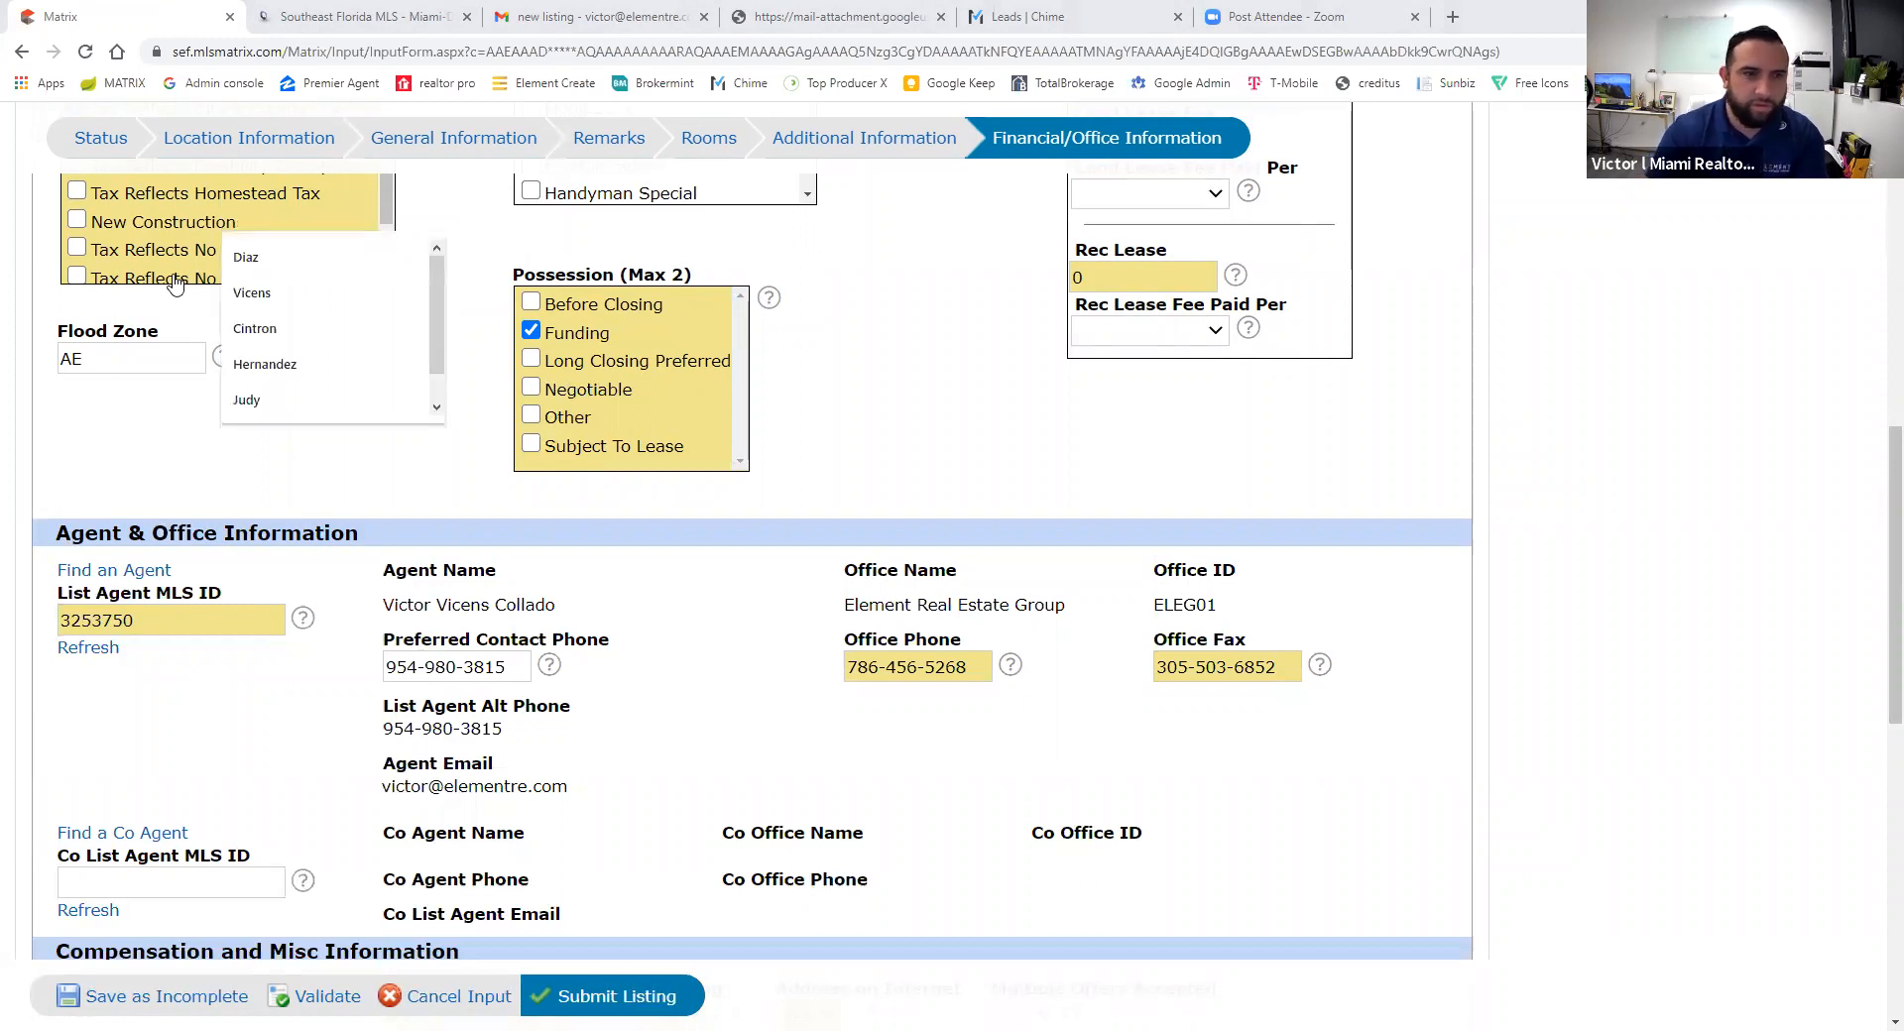
type("r")
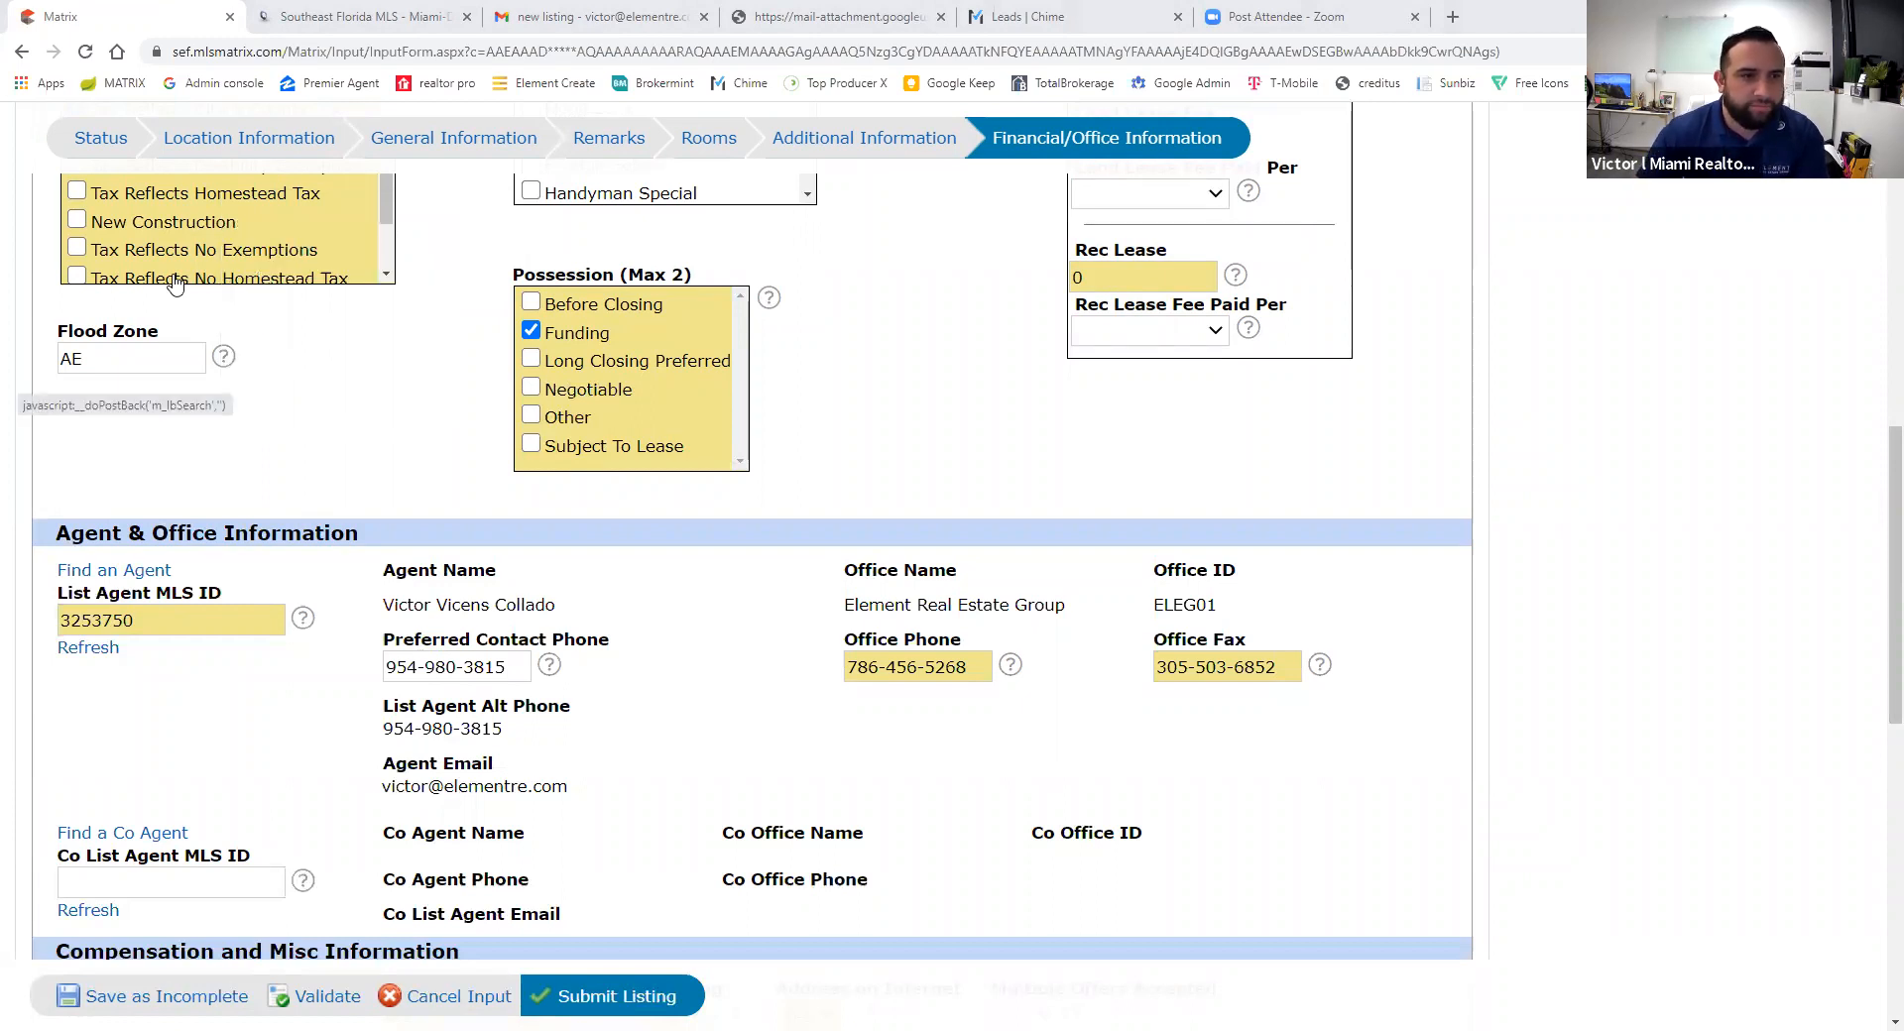
left_click(175, 284)
scroll(283, 627, "down", 4)
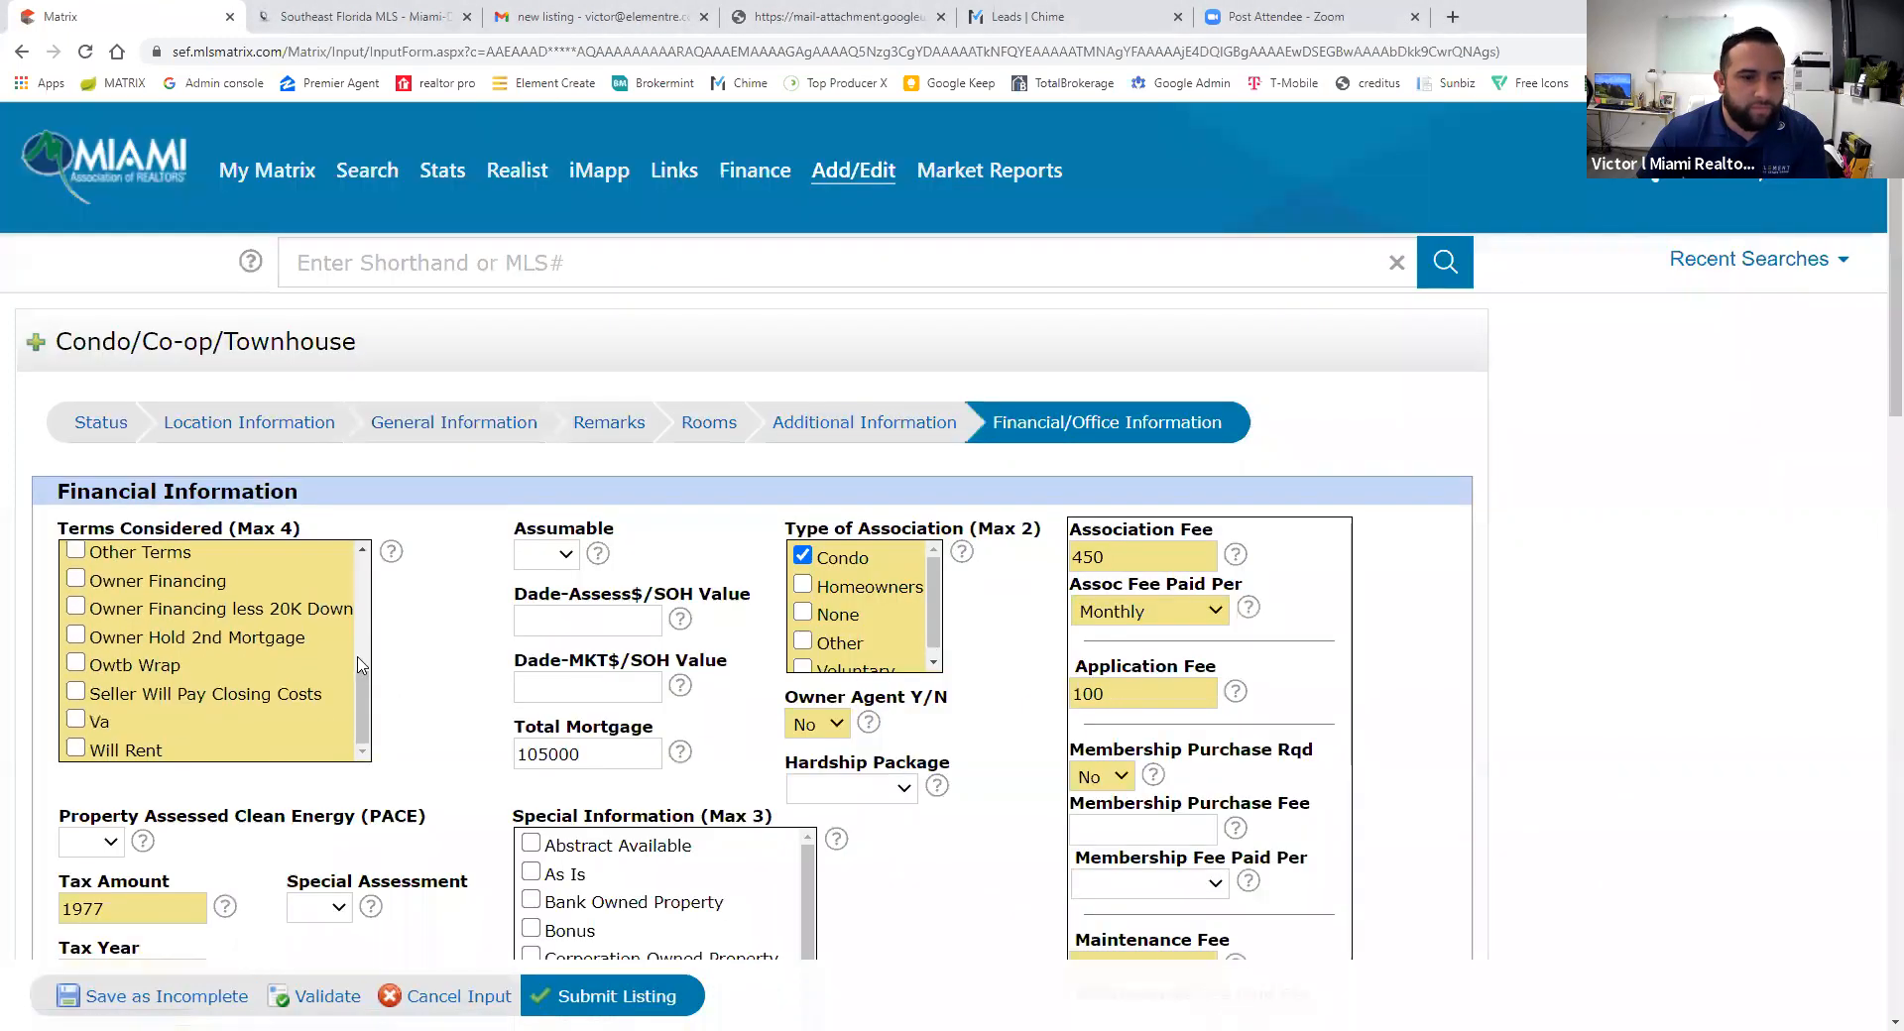
scroll(383, 714, "down", 10)
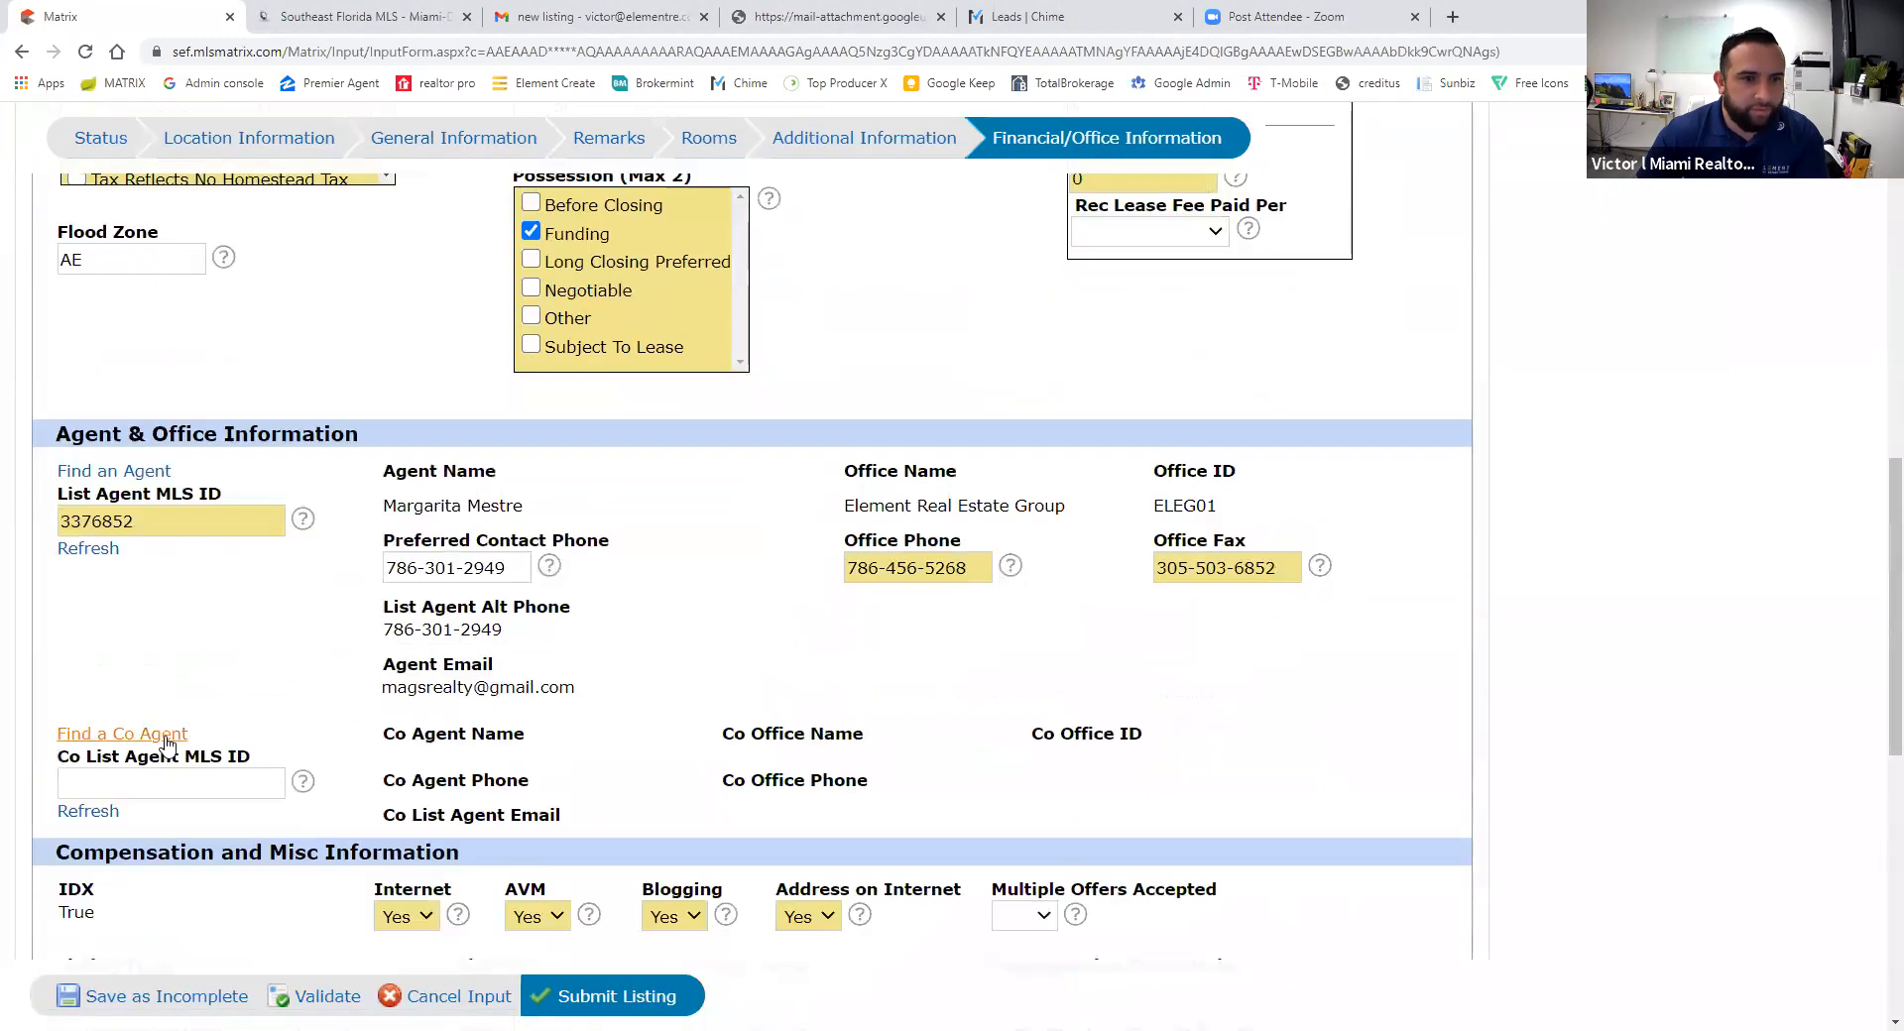
- Leave the co-listing agent empty and validate the form with the new listing agent
left_click(166, 742)
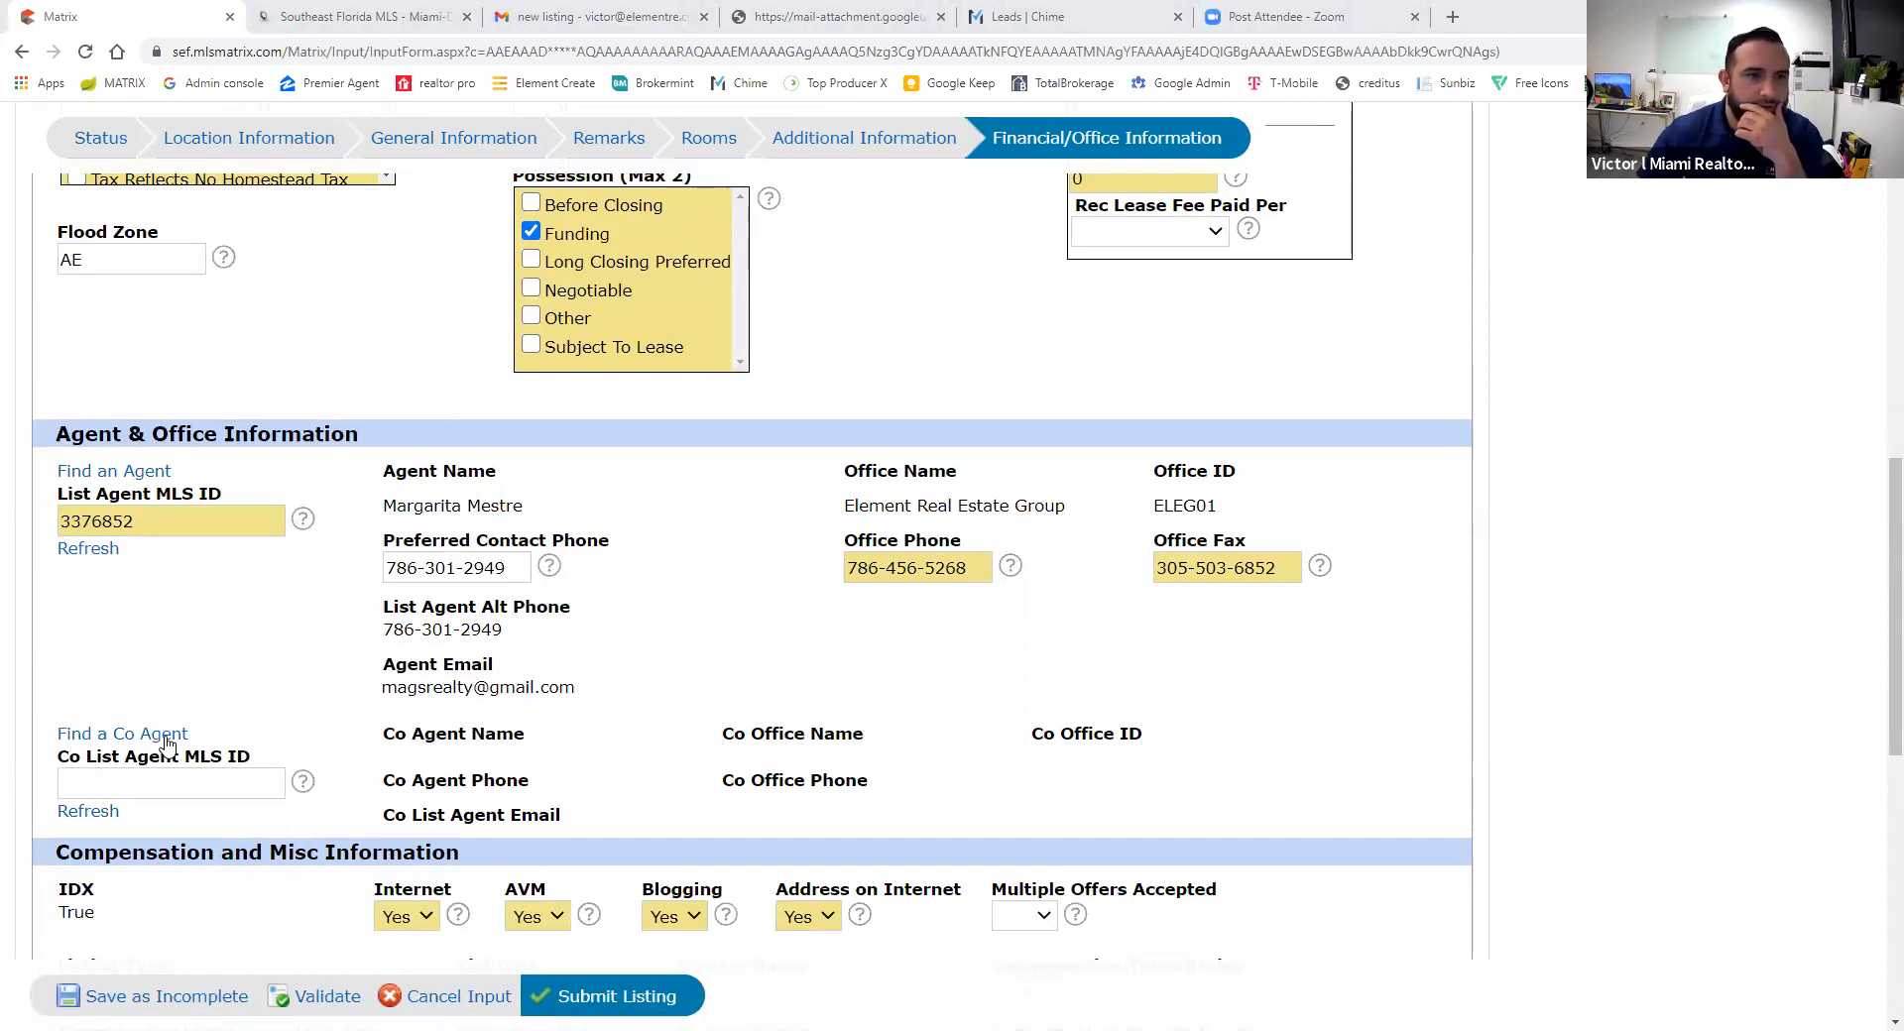
left_click(165, 744)
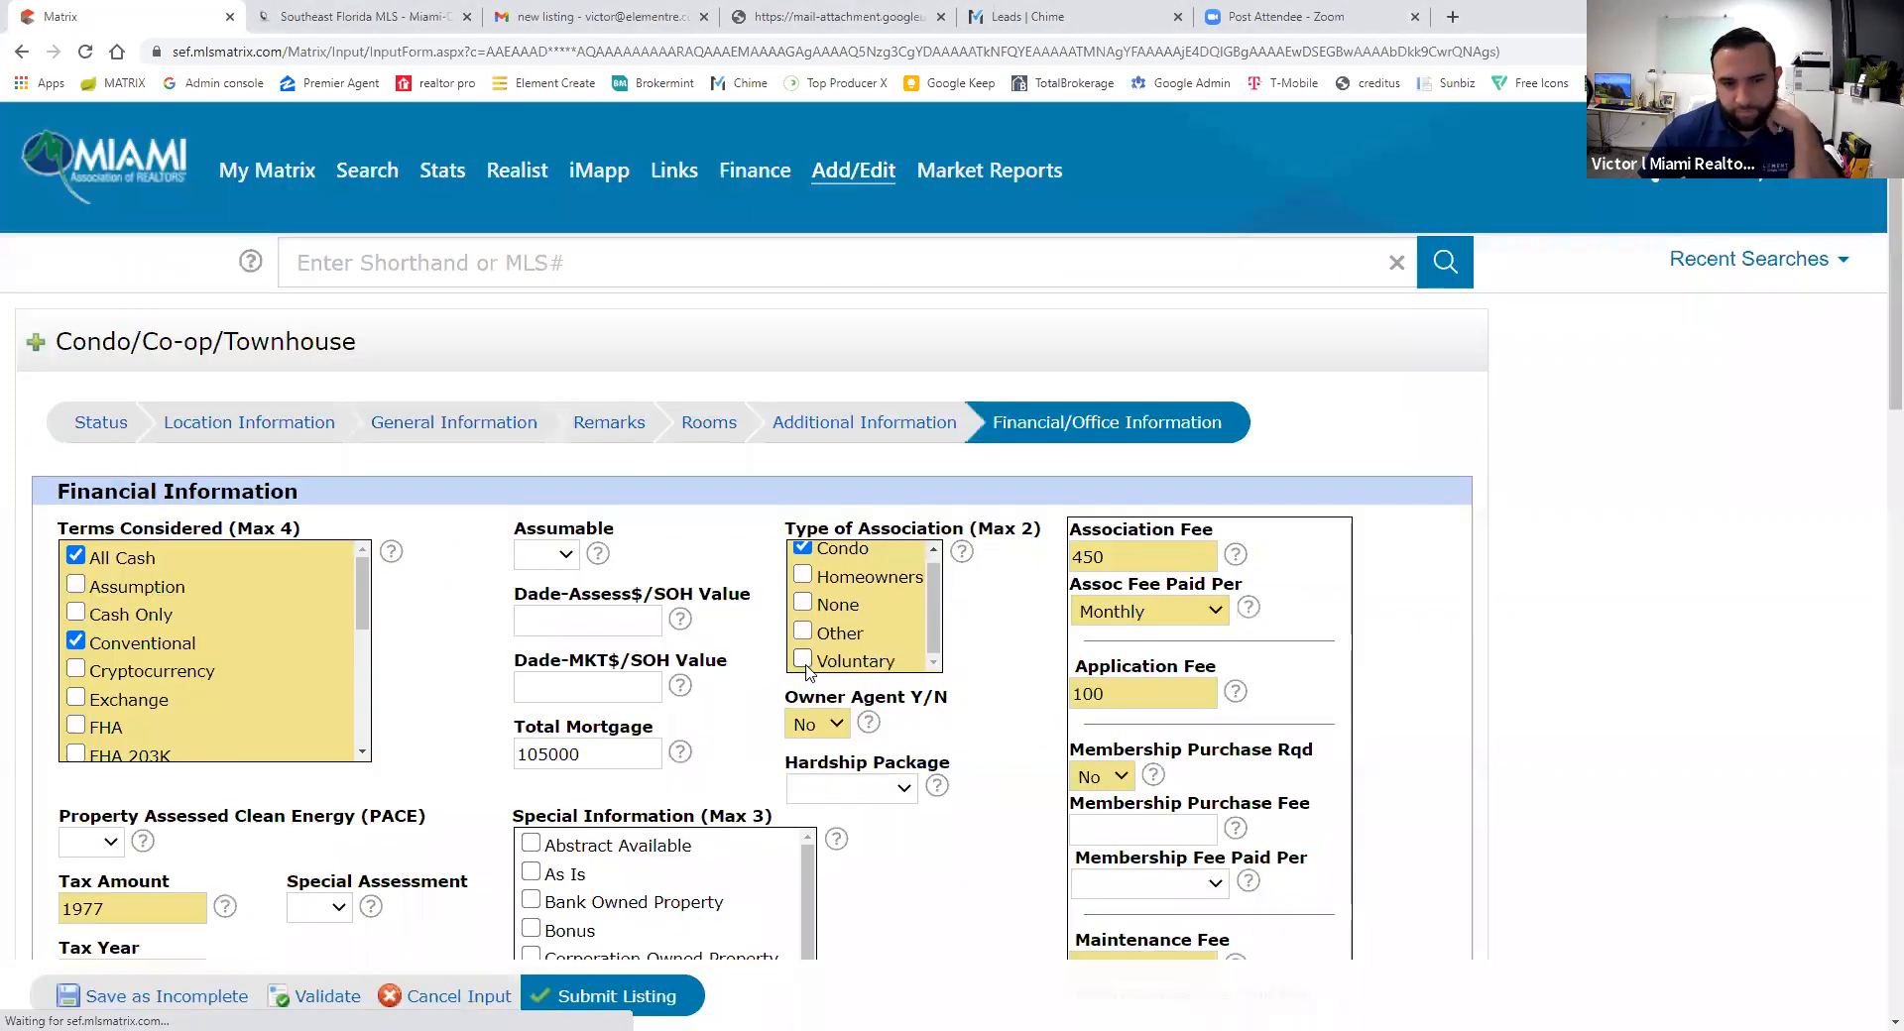
scroll(514, 865, "down", 10)
scroll(514, 866, "down", 3)
left_click(349, 998)
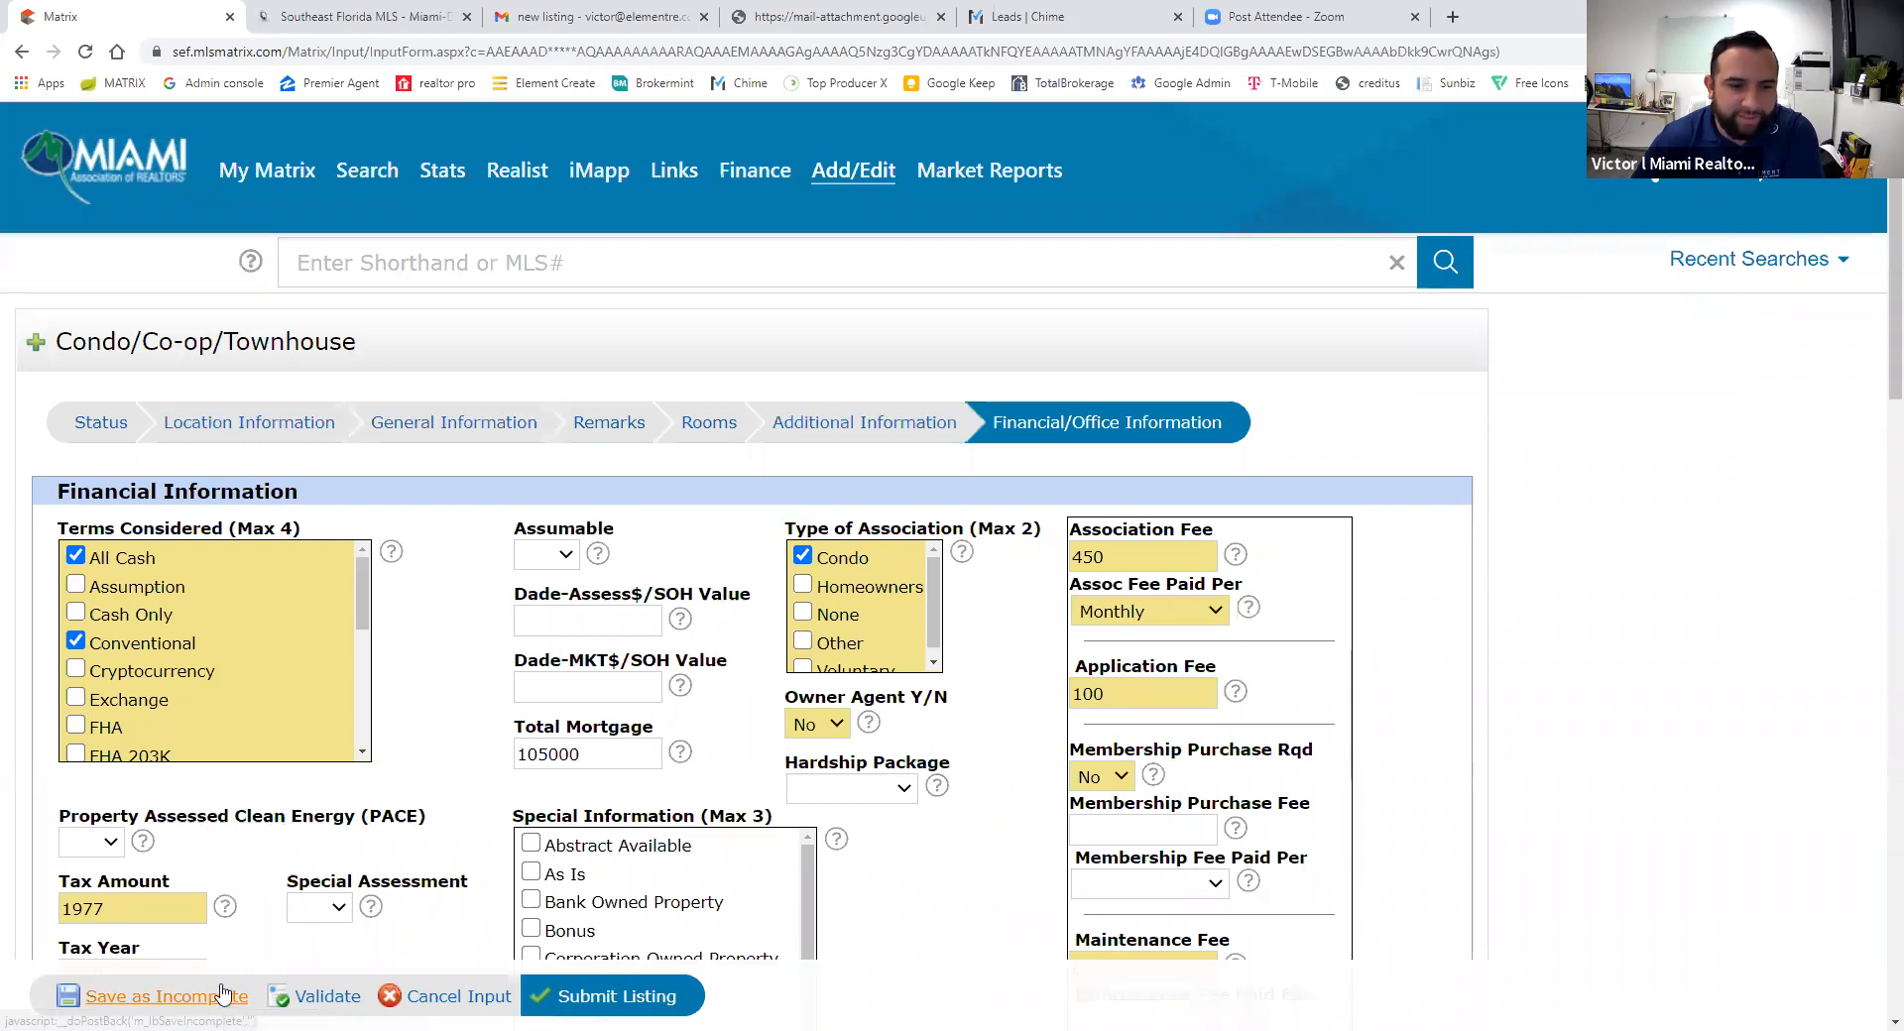
scroll(502, 909, "down", 10)
scroll(501, 909, "down", 5)
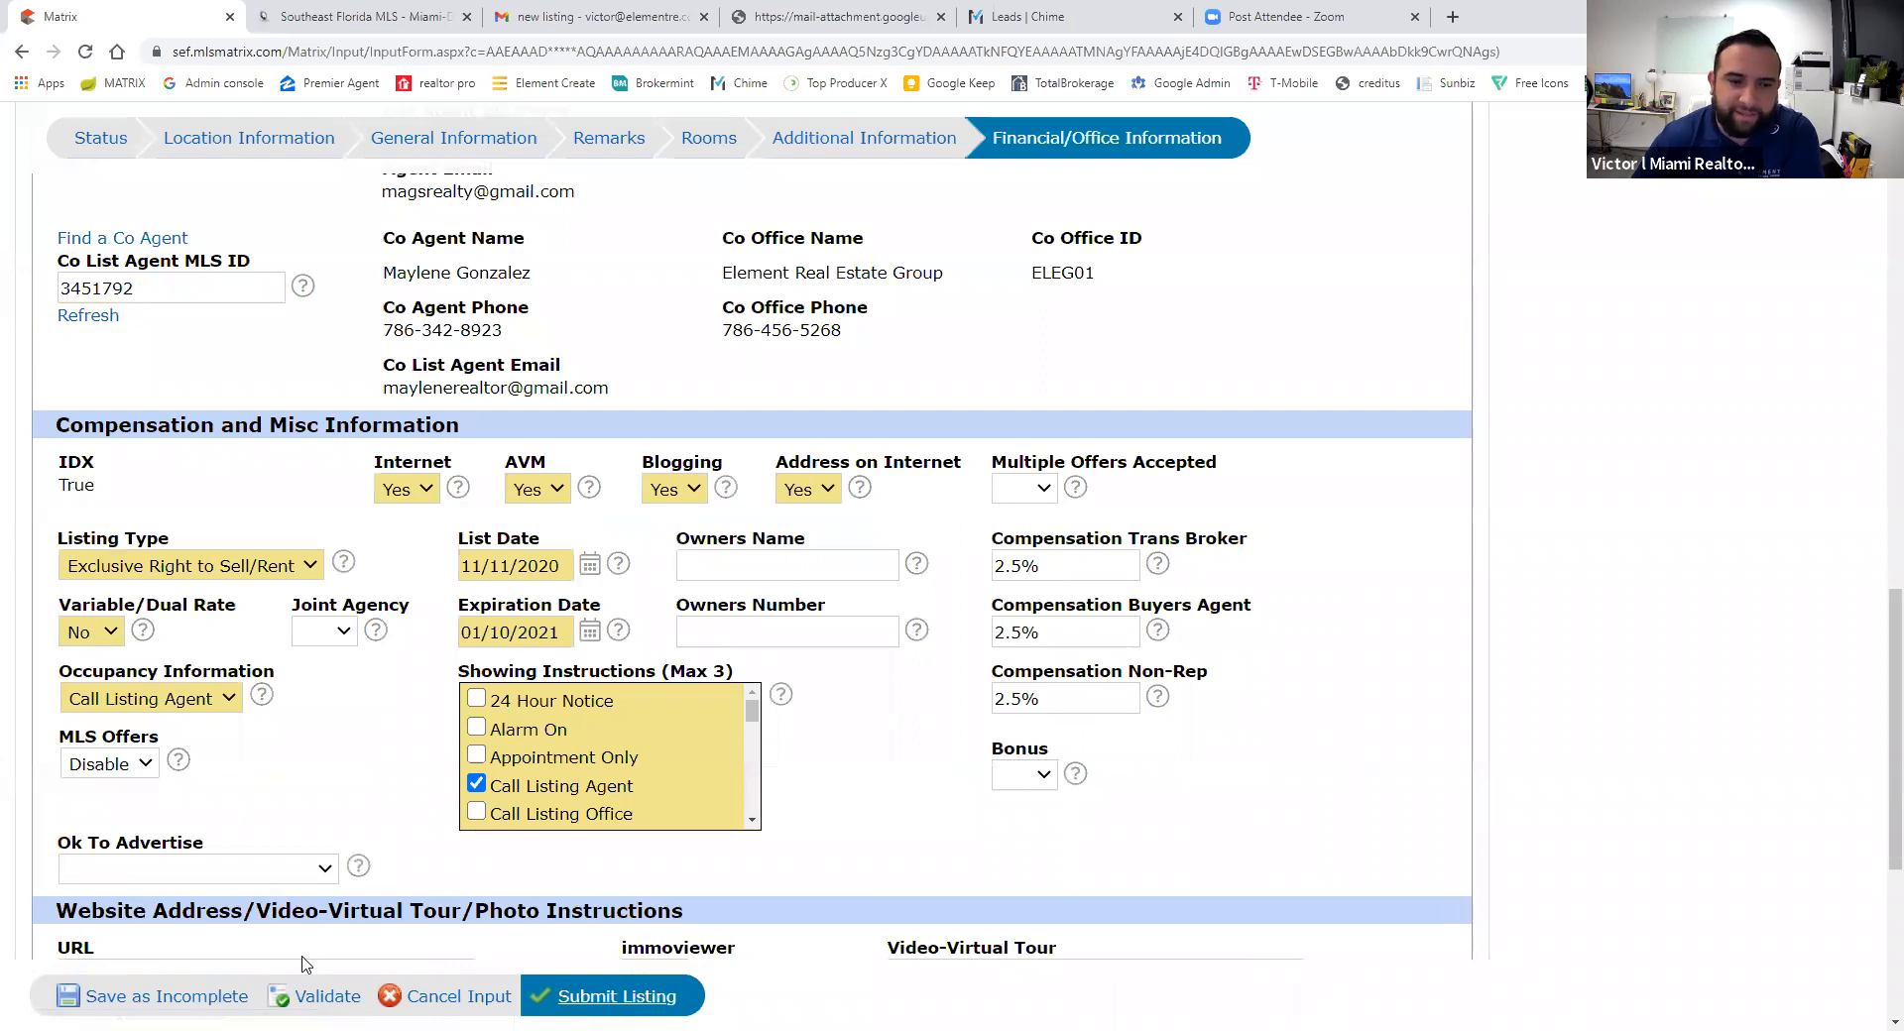
- Save the listing as incomplete and browse the Desktop for photos to add
left_click(185, 999)
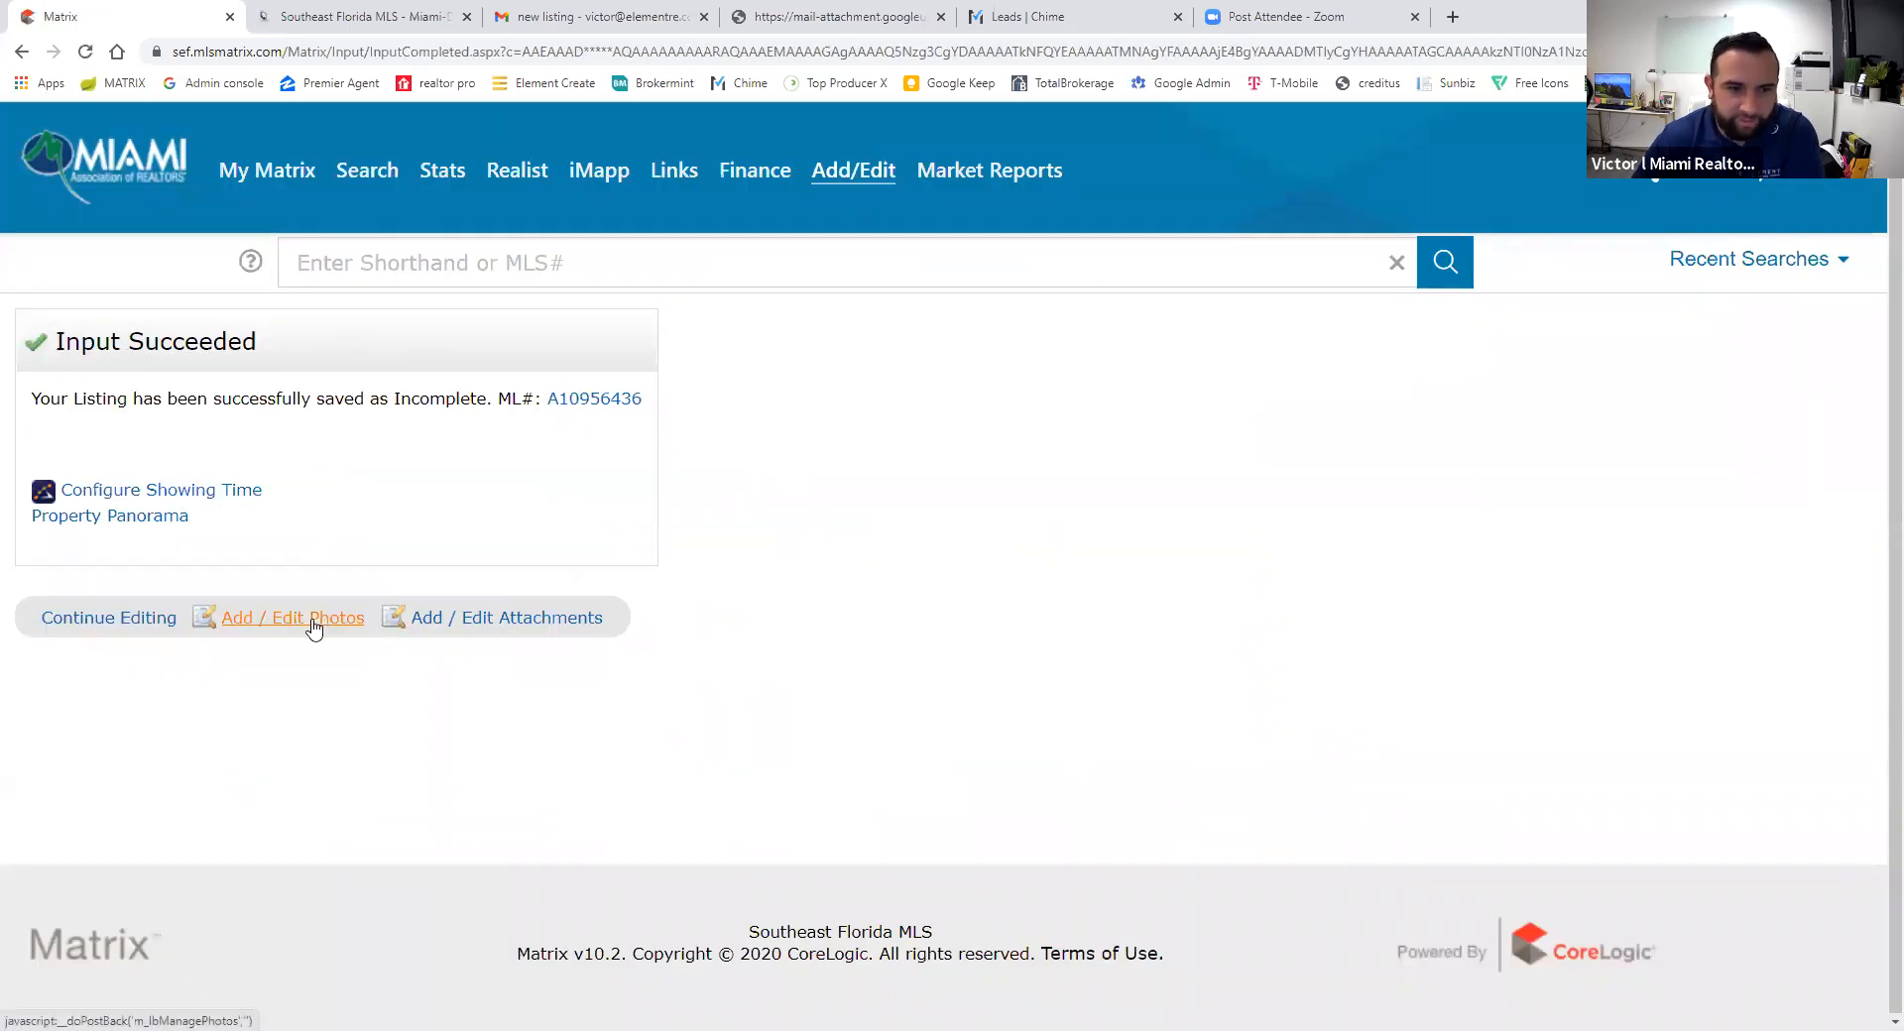
left_click(289, 619)
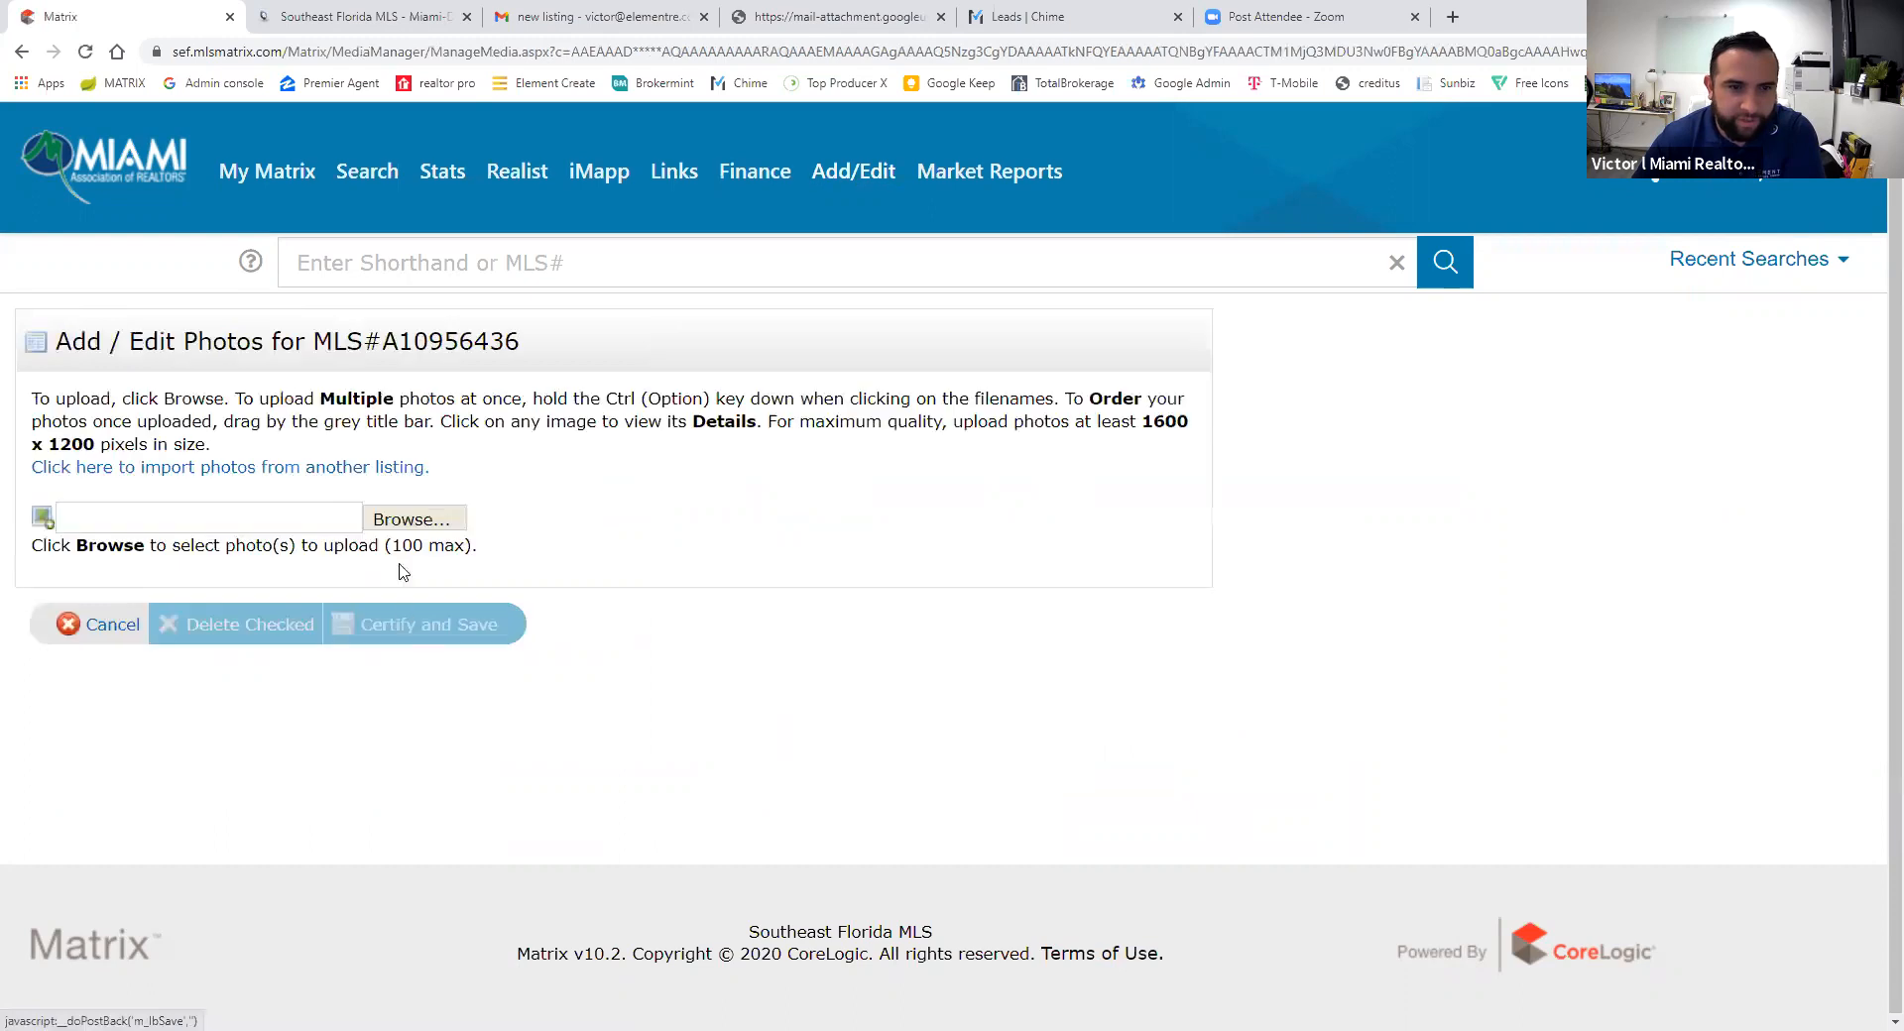
left_click(413, 496)
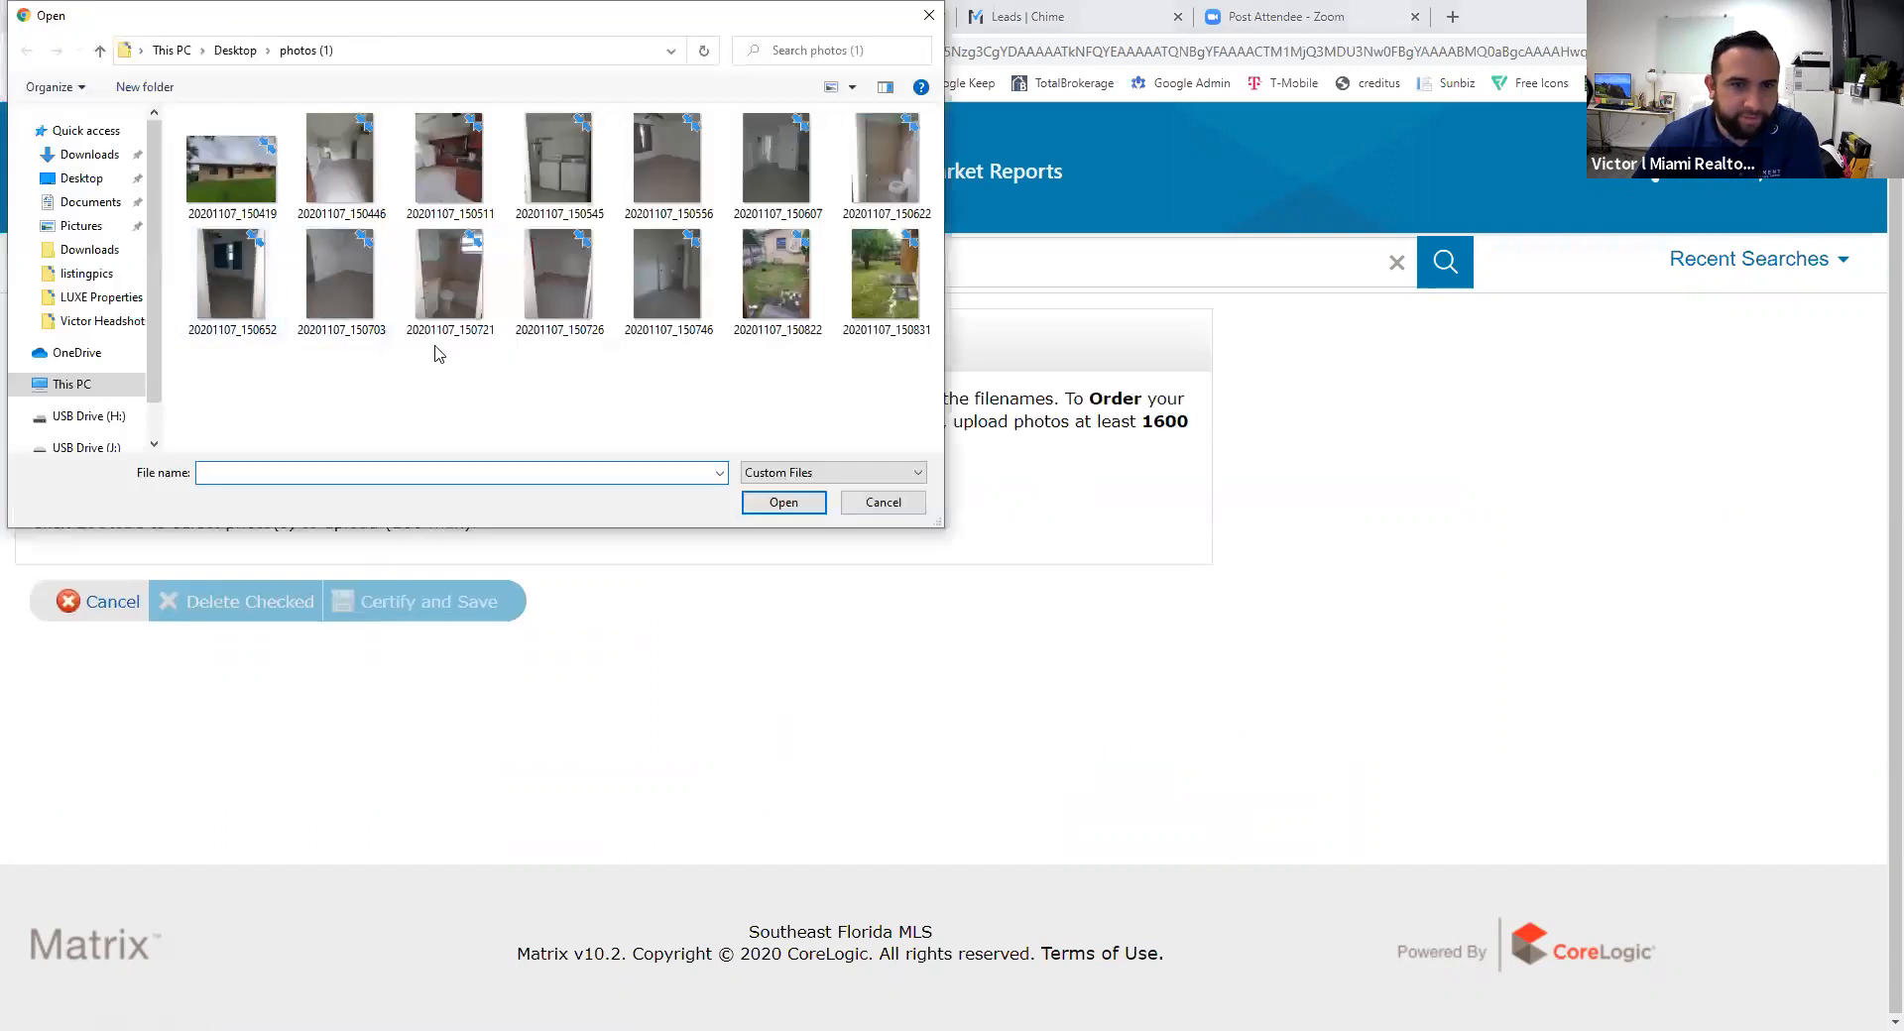
left_click(77, 178)
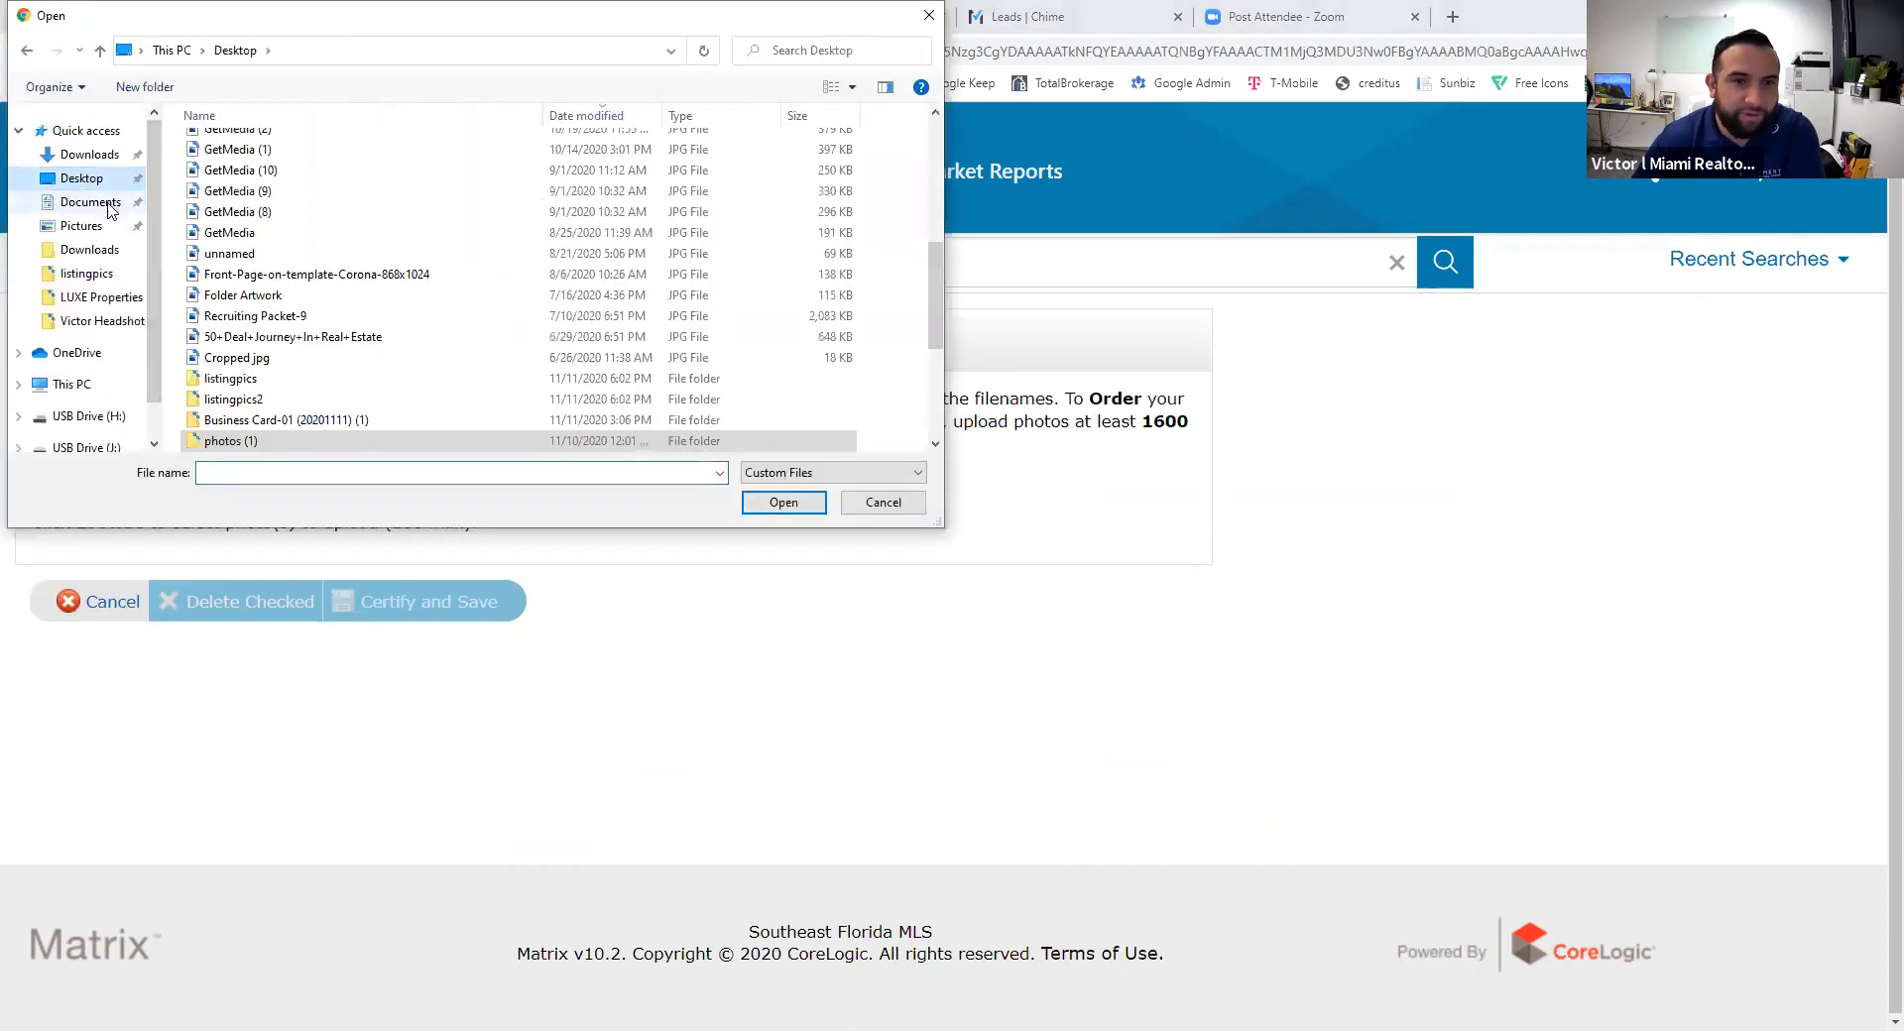
scroll(265, 406, "down", 3)
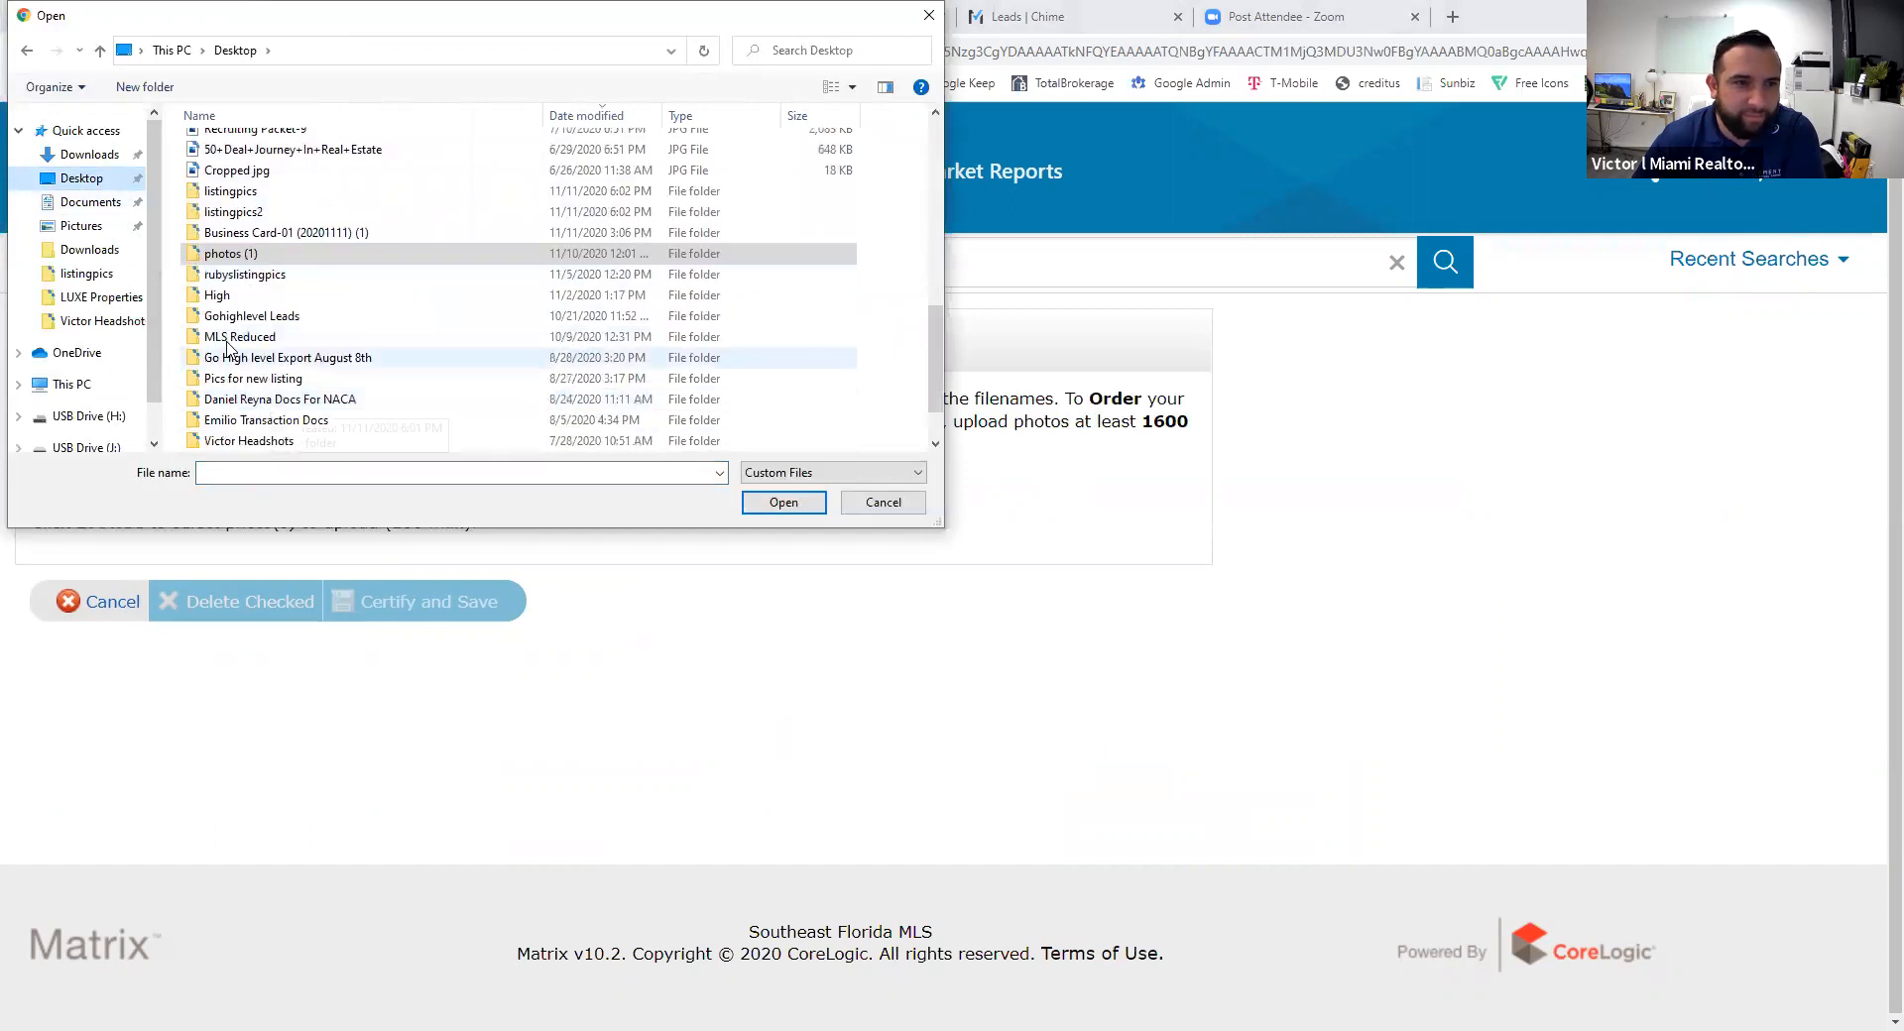
scroll(288, 318, "down", 1)
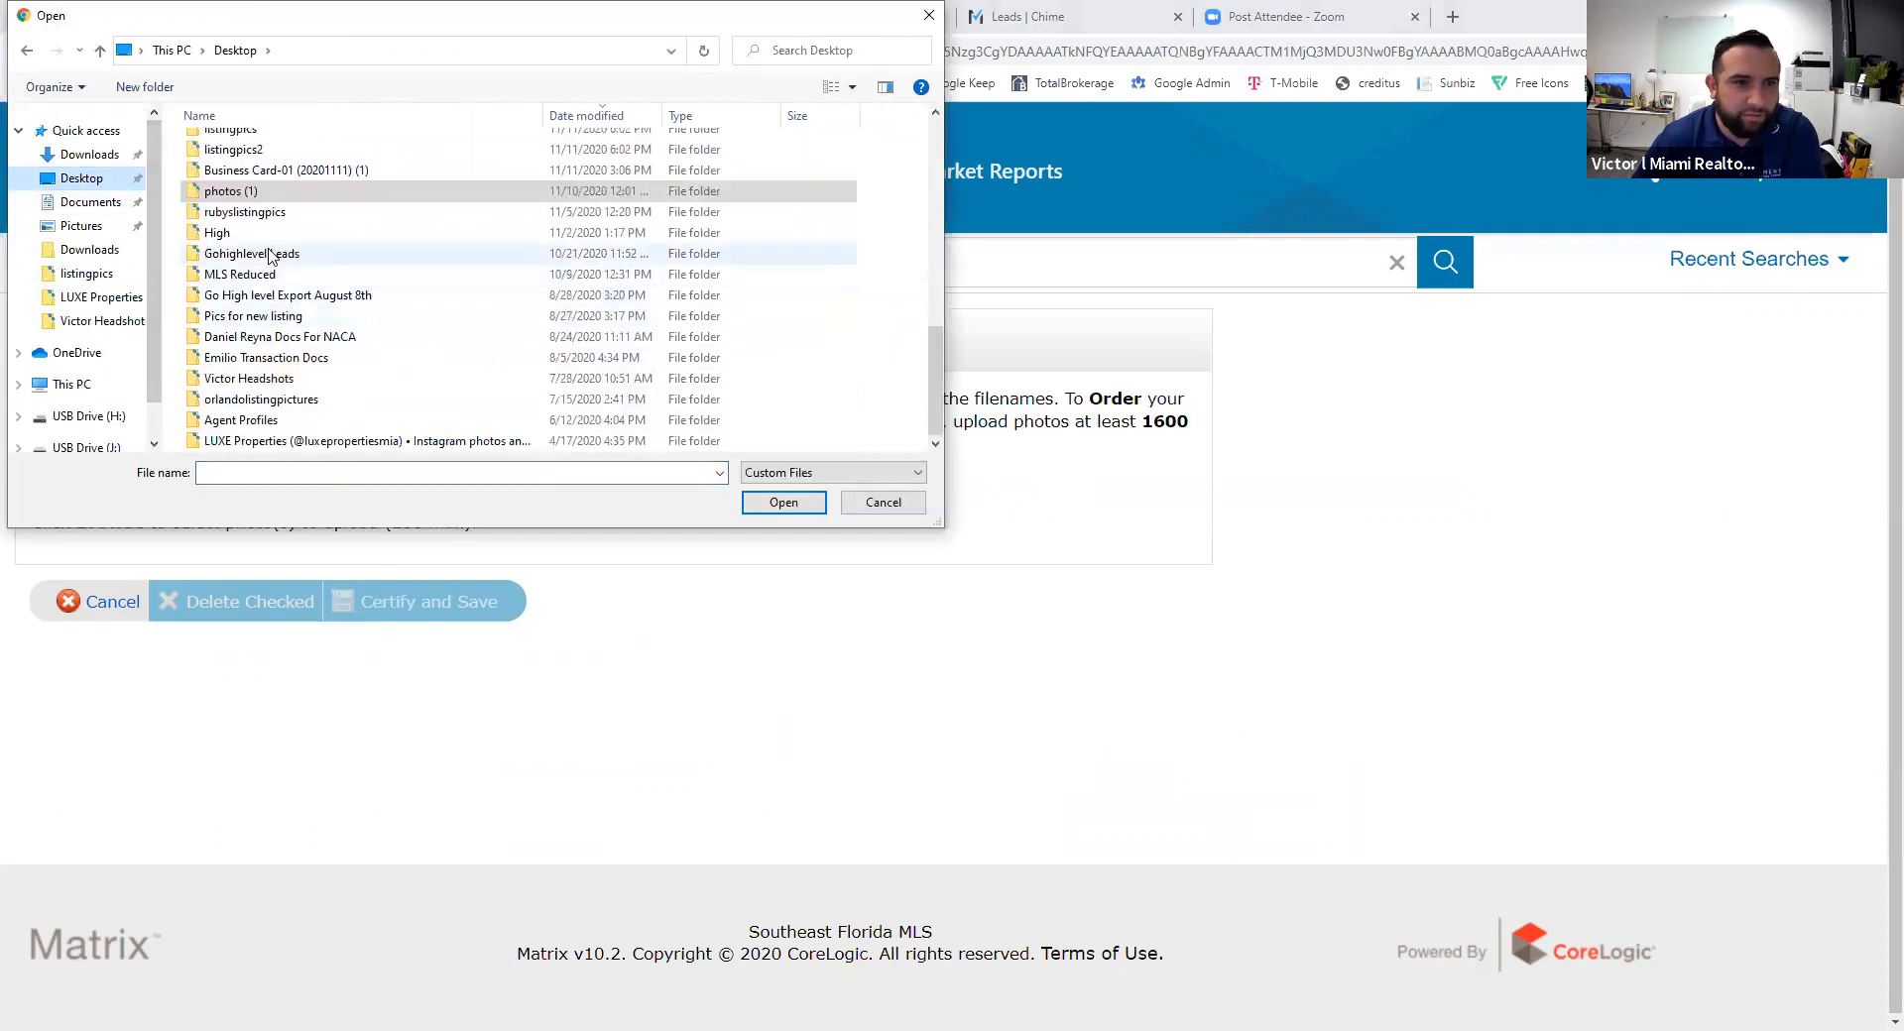
- Select all 15 photos in the listingpics folder and upload them into slots 1–15
double_click(264, 151)
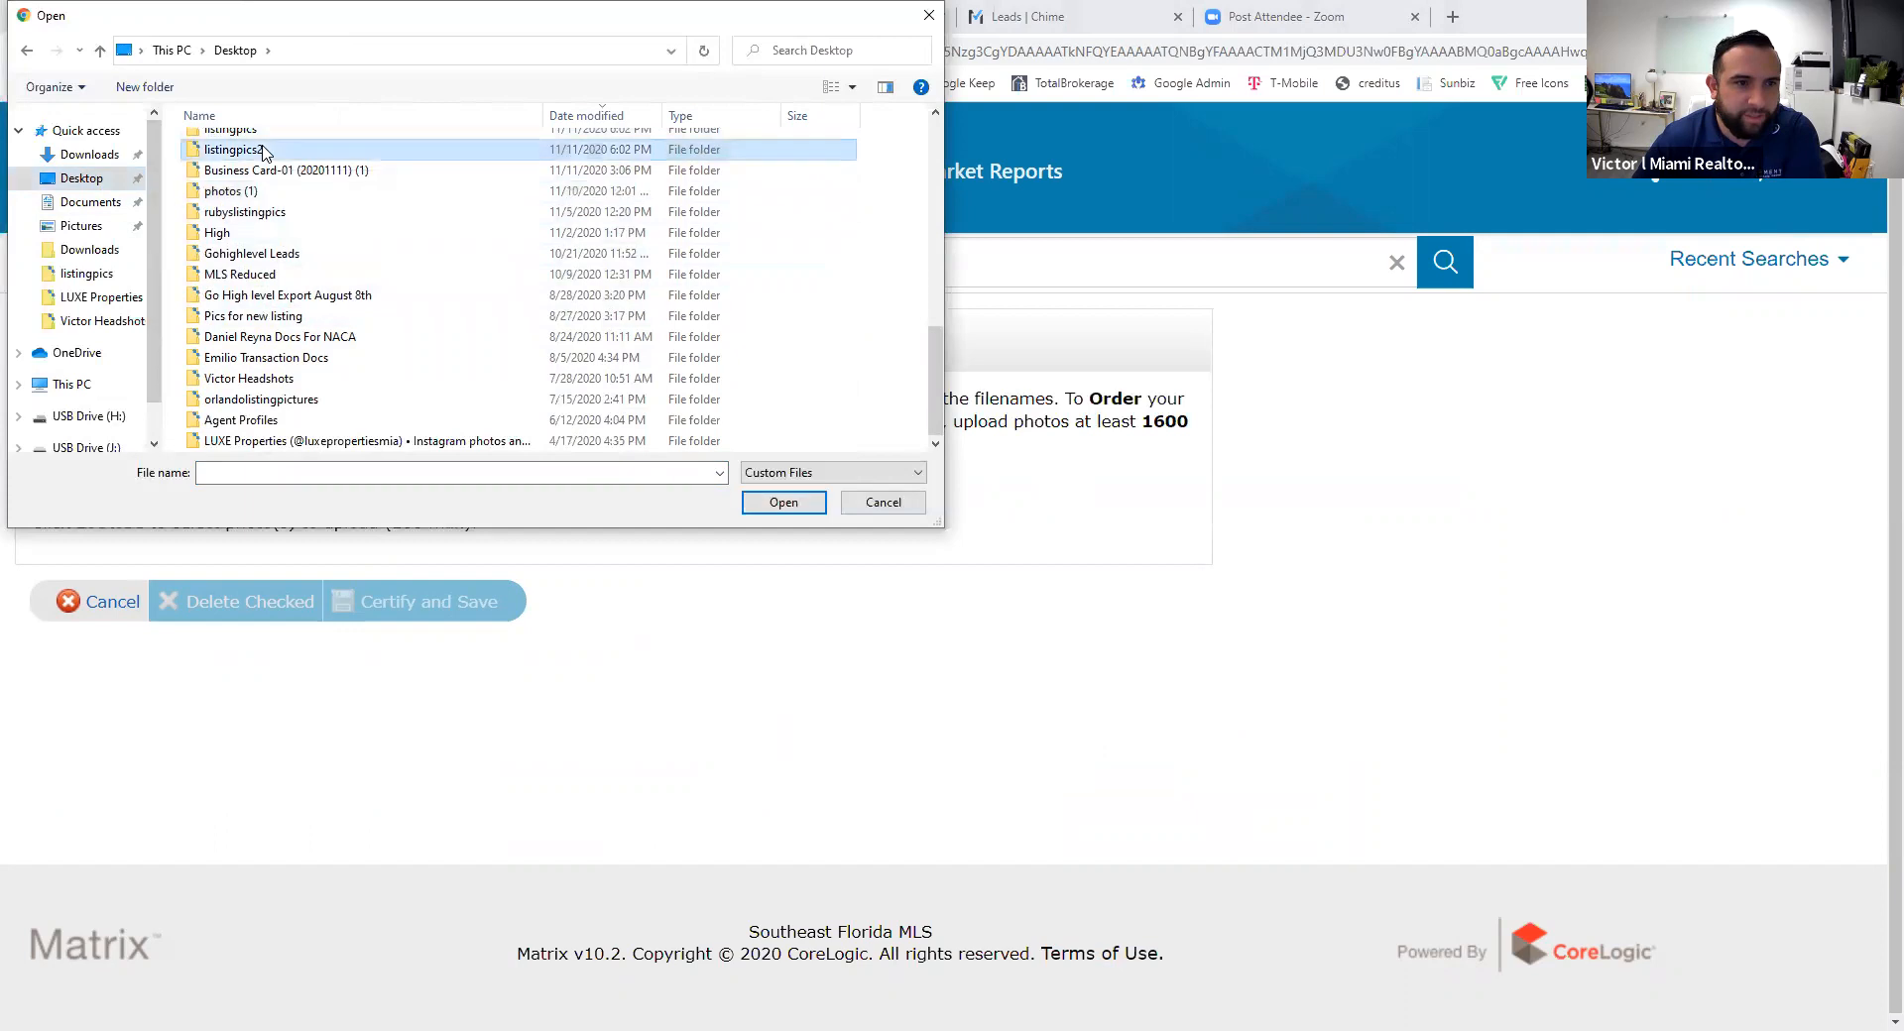
left_click(26, 53)
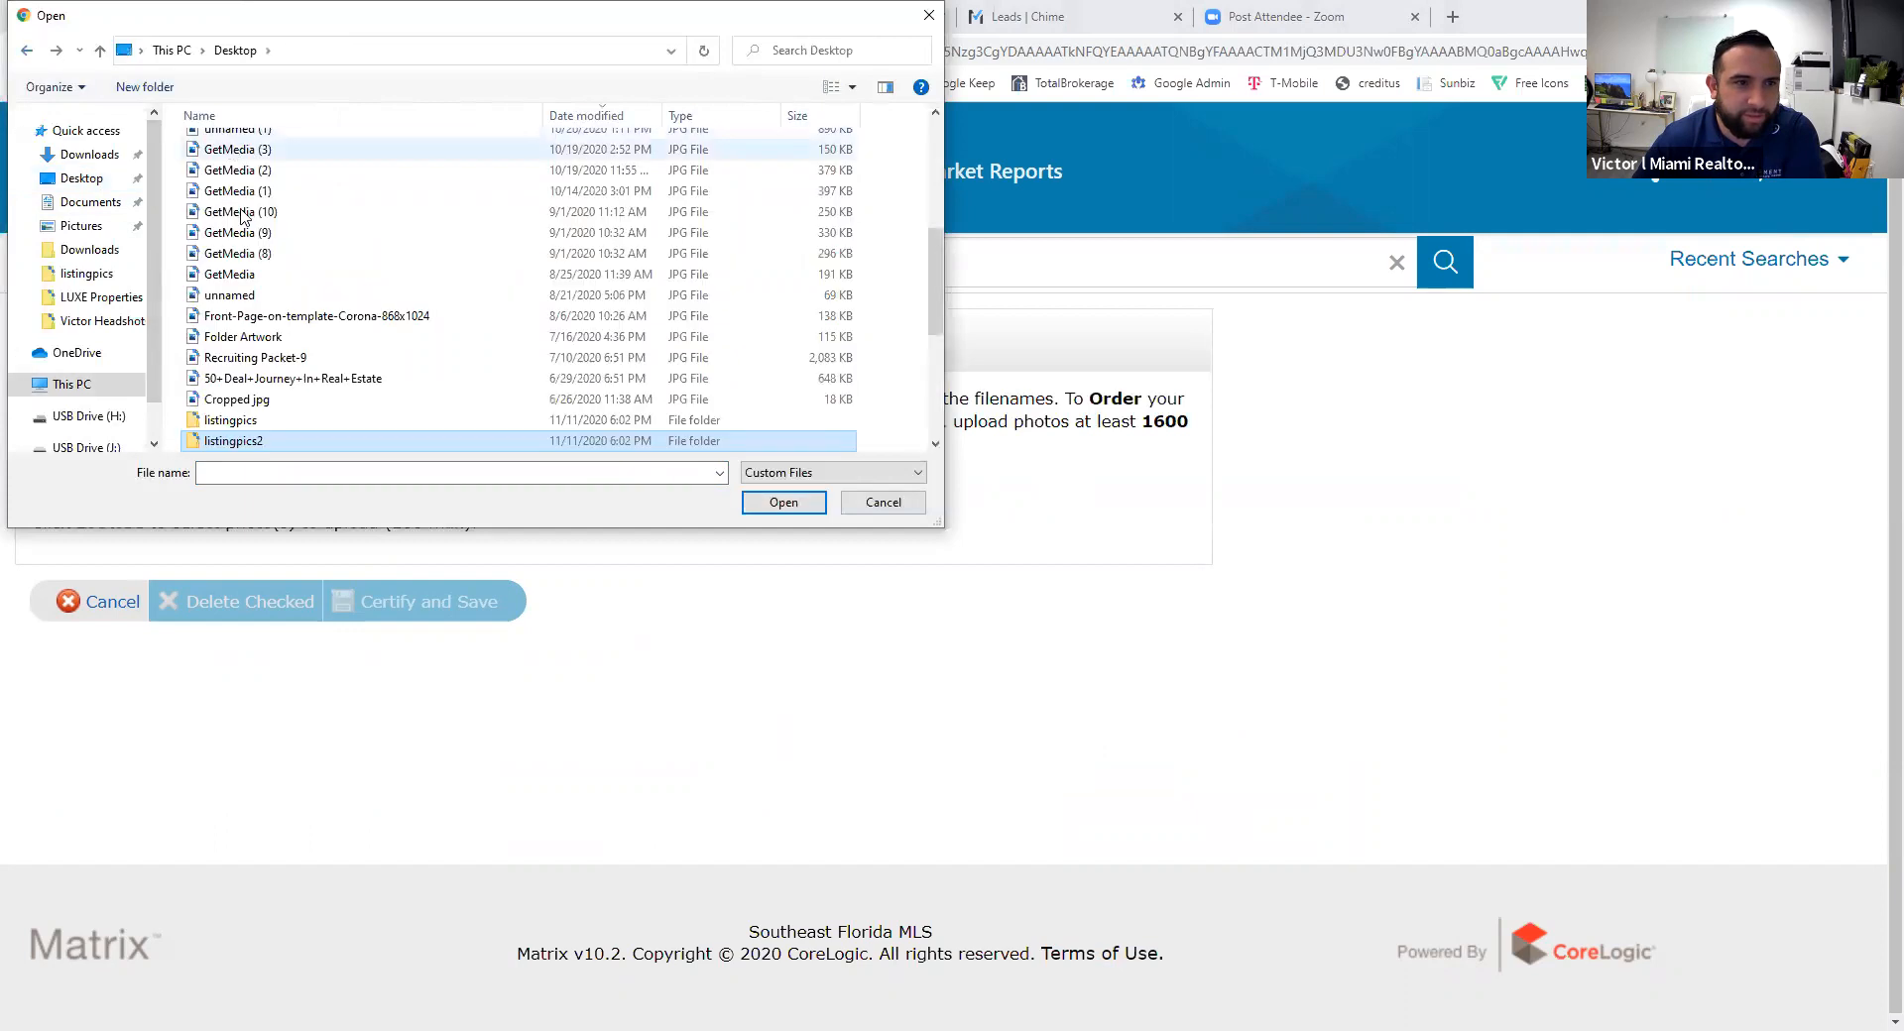
double_click(266, 424)
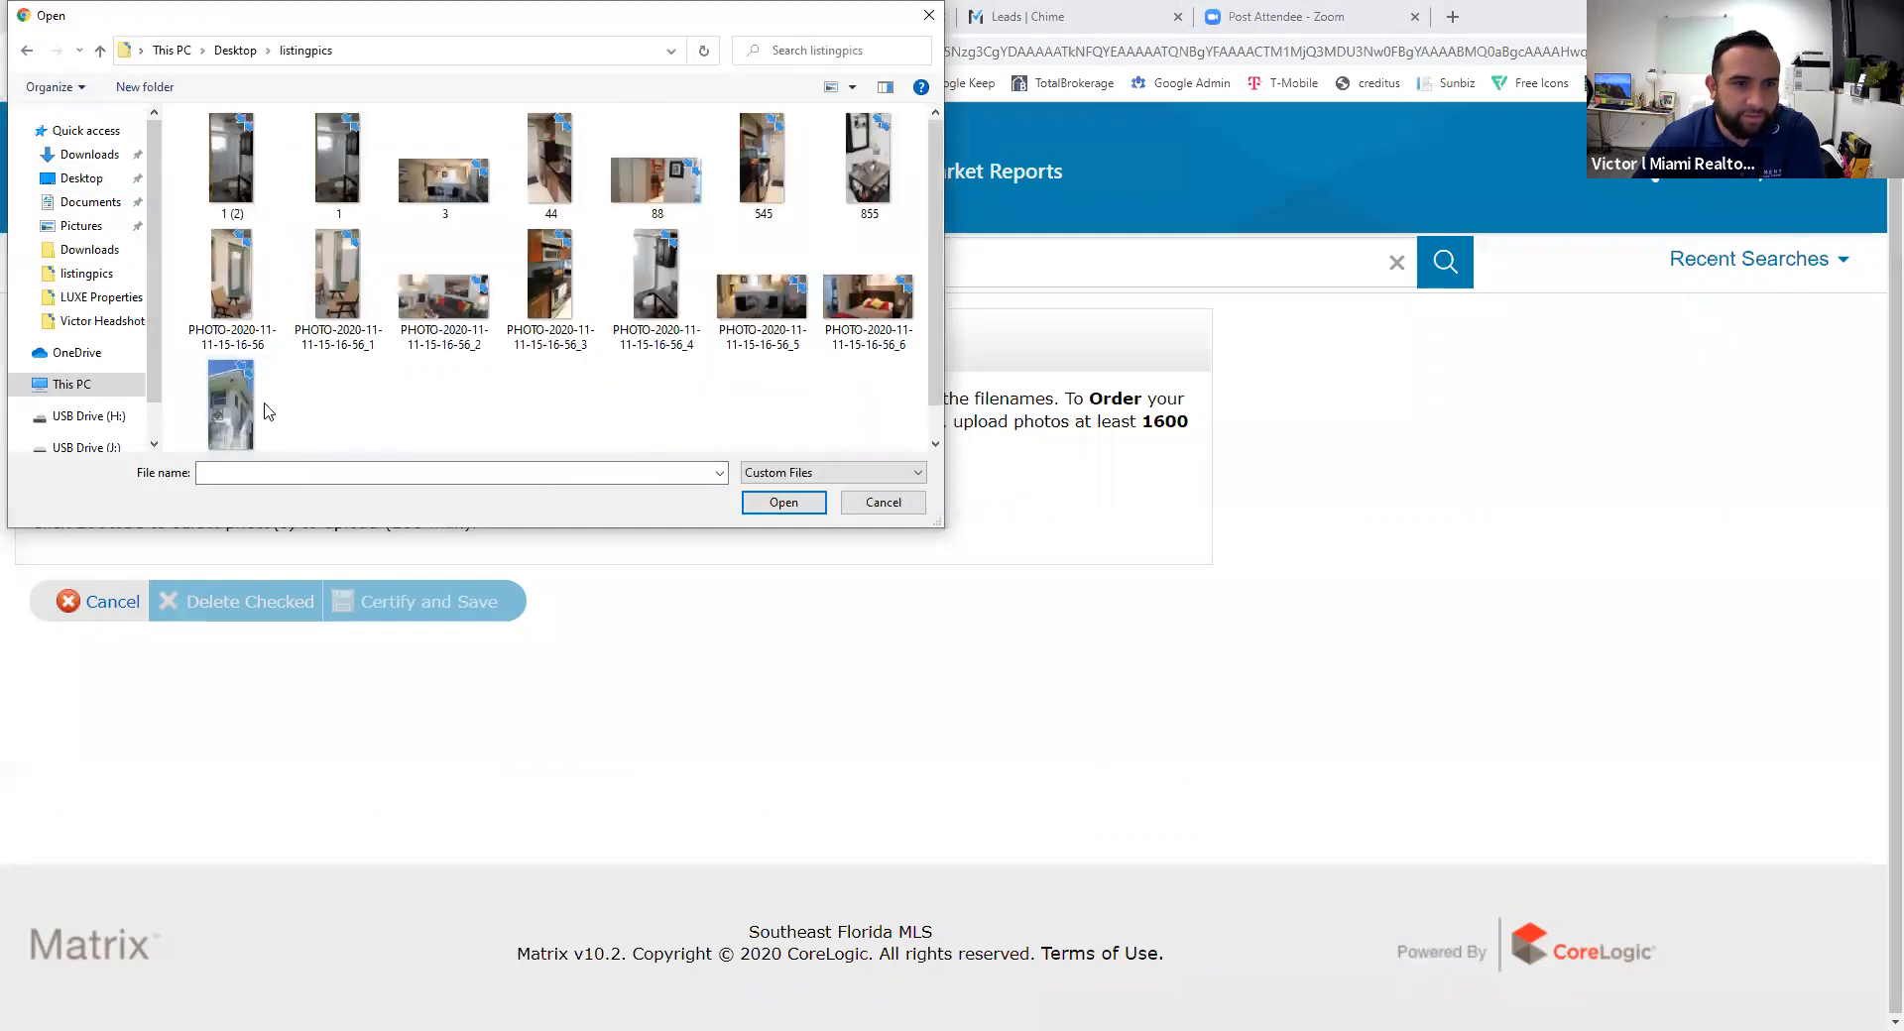
left_click(266, 417)
left_click(238, 168)
left_click(235, 401)
left_click(238, 158, "shift")
left_click(782, 507)
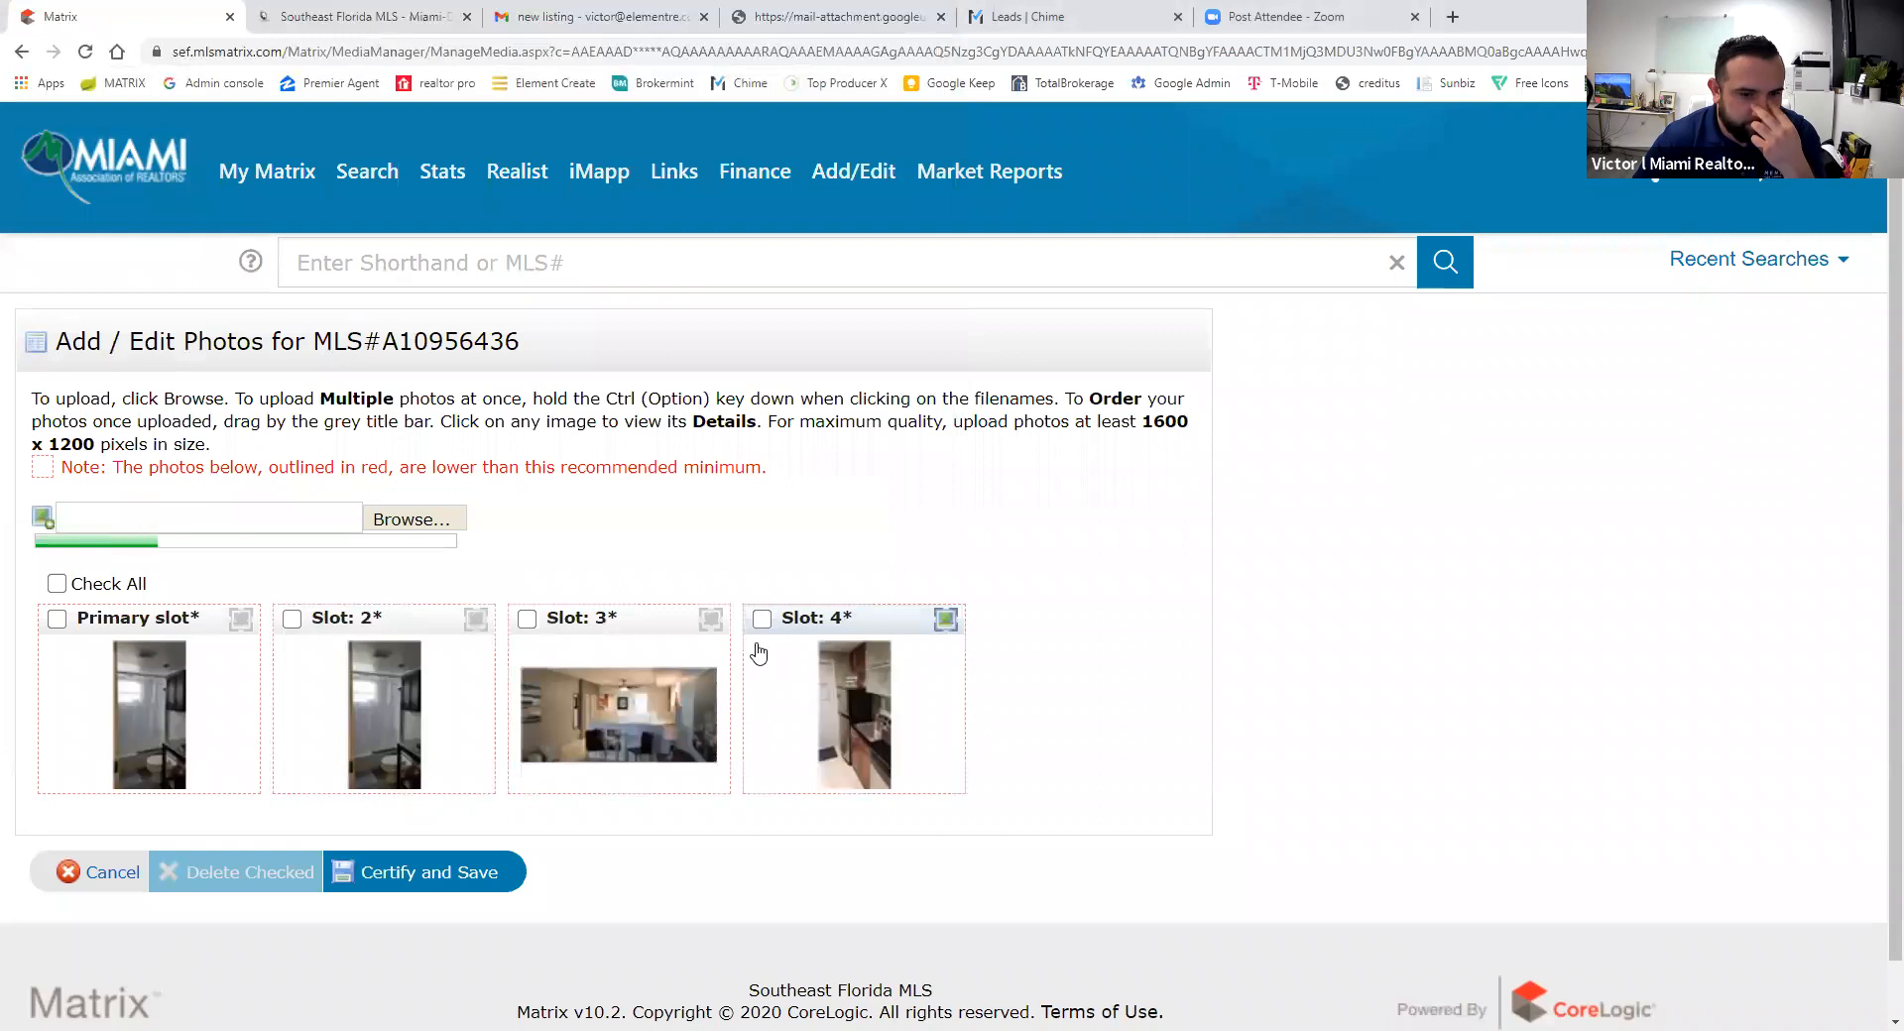
scroll(1190, 695, "down", 1)
scroll(1301, 731, "down", 2)
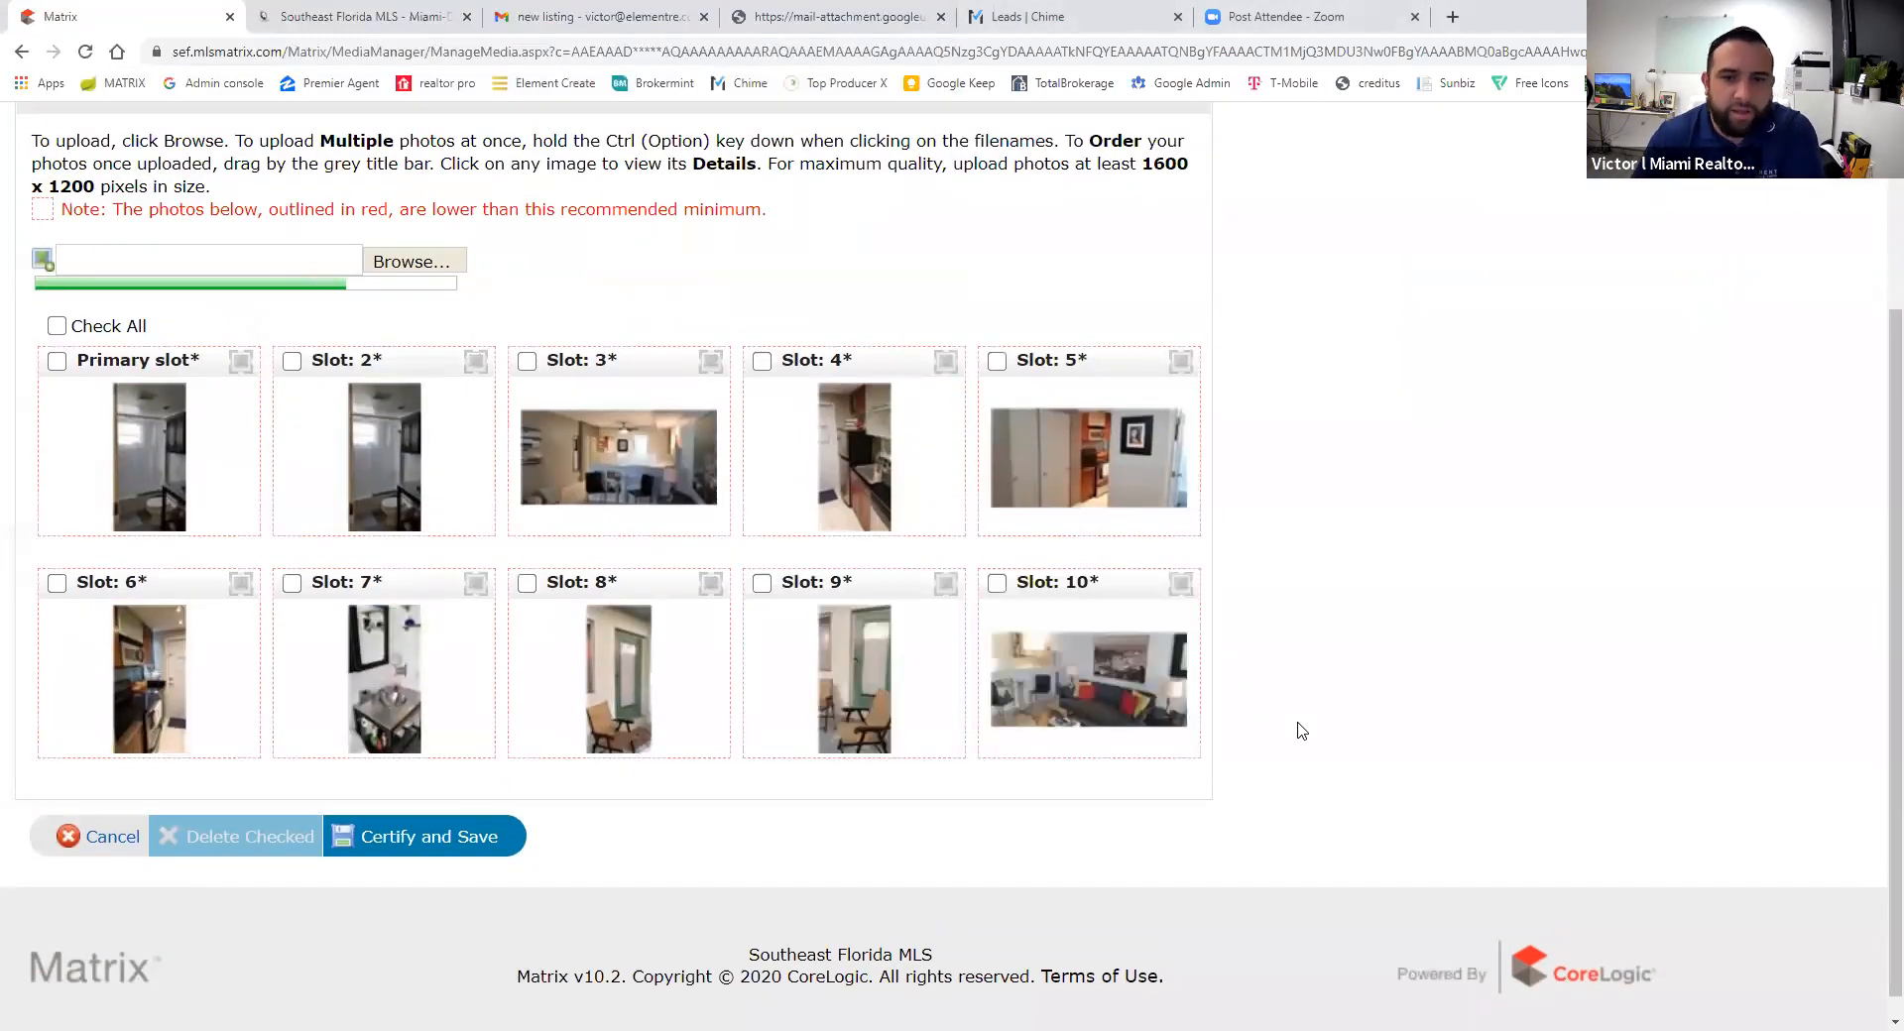
scroll(1289, 774, "down", 1)
scroll(1250, 784, "down", 1)
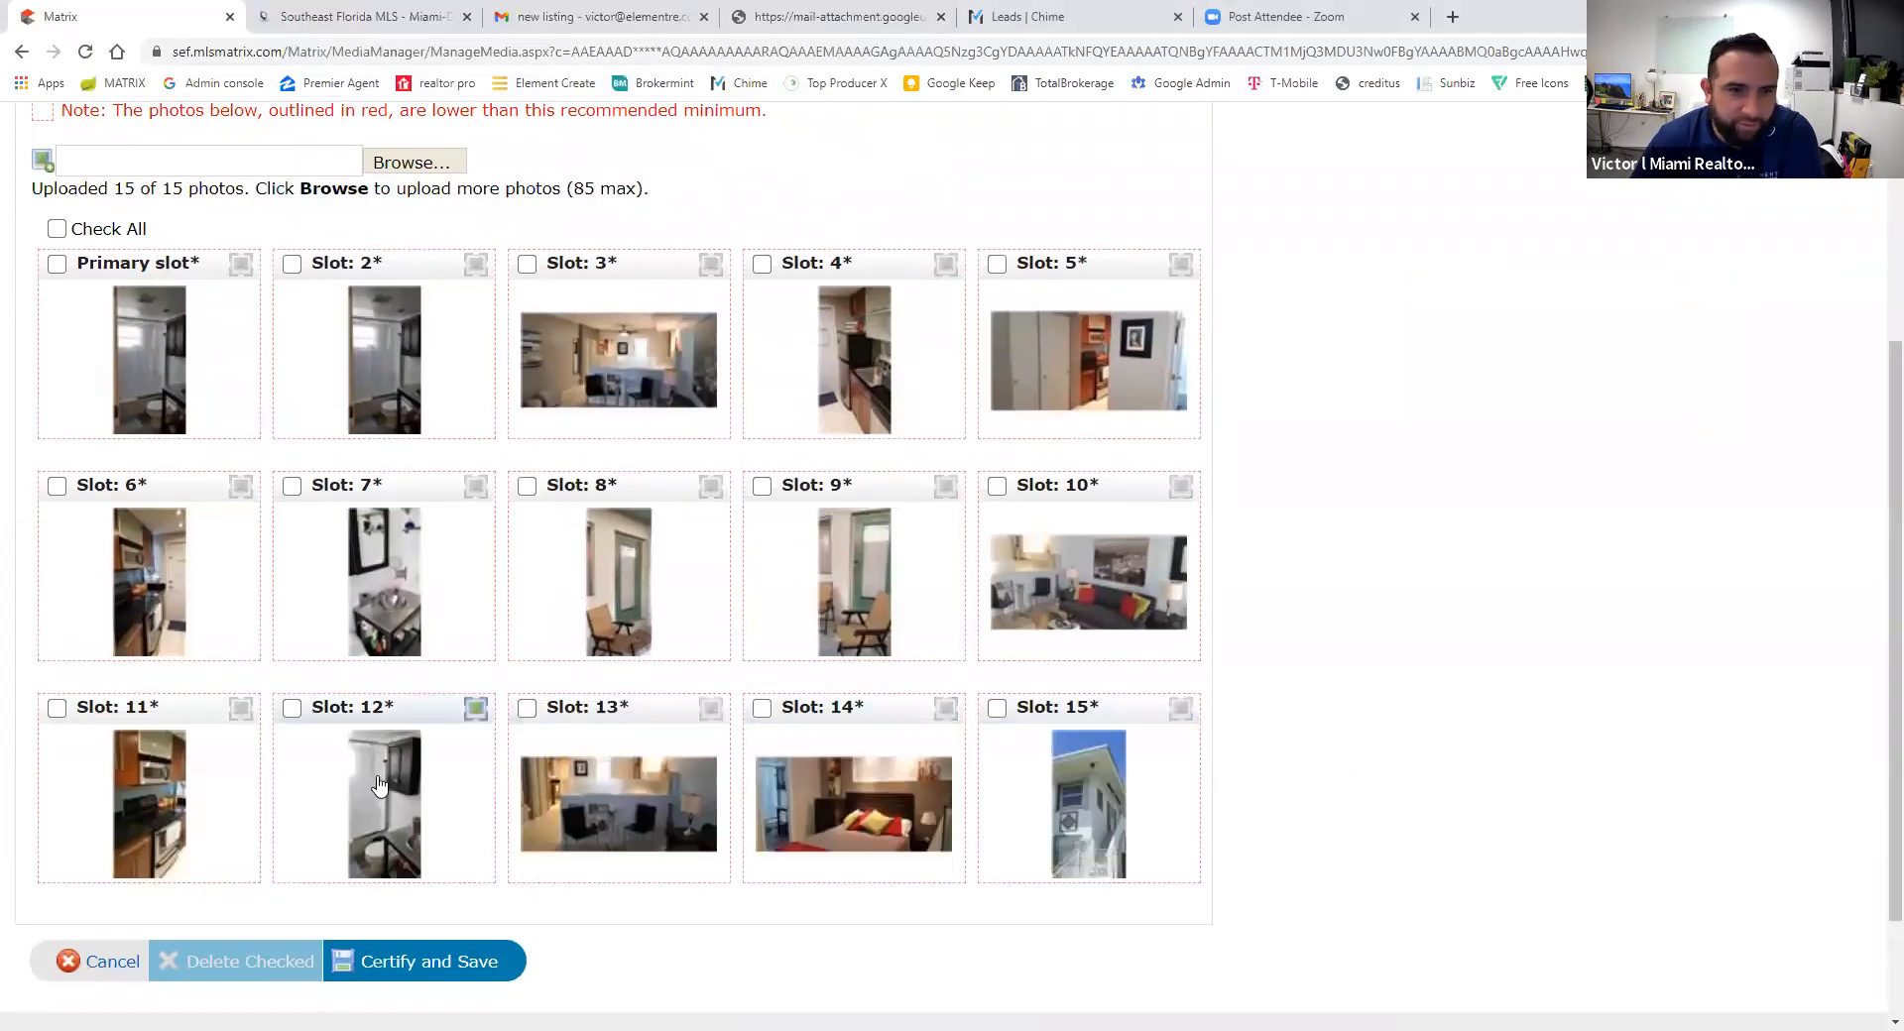
- Make the building exterior primary, then place dining, kitchen and bedroom photos in slots 2–5
left_click_drag(1180, 707, 149, 298)
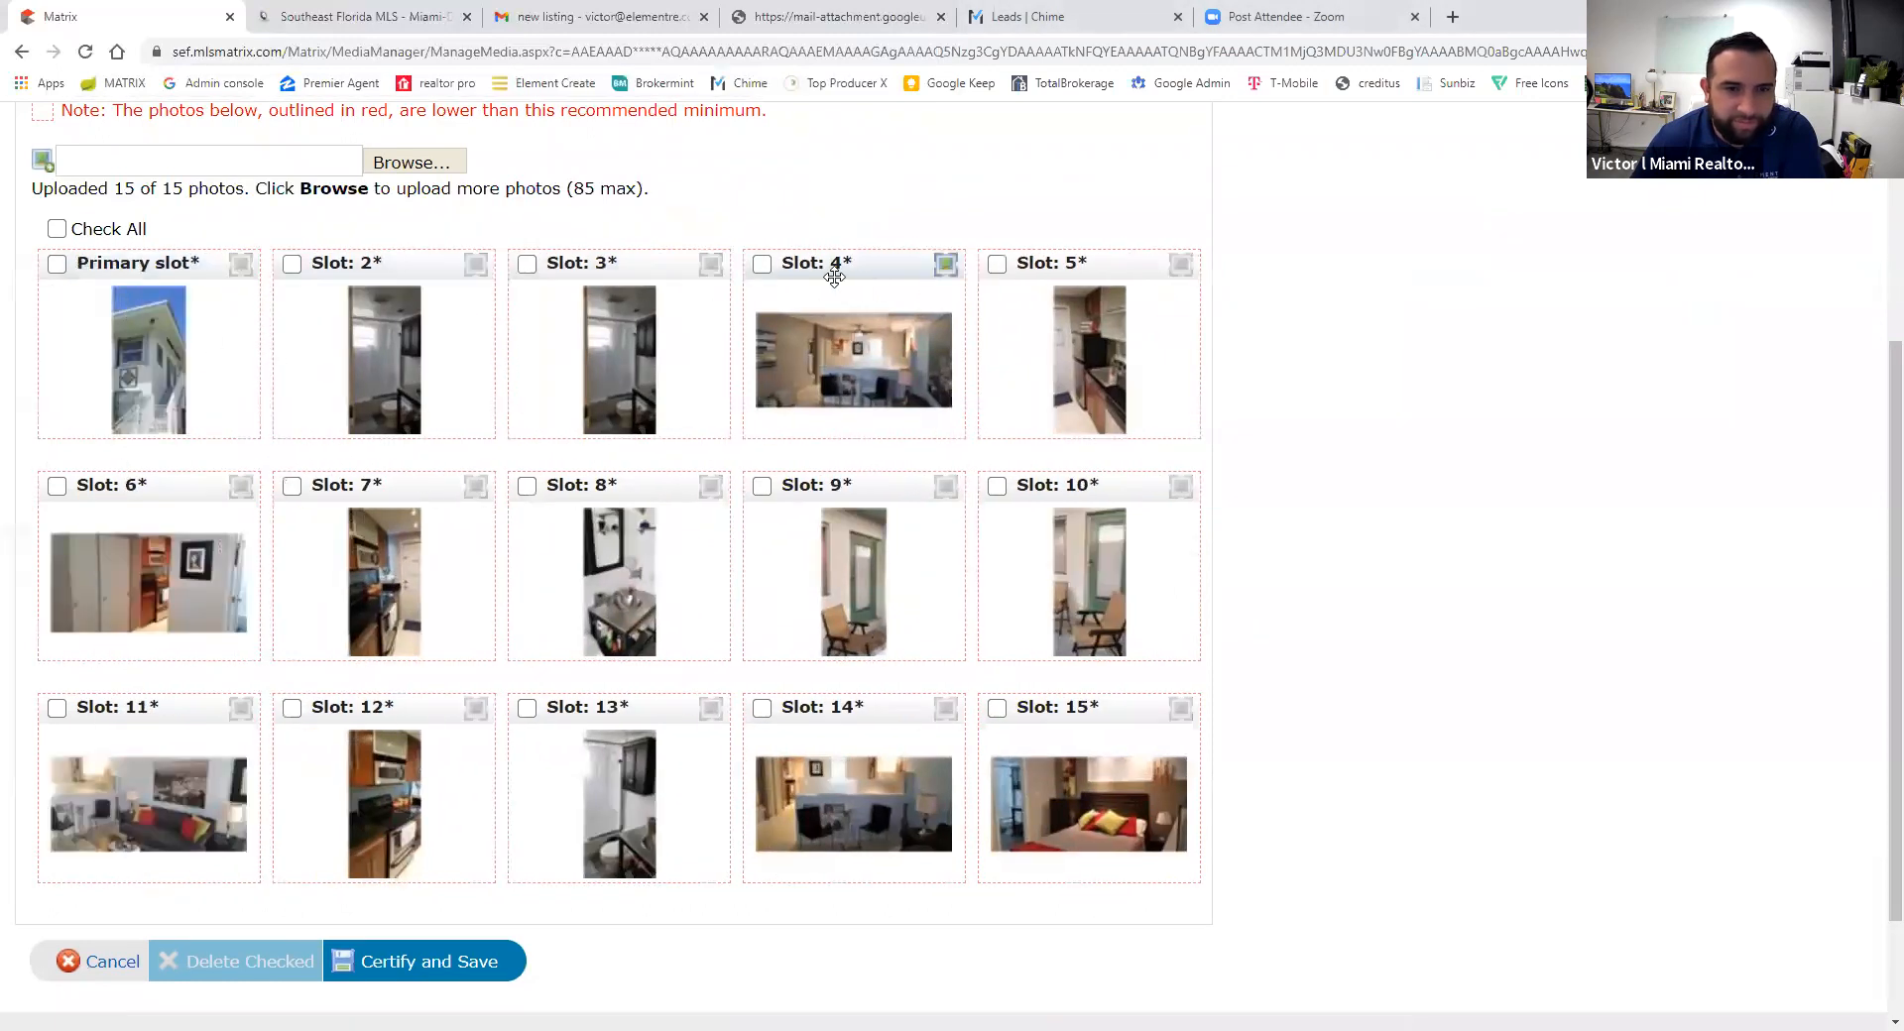
left_click_drag(845, 284, 351, 306)
left_click_drag(1107, 309, 646, 329)
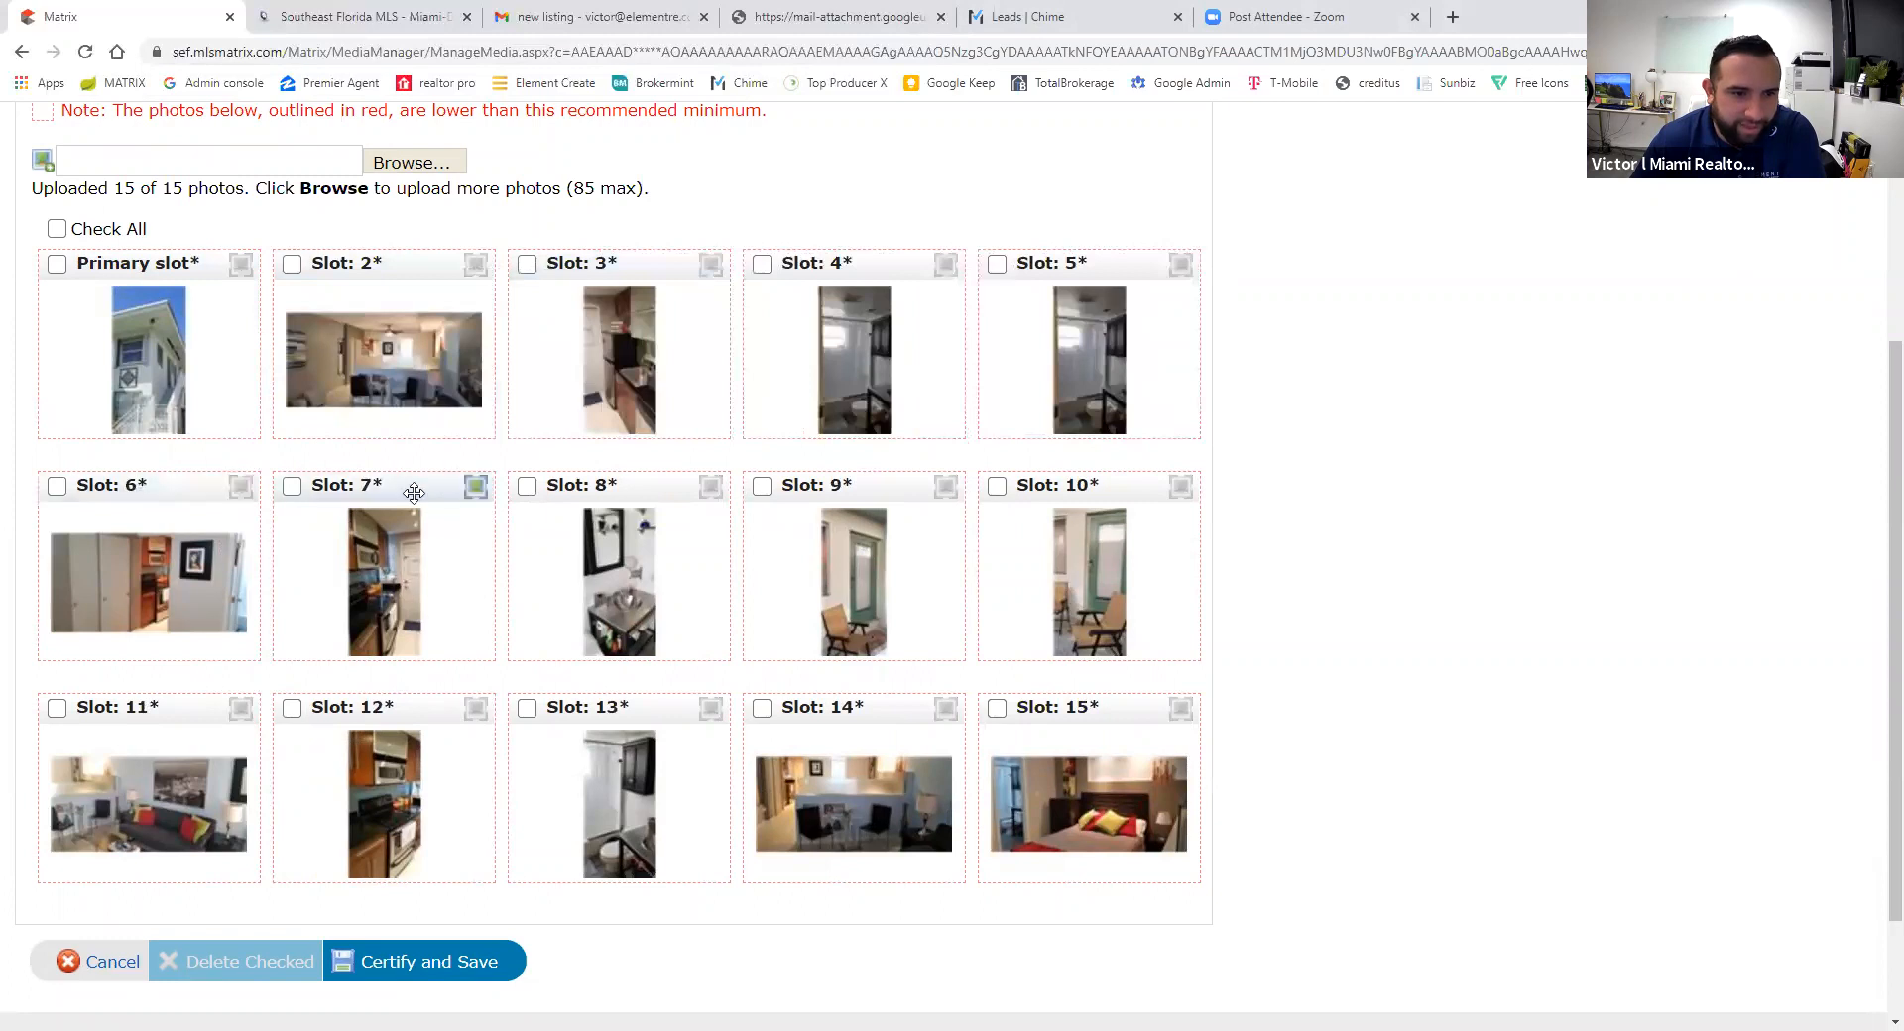
left_click_drag(402, 710, 169, 501)
left_click_drag(769, 704, 783, 357)
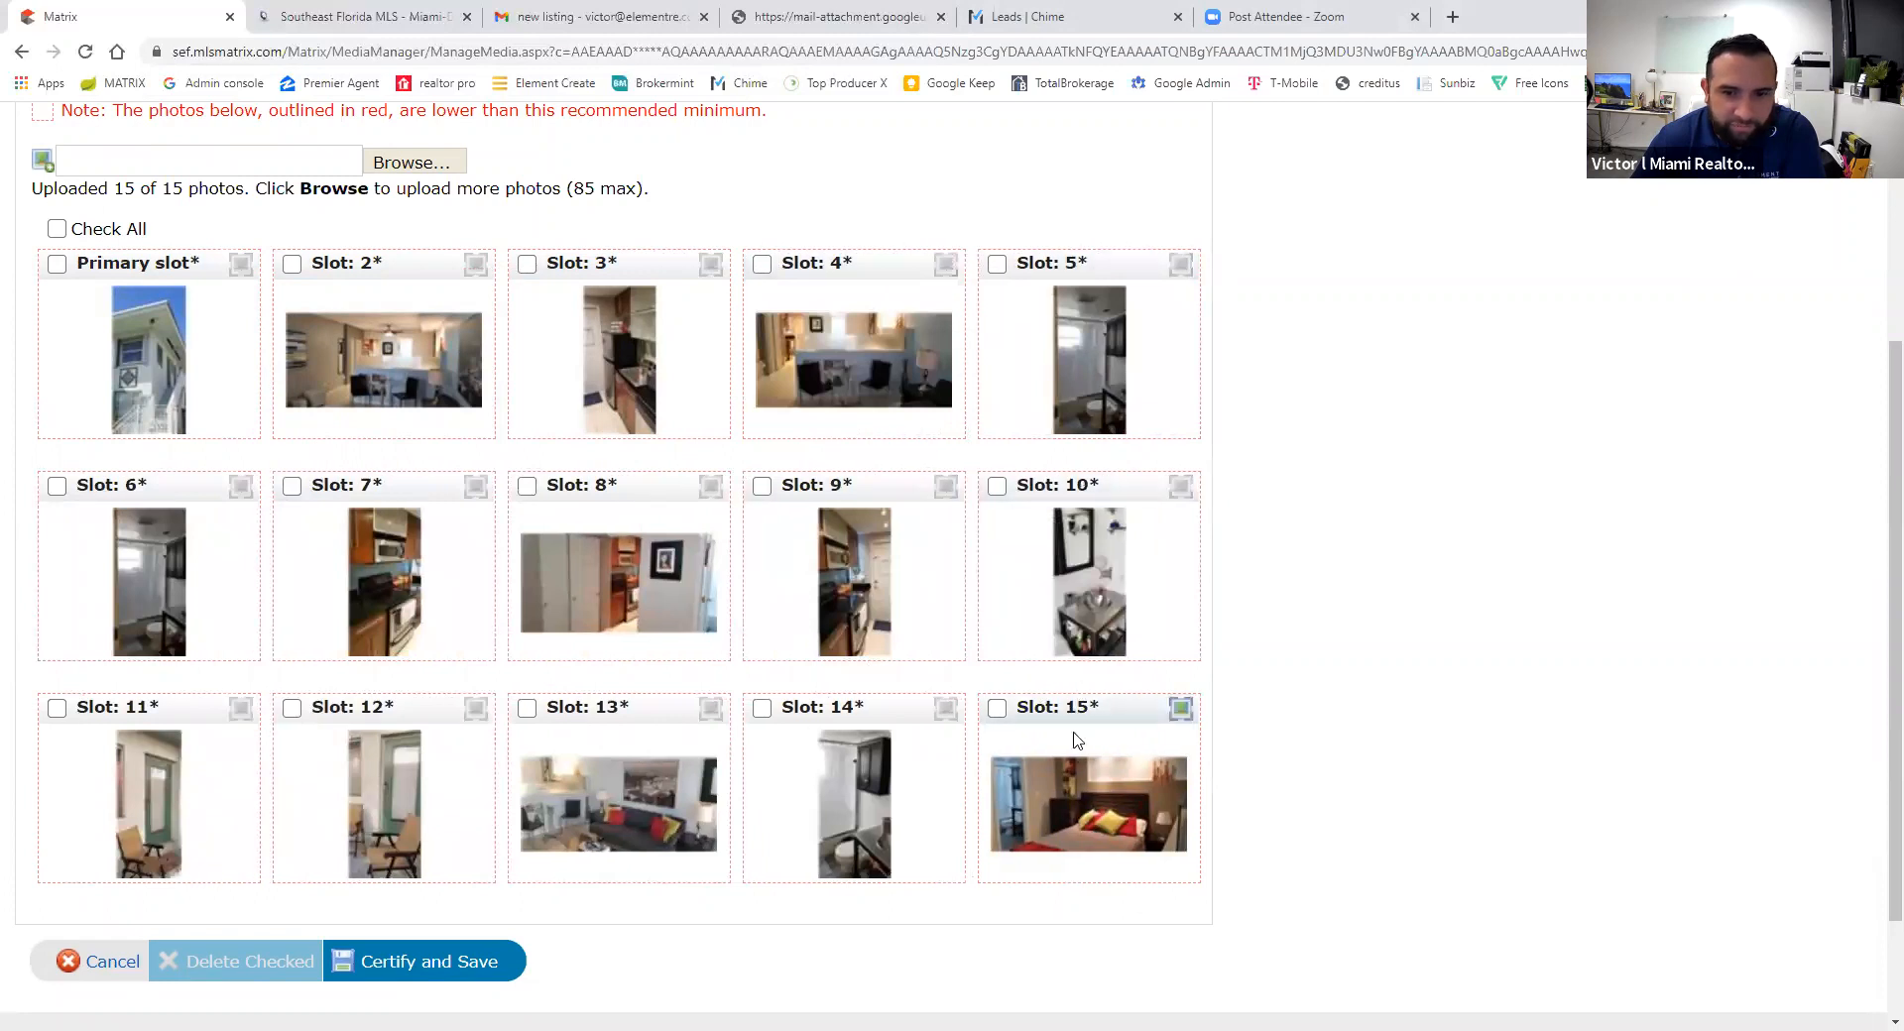
left_click_drag(1064, 716, 1086, 357)
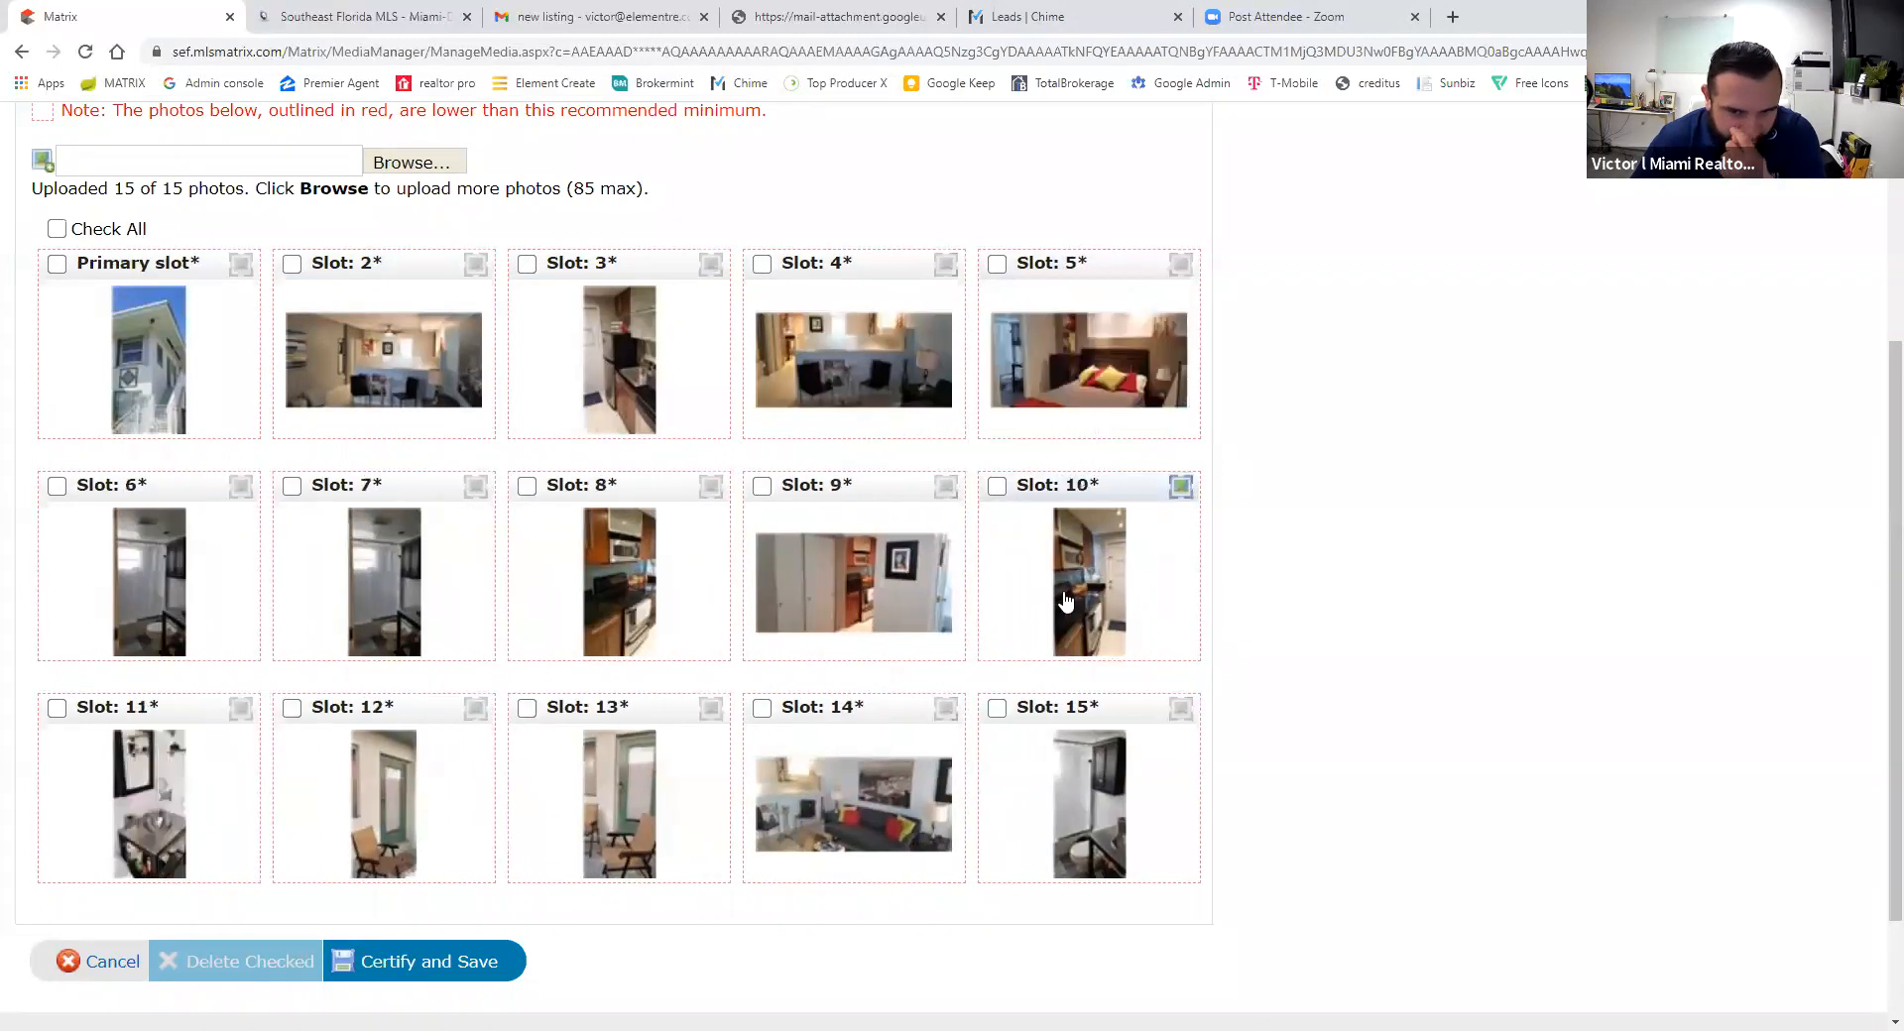
- Refine the order: closet to slot 6, kitchen to 7, living room to 5, slot-14 photo to 2
left_click_drag(139, 708, 749, 543)
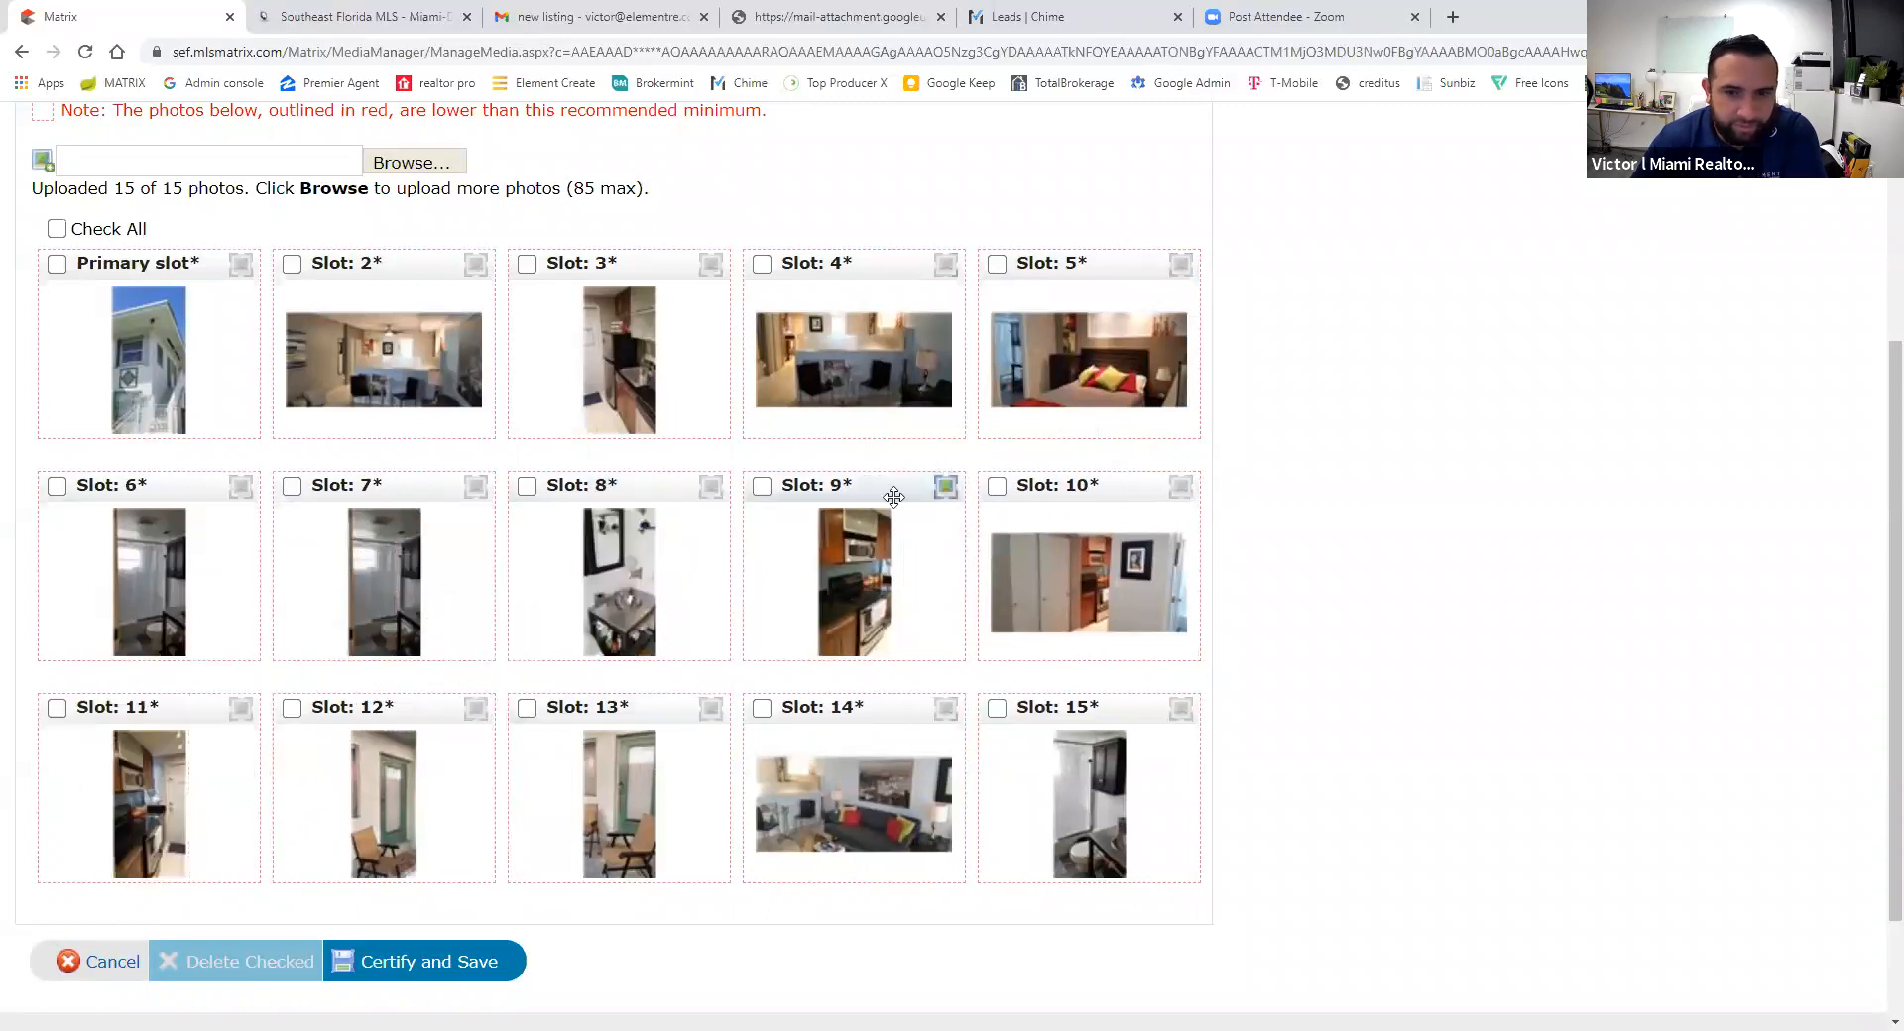
left_click_drag(1107, 493, 138, 496)
left_click_drag(1084, 486, 391, 486)
left_click_drag(817, 710, 1032, 278)
left_click_drag(827, 710, 347, 298)
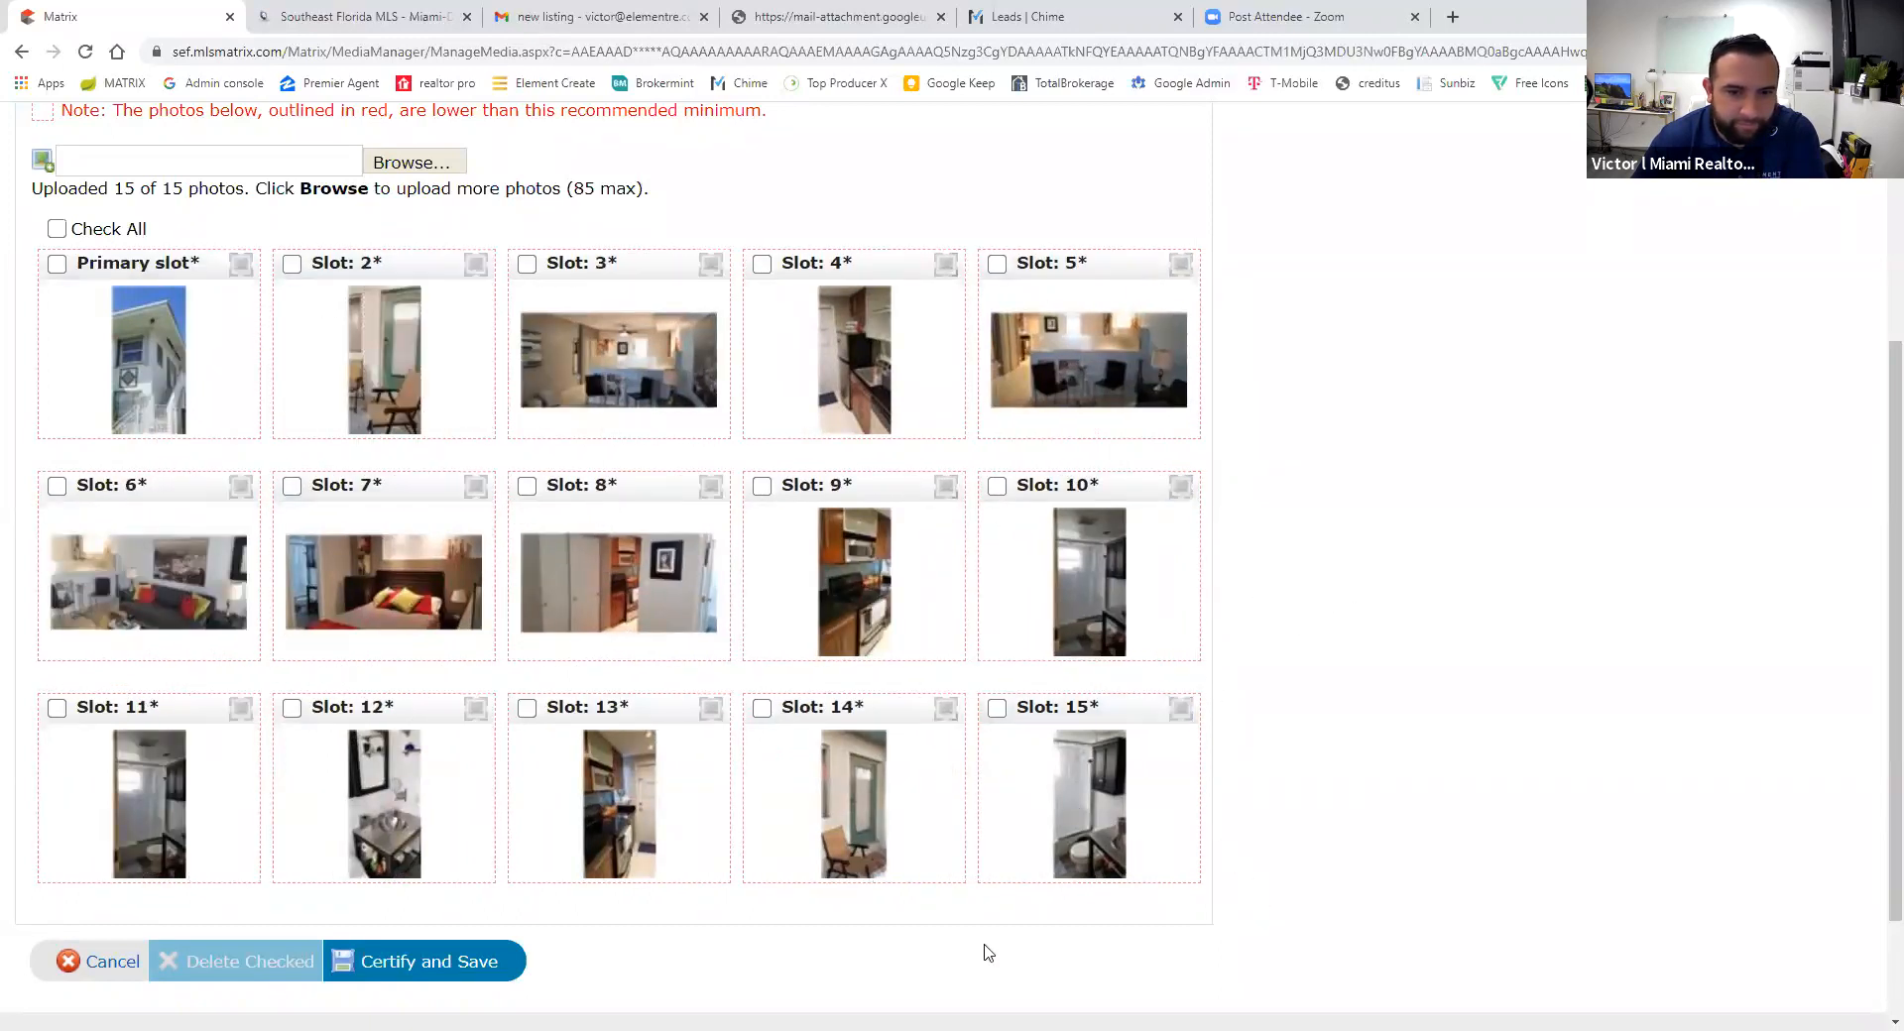
- Certify and save the new photo order for ML# A10956436
left_click(476, 961)
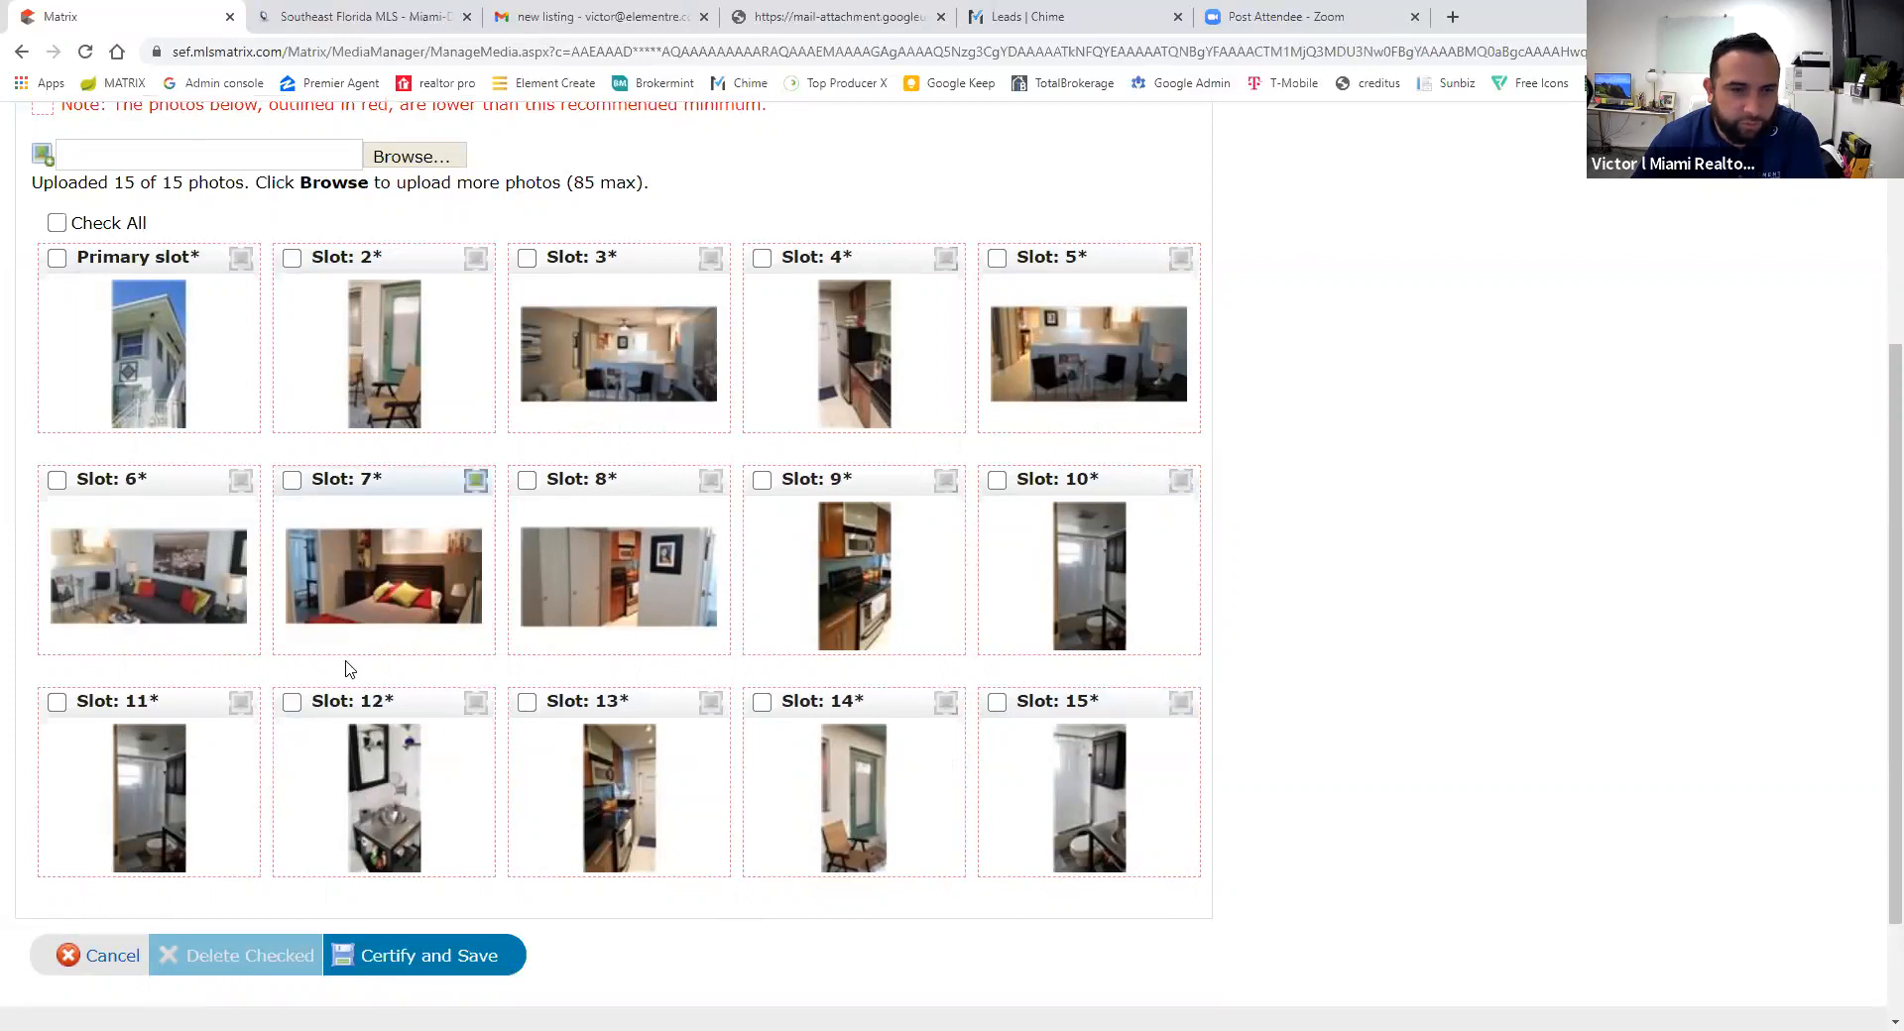
scroll(1071, 646, "down", 5)
scroll(774, 615, "up", 3)
scroll(765, 608, "down", 2)
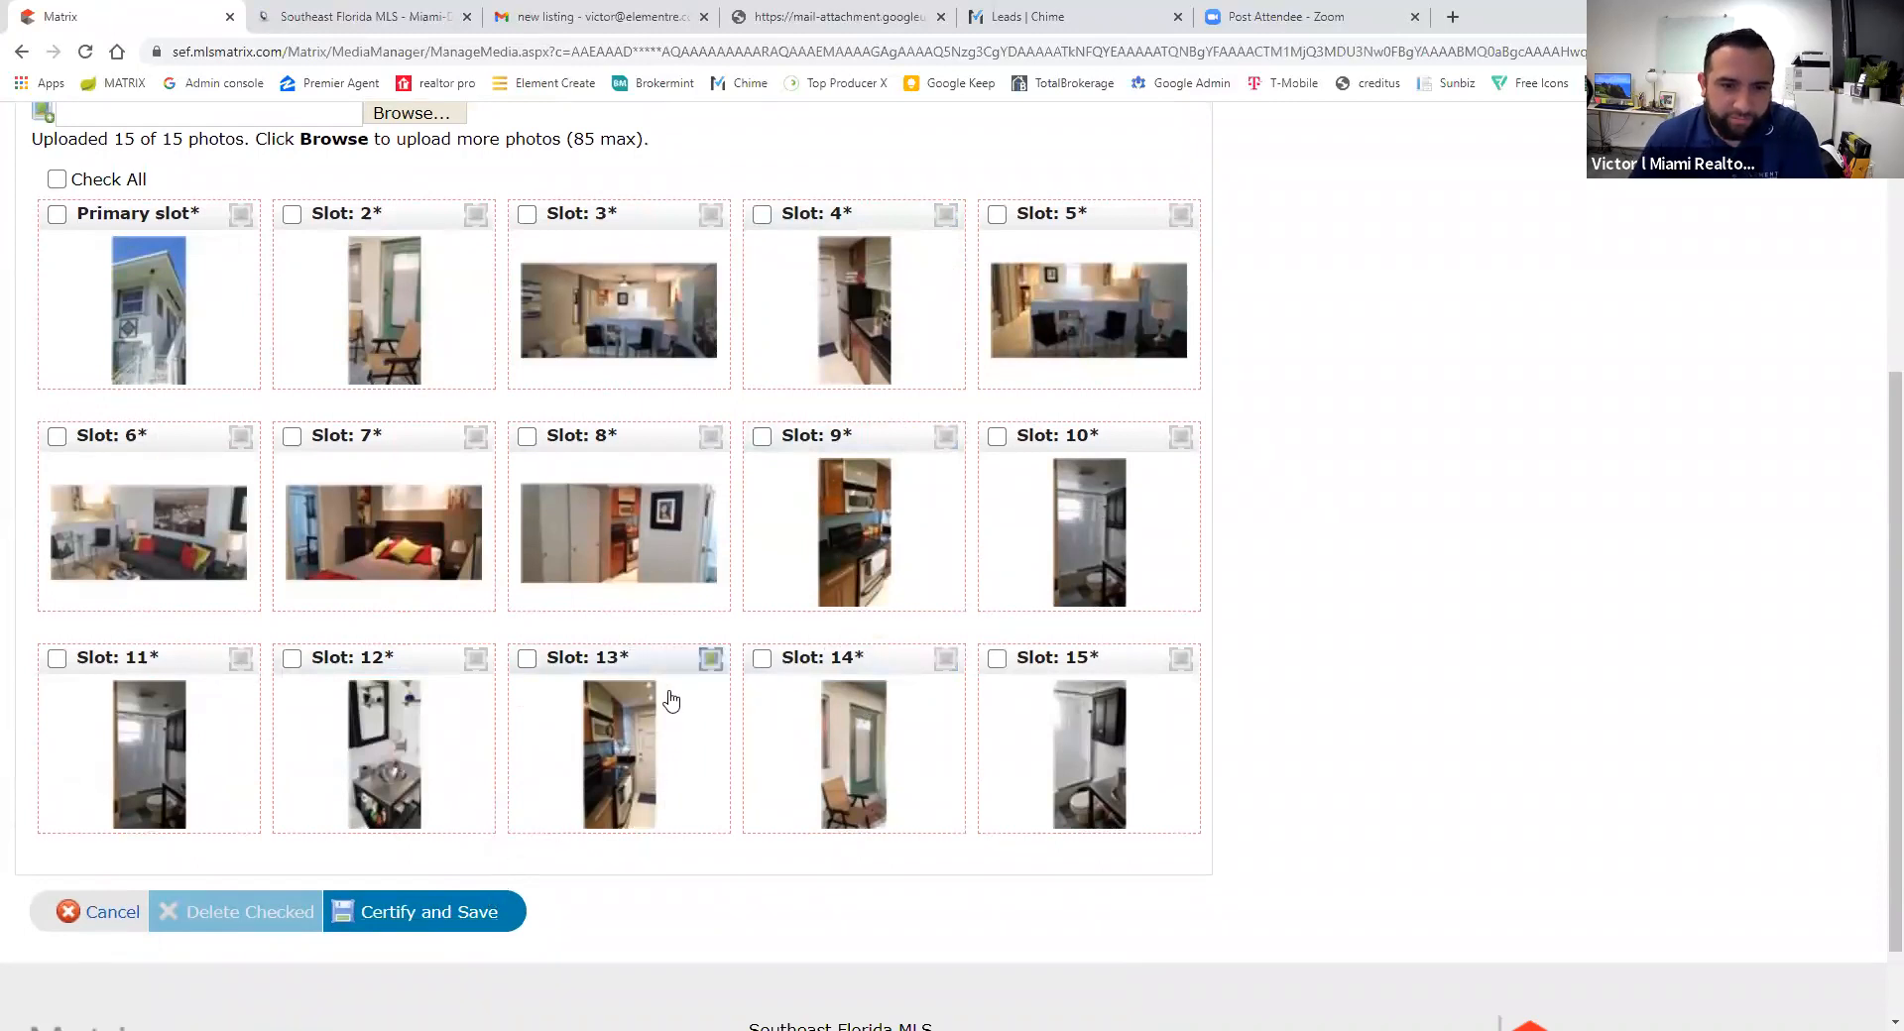
scroll(892, 645, "up", 2)
scroll(489, 808, "down", 2)
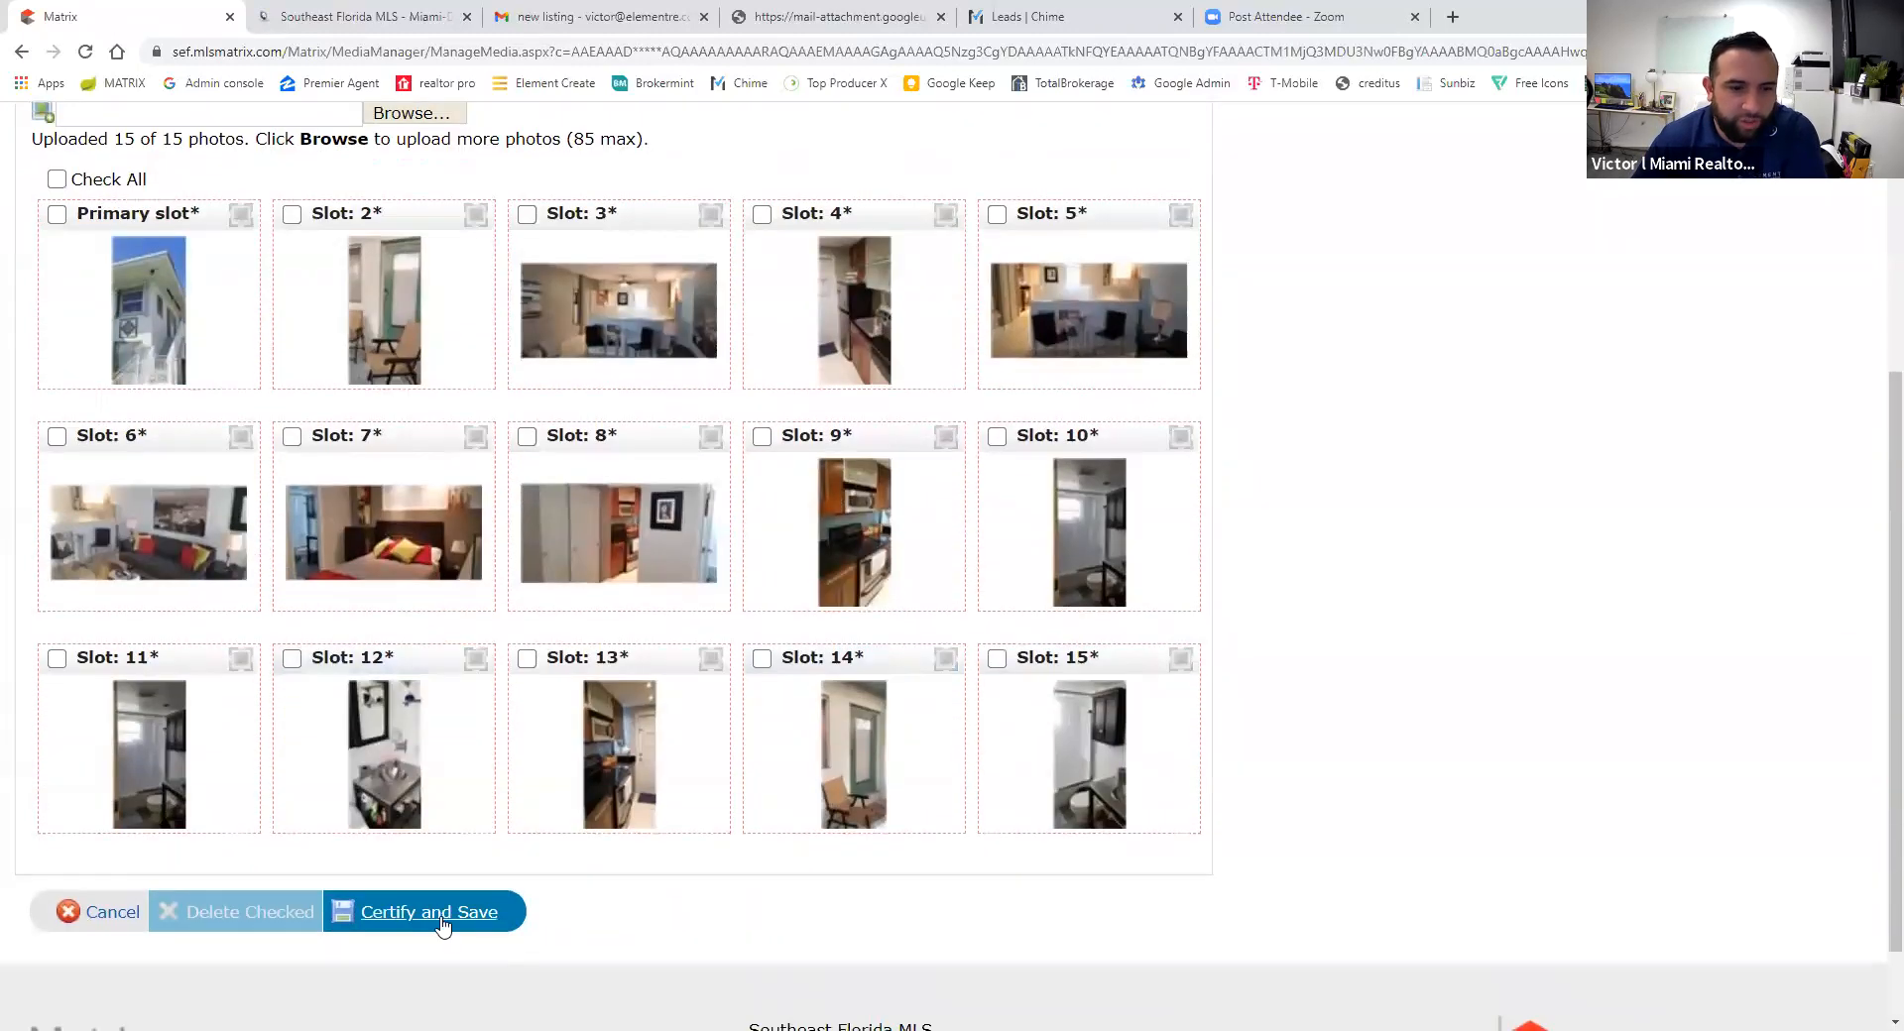
left_click(443, 922)
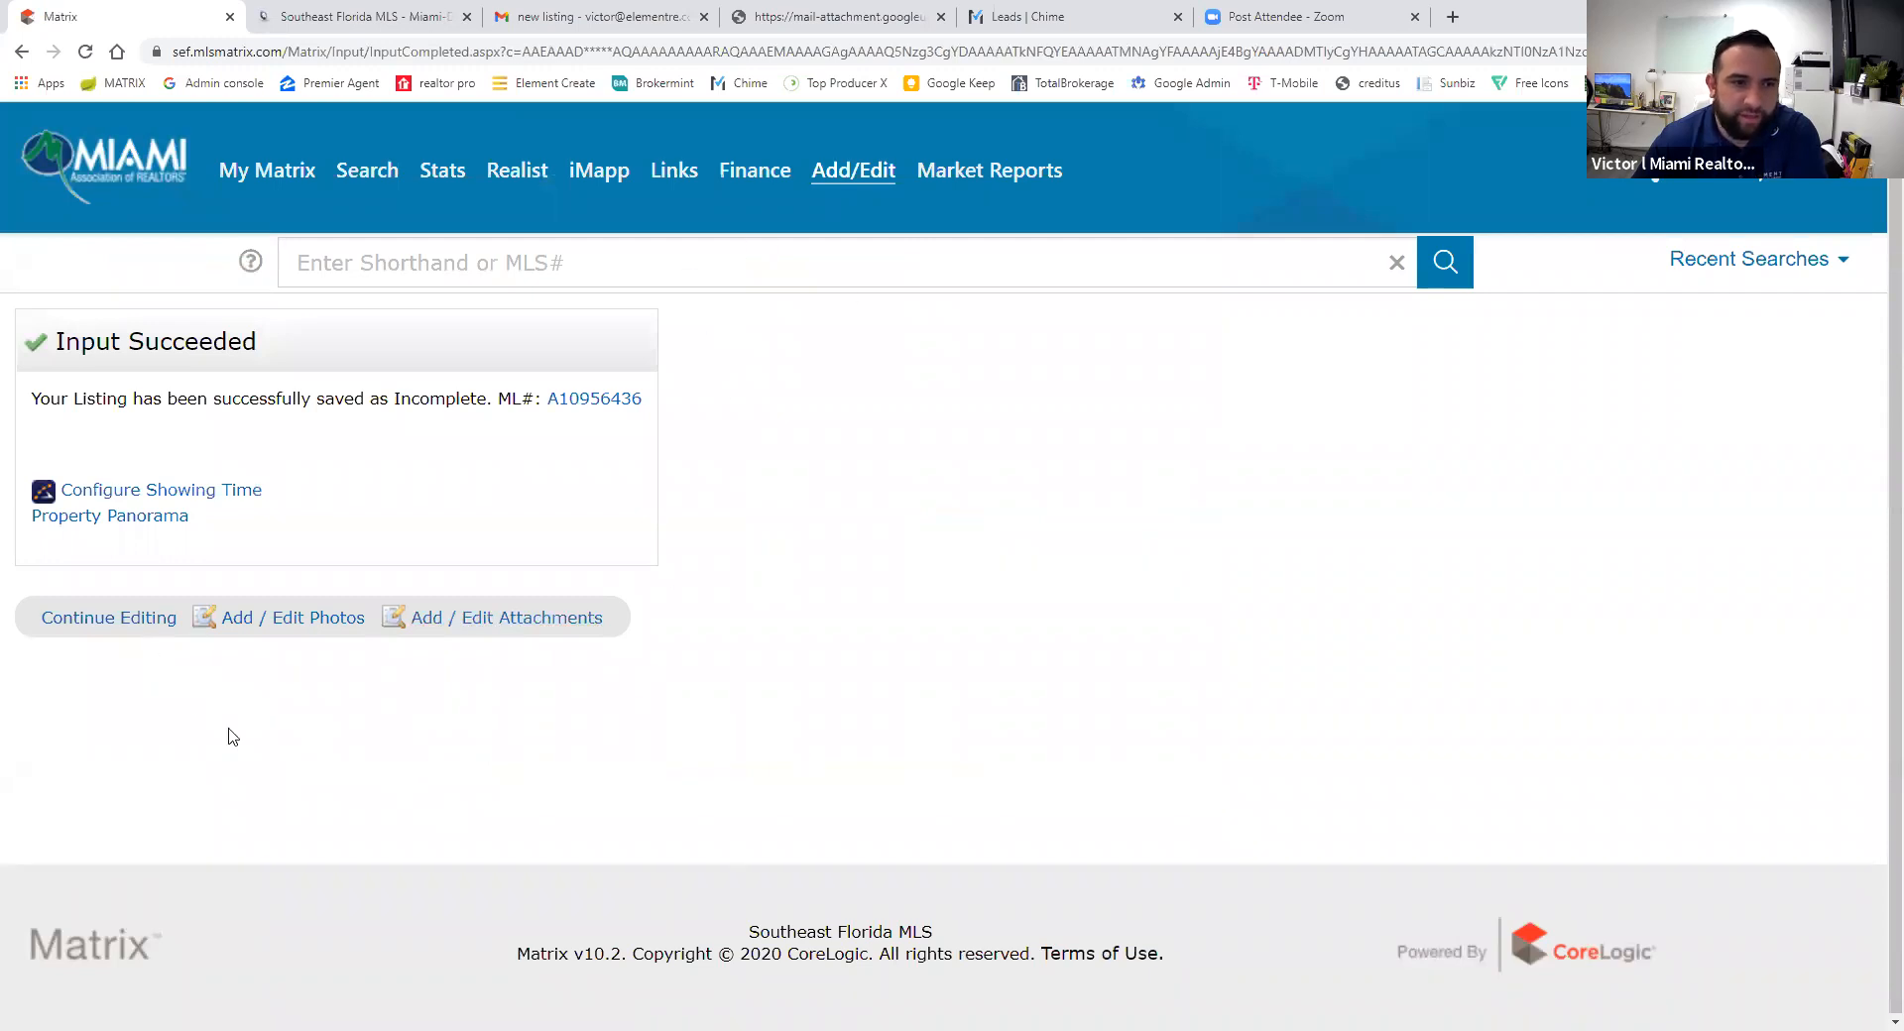
- Reopen the incomplete condo listing, submit it, and open ML# A10956436 from the results
left_click(99, 620)
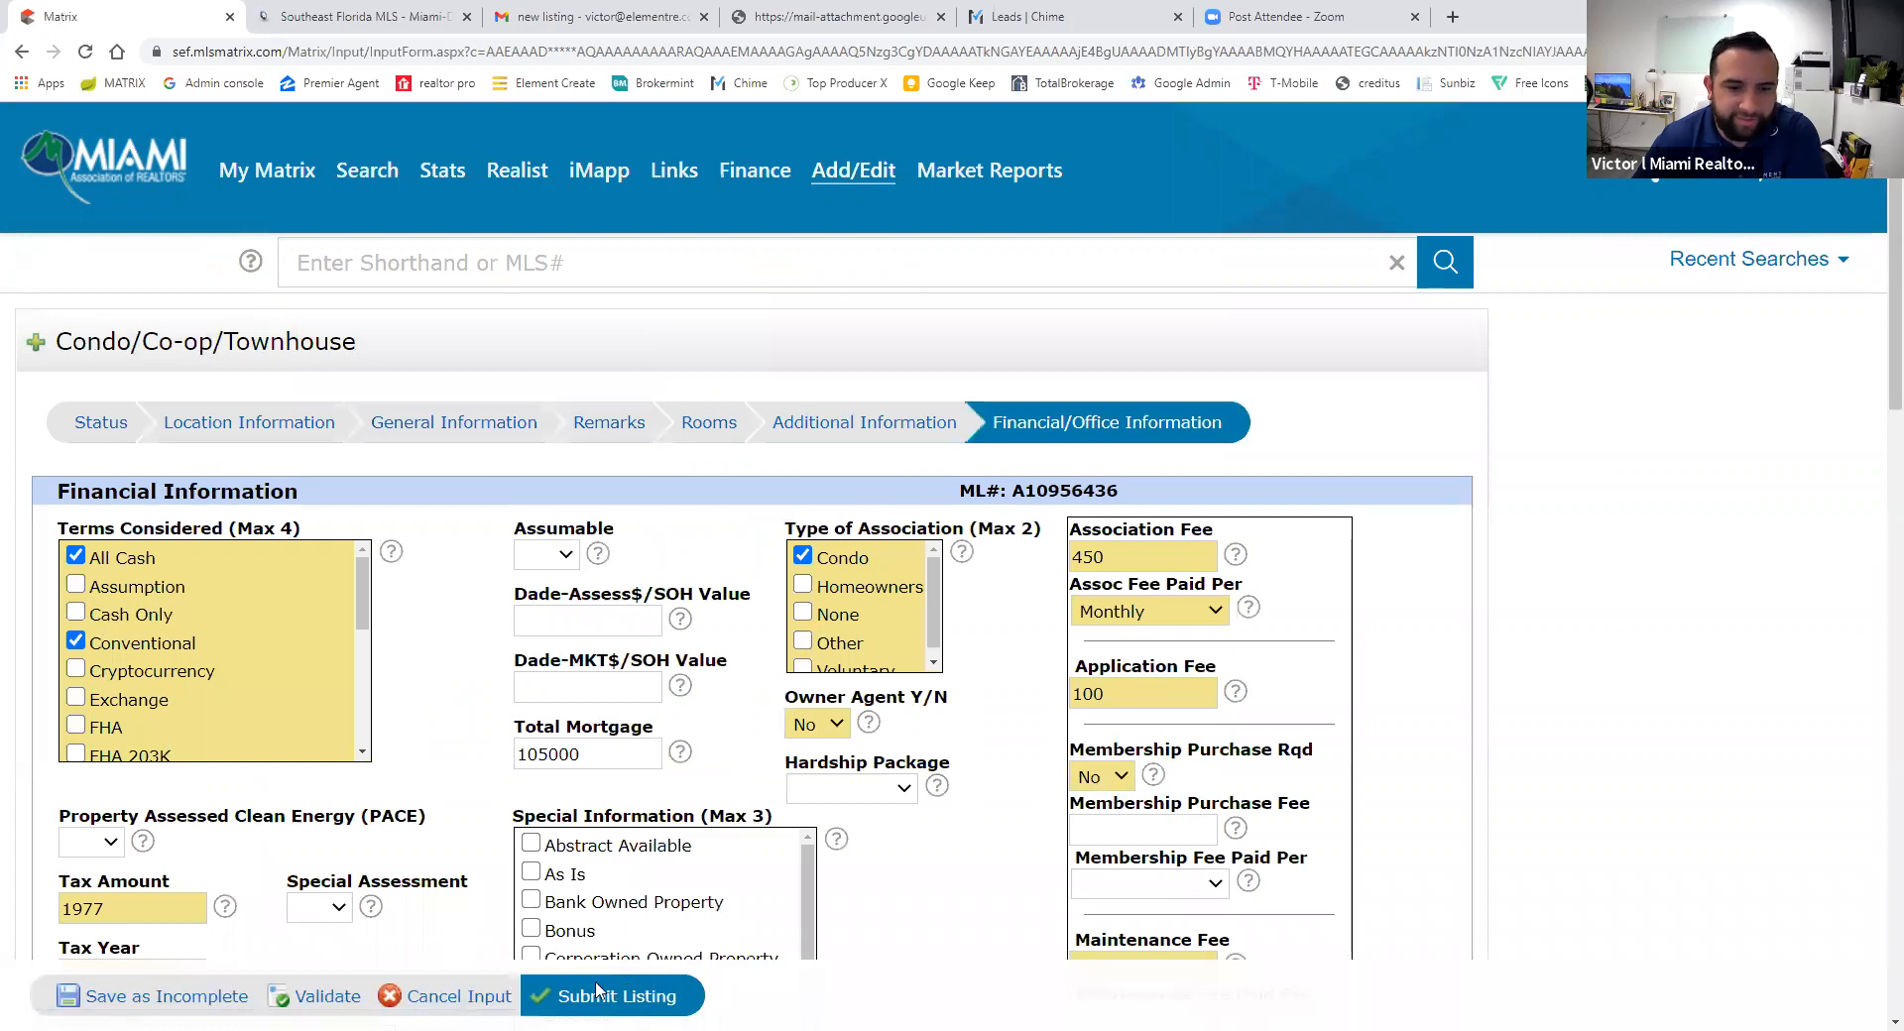
left_click(614, 1004)
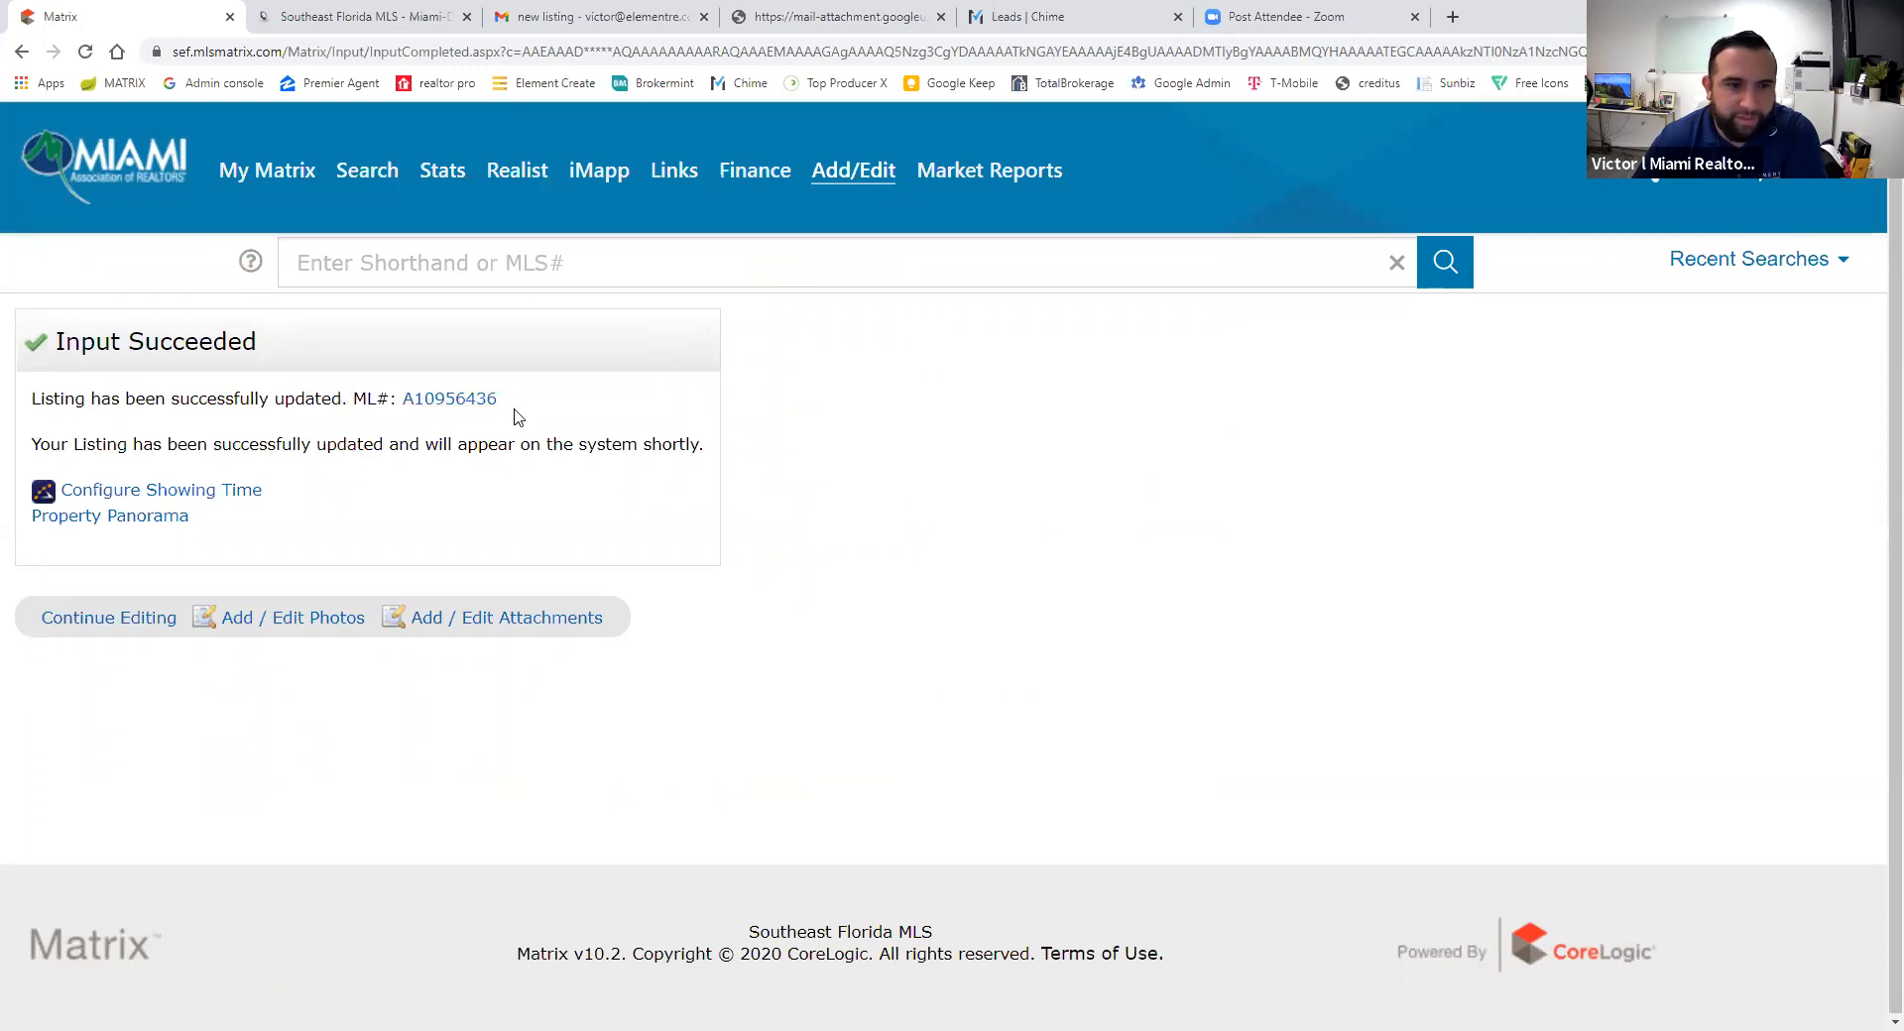
left_click(446, 399)
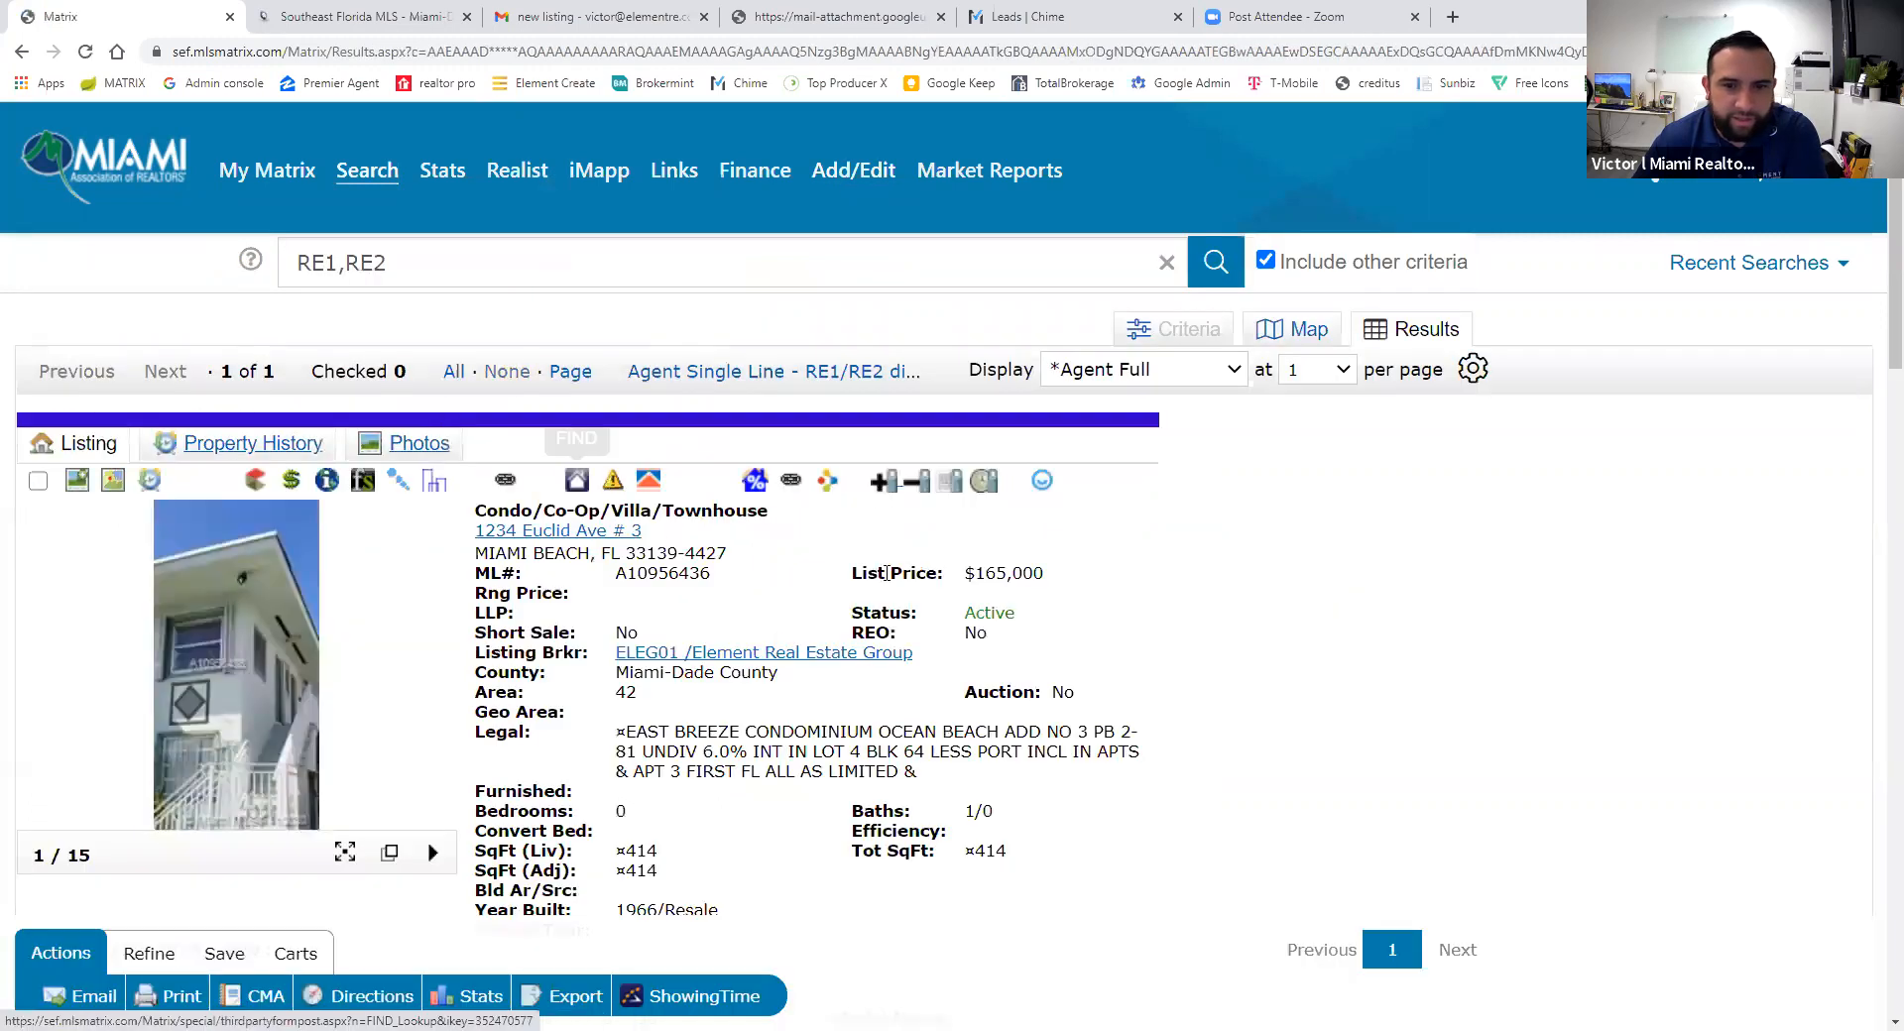
- Confirm the Active status and review the Agent Full report: $165,000, 414 sq ft, listed 11/11/2020
left_click_drag(1027, 615, 962, 616)
left_click(991, 642)
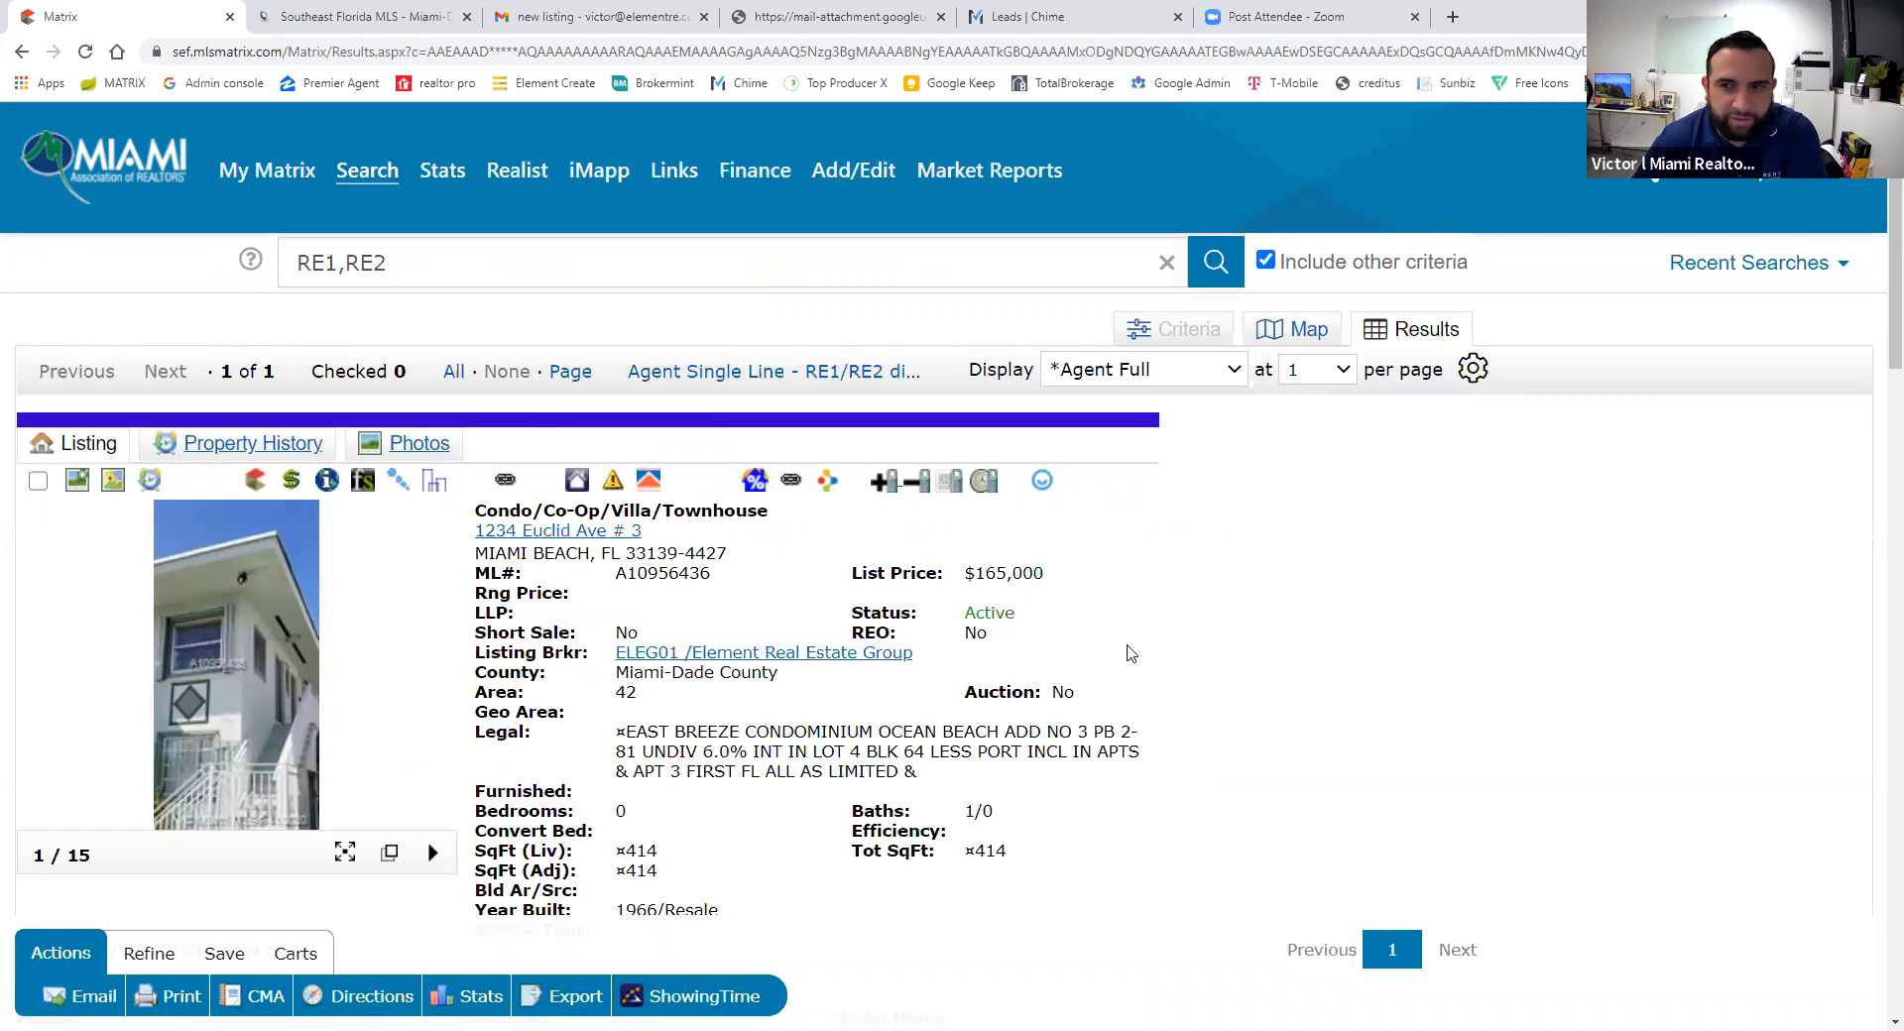
scroll(932, 649, "down", 8)
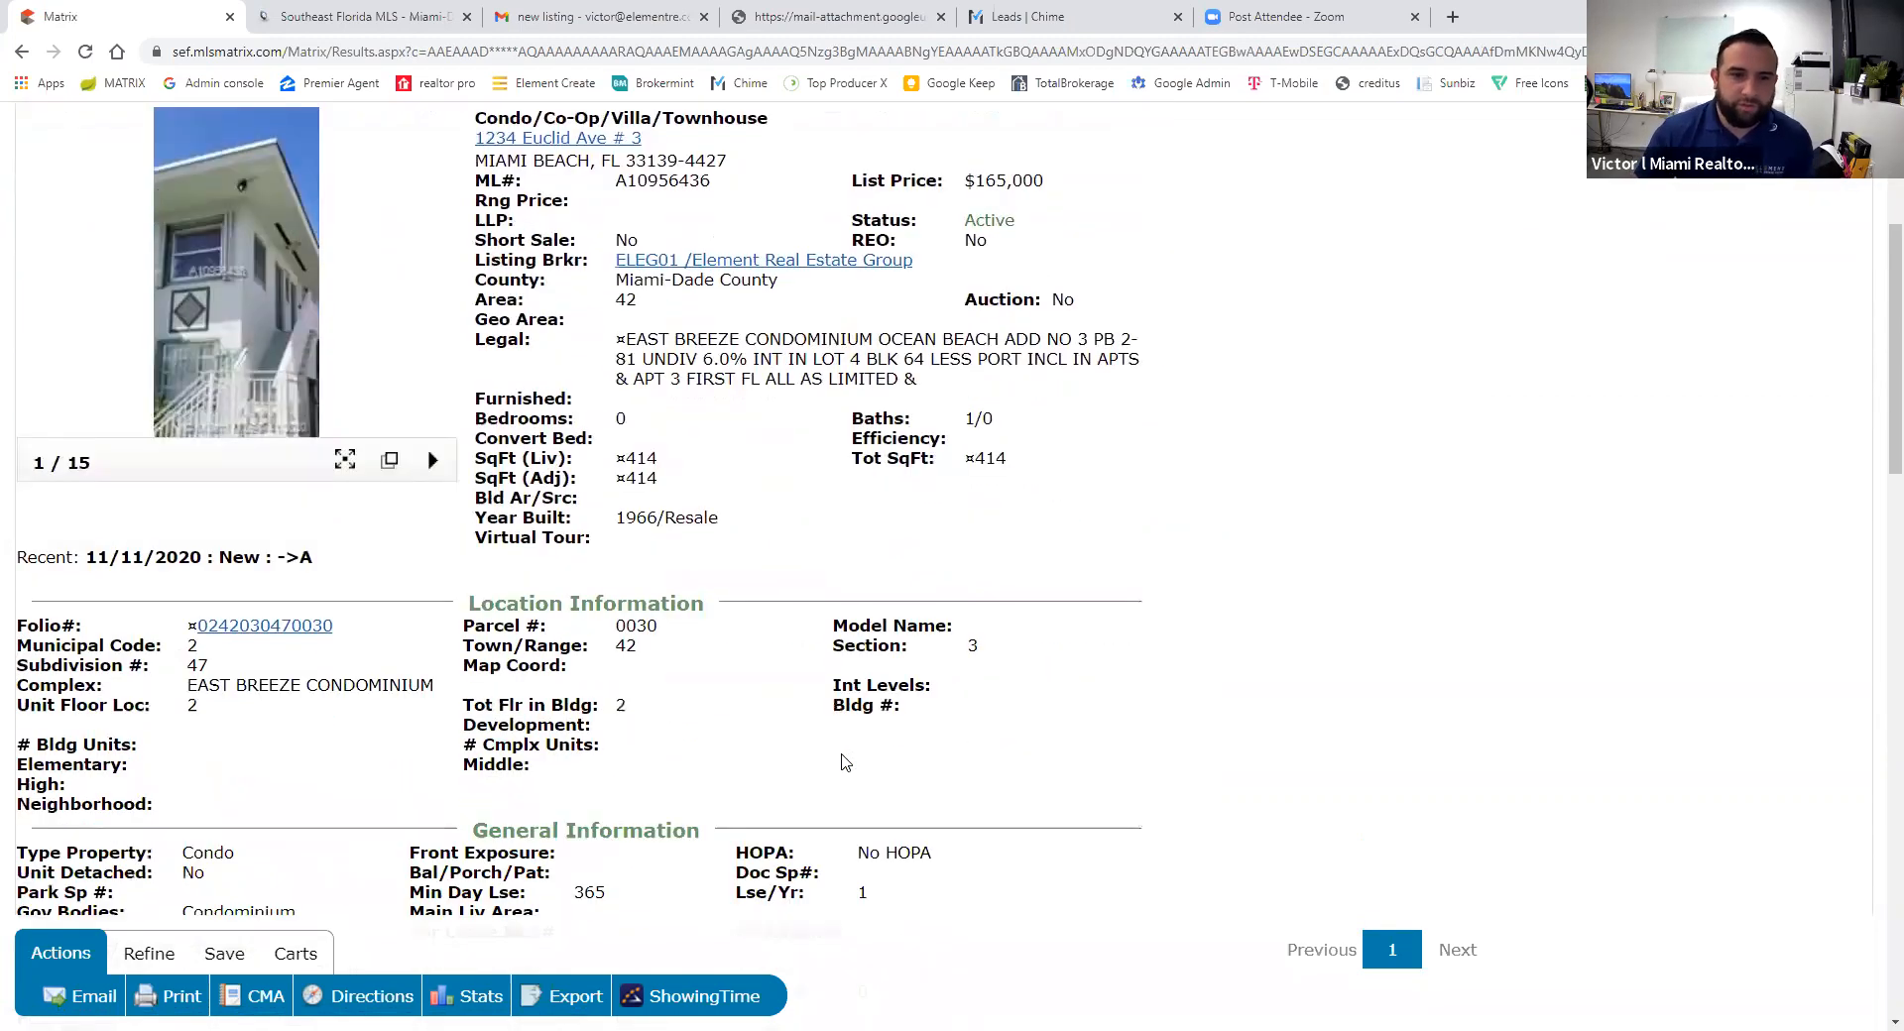
scroll(788, 606, "down", 3)
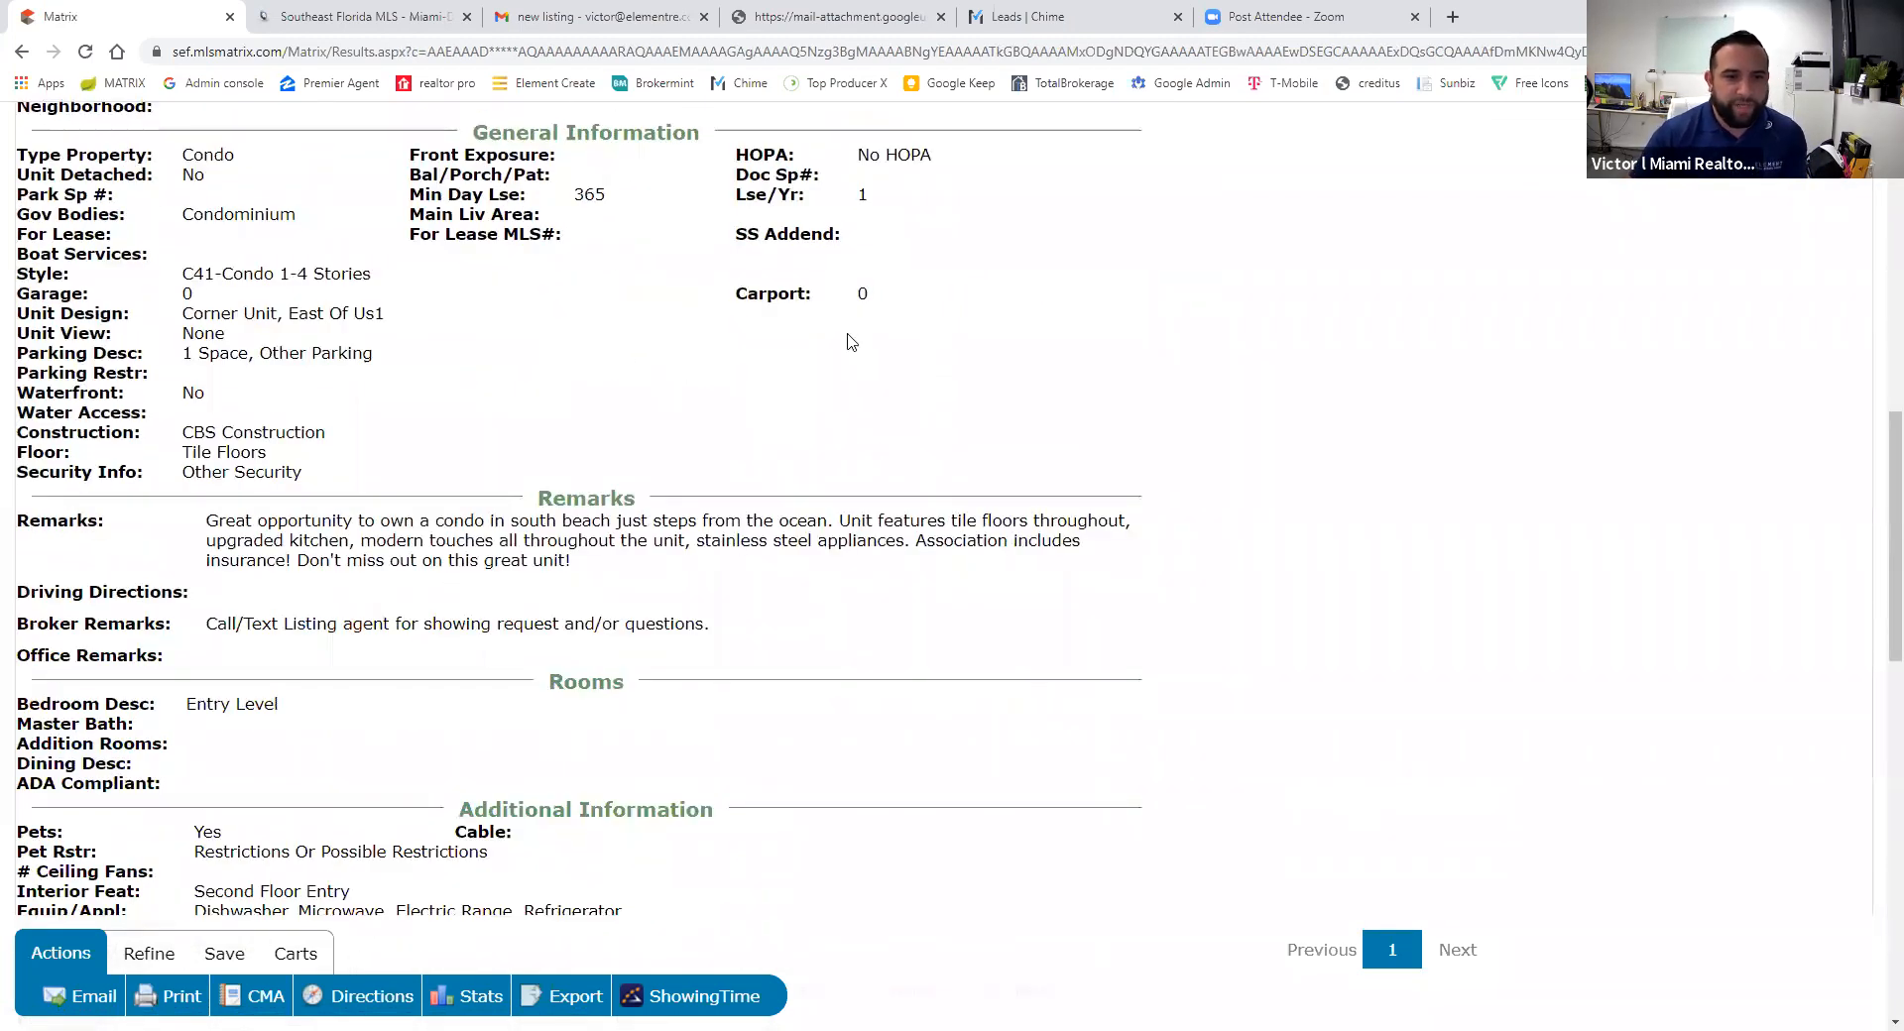
scroll(745, 555, "down", 3)
scroll(745, 555, "down", 10)
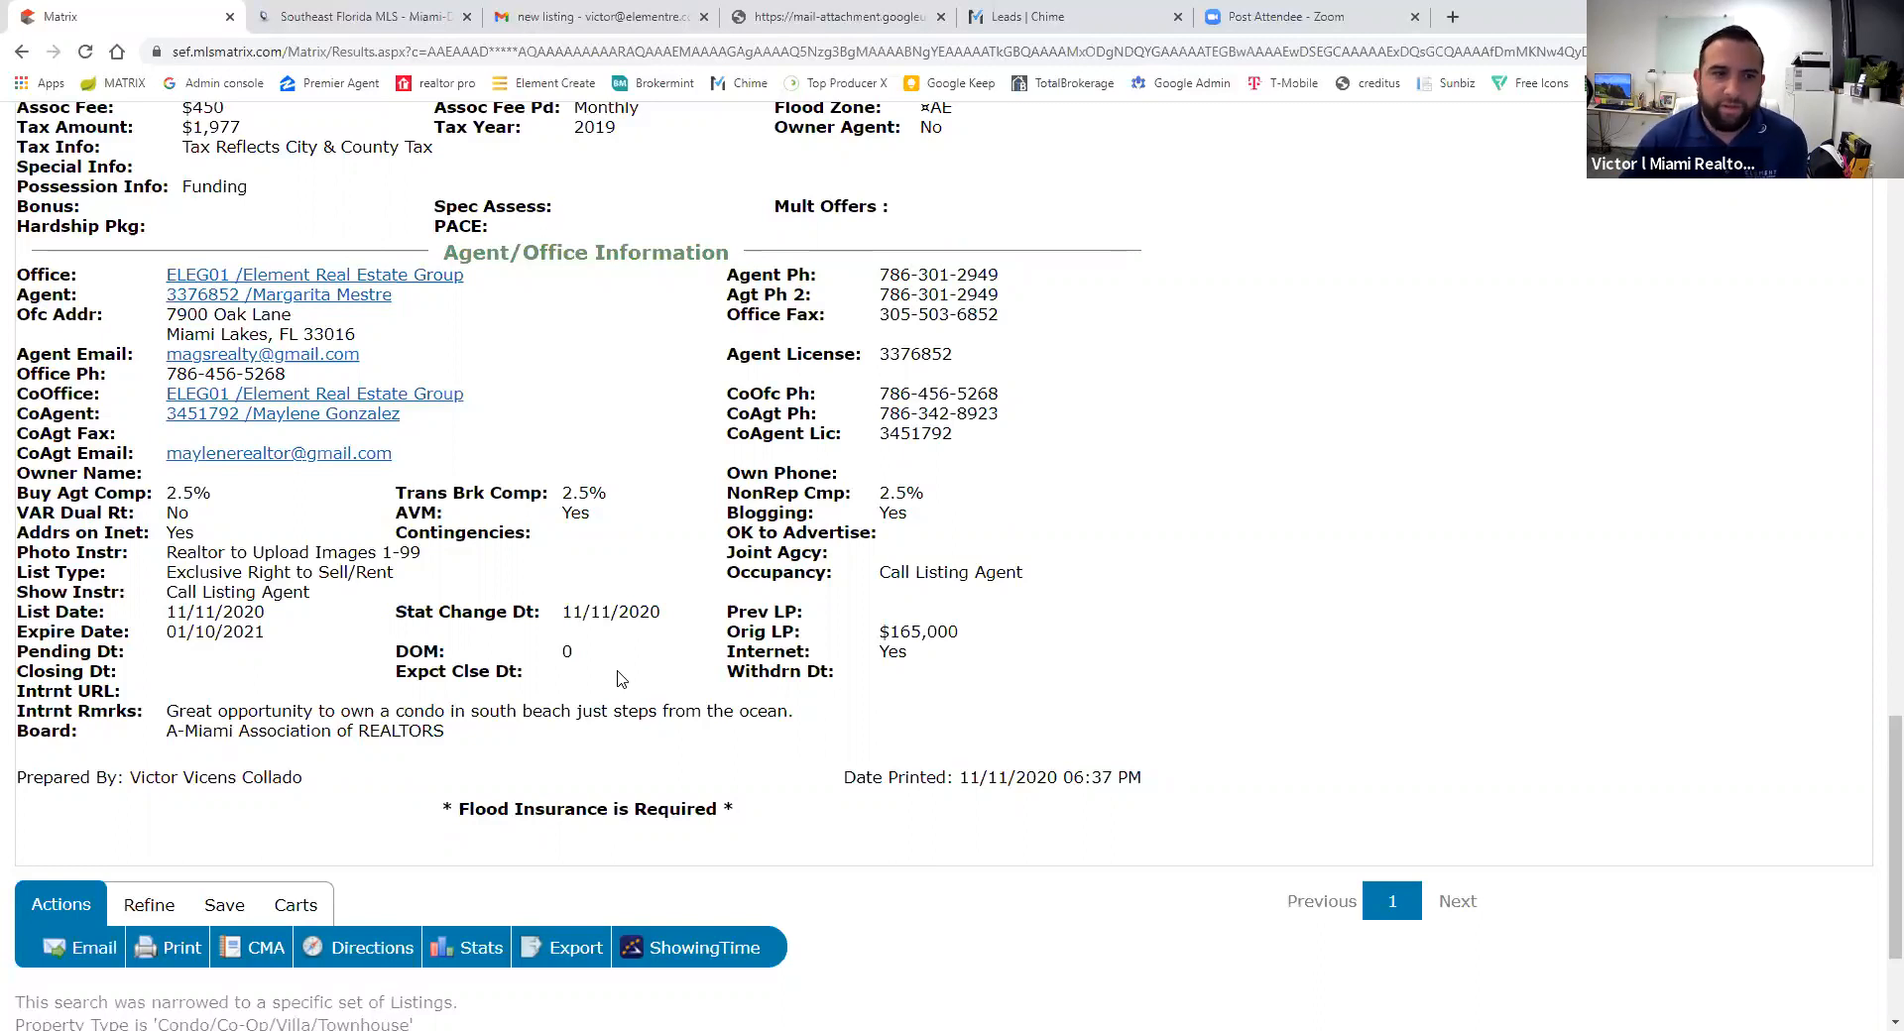
scroll(541, 660, "up", 3)
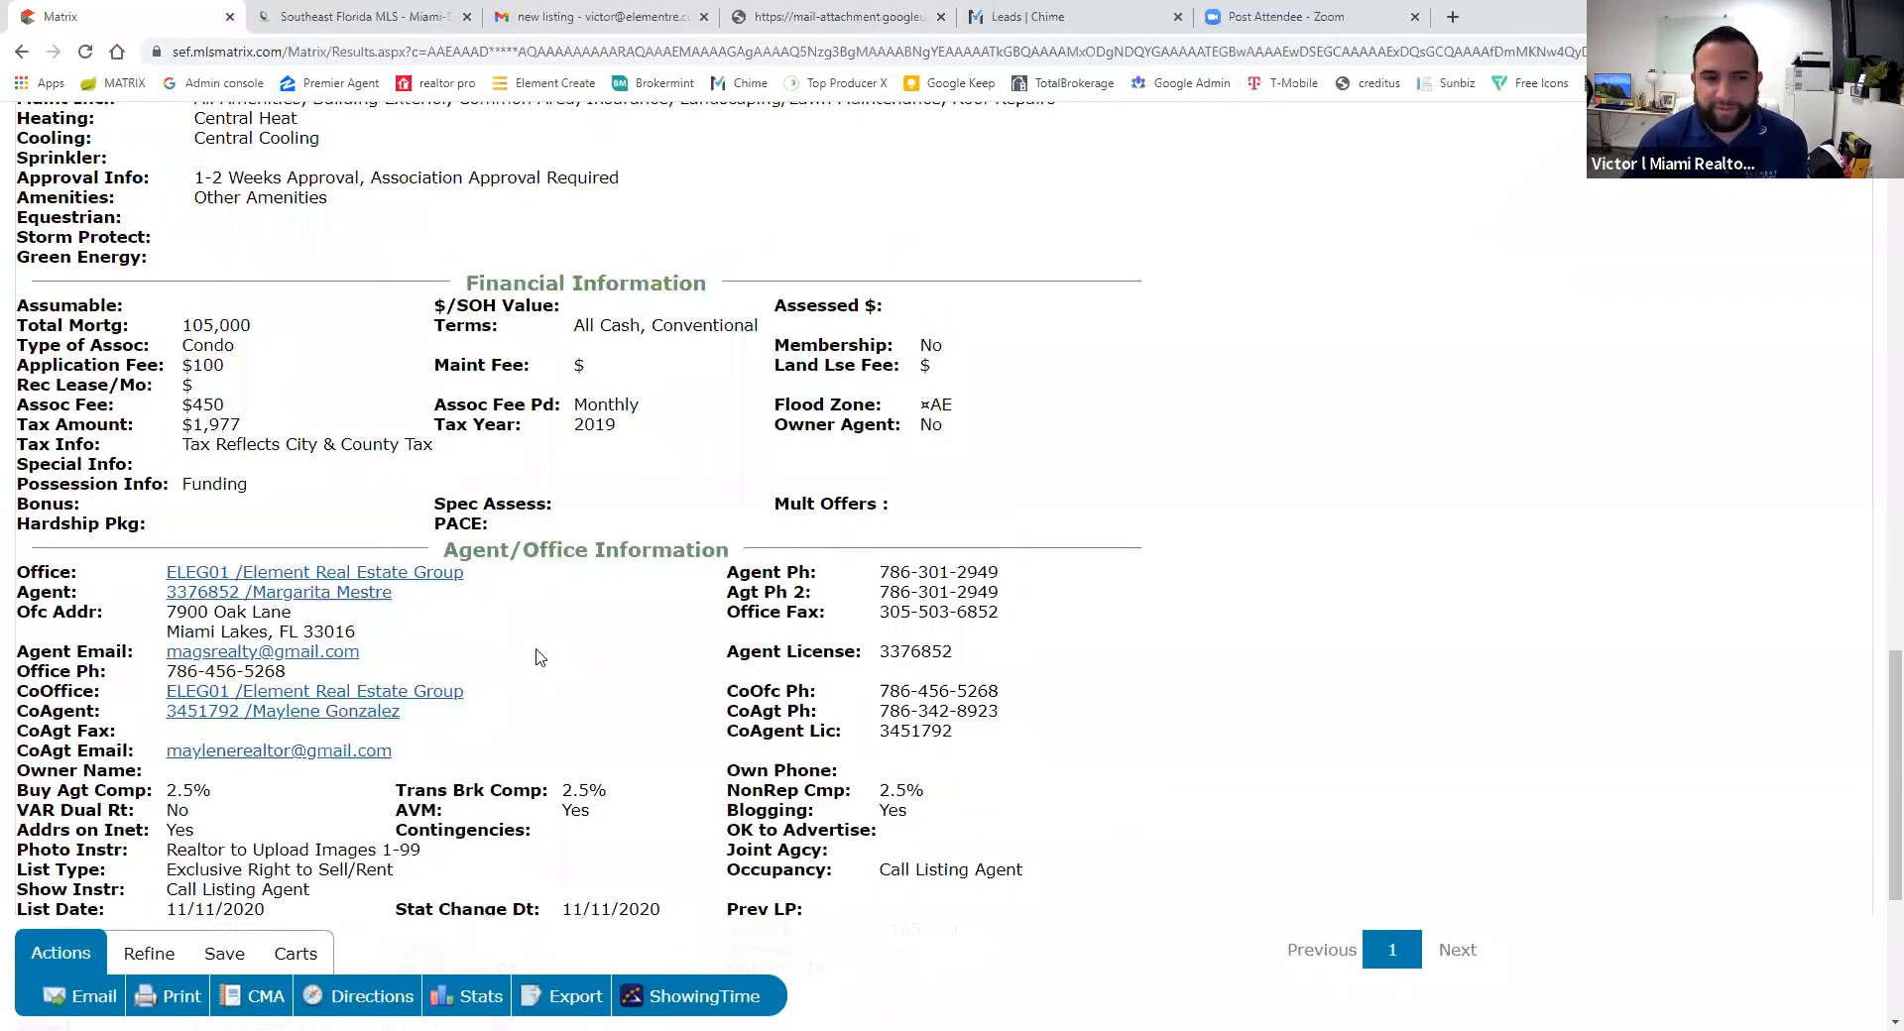
scroll(541, 658, "up", 6)
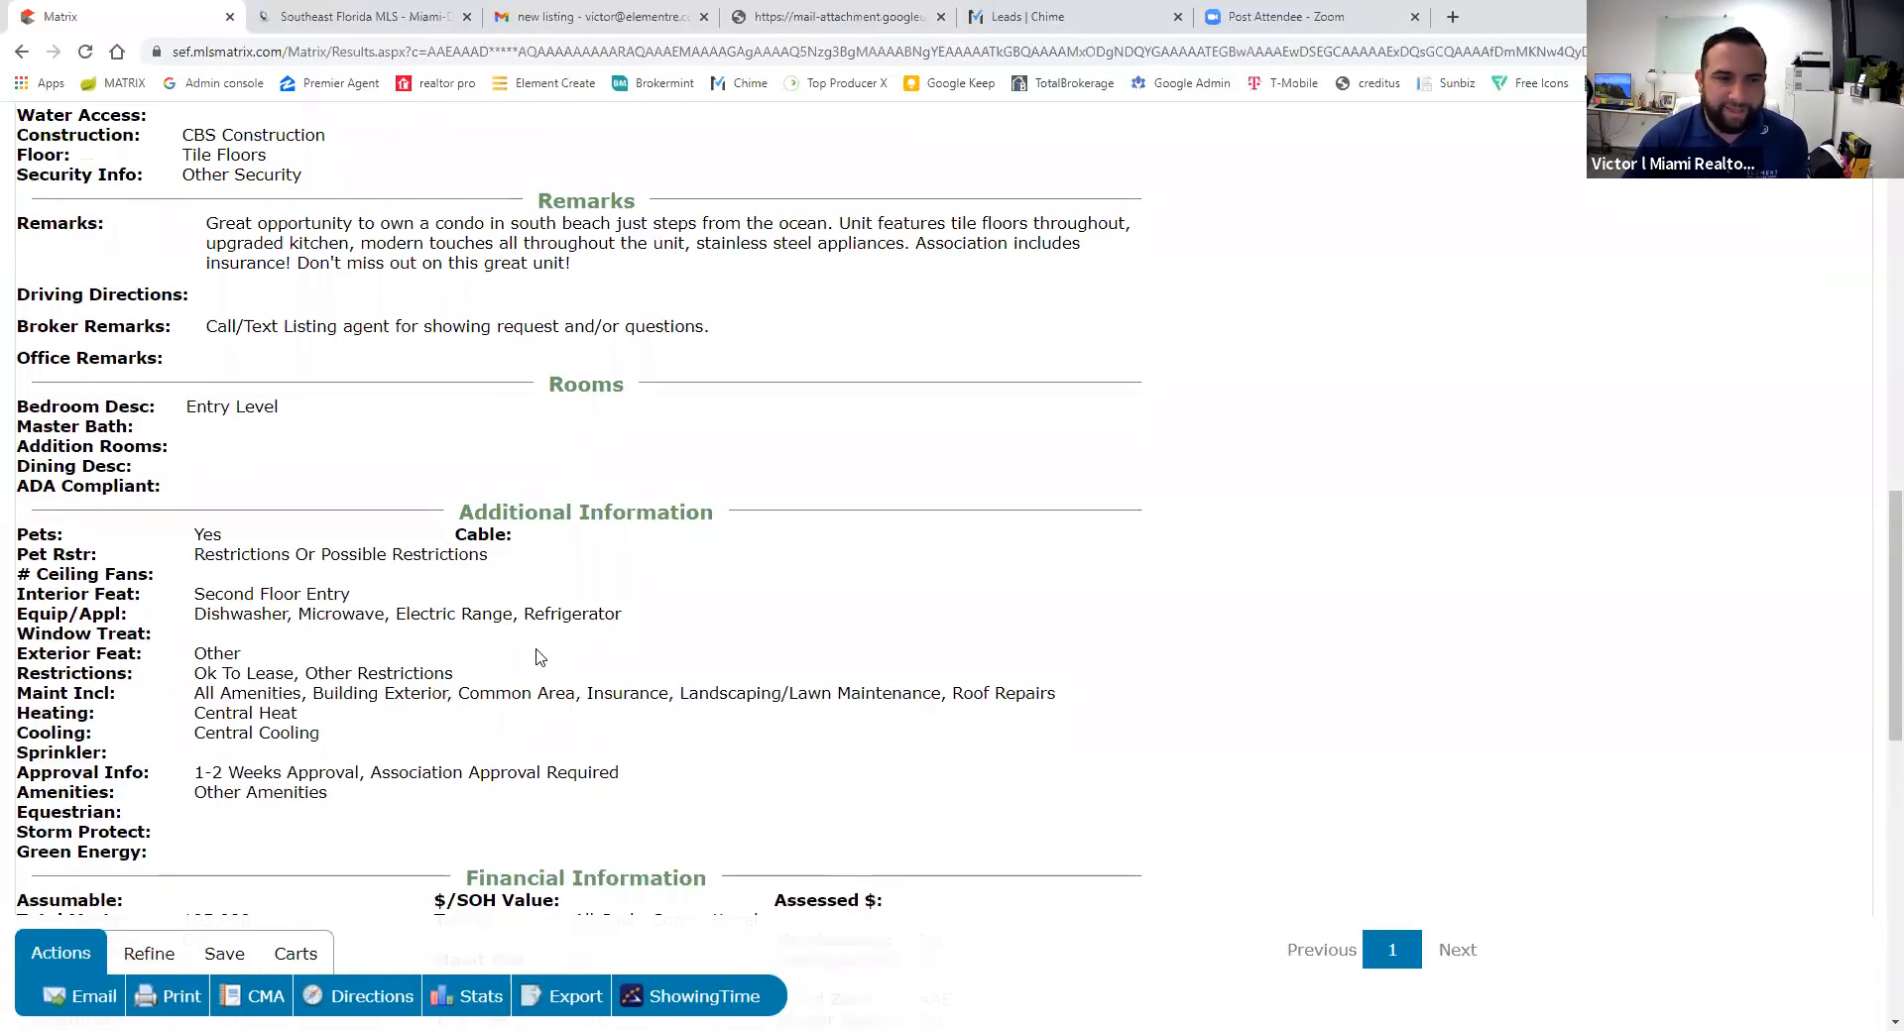
scroll(541, 658, "up", 5)
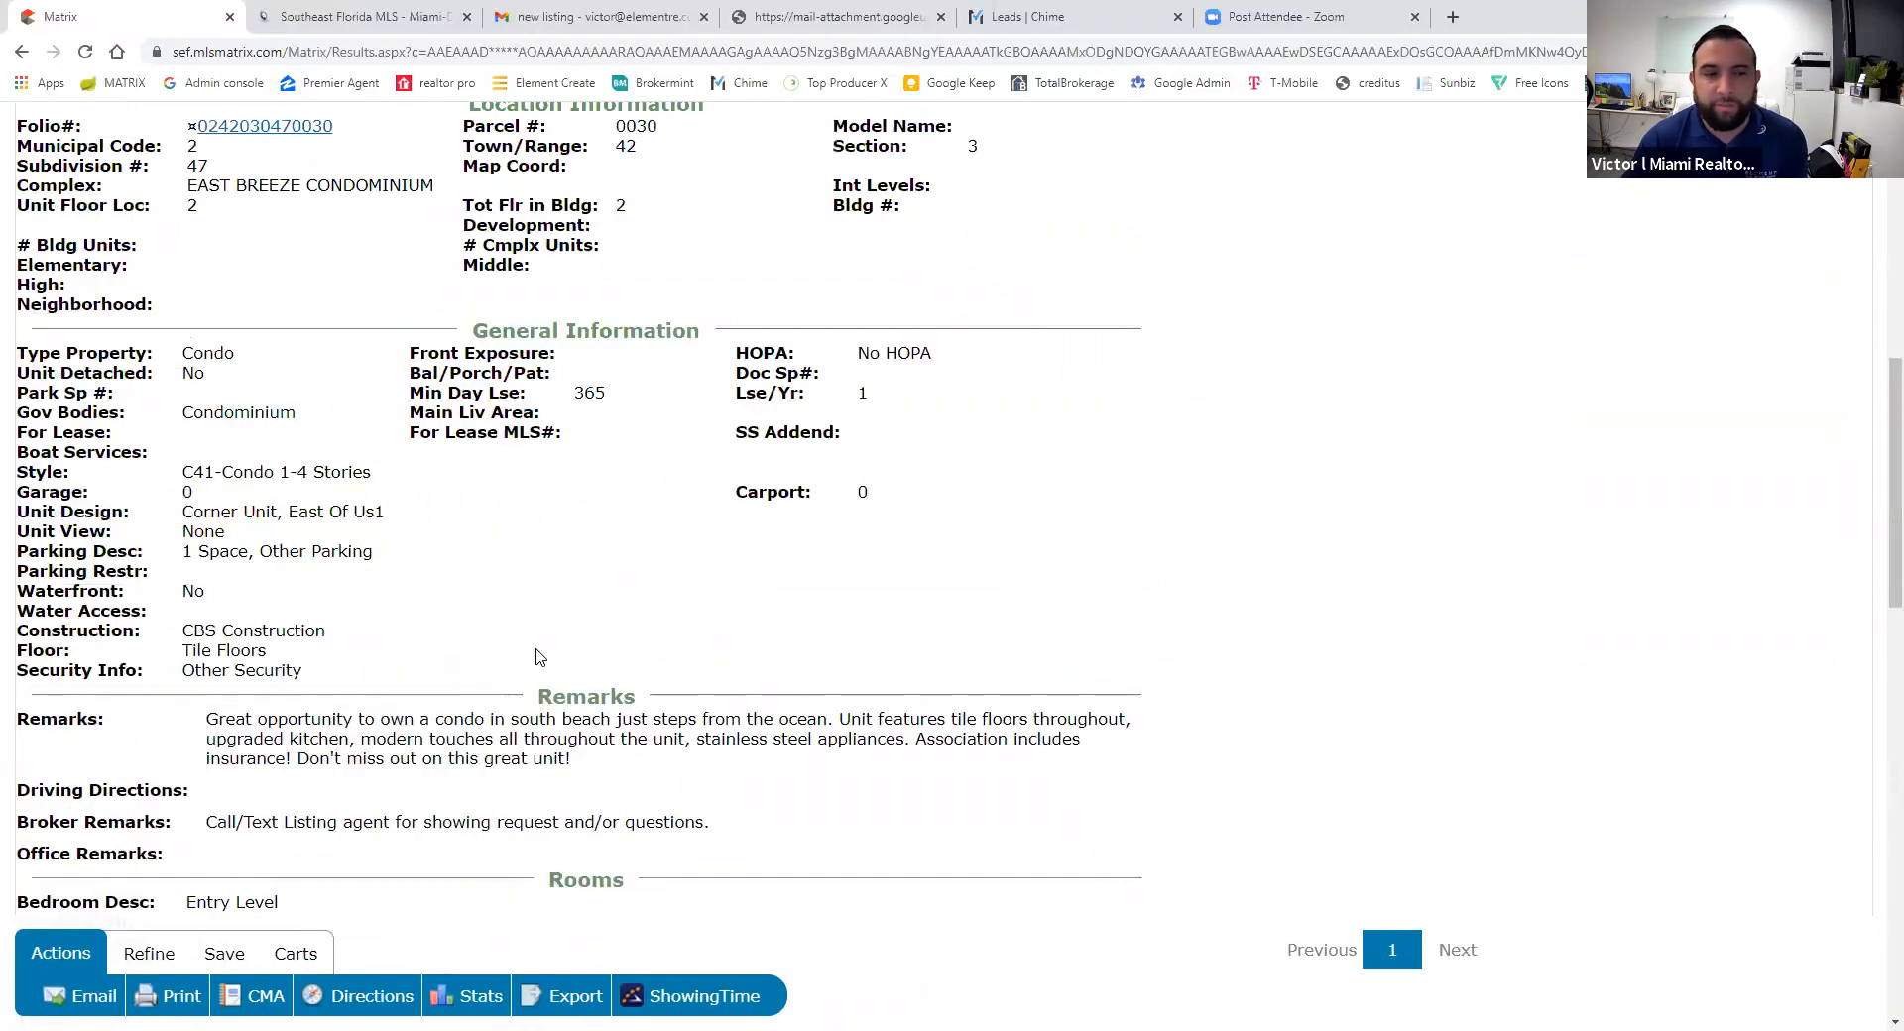
scroll(541, 657, "up", 5)
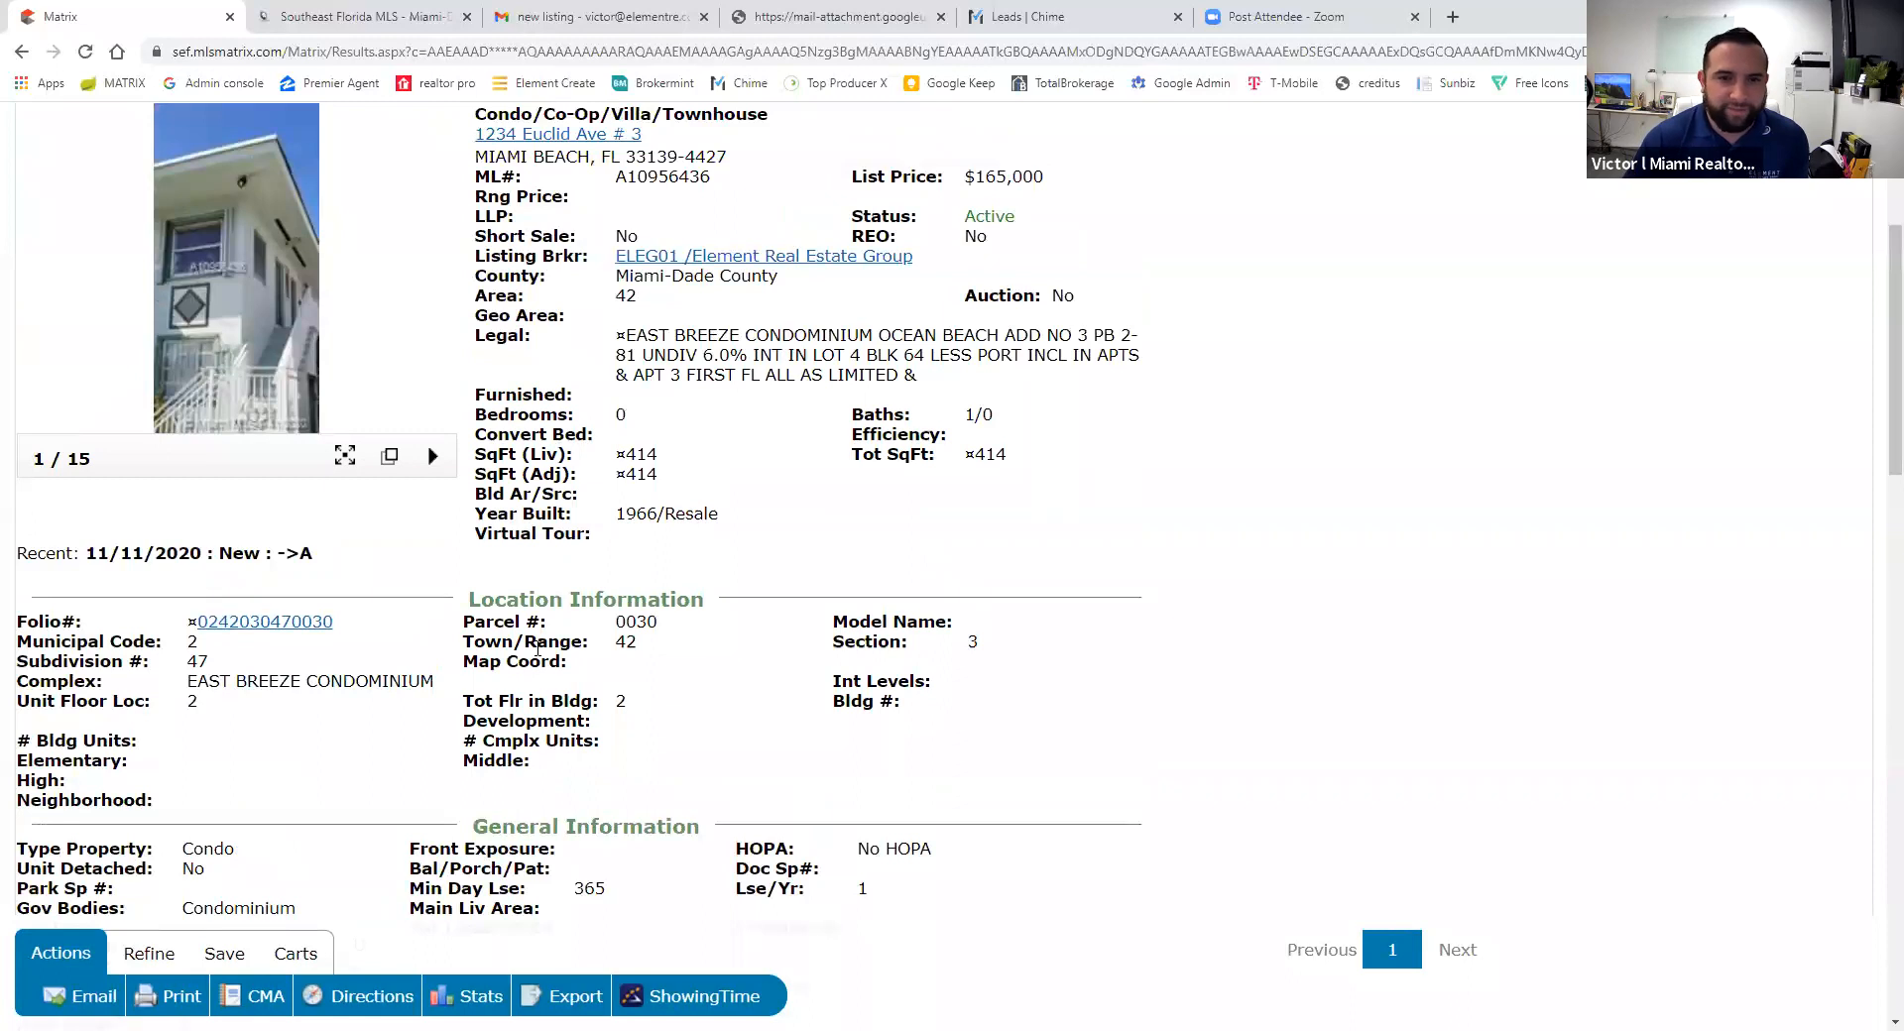
scroll(541, 650, "up", 1)
scroll(684, 610, "down", 3)
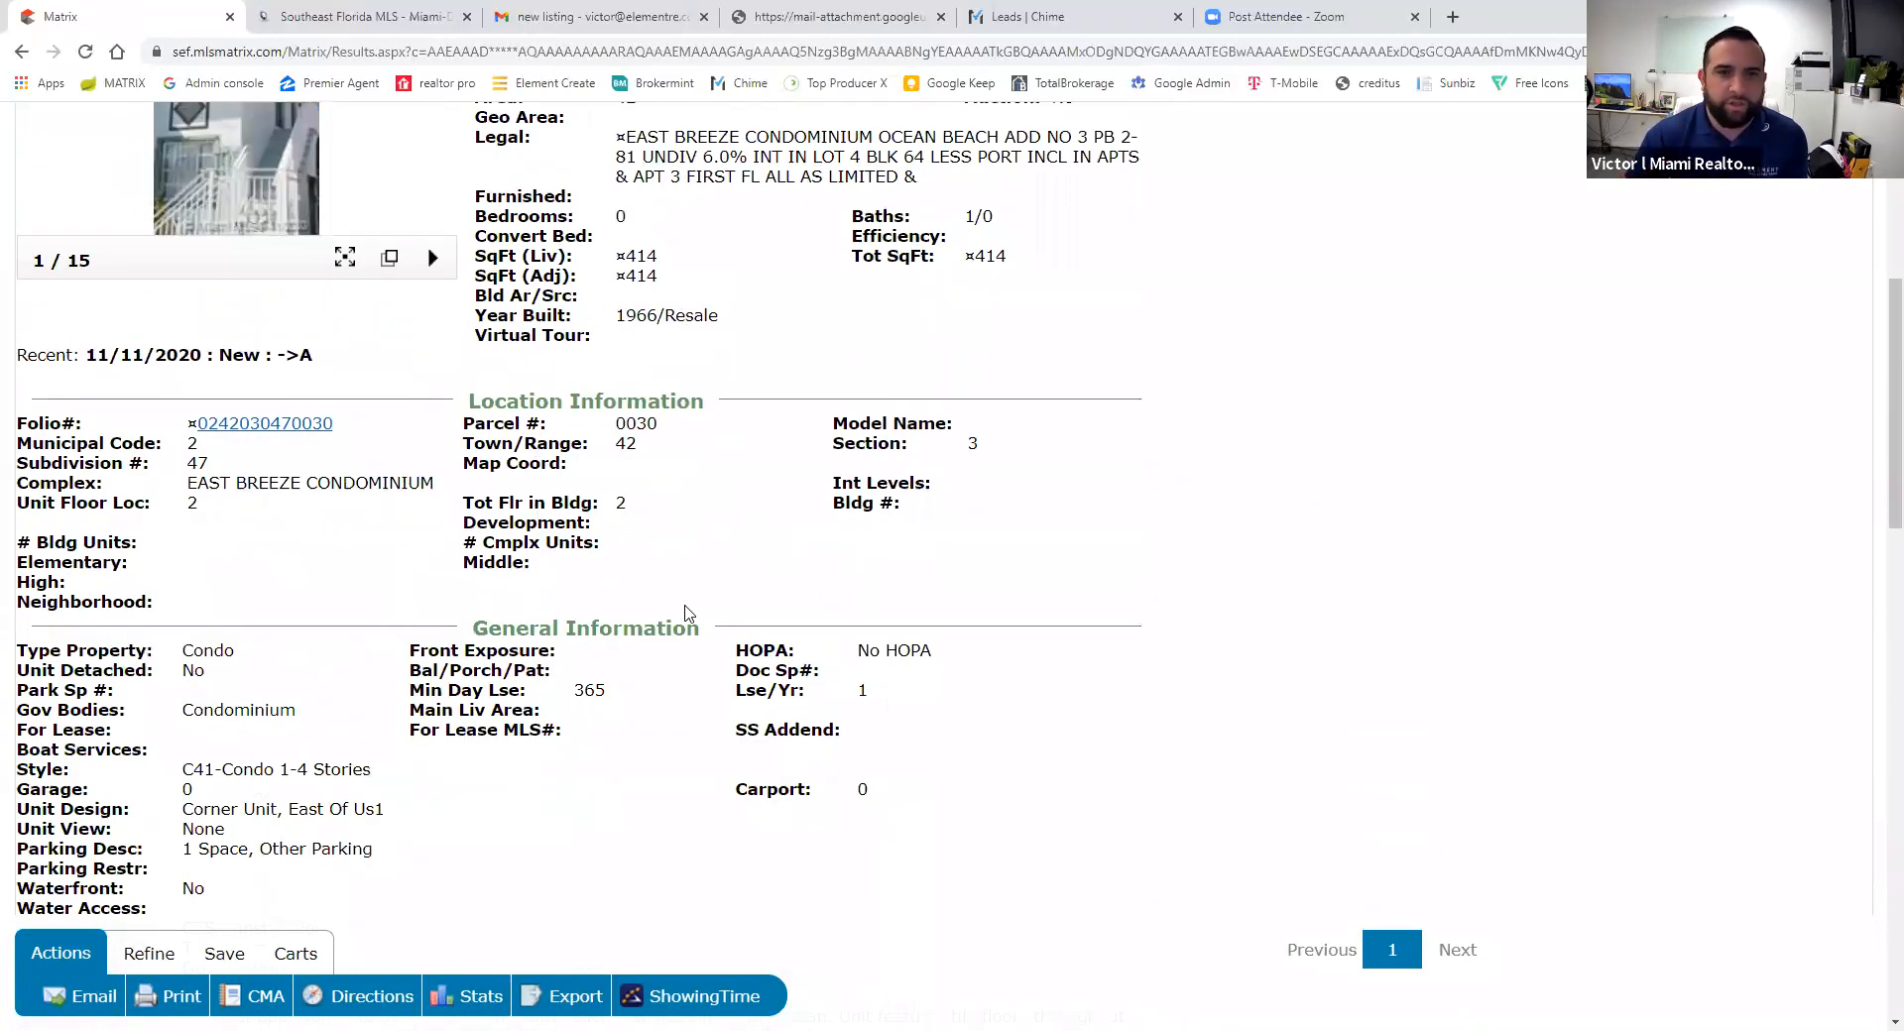
scroll(684, 612, "up", 4)
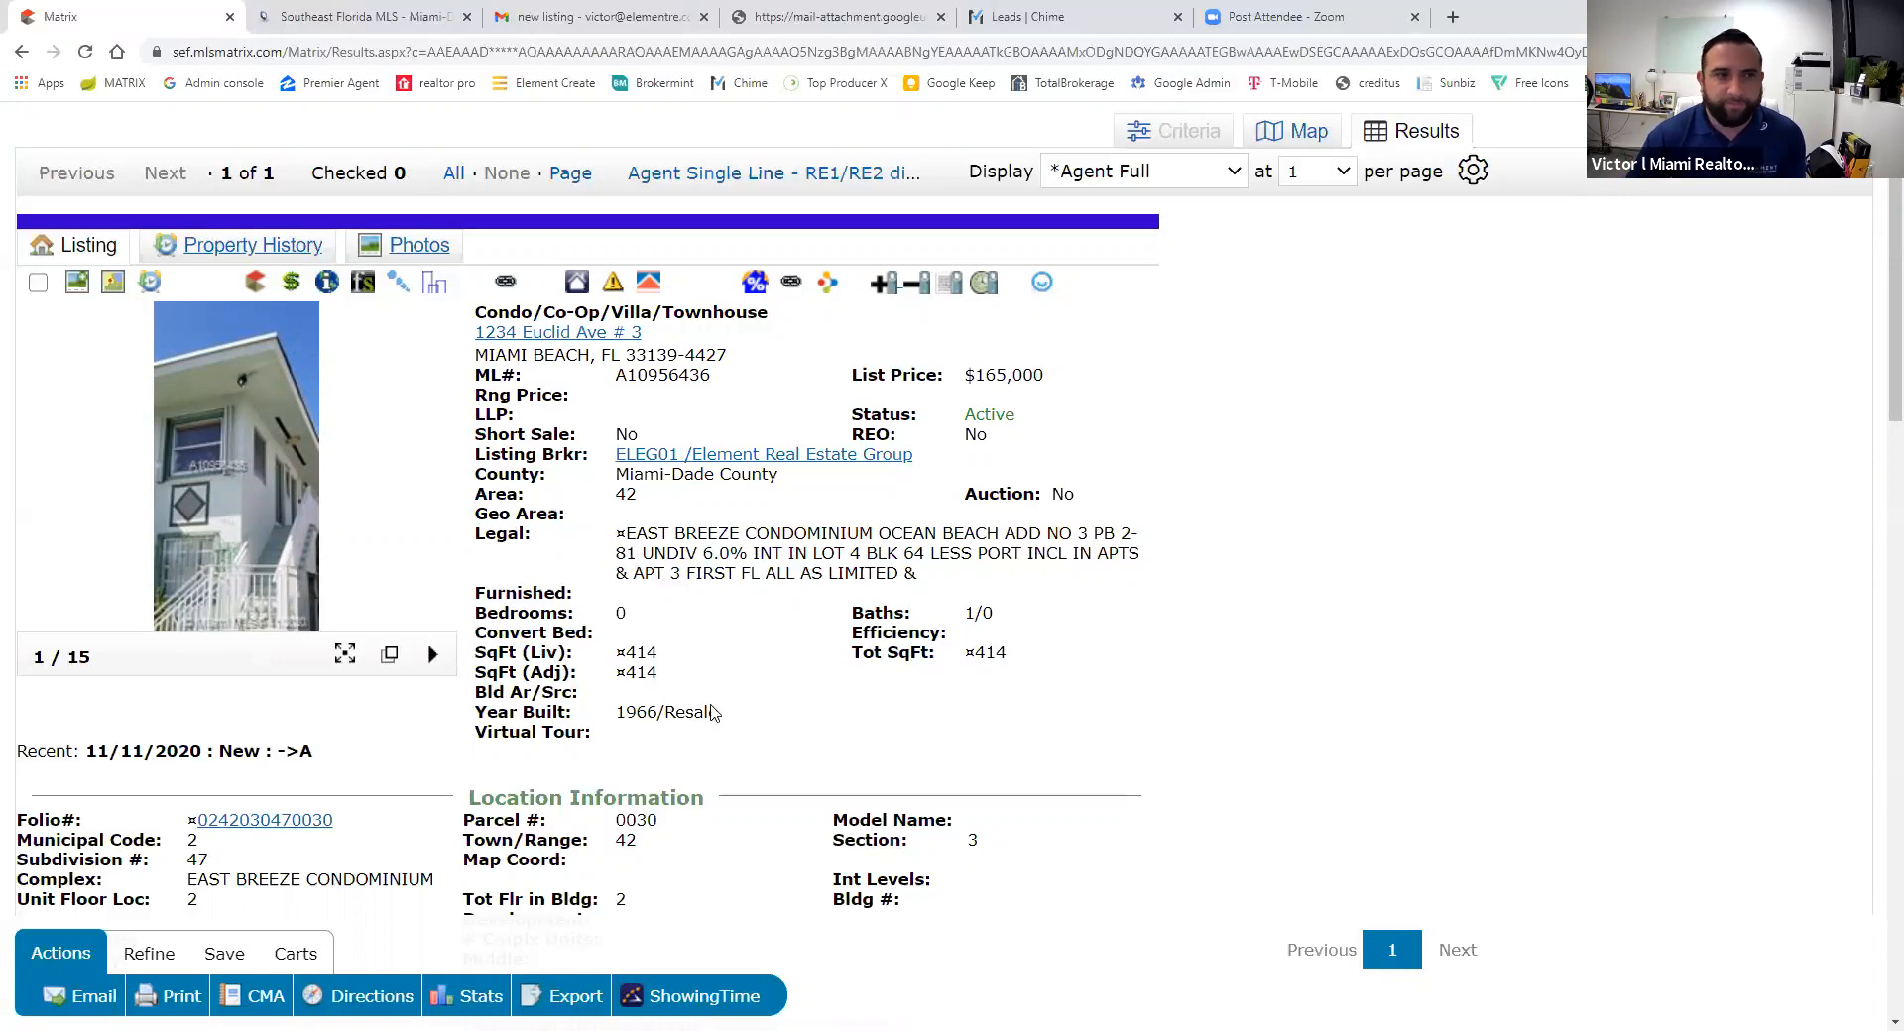
scroll(680, 765, "down", 18)
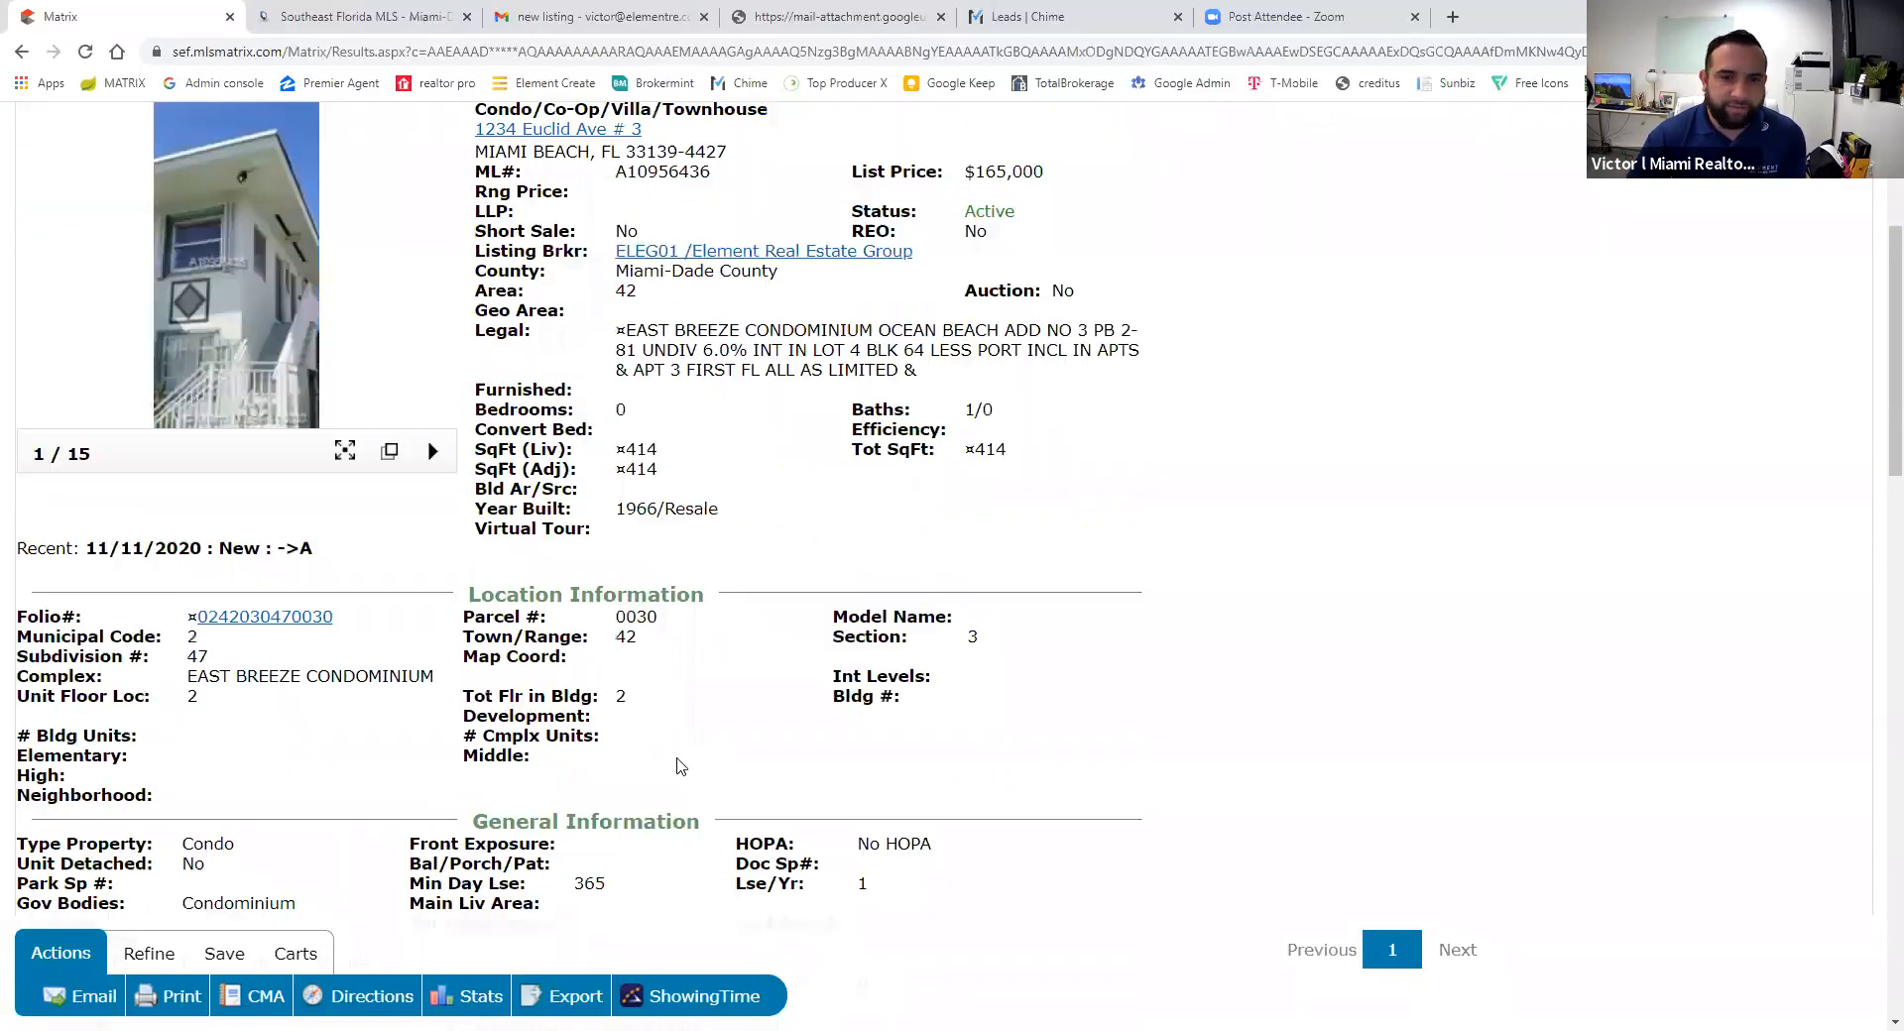
scroll(680, 766, "down", 3)
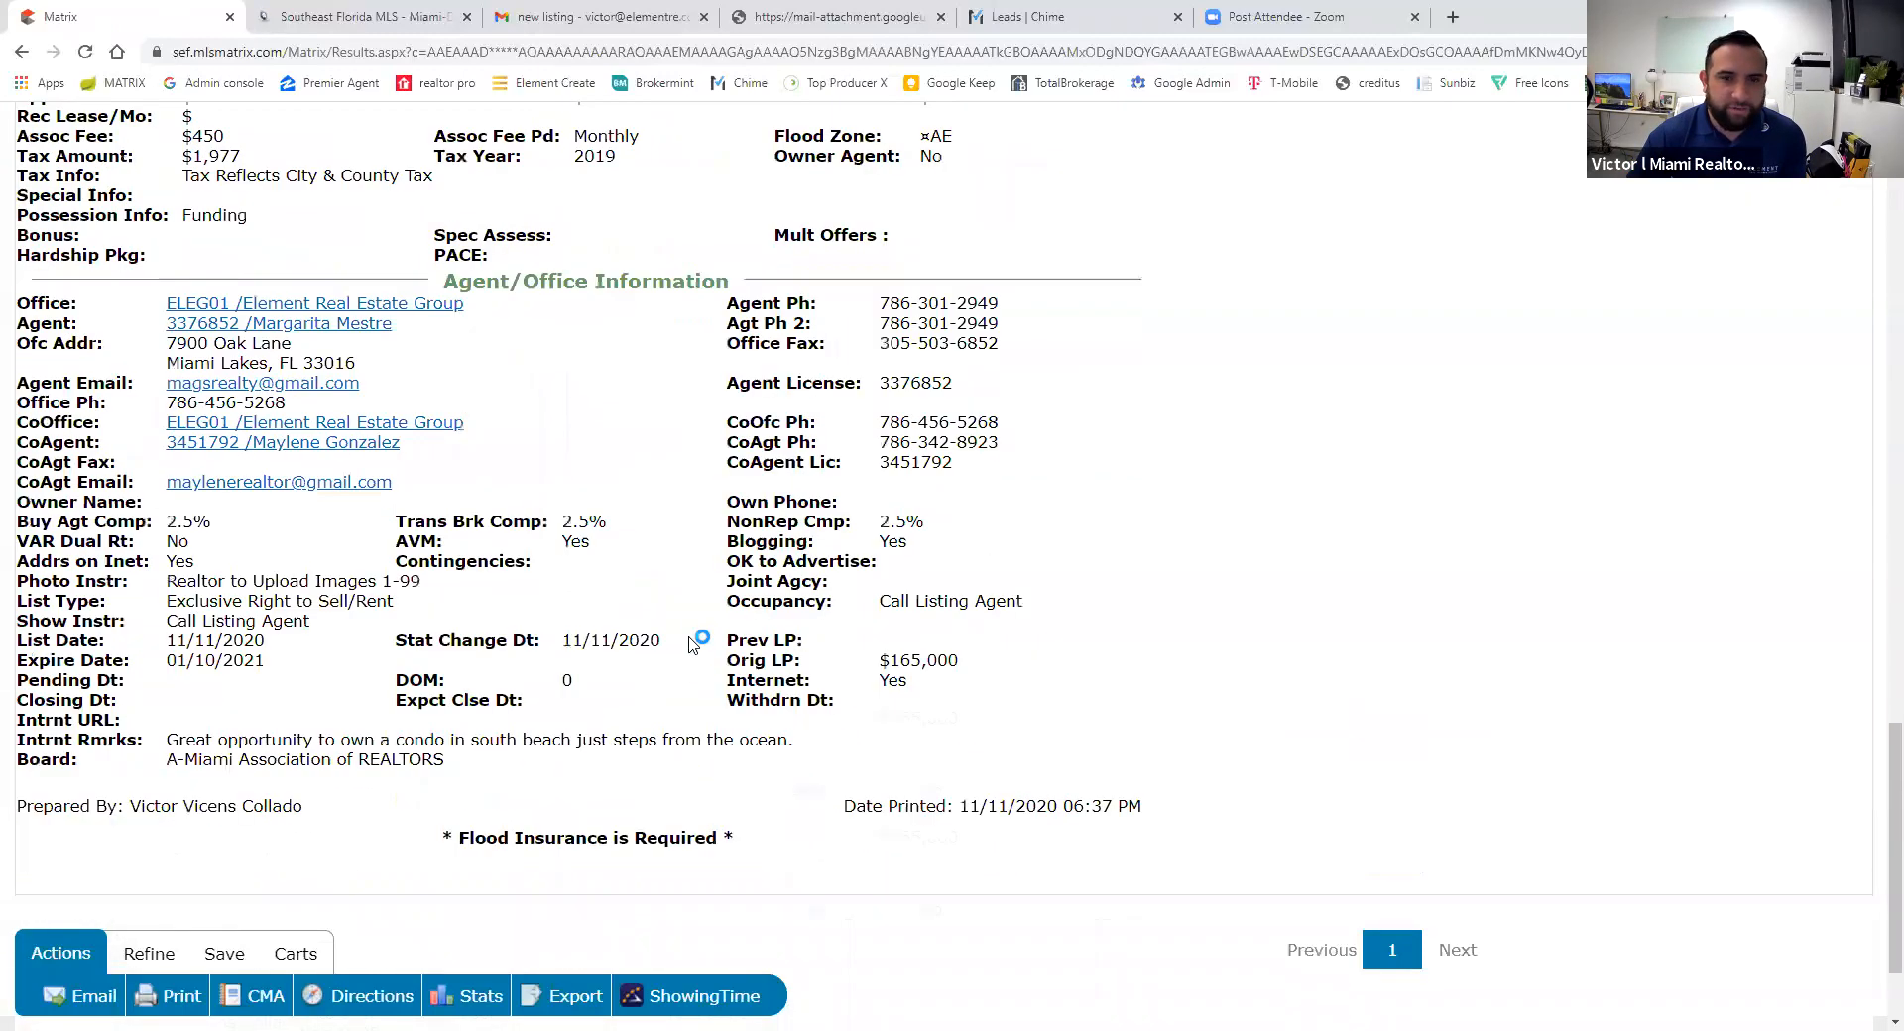
scroll(687, 695, "up", 20)
scroll(692, 646, "up", 3)
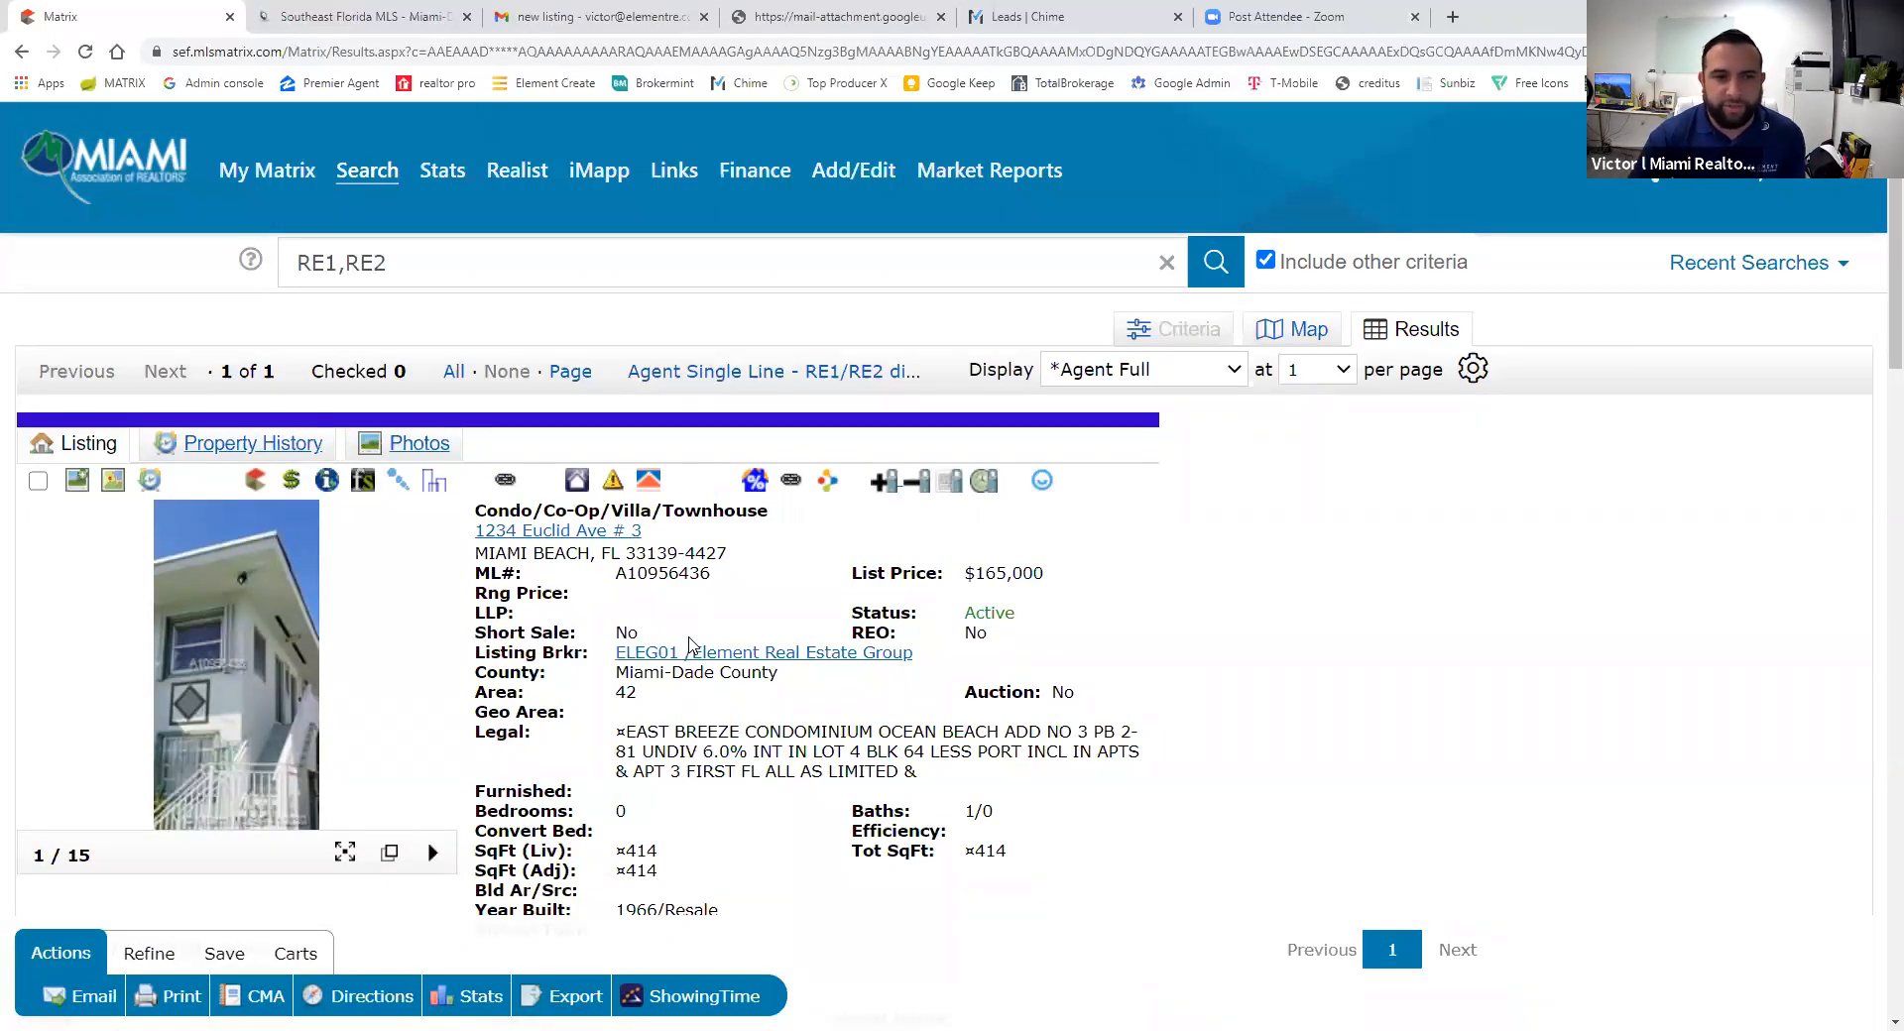
scroll(691, 645, "down", 15)
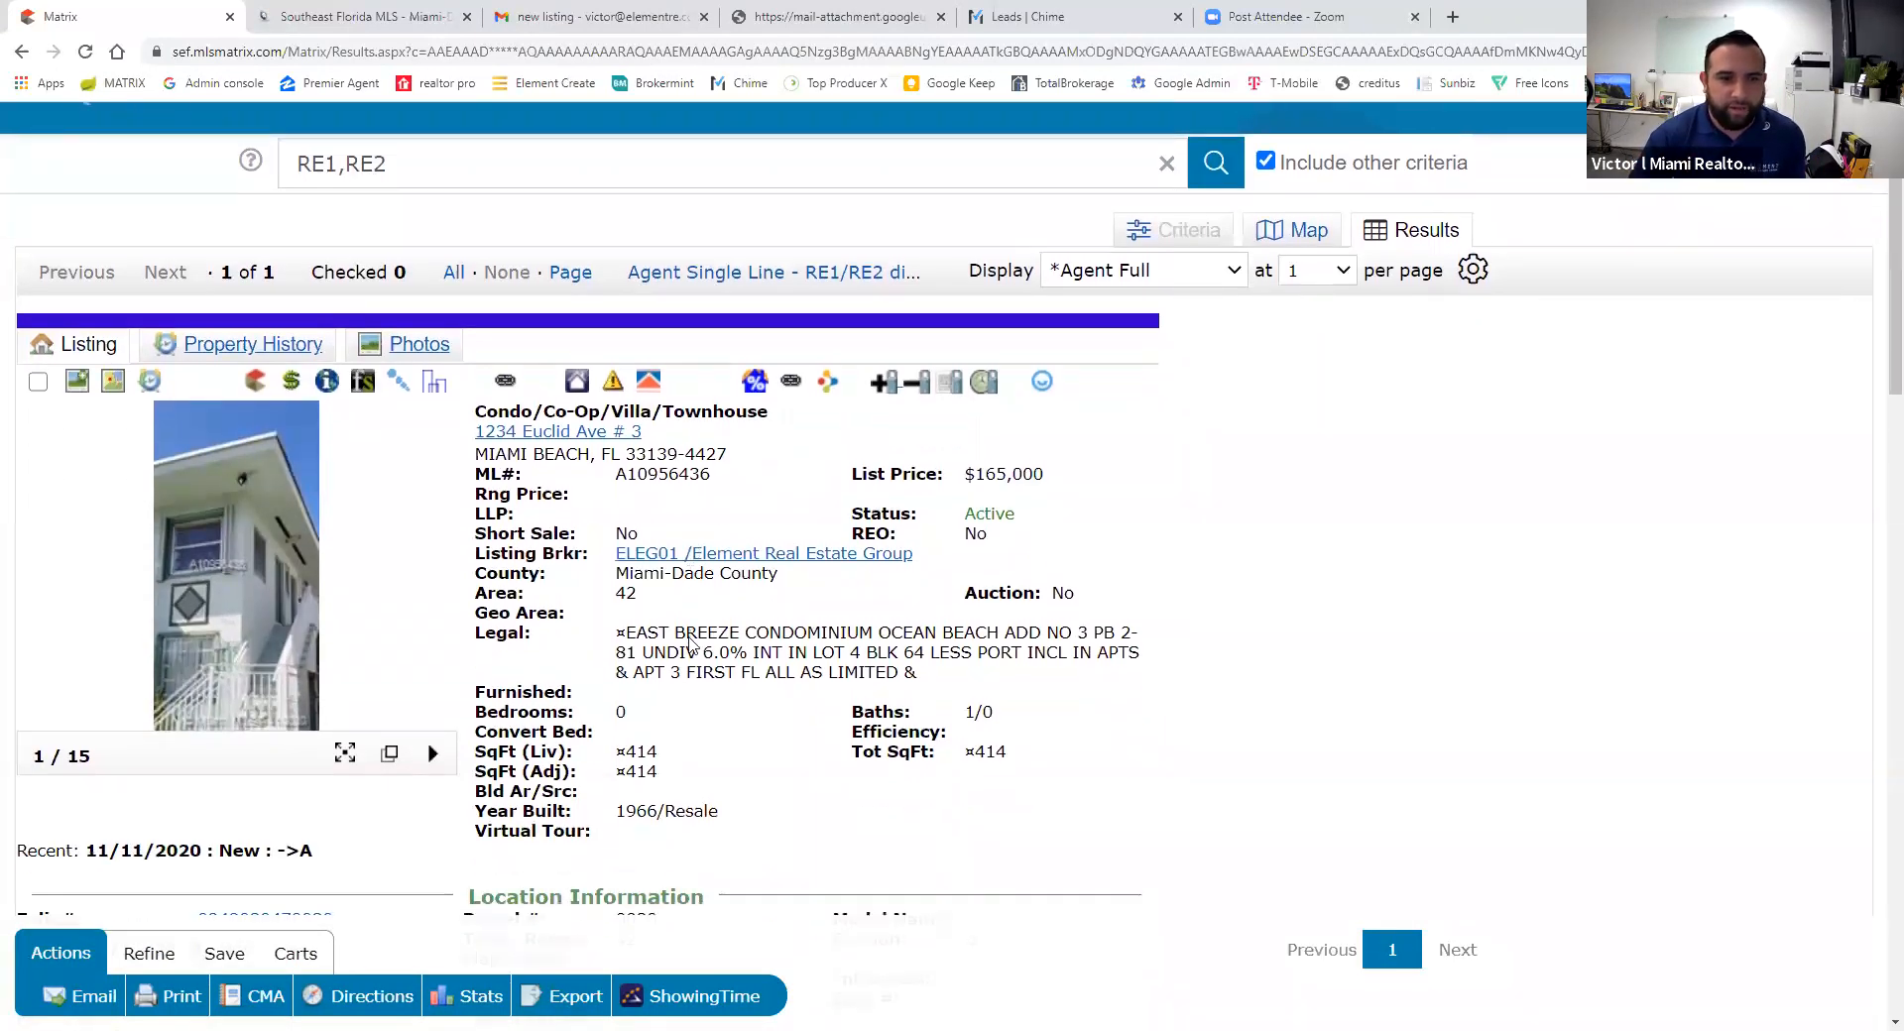
scroll(691, 645, "down", 2)
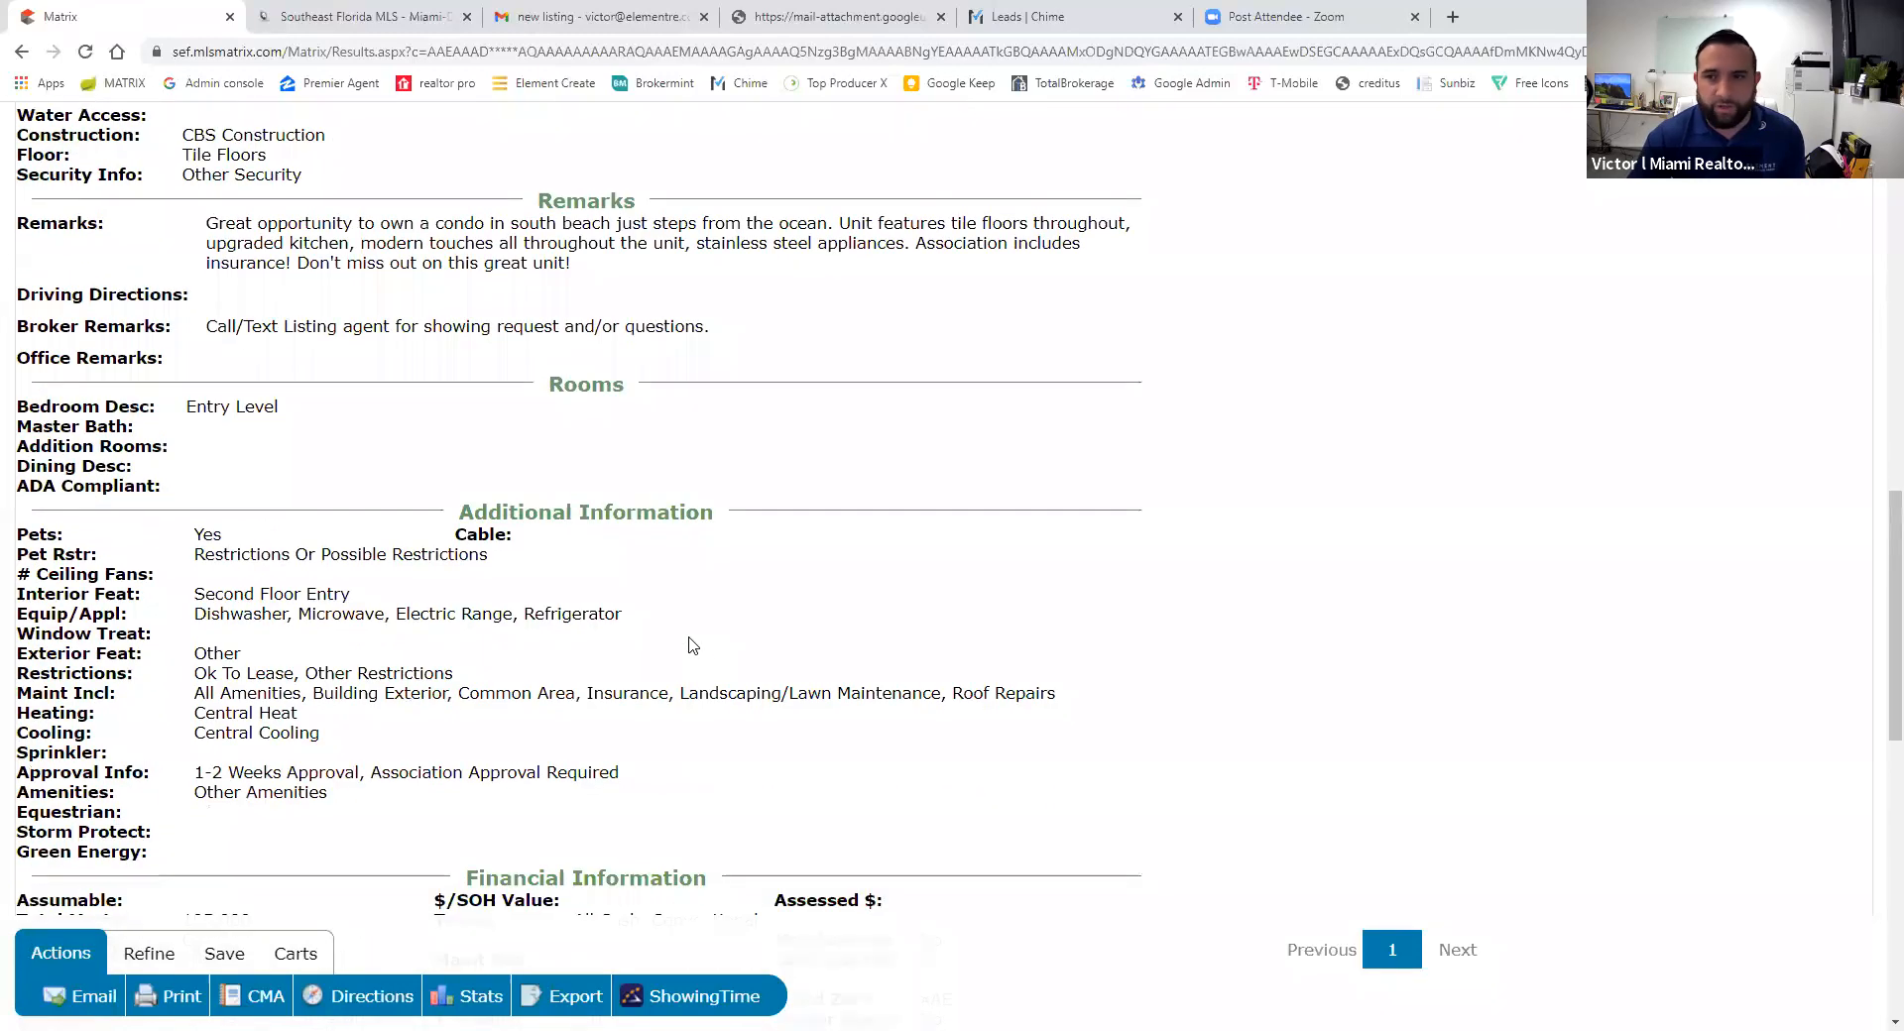
scroll(691, 644, "up", 13)
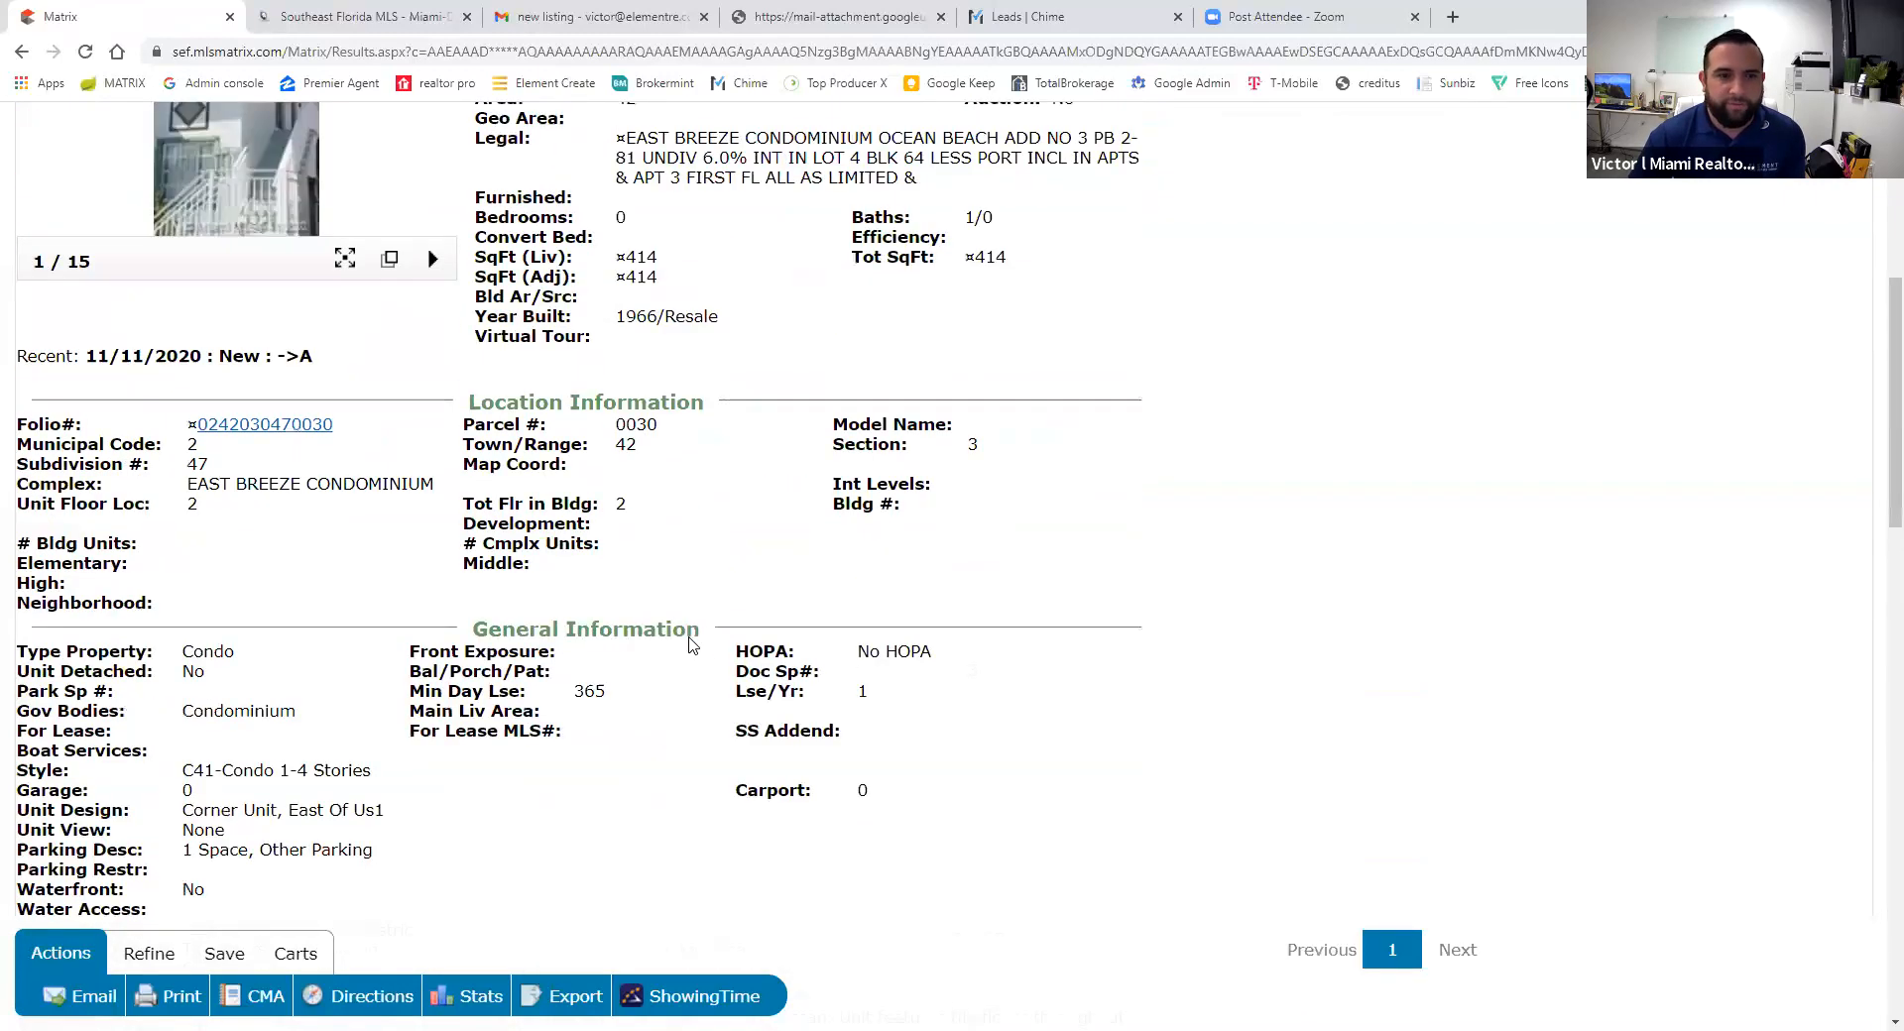
scroll(1052, 720, "down", 3)
scroll(1052, 720, "up", 3)
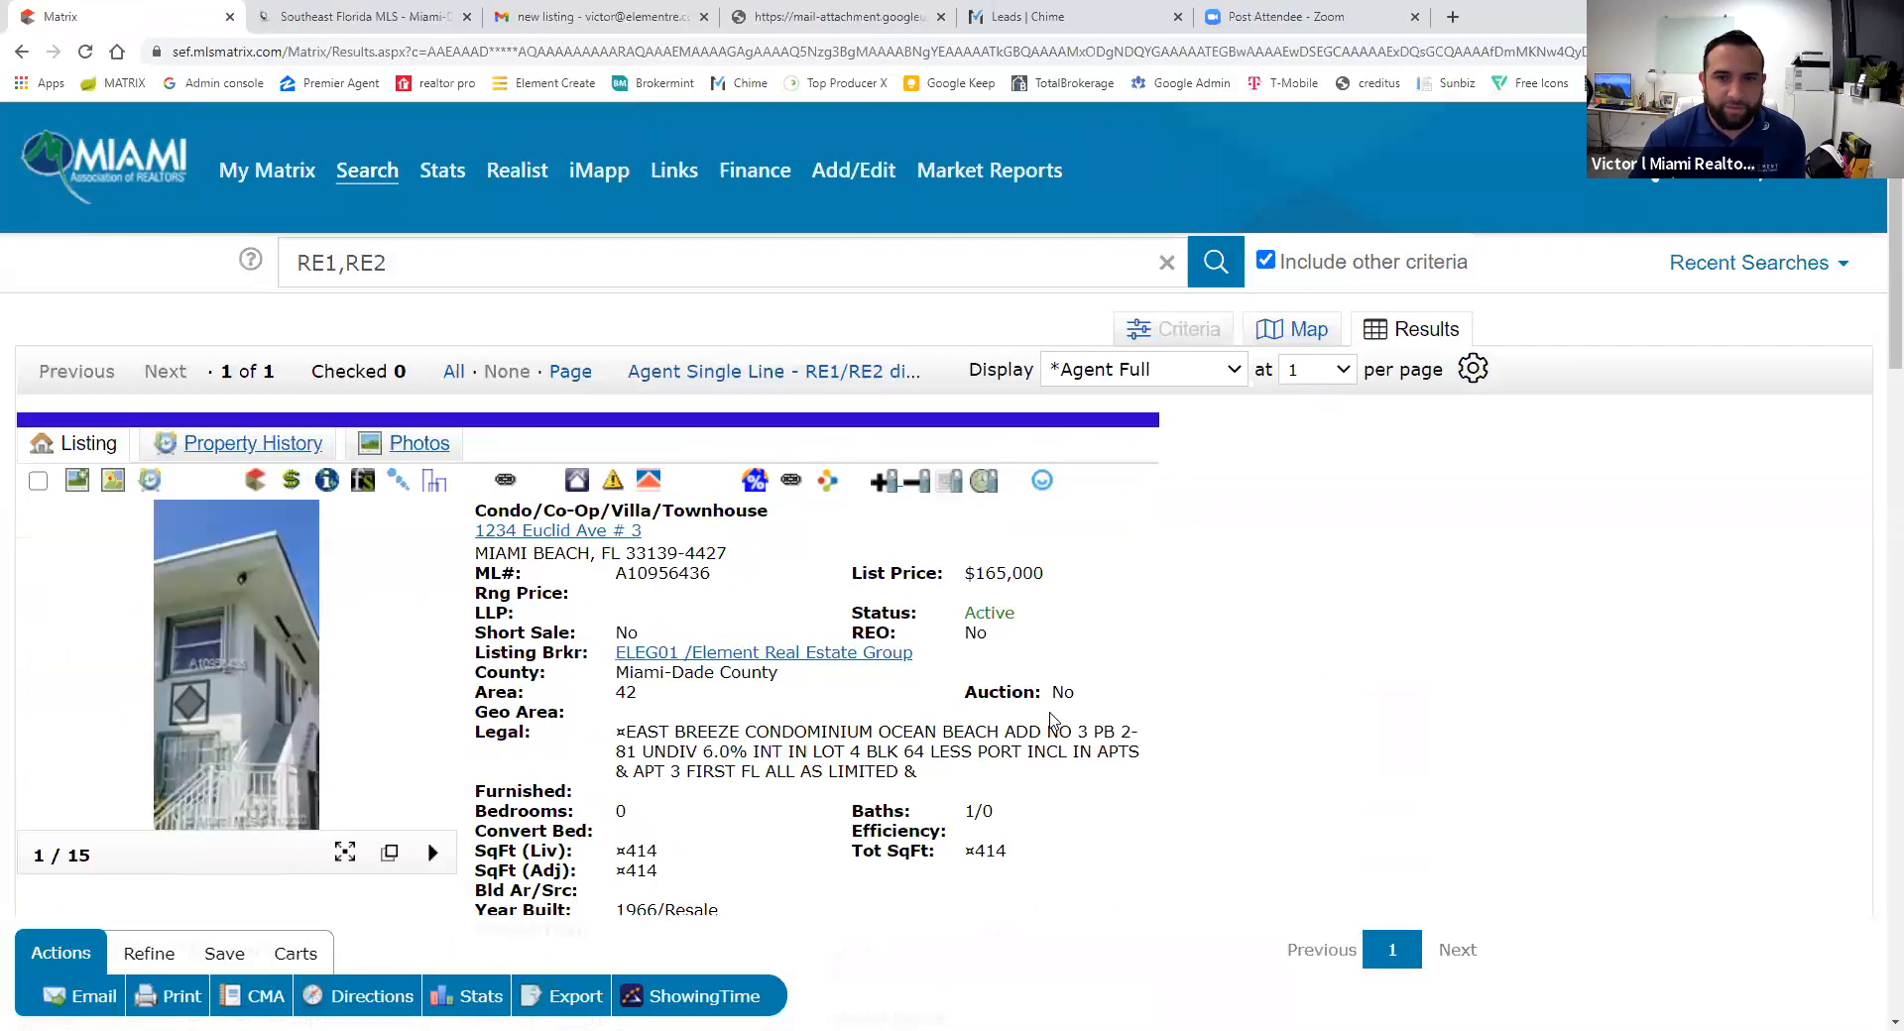